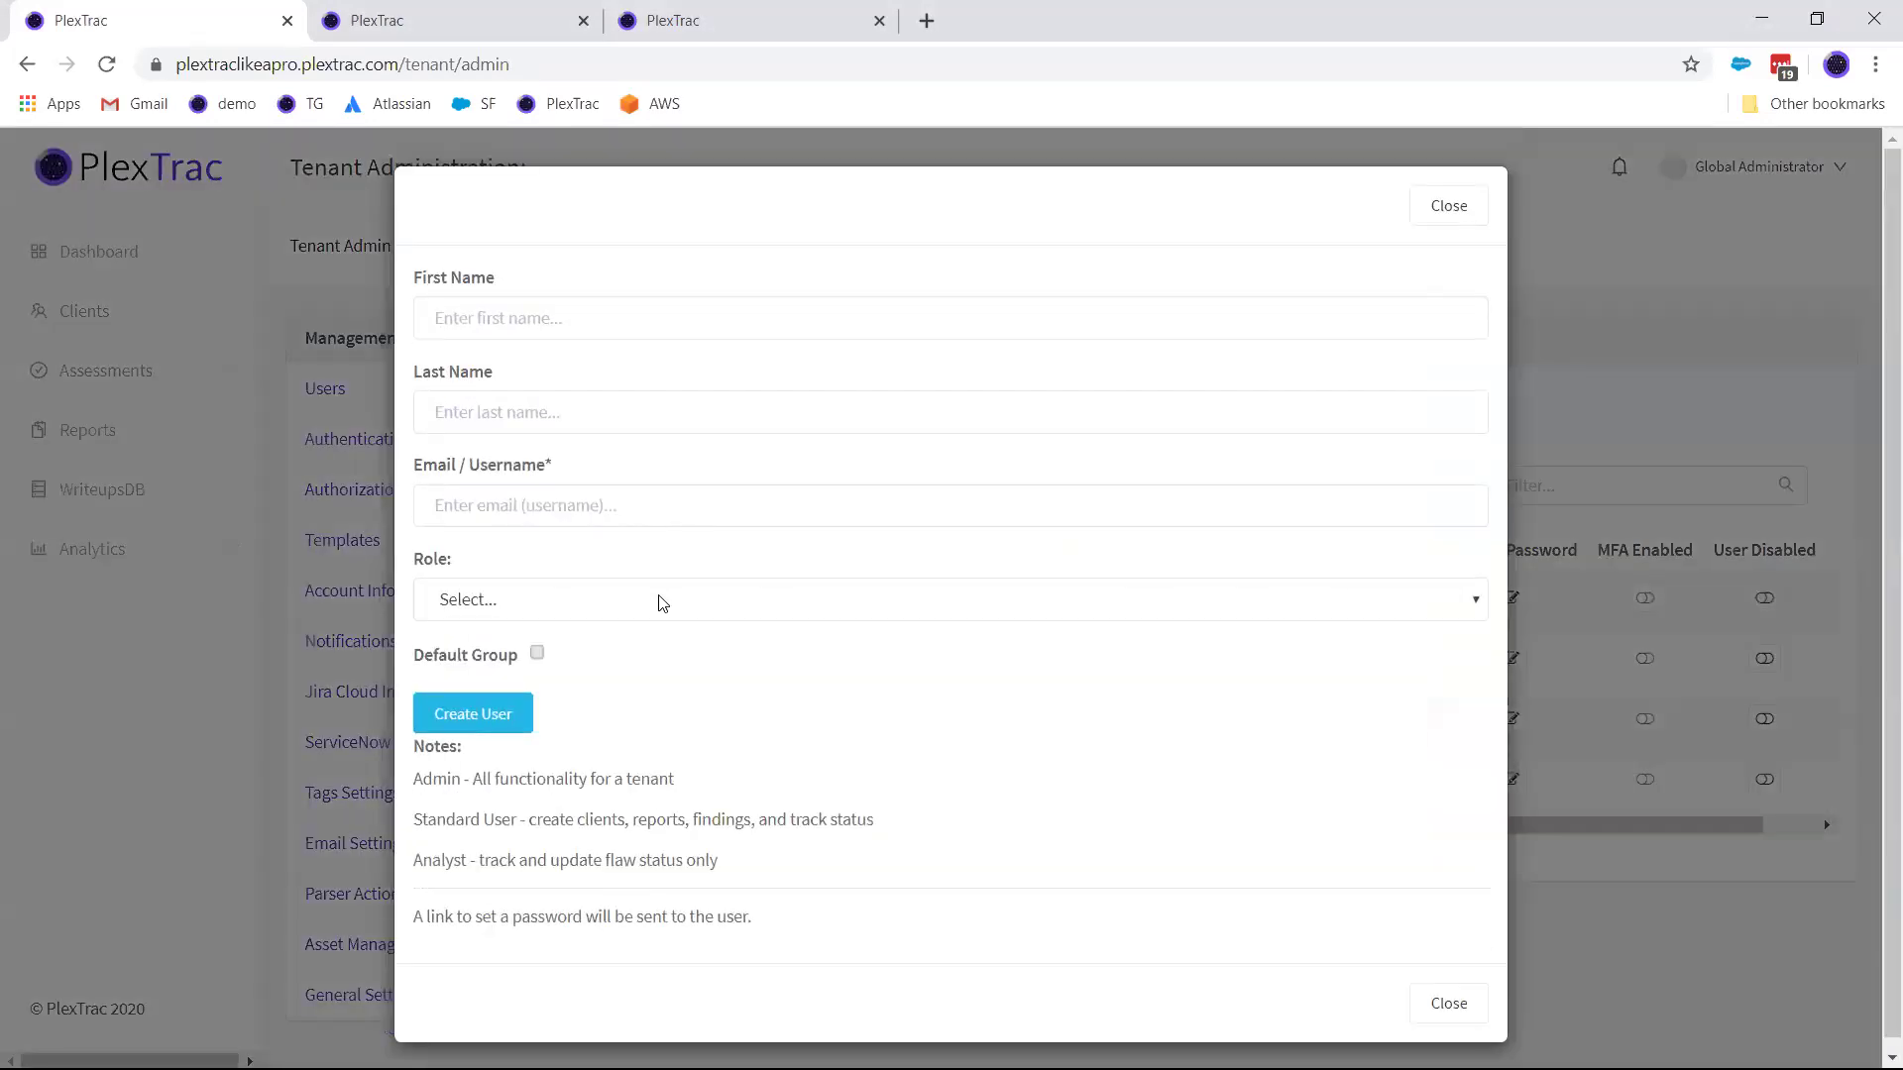
Check the Role dropdown options, then close the new-user form without creating a user
click(658, 600)
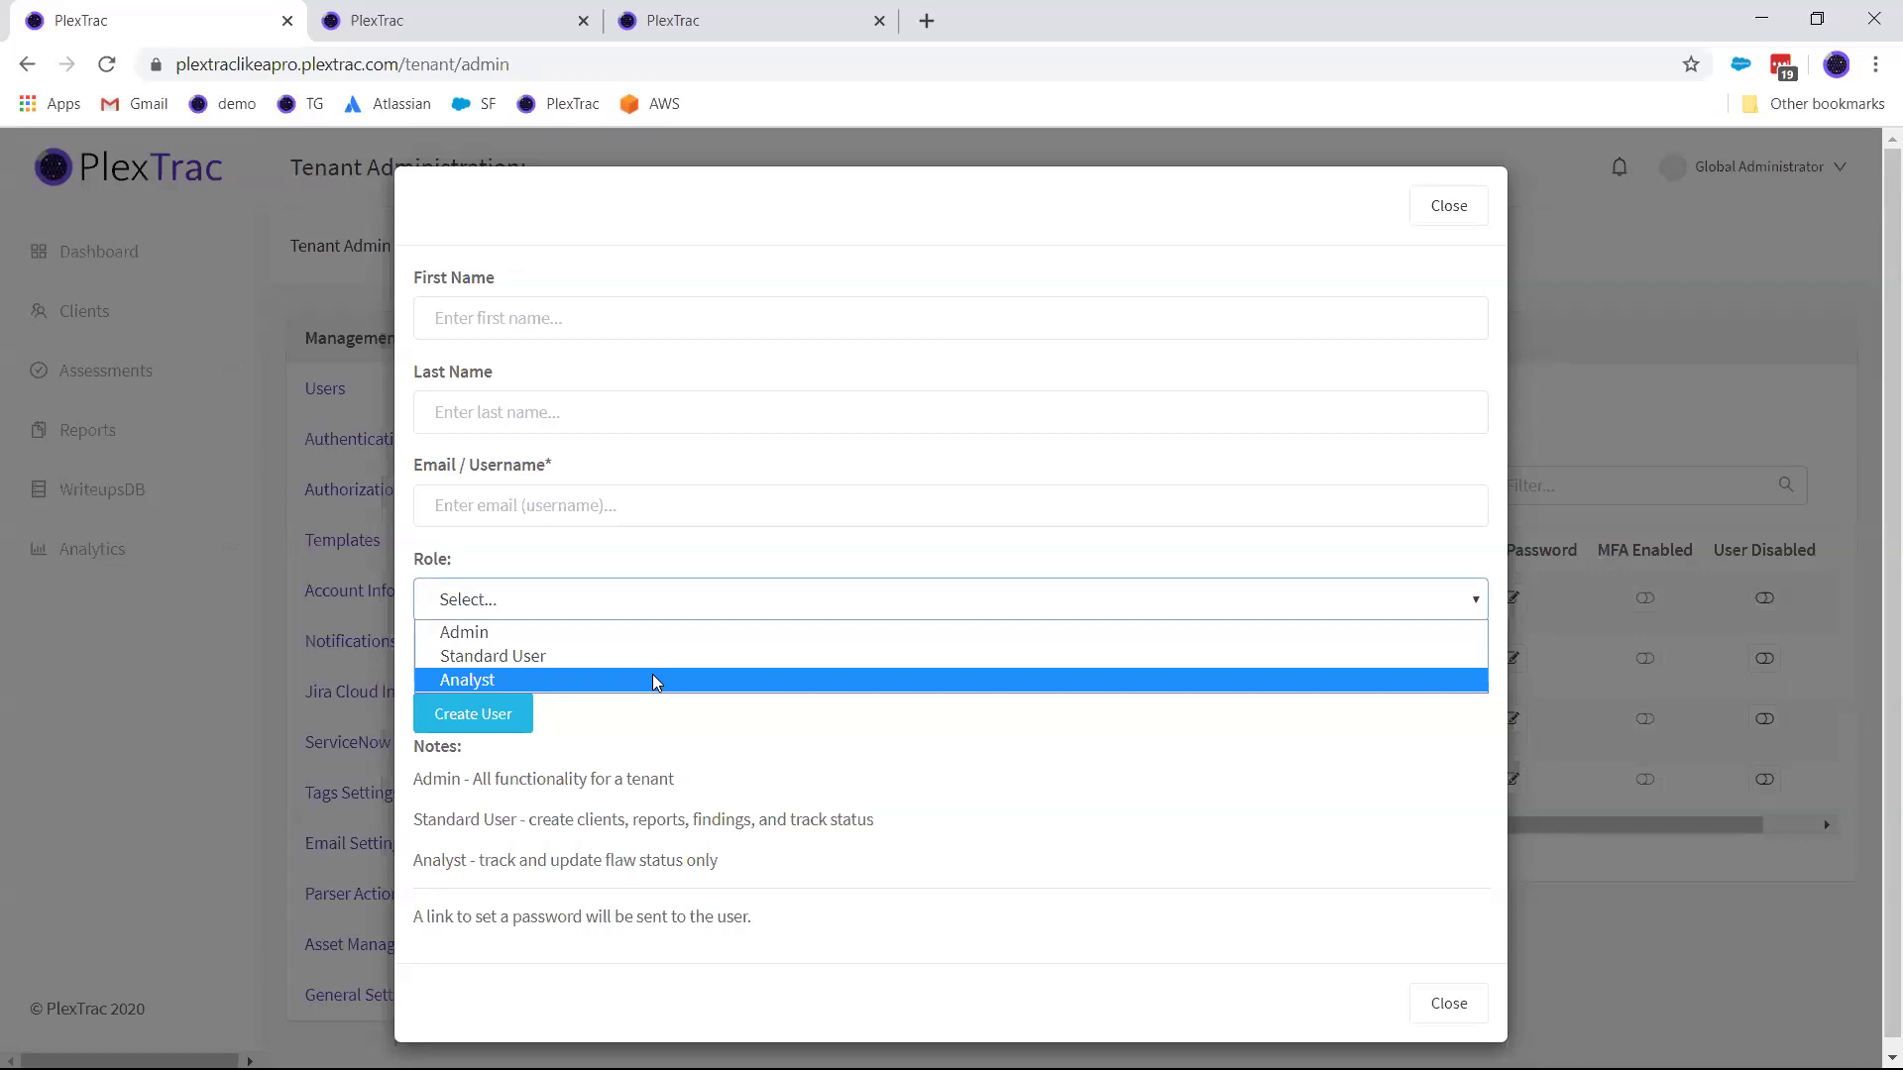
click(1421, 216)
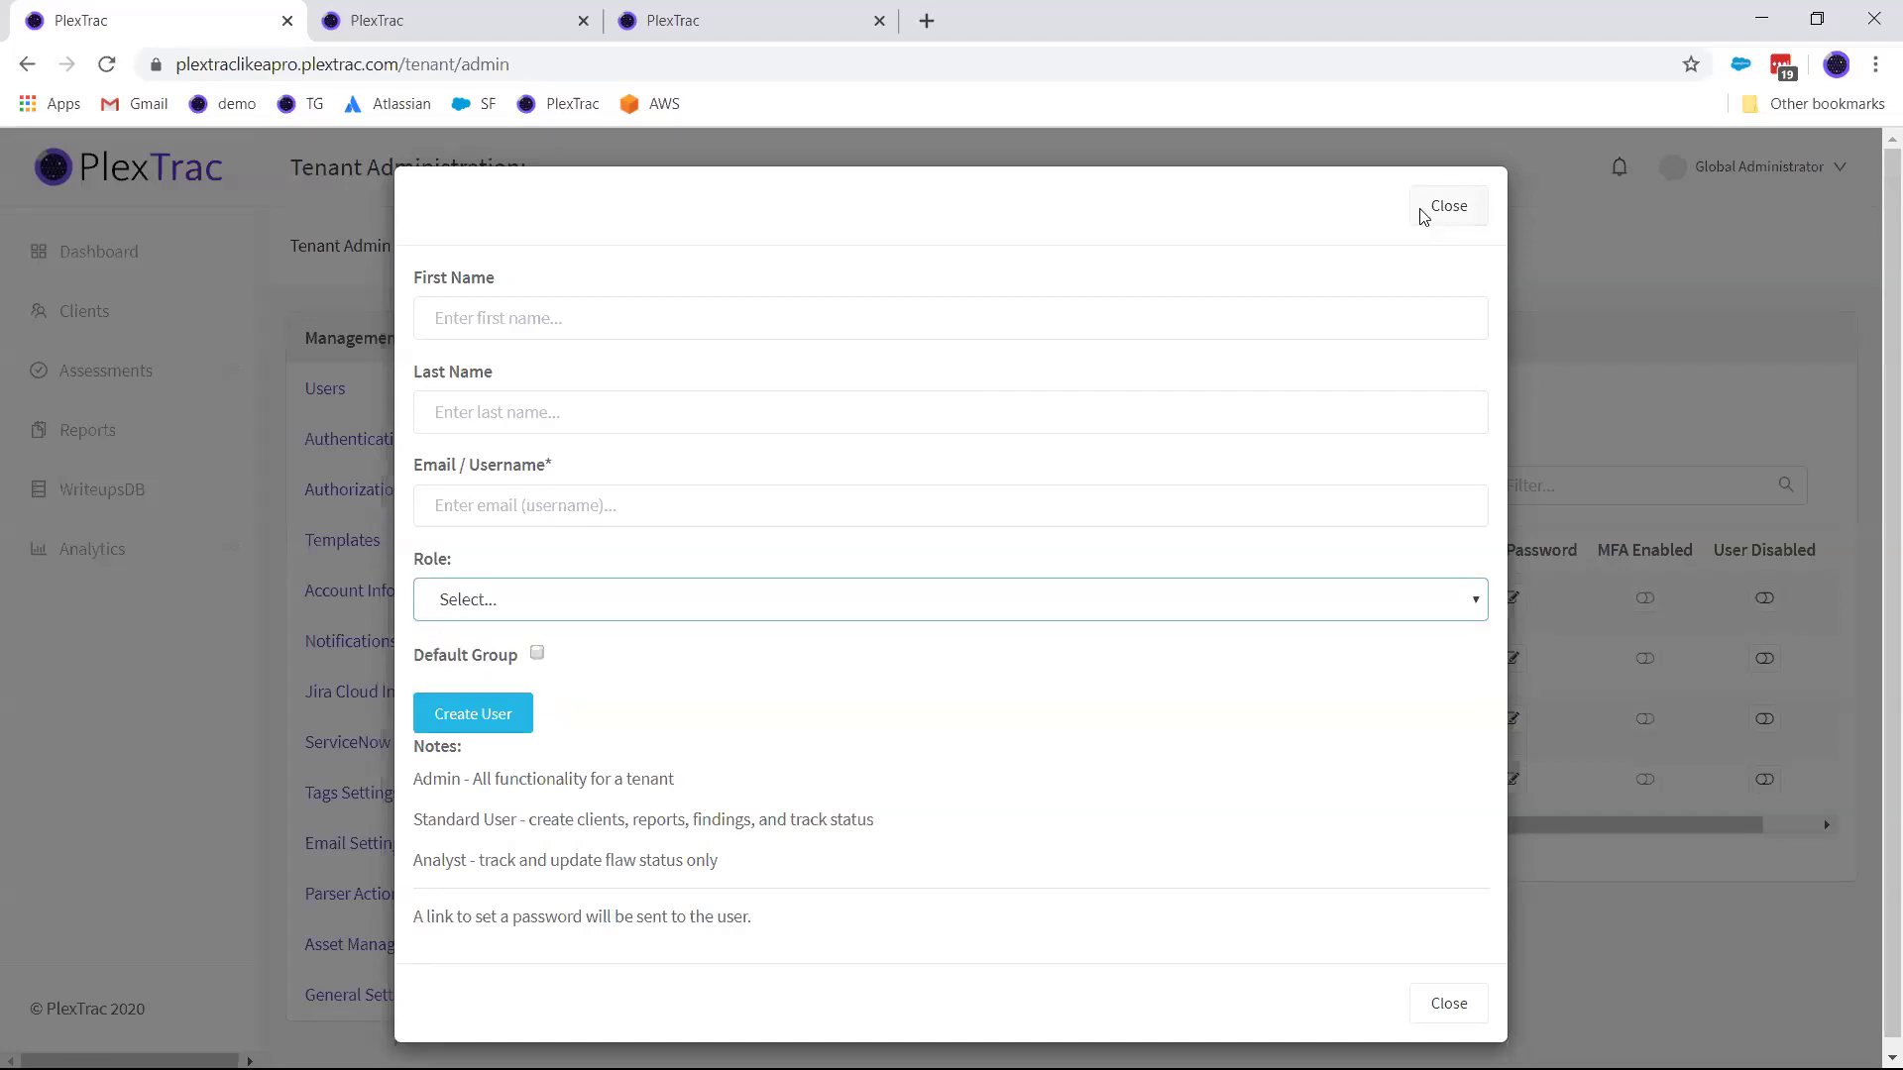
click(1421, 216)
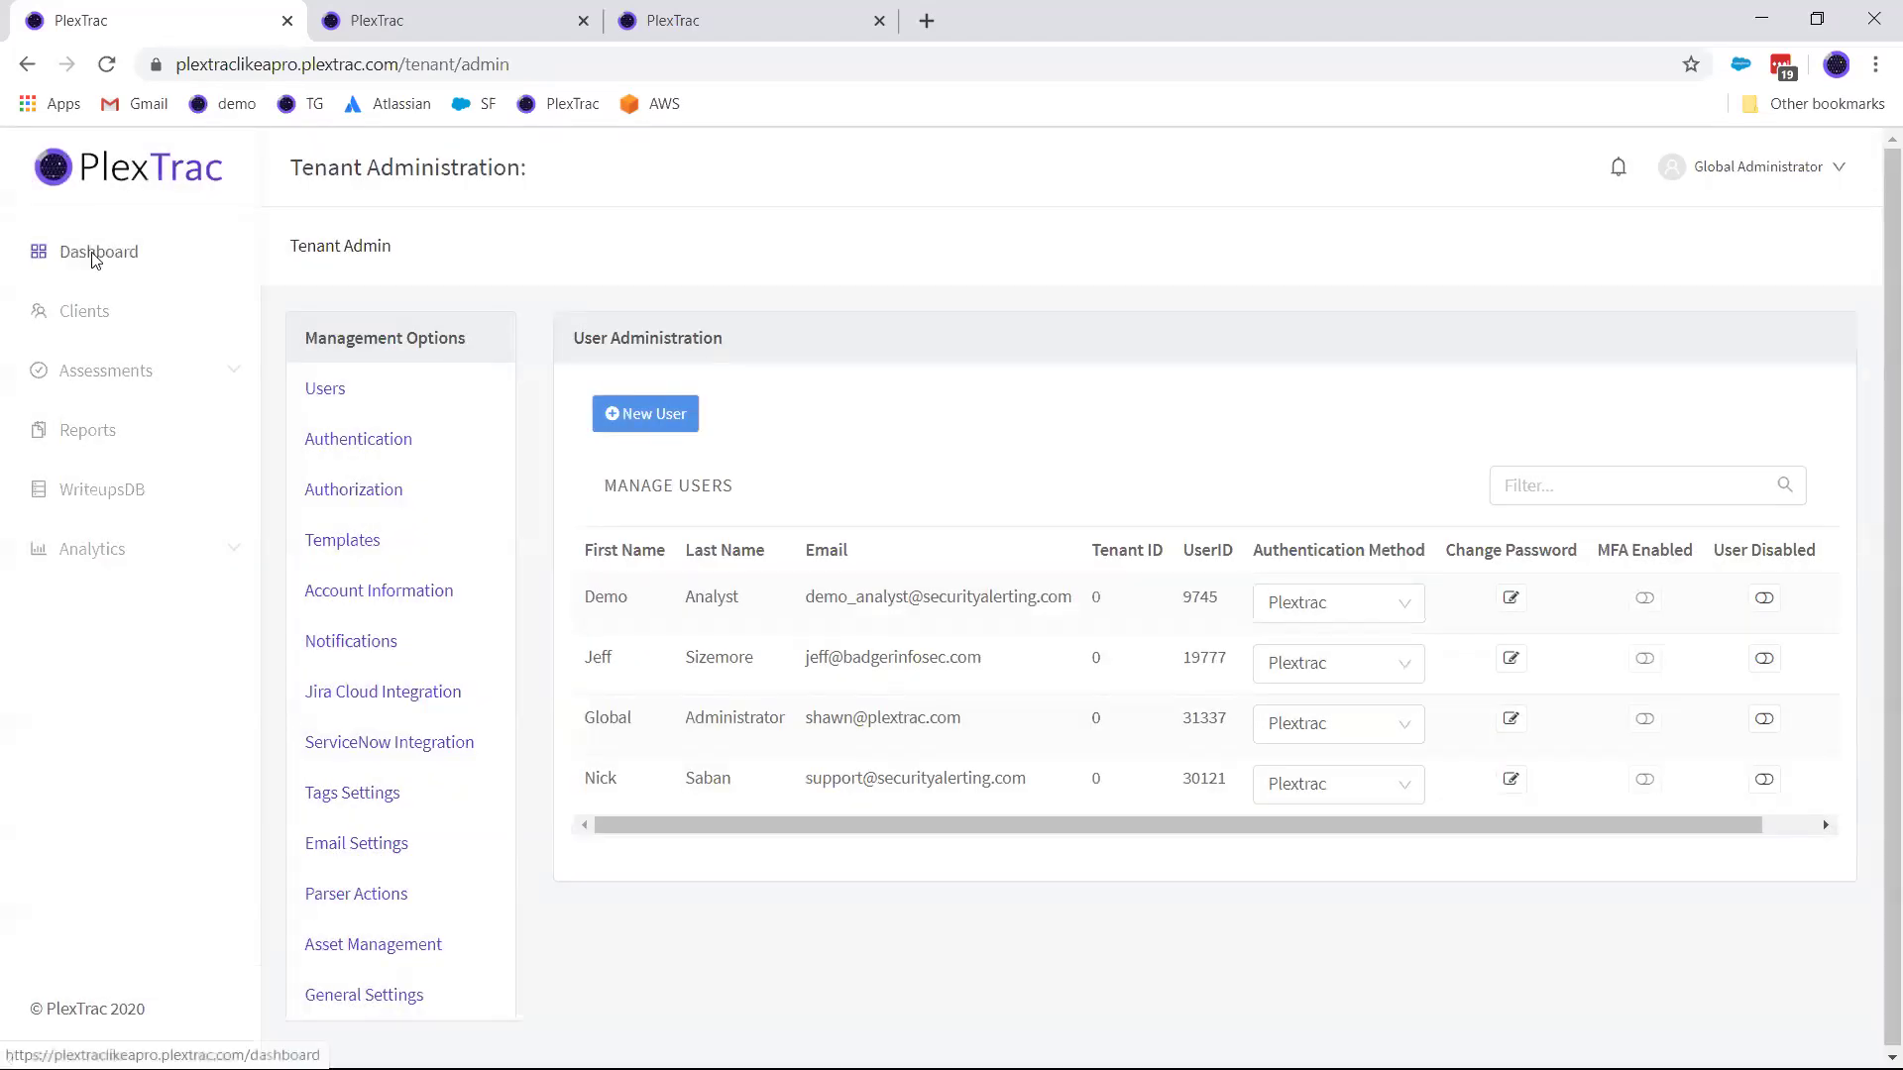
Switch to the Dashboard from the left sidebar
click(93, 258)
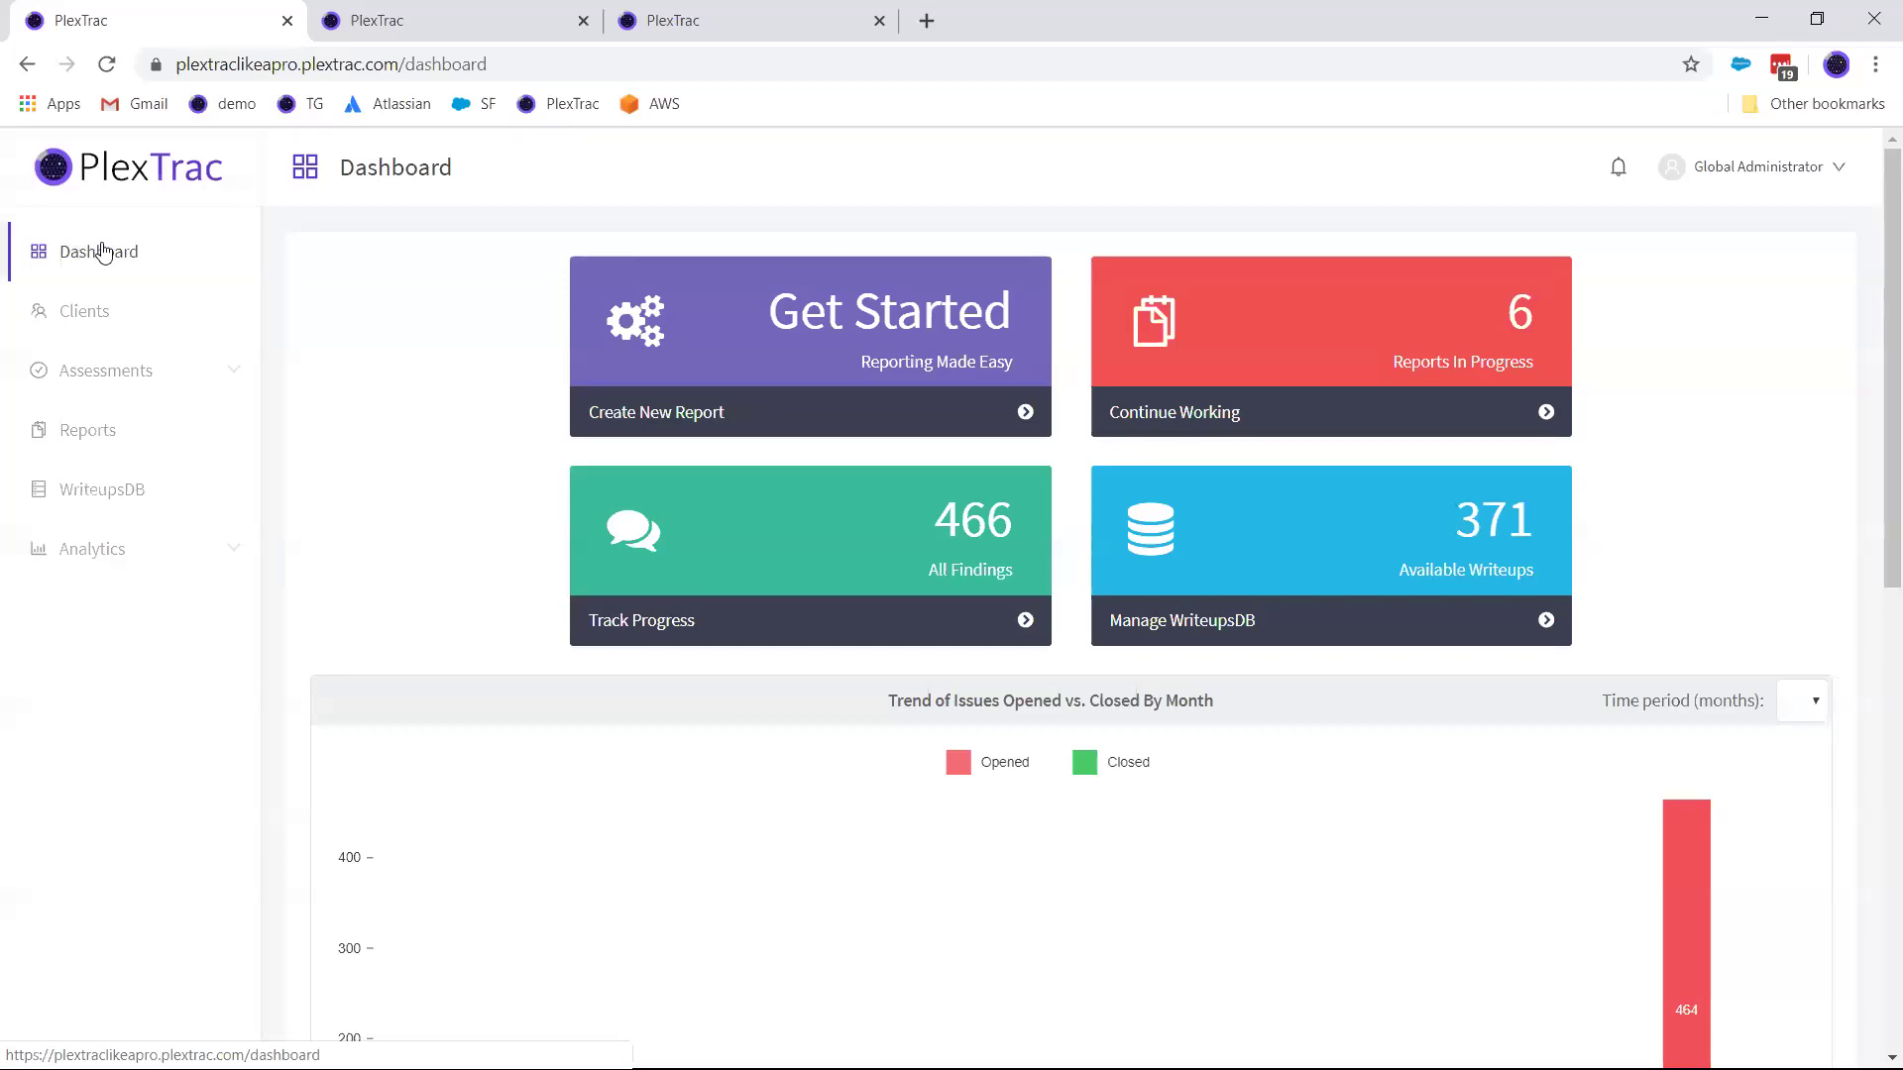
Open Contoso Systems' 'WebApp Triaged Automated Assessment - Morganzo' report findings from Clients
click(98, 317)
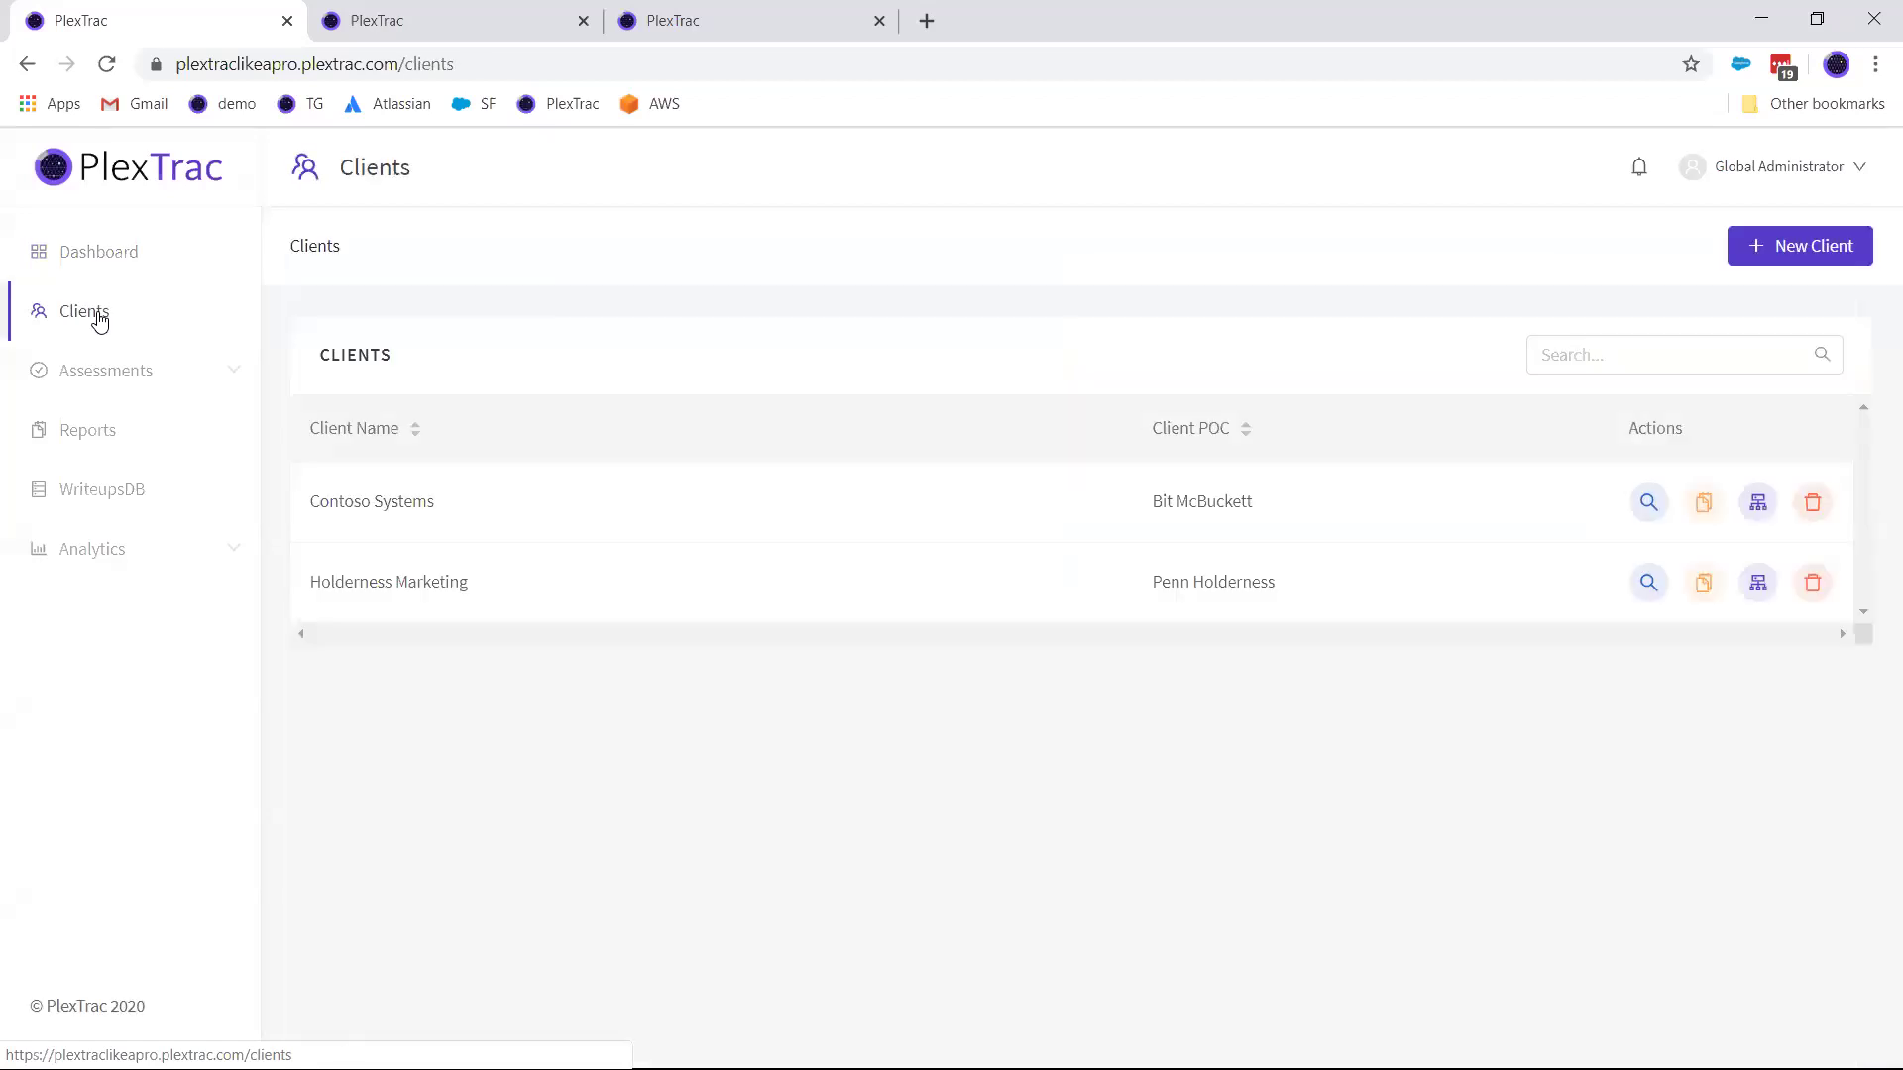
click(510, 502)
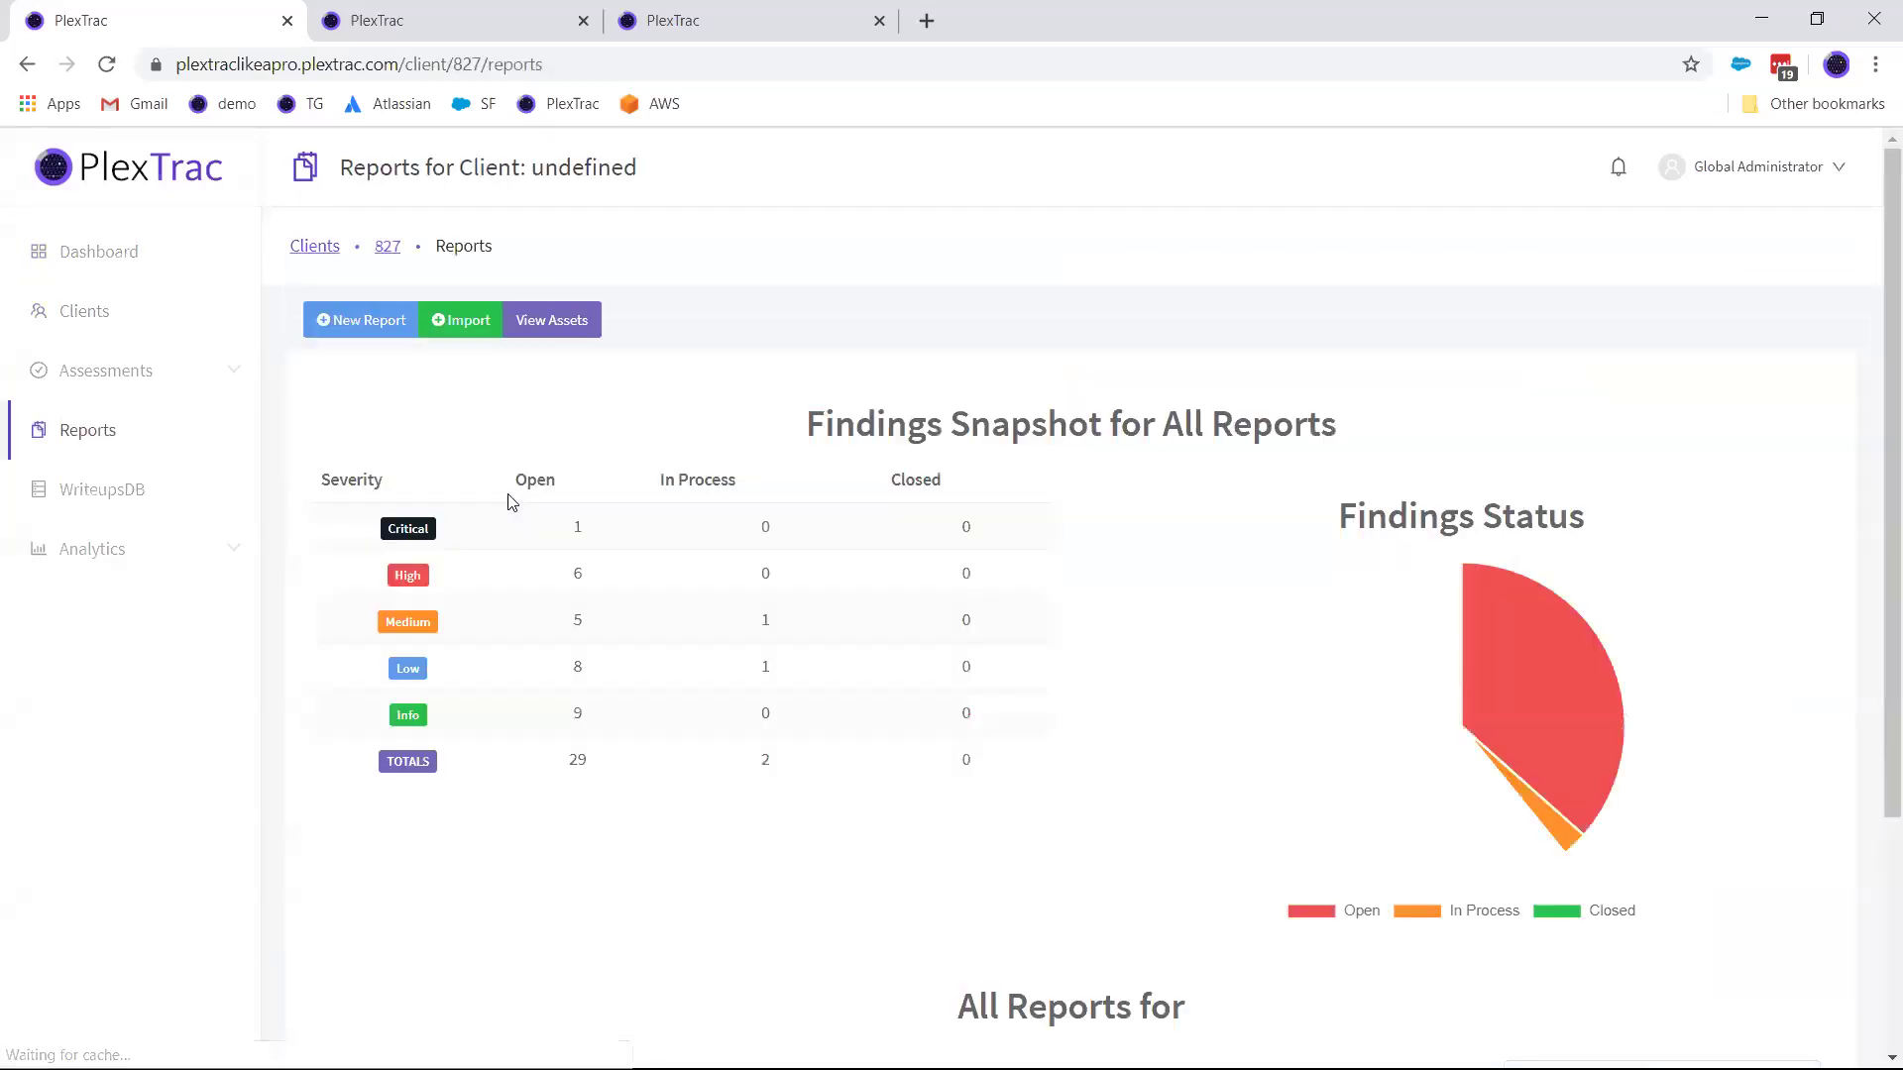
scroll(561, 535, down, 3)
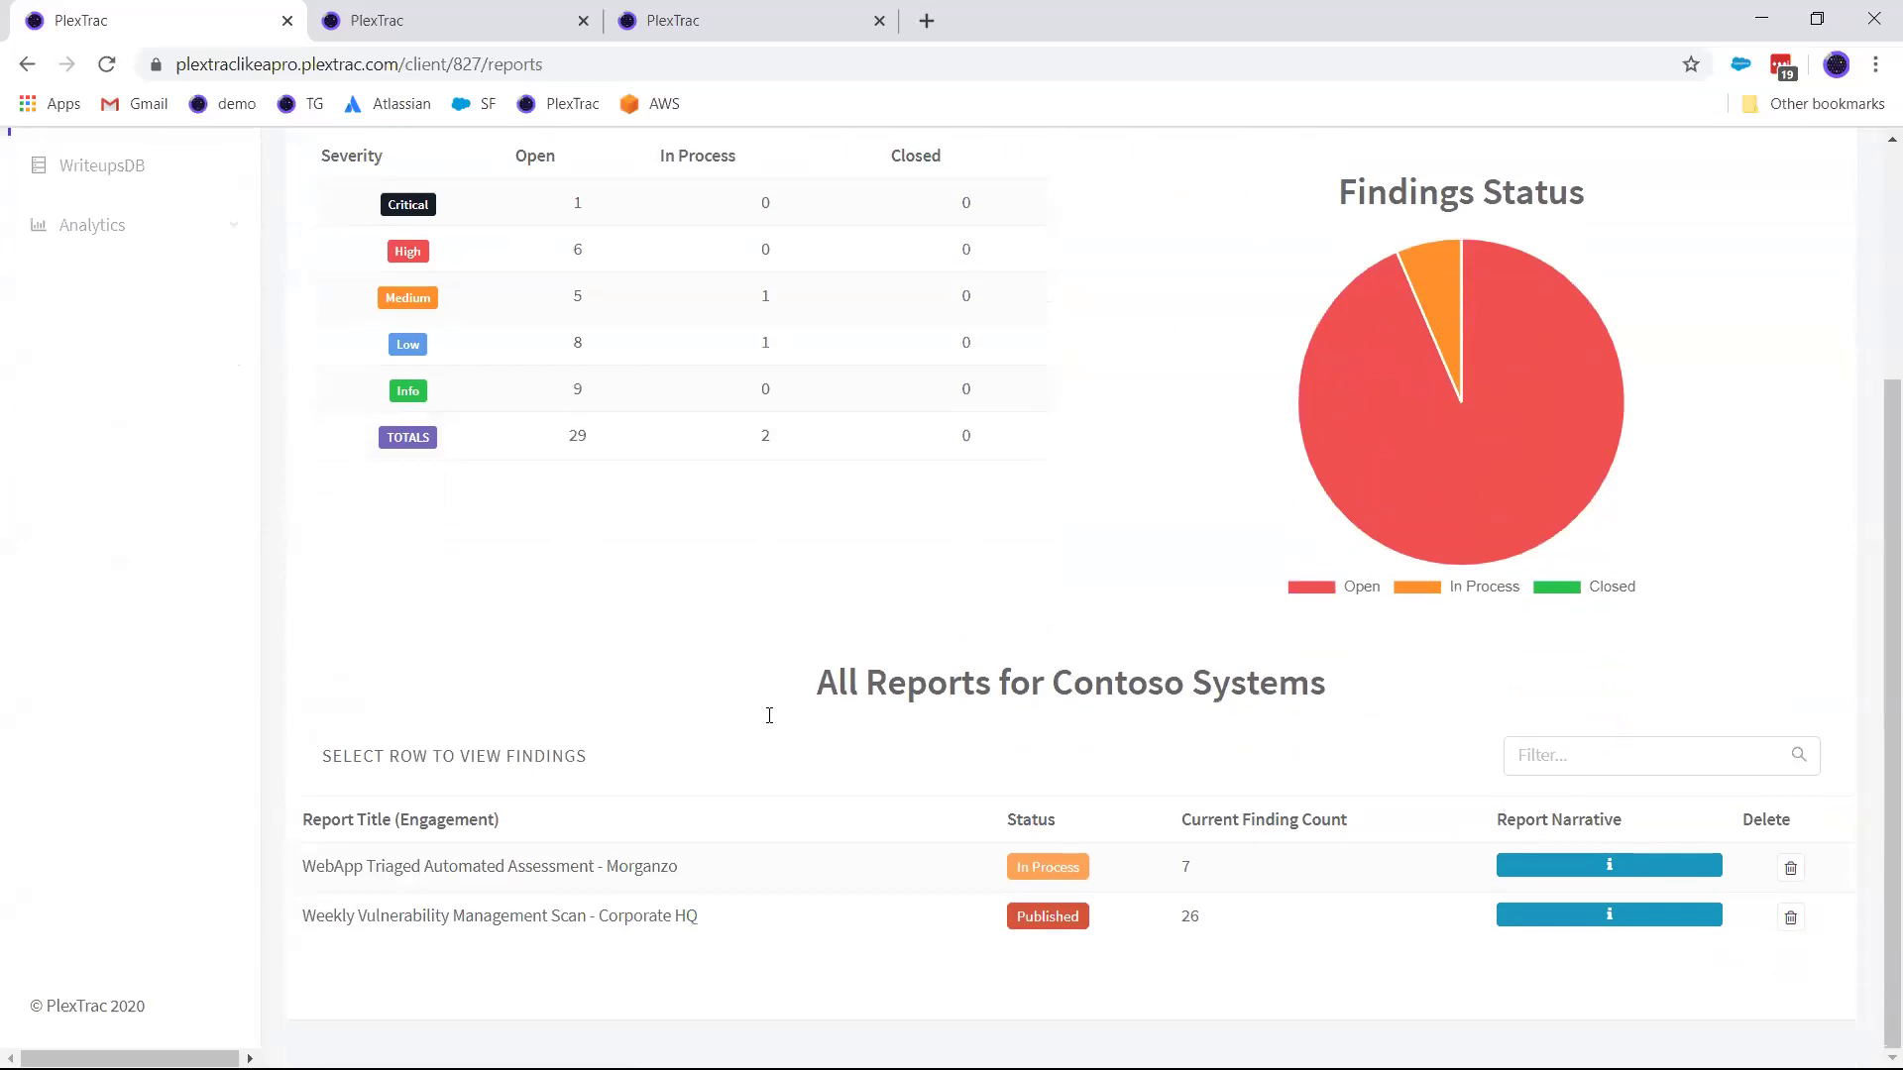
click(857, 880)
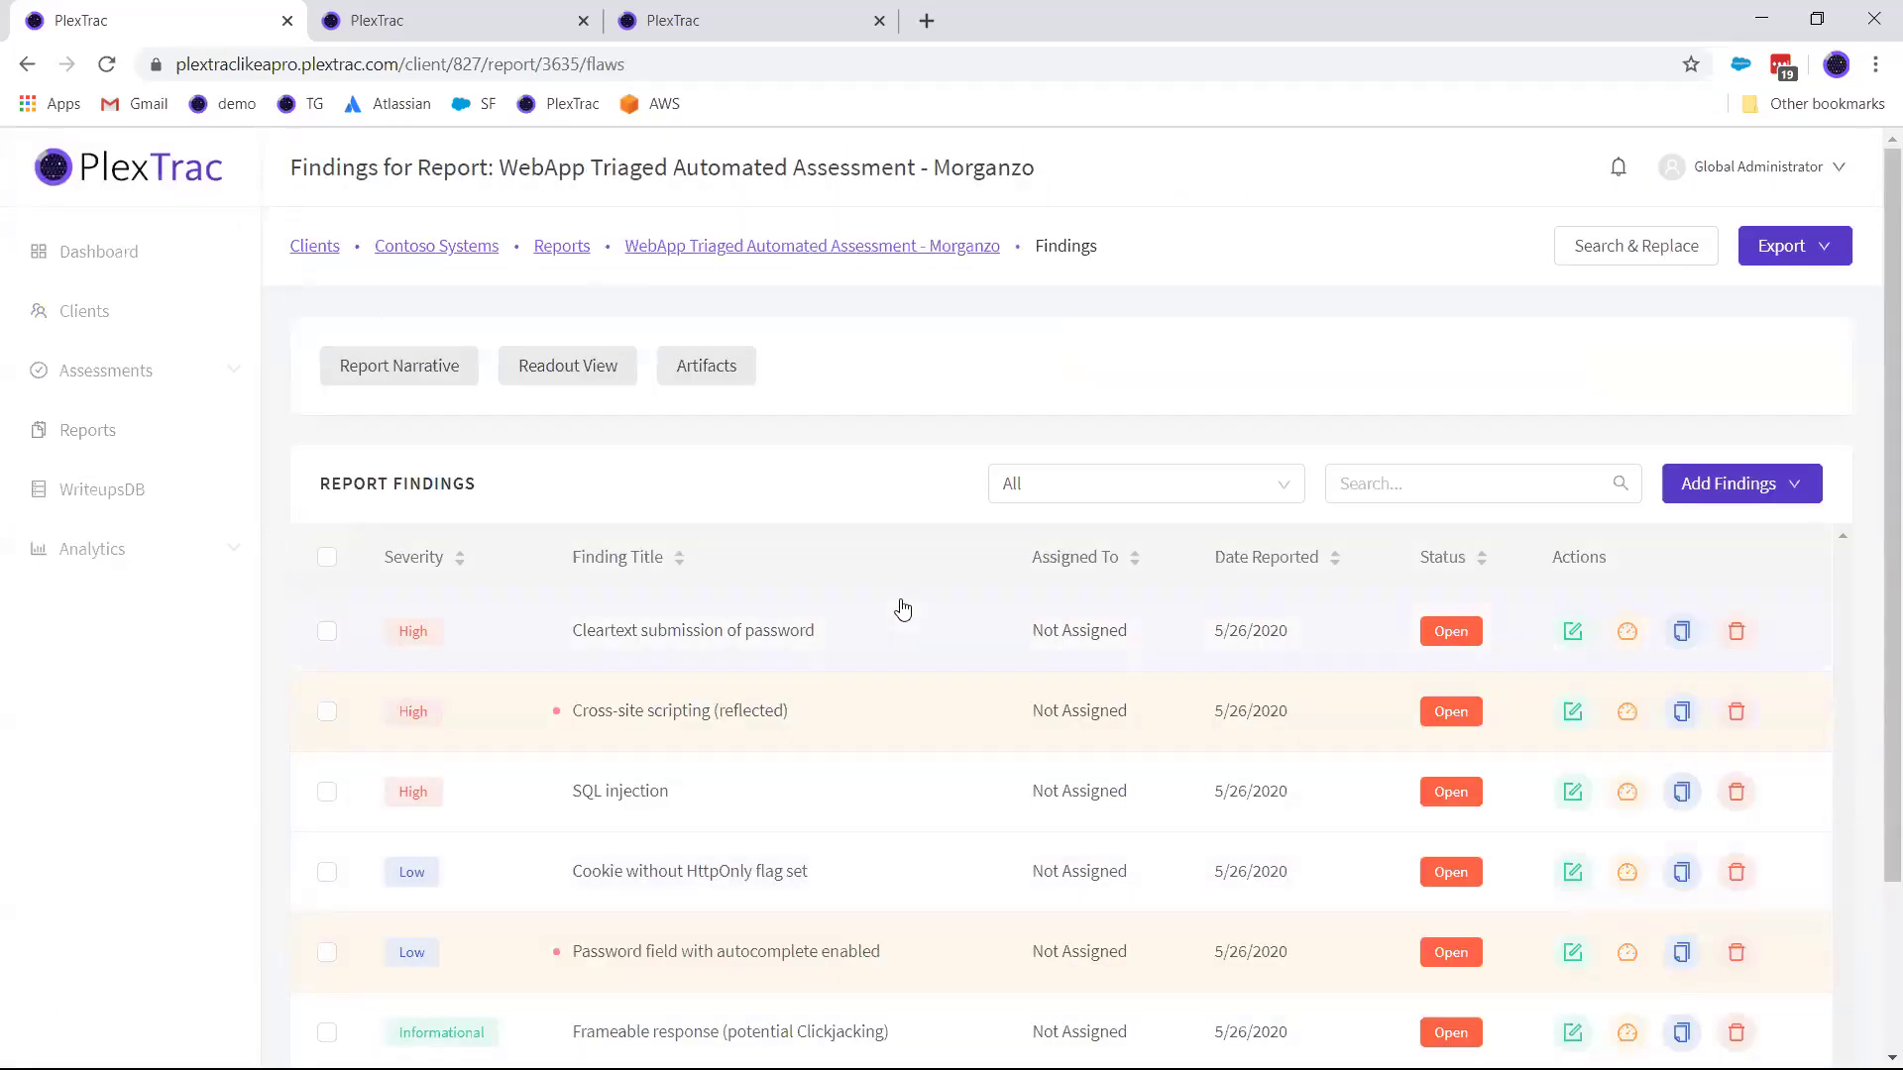
scroll(898, 608, down, 2)
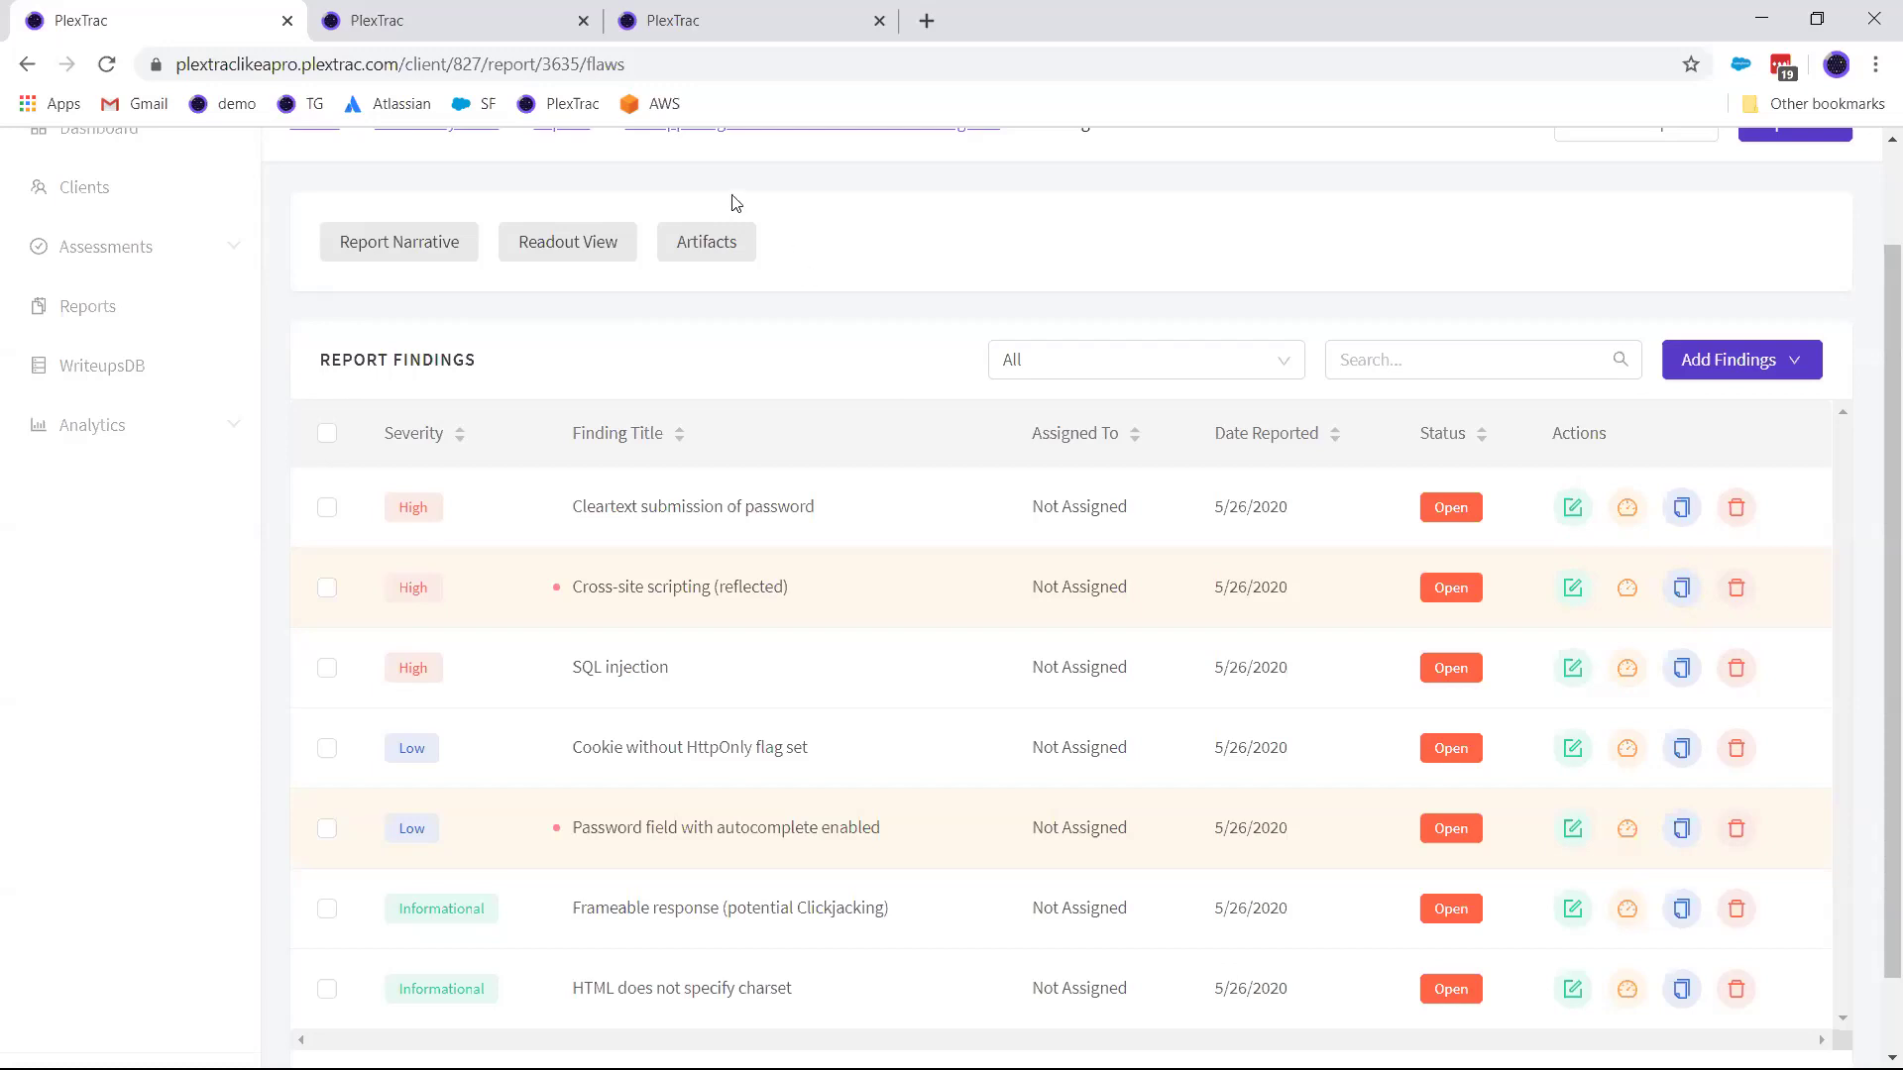
In the analyst's tab, open Contoso Systems' Morganzo report showing its five findings
click(530, 35)
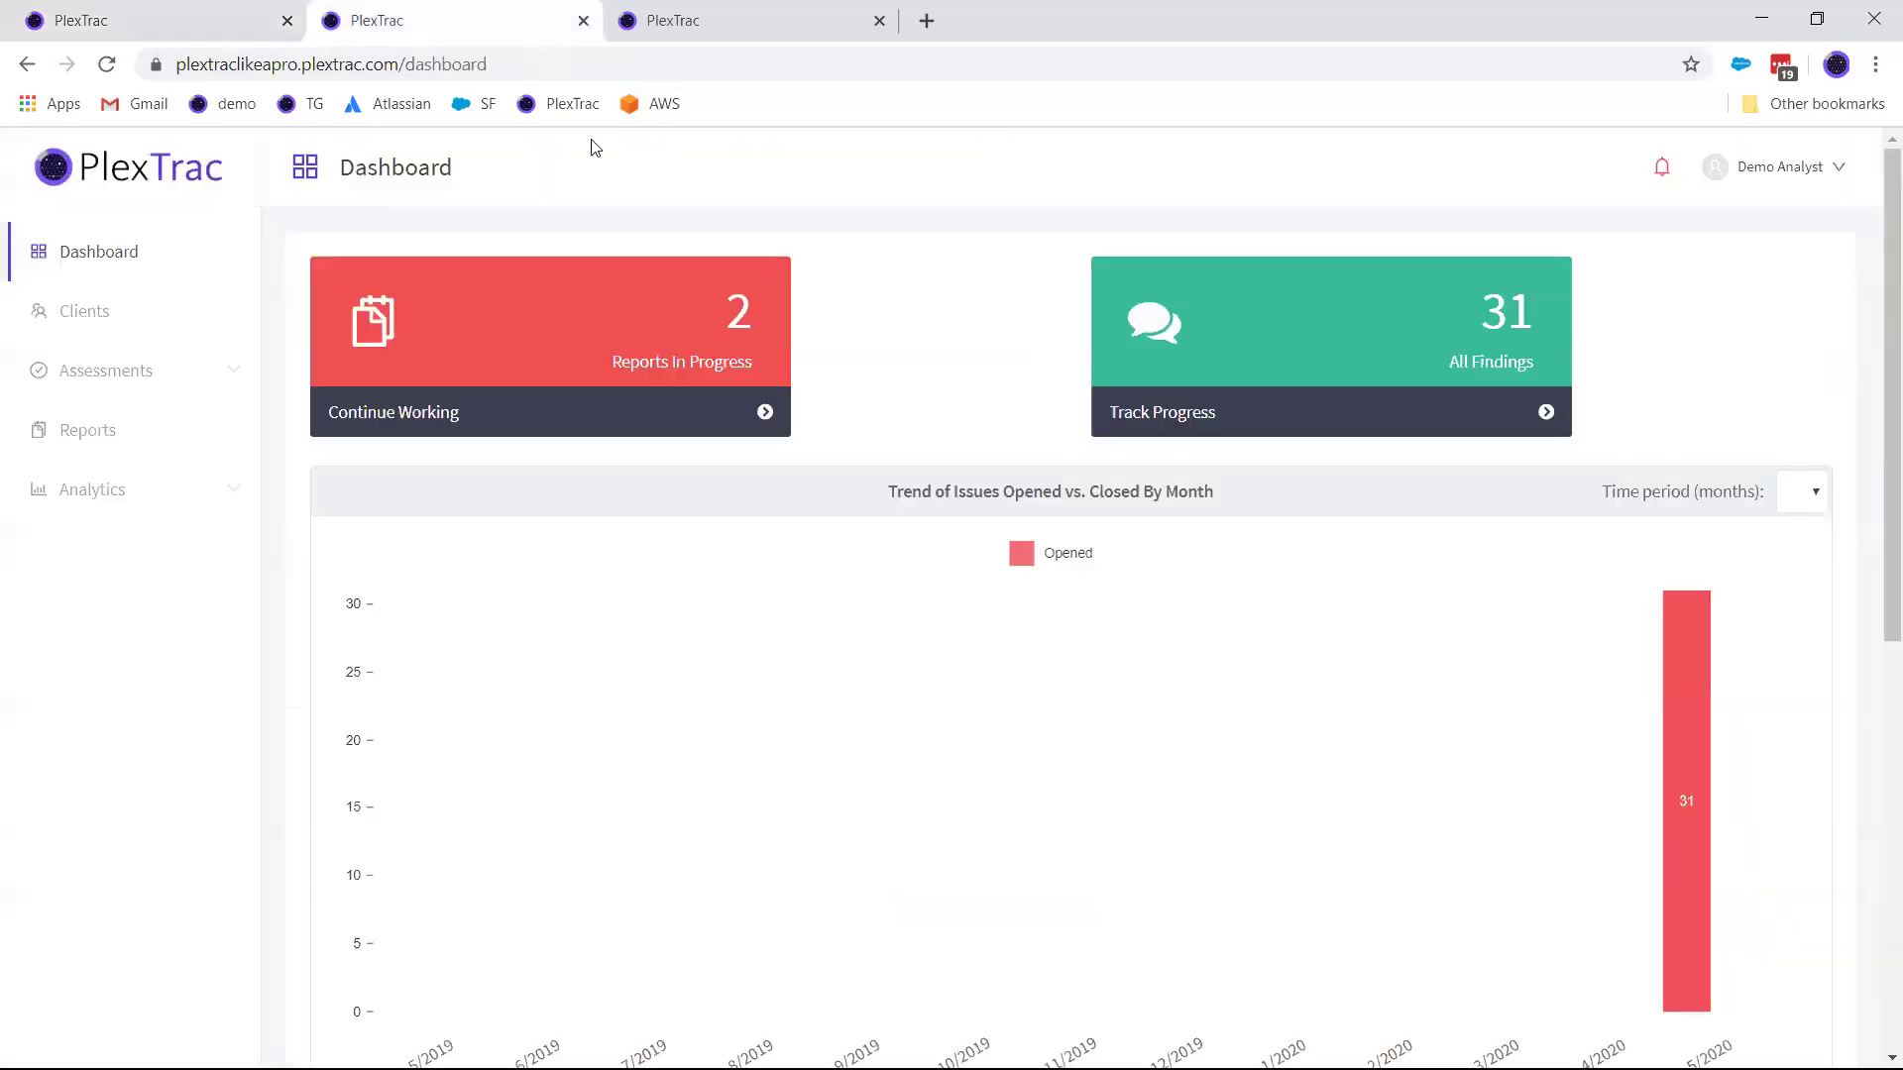
click(97, 328)
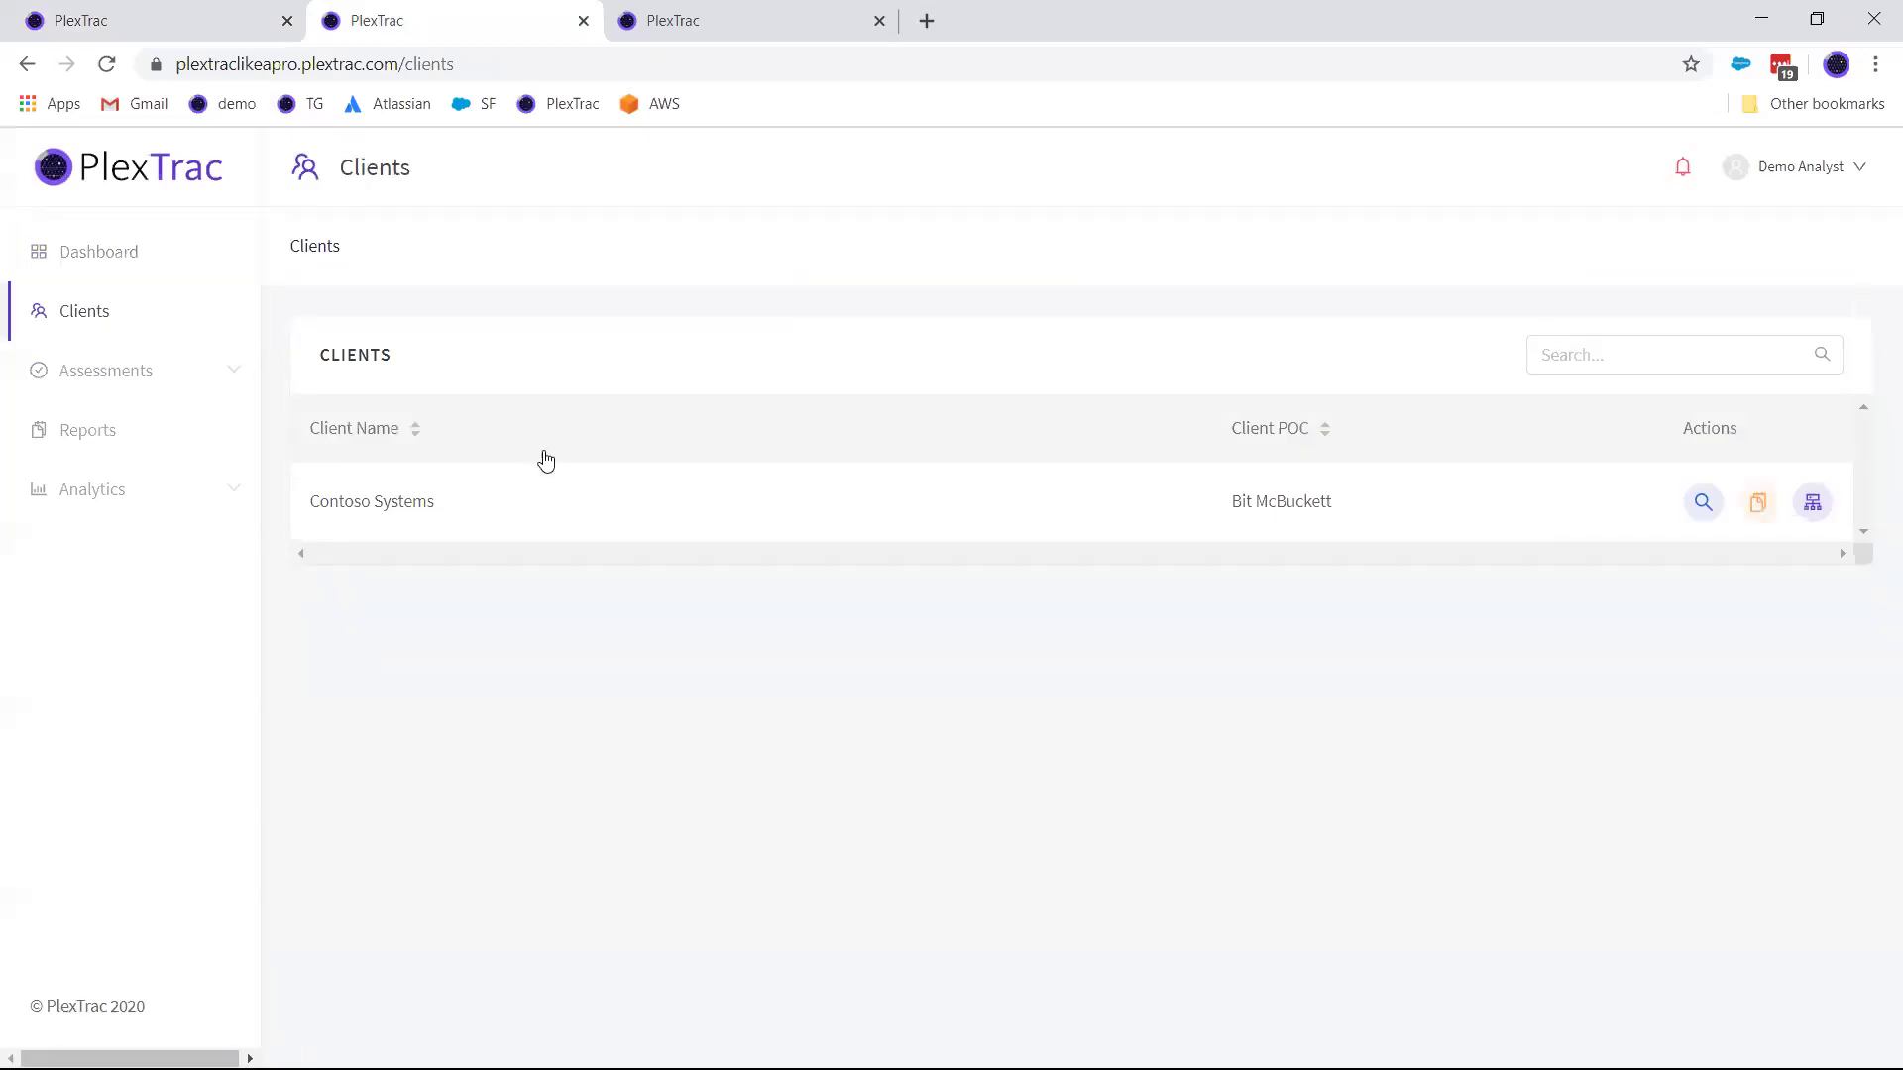
click(553, 495)
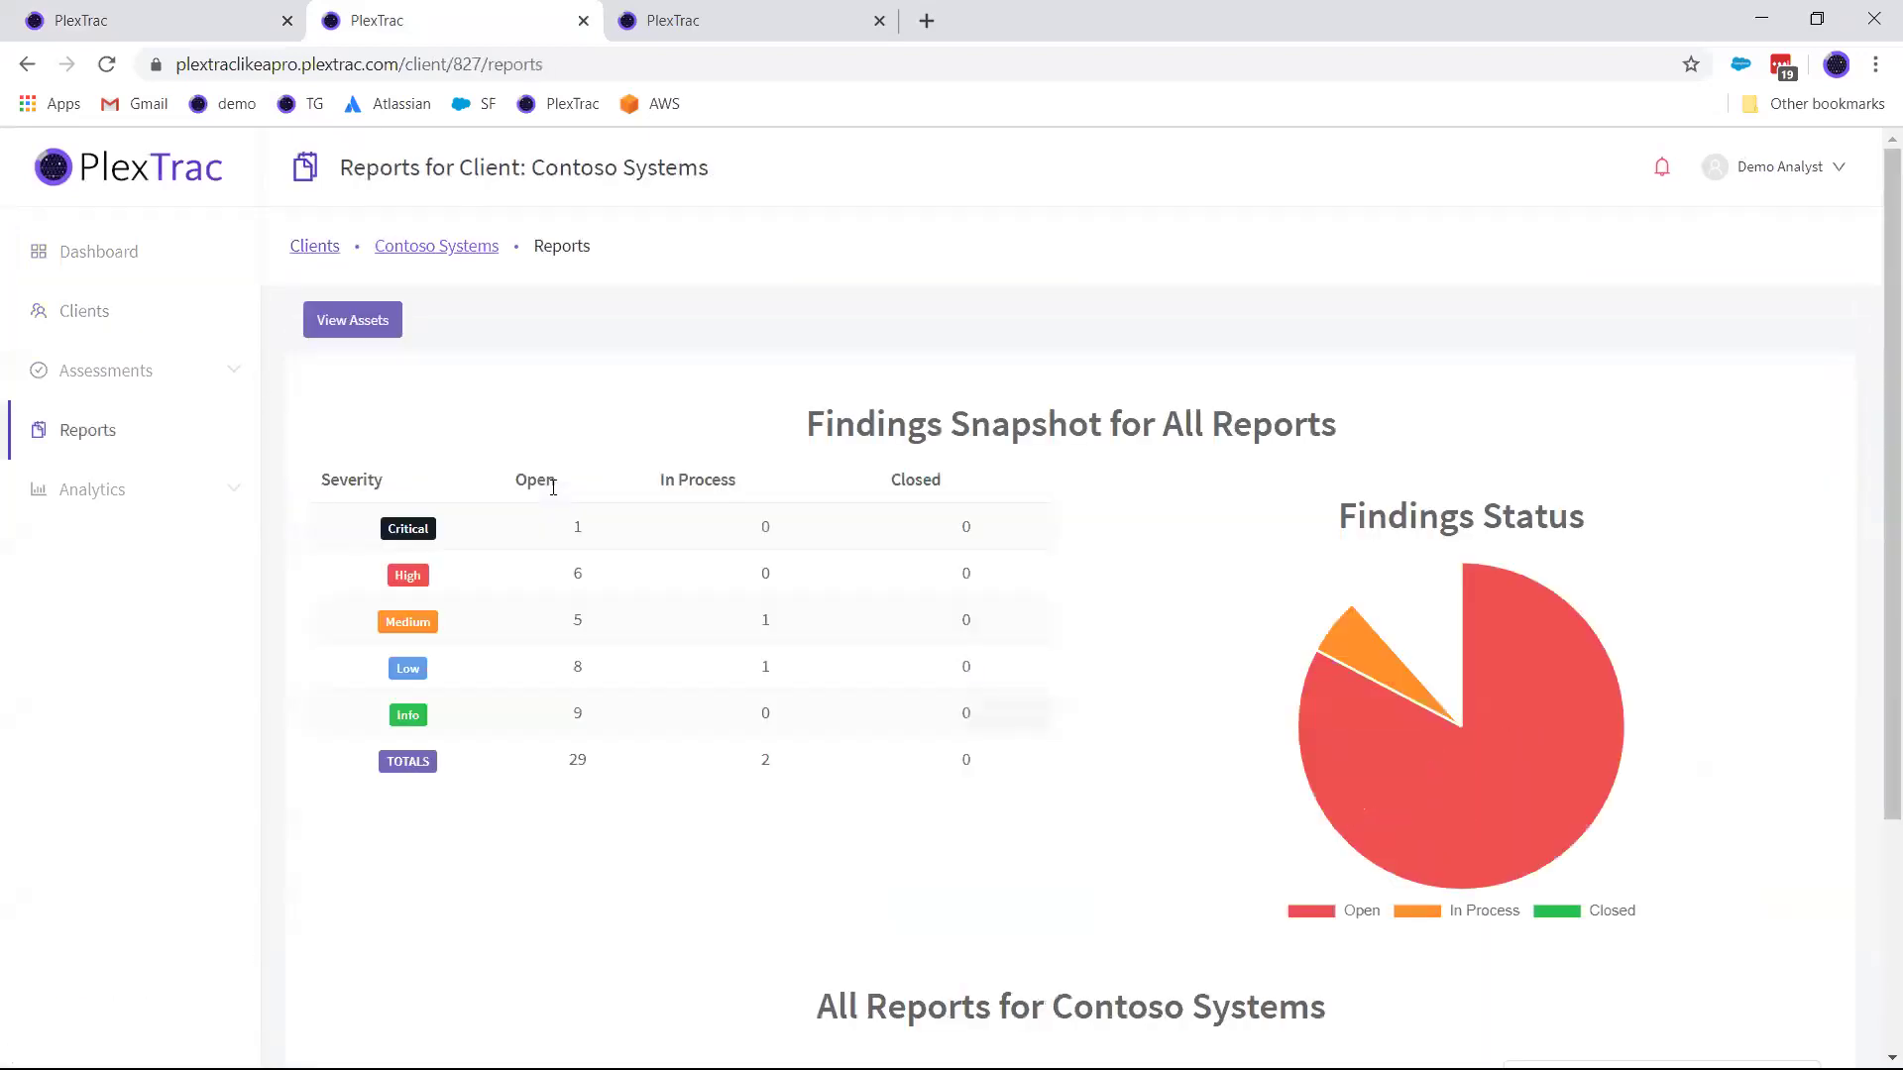
click(331, 249)
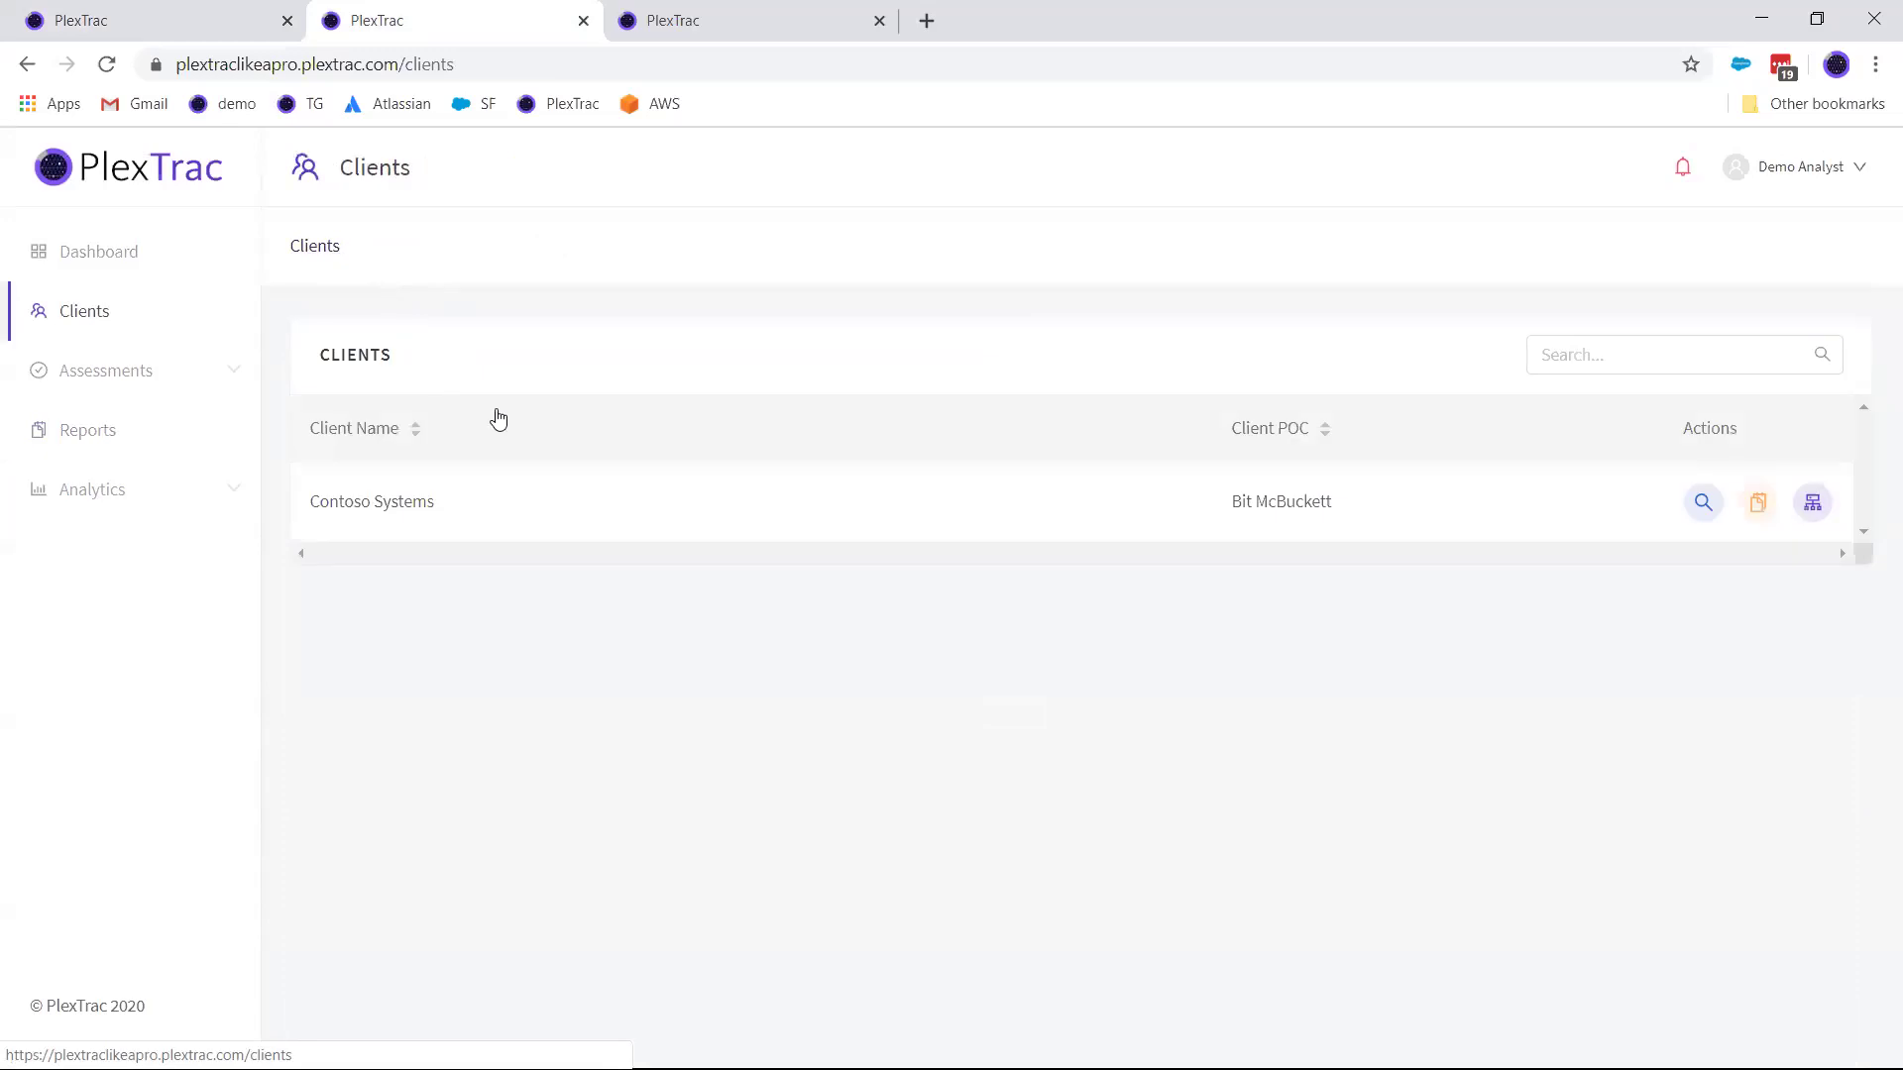
click(528, 522)
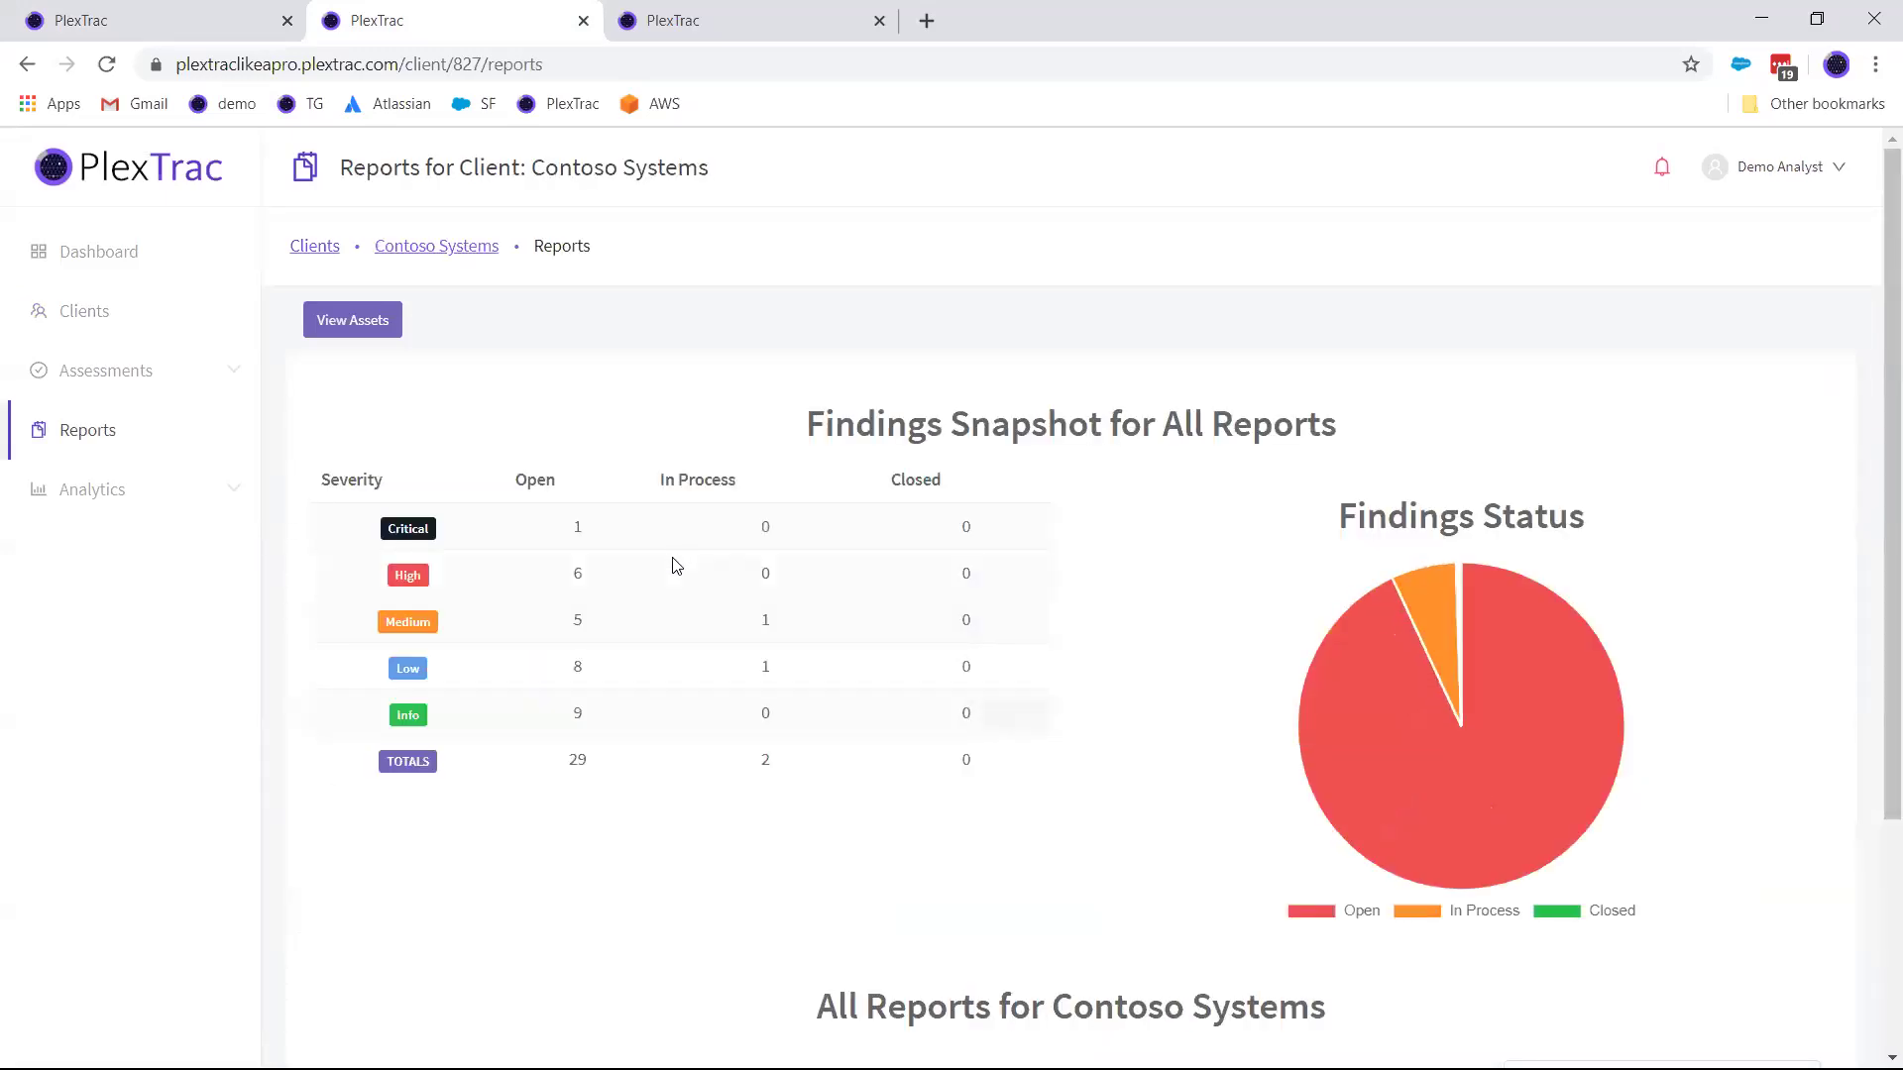
scroll(673, 566, down, 3)
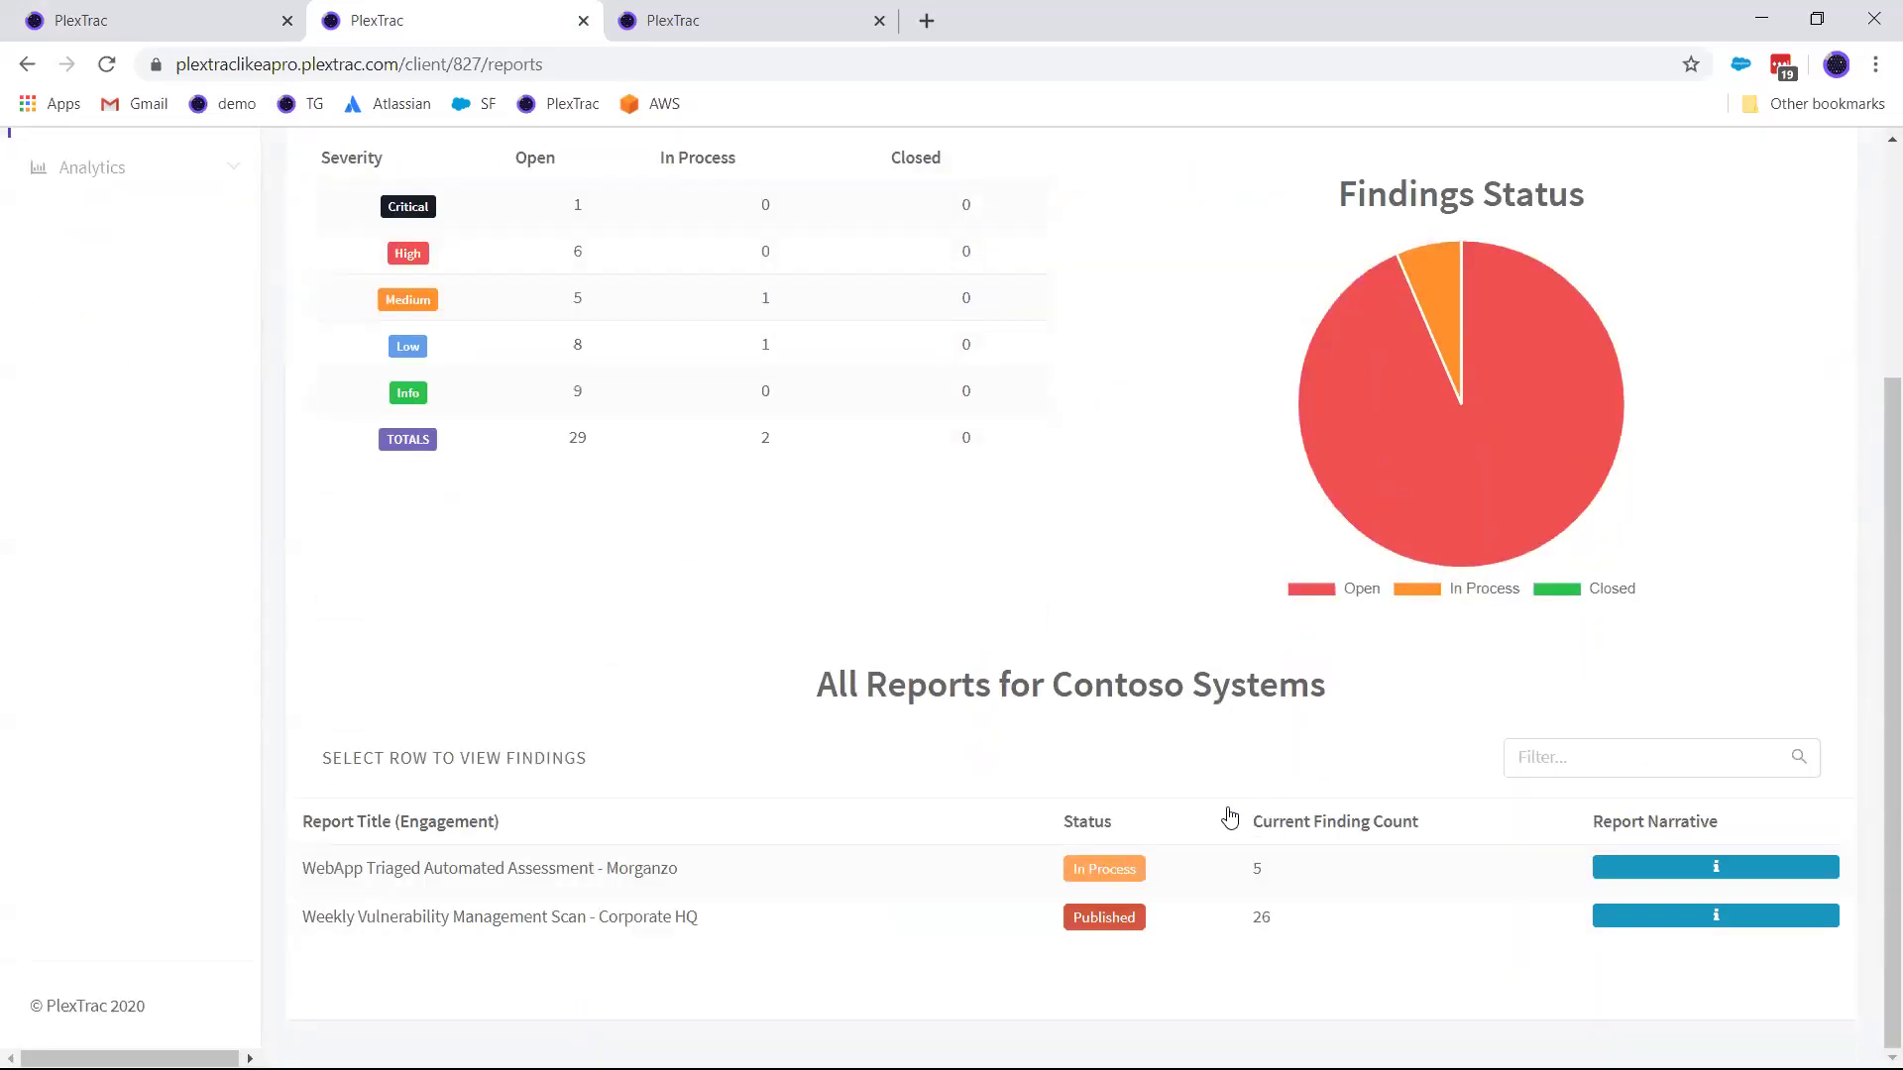
click(1222, 876)
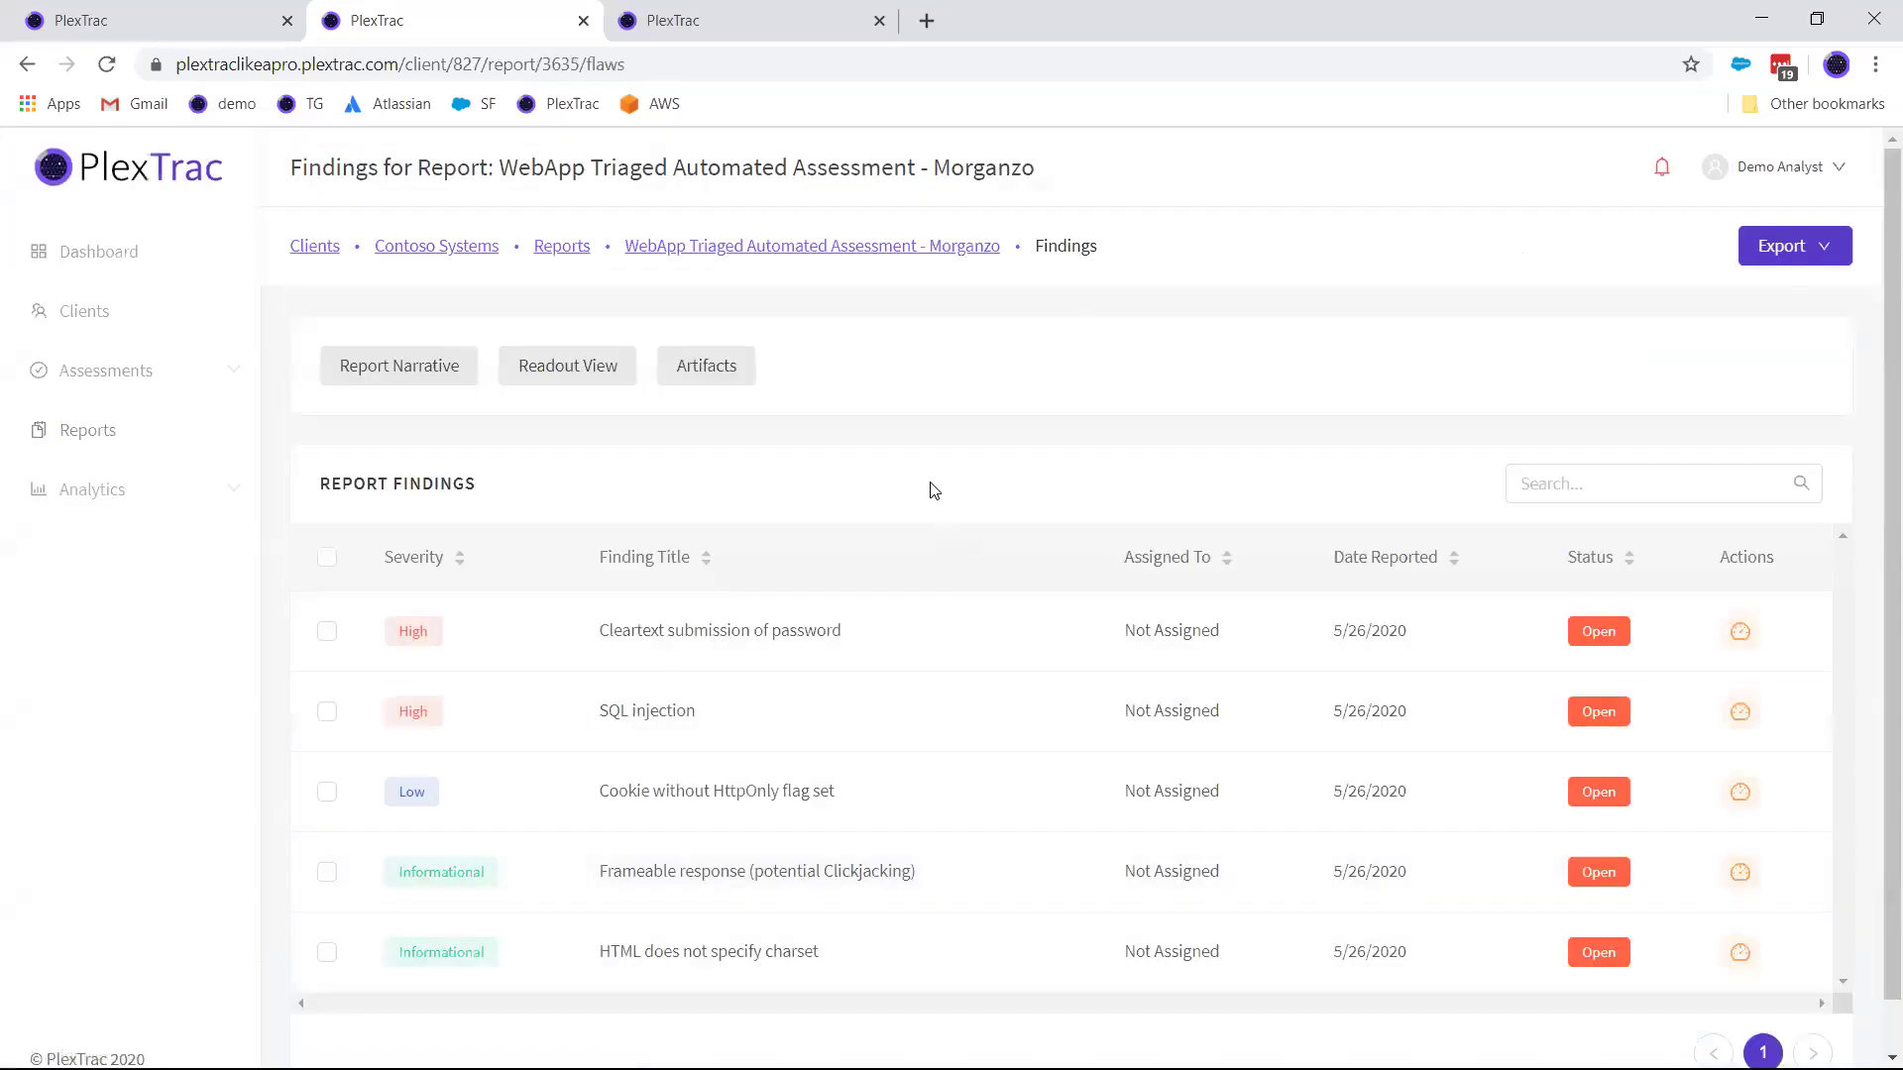
scroll(934, 490, down, 1)
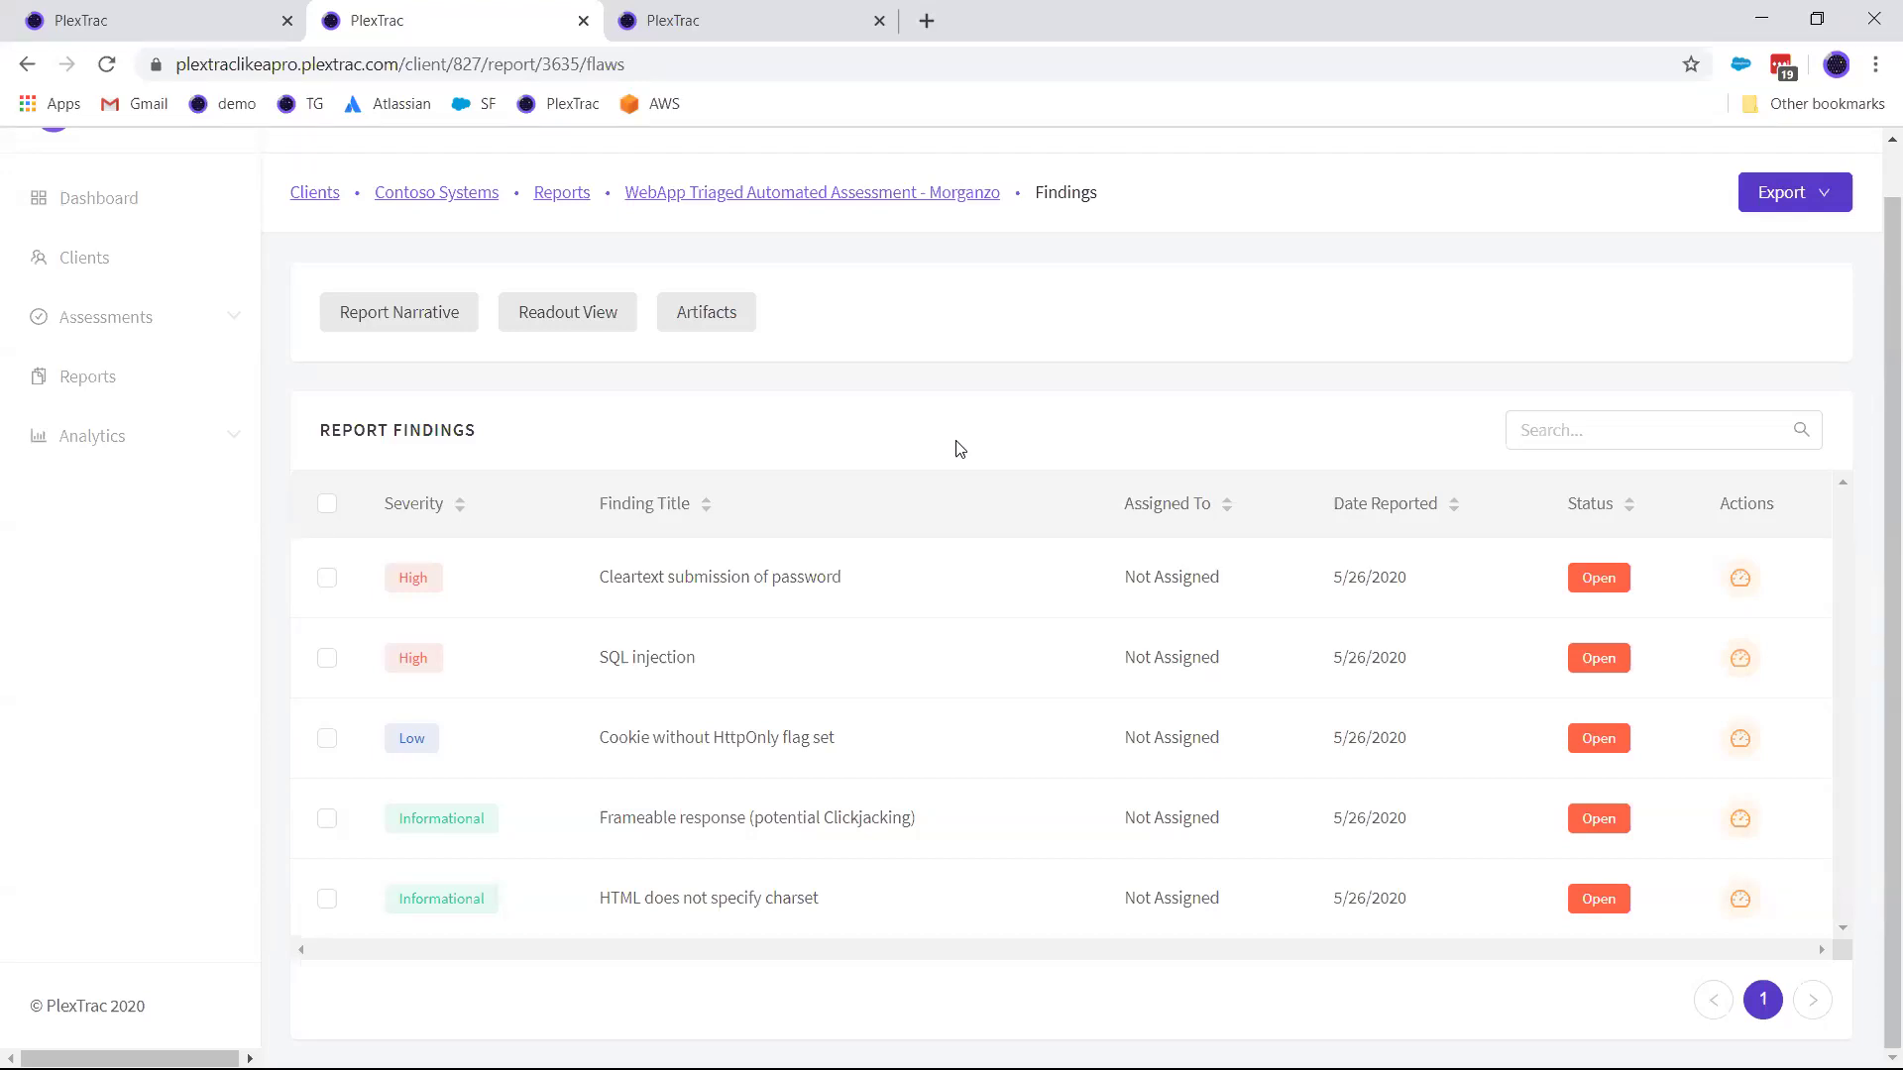
In the administrator's tab, view the Cross-site scripting (reflected) finding details and close them
click(205, 30)
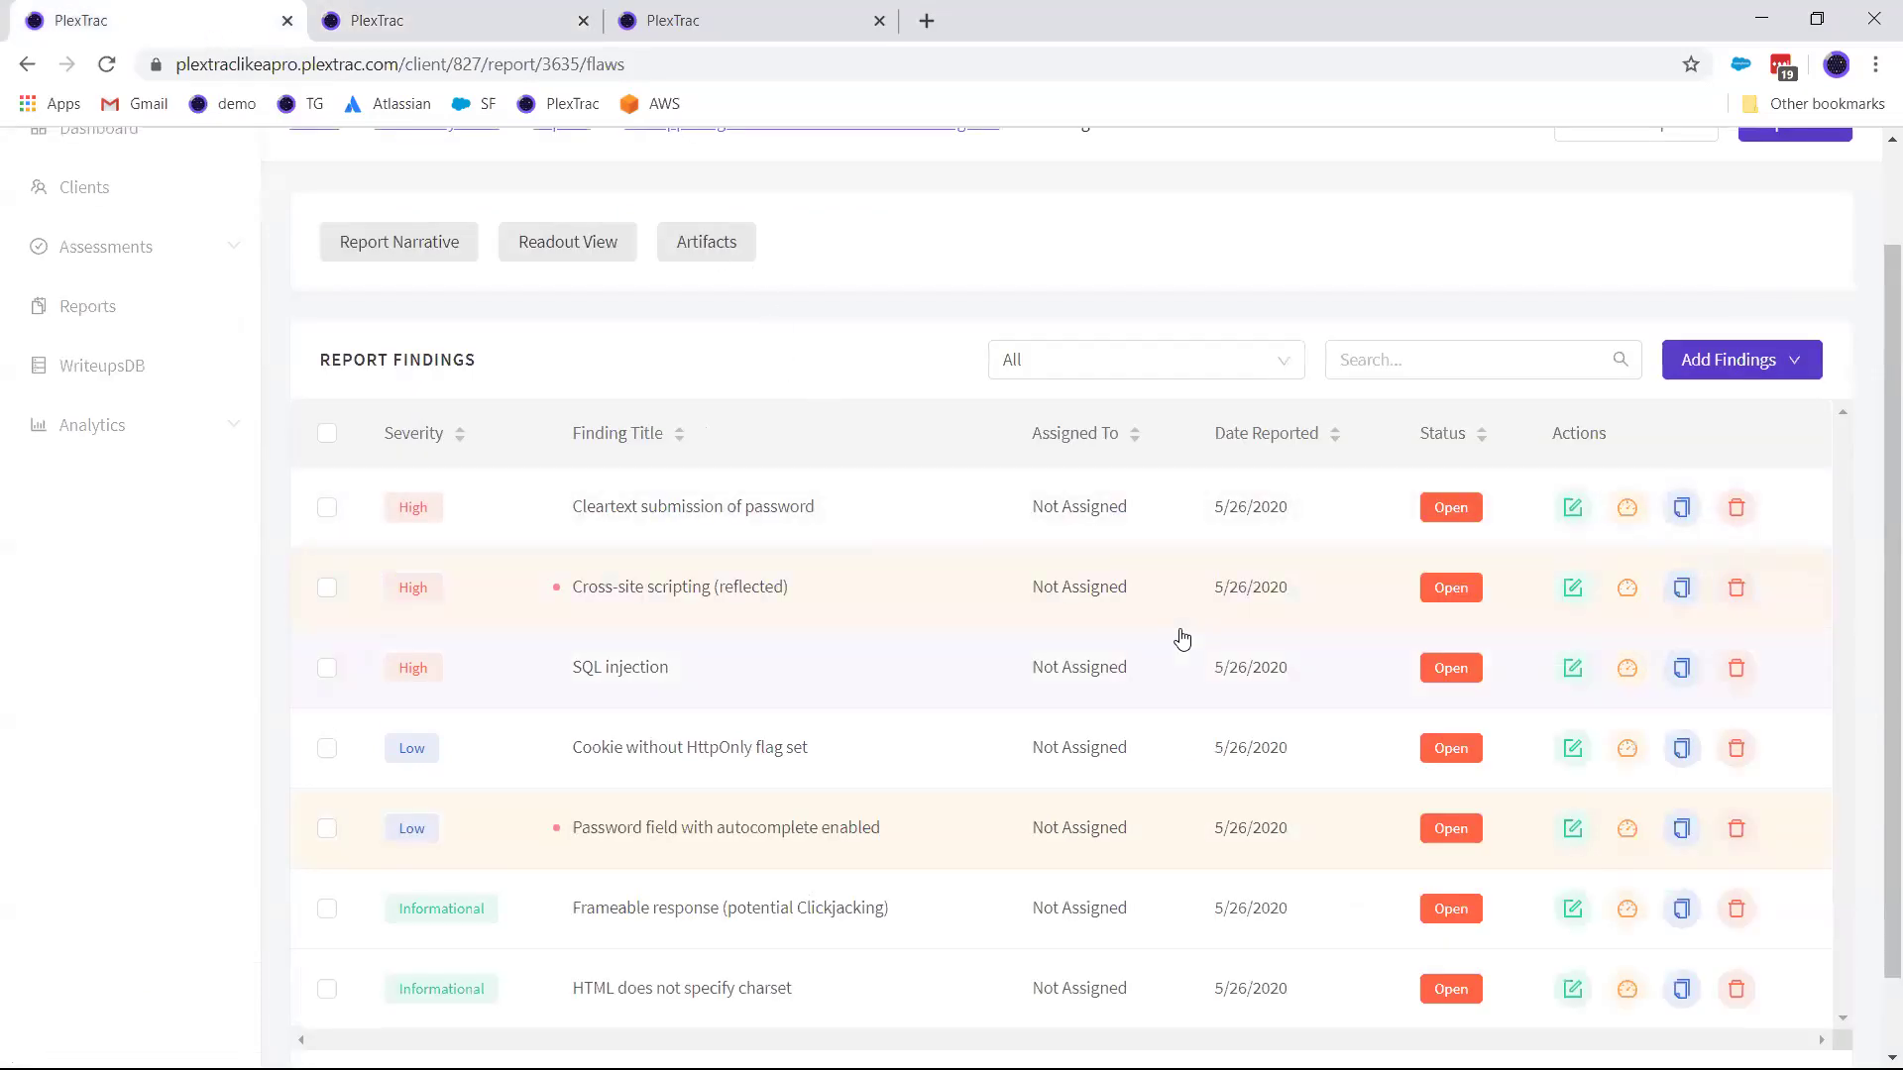
click(1126, 577)
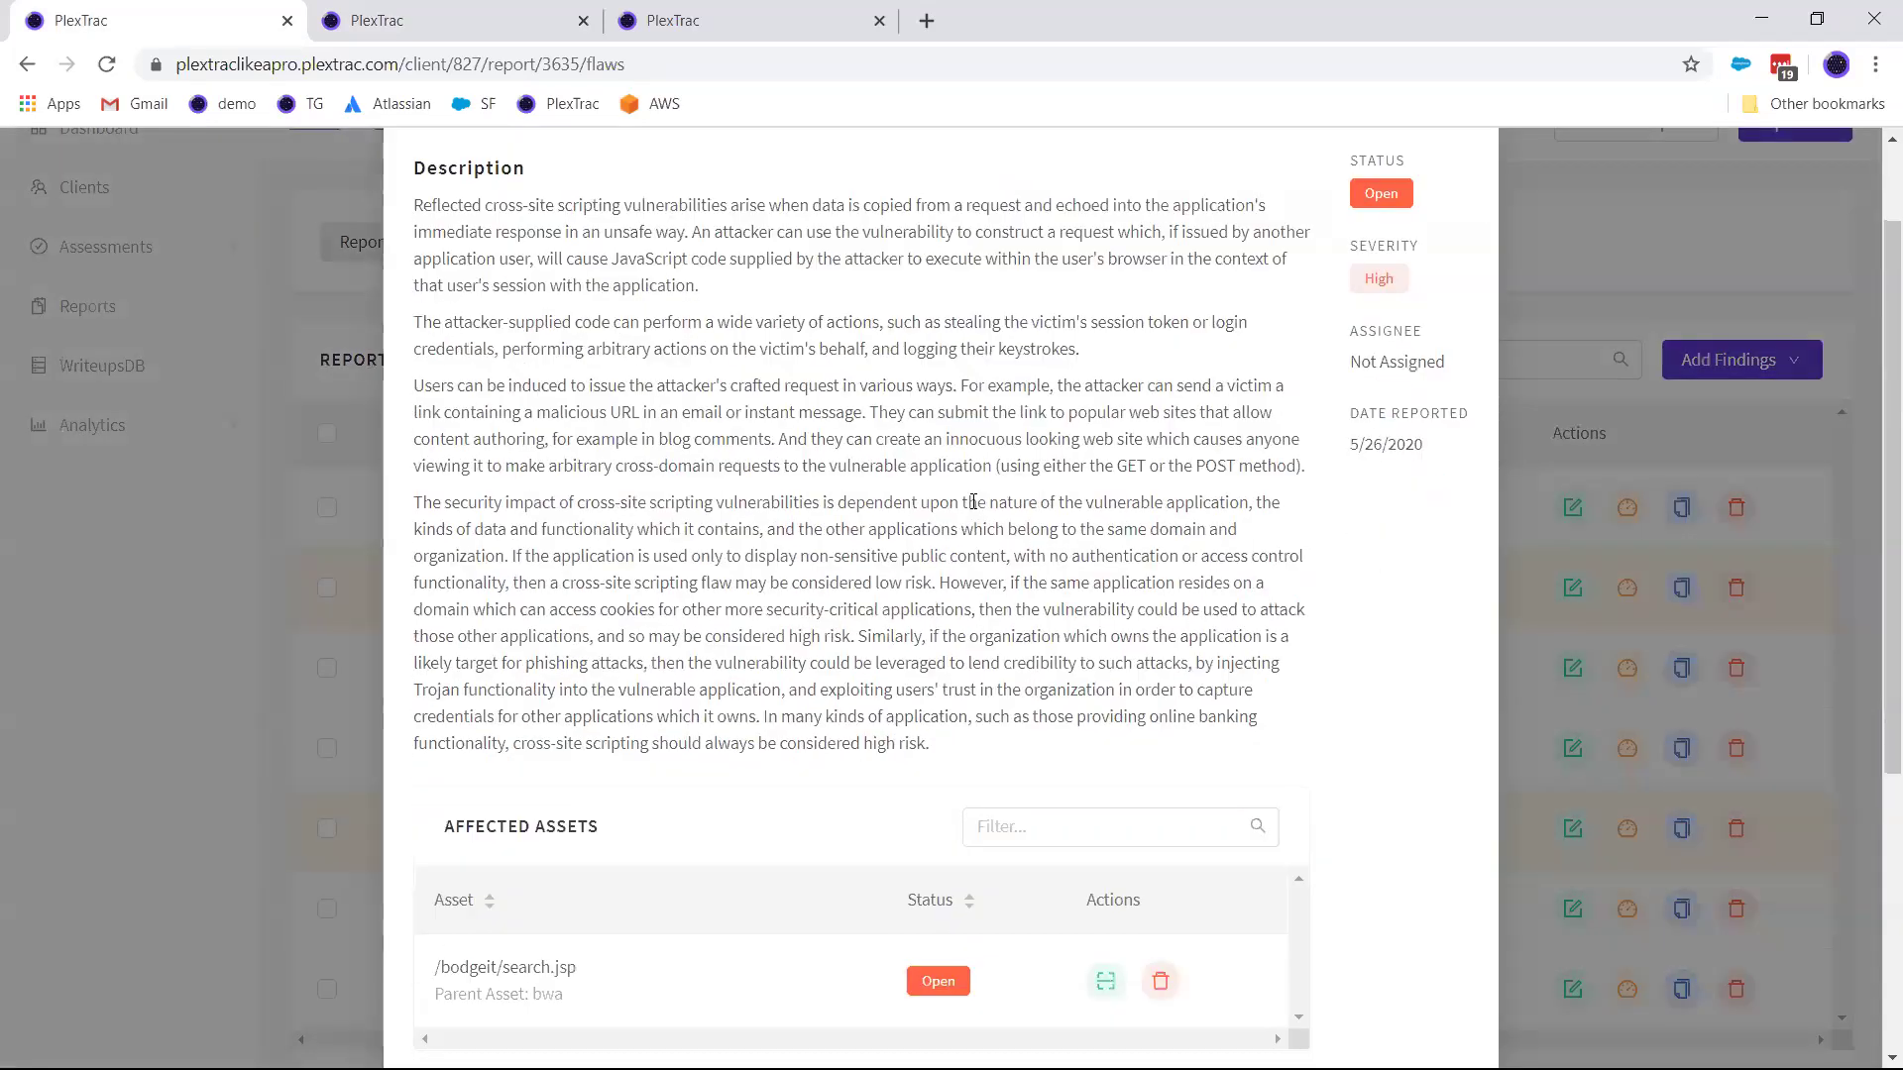
scroll(972, 502, down, 3)
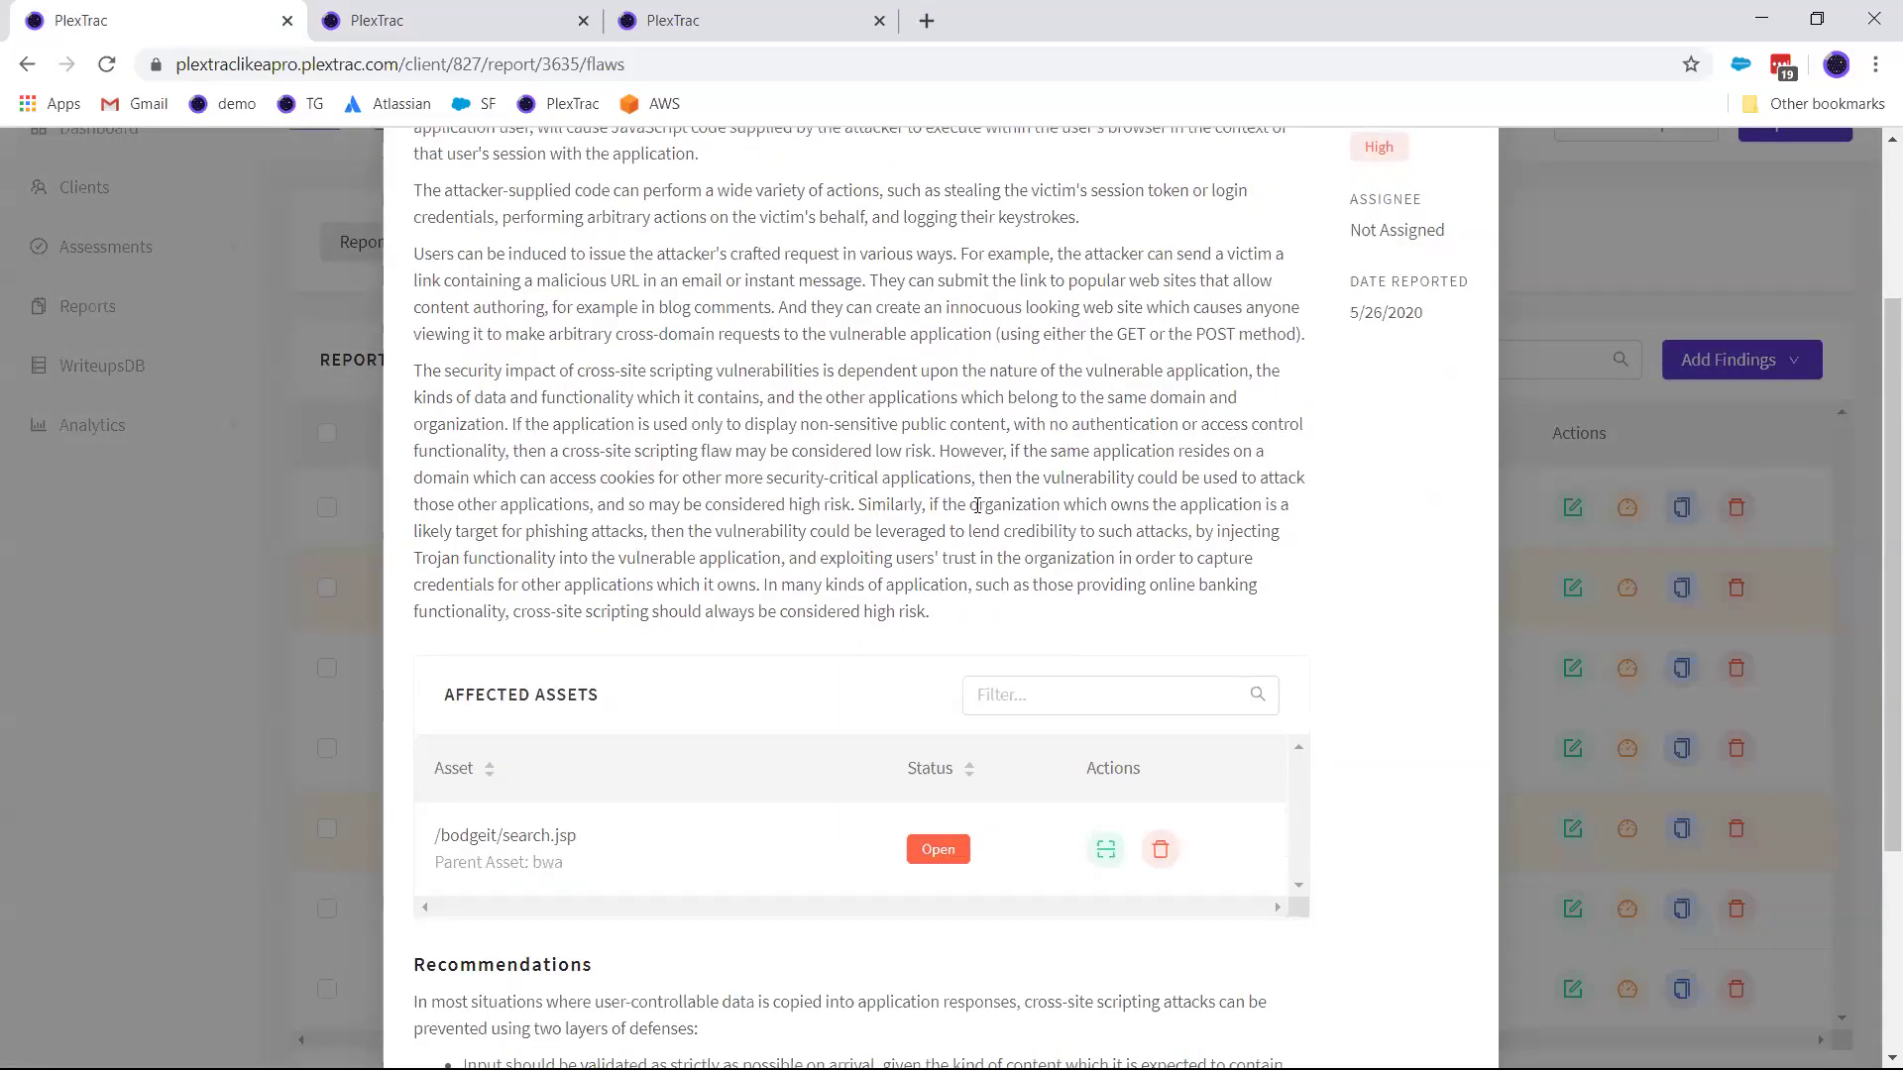
scroll(972, 513, down, 3)
scroll(1476, 257, up, 6)
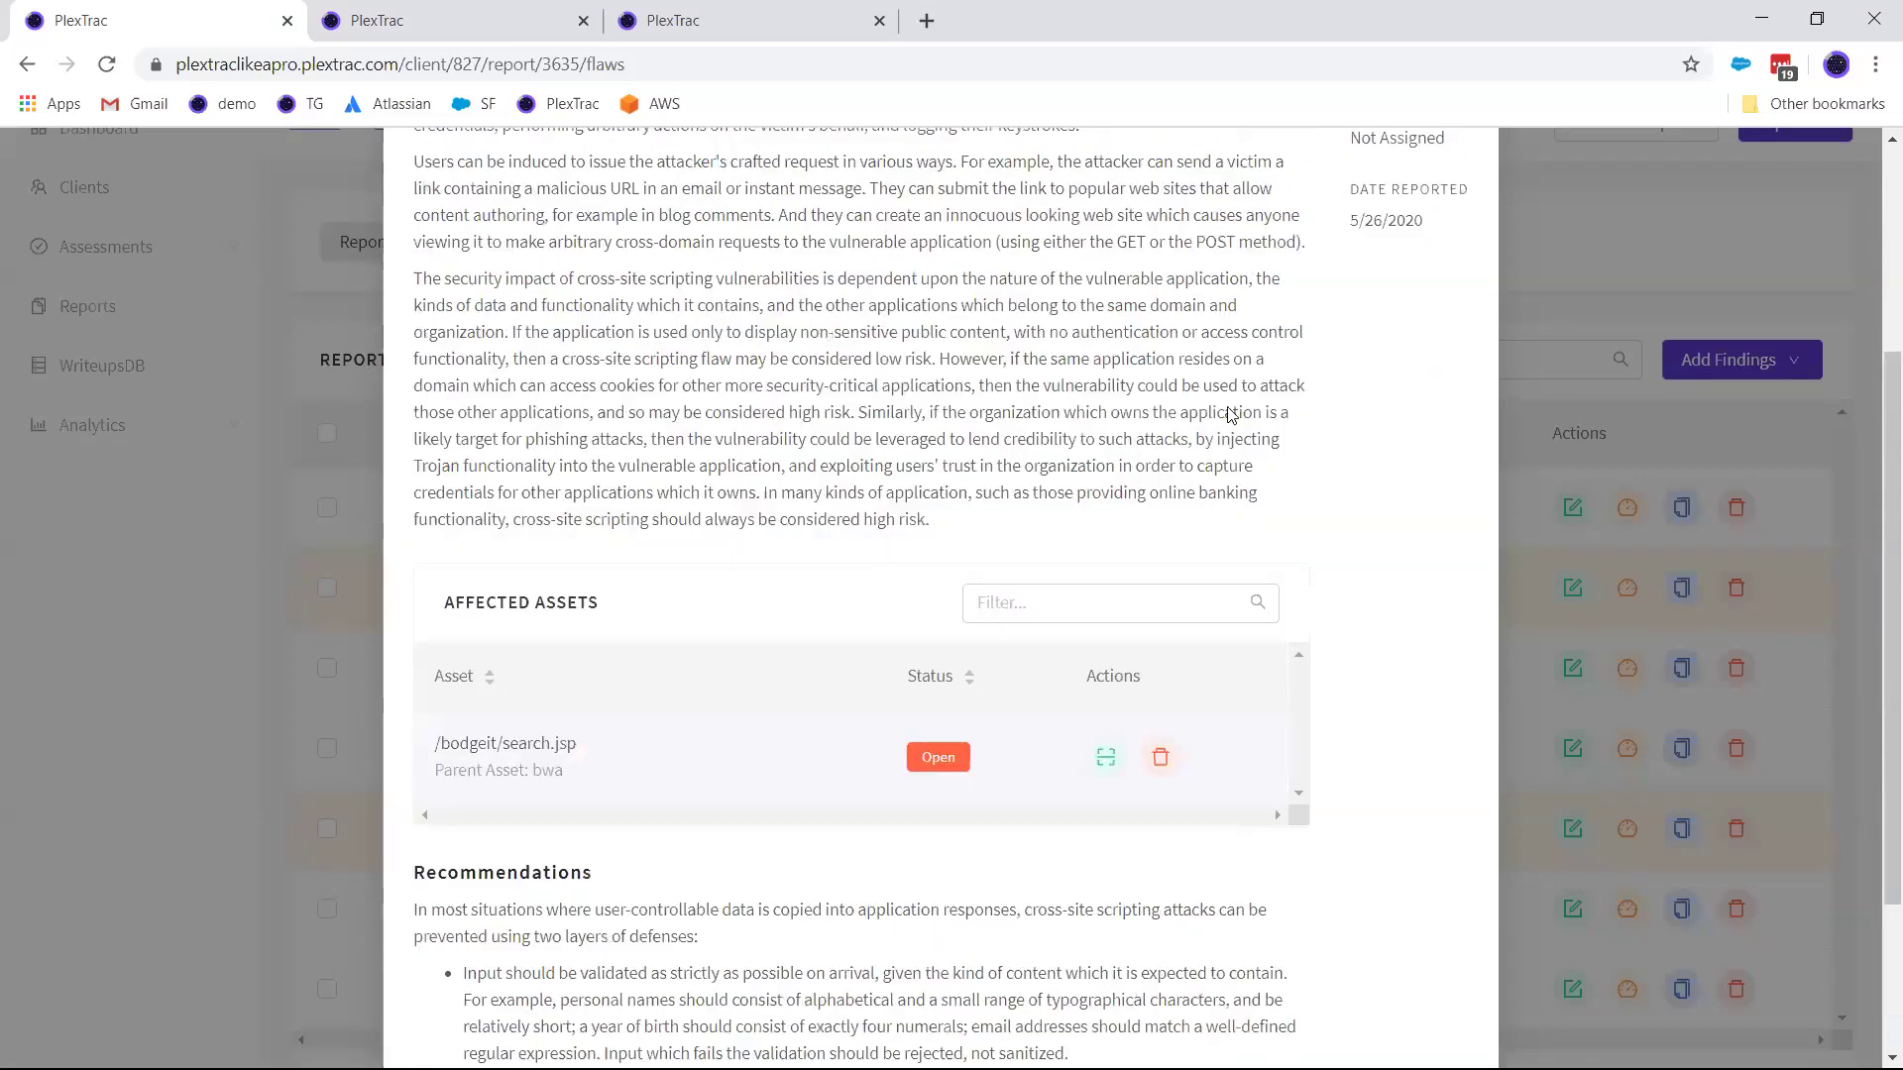
click(1463, 203)
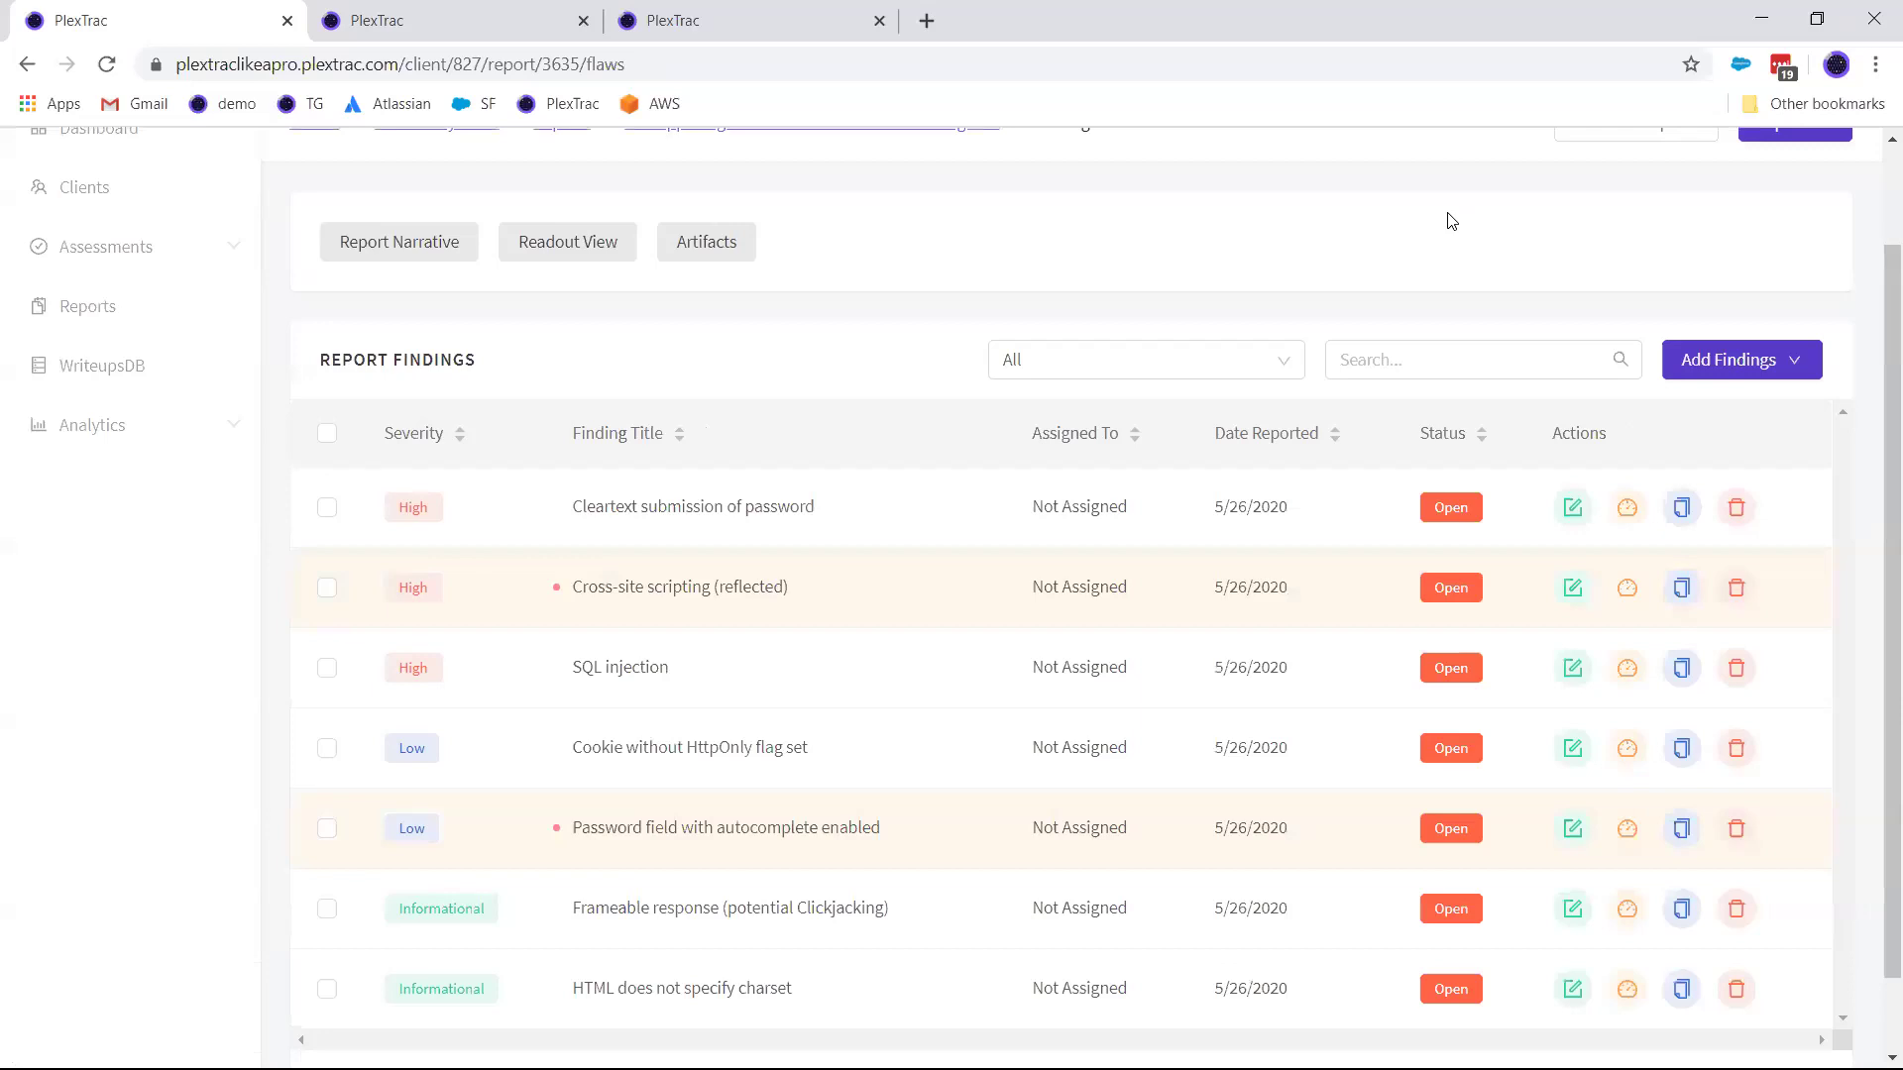
Change the Cross-site scripting (reflected) finding from Draft to Published, save, and switch tabs
click(1573, 588)
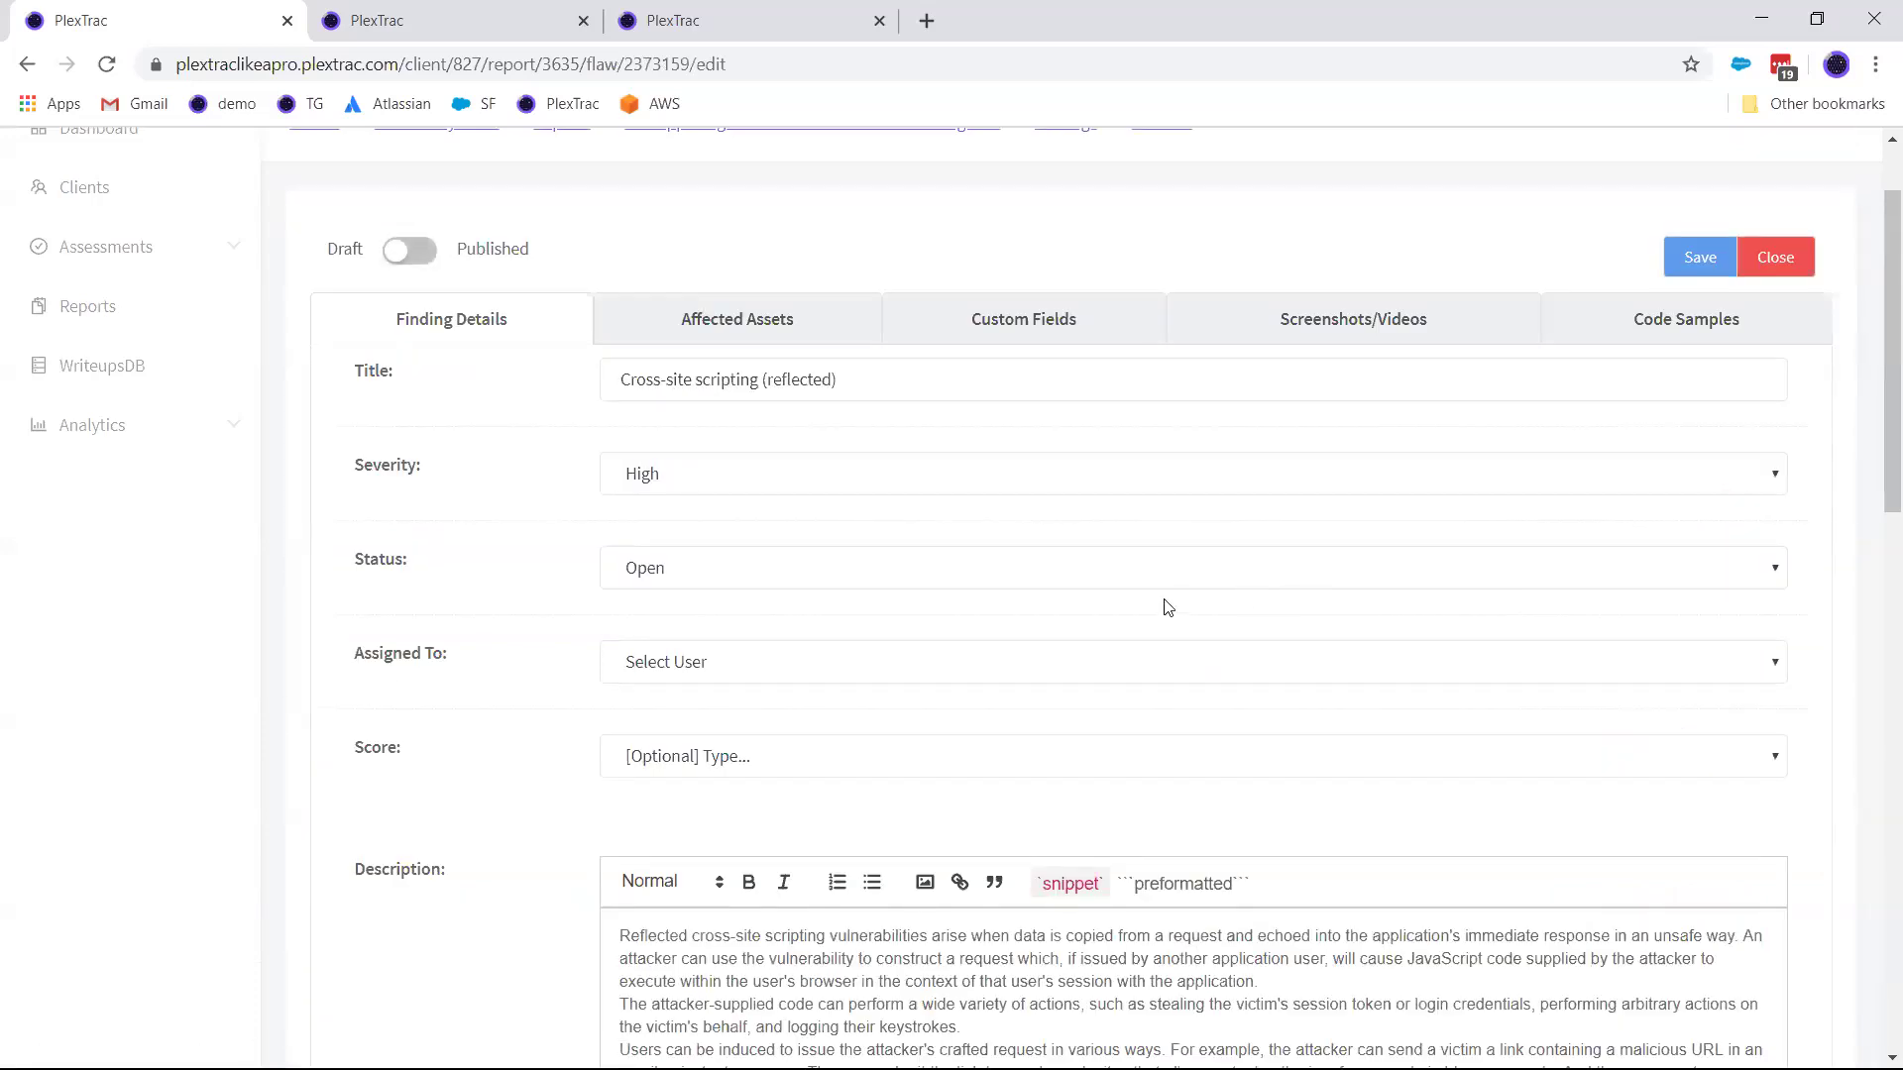
scroll(1167, 608, down, 4)
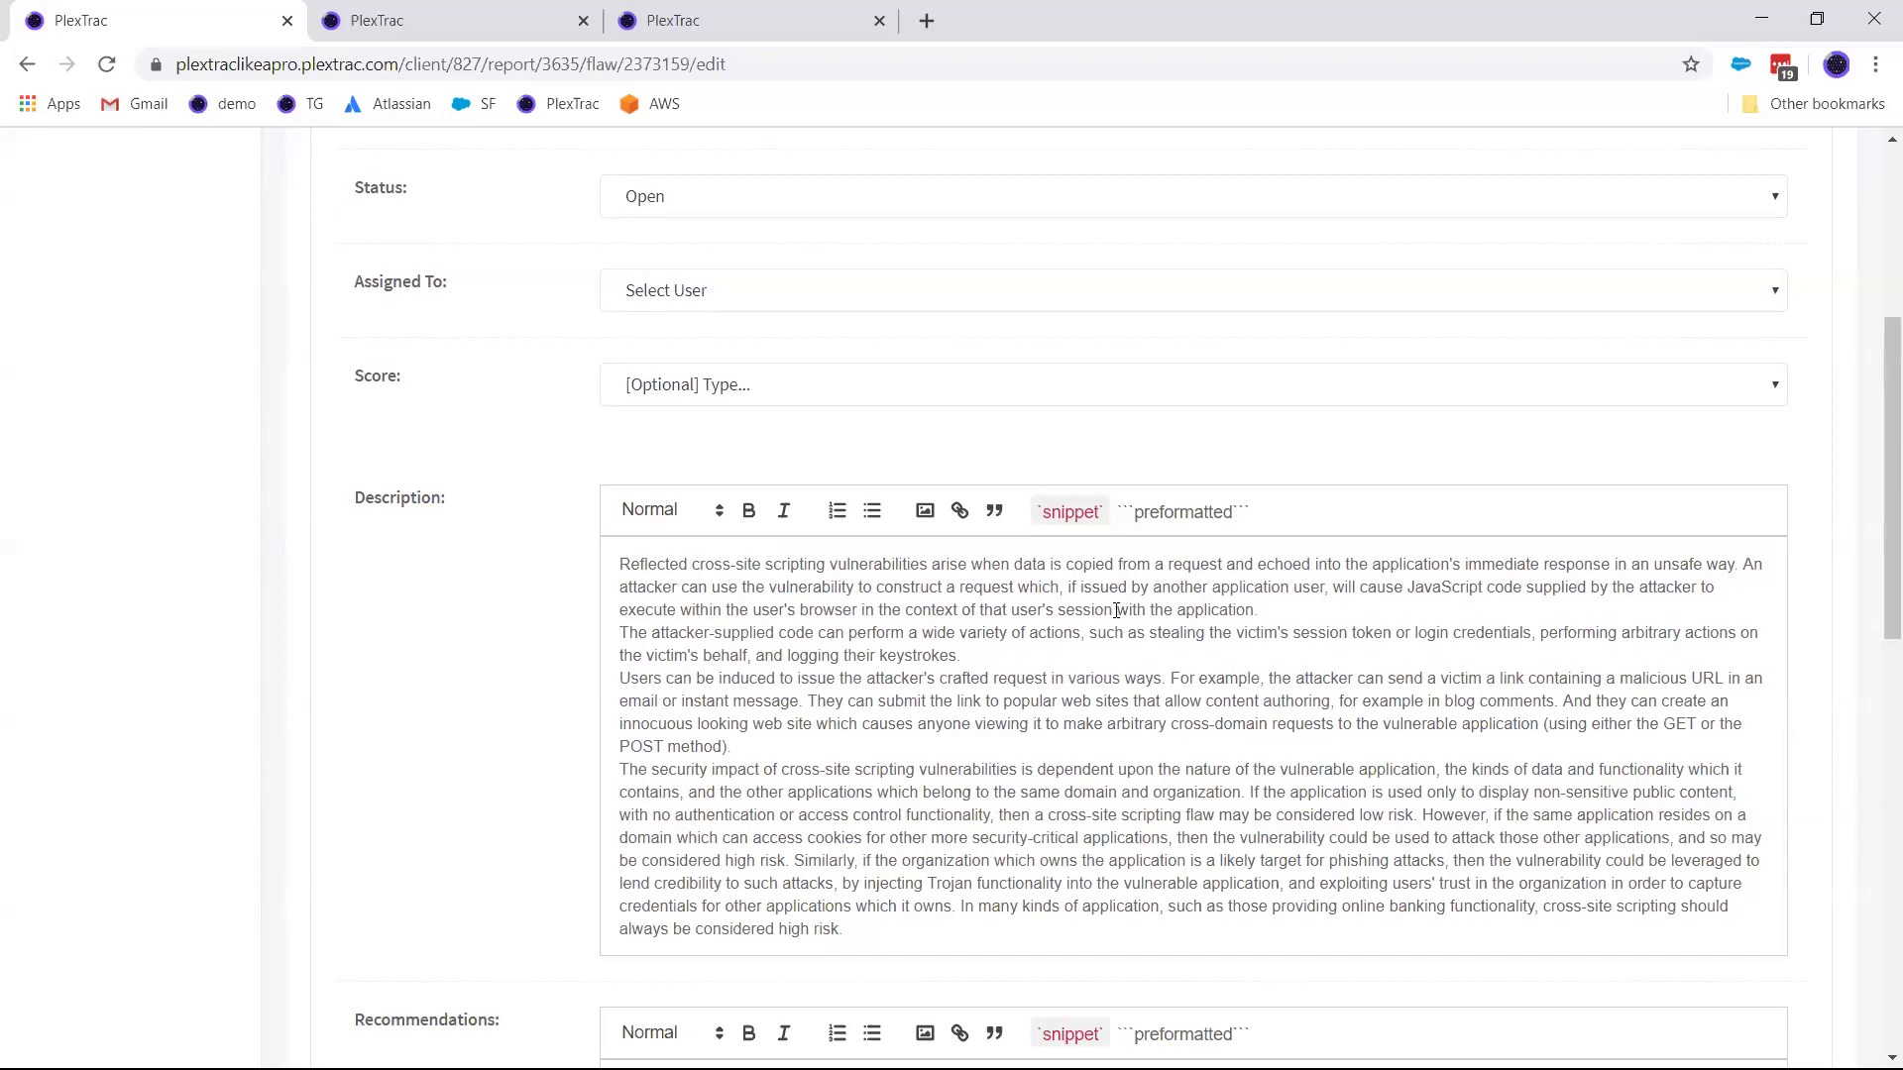
scroll(1112, 609, up, 1)
scroll(1110, 612, up, 3)
scroll(1106, 616, up, 1)
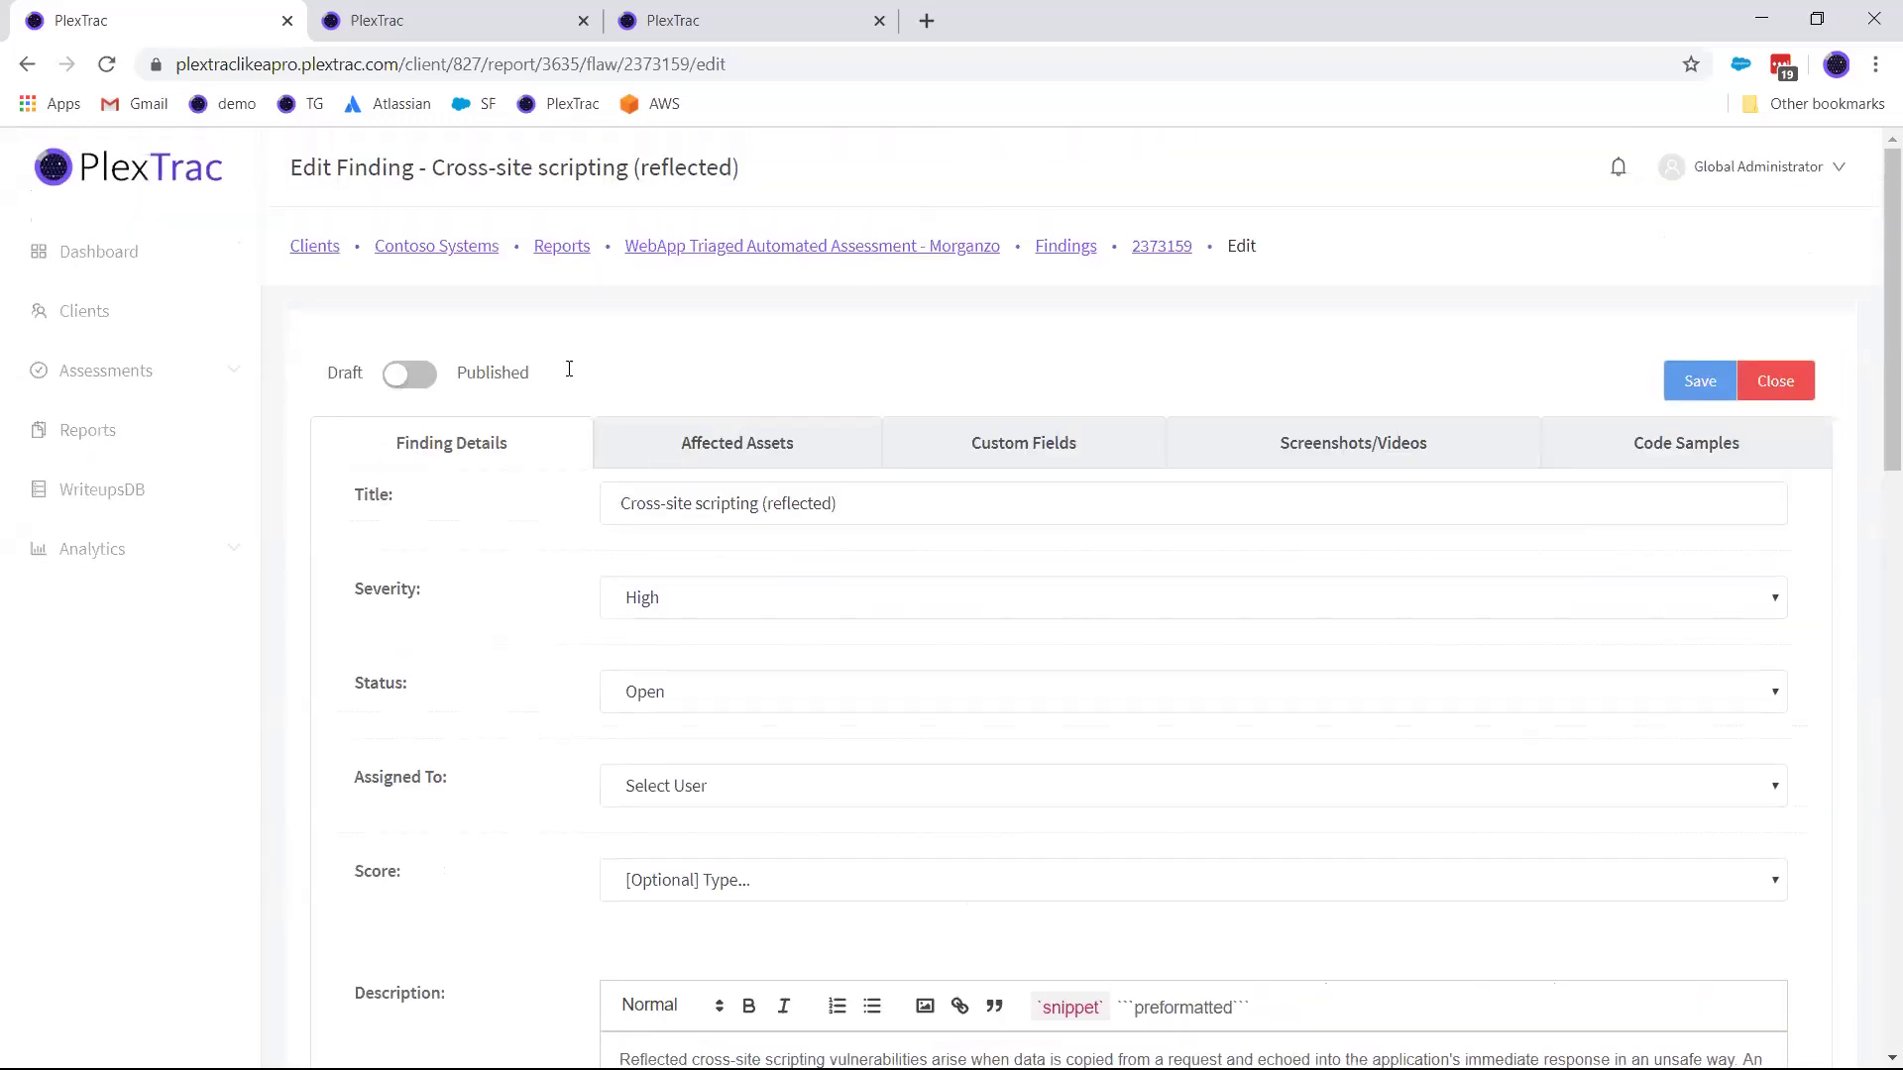
click(425, 388)
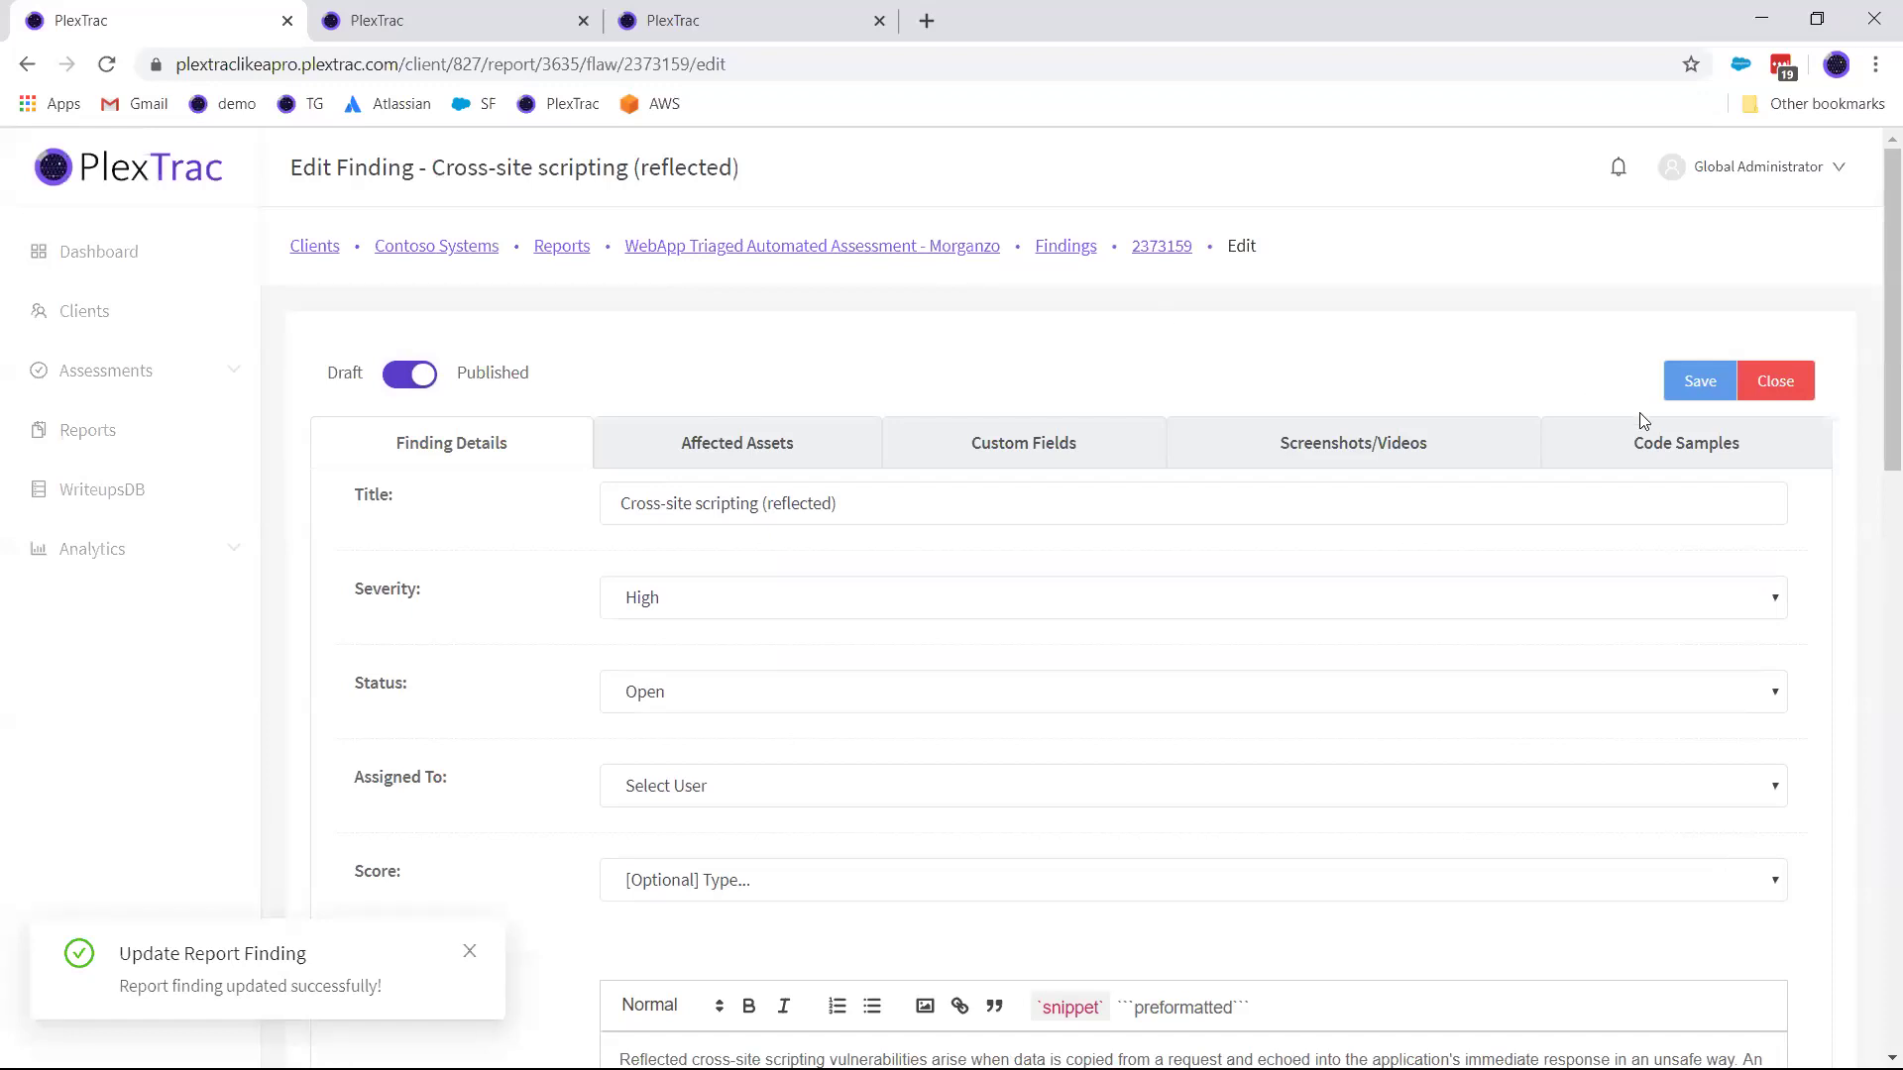
click(1701, 385)
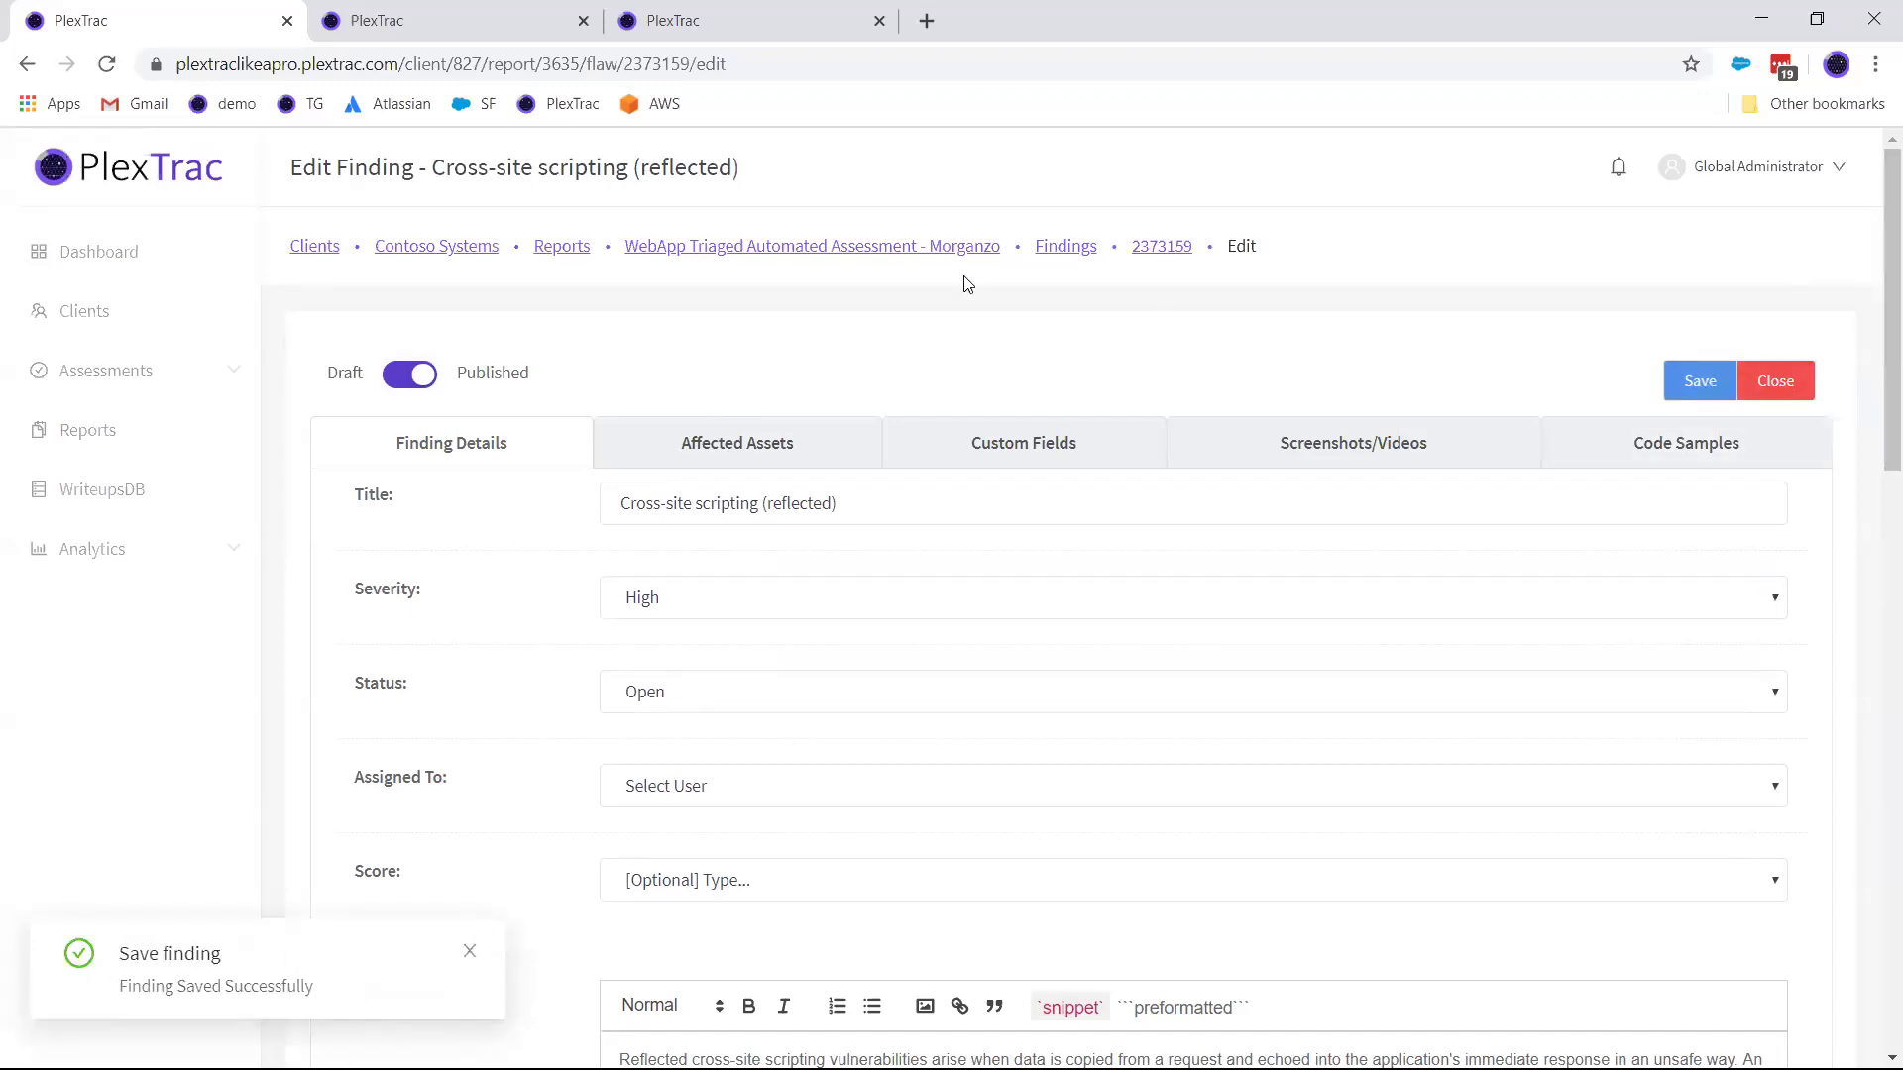
click(462, 19)
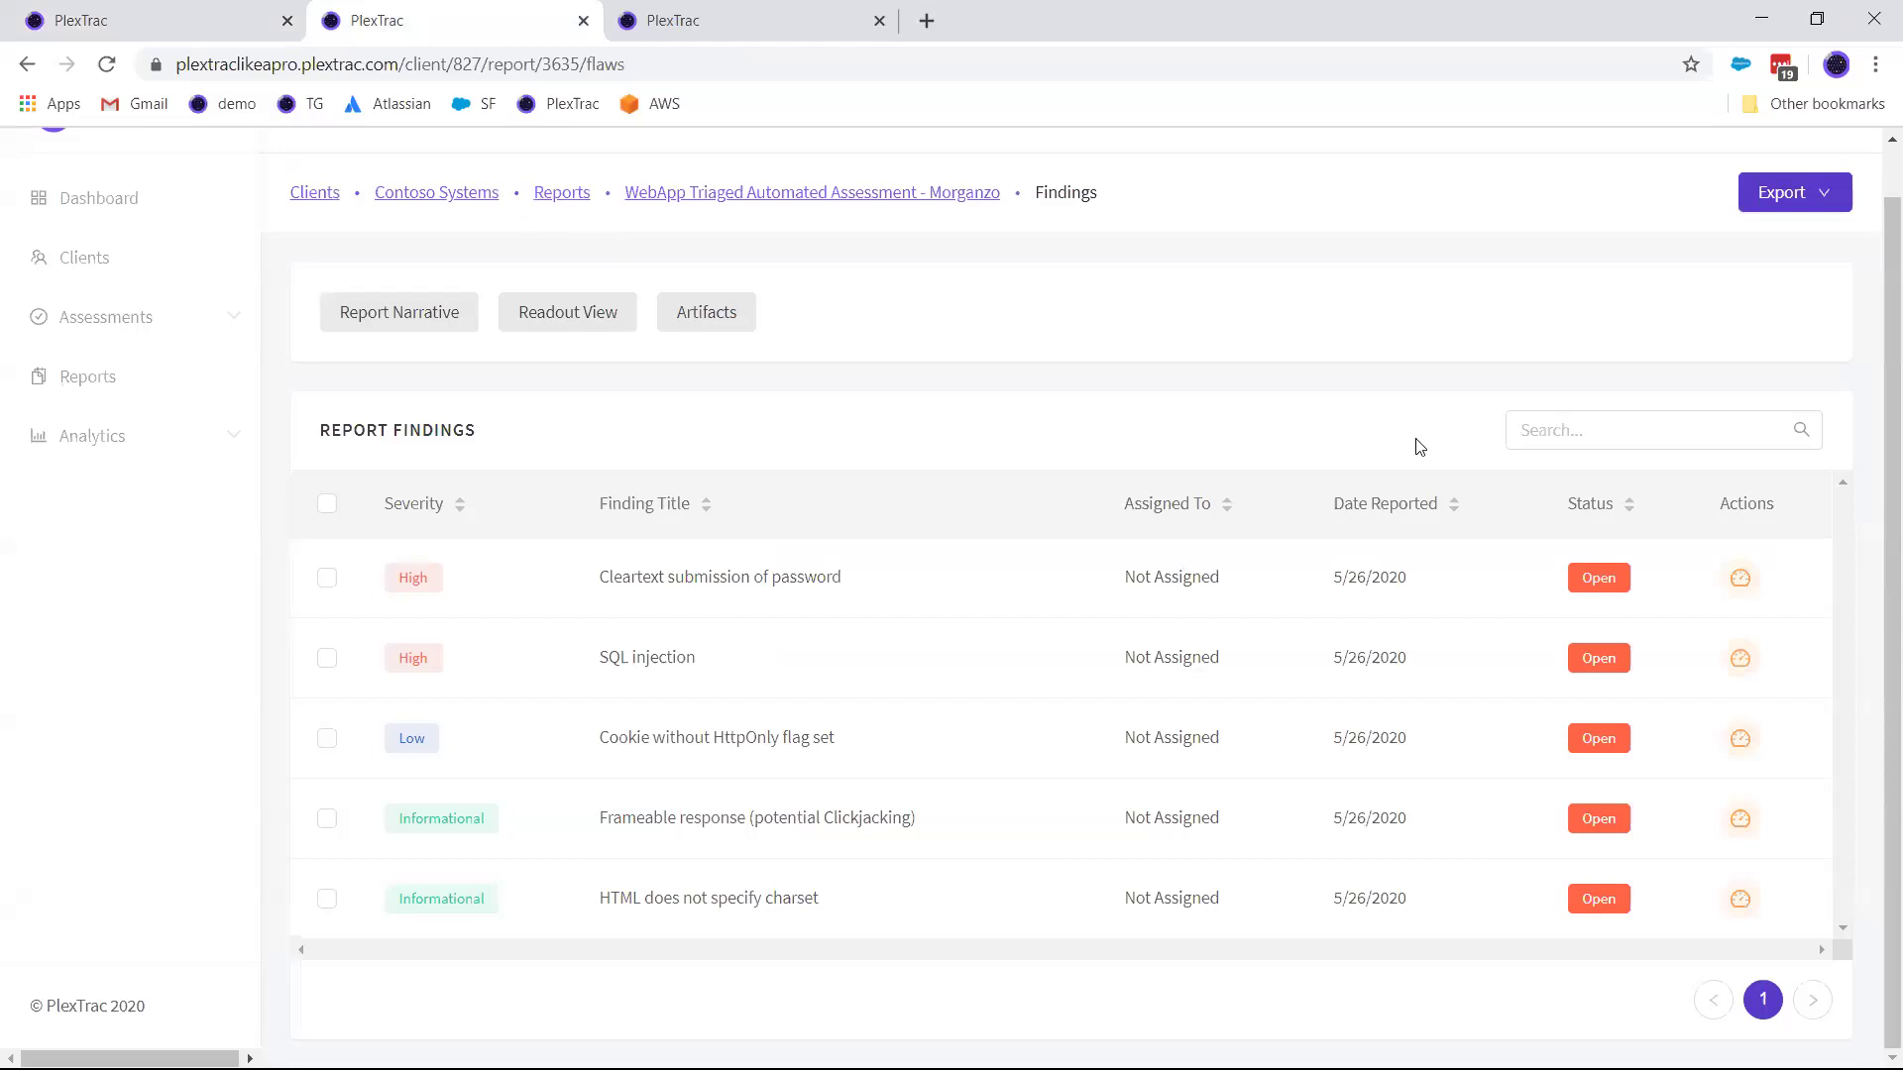
Reload the findings list so the published finding appears, then return to the editor tab
scroll(1170, 335, up, 1)
right_click(1170, 347)
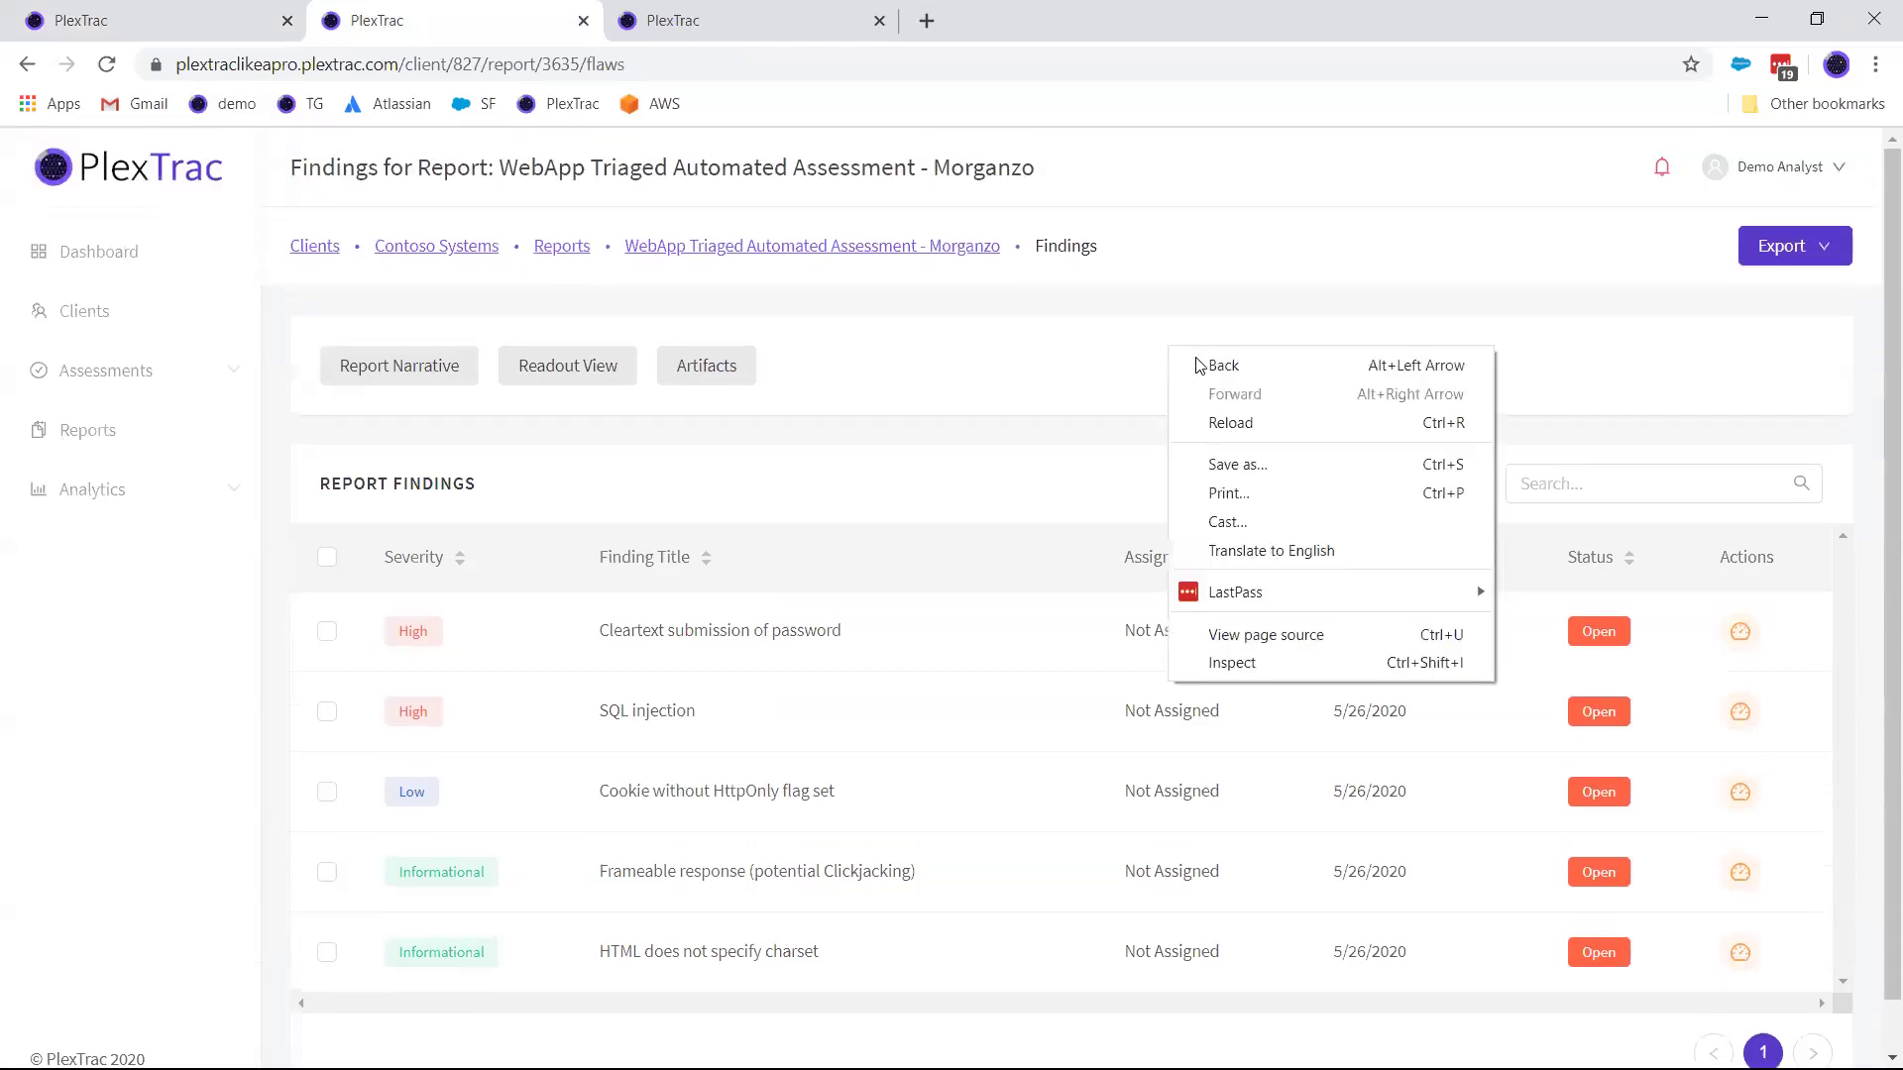
click(1249, 442)
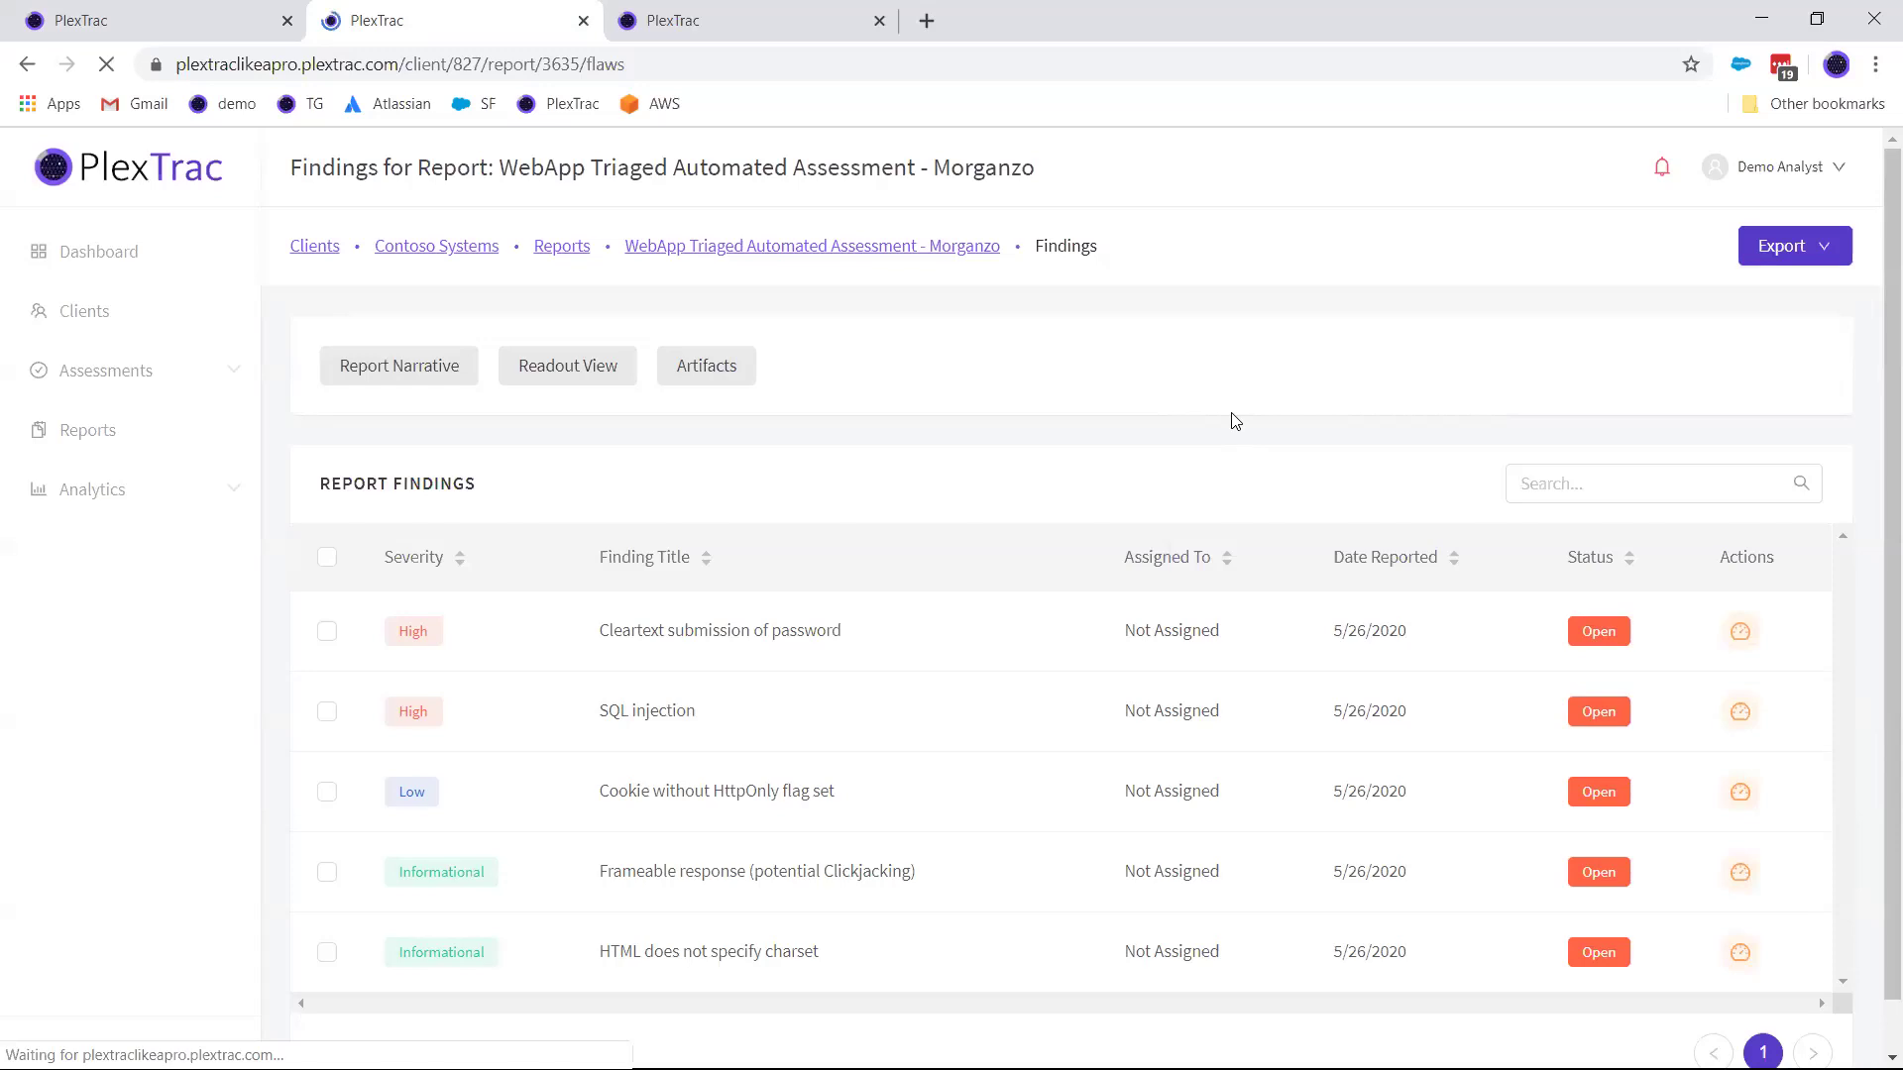
scroll(872, 532, down, 1)
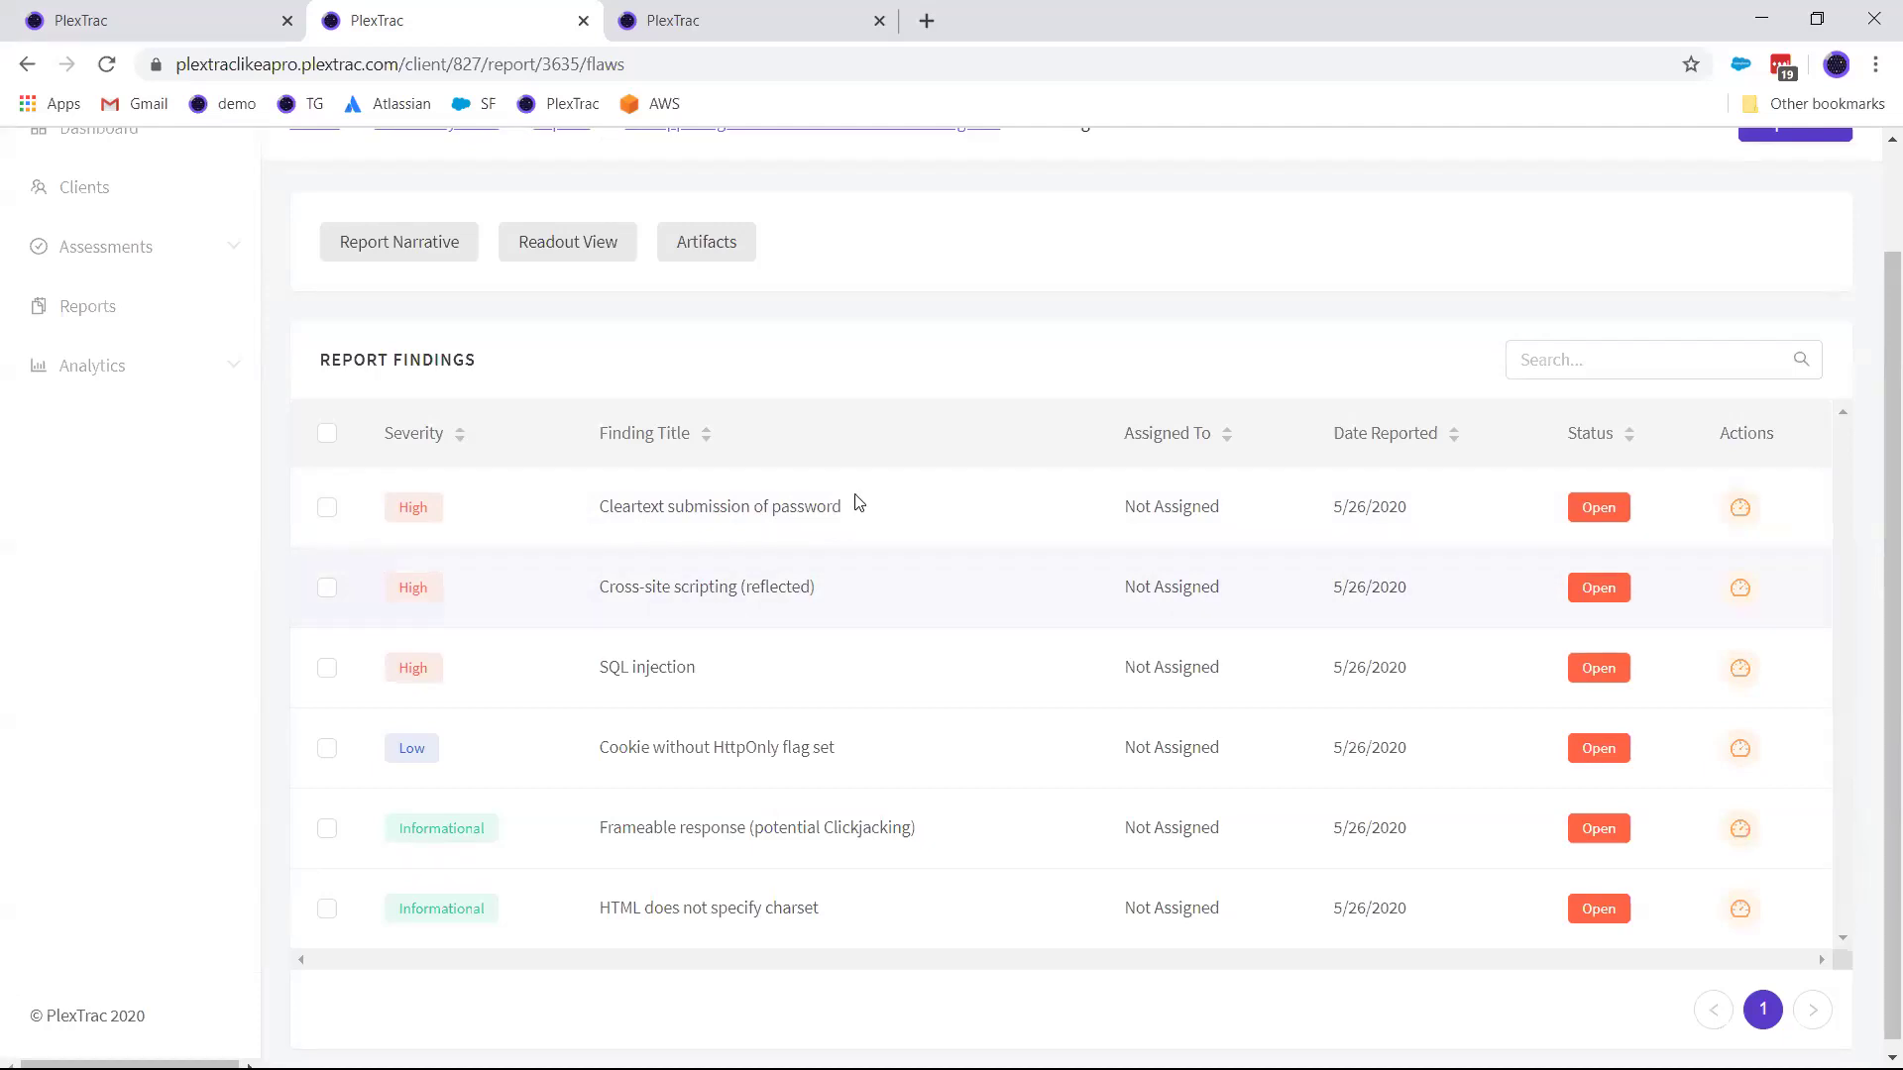
click(253, 33)
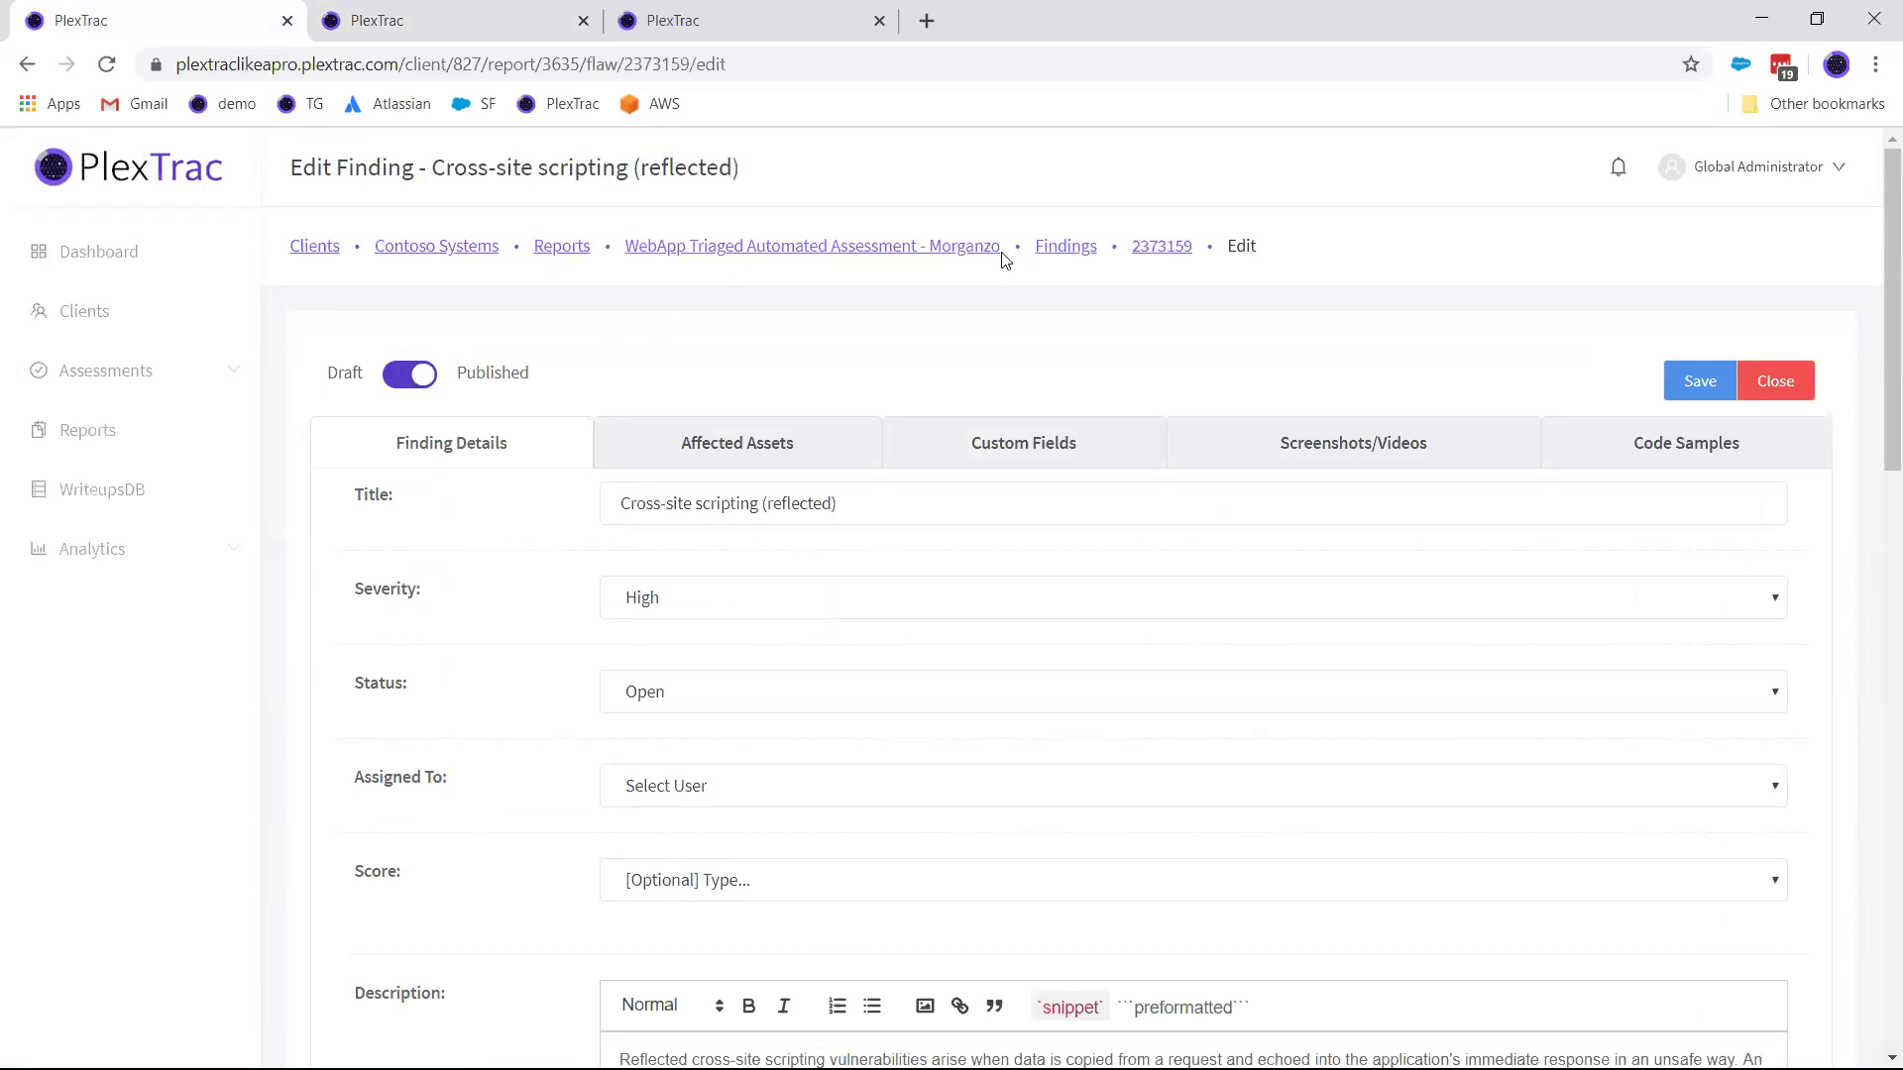
Close the finding editor and go to Tenant Administration via the Global Administrator menu
click(1755, 383)
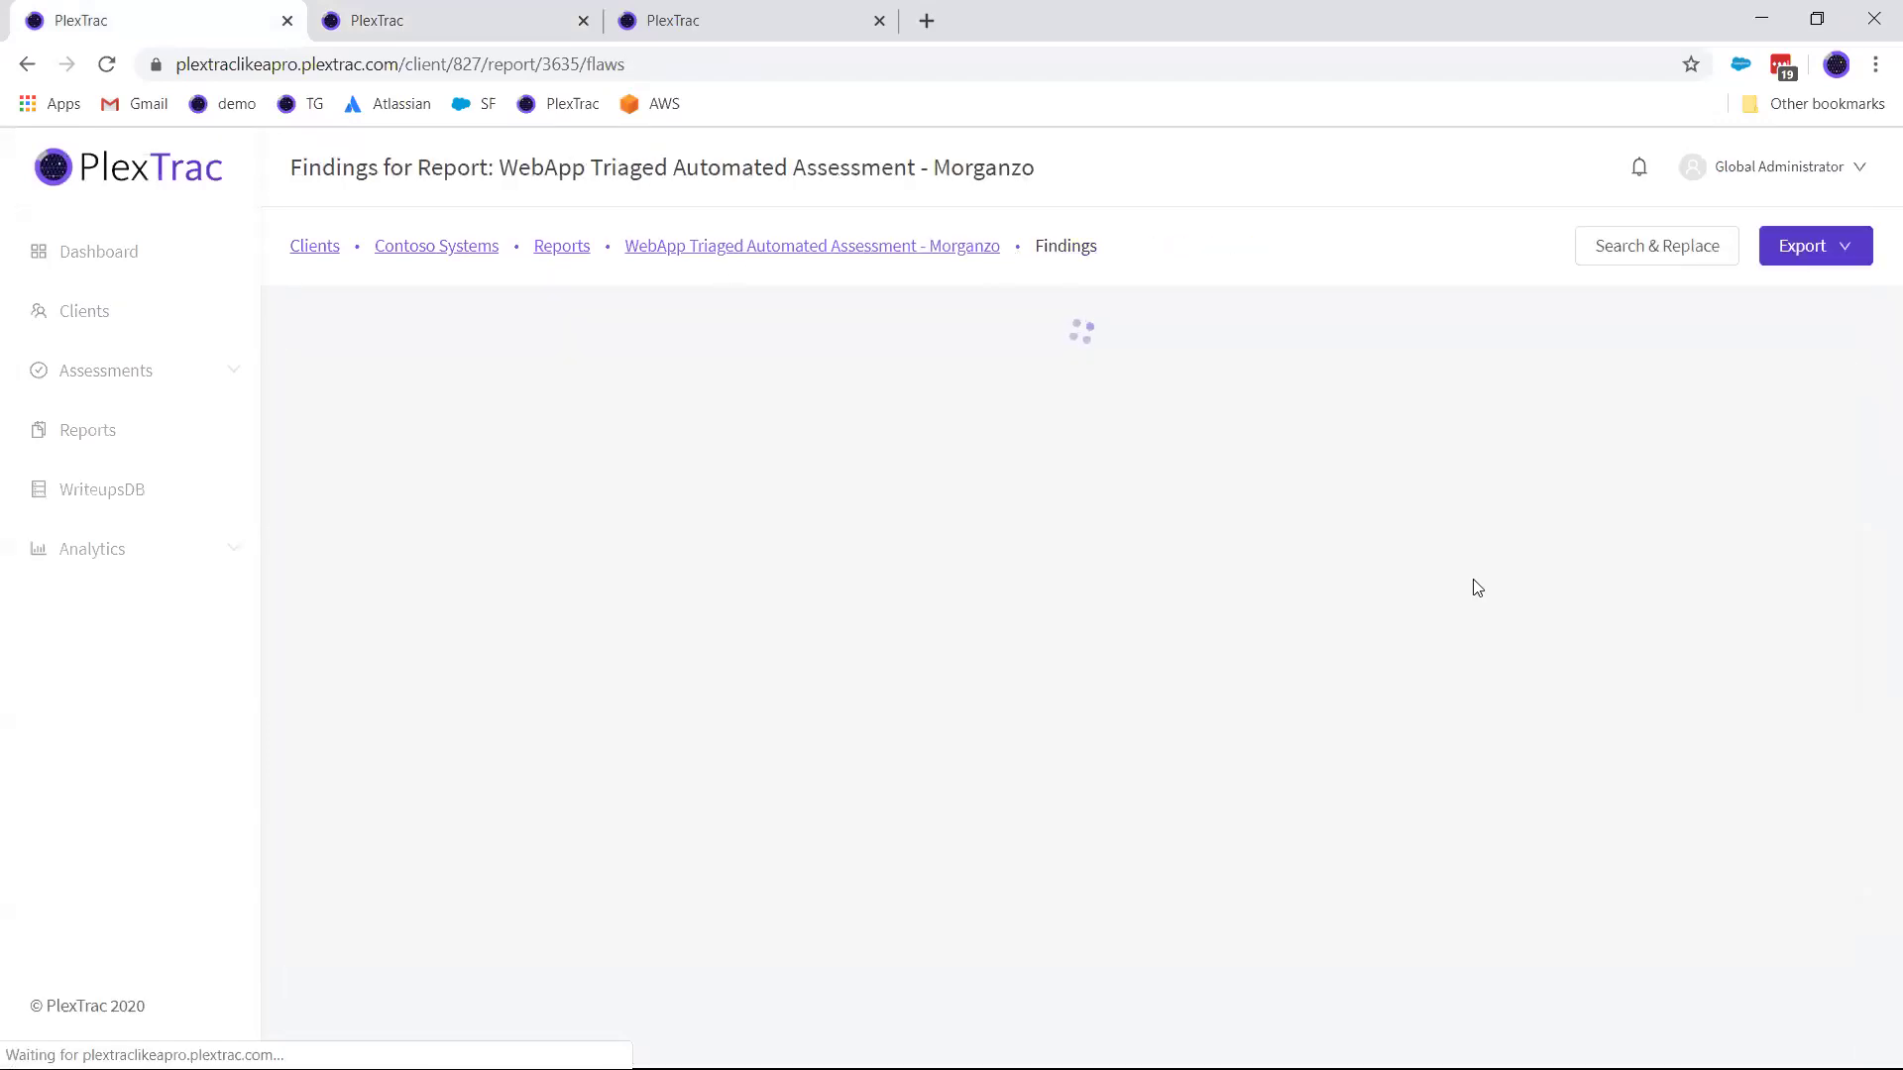
scroll(852, 817, down, 1)
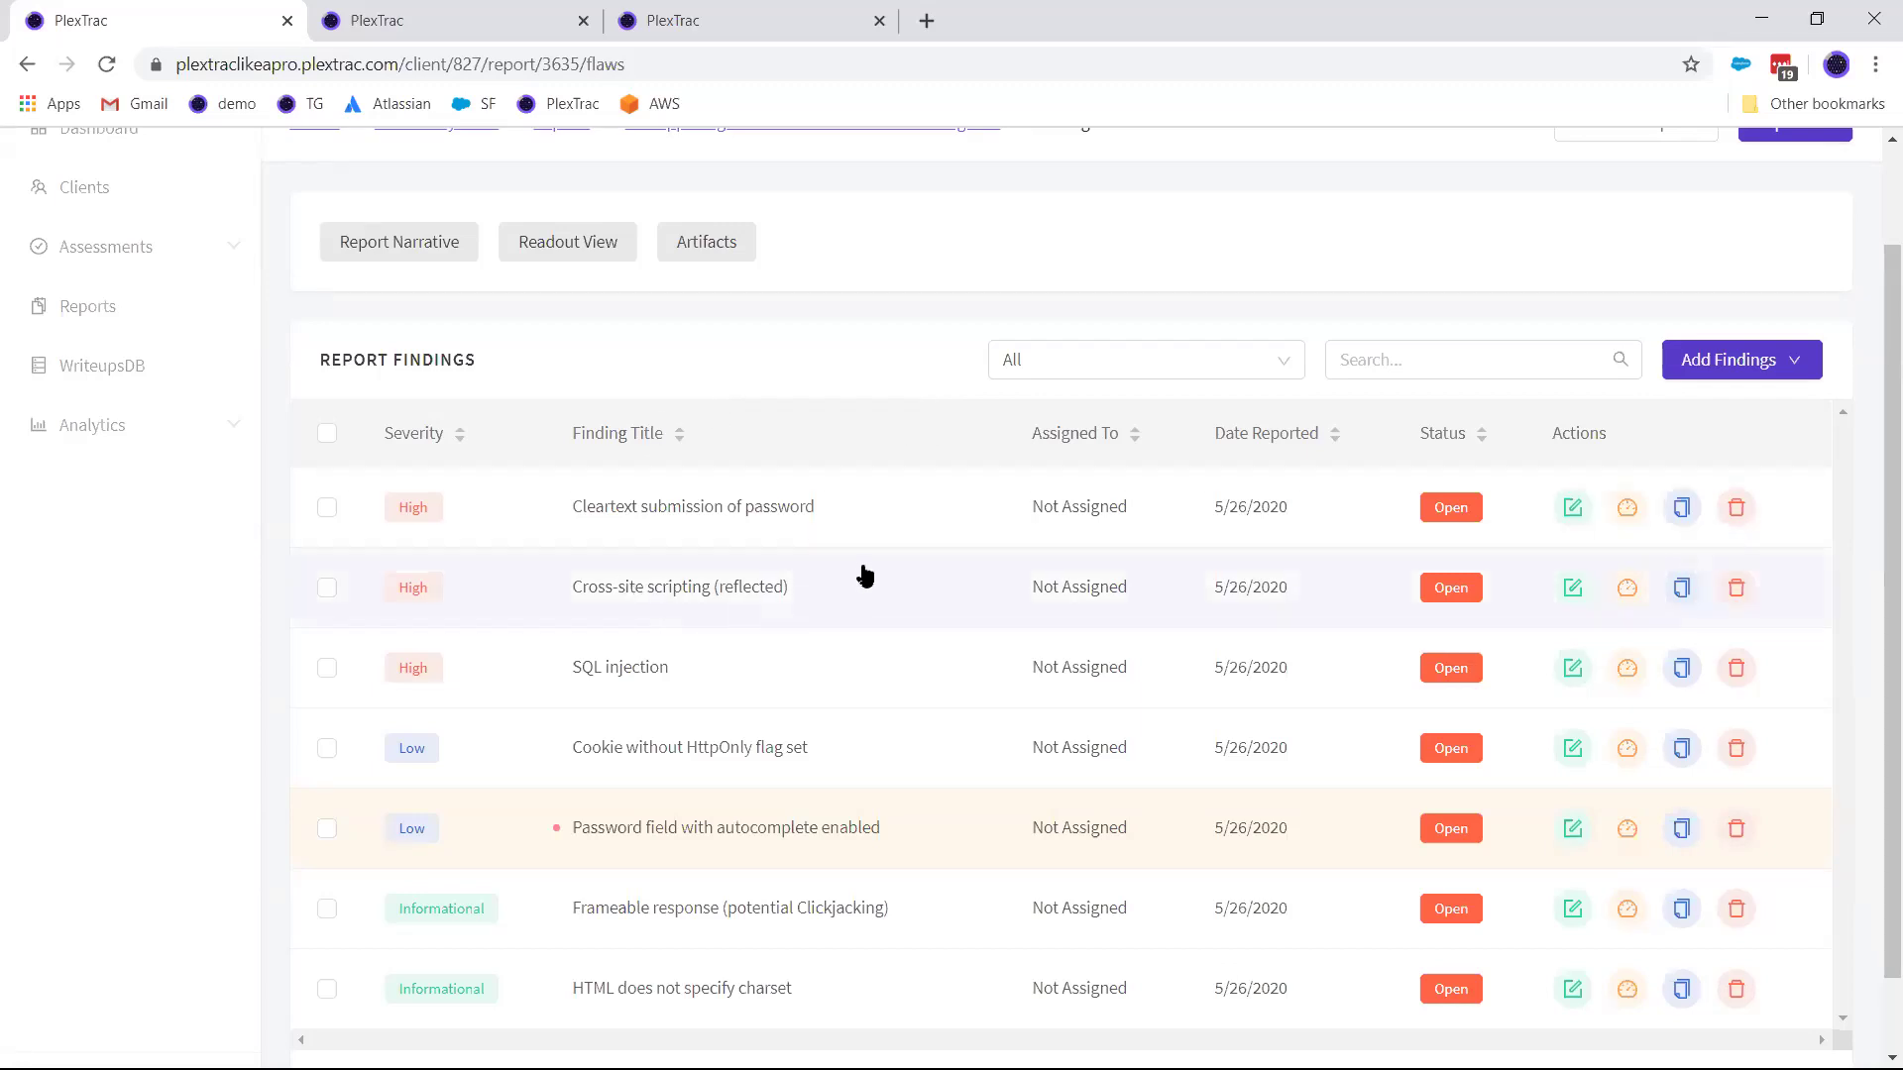
scroll(862, 574, up, 2)
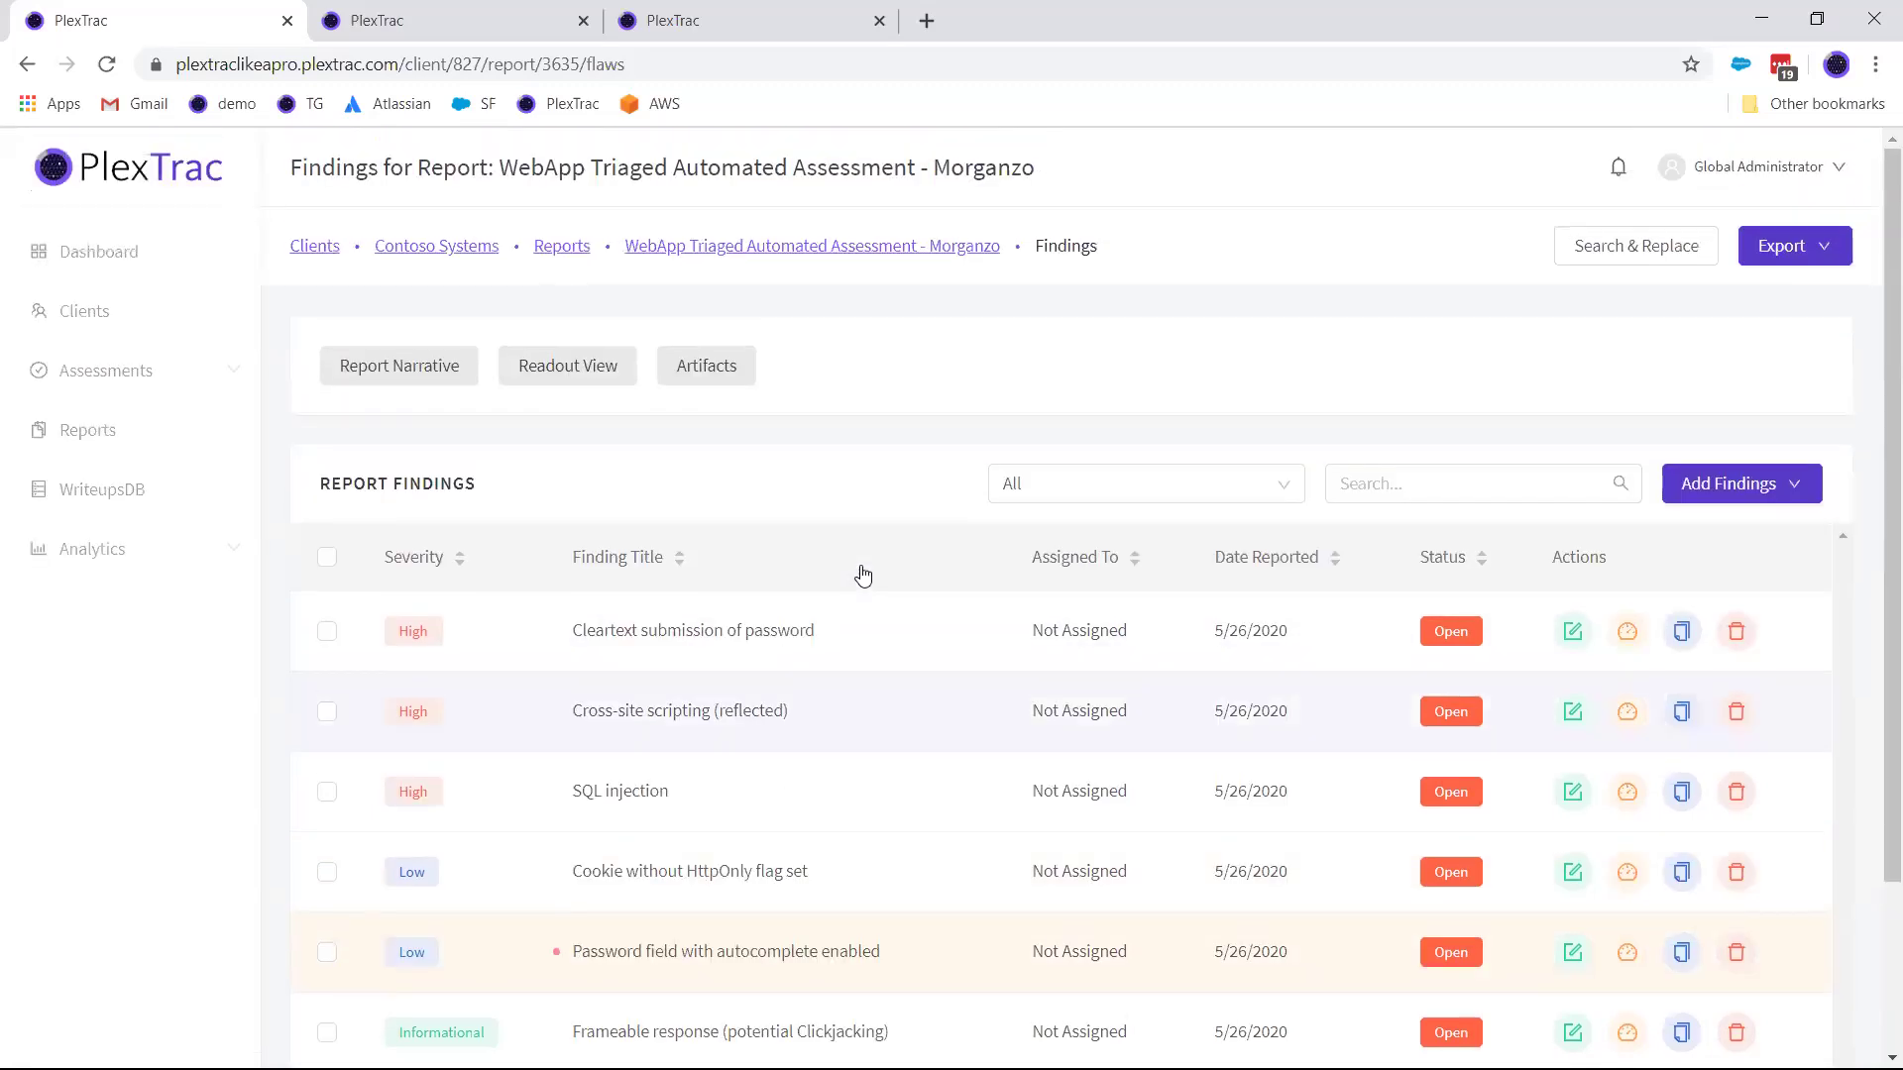
click(1784, 167)
click(1729, 264)
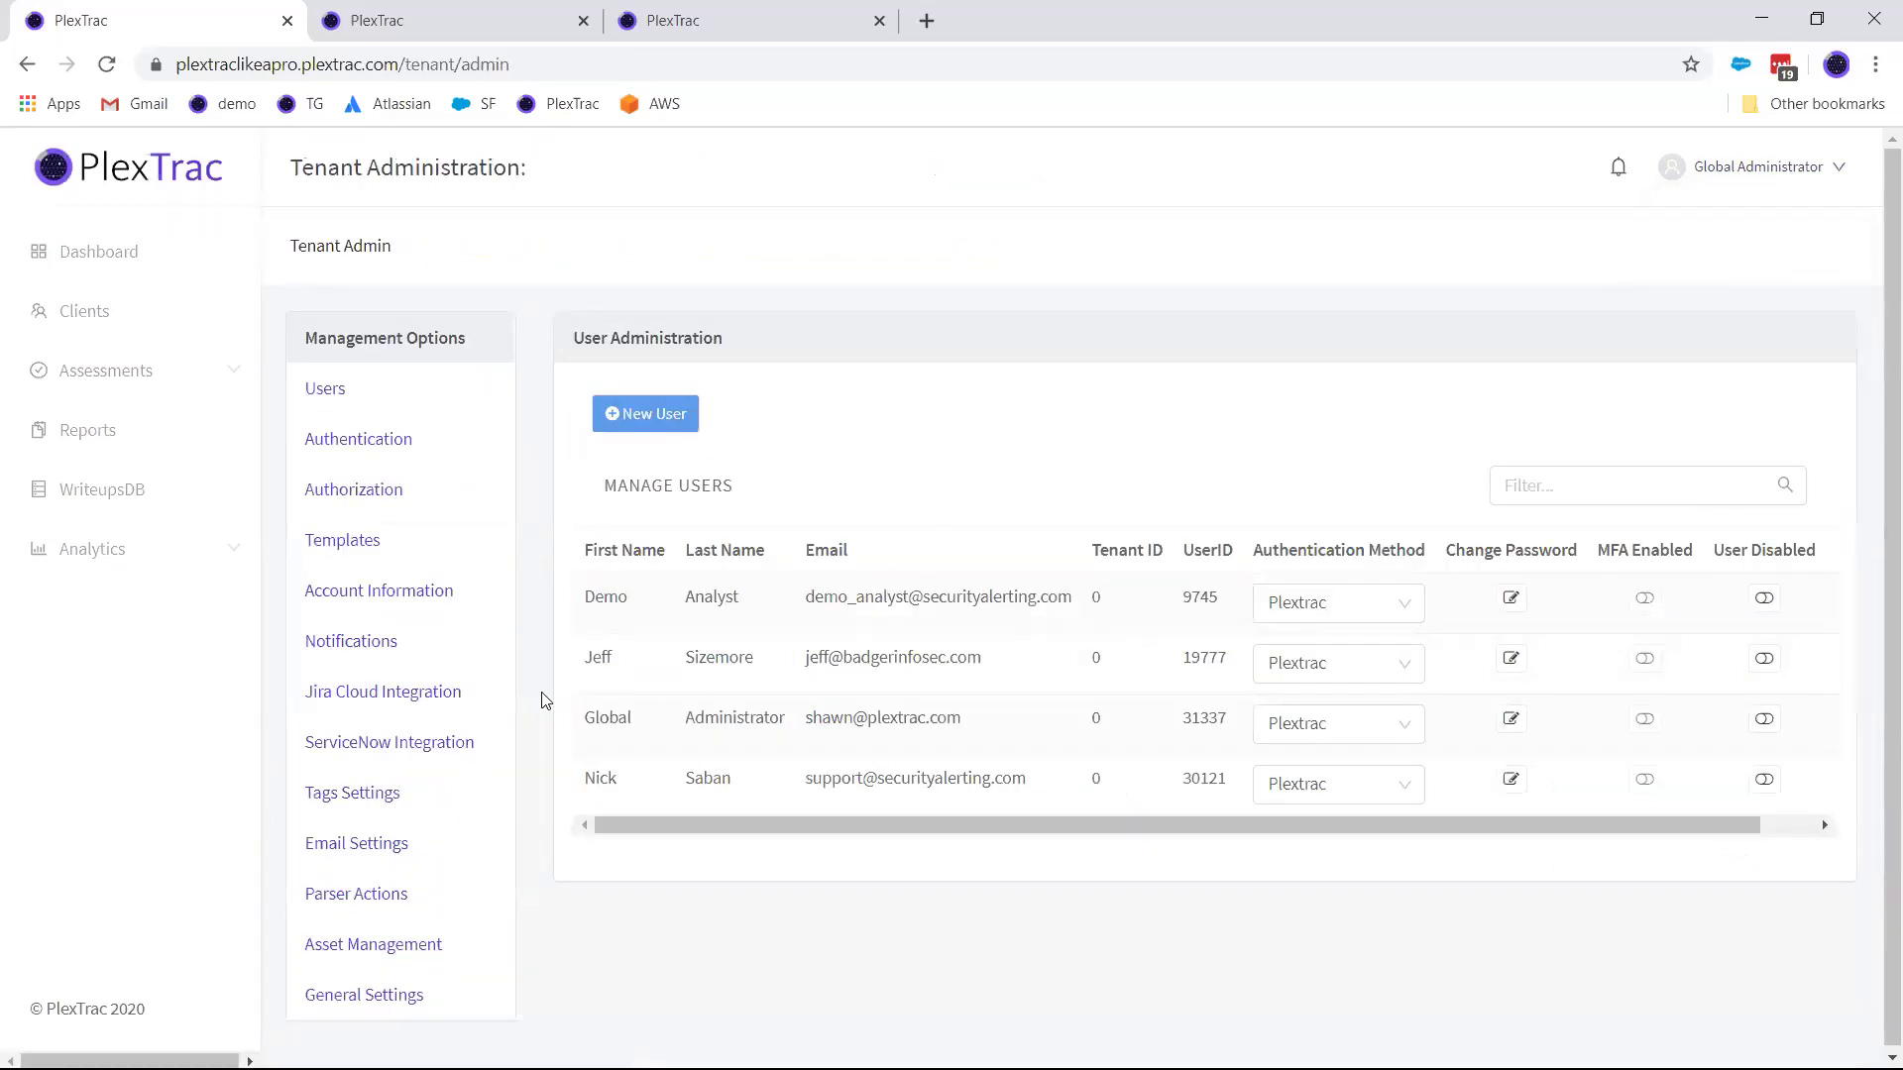
In General Settings, switch the published-report findings default from Published to Draft and save
click(406, 991)
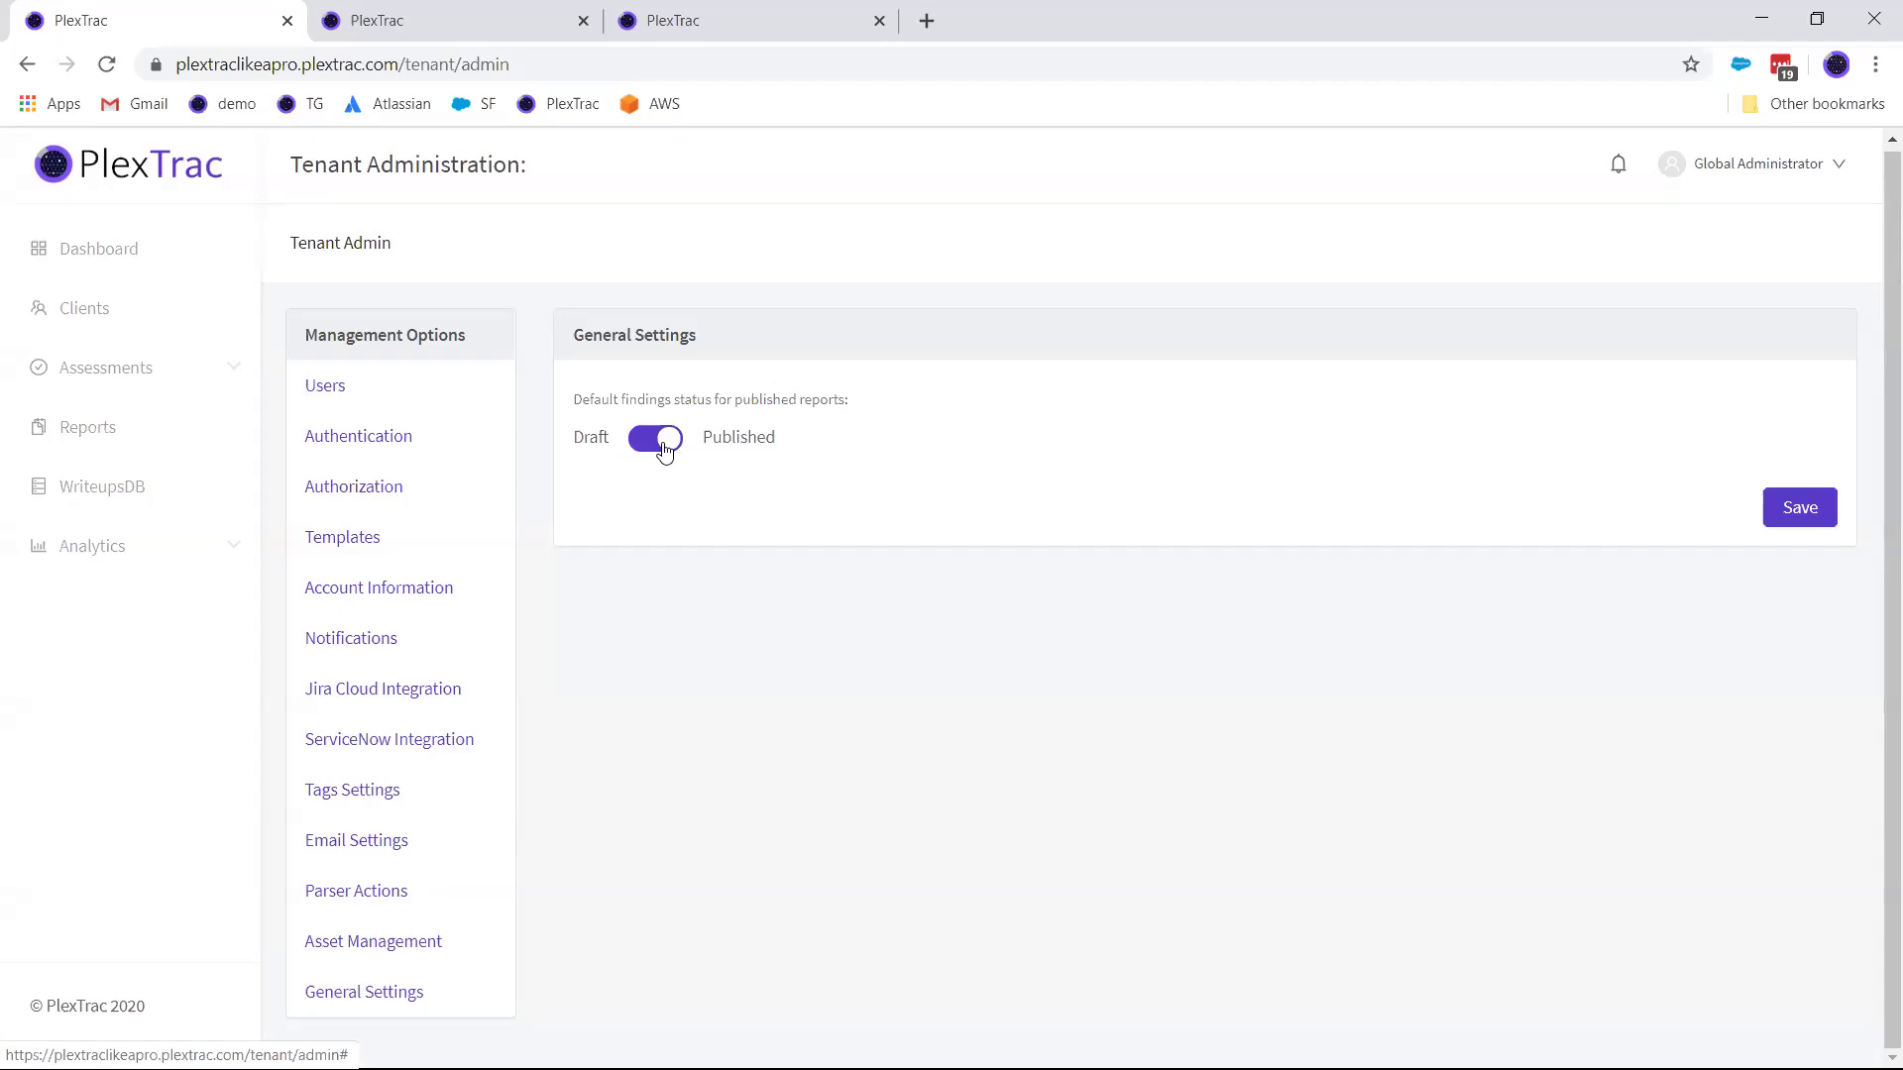
click(656, 439)
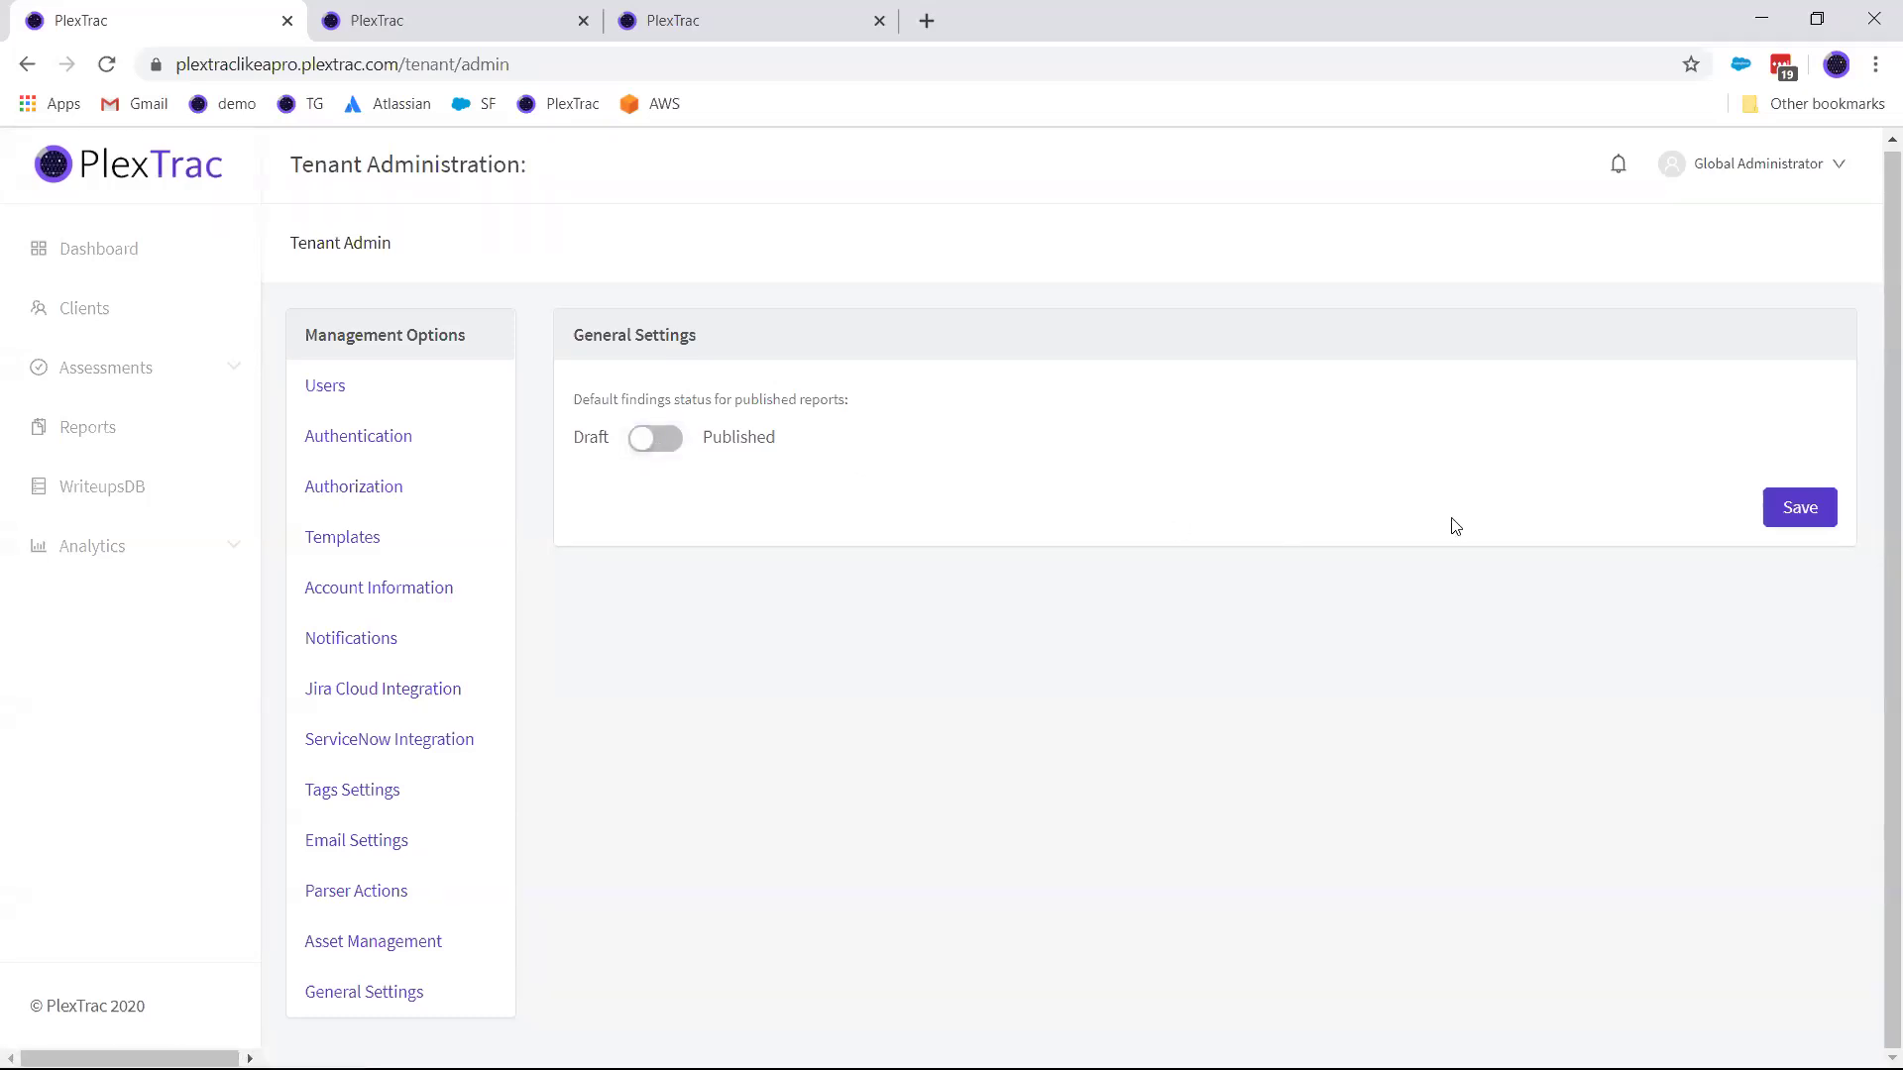
click(1784, 509)
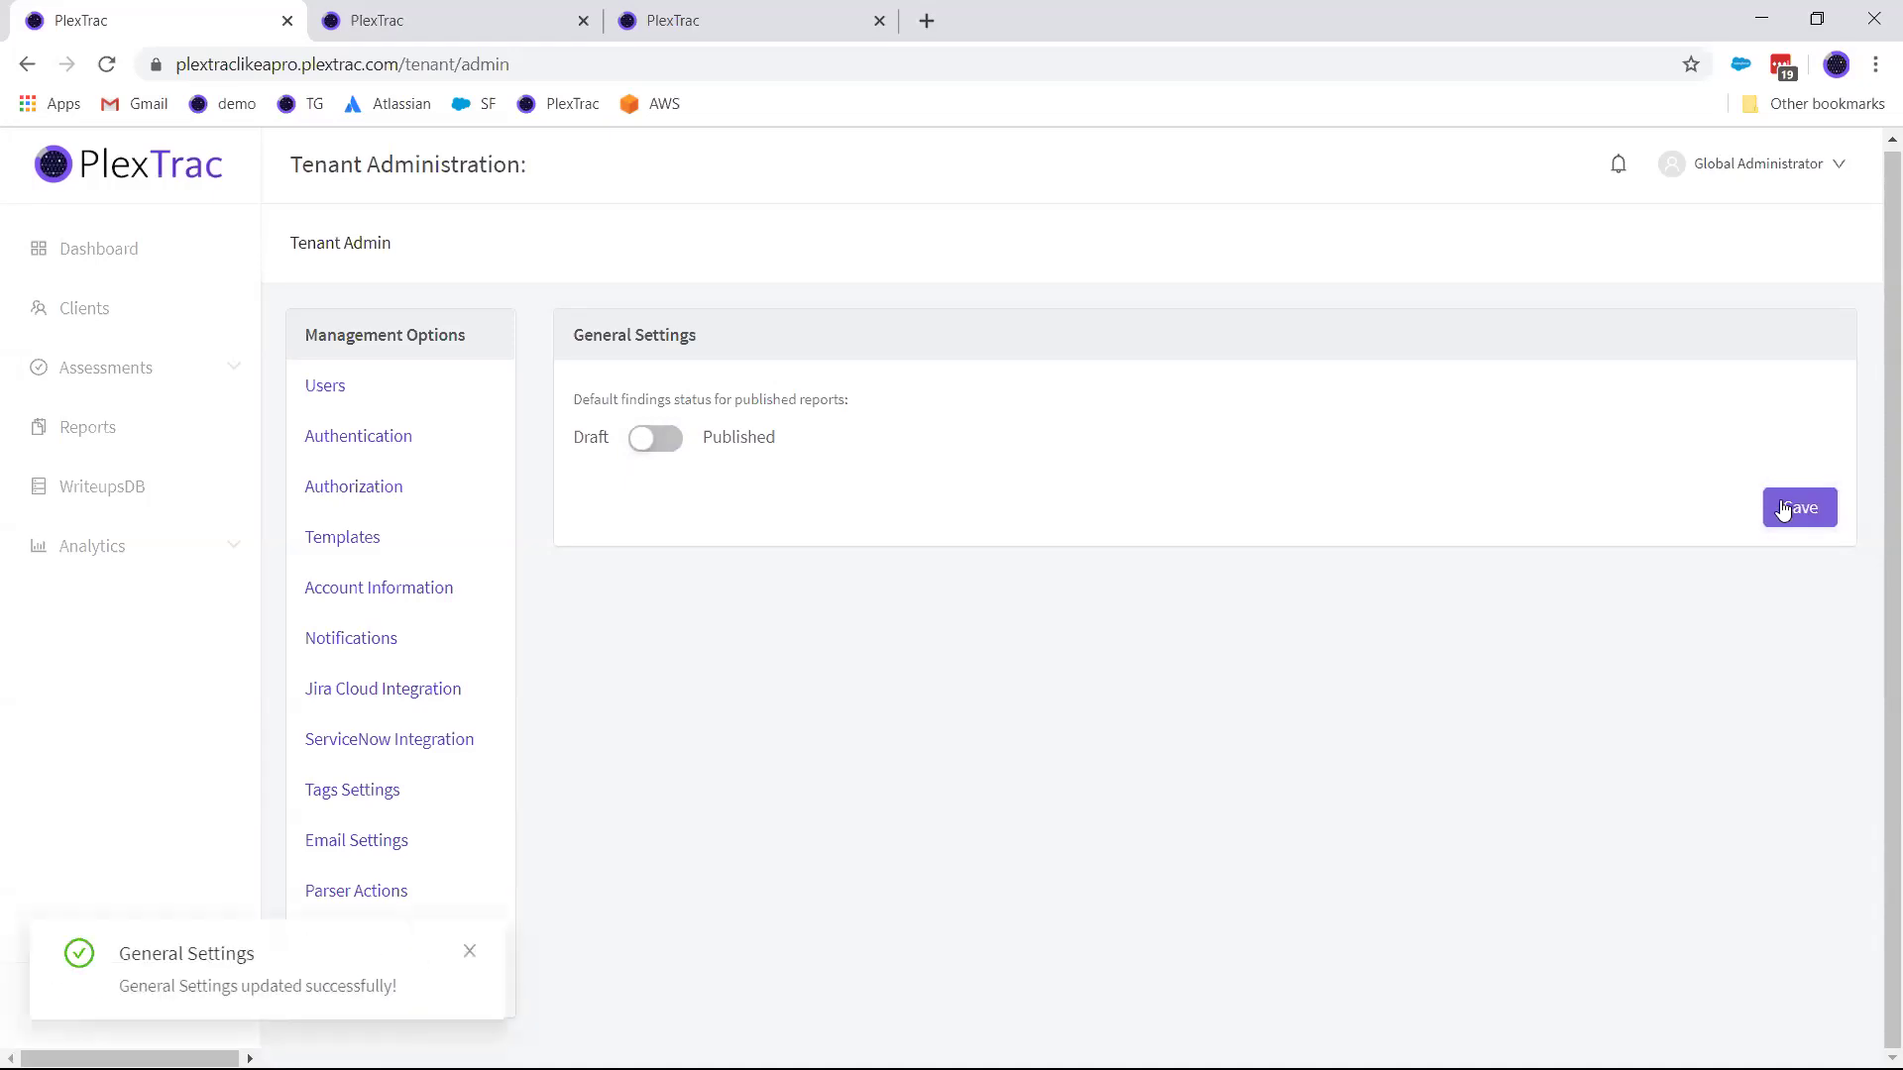
click(95, 322)
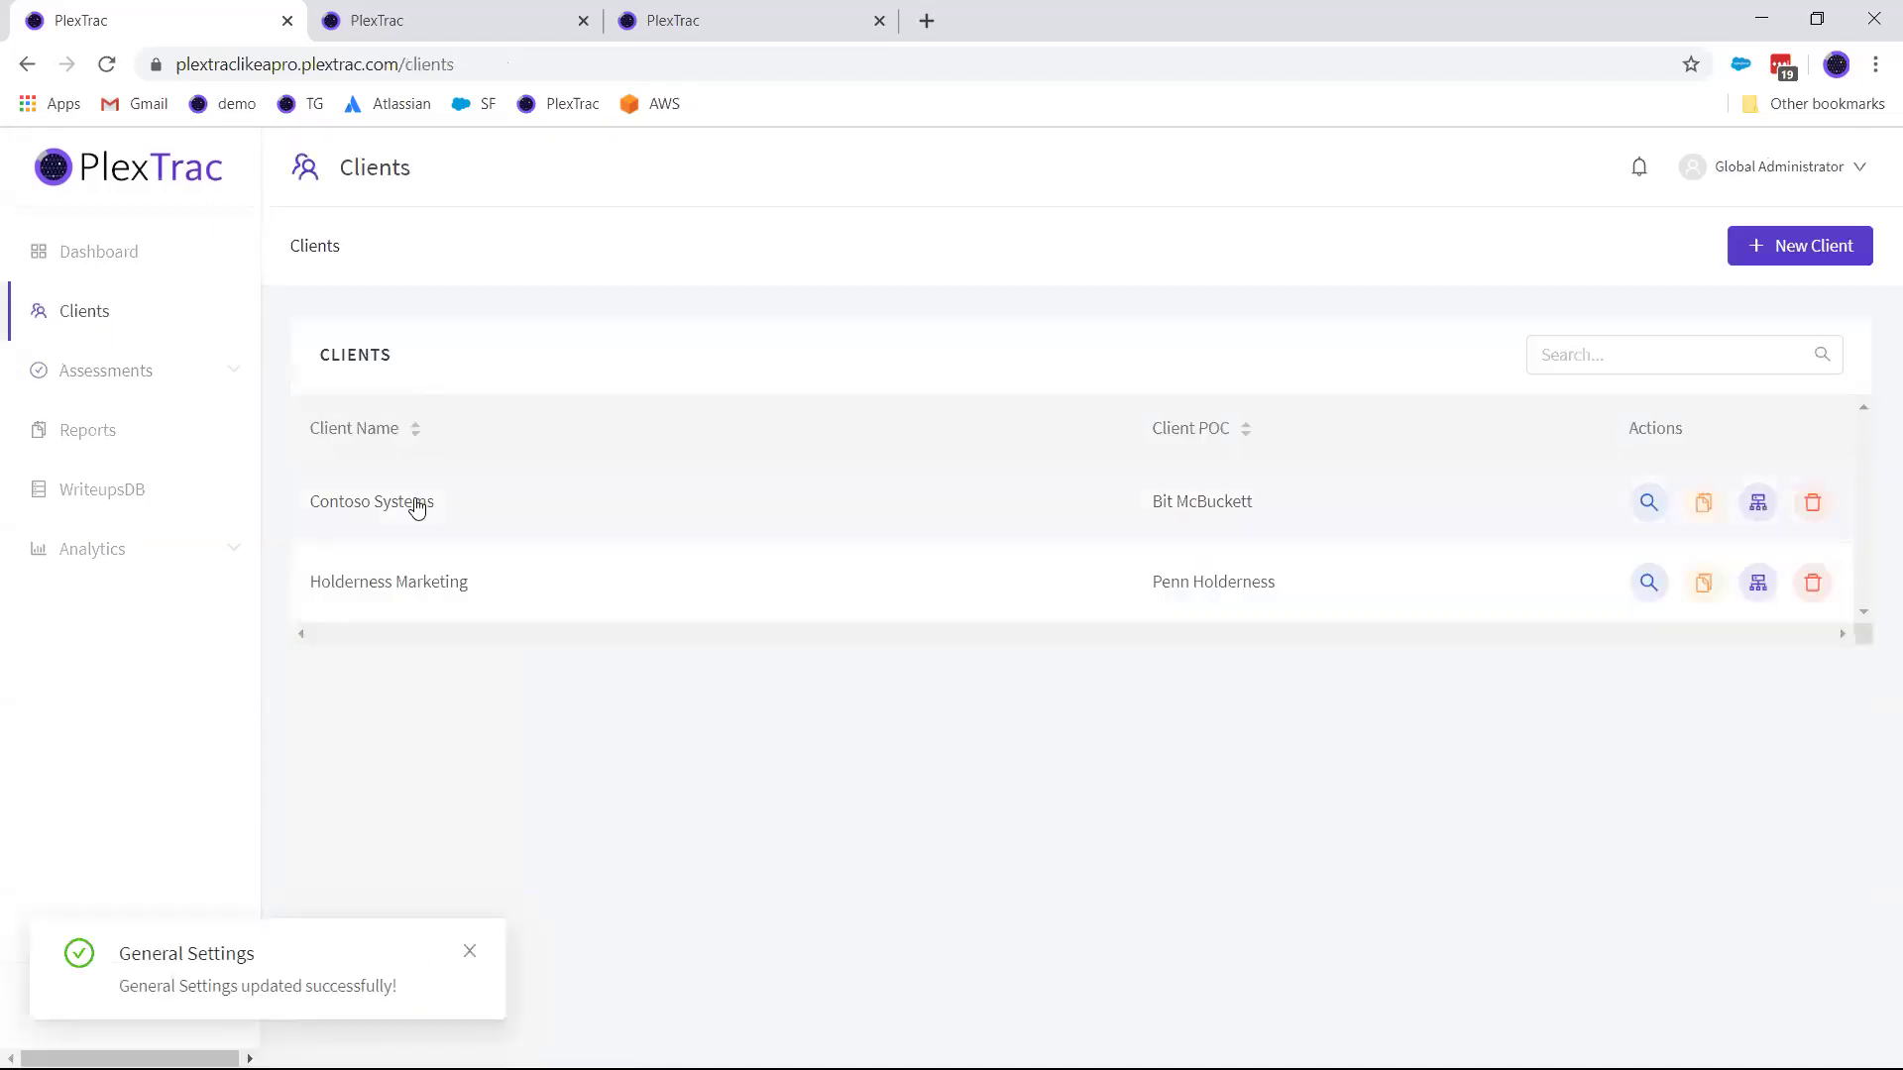
Open the Contoso Systems Morganzo report and start a new Custom Finding
click(416, 507)
scroll(951, 795, down, 3)
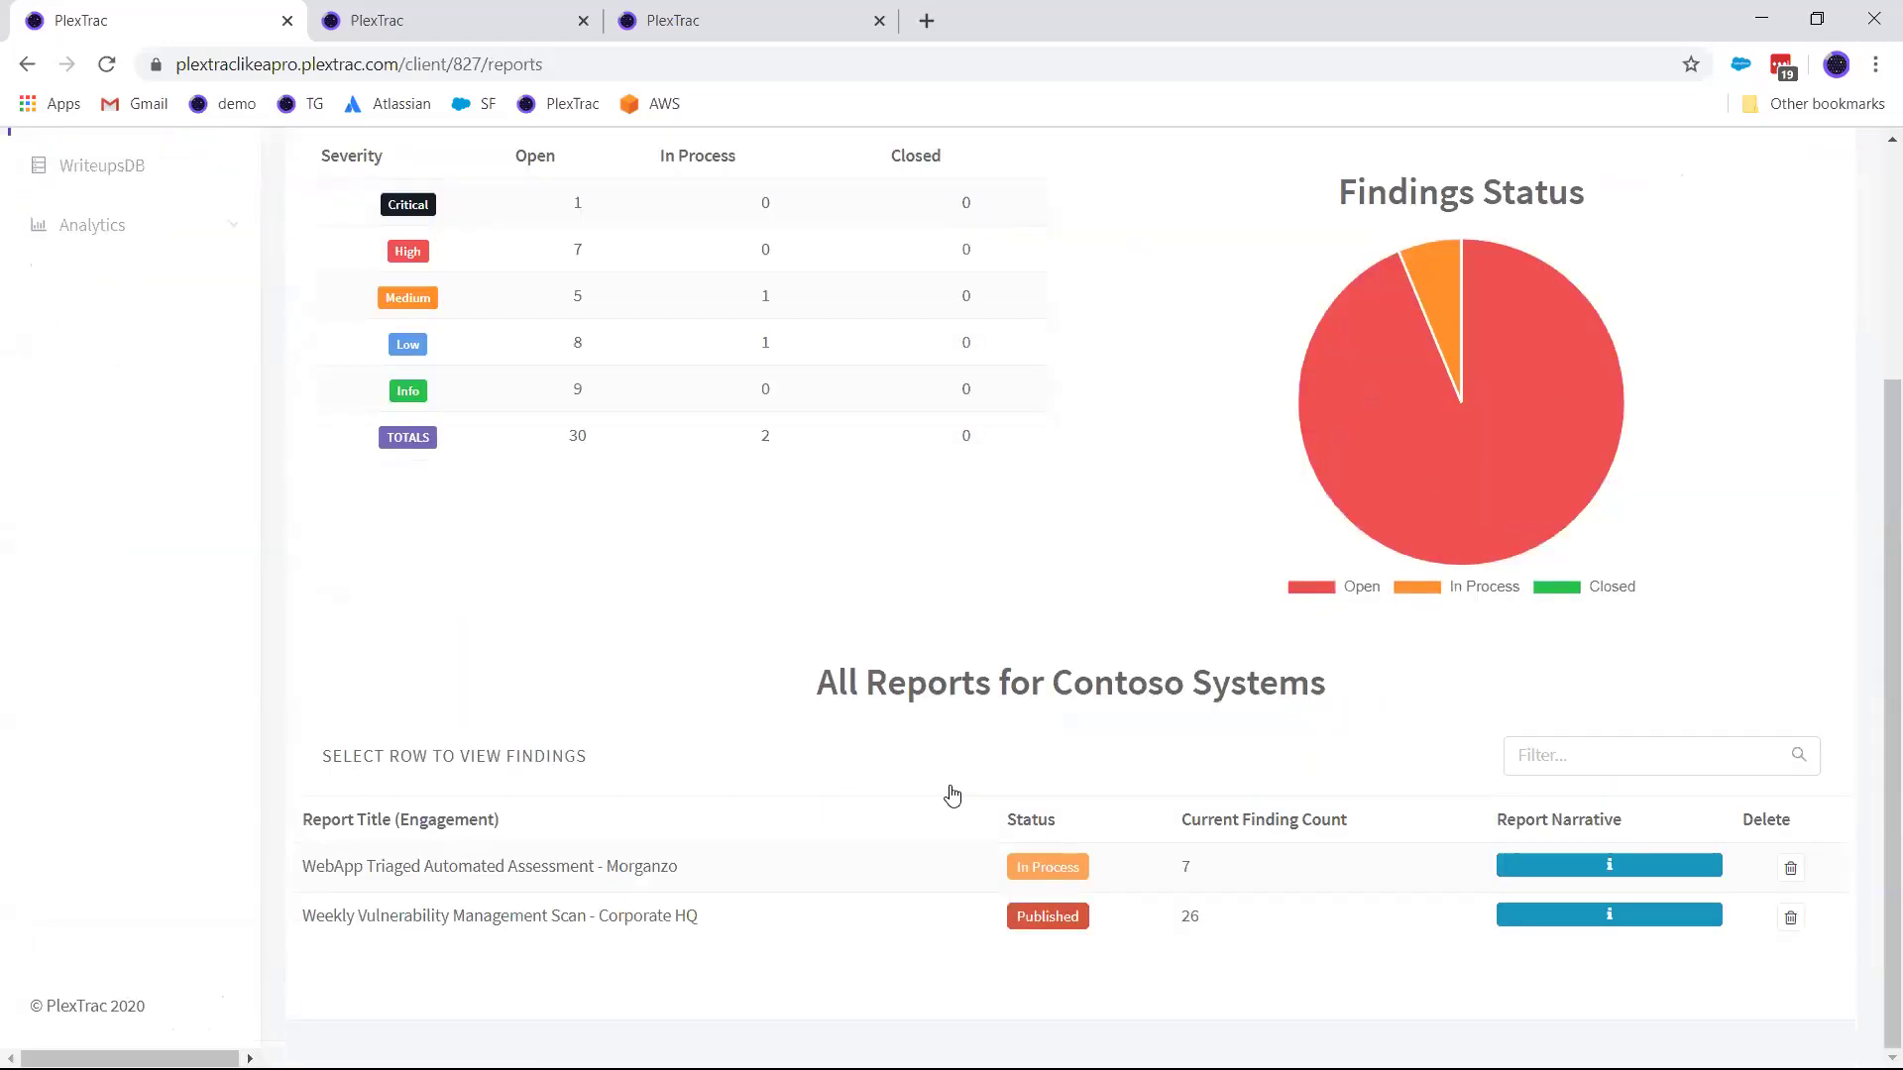
click(942, 872)
click(1688, 495)
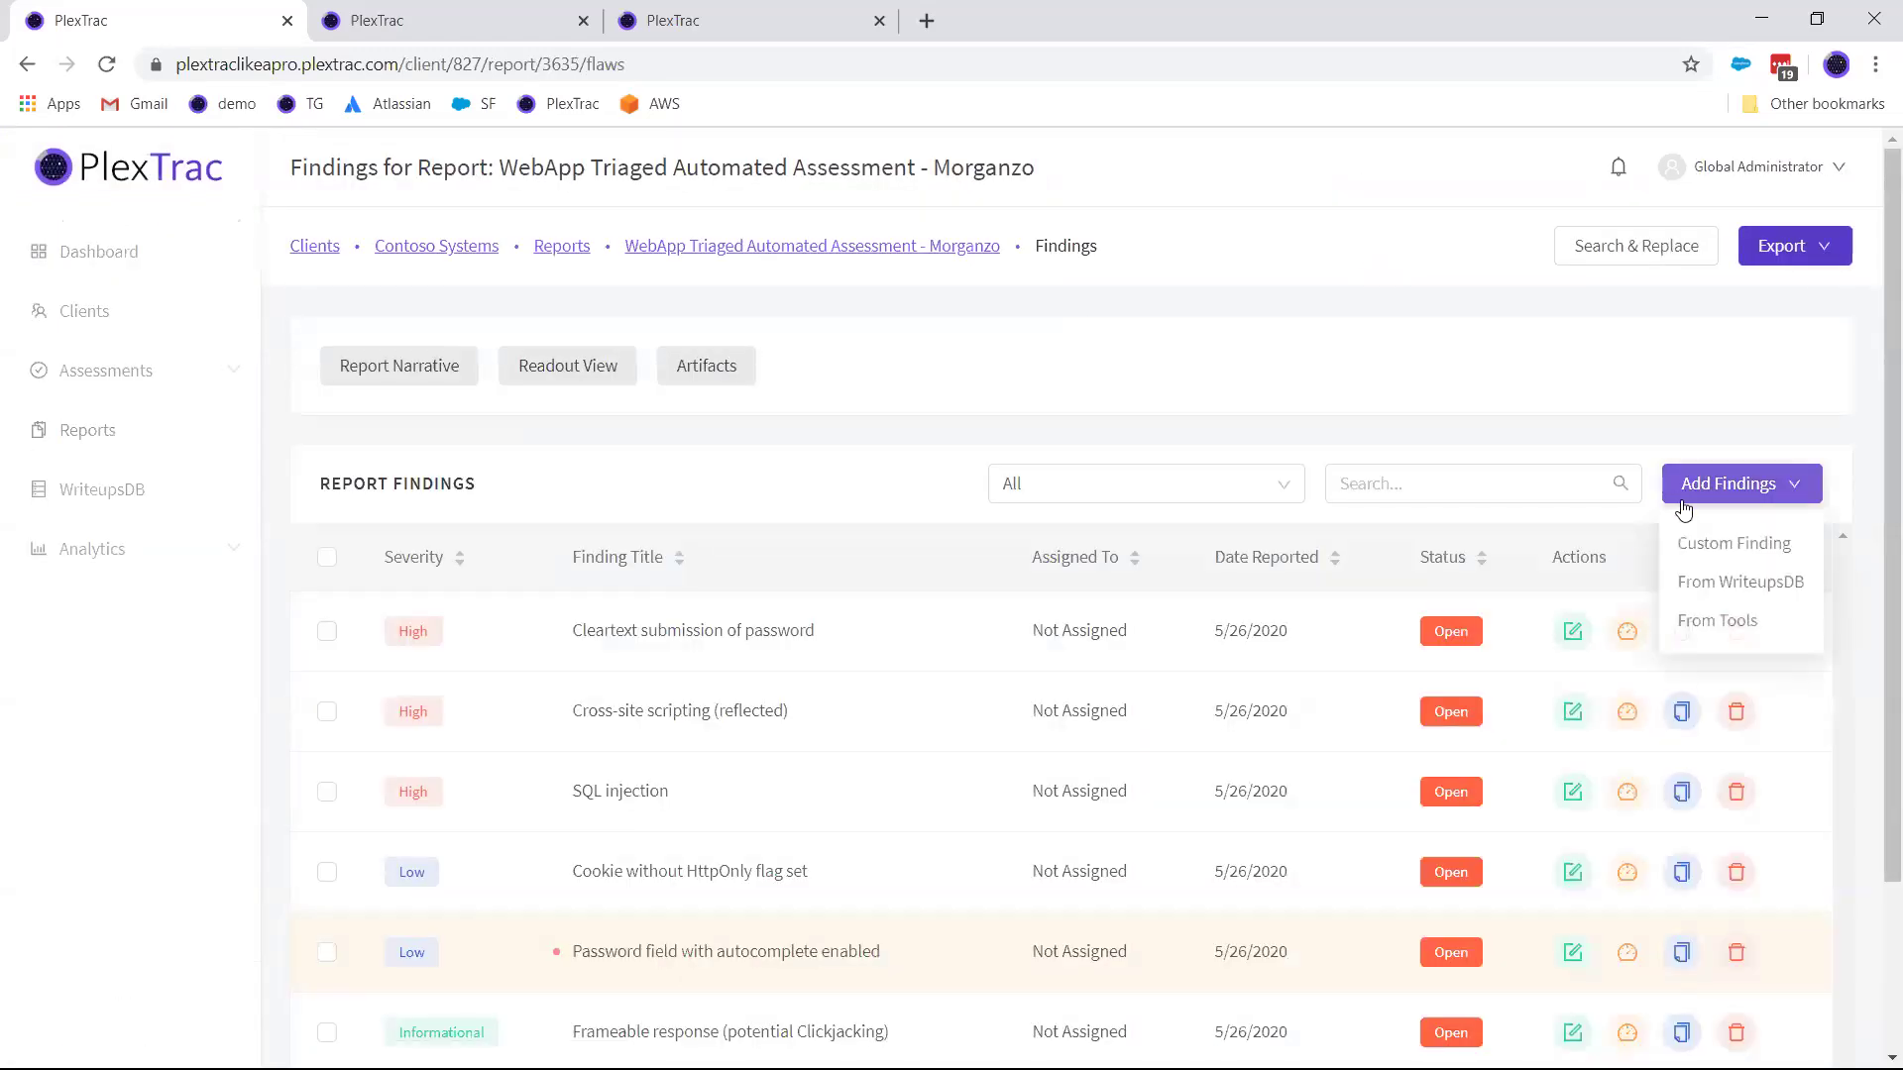
click(1685, 542)
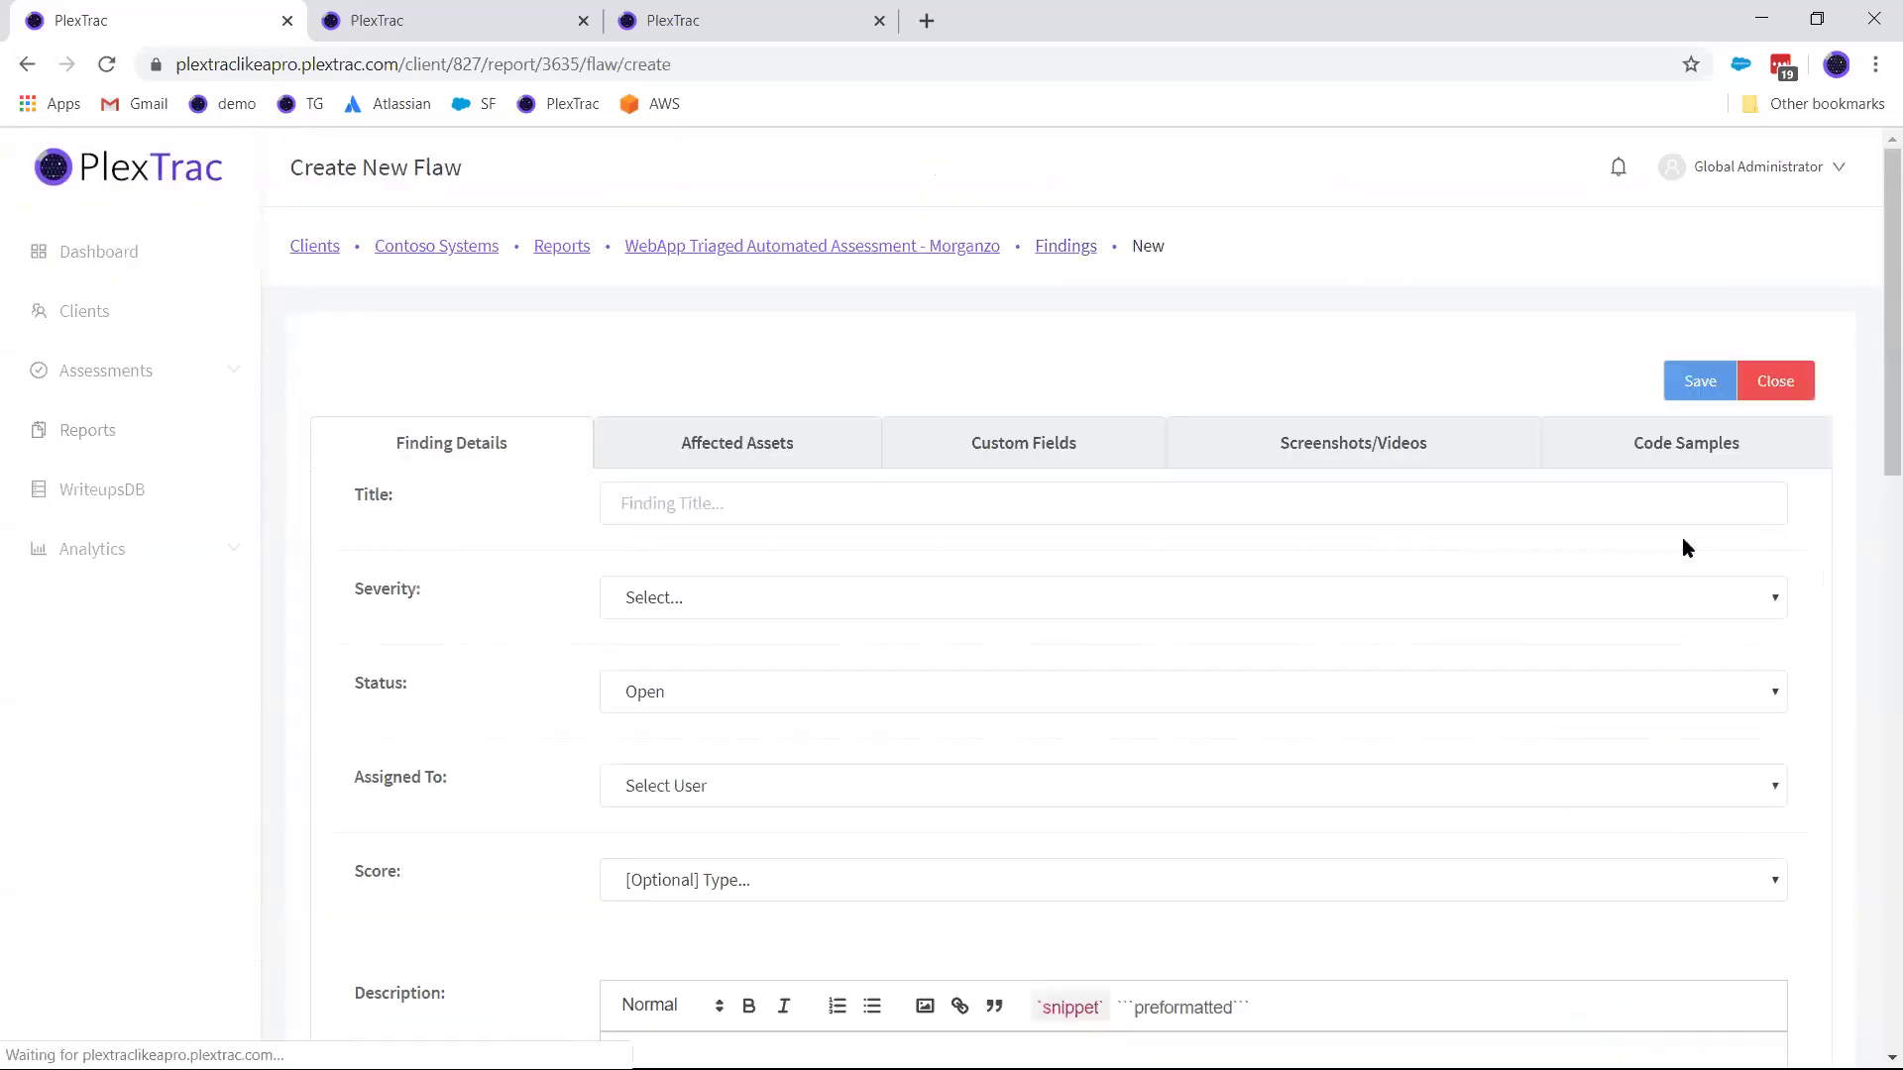
Create the finding 'test' with High severity and description 't', then save and close it
click(1092, 507)
text(test)
click(1039, 597)
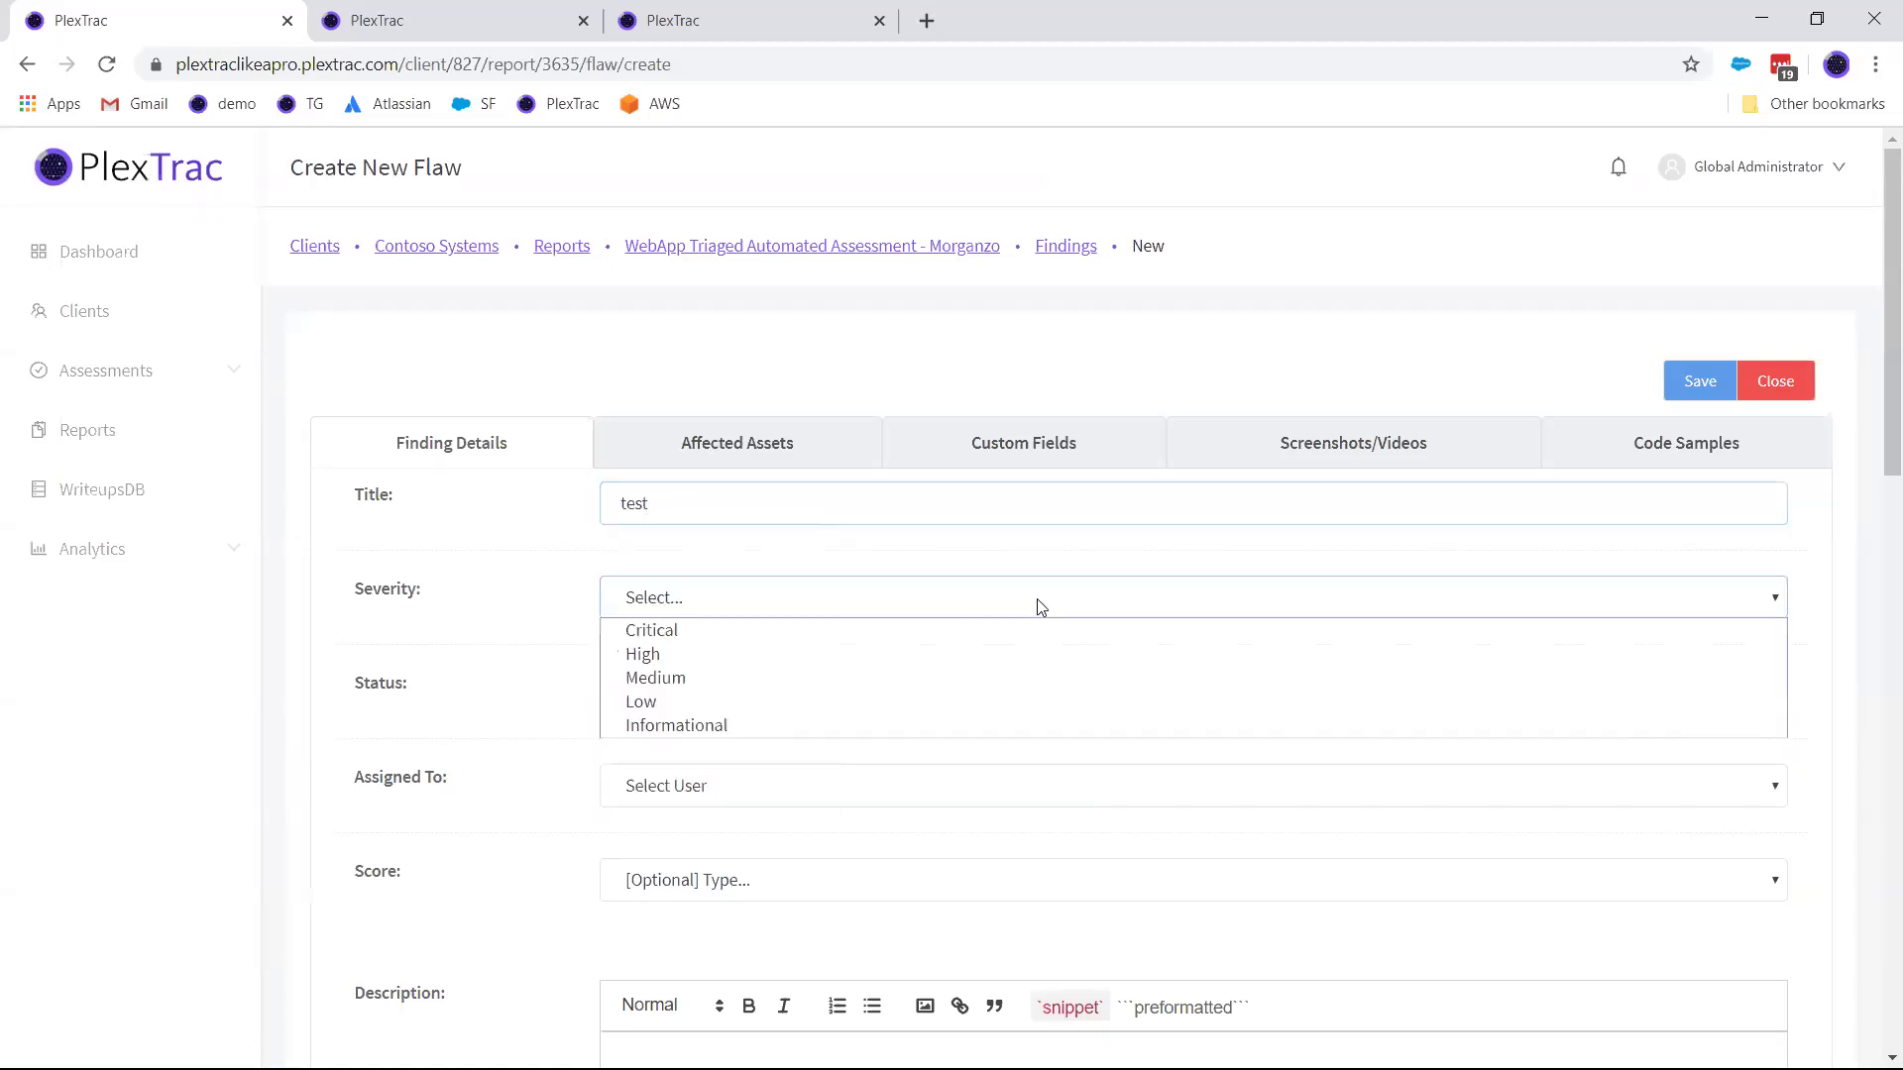
click(968, 662)
scroll(912, 758, down, 4)
click(913, 718)
text(t)
scroll(871, 760, down, 5)
scroll(929, 761, up, 7)
scroll(930, 761, up, 2)
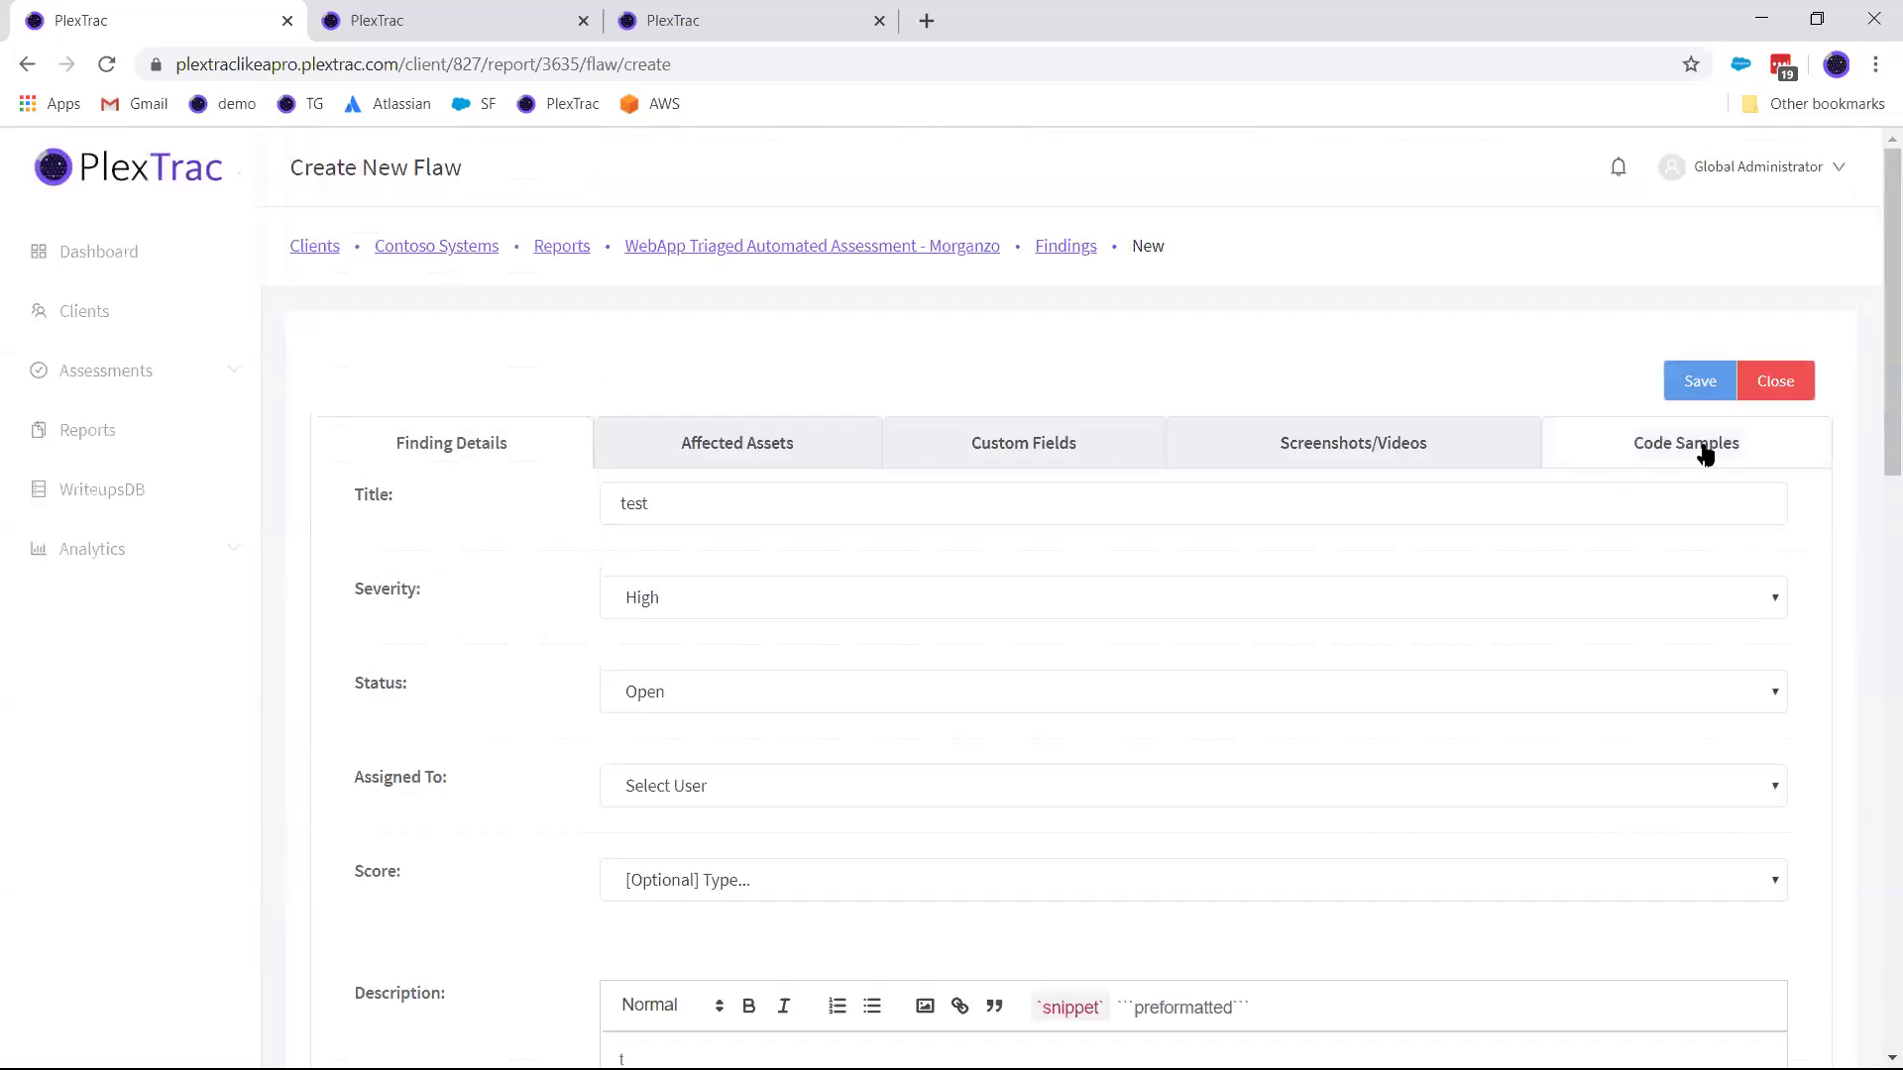
click(1701, 383)
click(1771, 382)
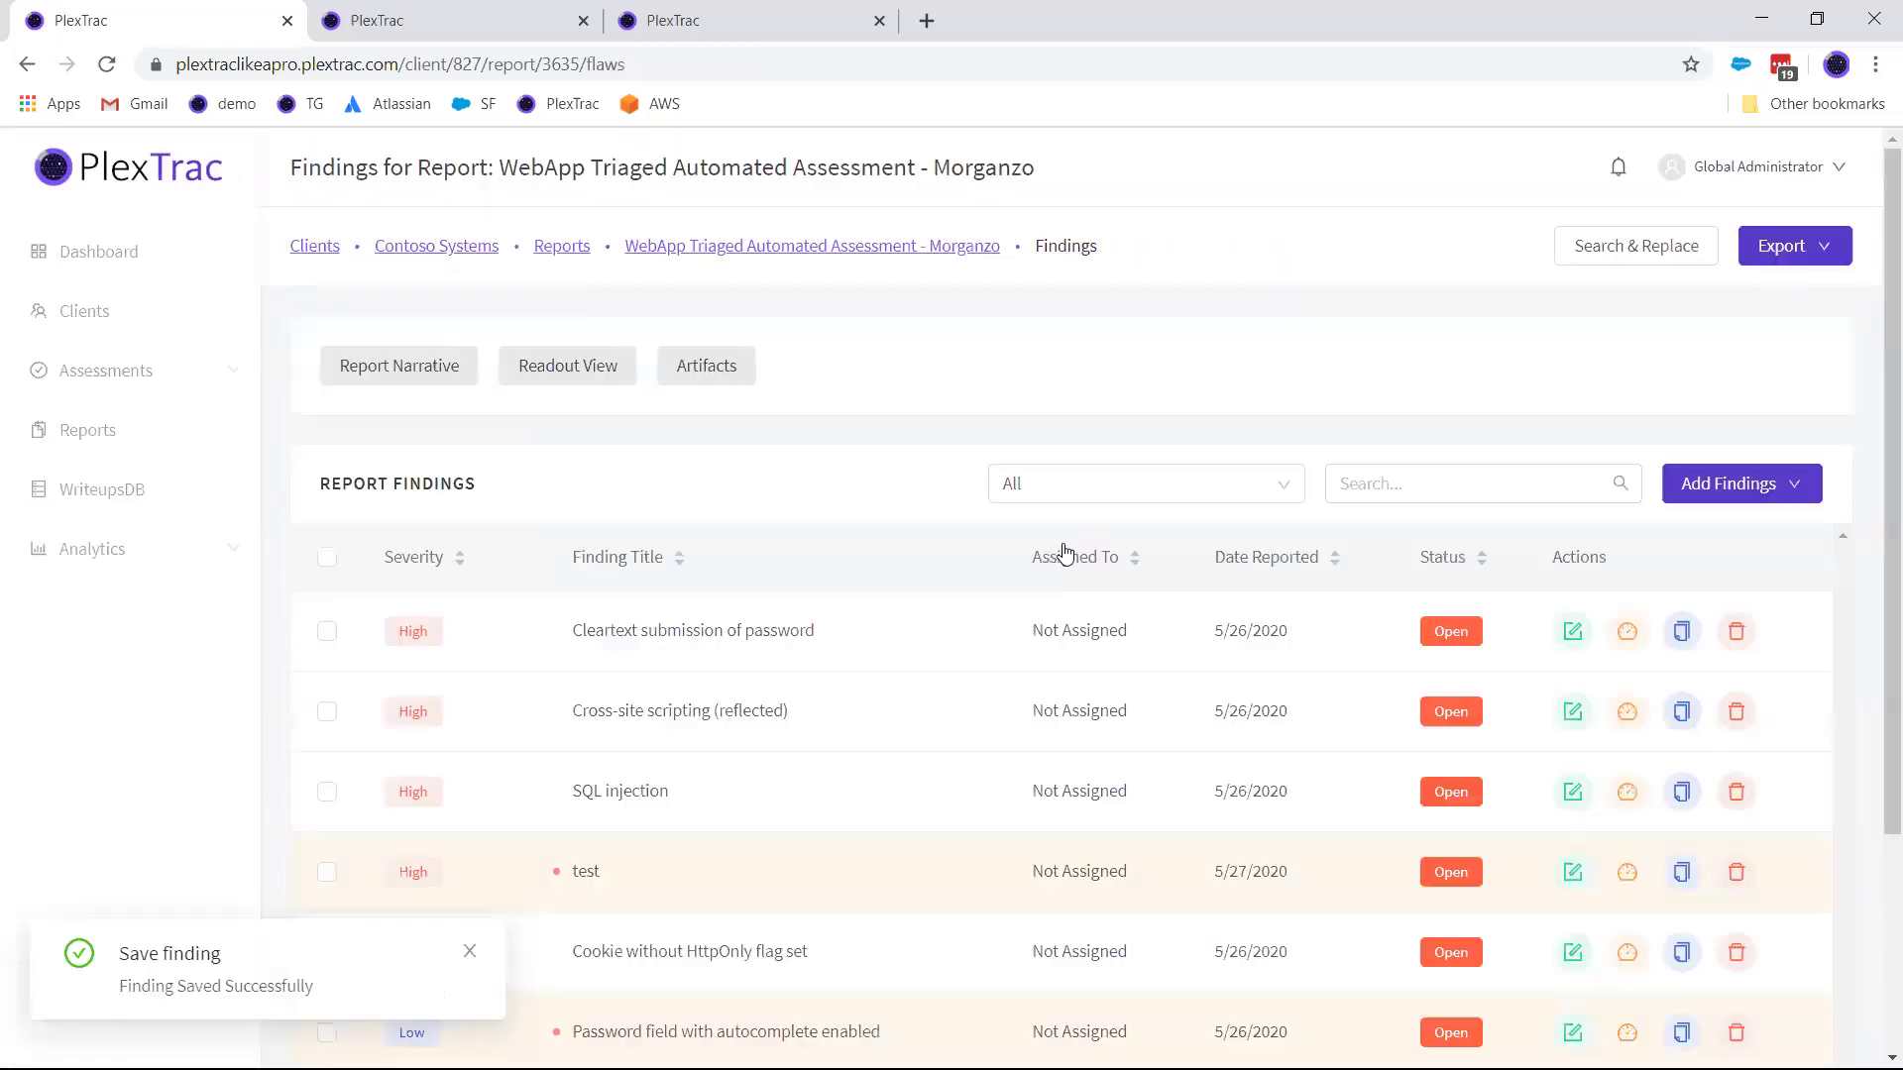
Open the Morganzo report's details page, now counting 8 open findings
scroll(929, 654, down, 3)
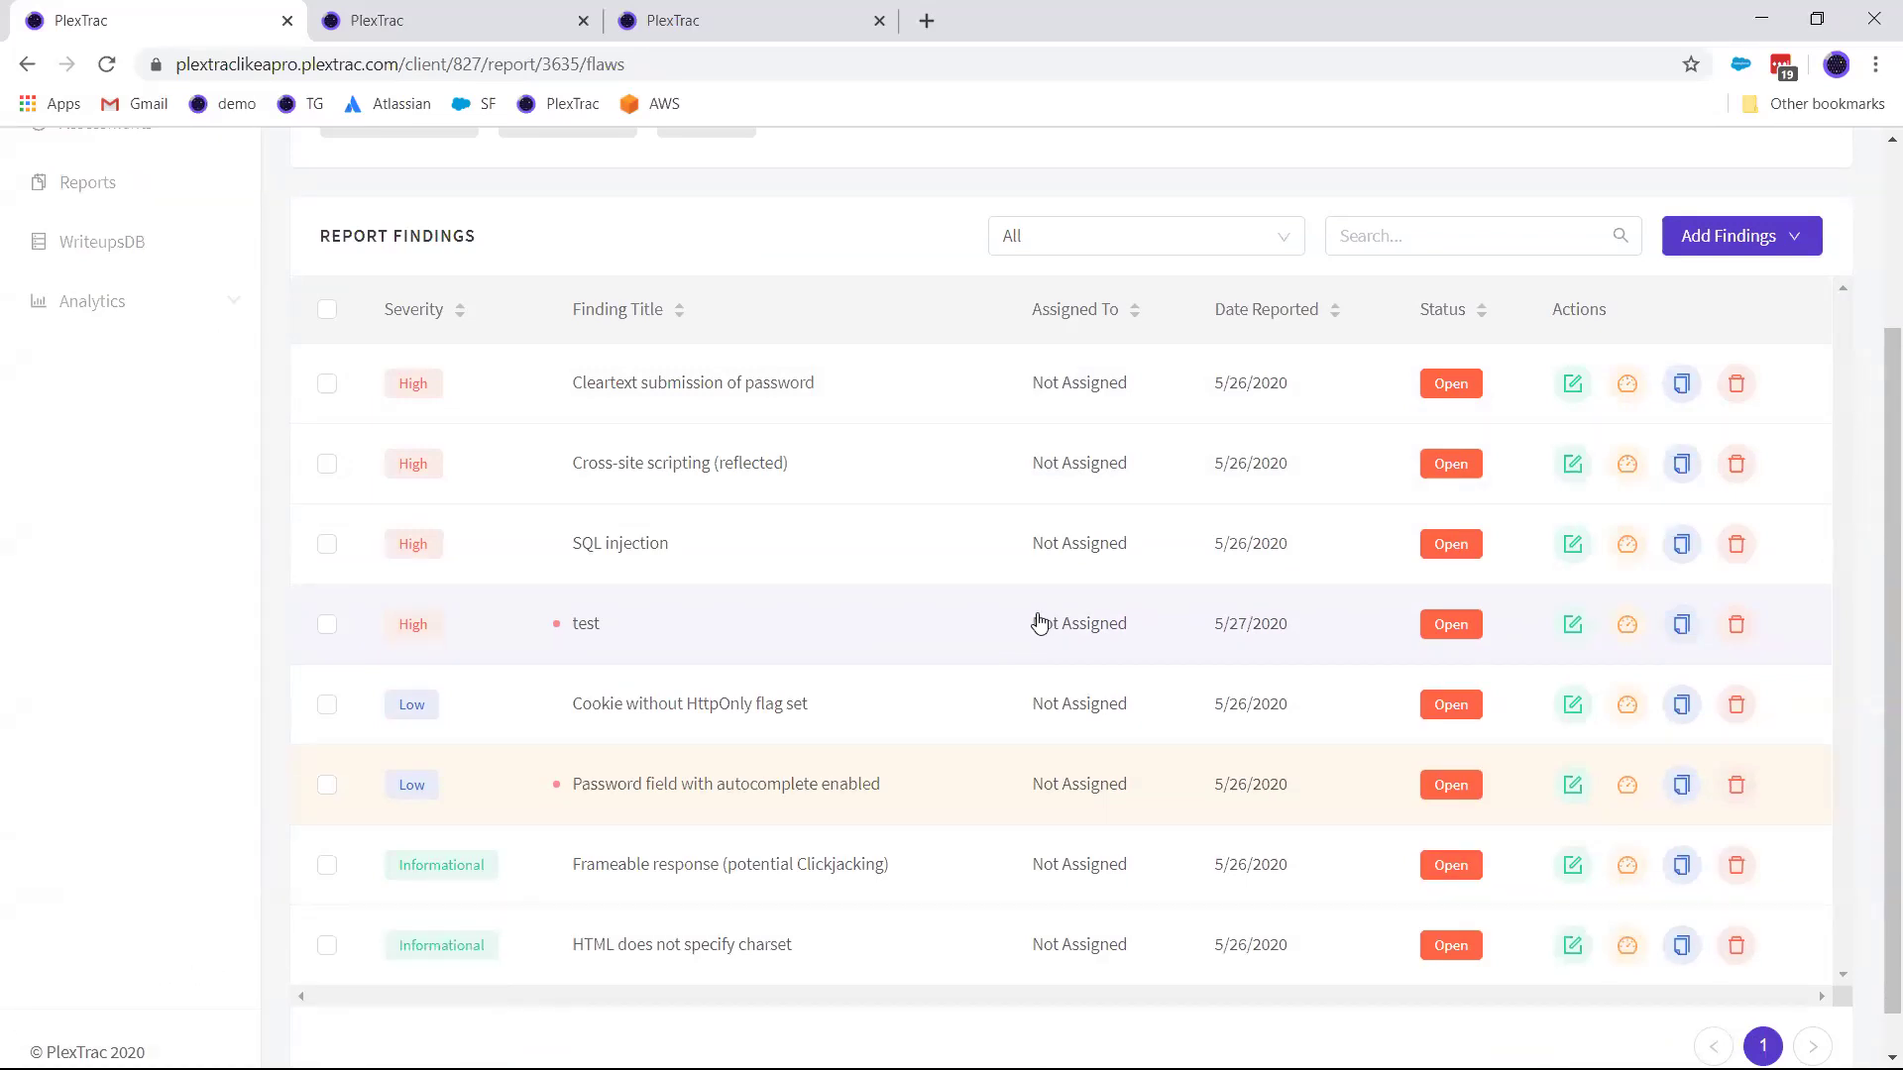
click(898, 627)
scroll(898, 627, up, 3)
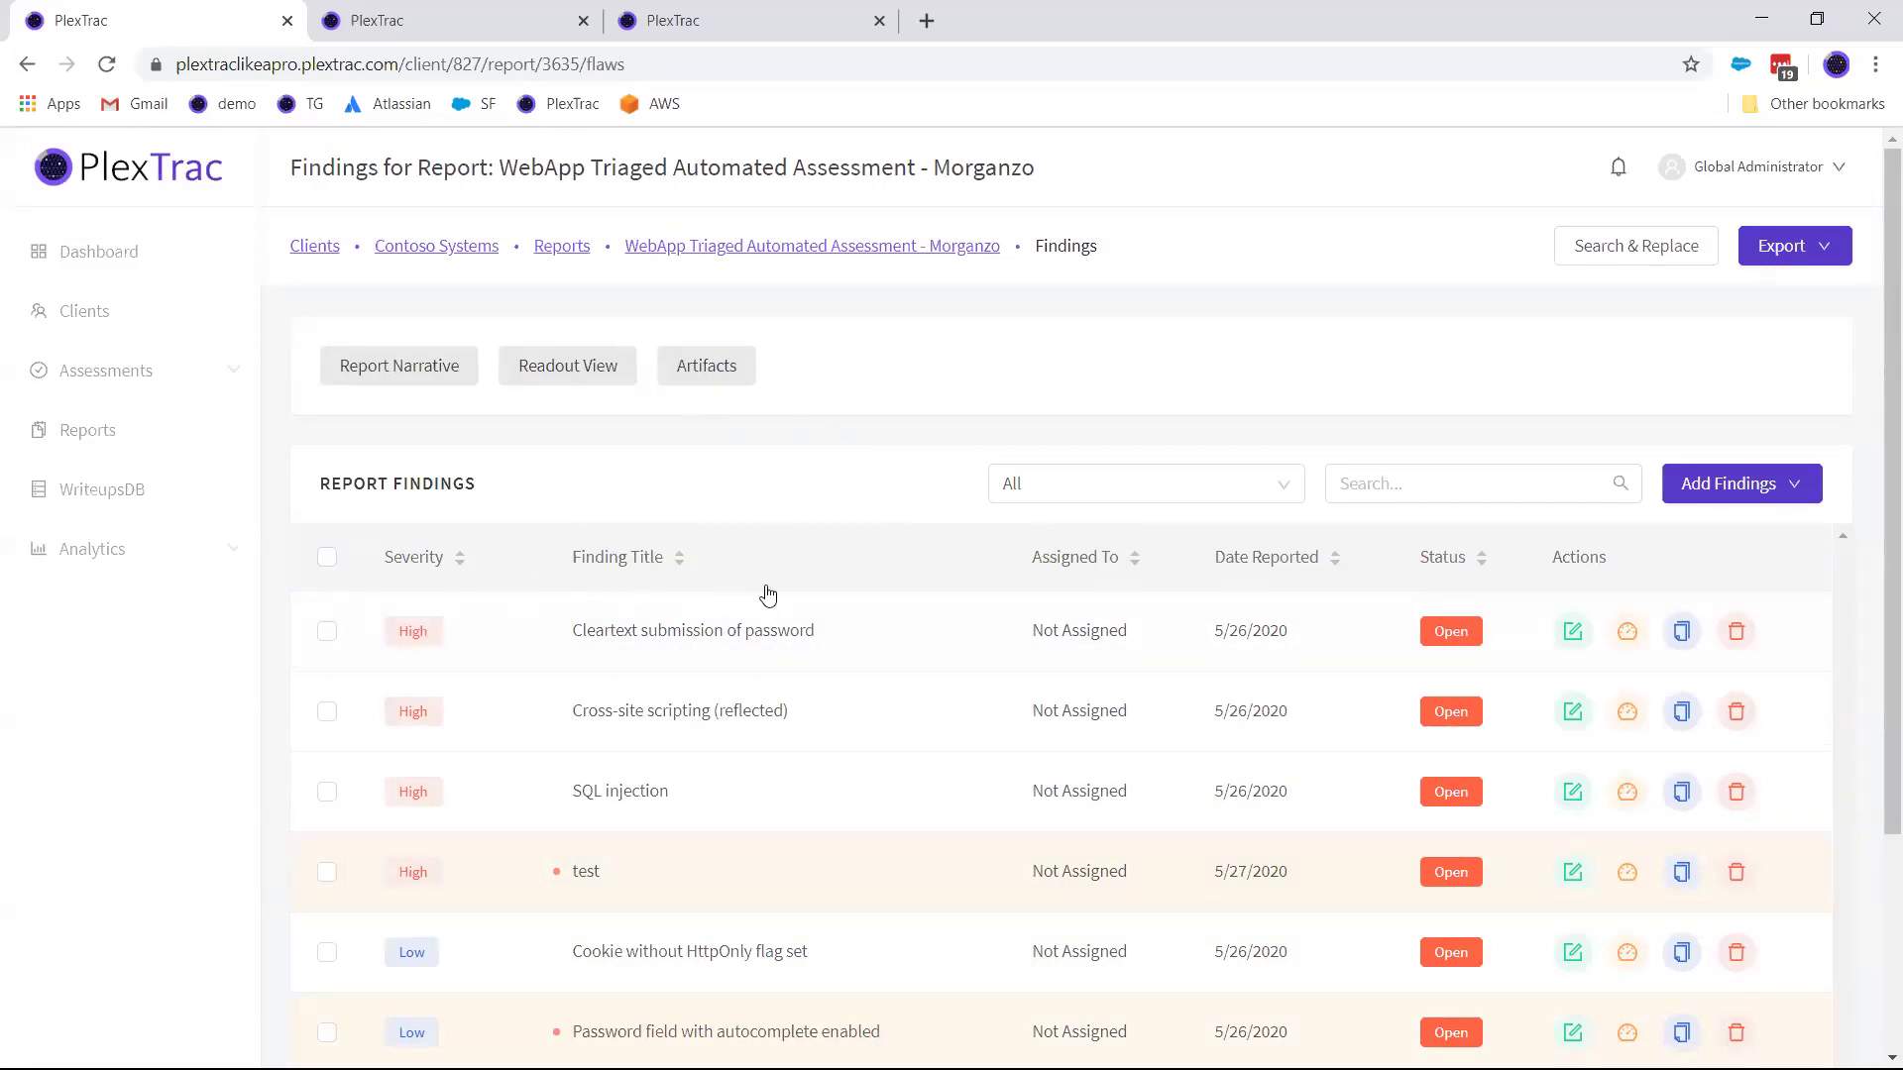
click(438, 367)
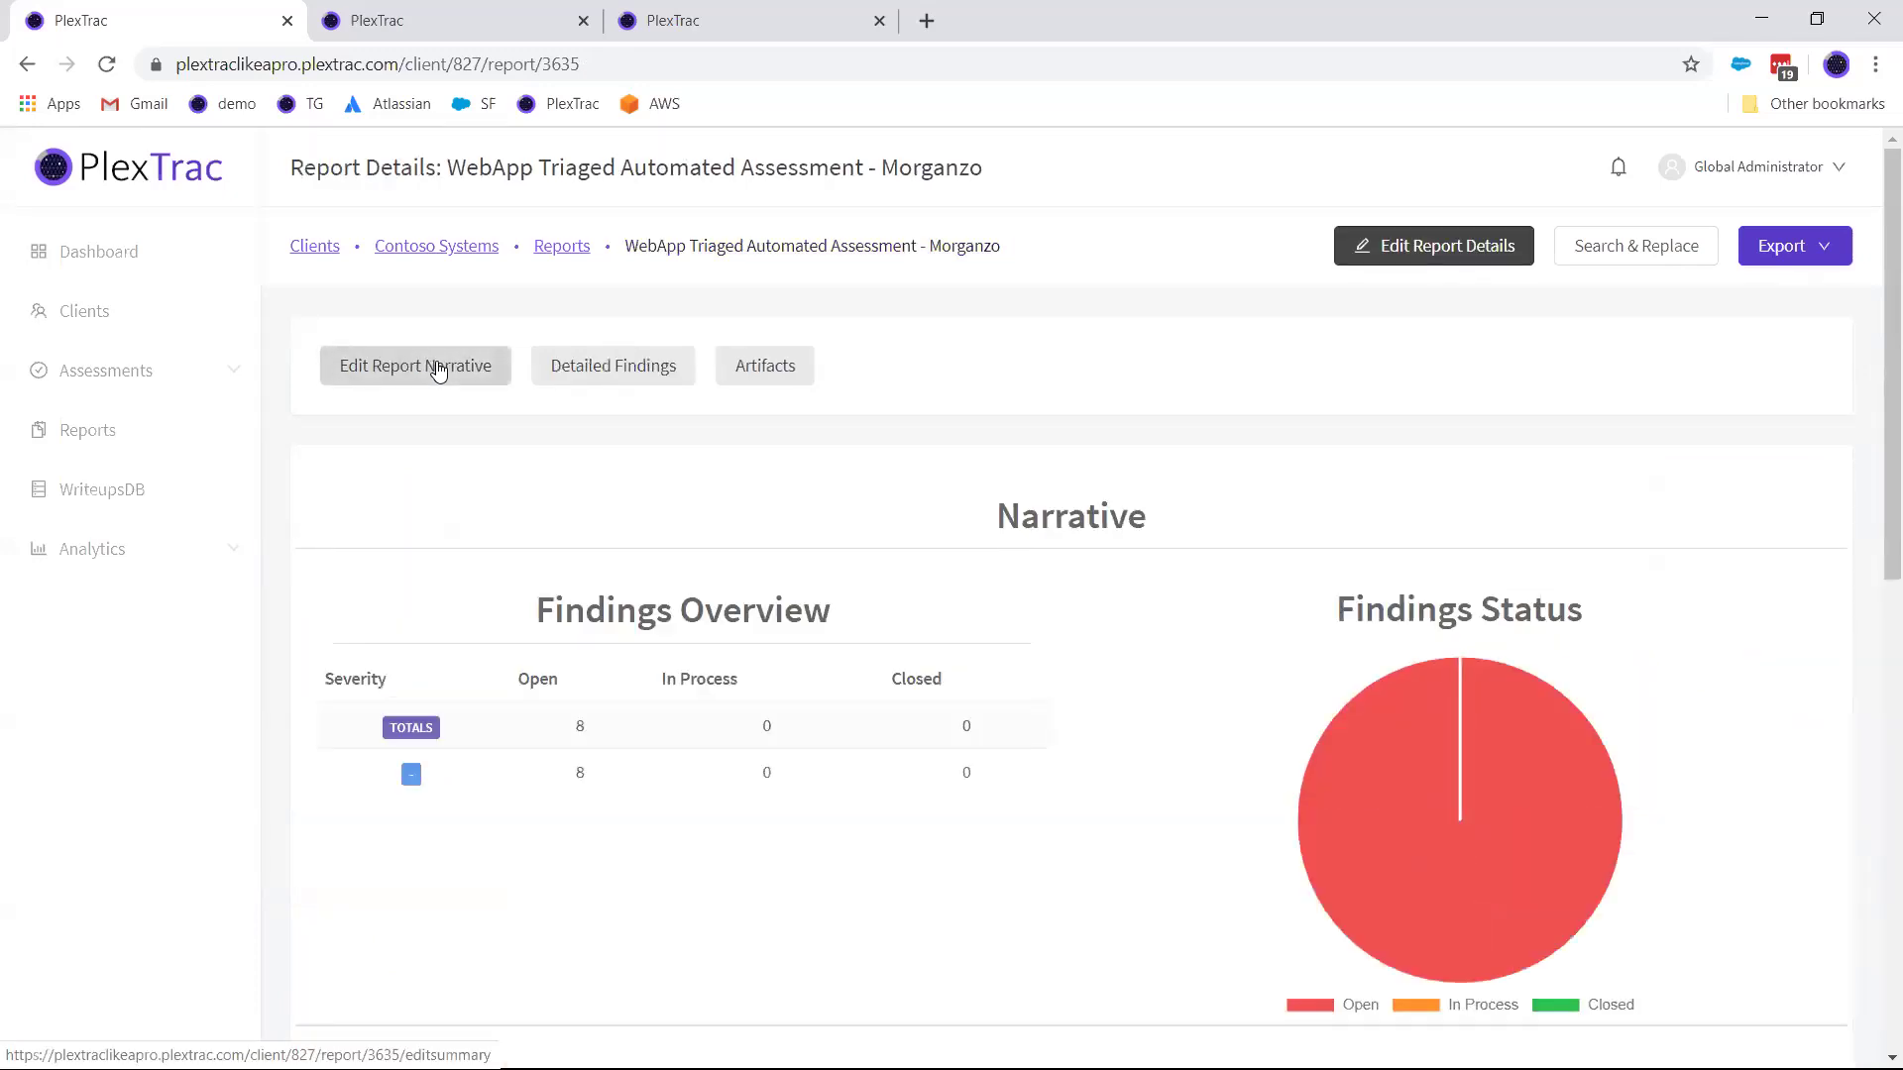
Open the WebApp Triaged Automated Assessment report's details and narrative
click(553, 256)
scroll(1024, 786, down, 3)
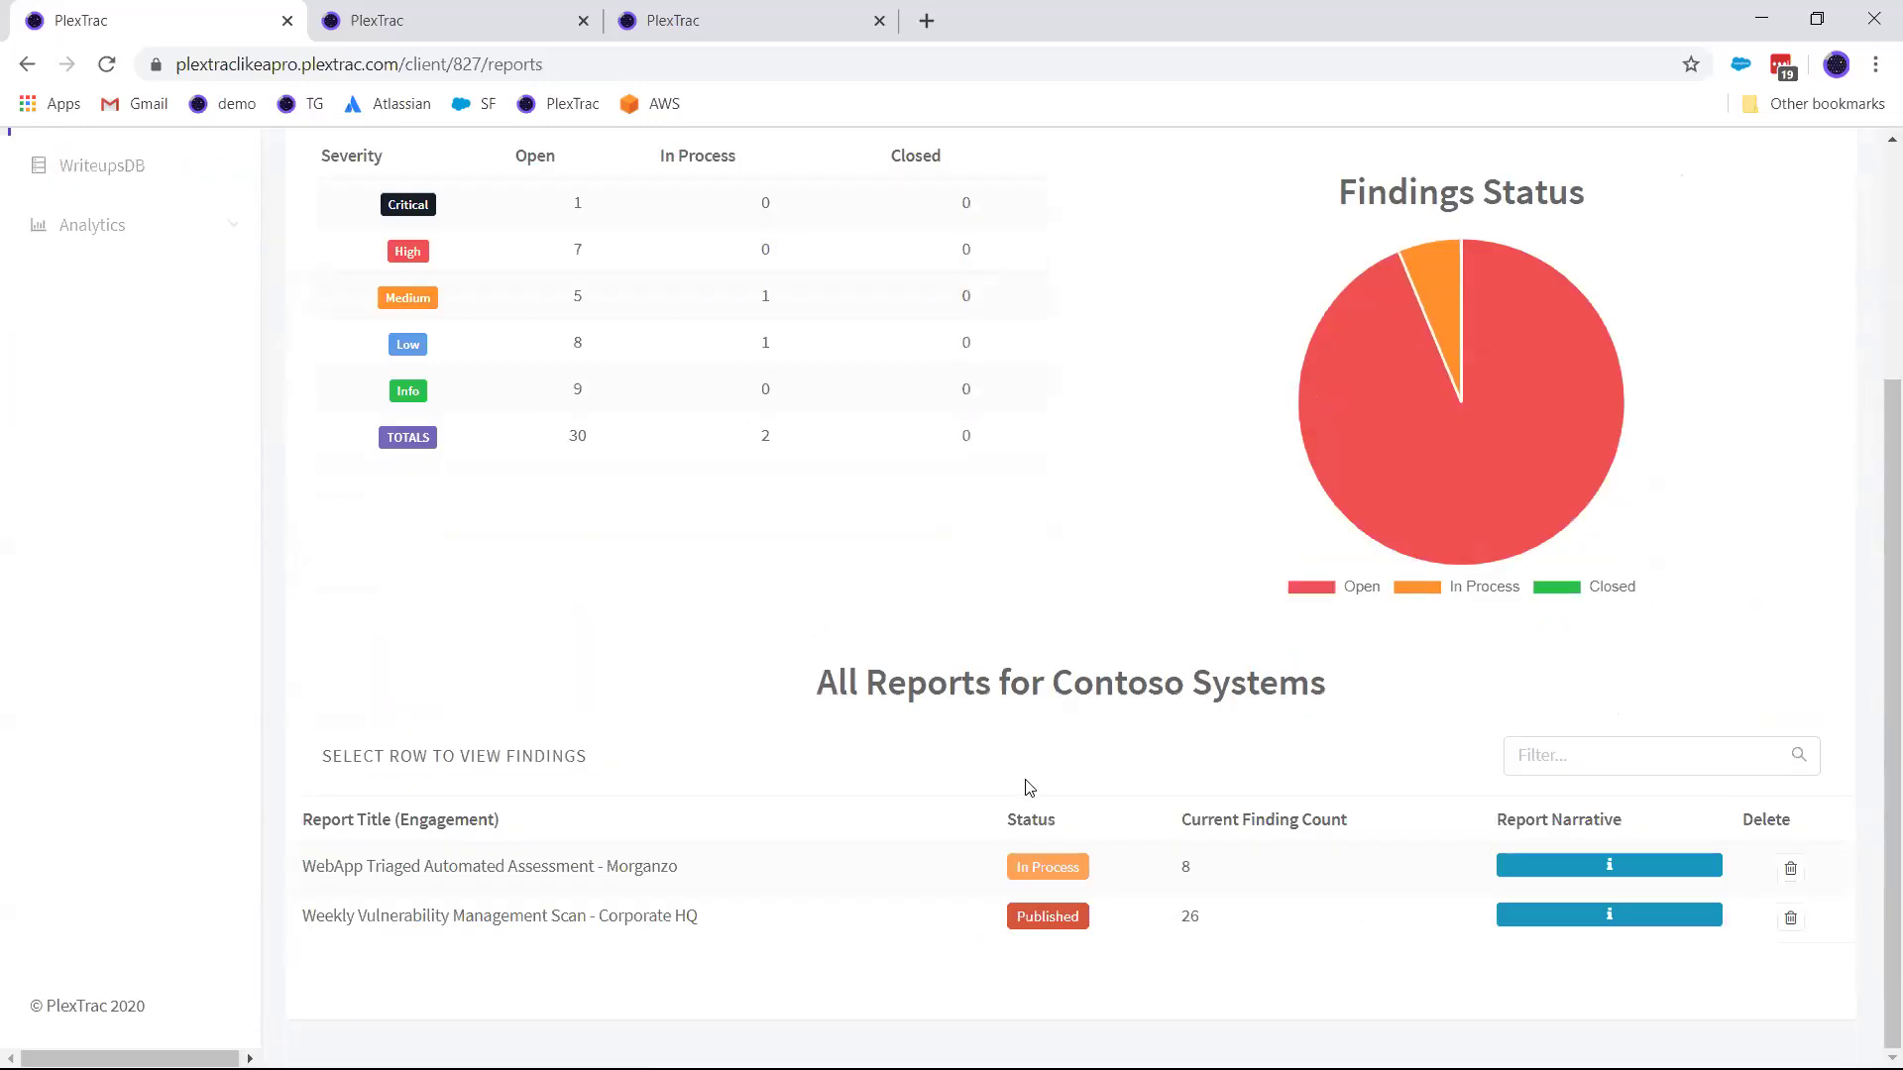
click(945, 882)
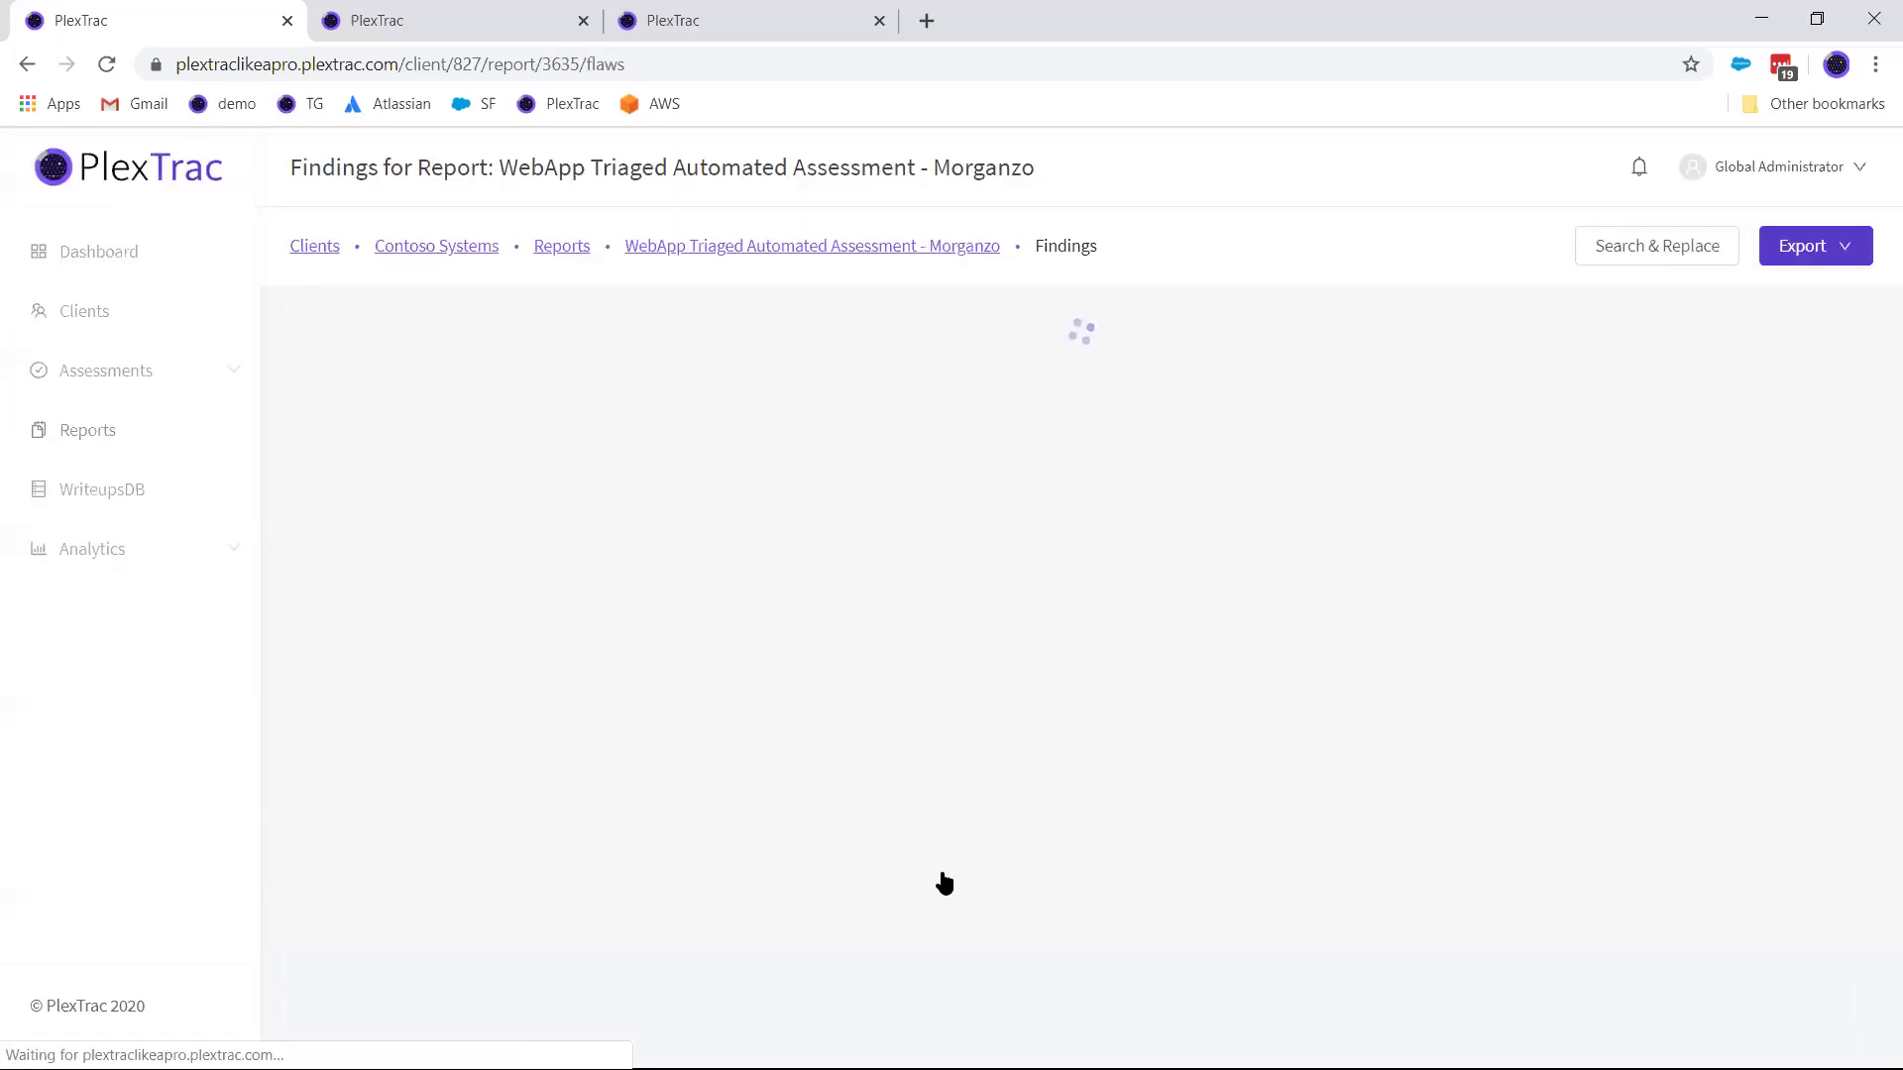
click(460, 383)
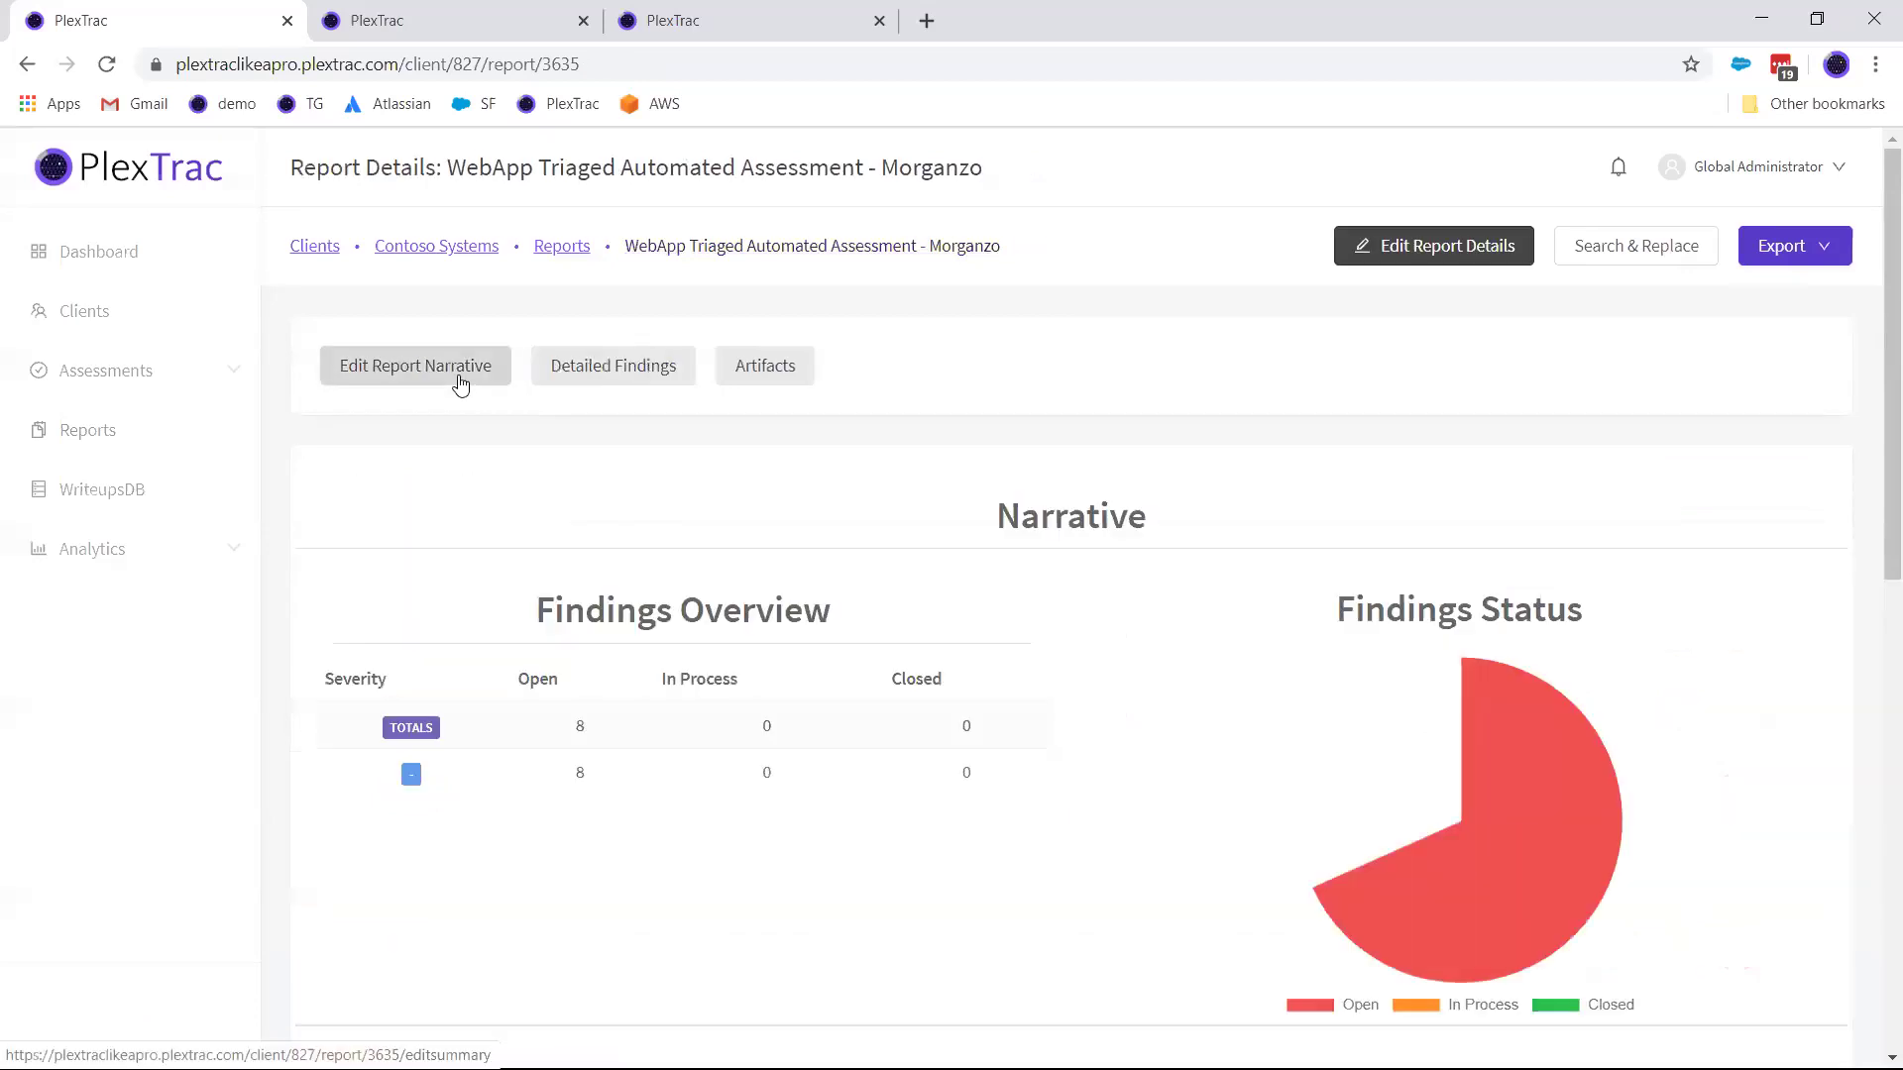
scroll(662, 699, down, 4)
scroll(662, 699, up, 4)
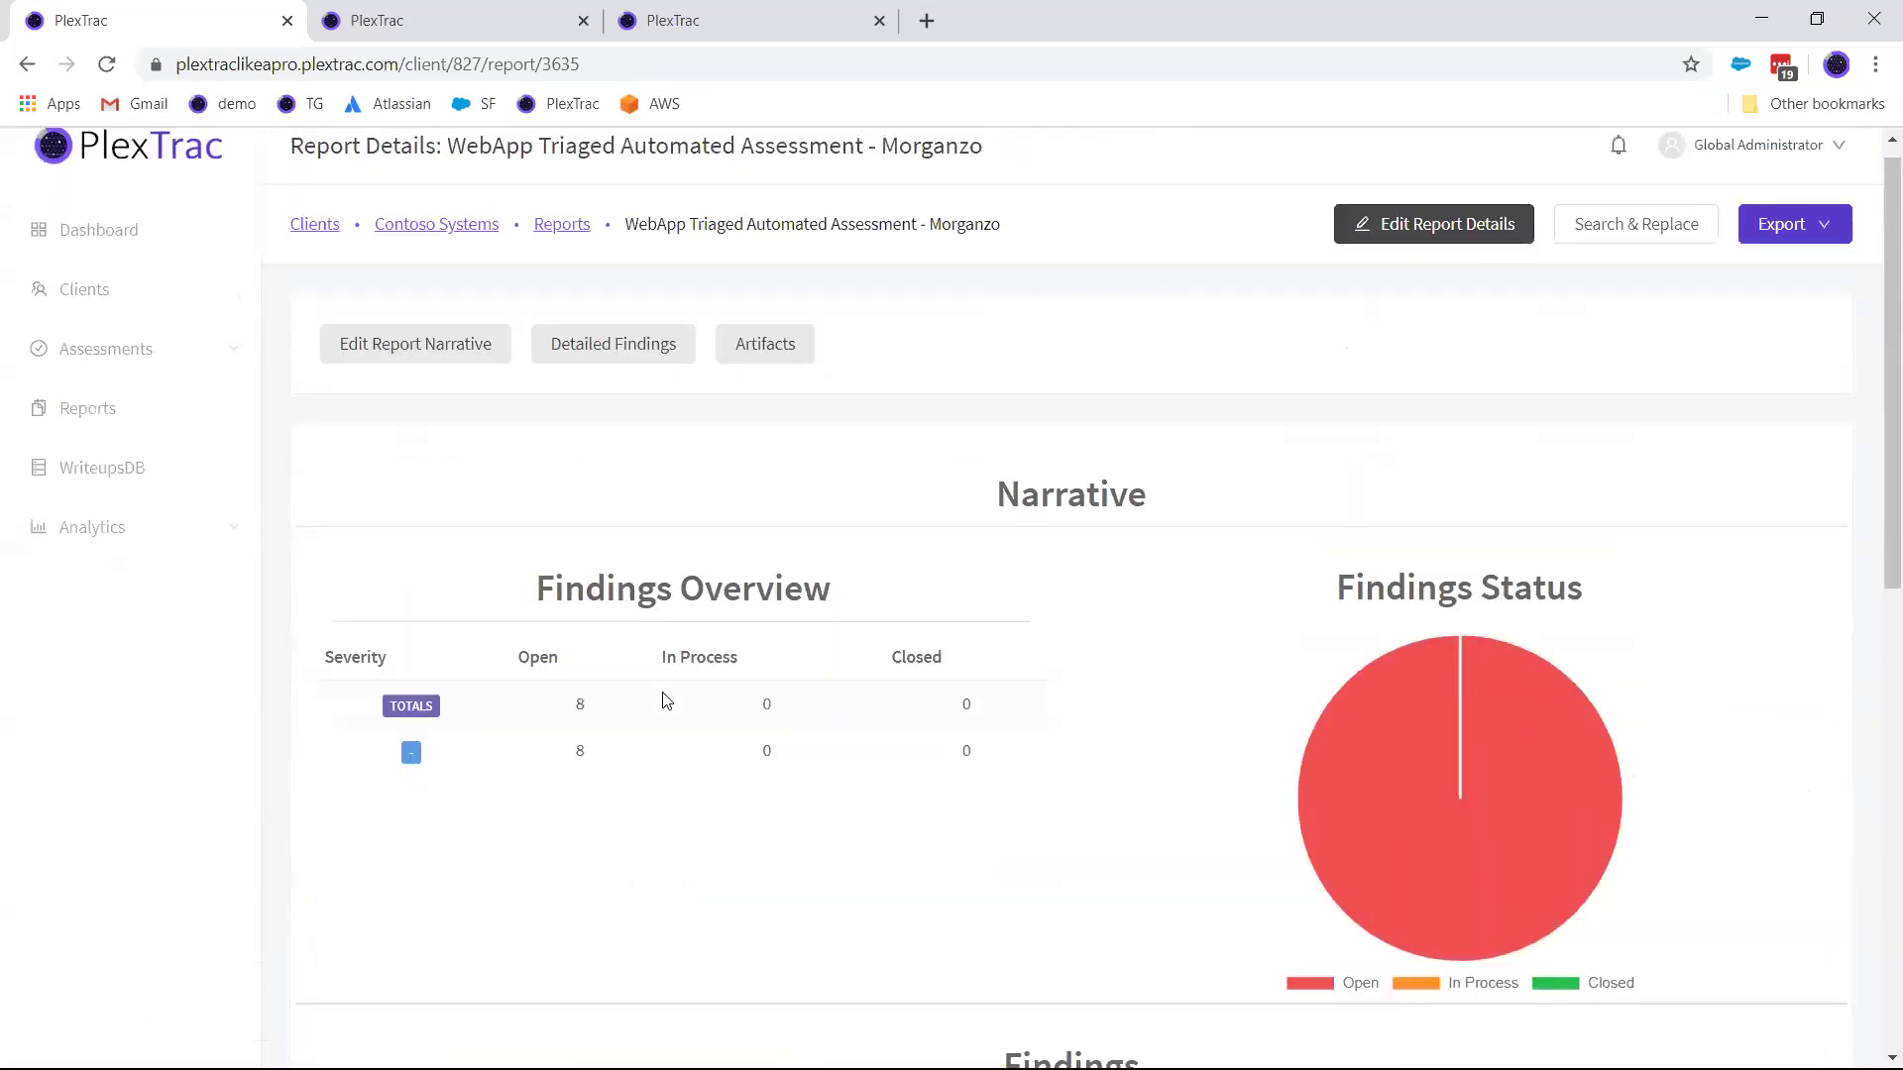
Add and save a narrative section titled 'test' with description 'test'
click(476, 369)
click(1729, 444)
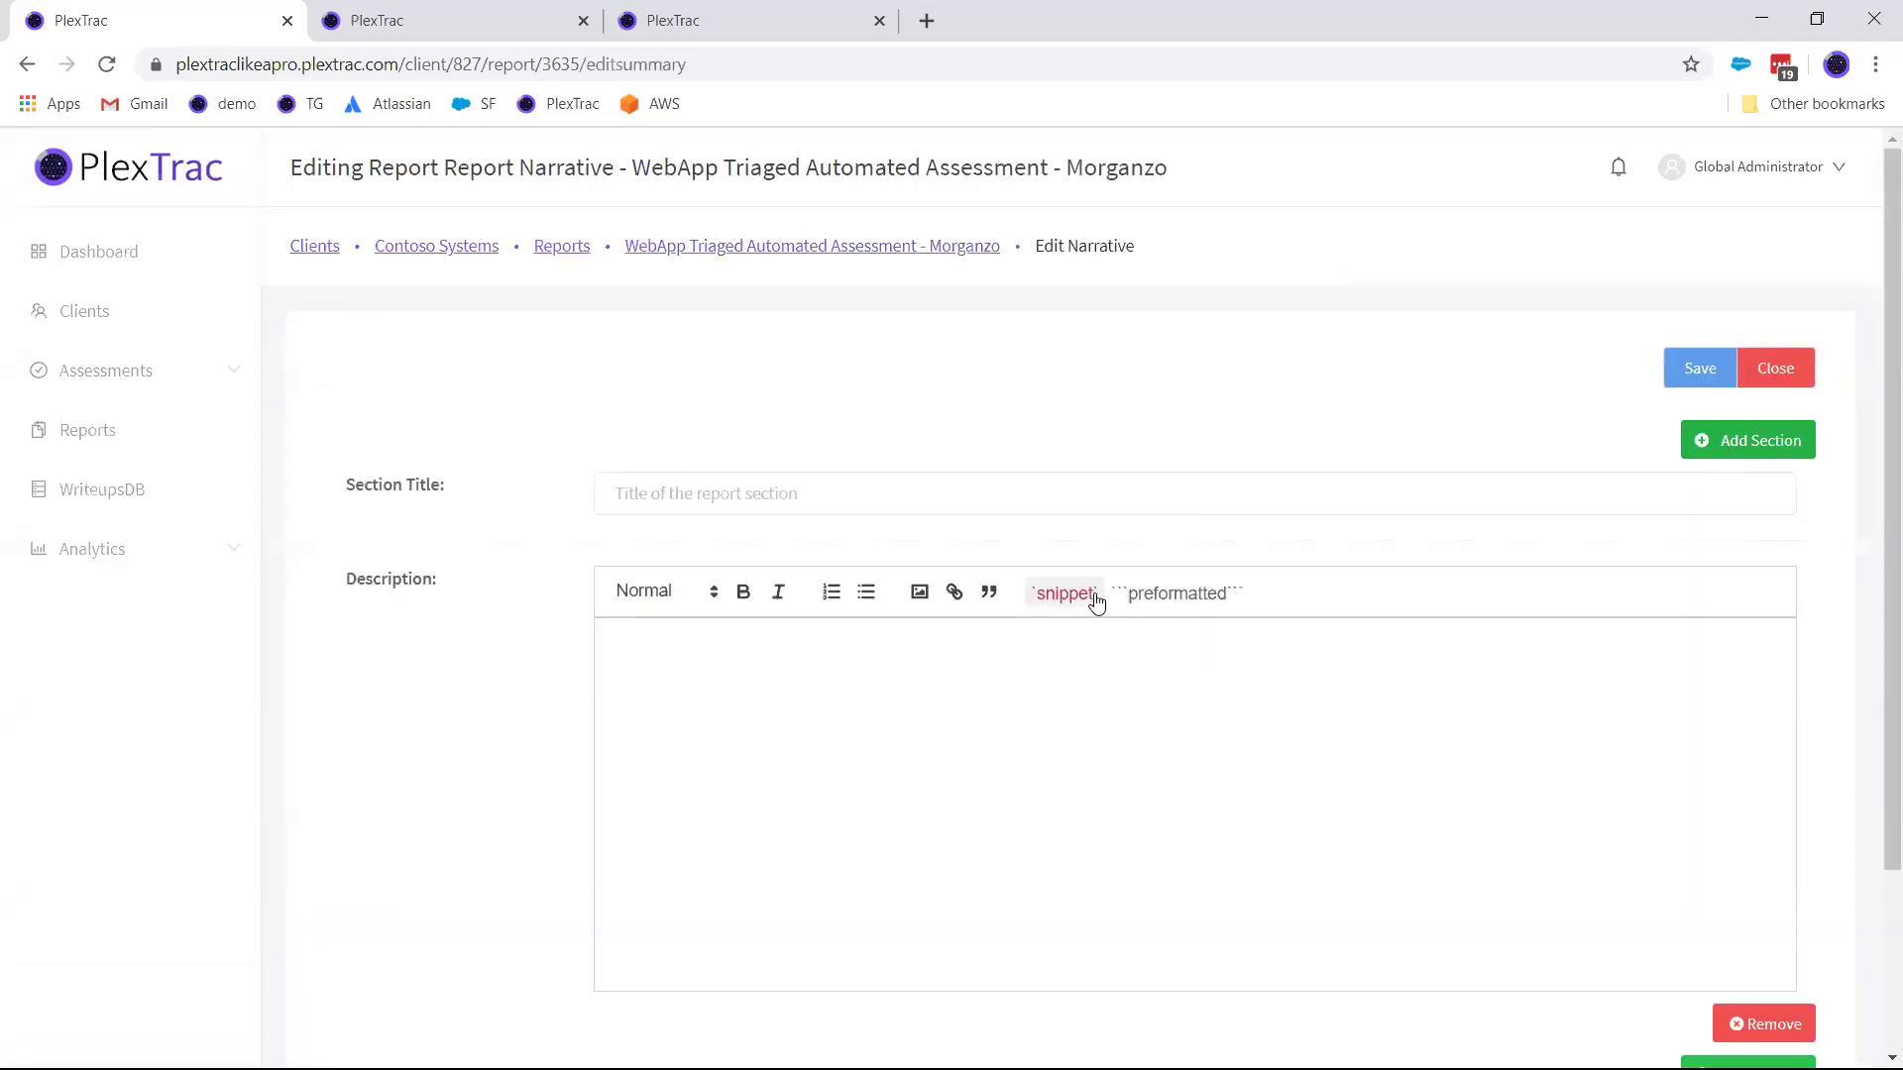
click(1119, 494)
text(test)
click(1048, 714)
text(test)
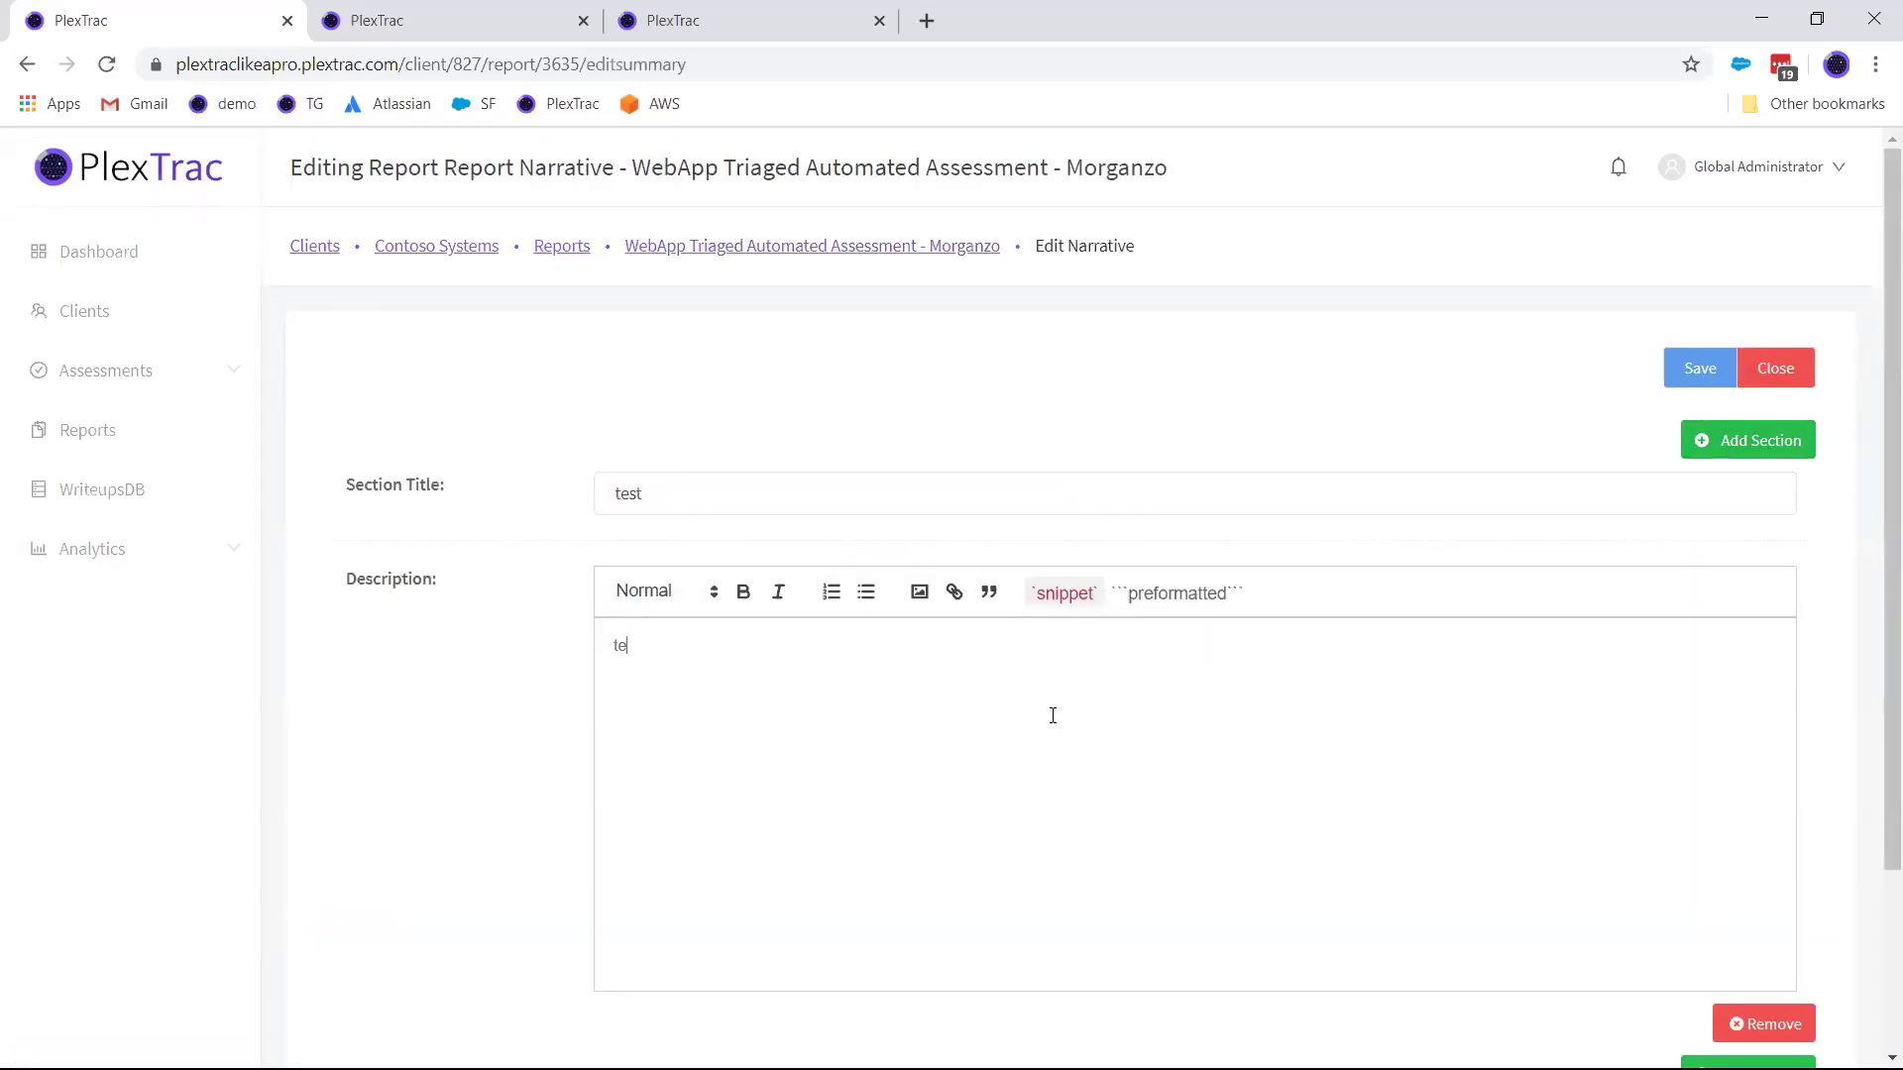
click(1699, 380)
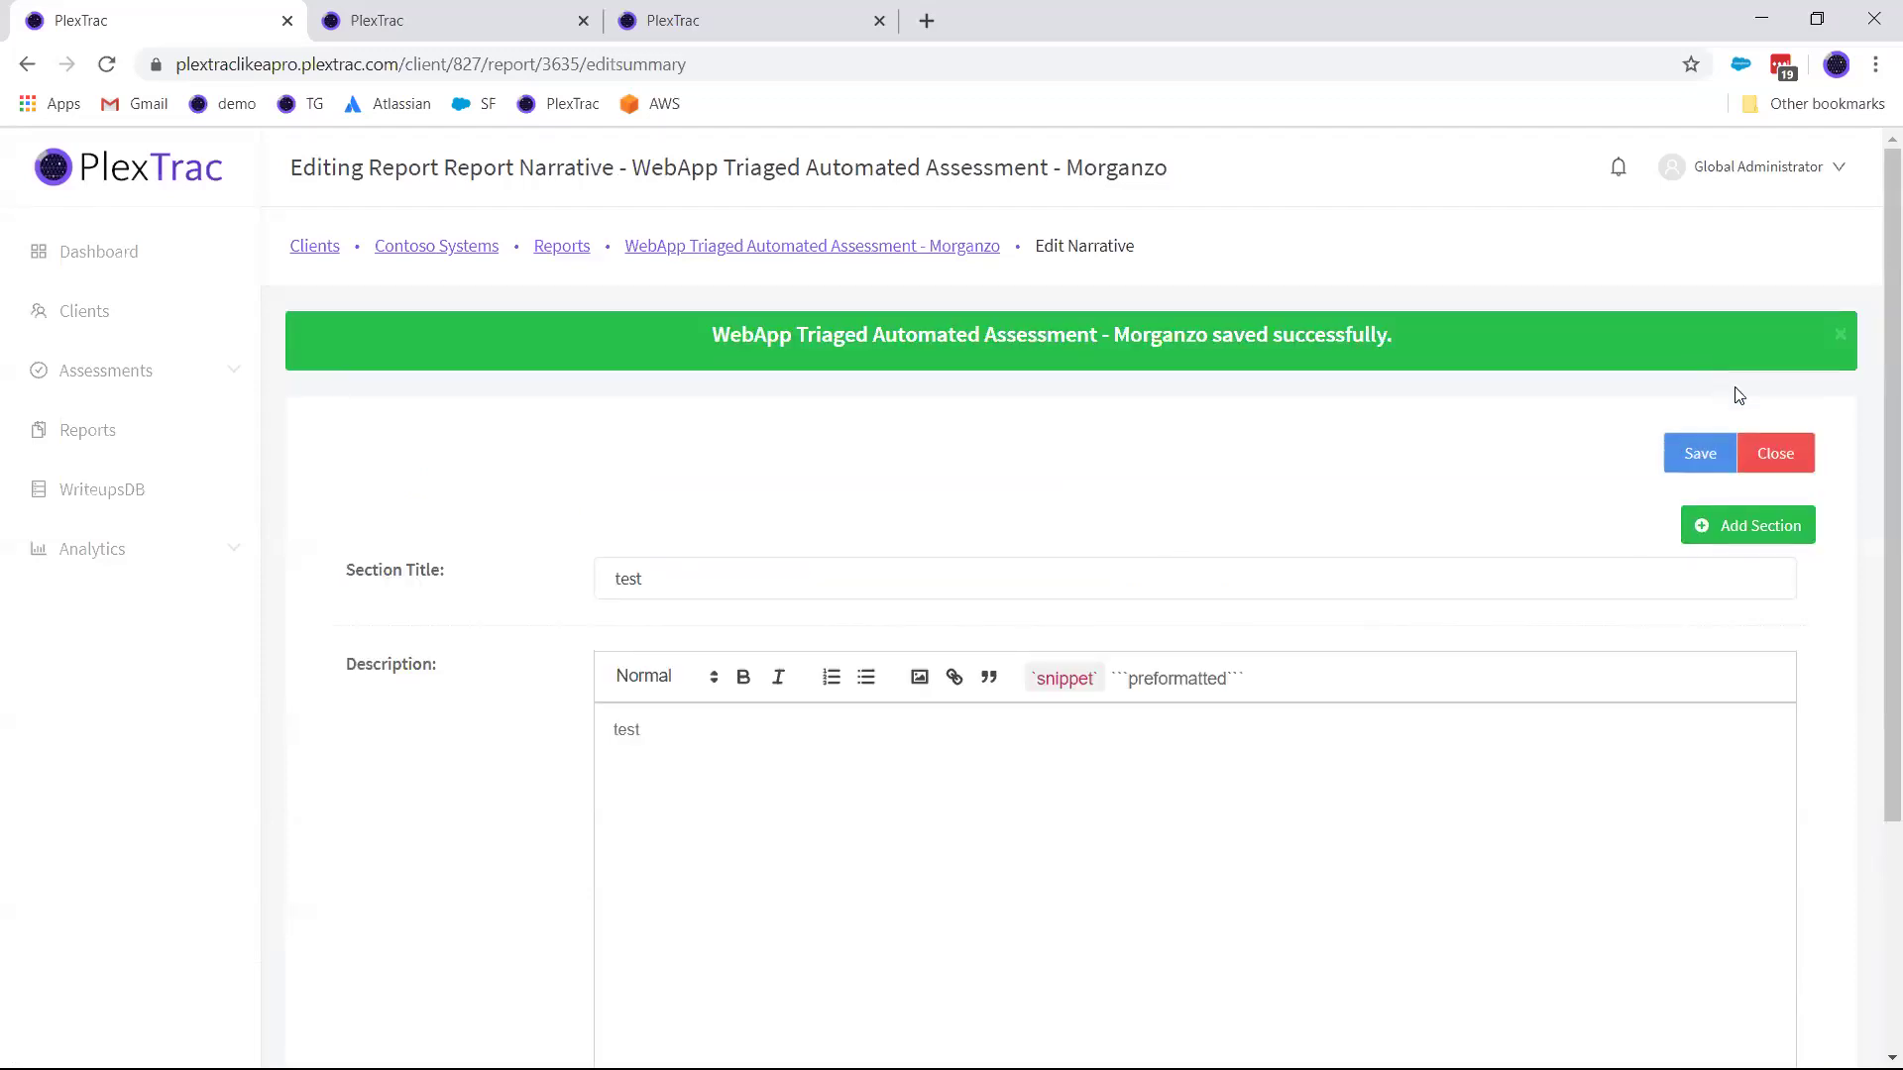
Close the narrative editor and review the report details with the new section
click(1777, 452)
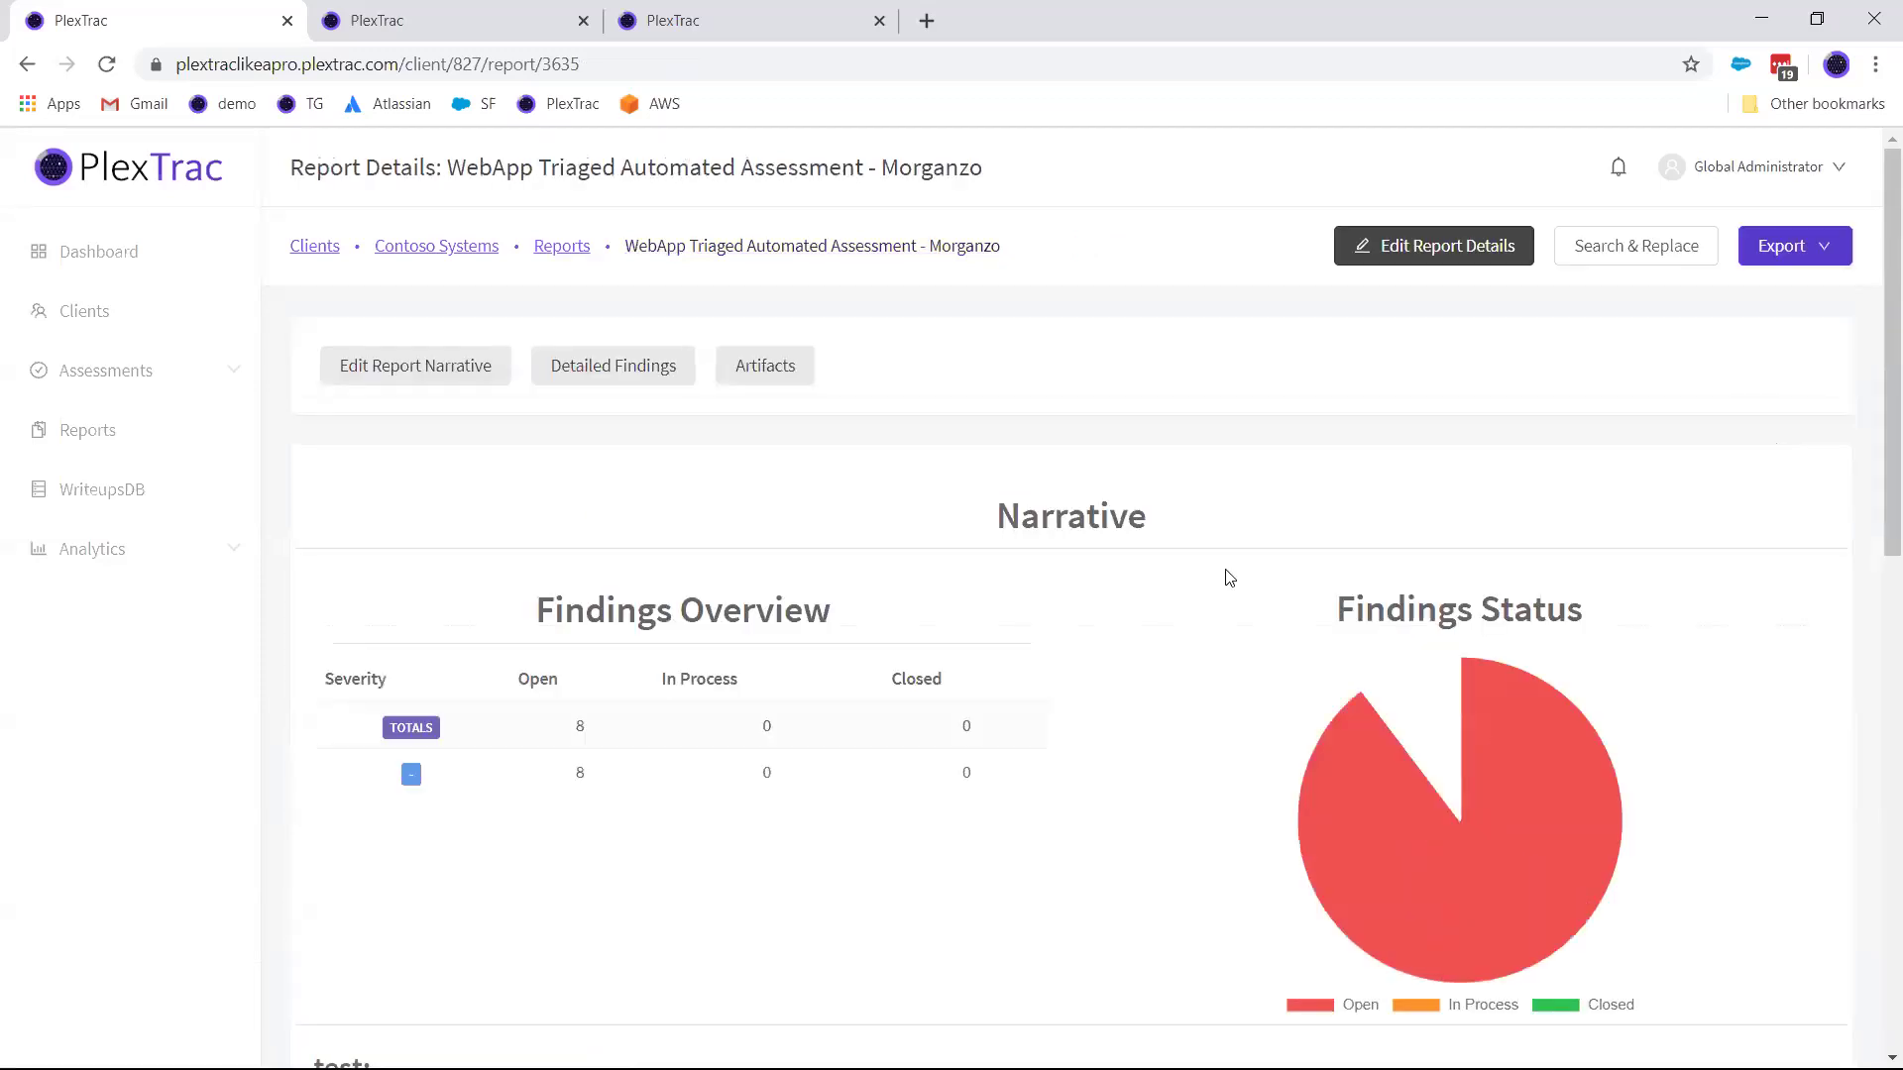
scroll(852, 622, down, 4)
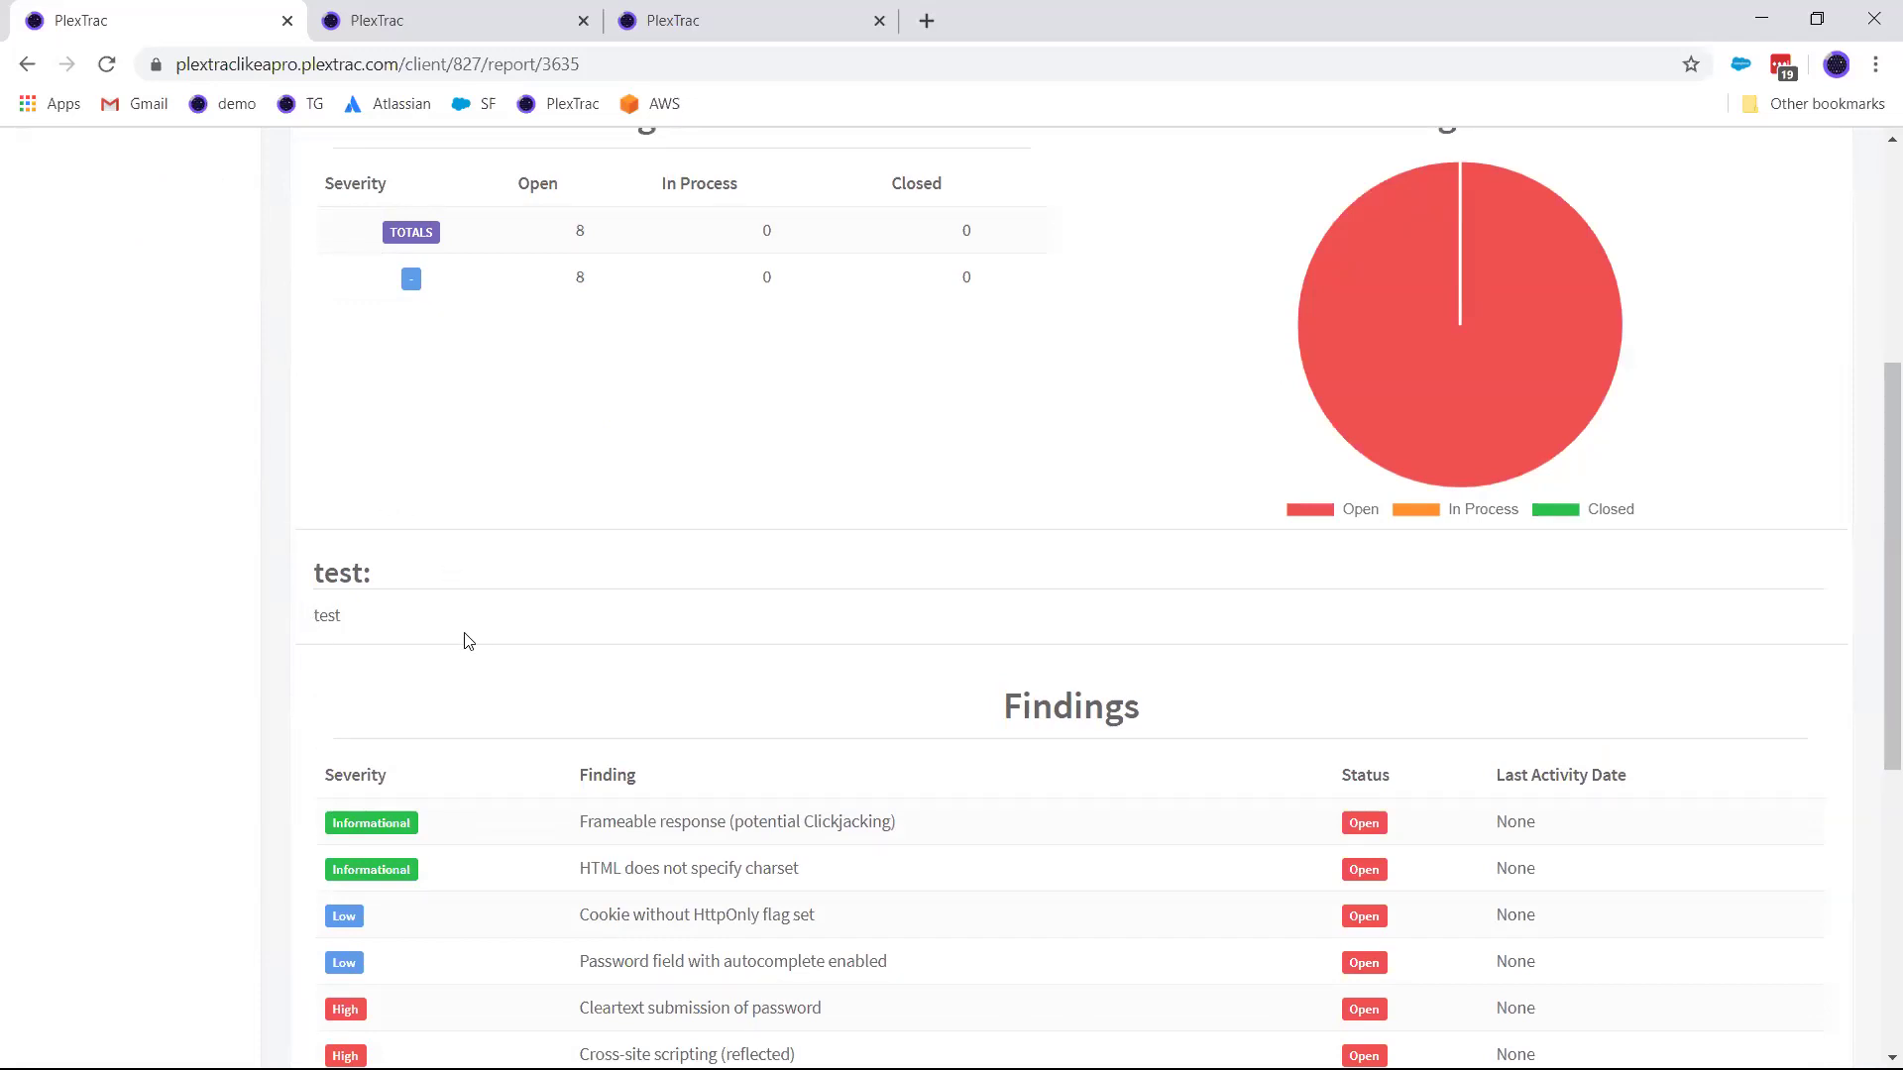
scroll(467, 641, up, 3)
scroll(470, 641, up, 1)
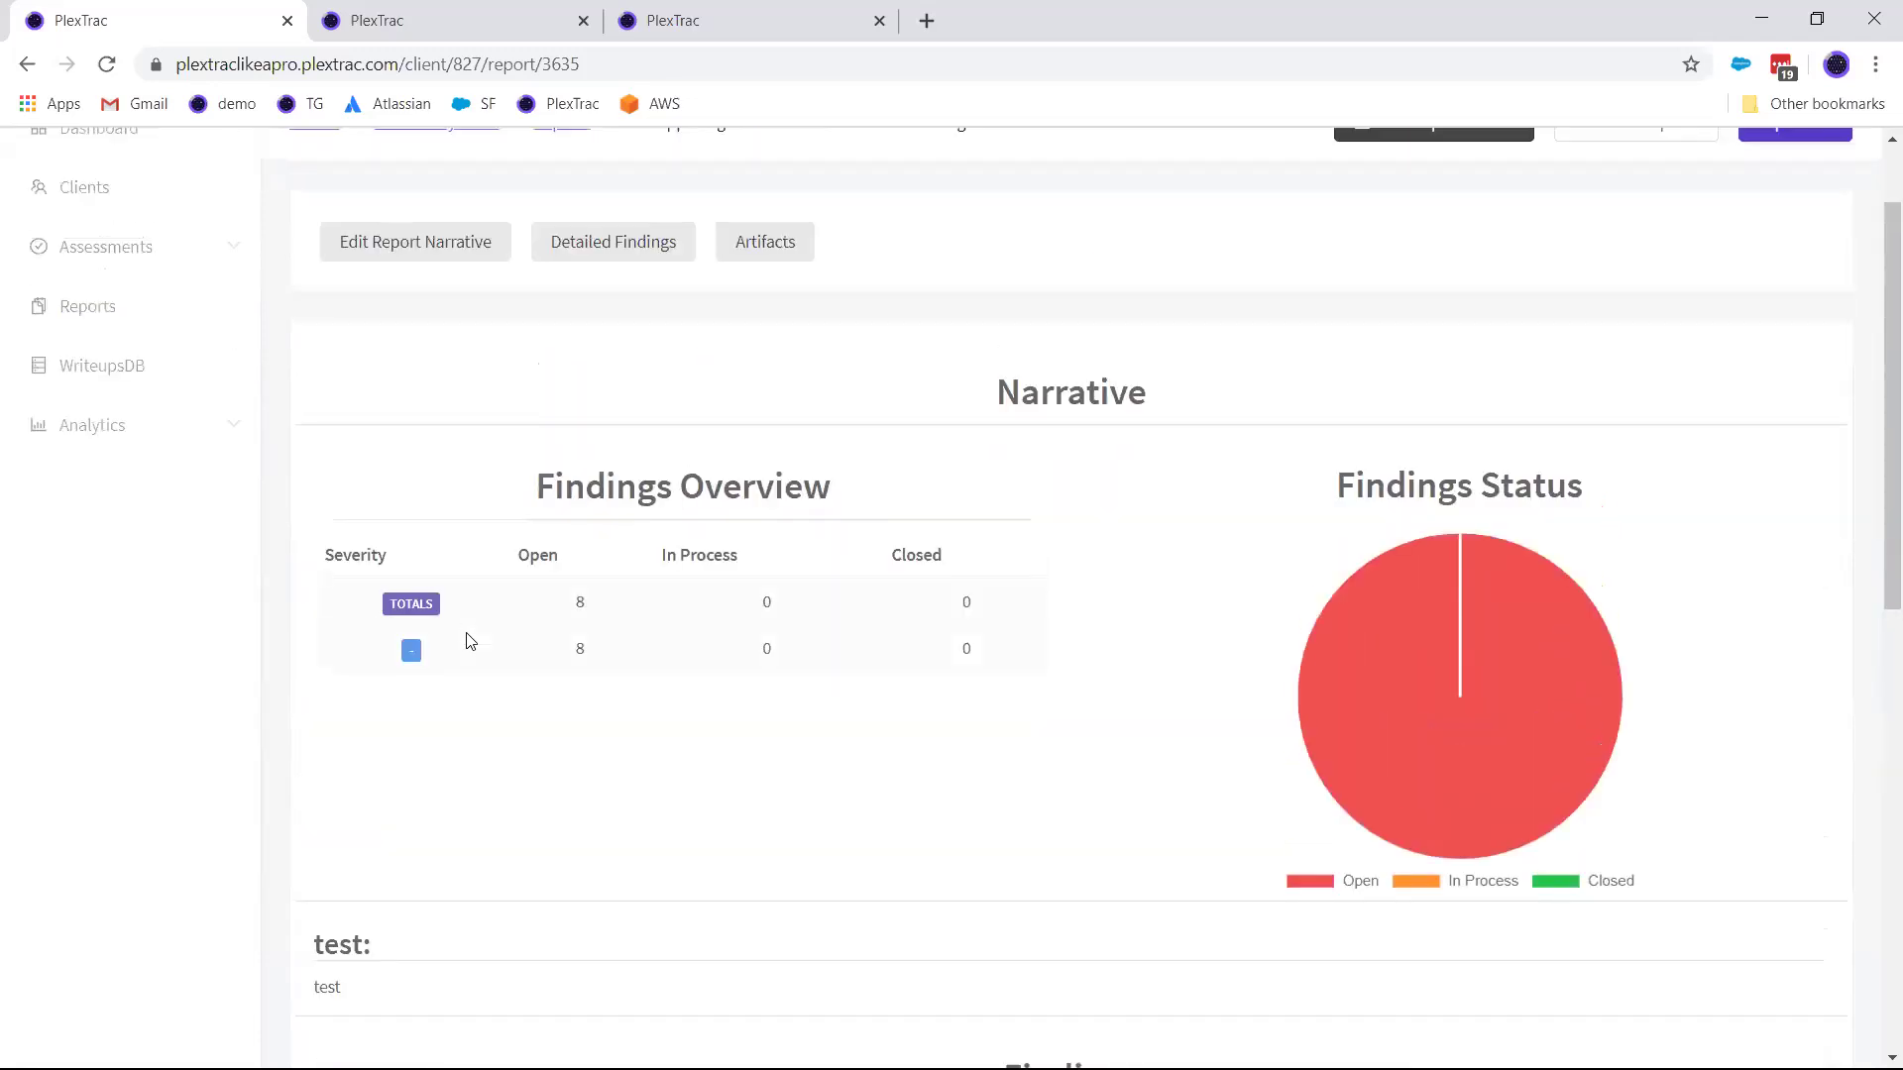
scroll(469, 641, up, 2)
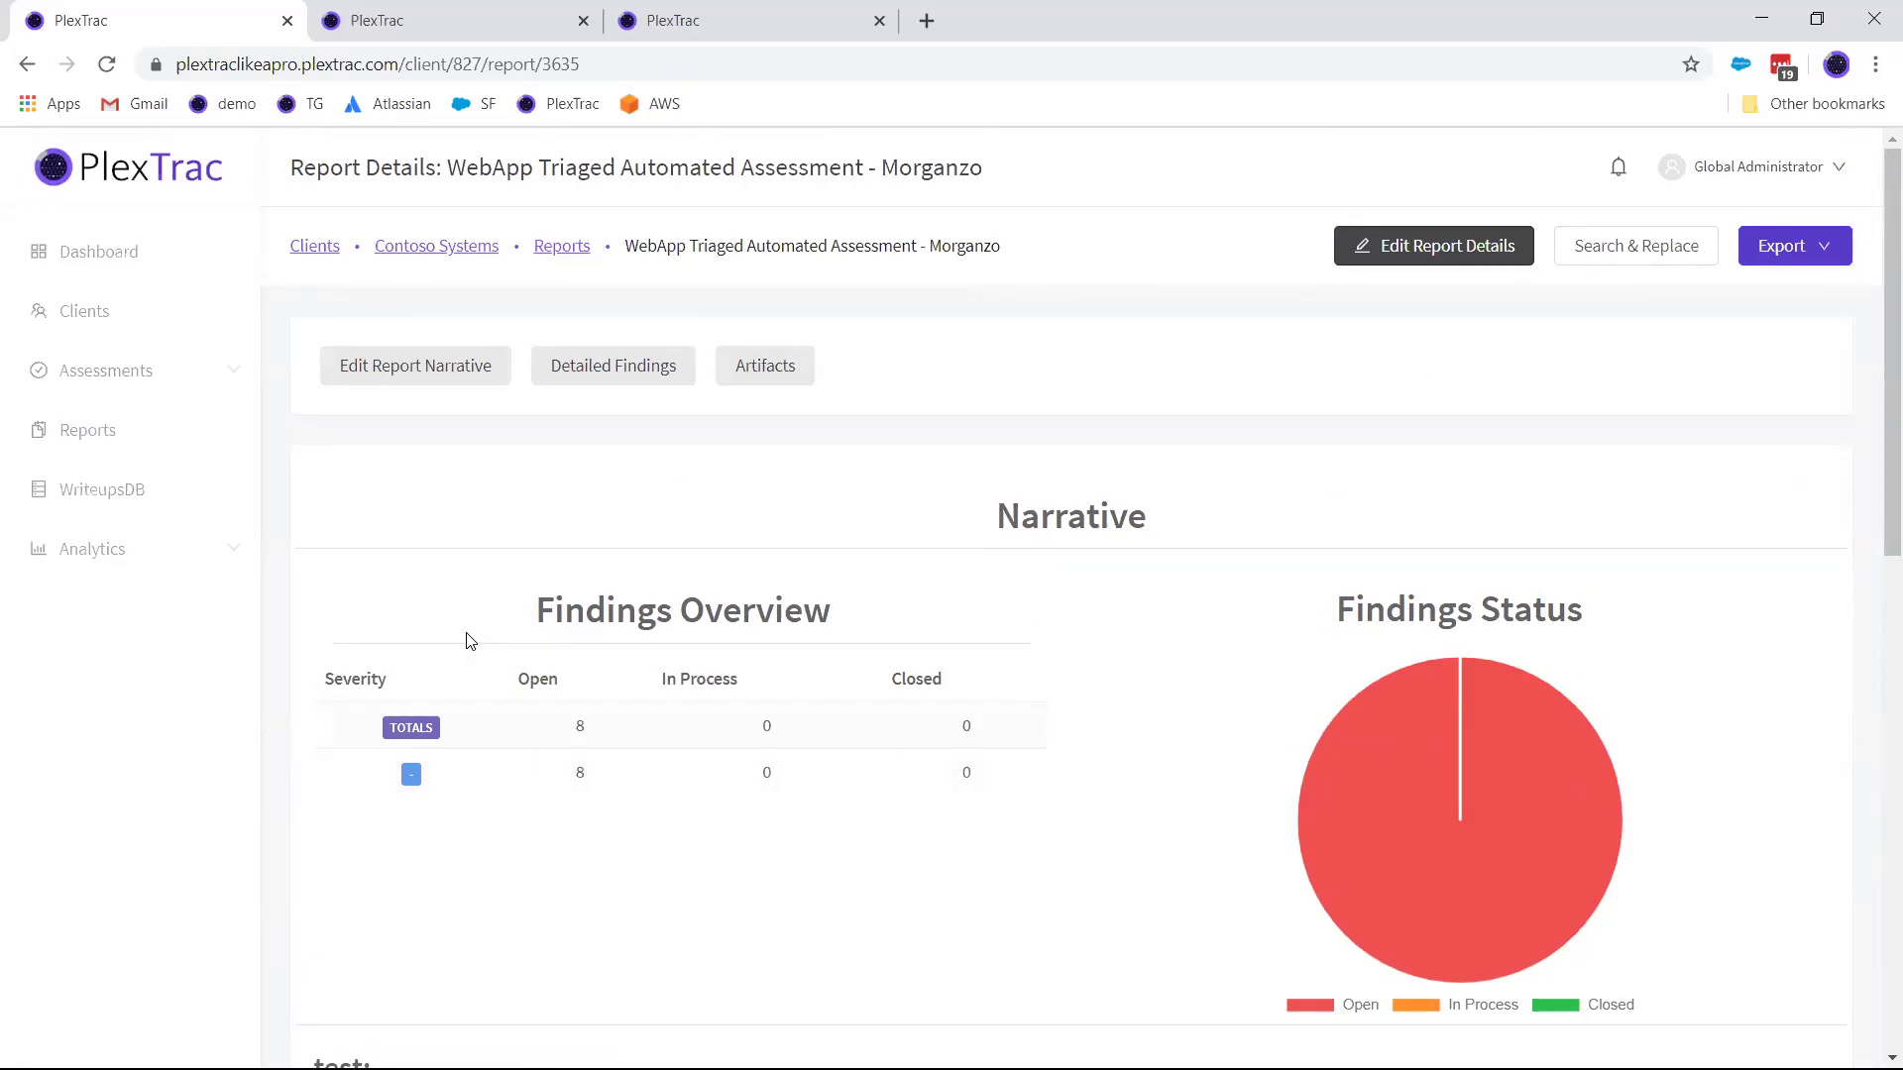
Change the report status from In Process to Draft, save, and open Detailed Findings
click(1384, 259)
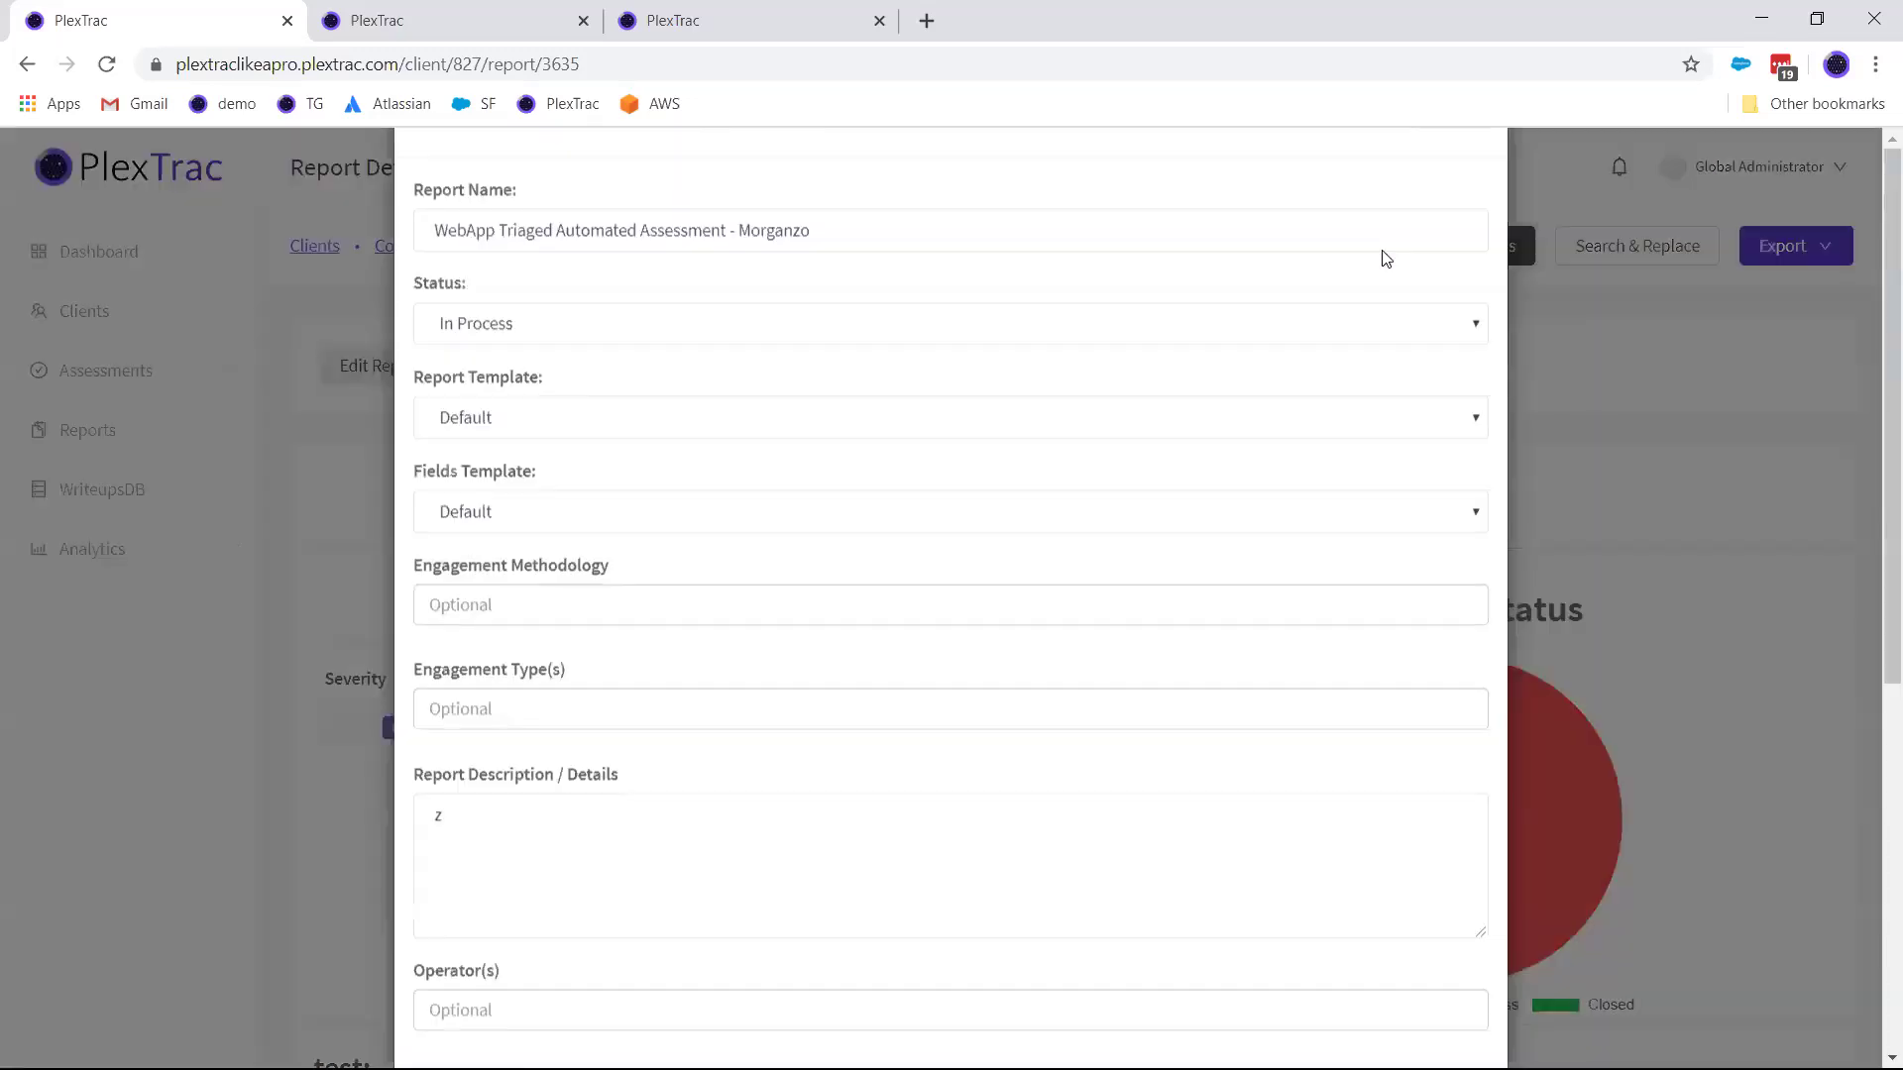
click(740, 420)
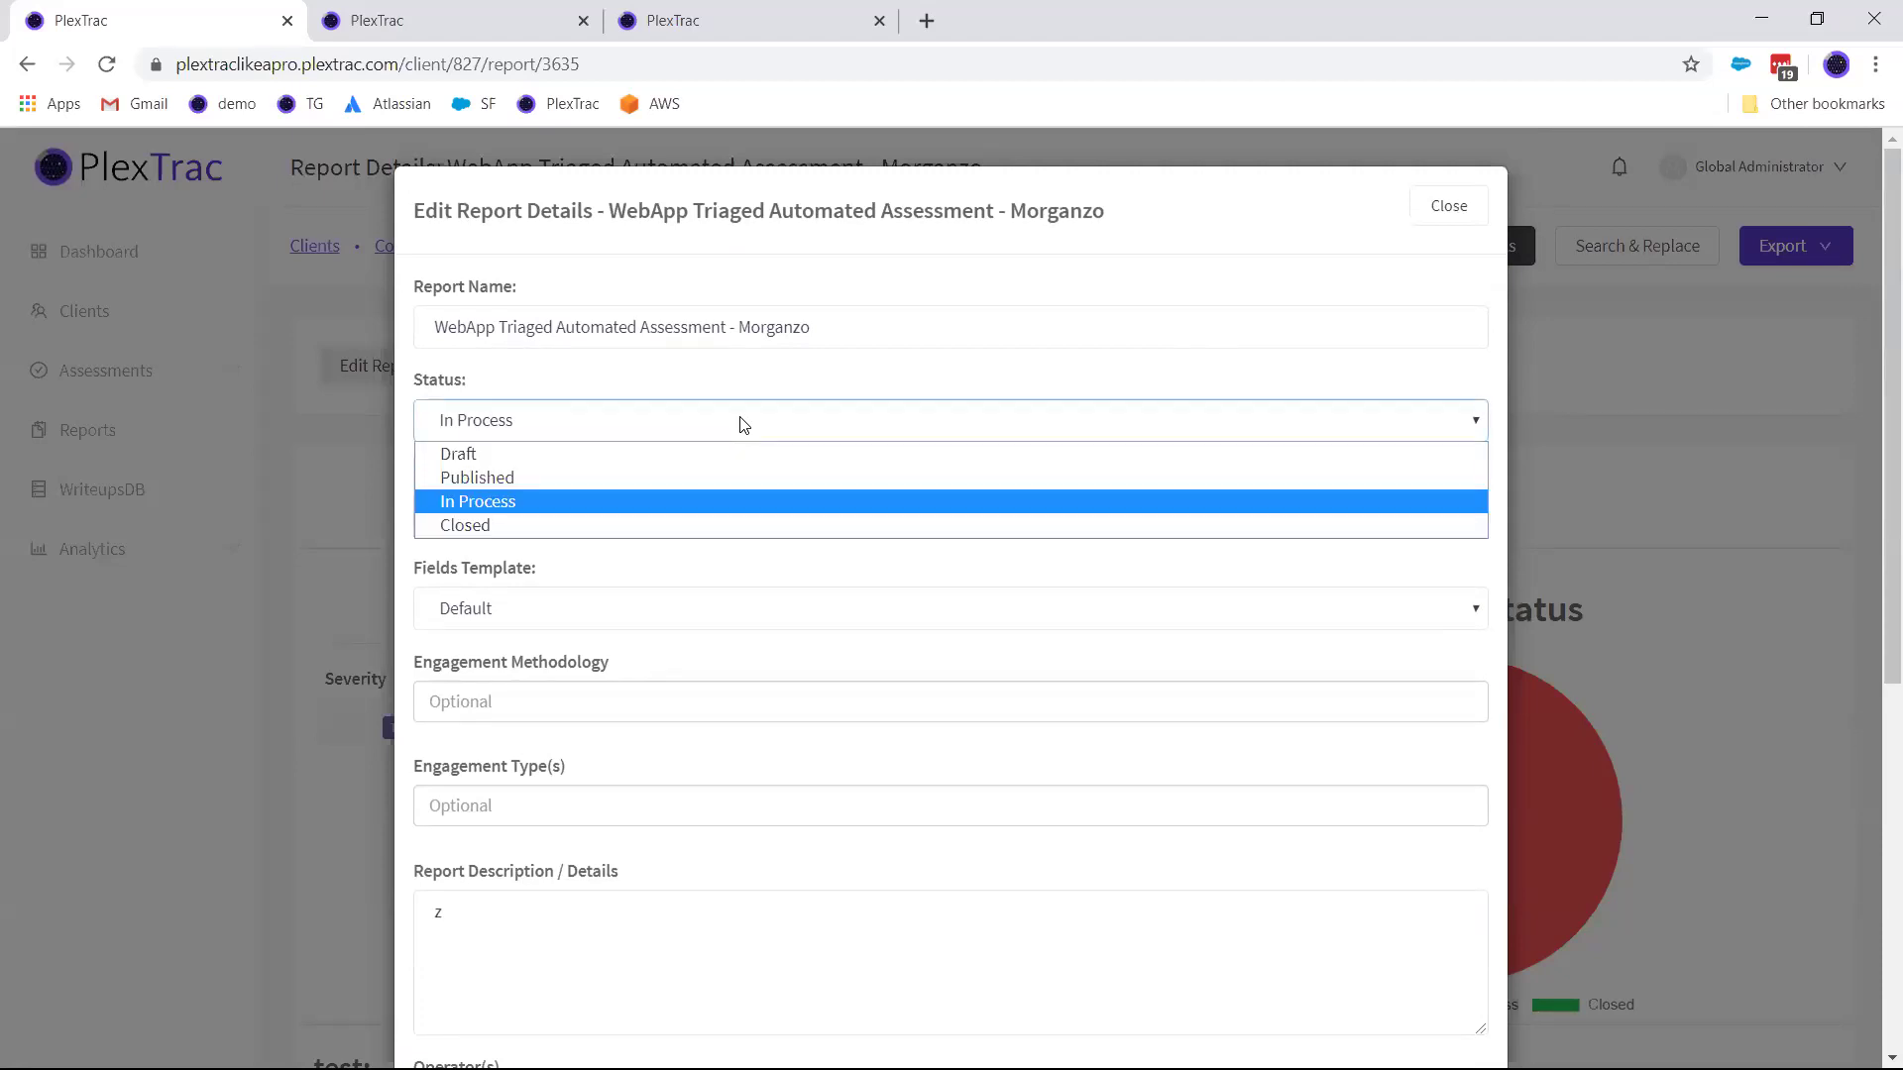
click(678, 456)
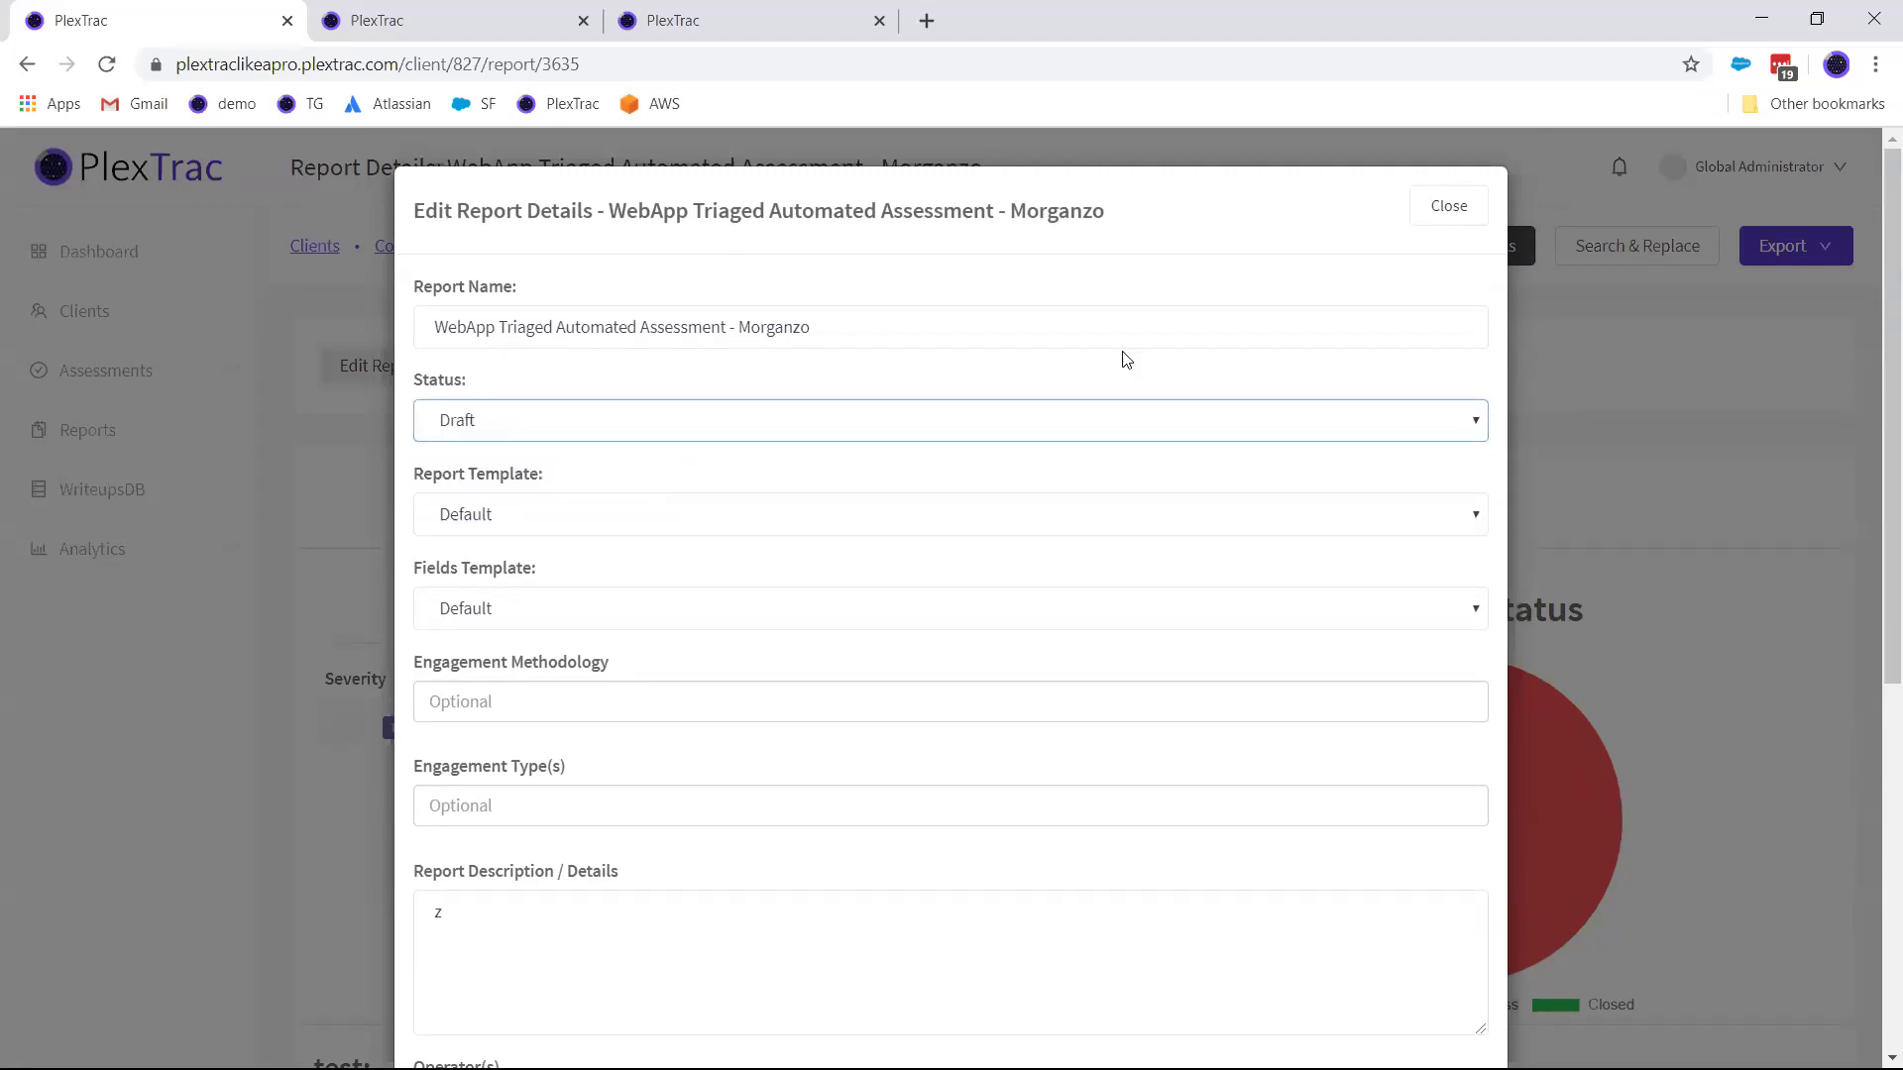
scroll(862, 582, down, 5)
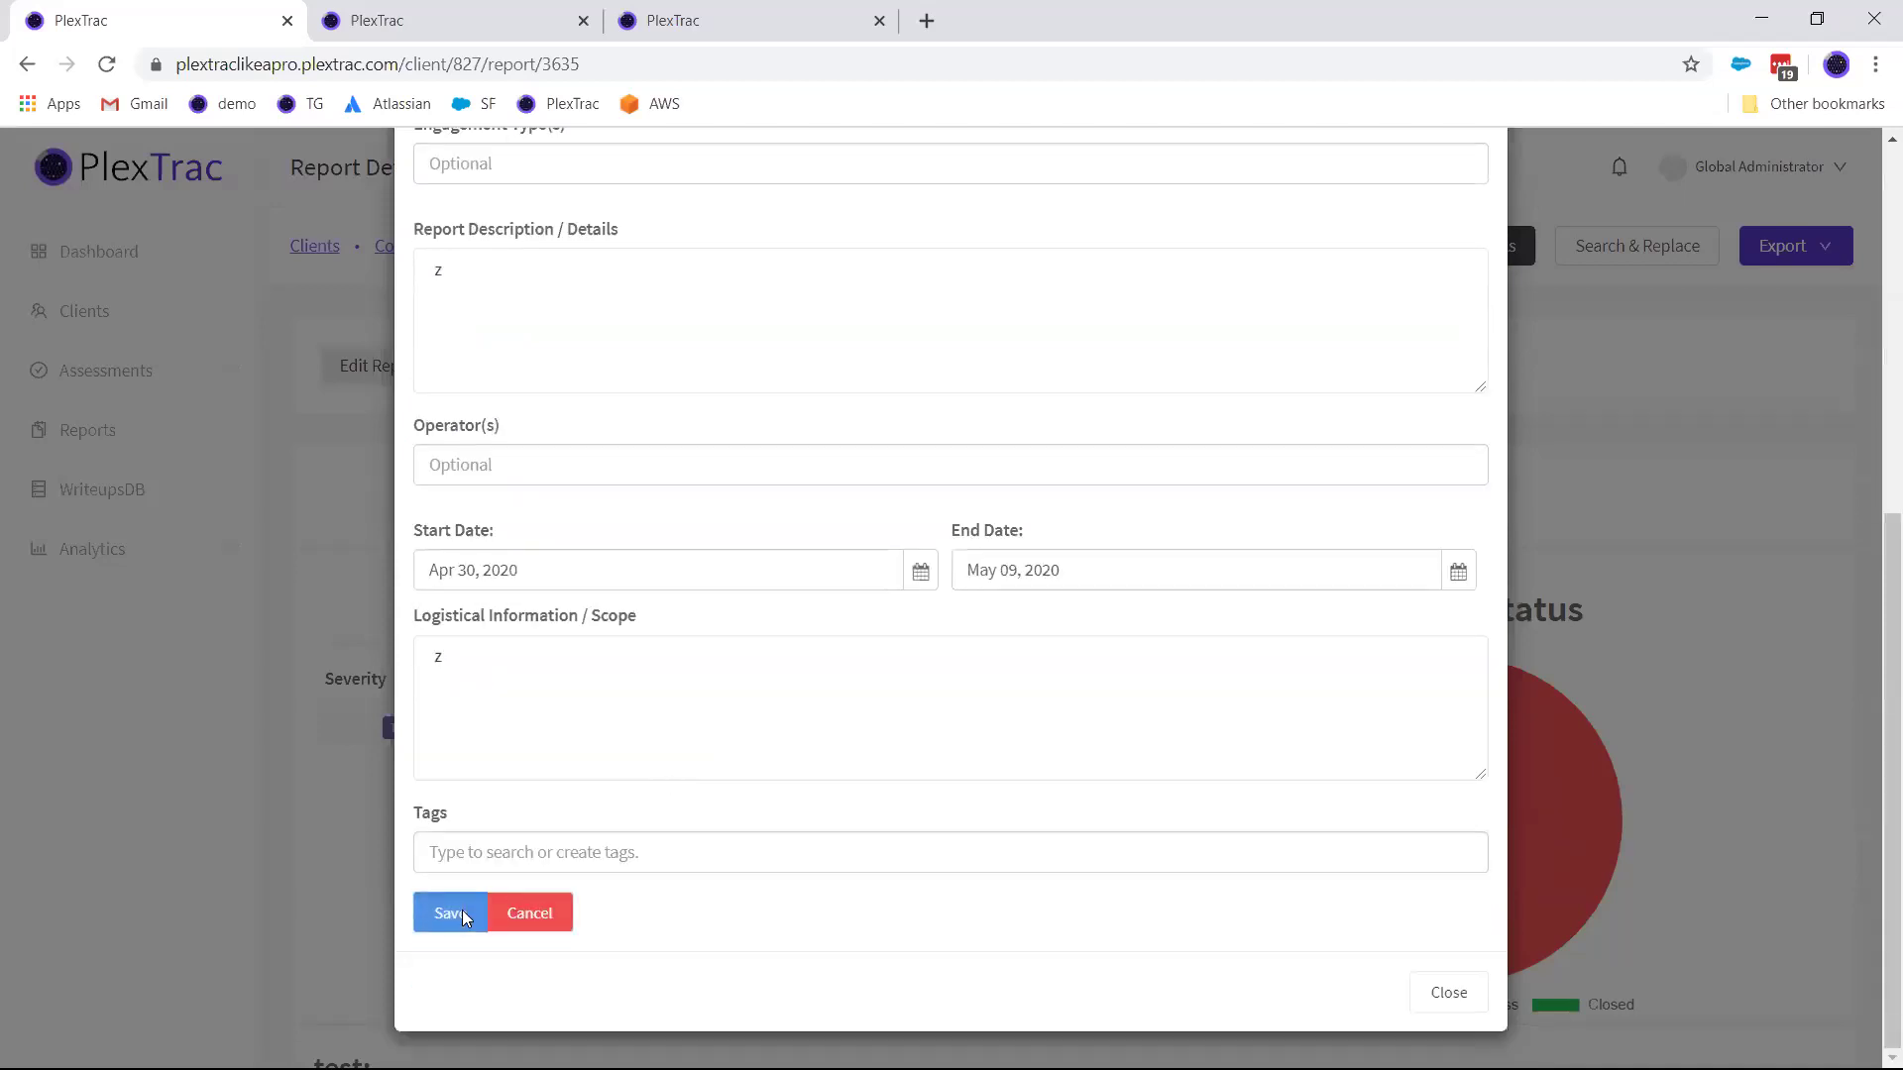
click(461, 911)
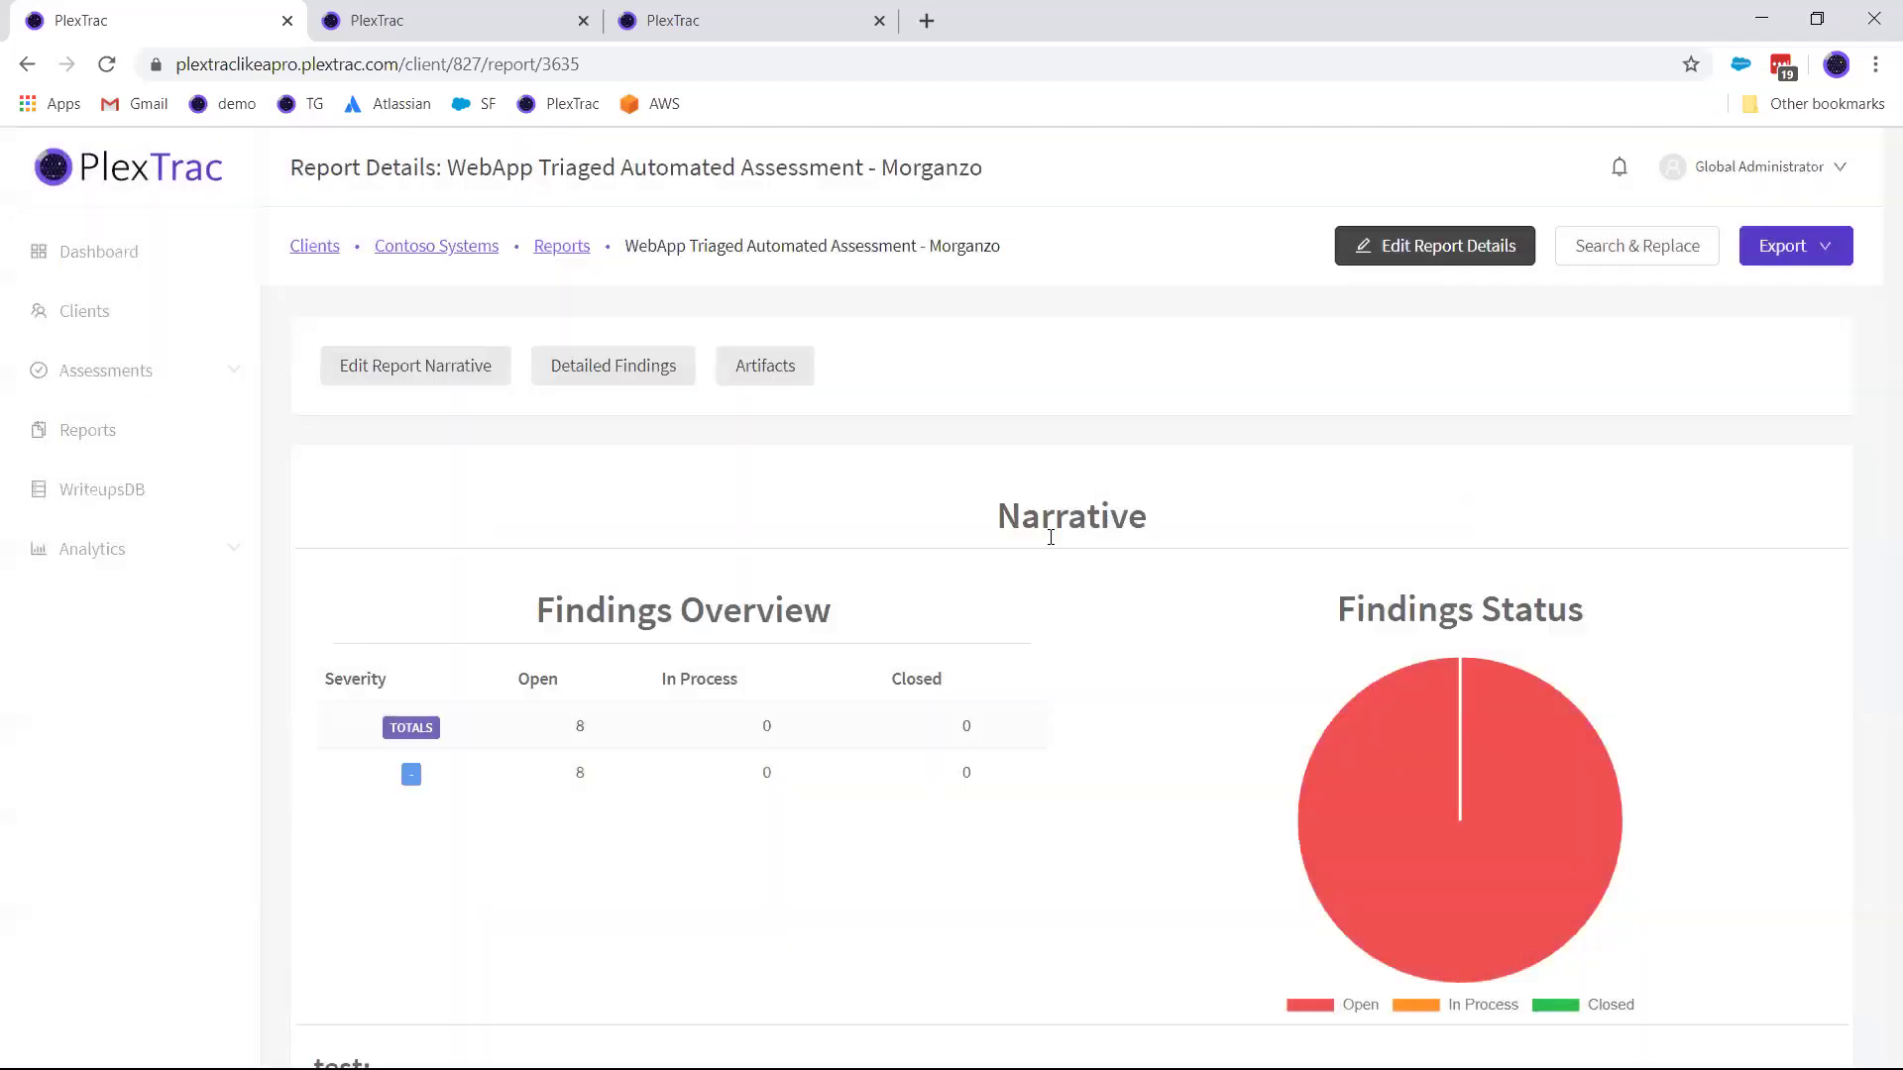
click(582, 382)
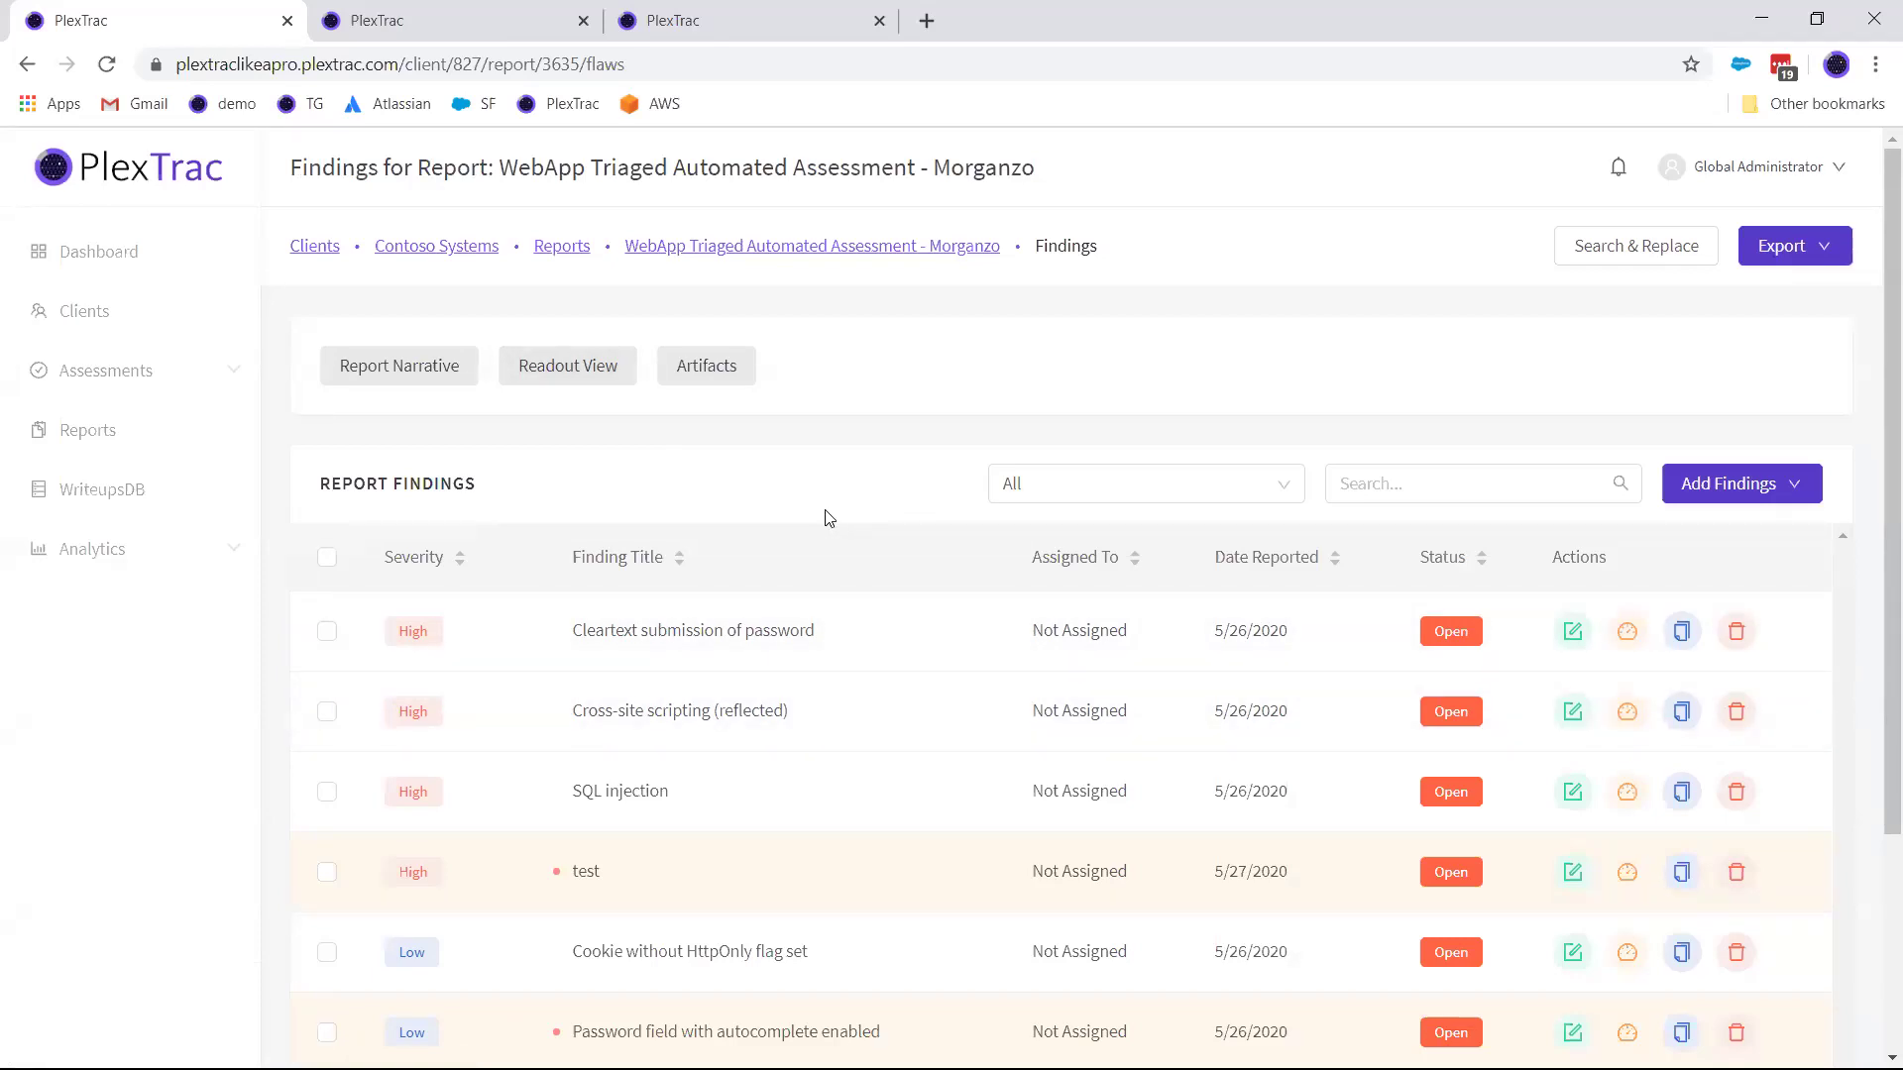
In the analyst's session, open Contoso Systems' reports from the Clients list
click(510, 38)
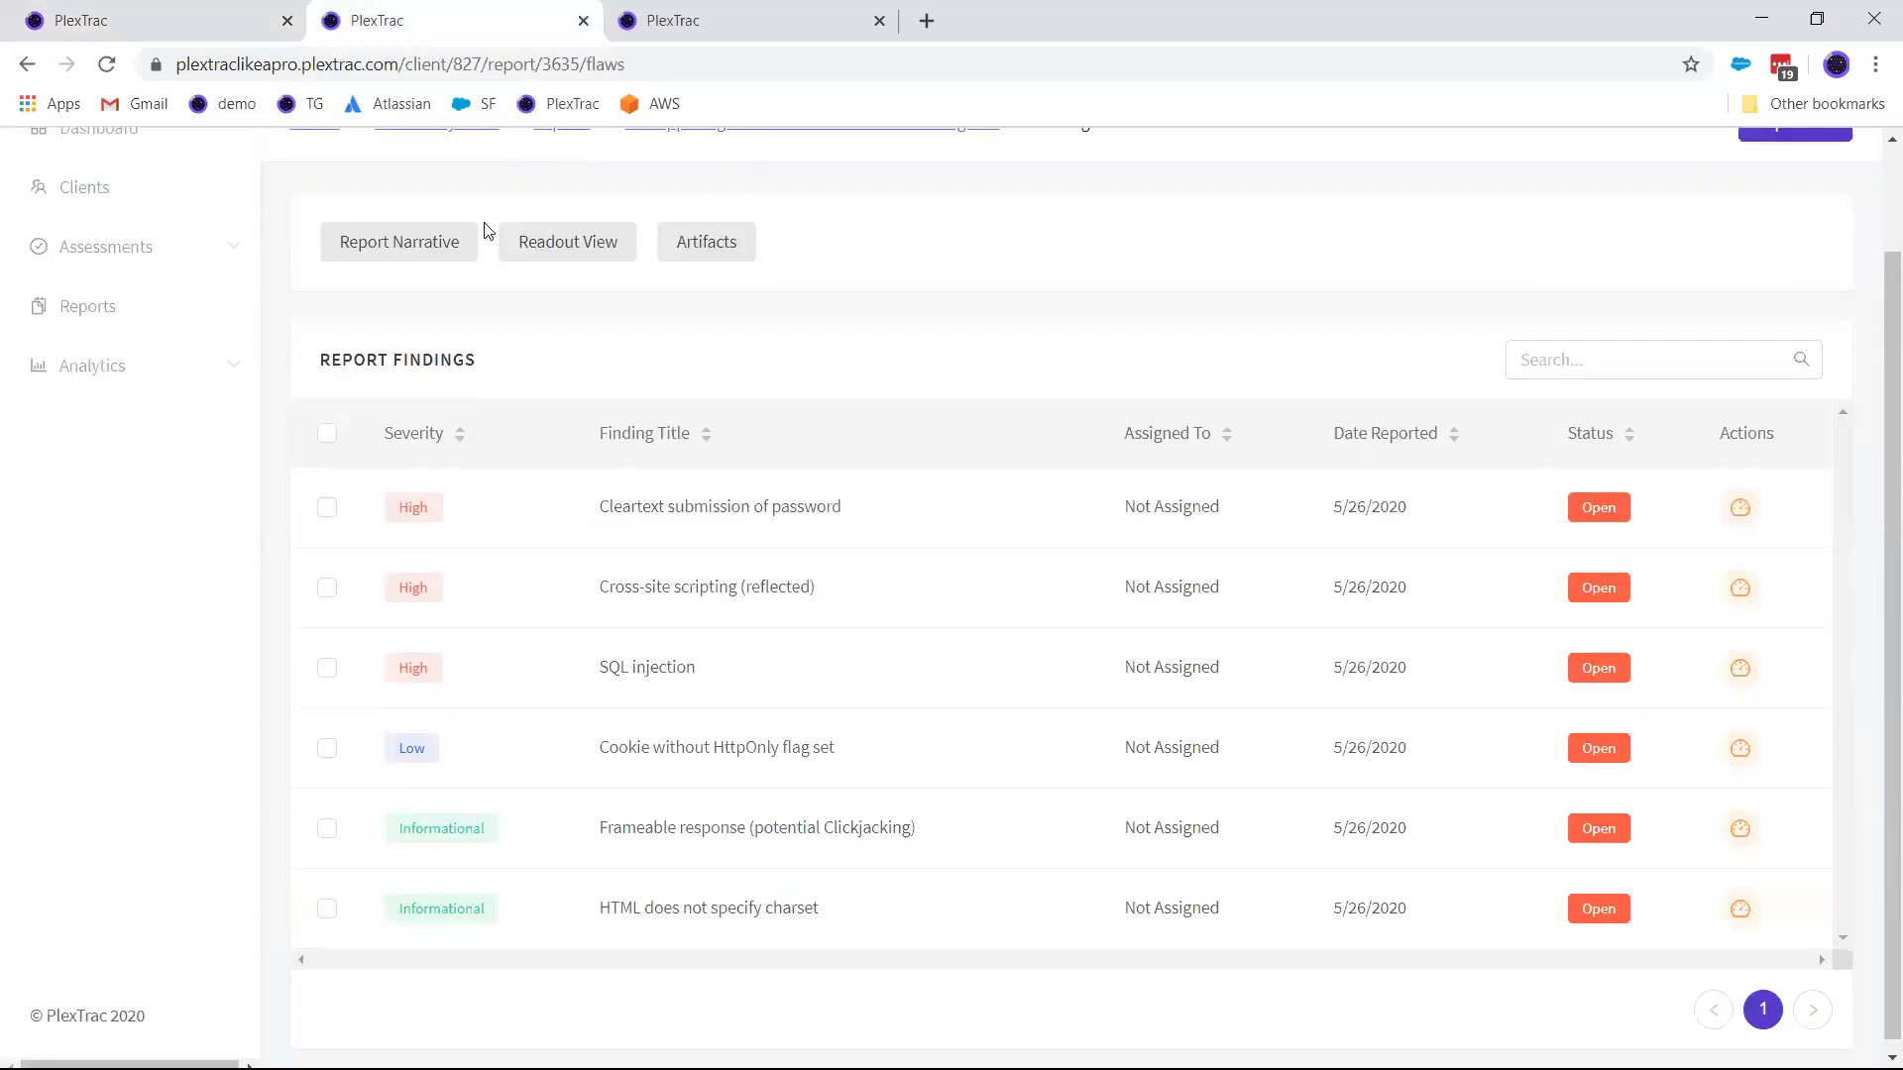
scroll(441, 295, up, 2)
click(117, 311)
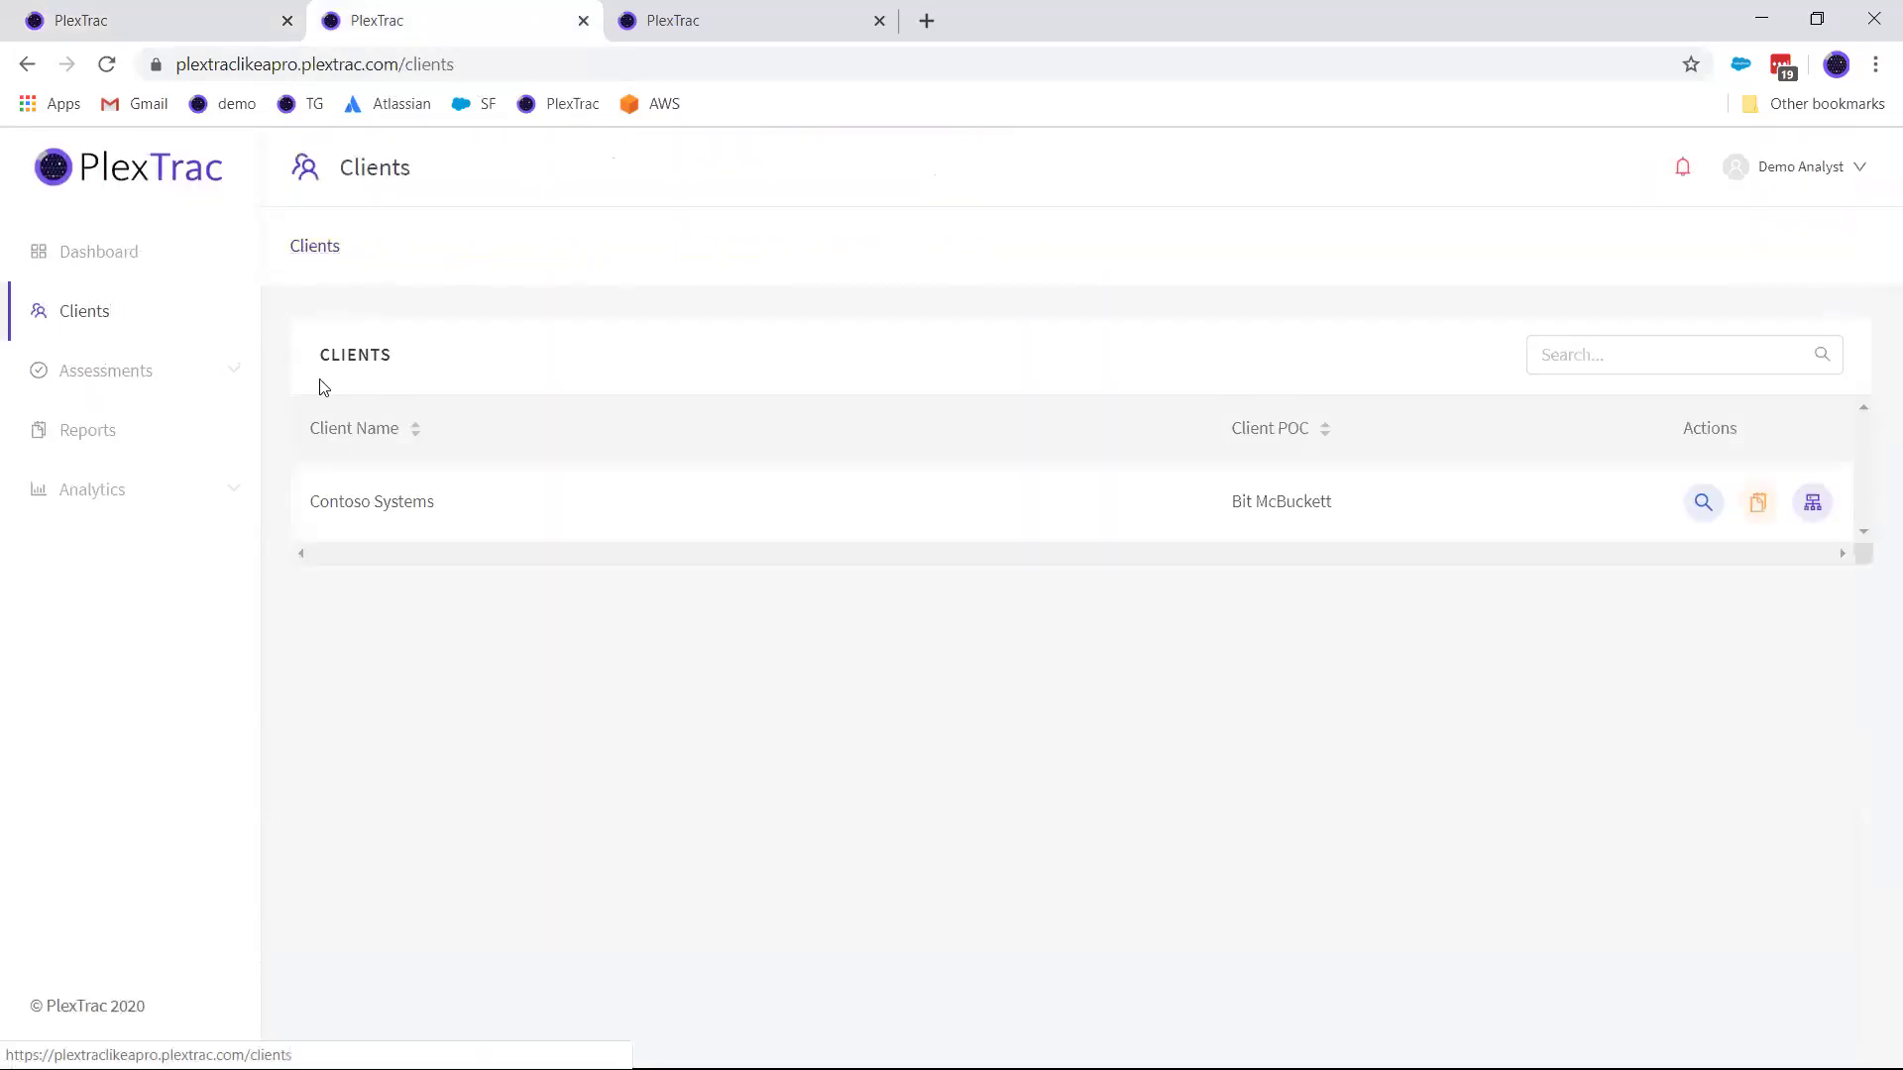
click(432, 500)
scroll(672, 555, down, 3)
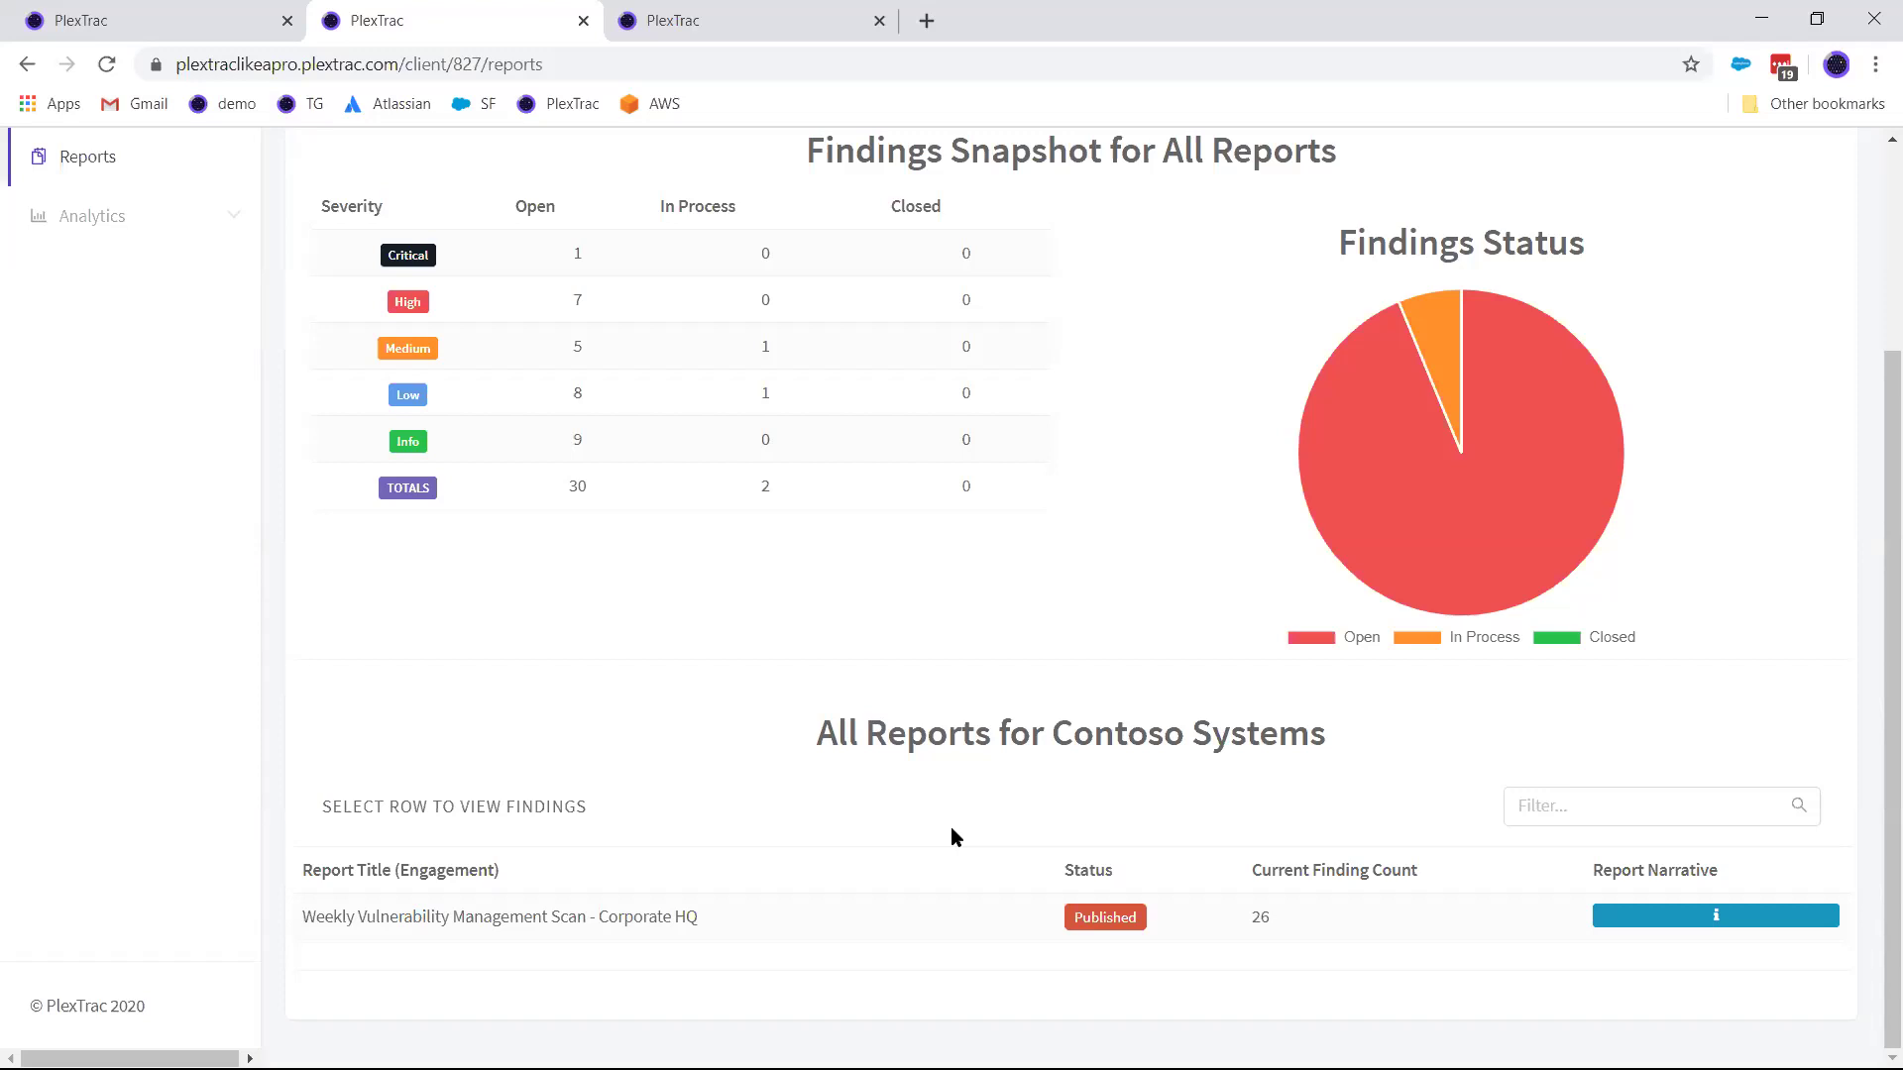
scroll(950, 837, up, 3)
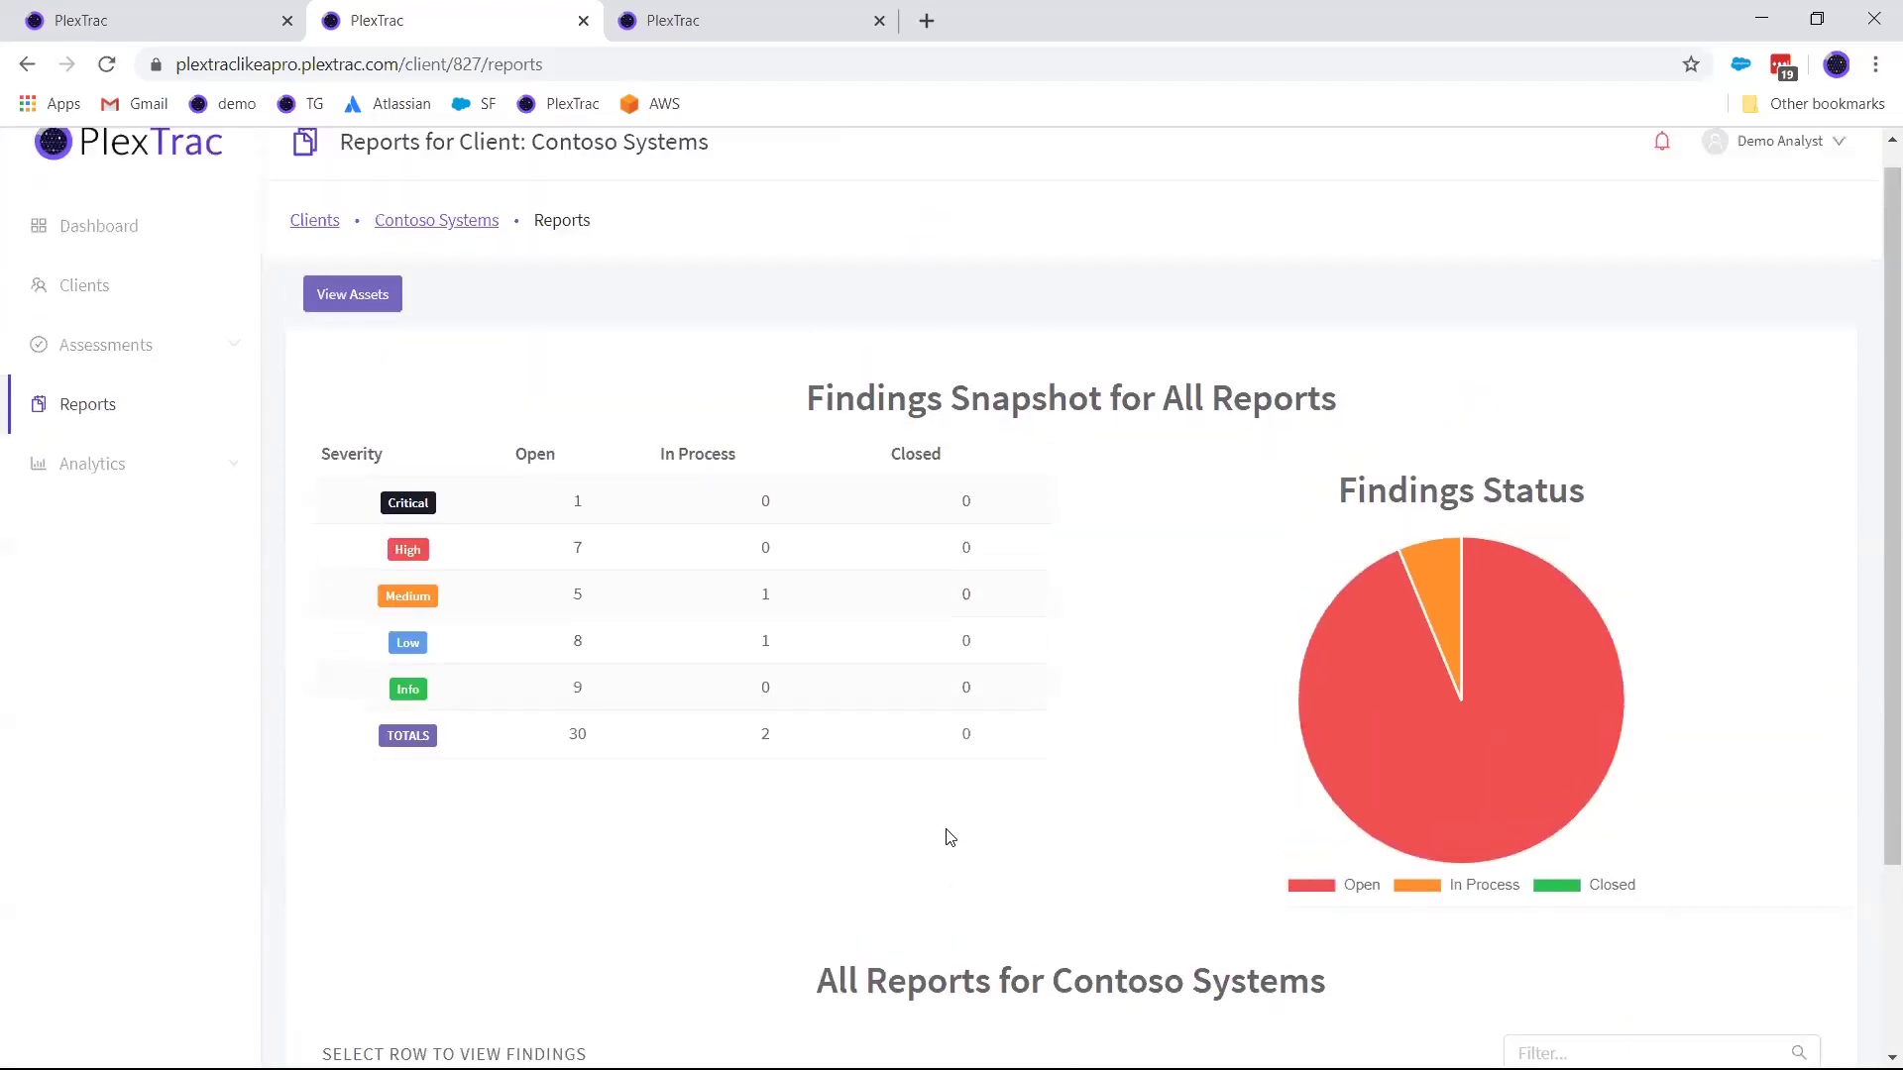
scroll(949, 838, up, 1)
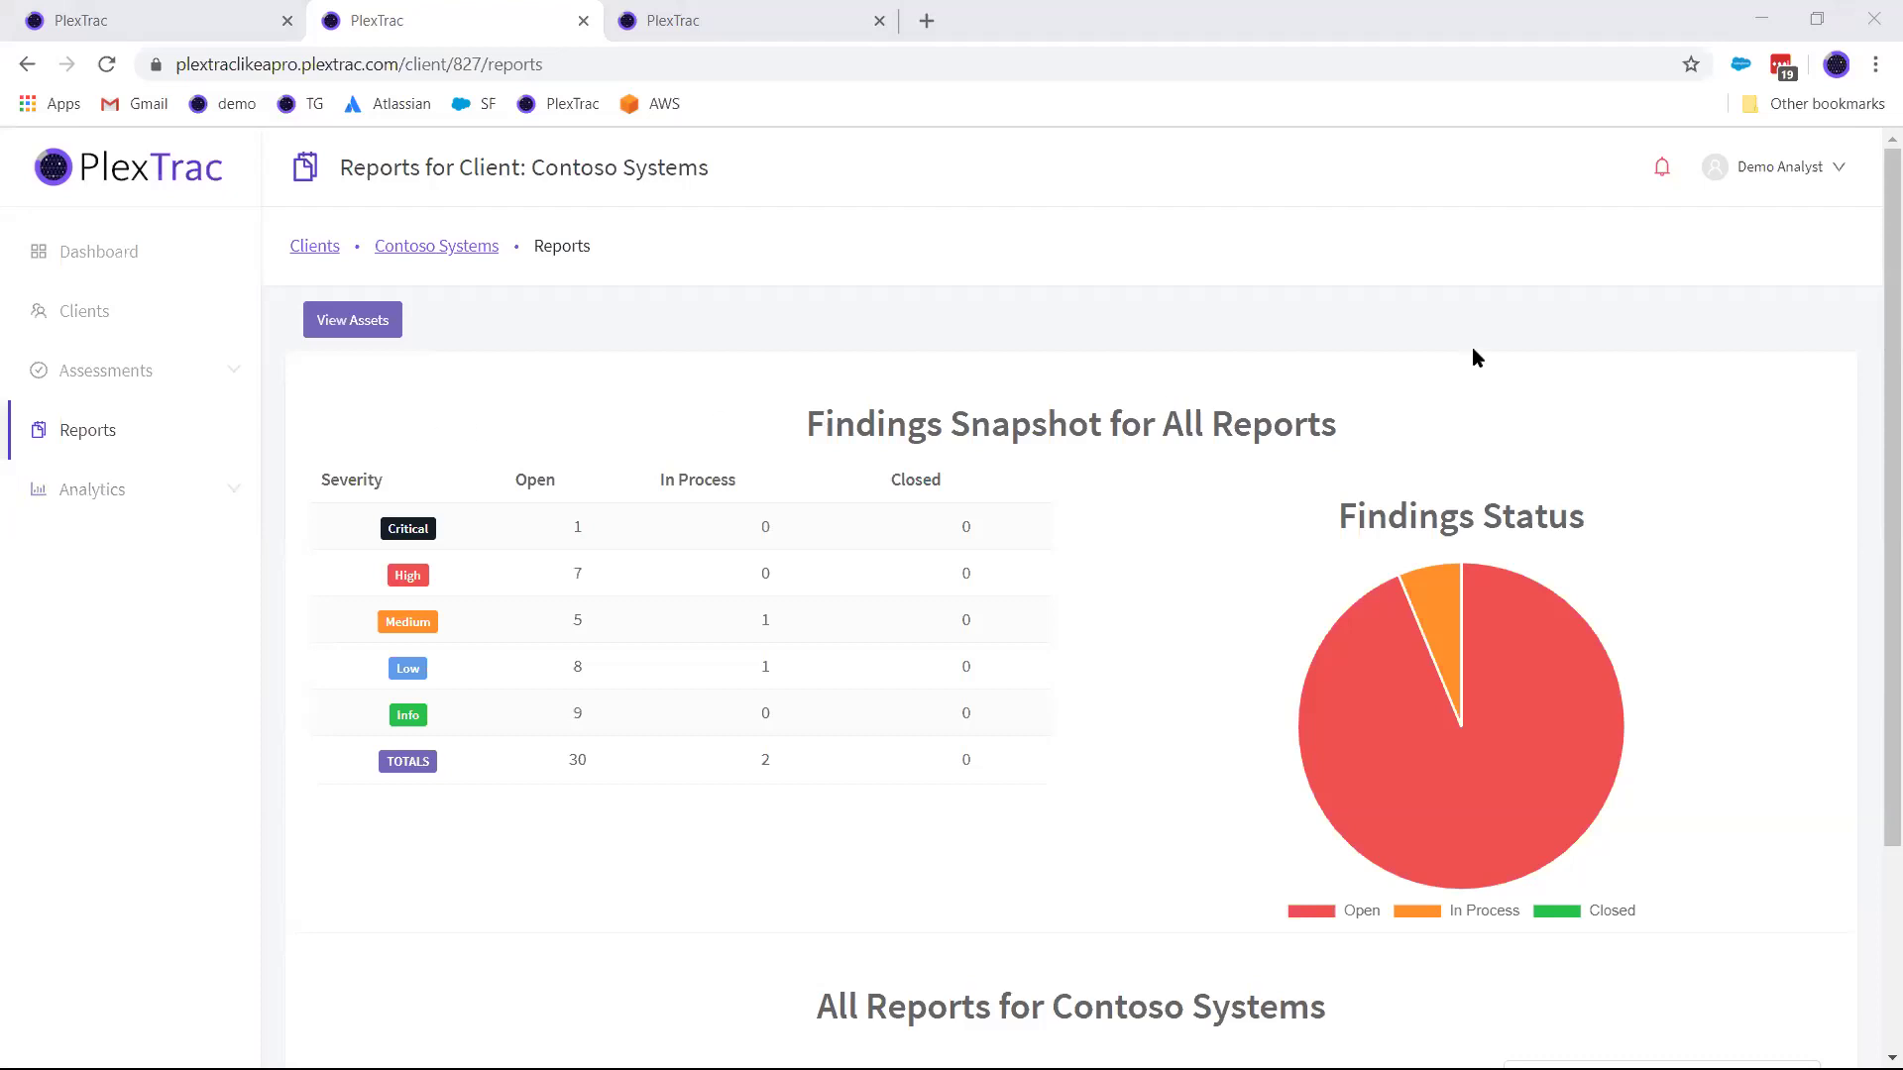
click(1764, 183)
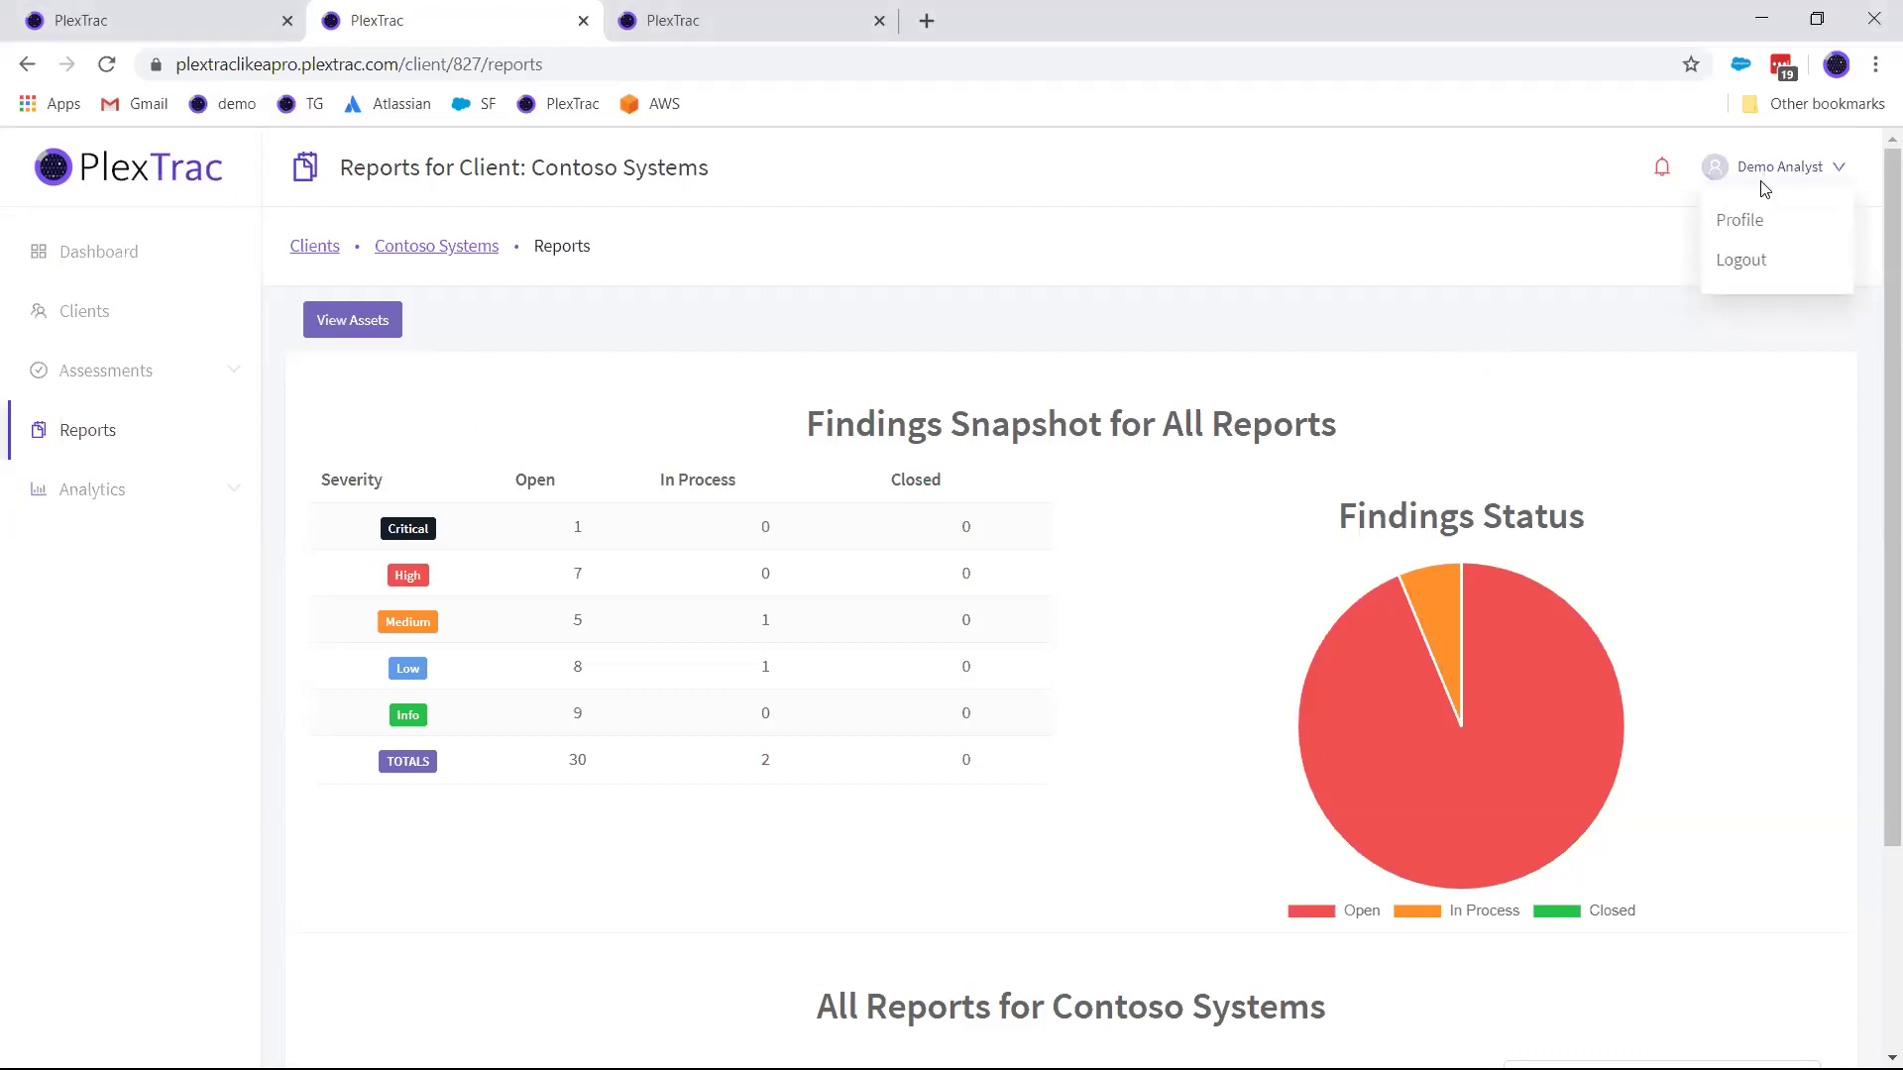
Switch off Finding Status Changed emails in tenant Email Settings, then go to Holderness Marketing's reports
click(955, 204)
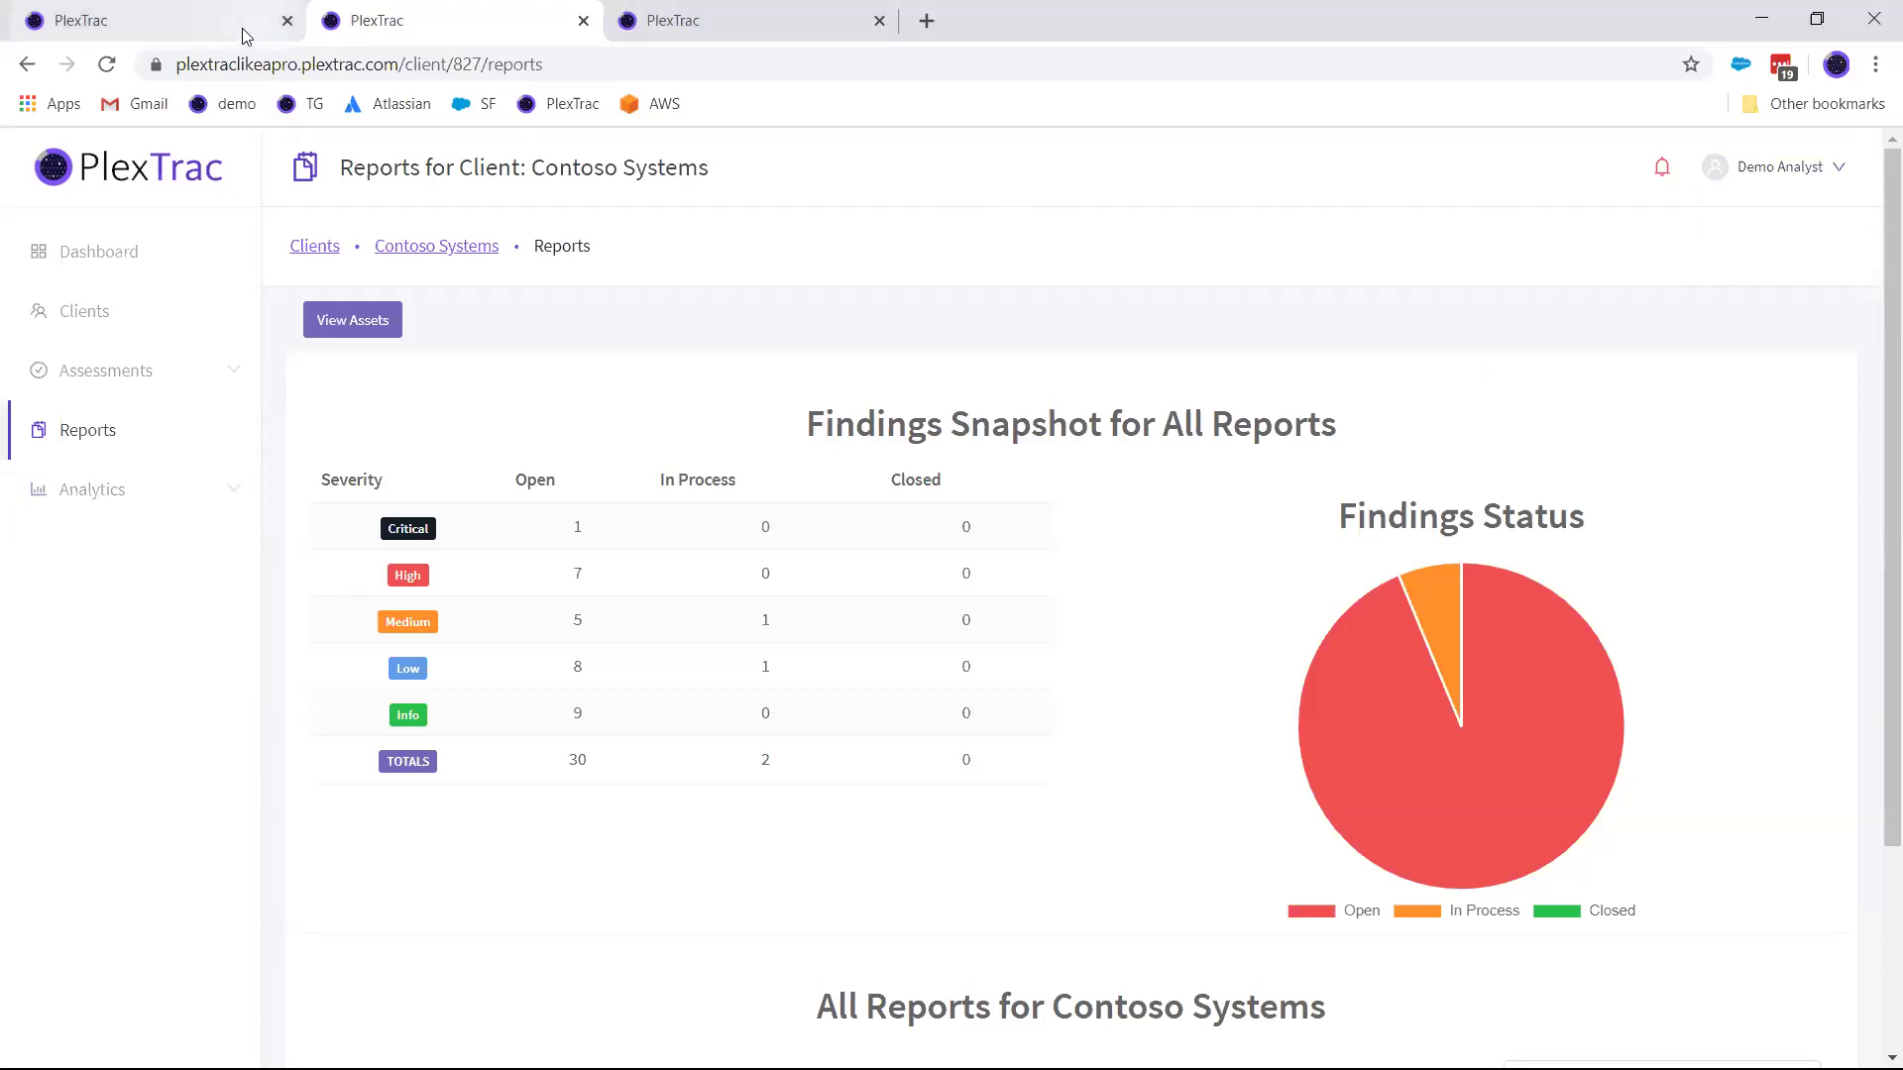
click(246, 36)
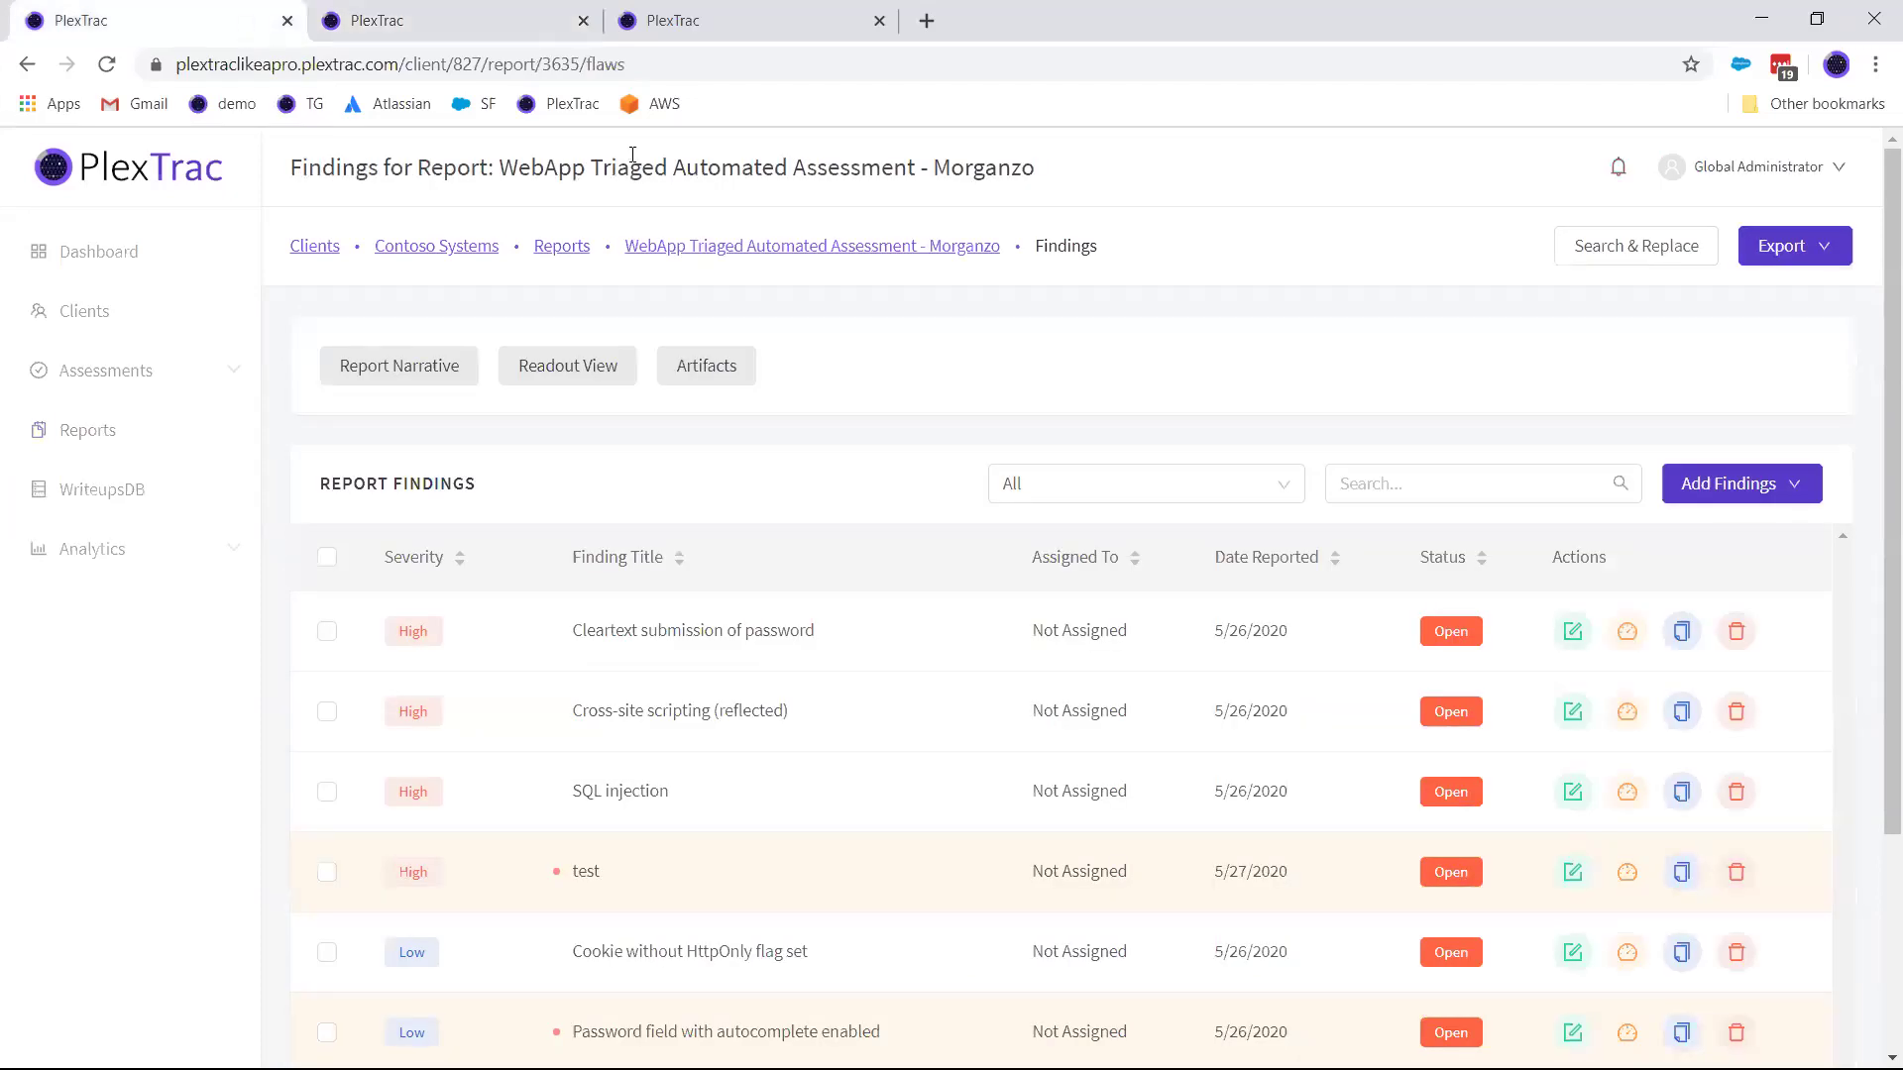
click(1715, 170)
click(1711, 257)
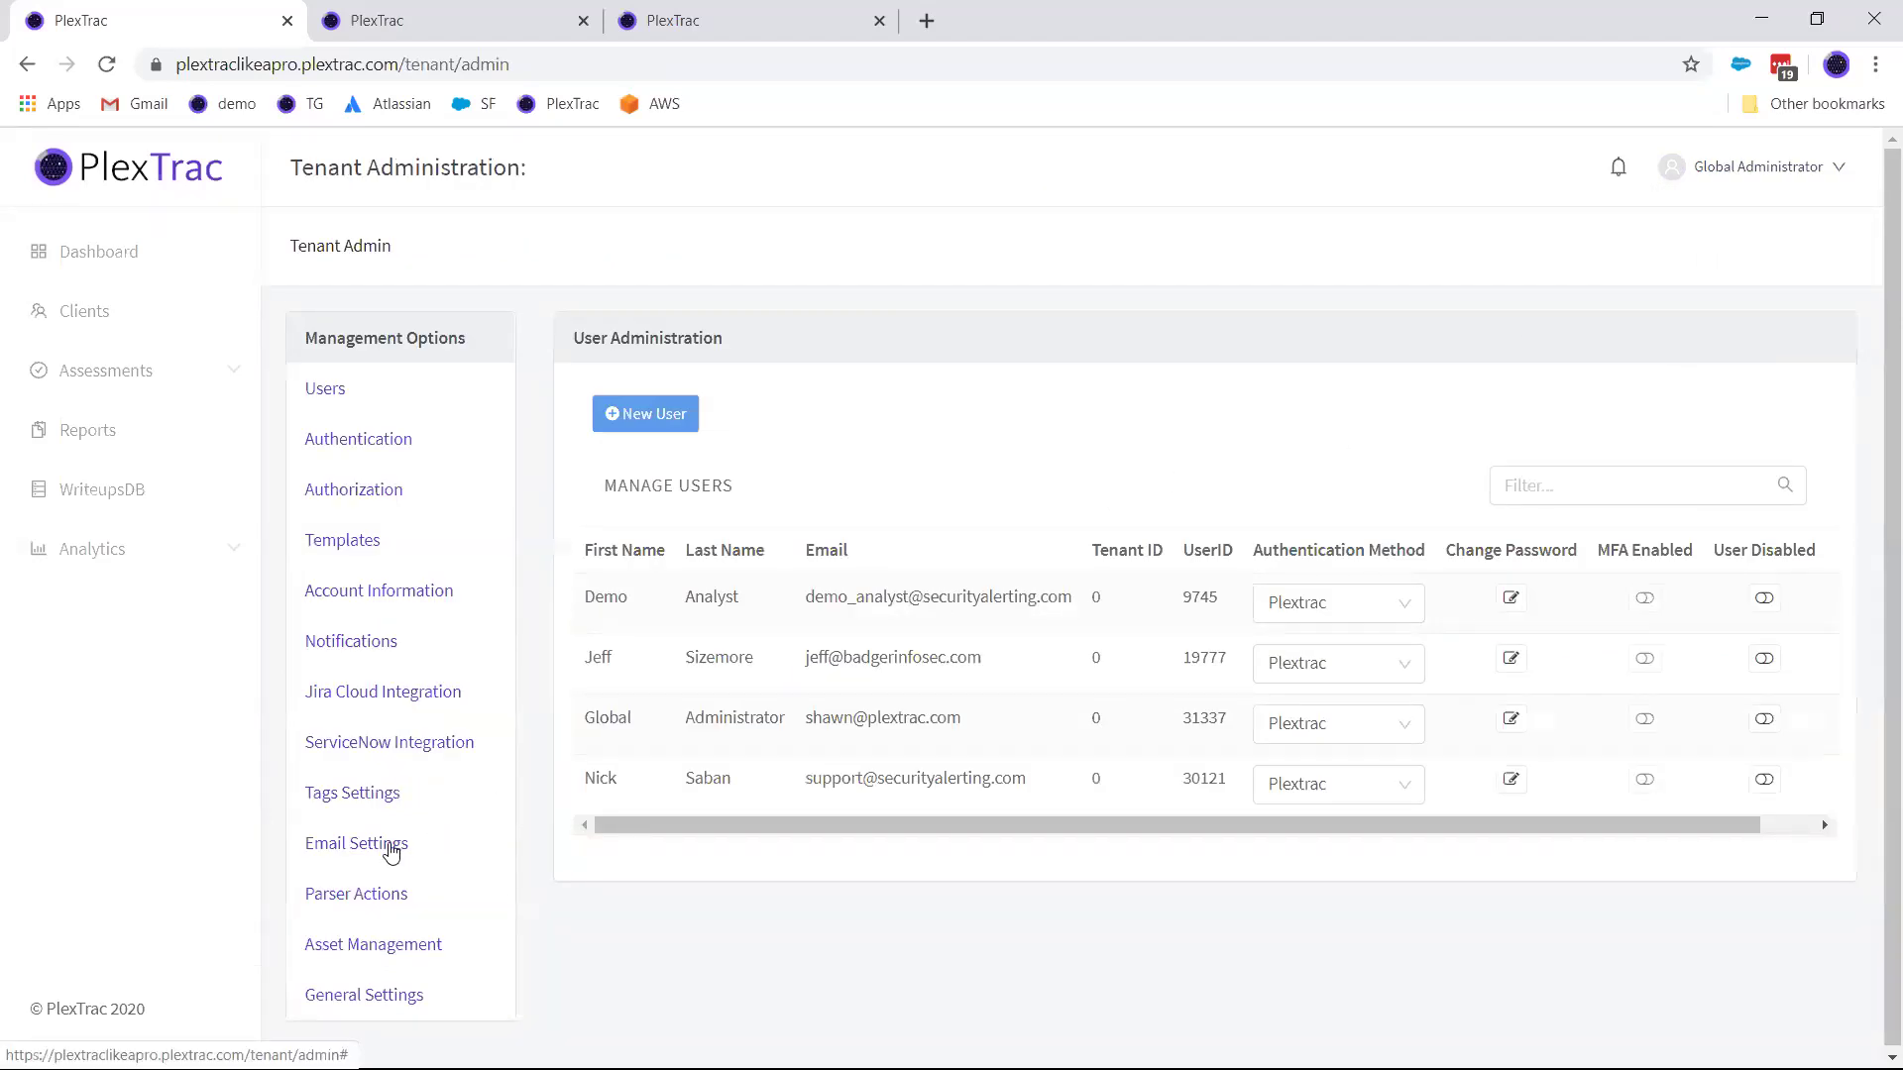
click(391, 850)
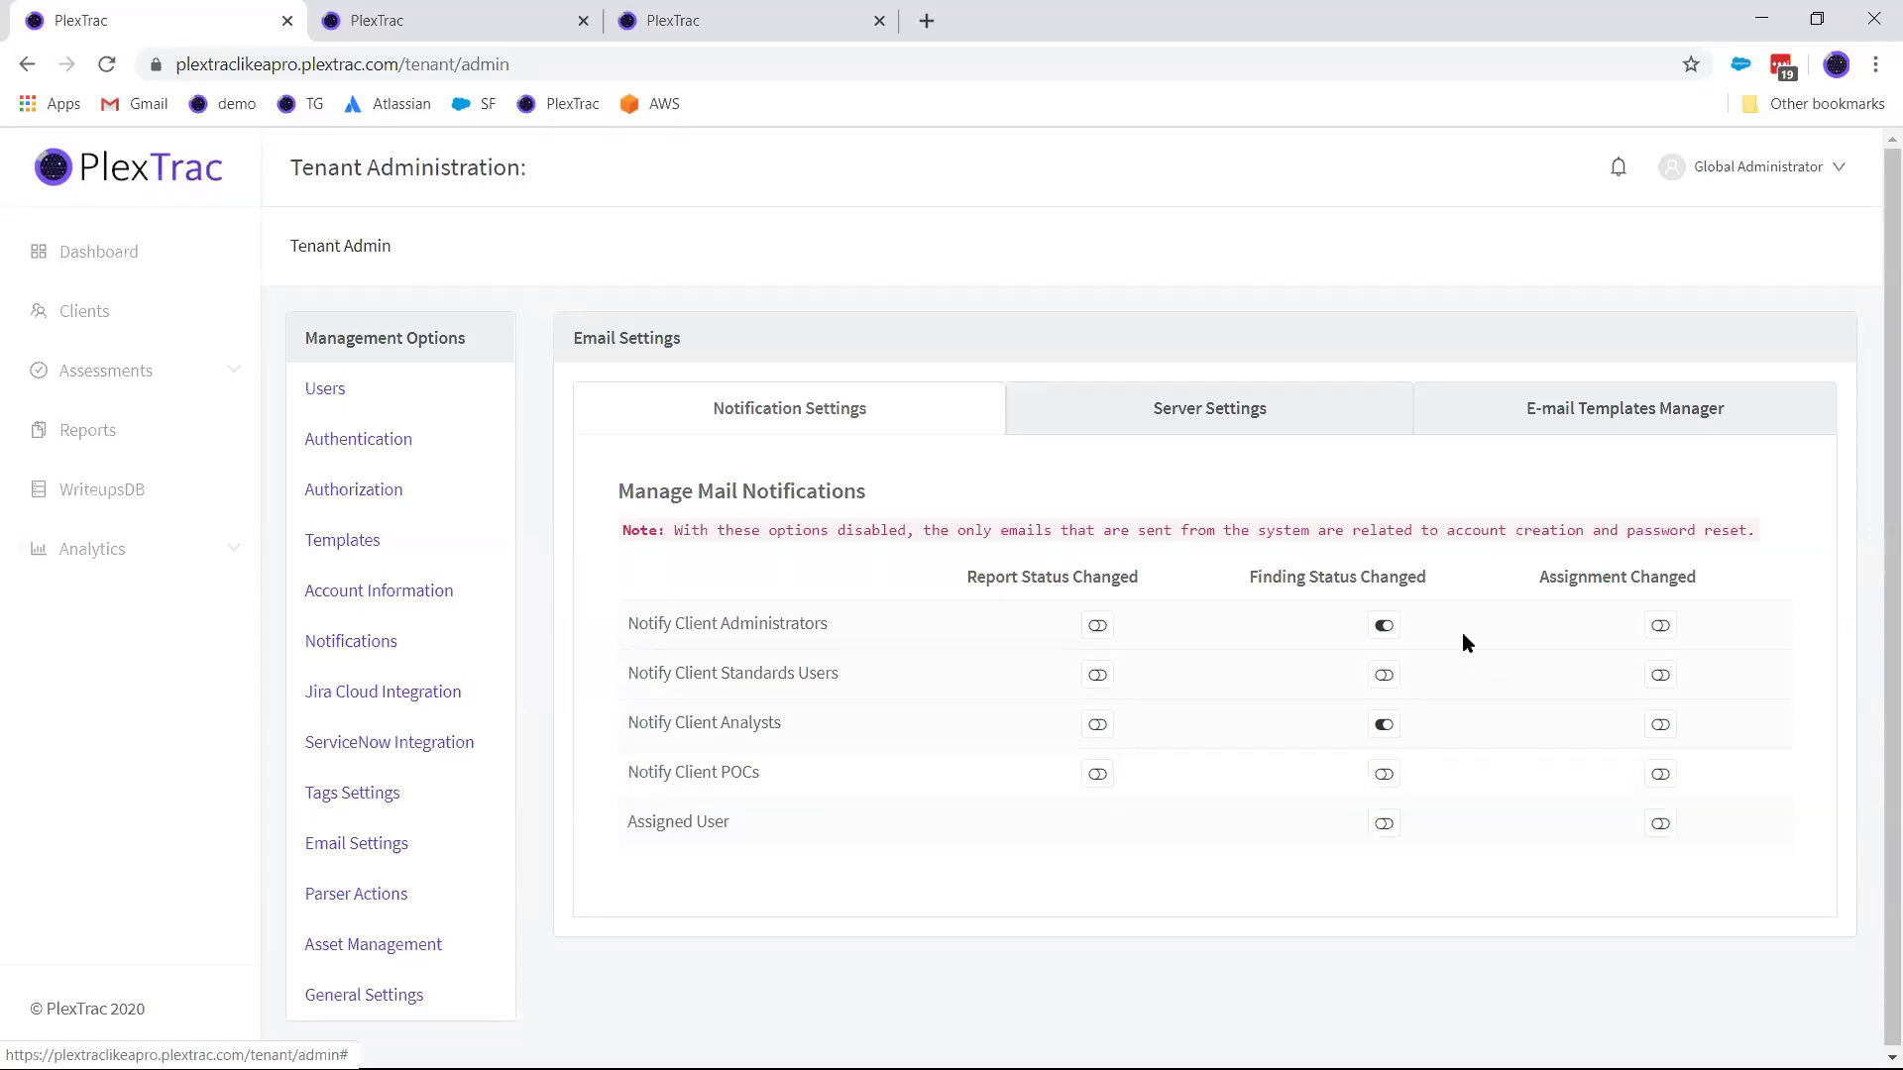
click(1387, 726)
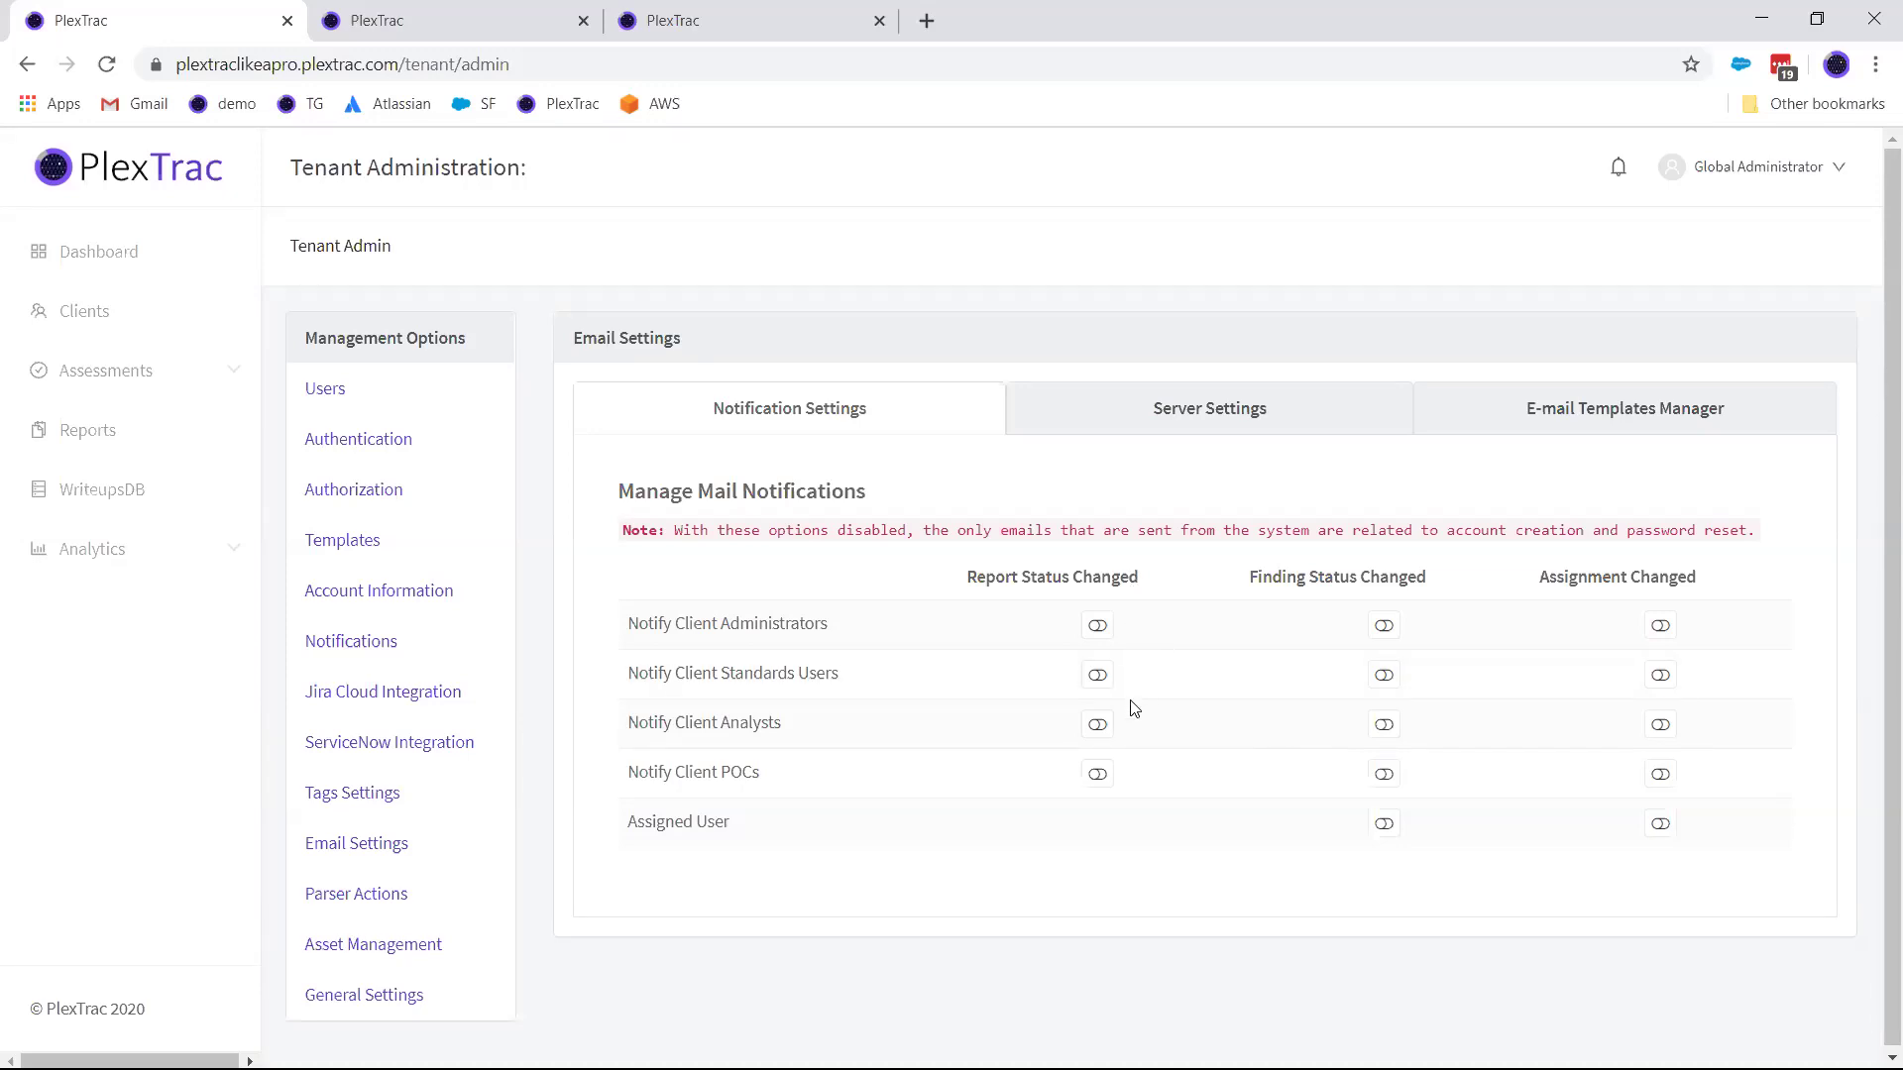
click(822, 36)
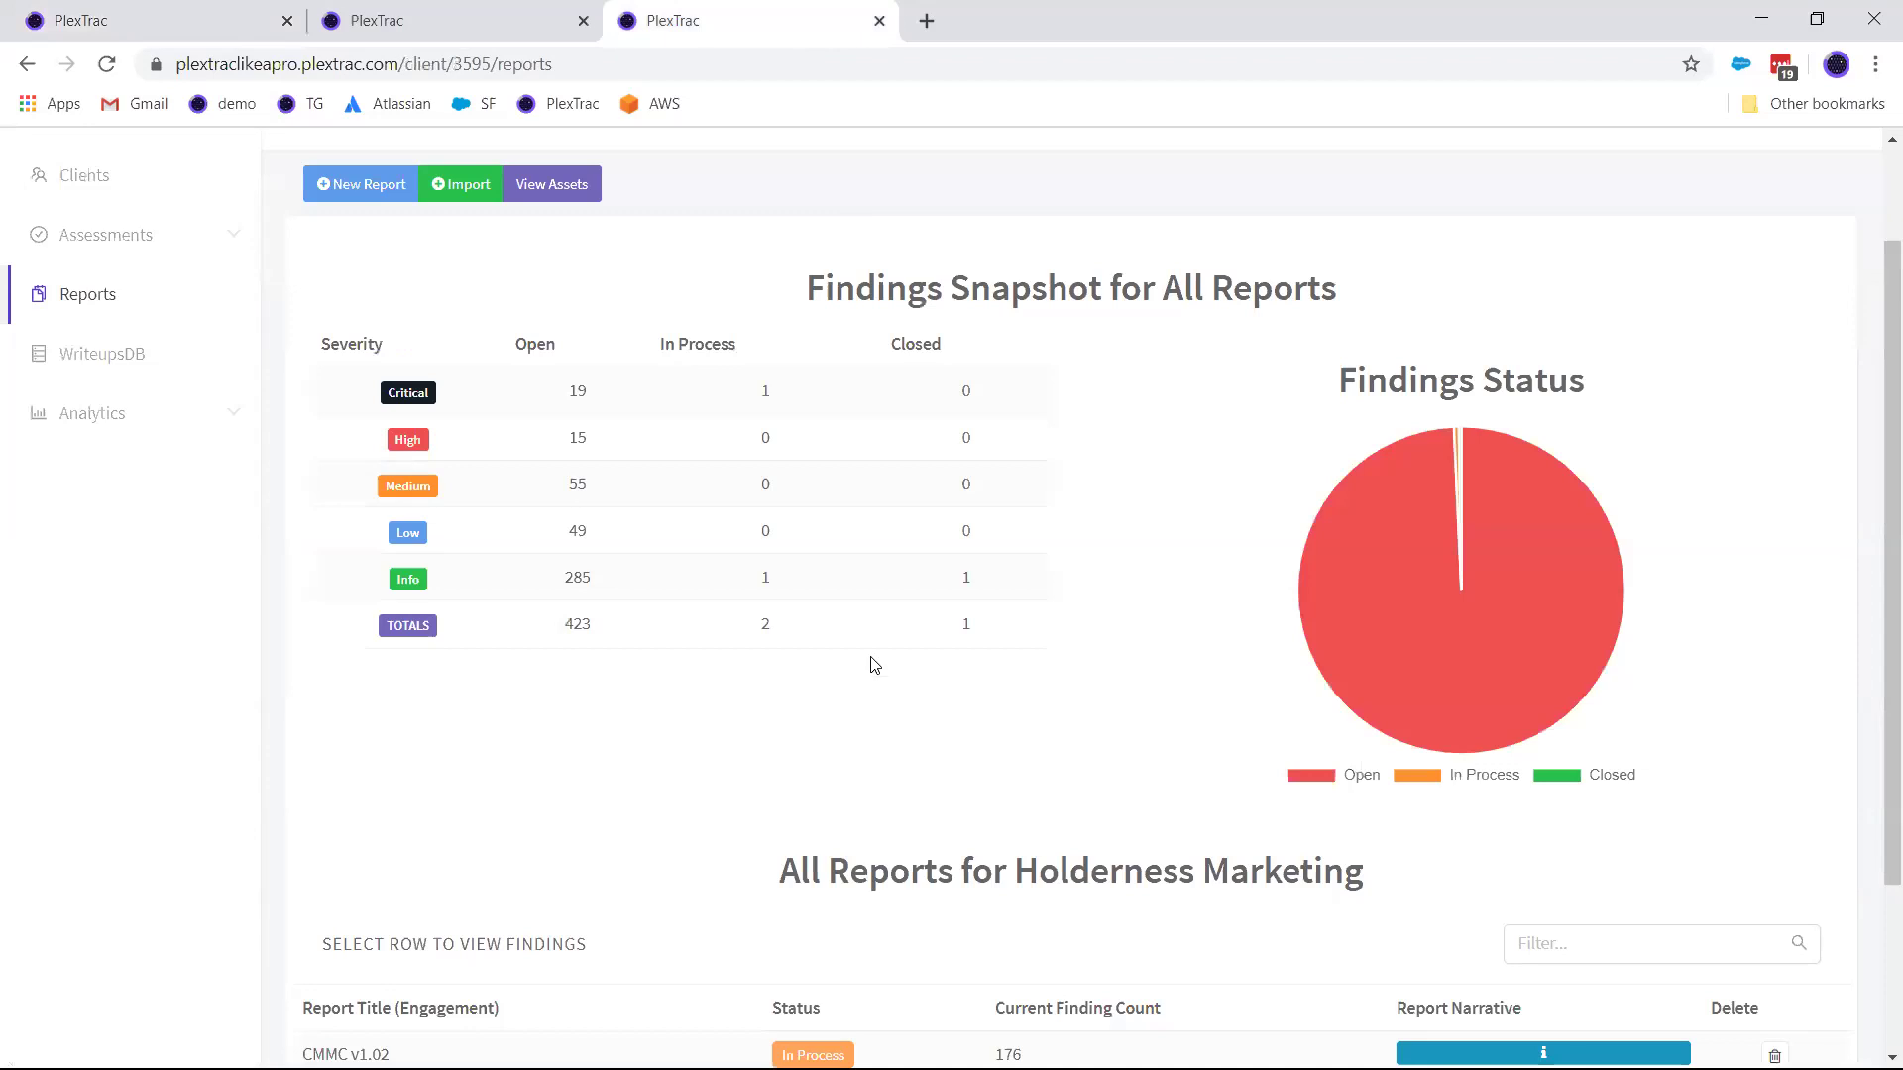
Open the Quarterly Nessus Scan report's findings and the Dropbear SSH finding's status tracker
scroll(872, 667, down, 5)
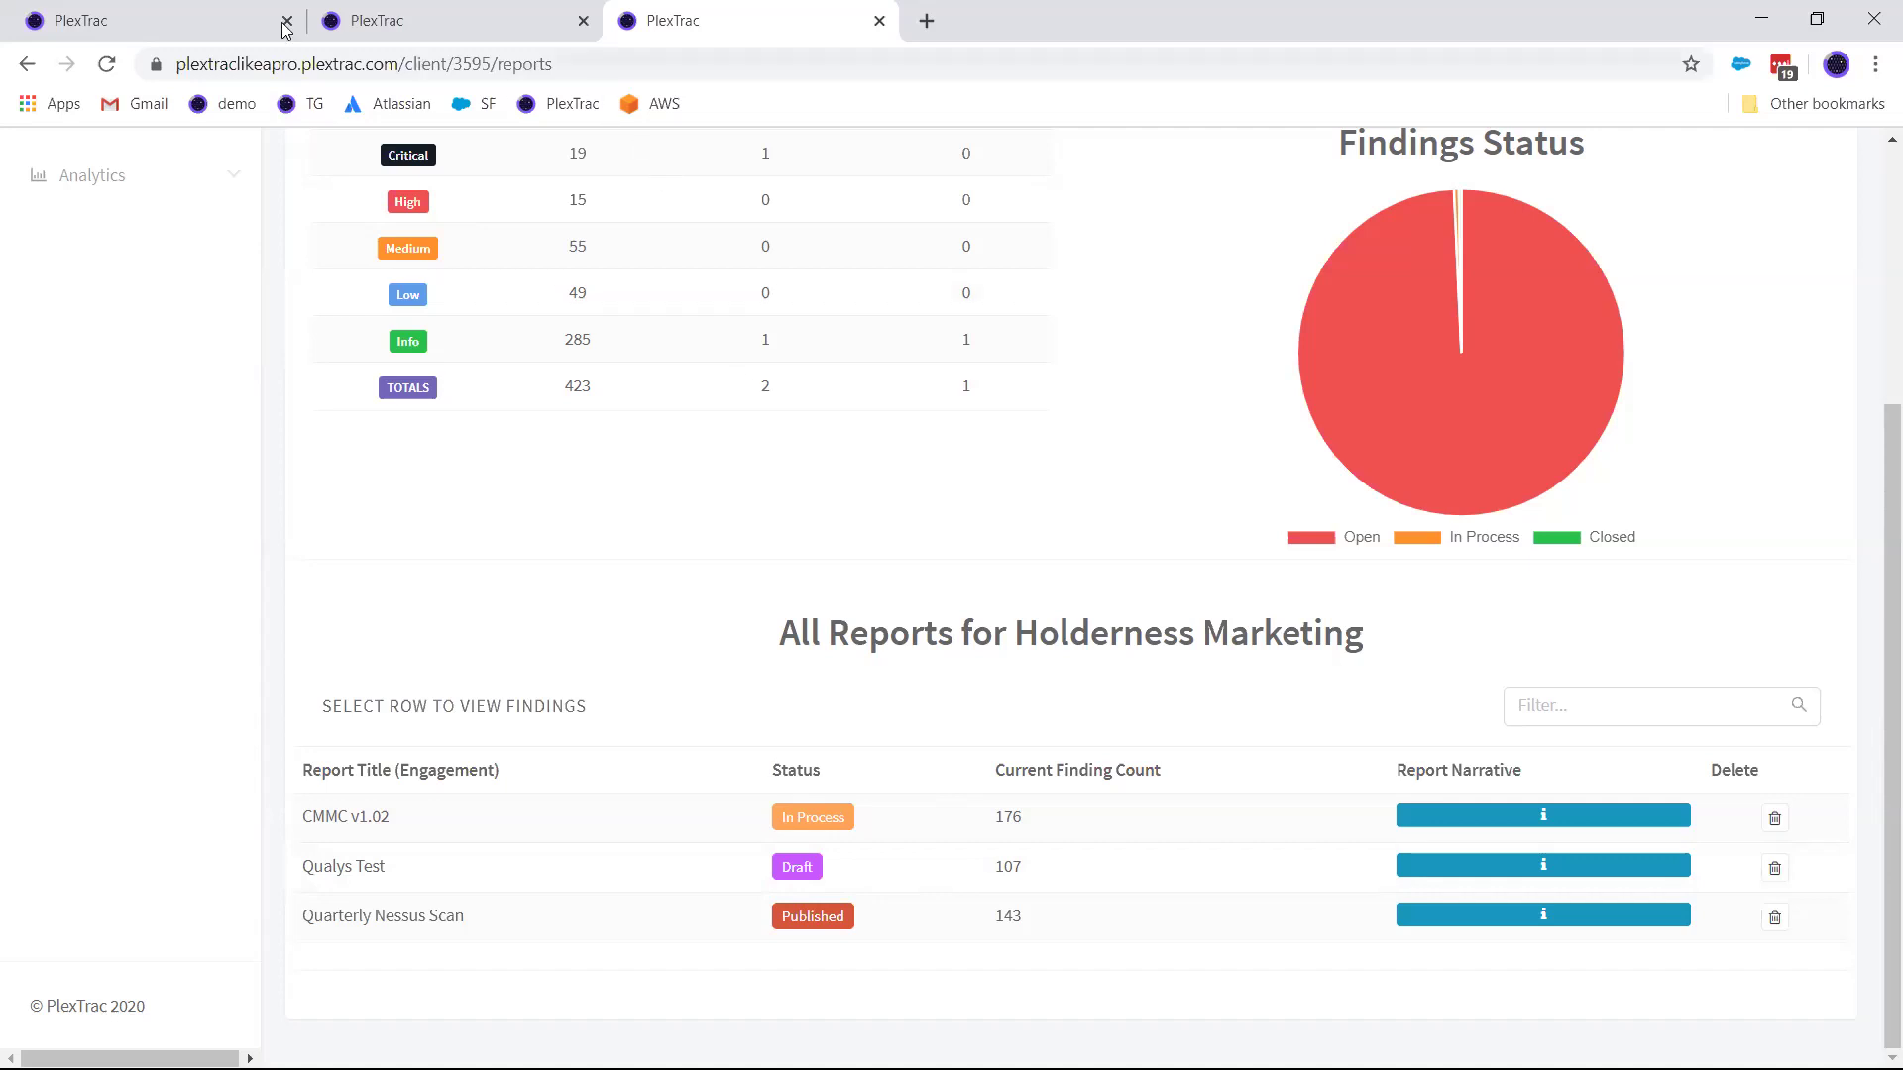
click(204, 25)
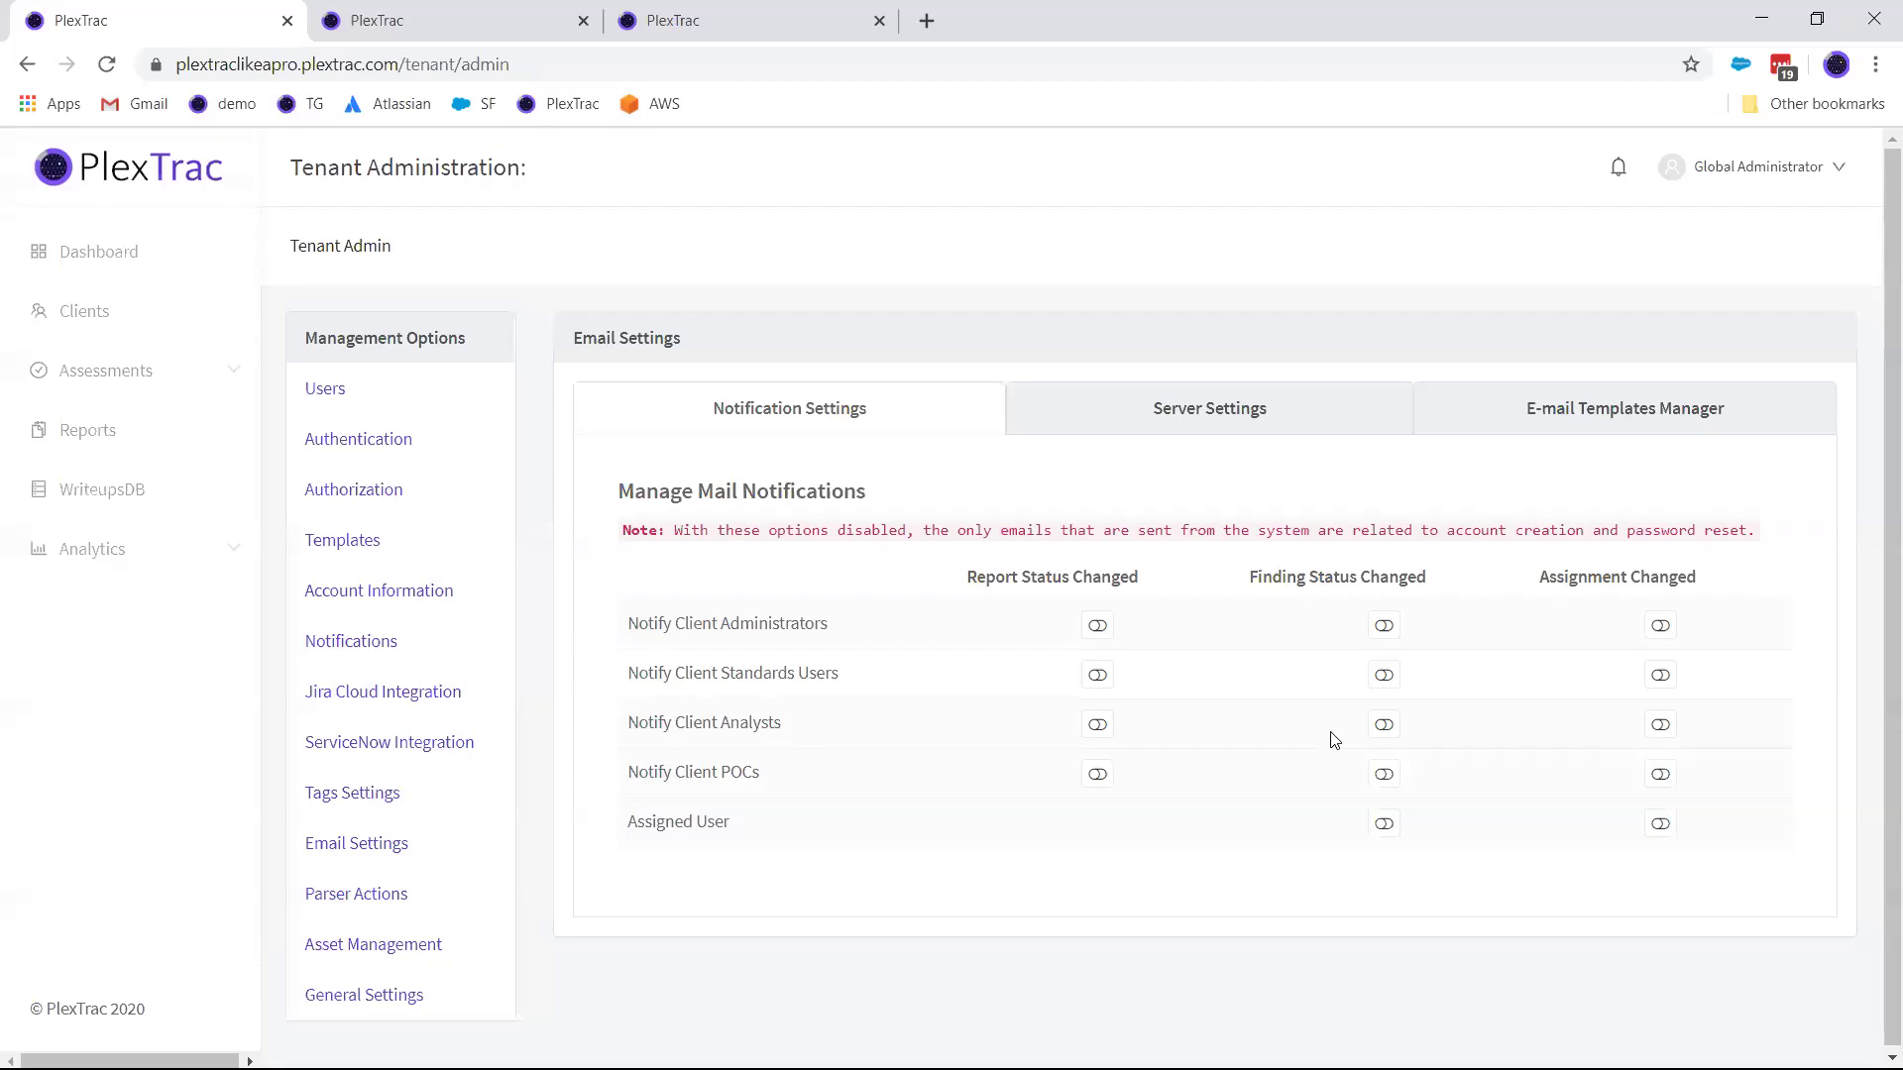
click(782, 32)
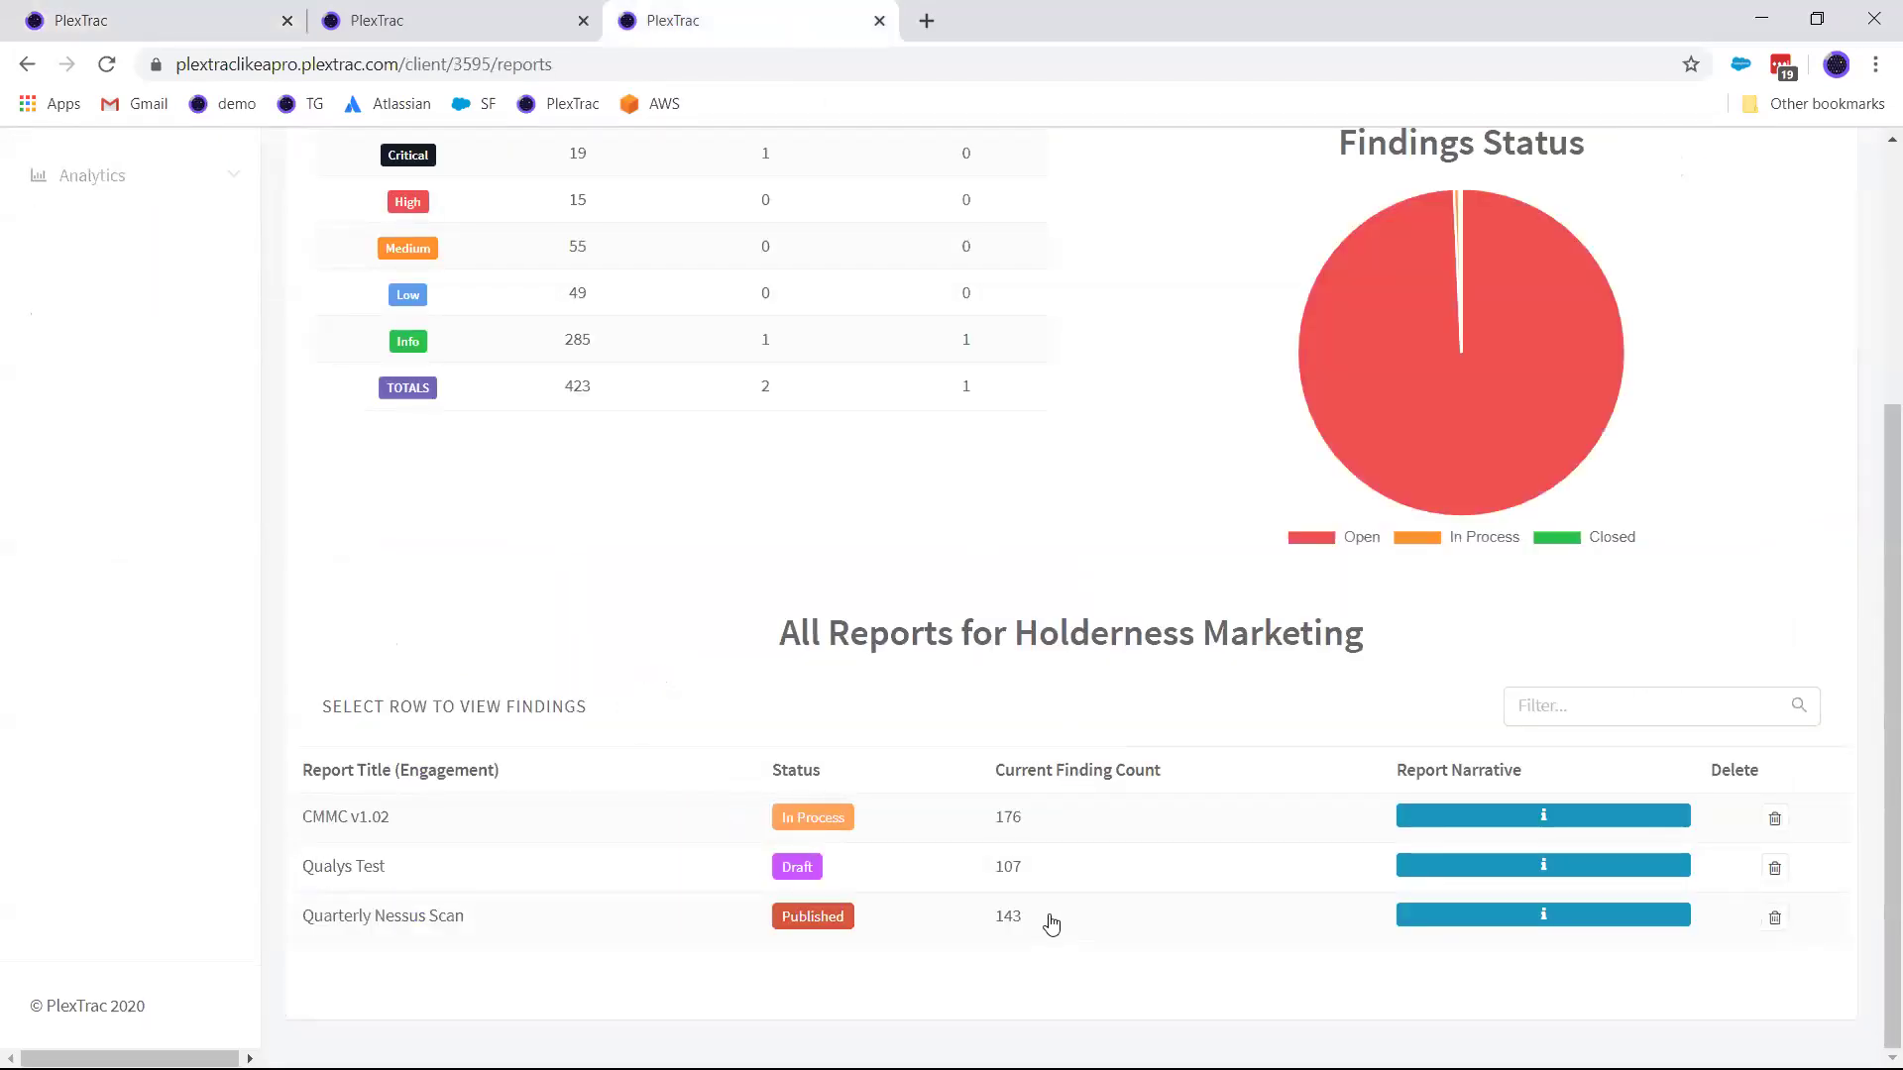
click(1049, 922)
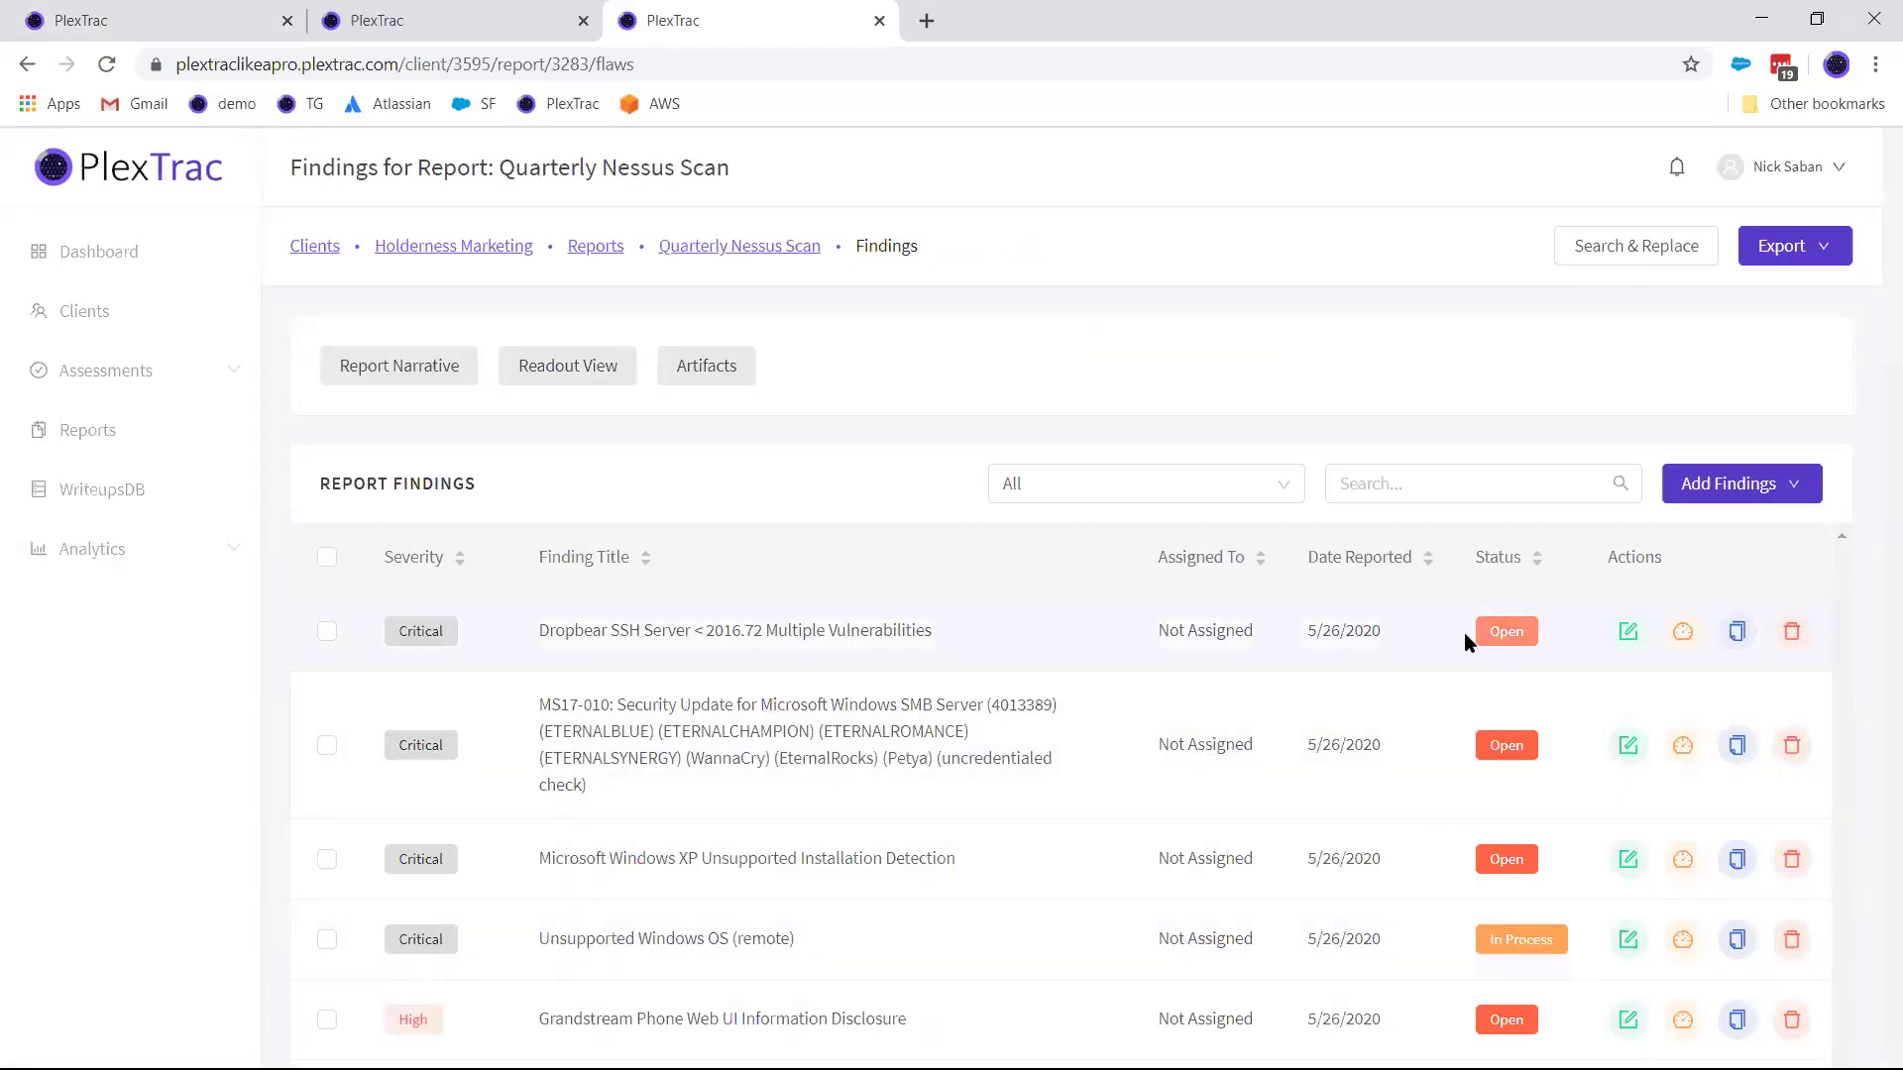
click(1497, 635)
Start a status update keeping the Dropbear finding Open, then cancel without saving
click(522, 401)
click(759, 357)
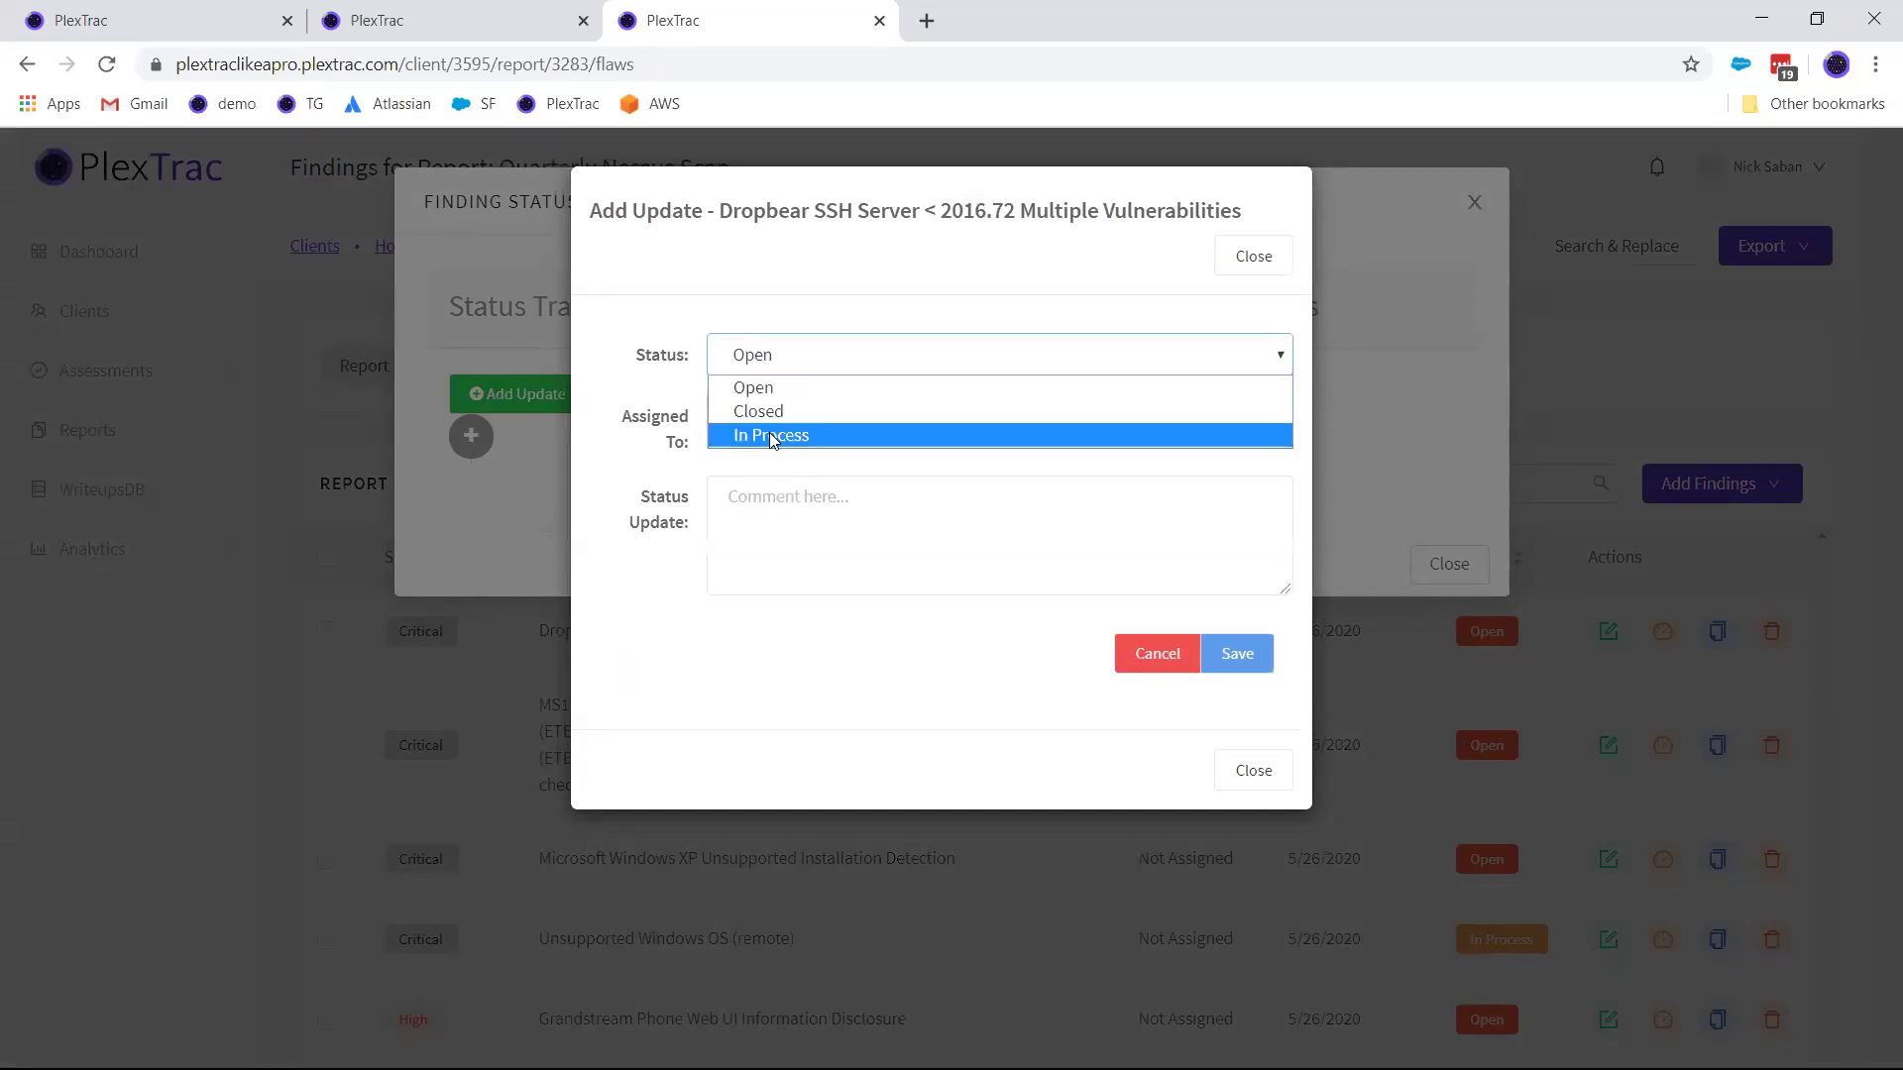
click(771, 396)
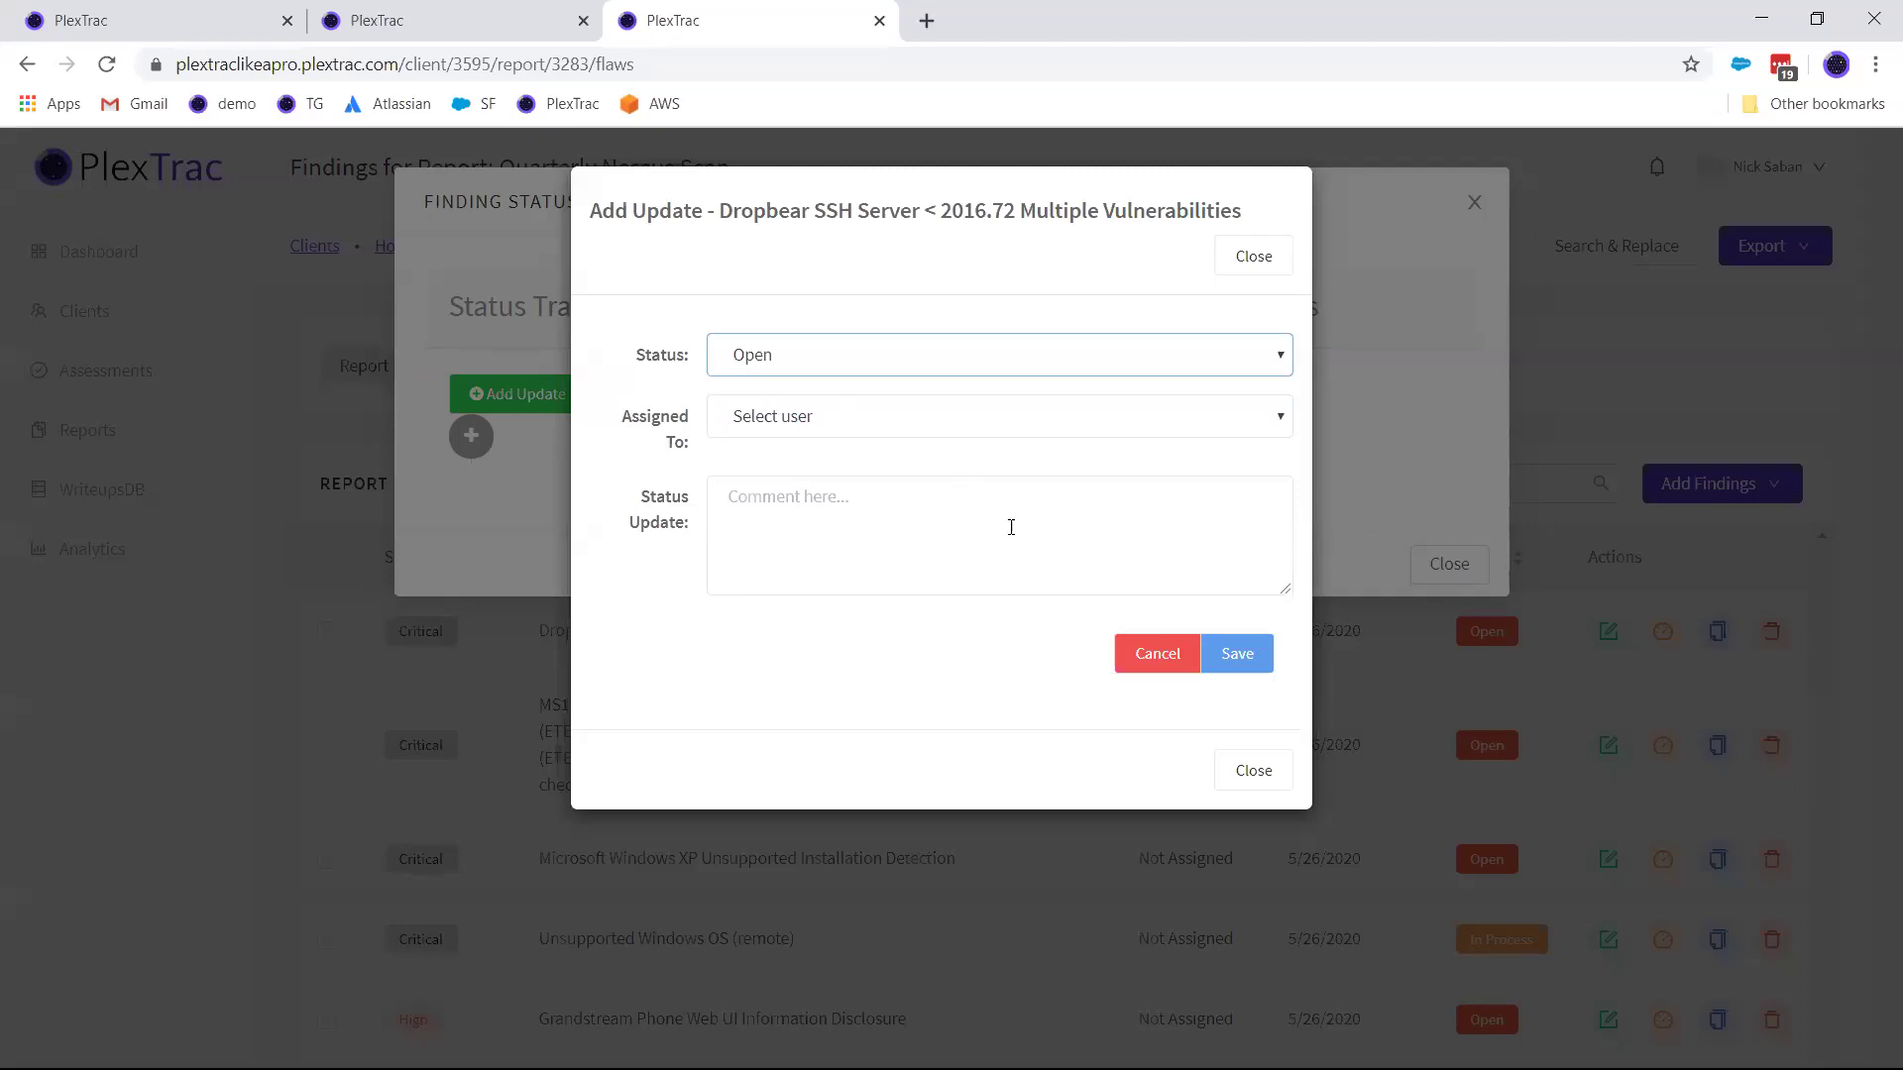
click(1255, 769)
click(1450, 564)
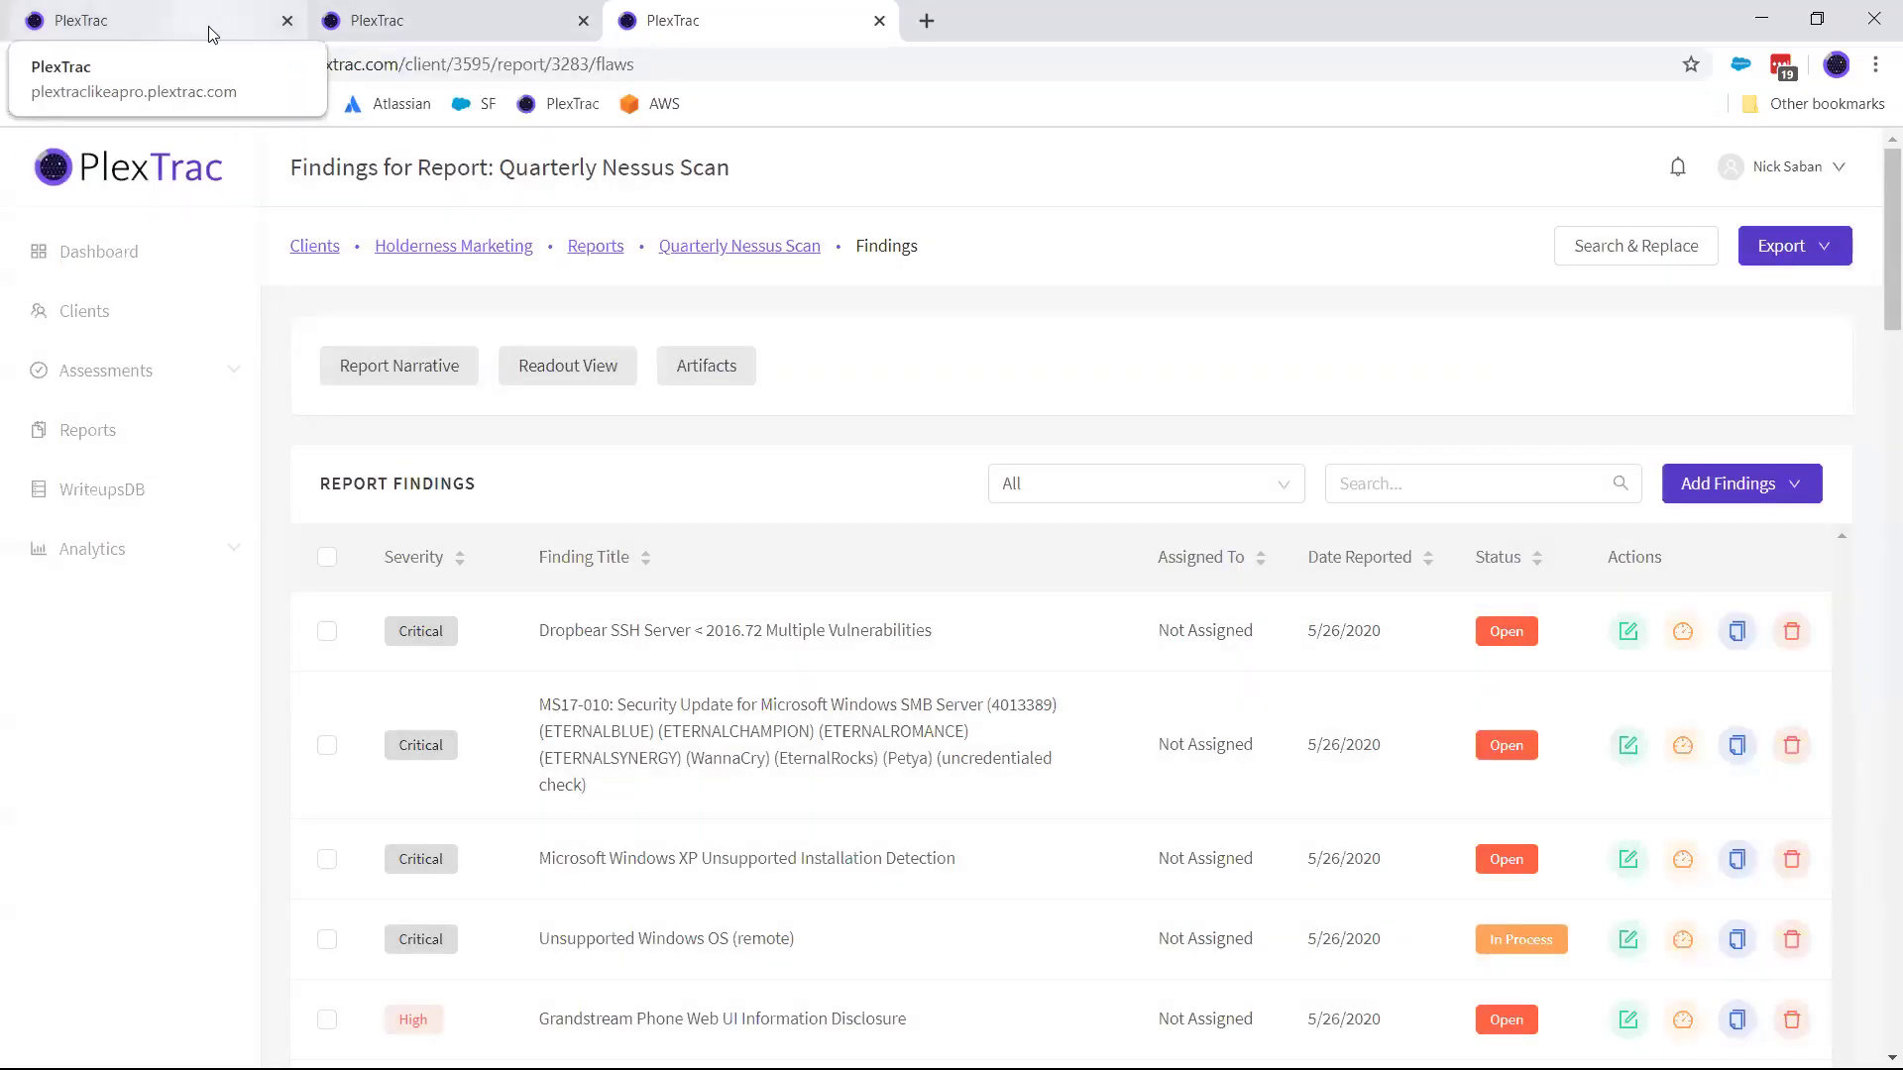
click(149, 20)
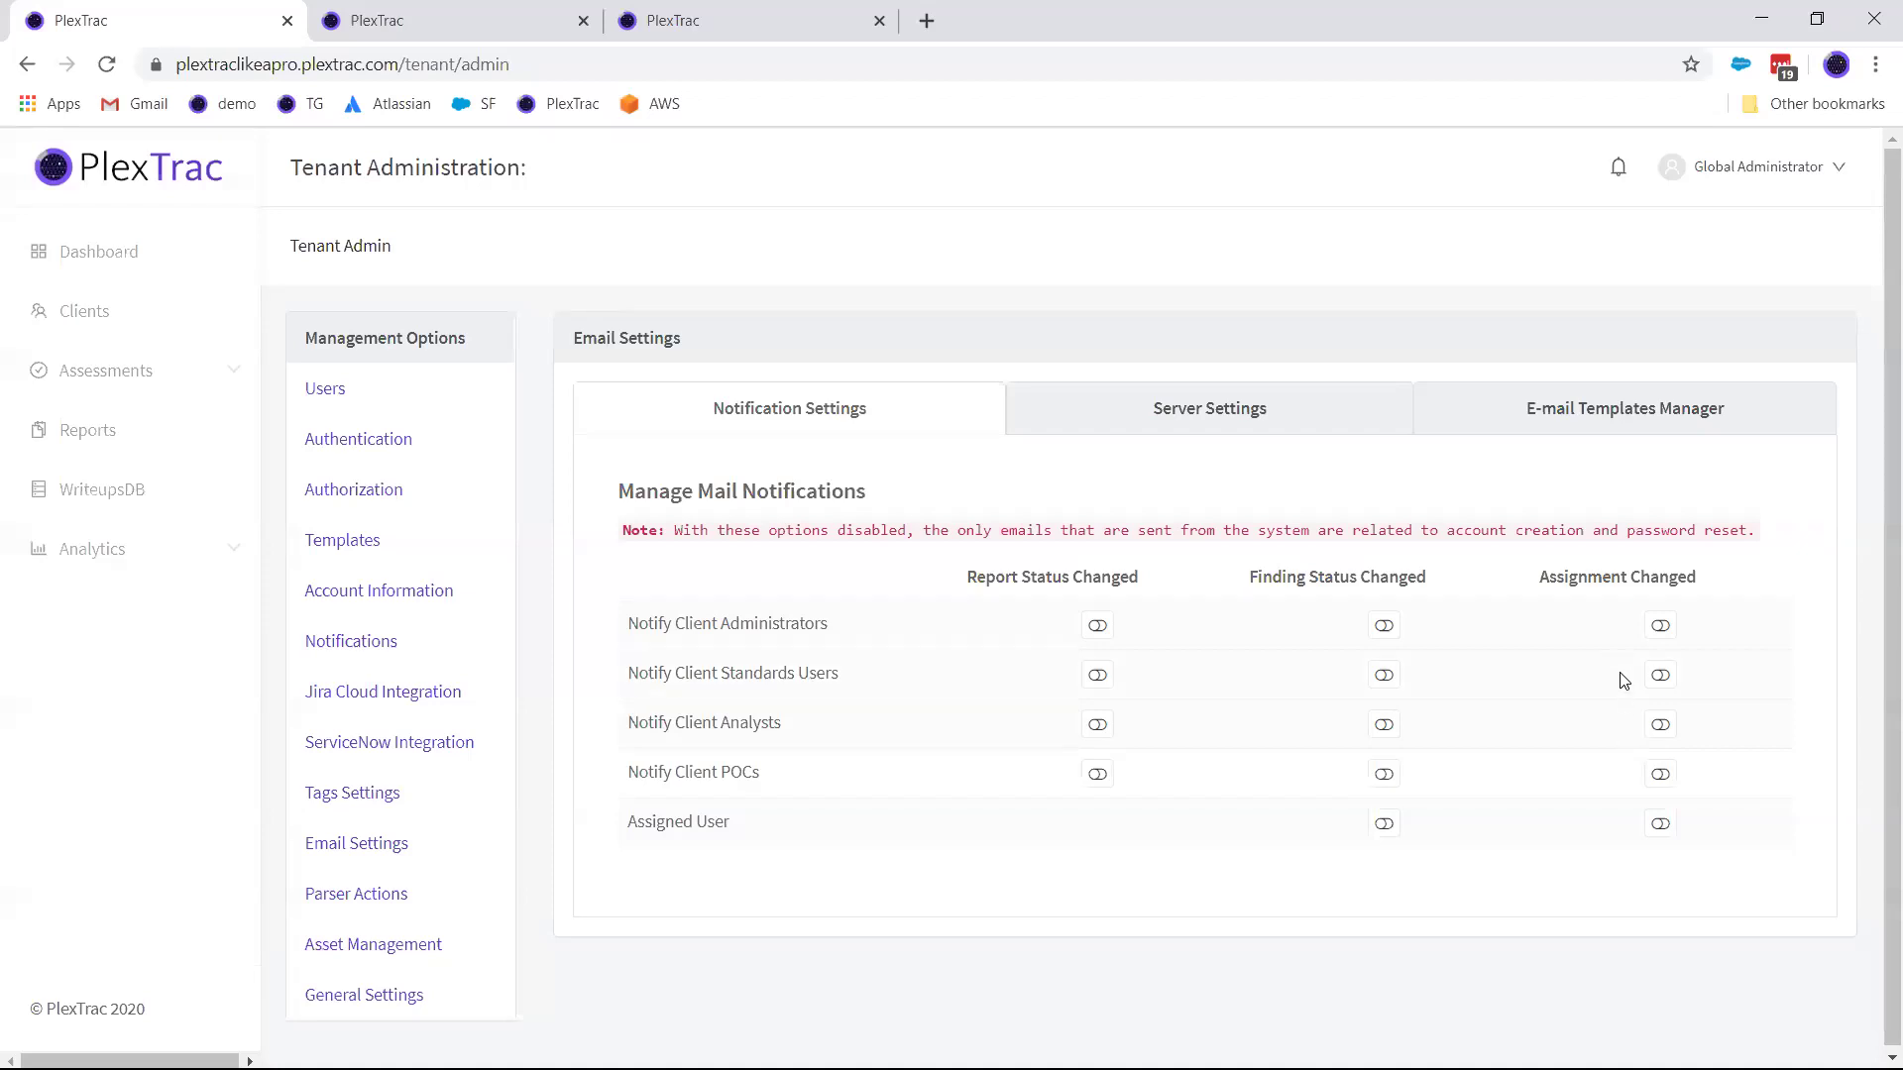
Retry a Dropbear SSH status update left unassigned, then return to tenant administration
click(830, 30)
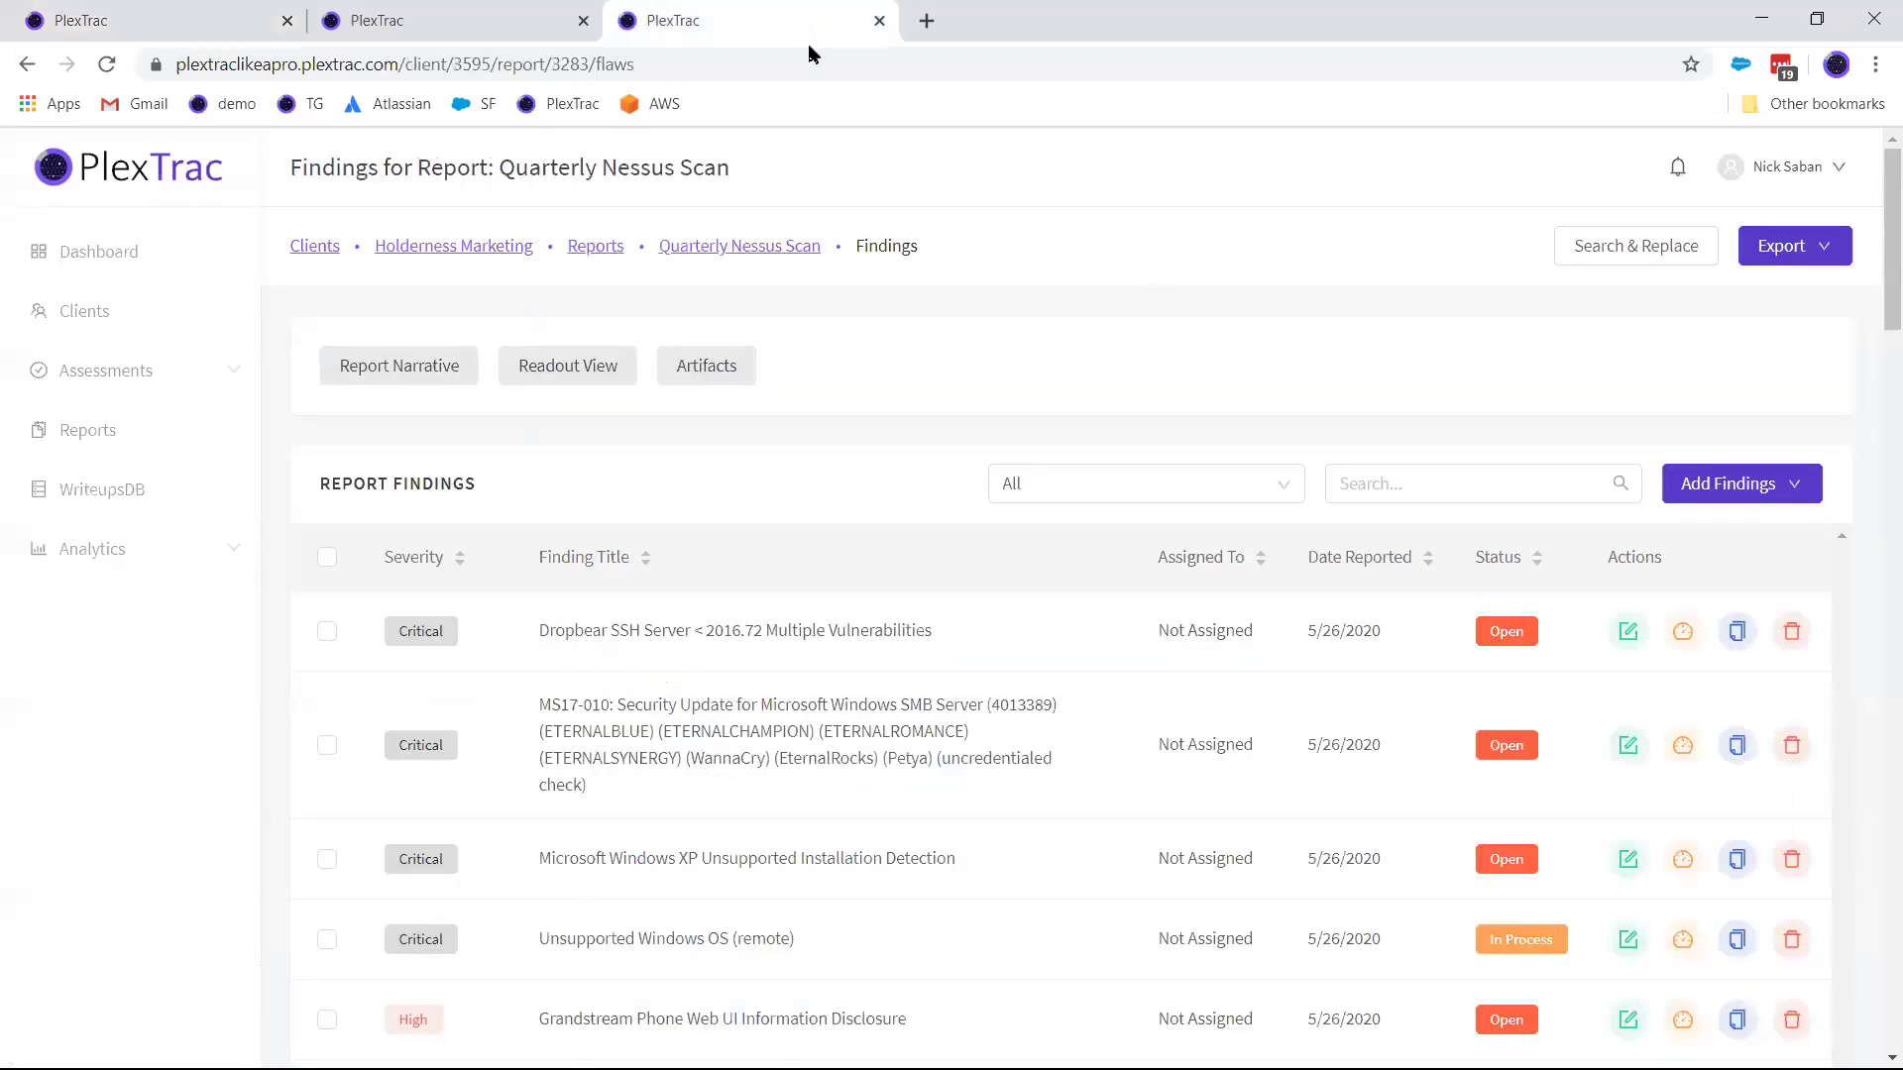
click(1506, 631)
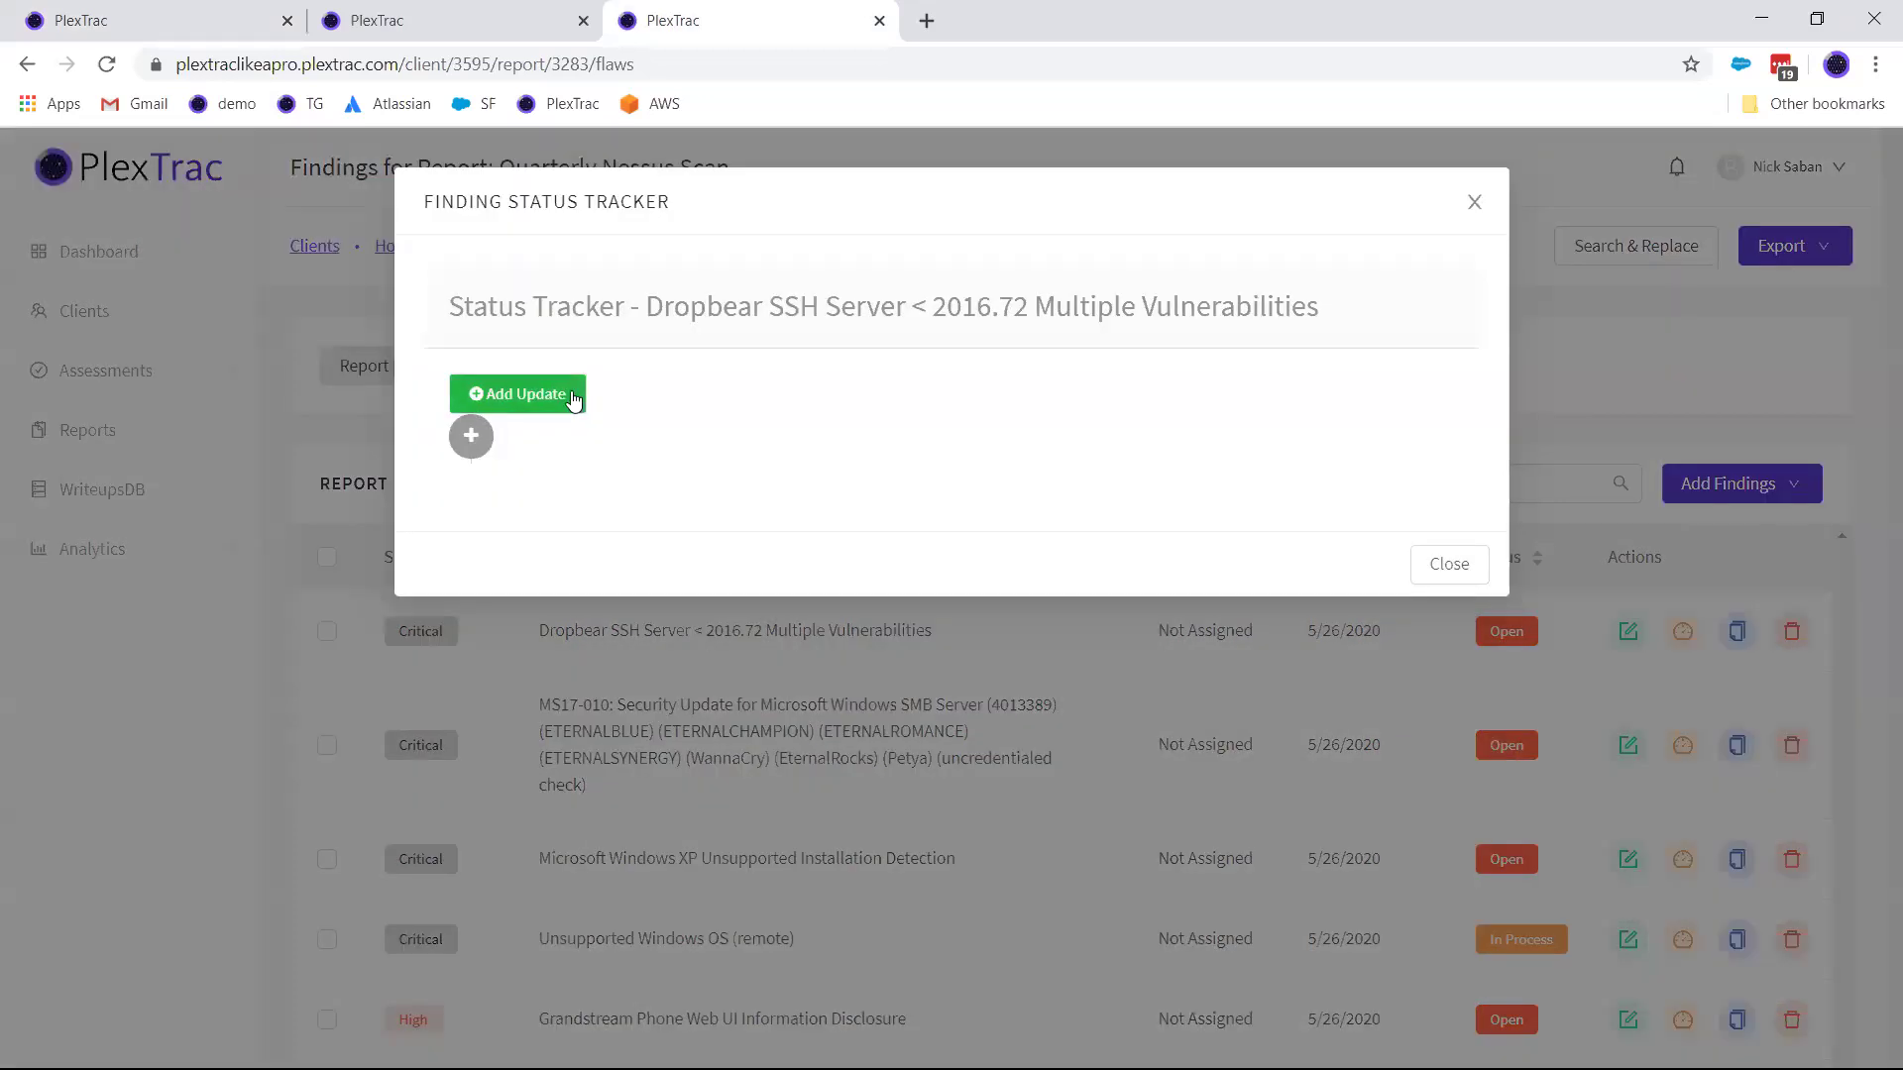
click(573, 397)
click(845, 413)
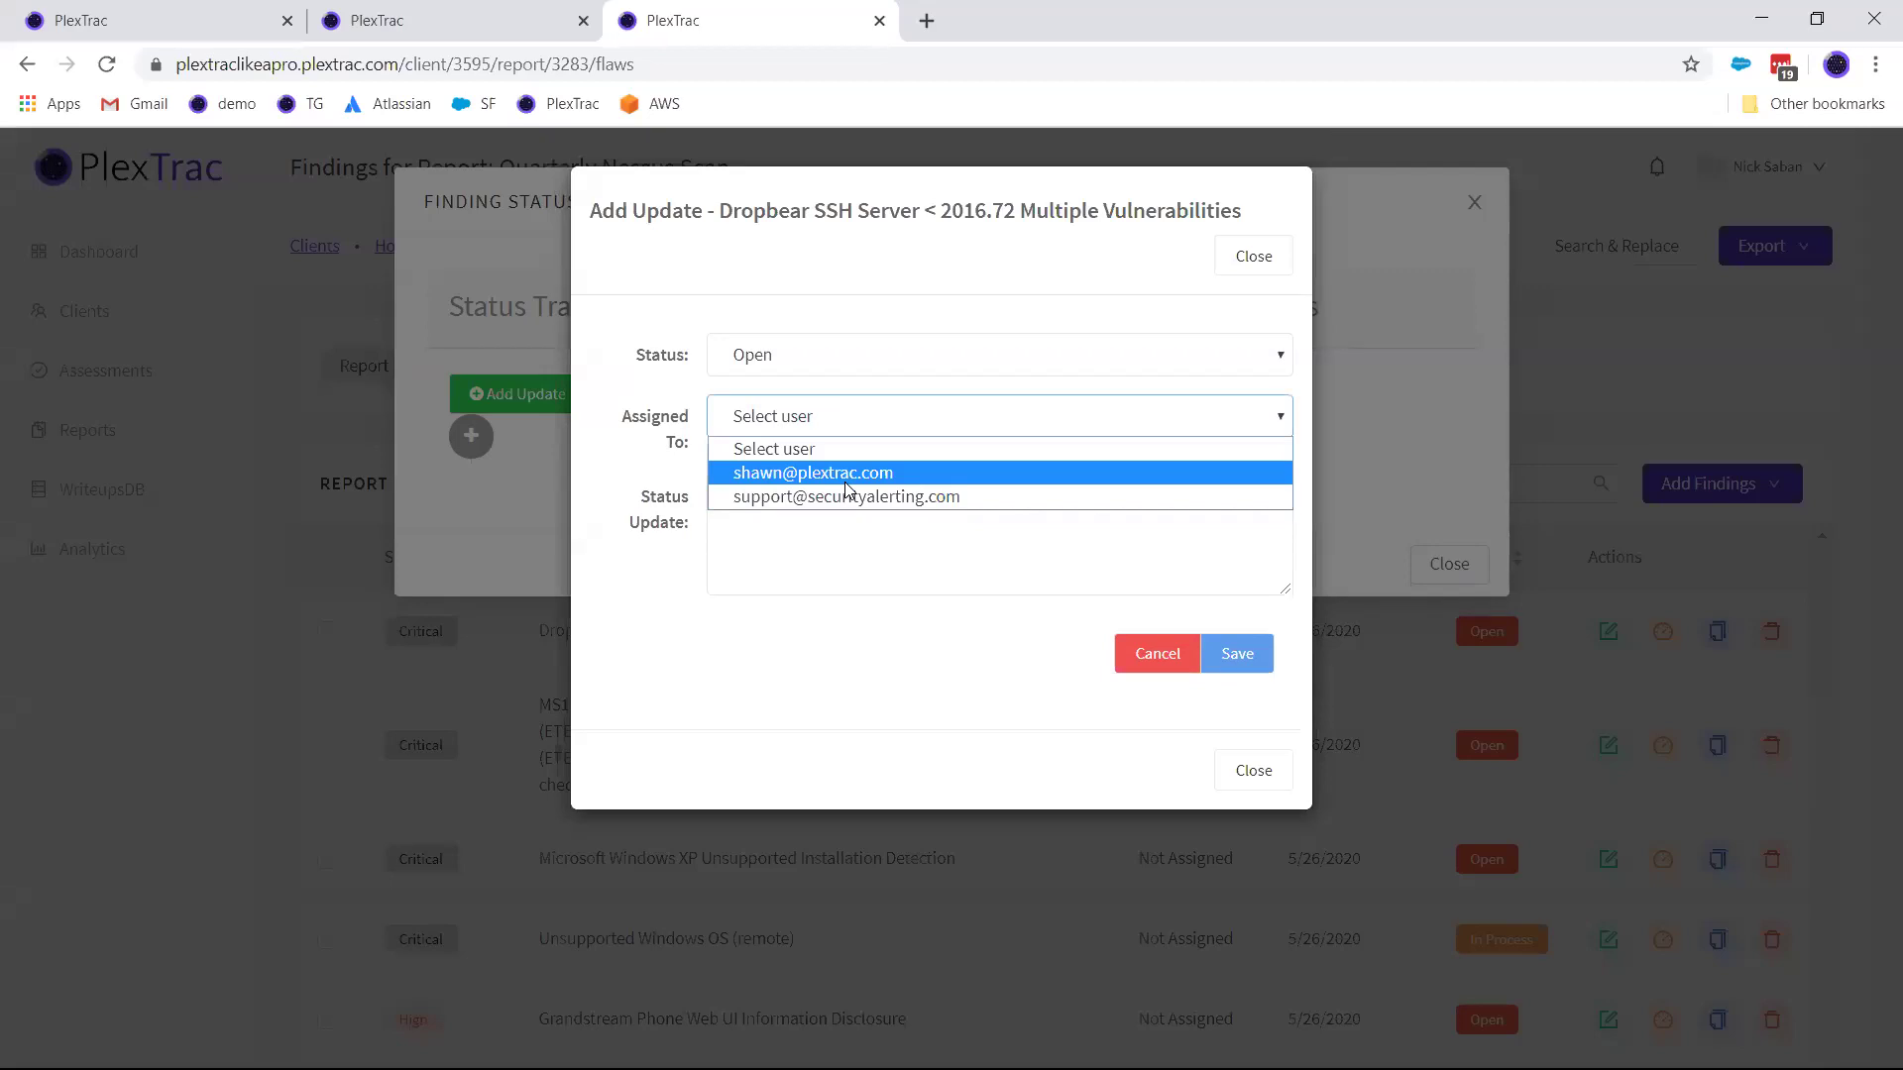
click(852, 535)
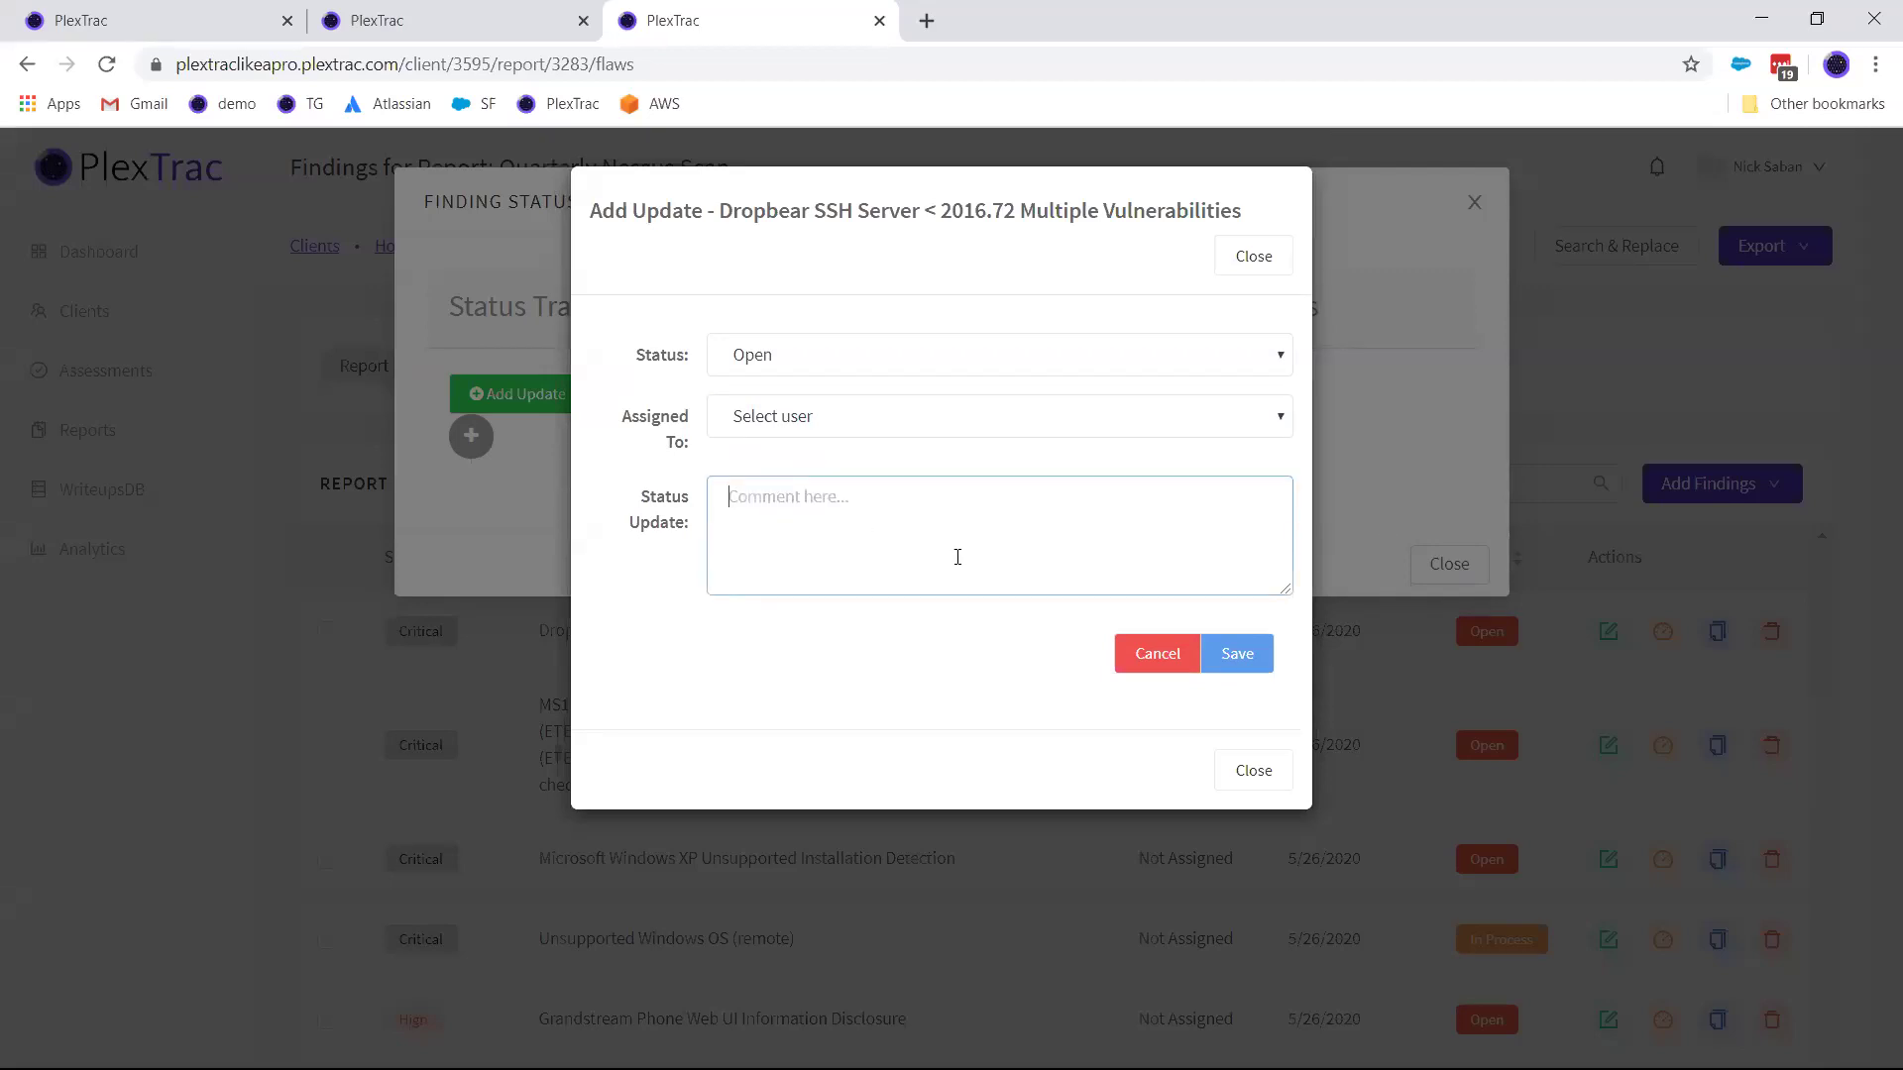
click(1270, 650)
click(232, 32)
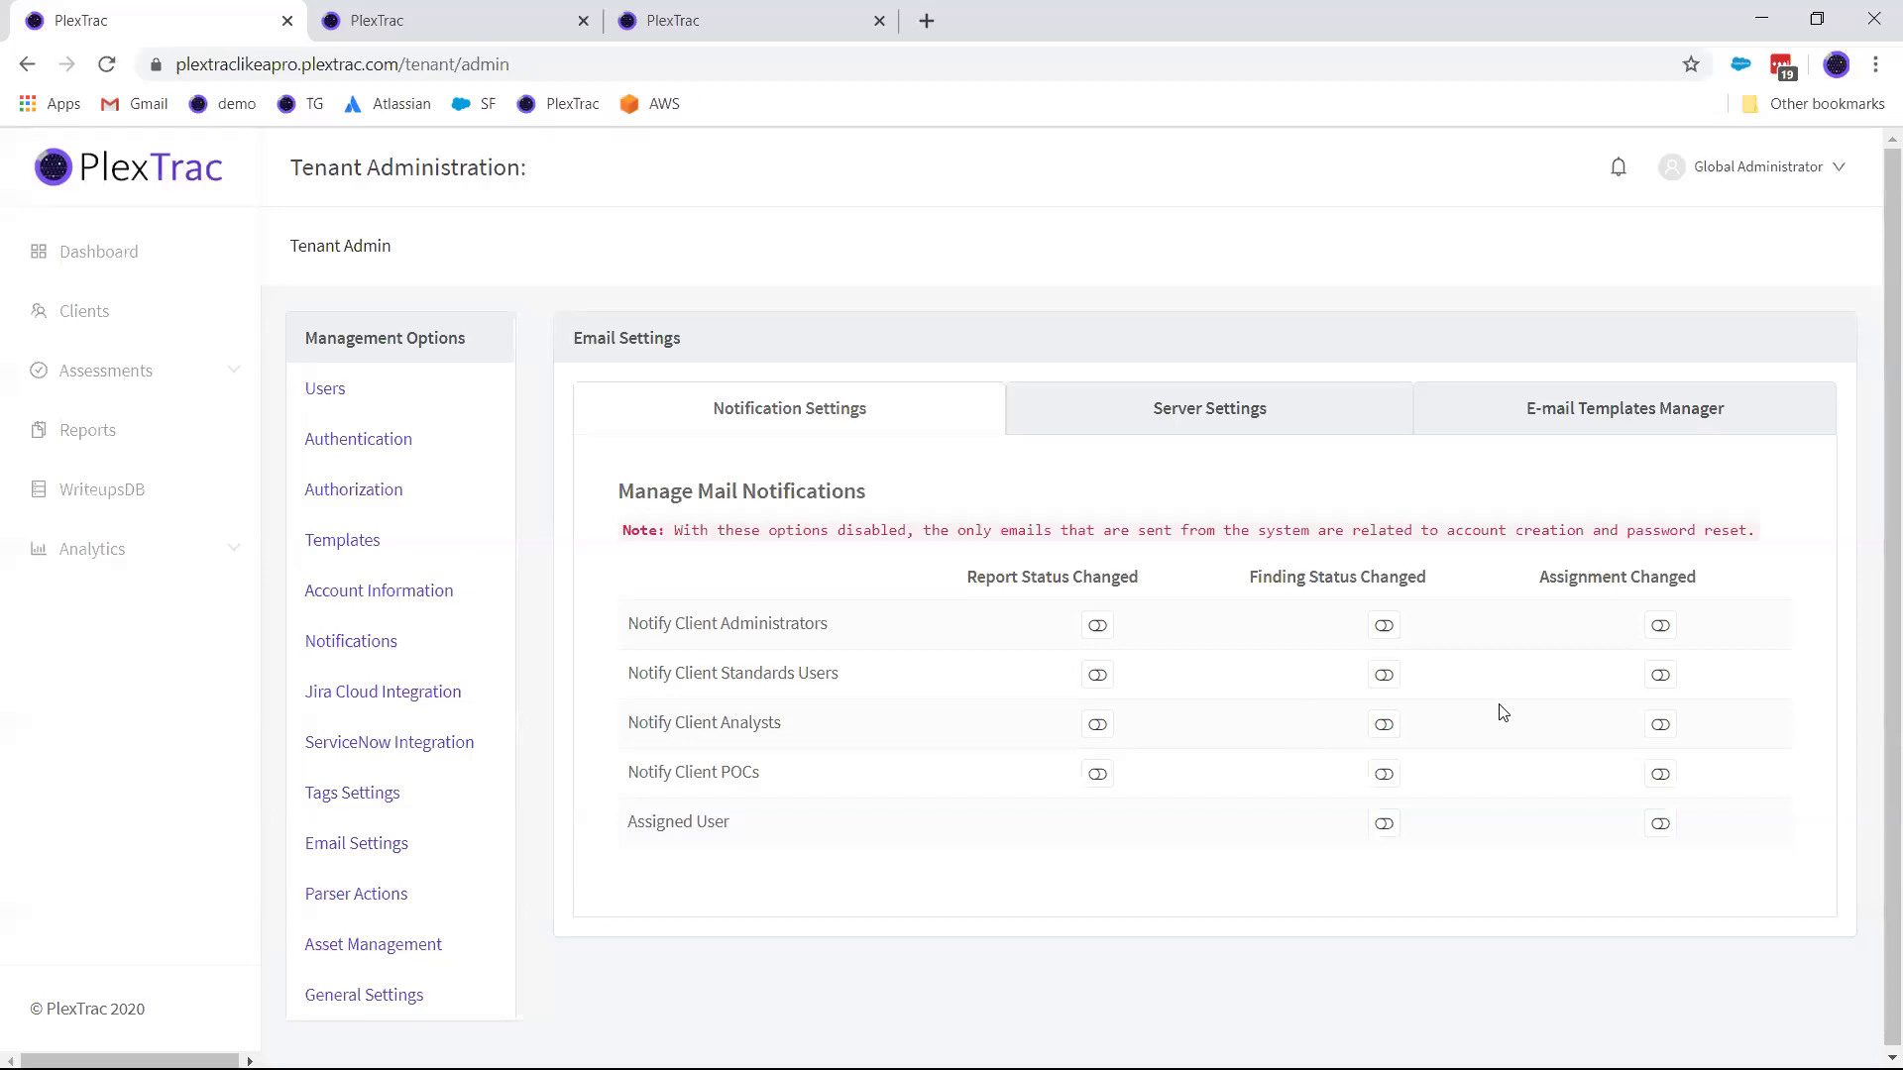
View Server Settings and close the Configure Mail Server dialog with fields left blank
click(1322, 436)
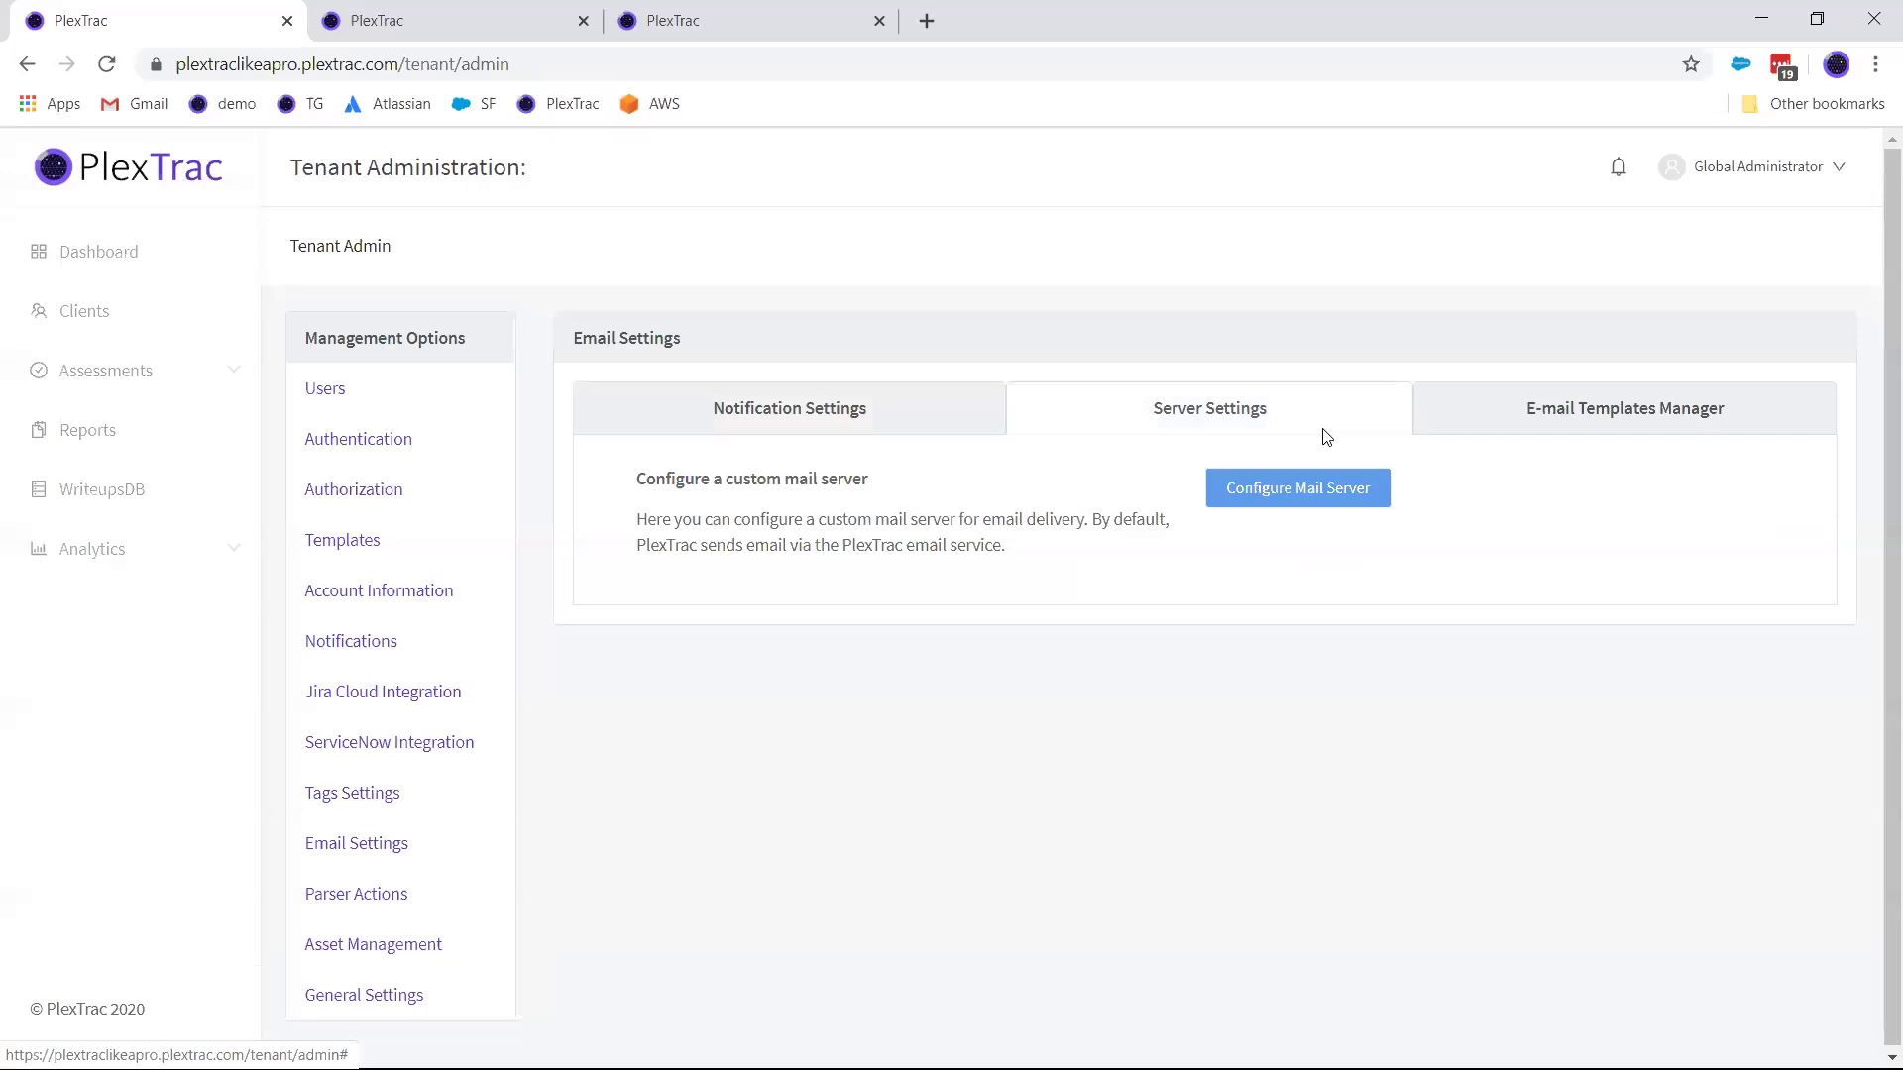
click(1316, 506)
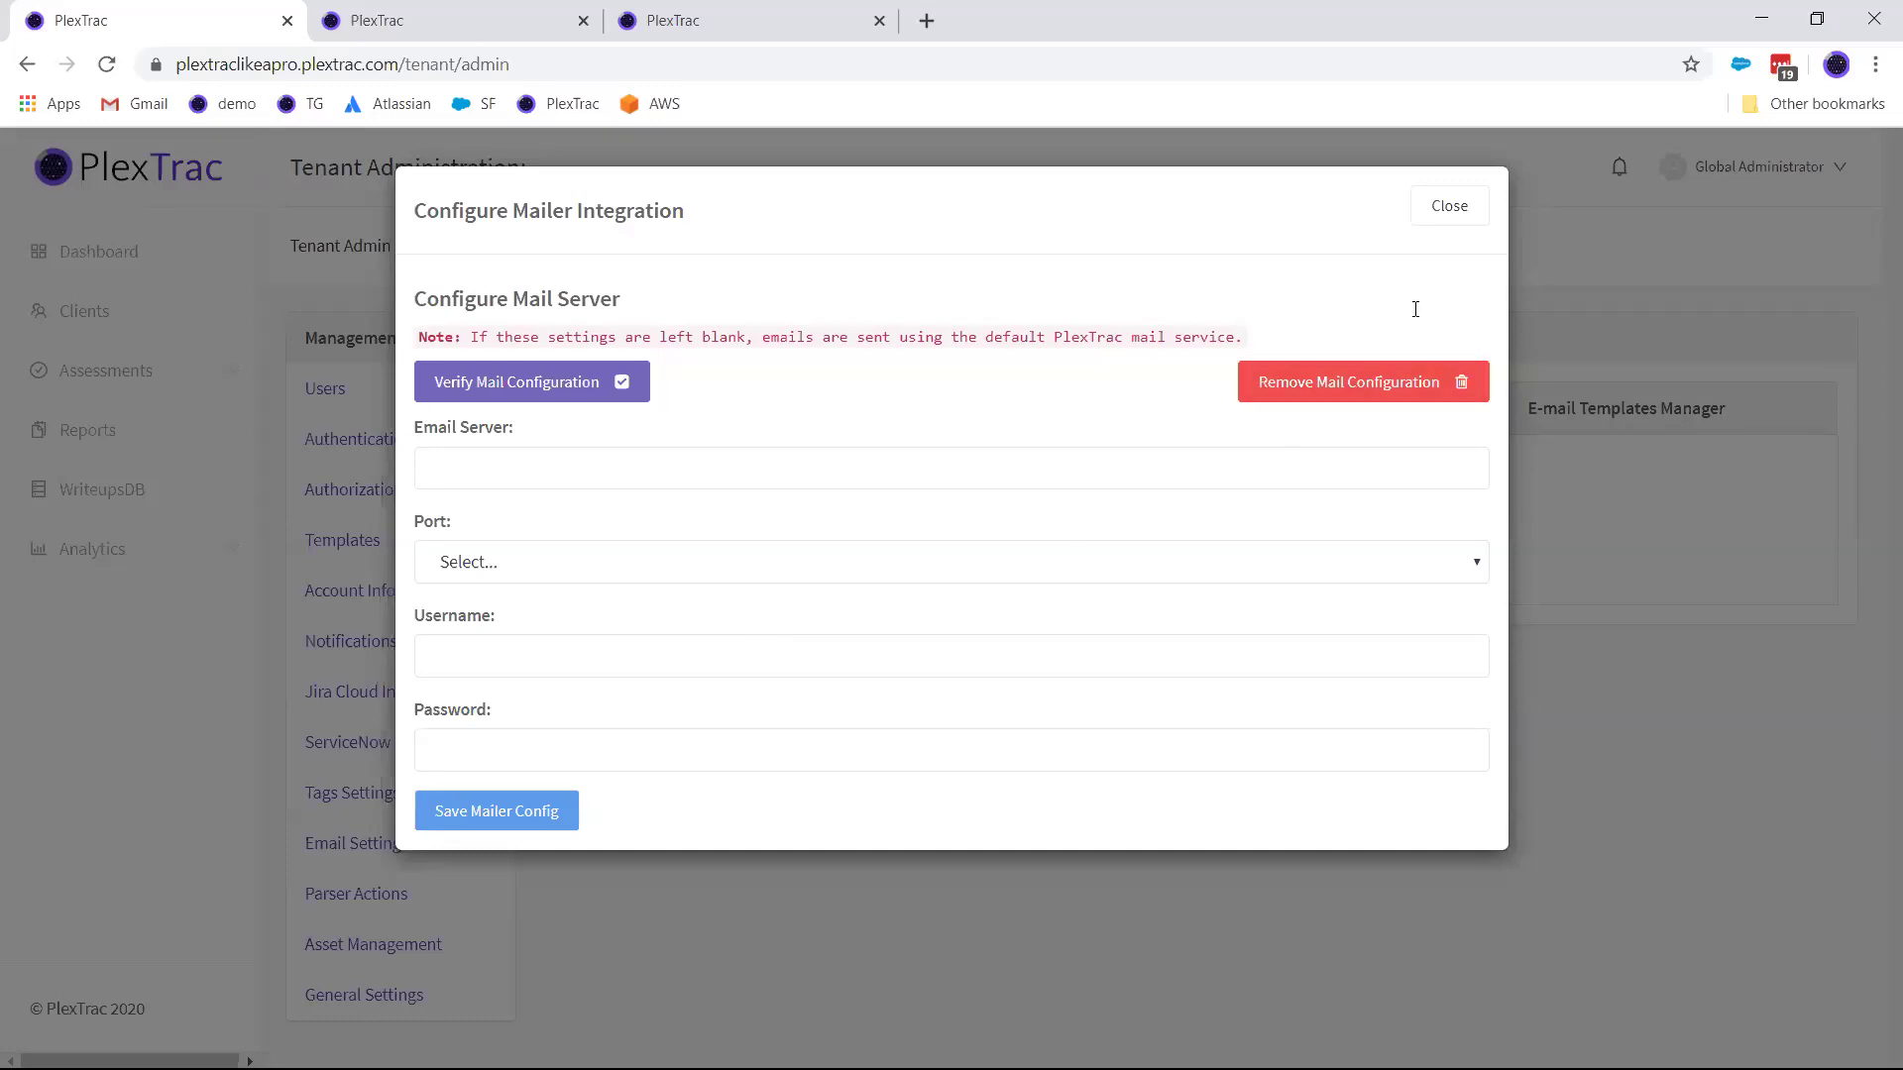
click(1448, 219)
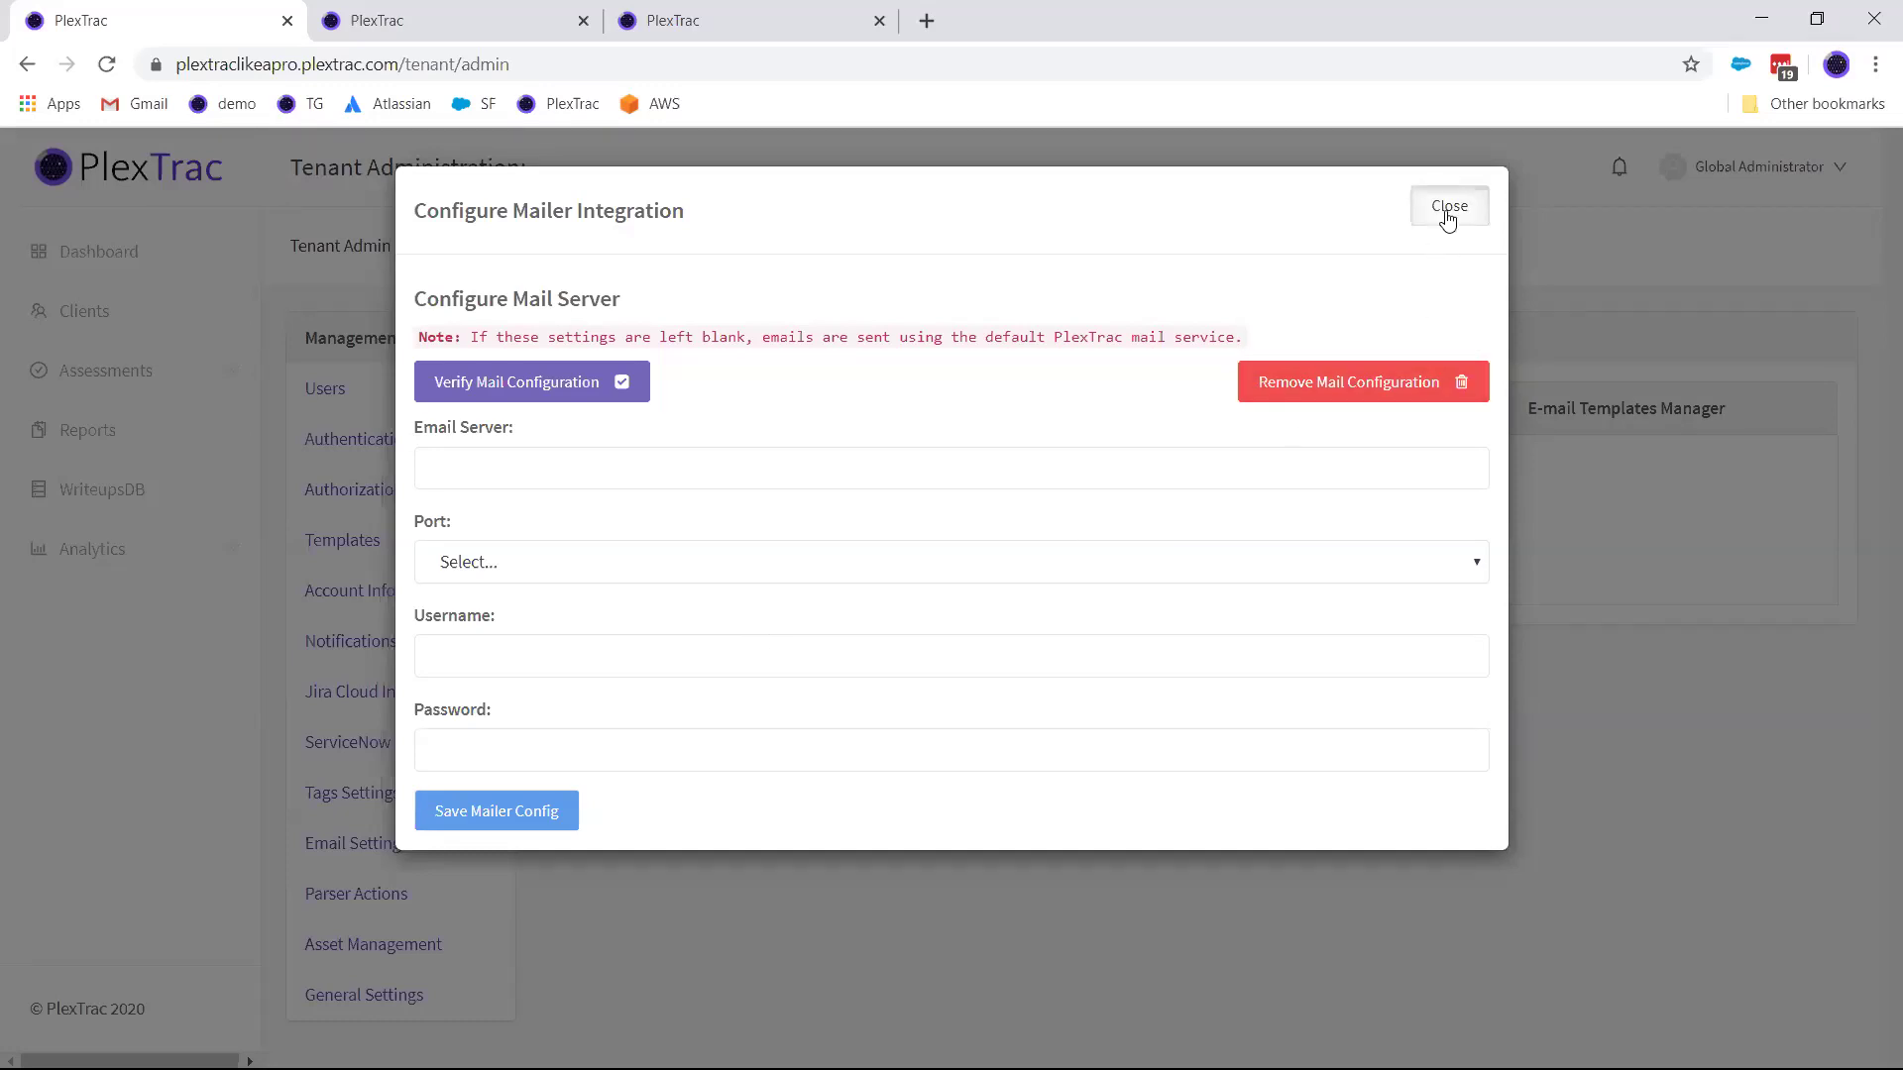
click(1448, 219)
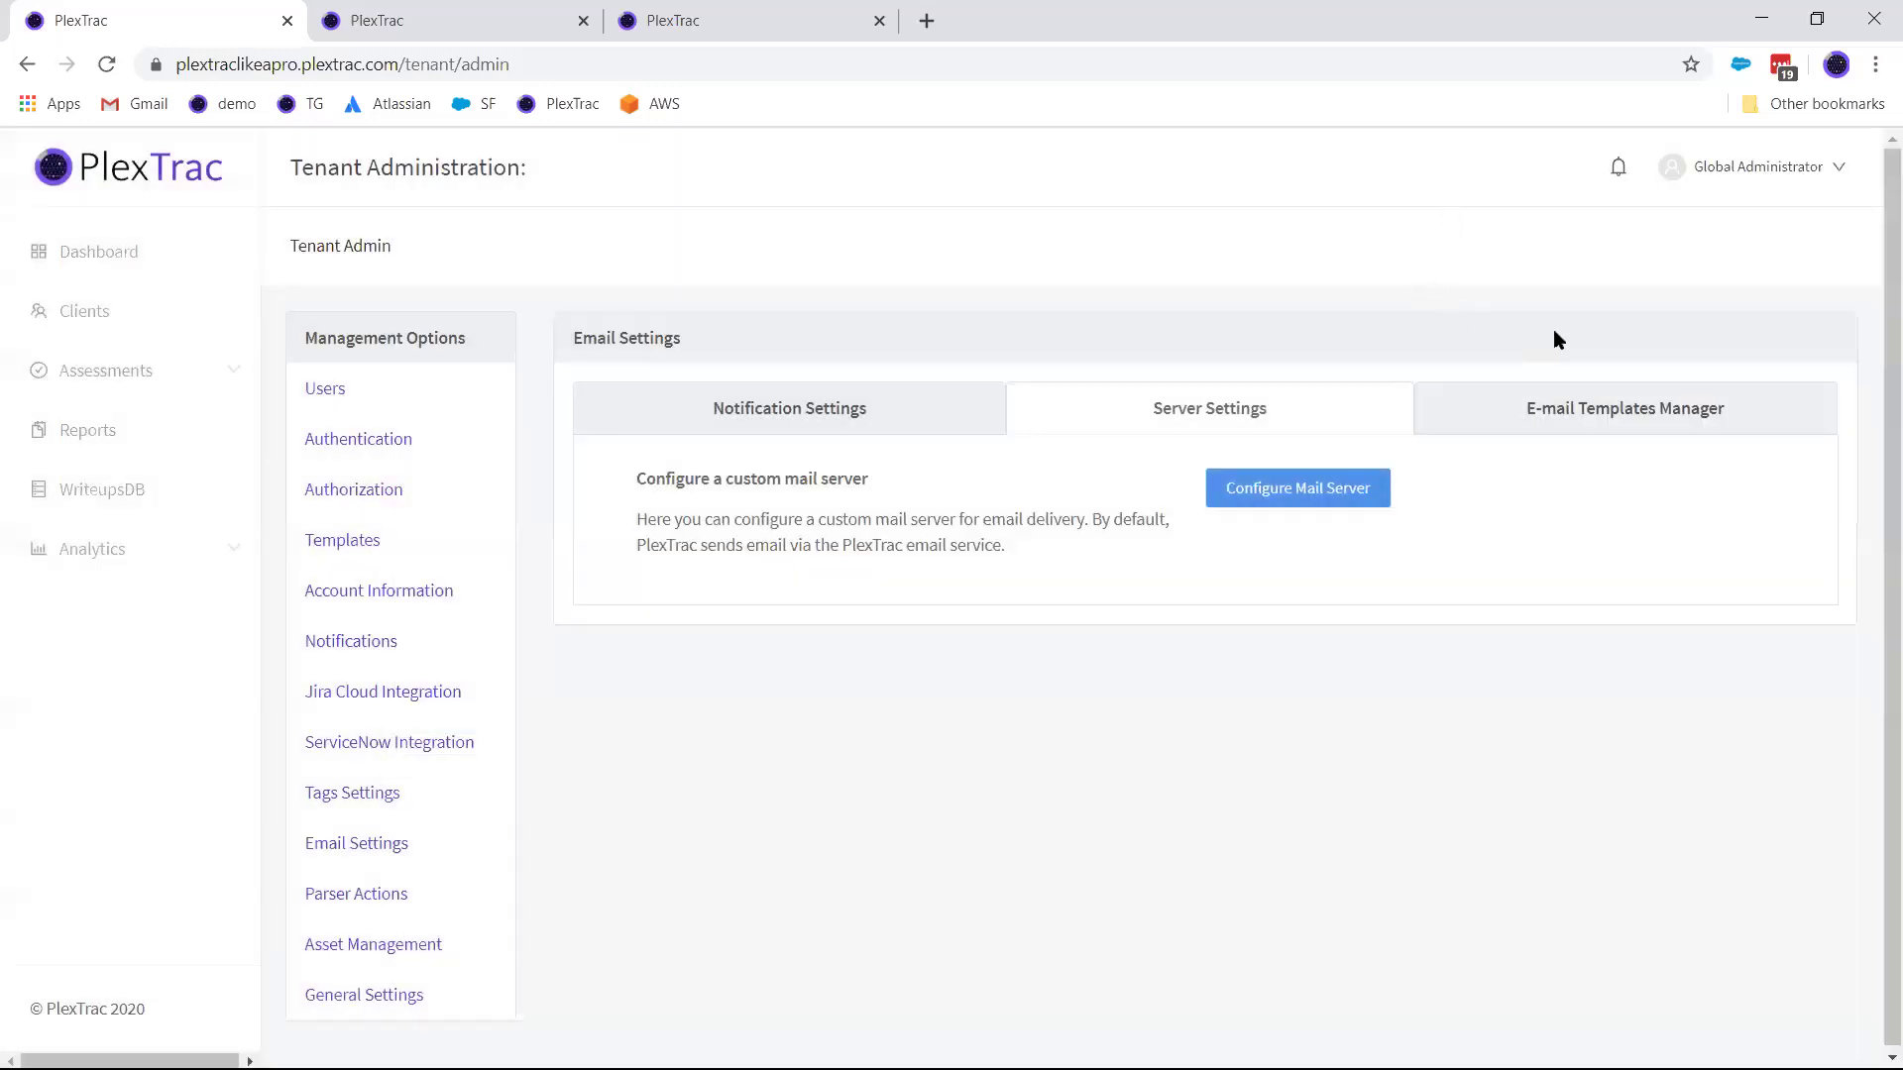
Replace the 'Plextrac' From Name with a custom sender name and scroll the template list
click(1725, 425)
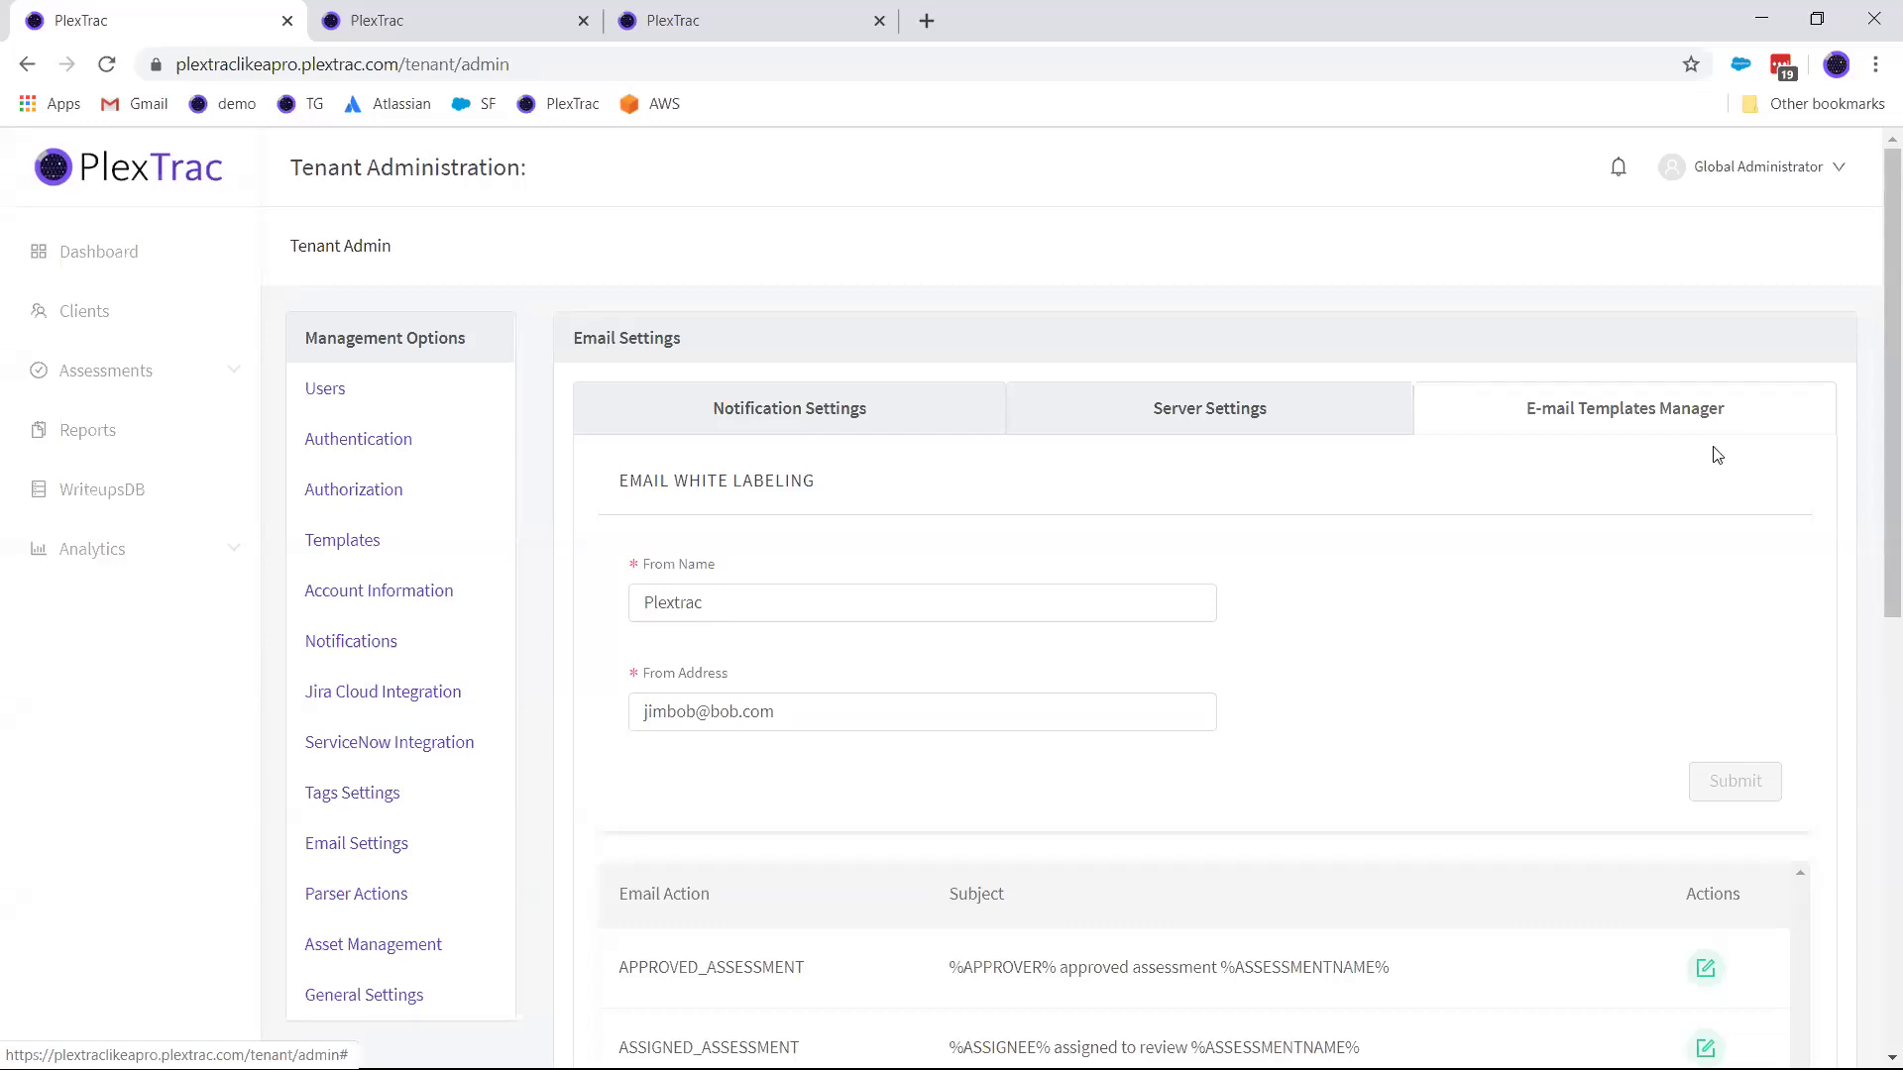
scroll(1706, 460, down, 1)
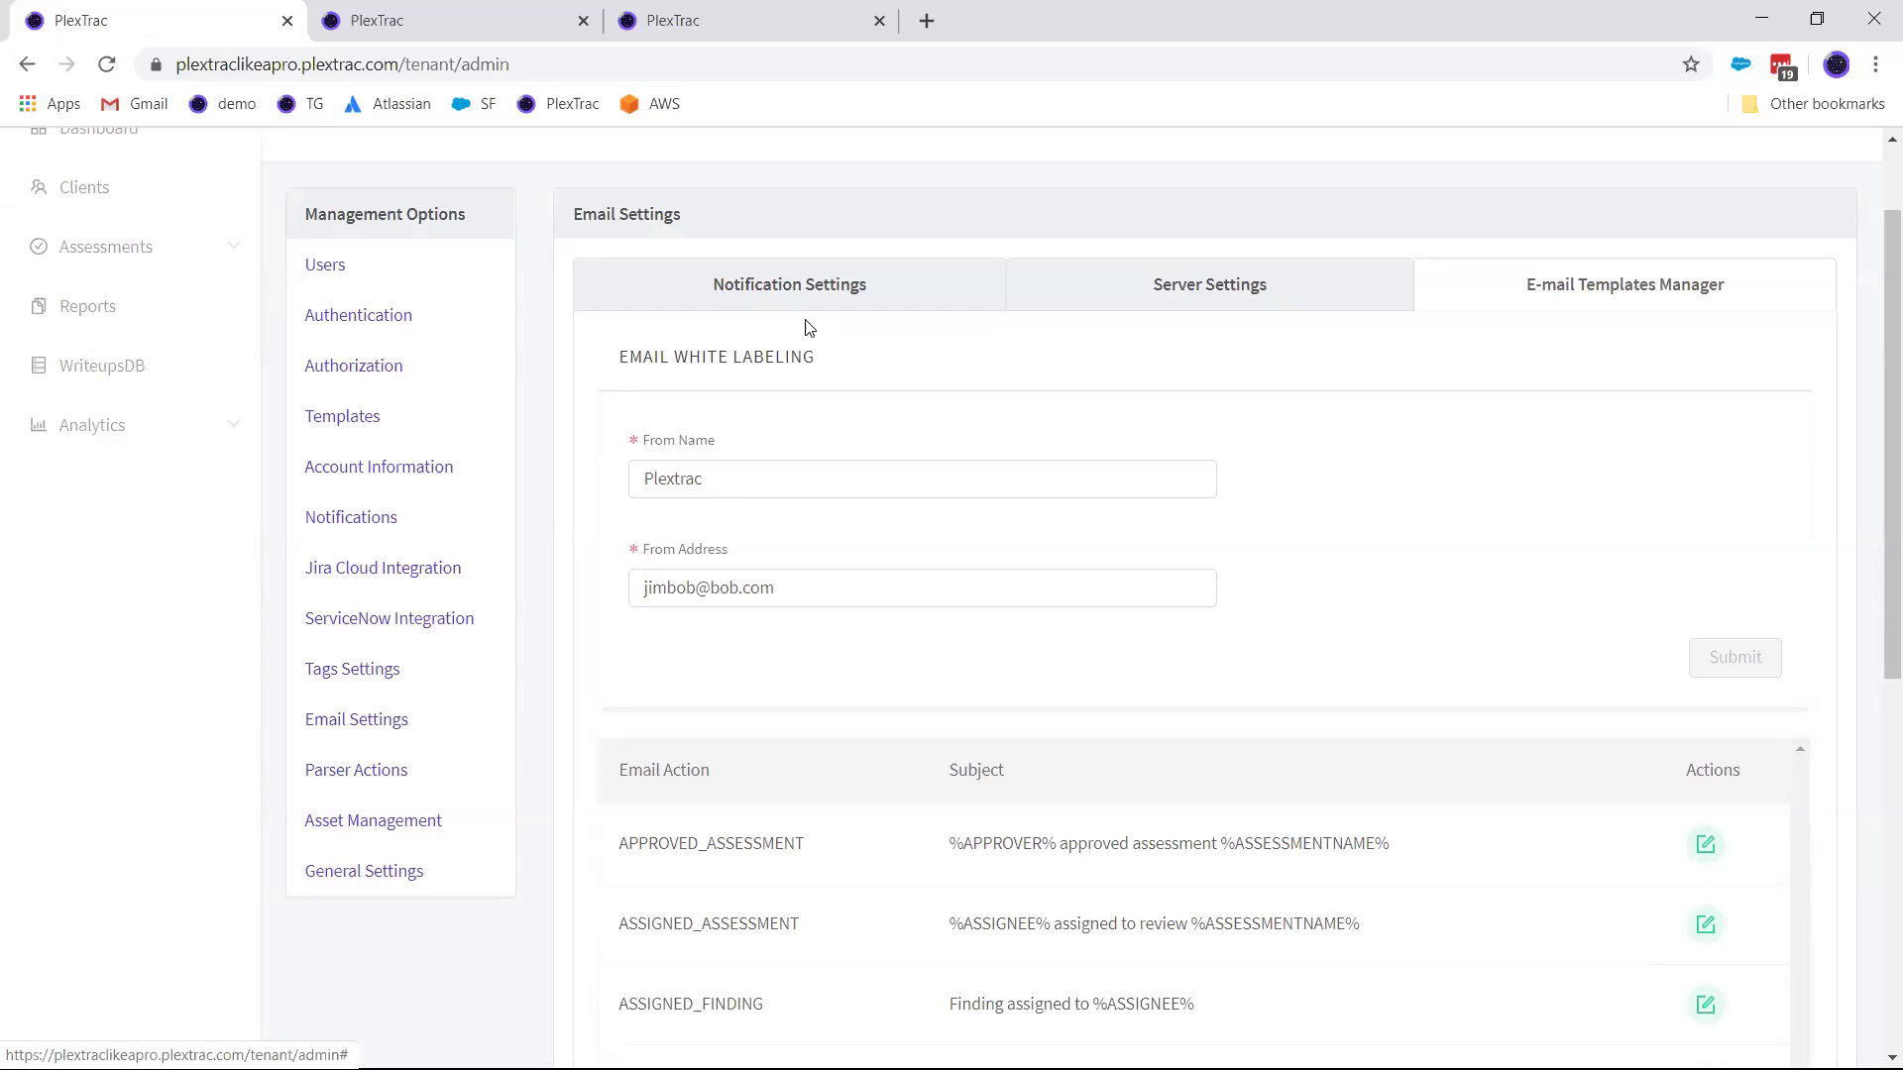
double_click(829, 471)
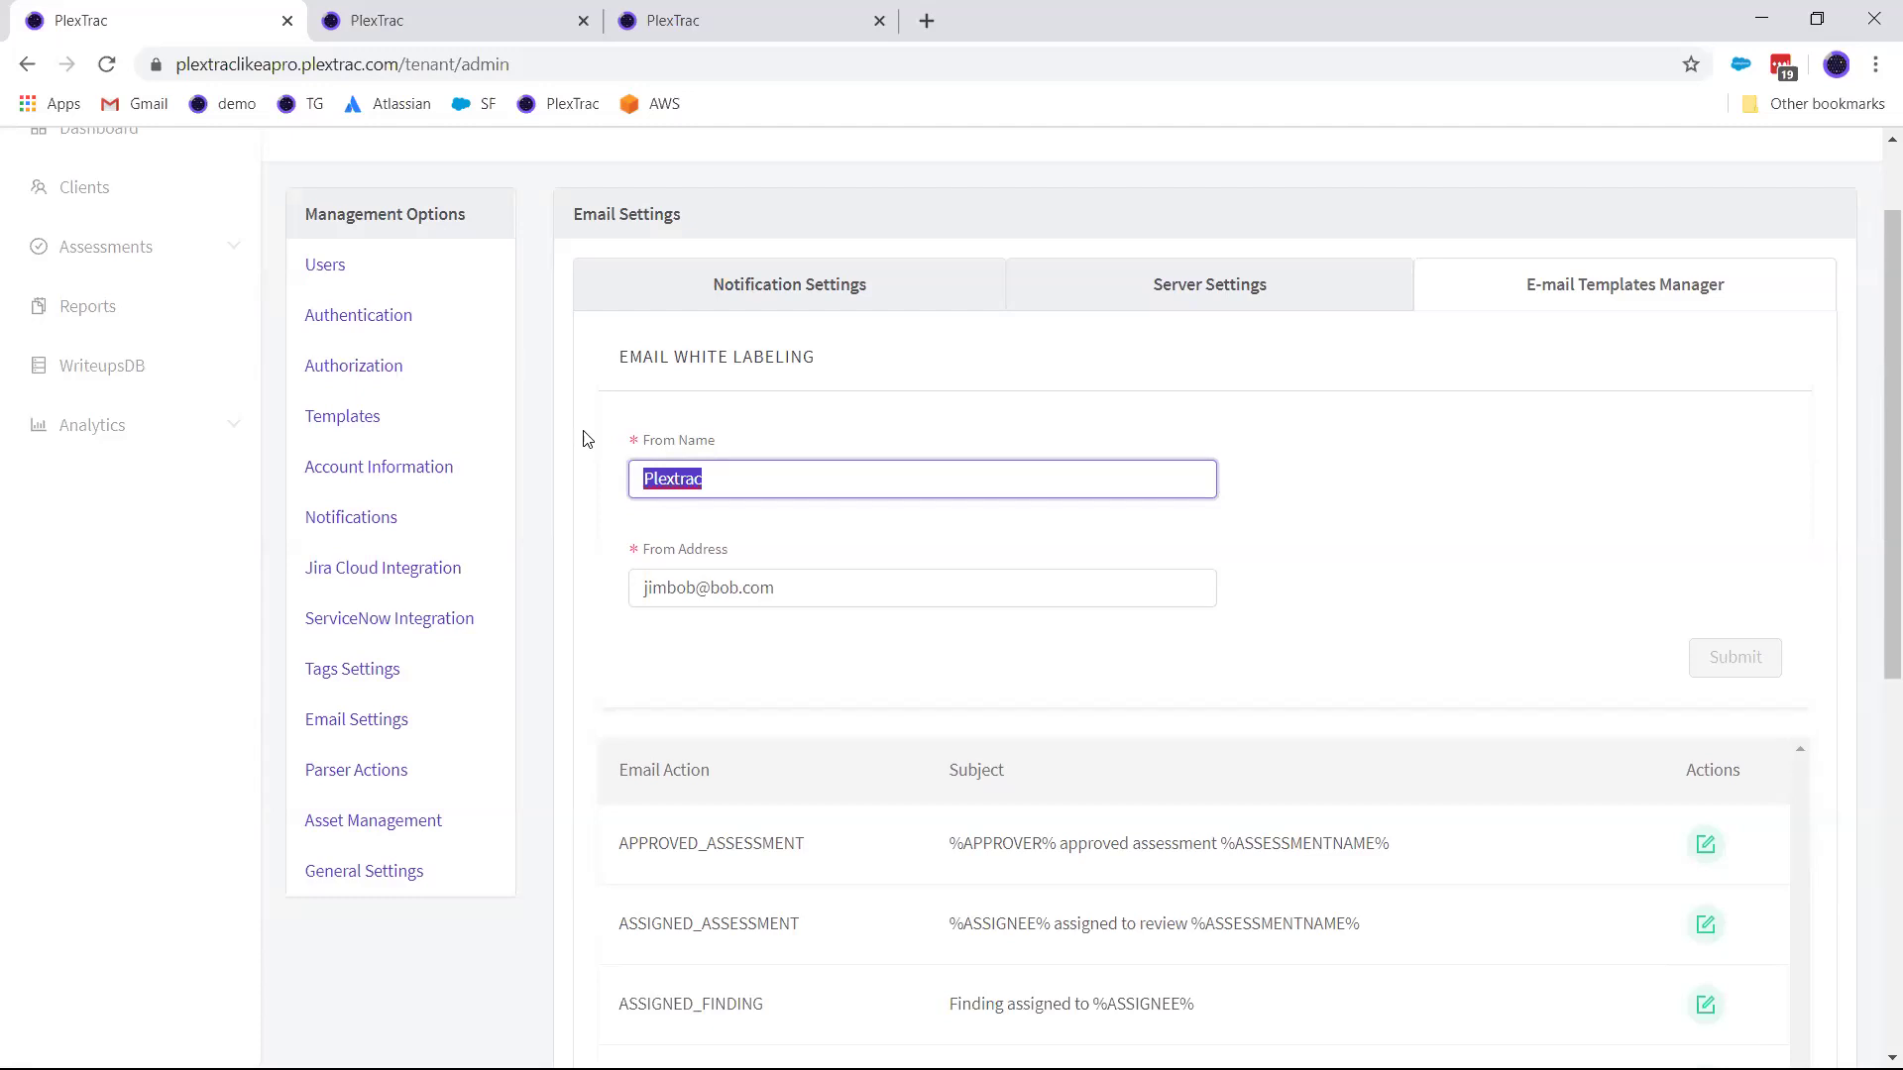
text(Bubba)
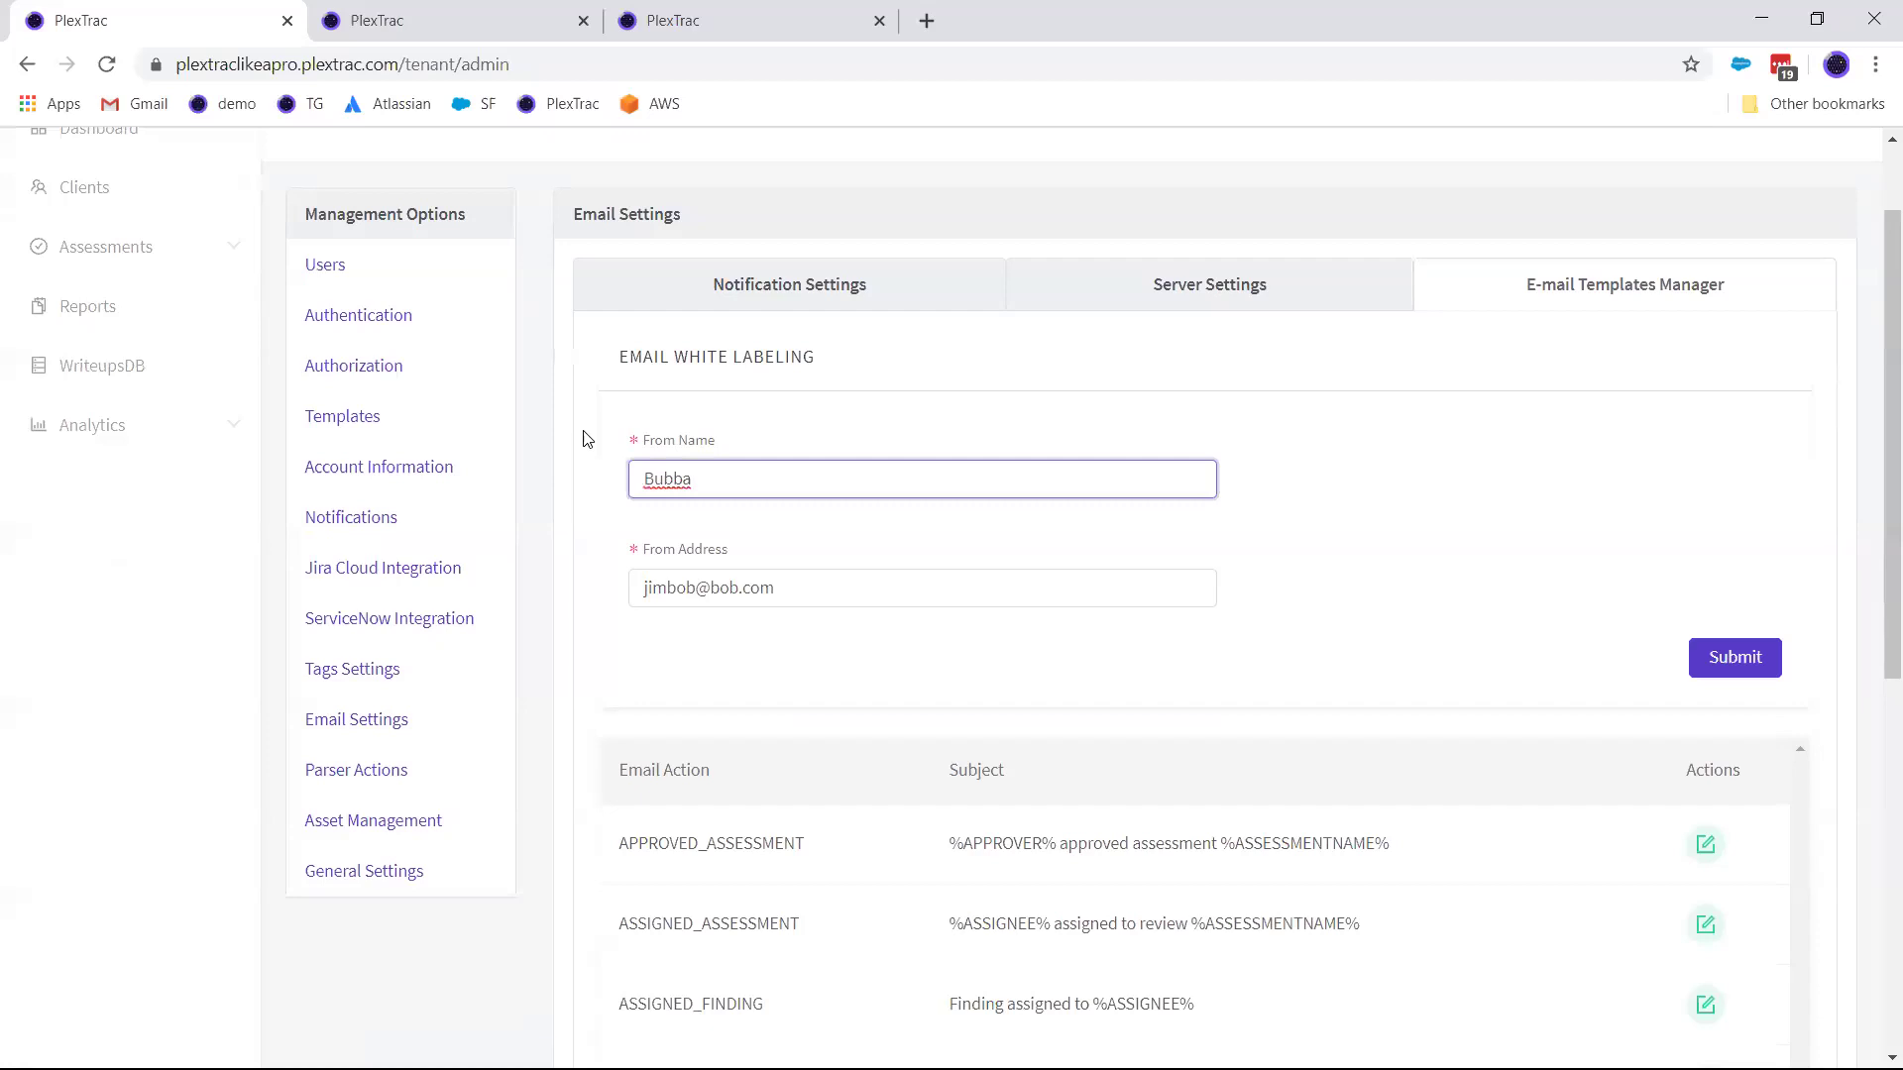
text( Gump)
click(783, 585)
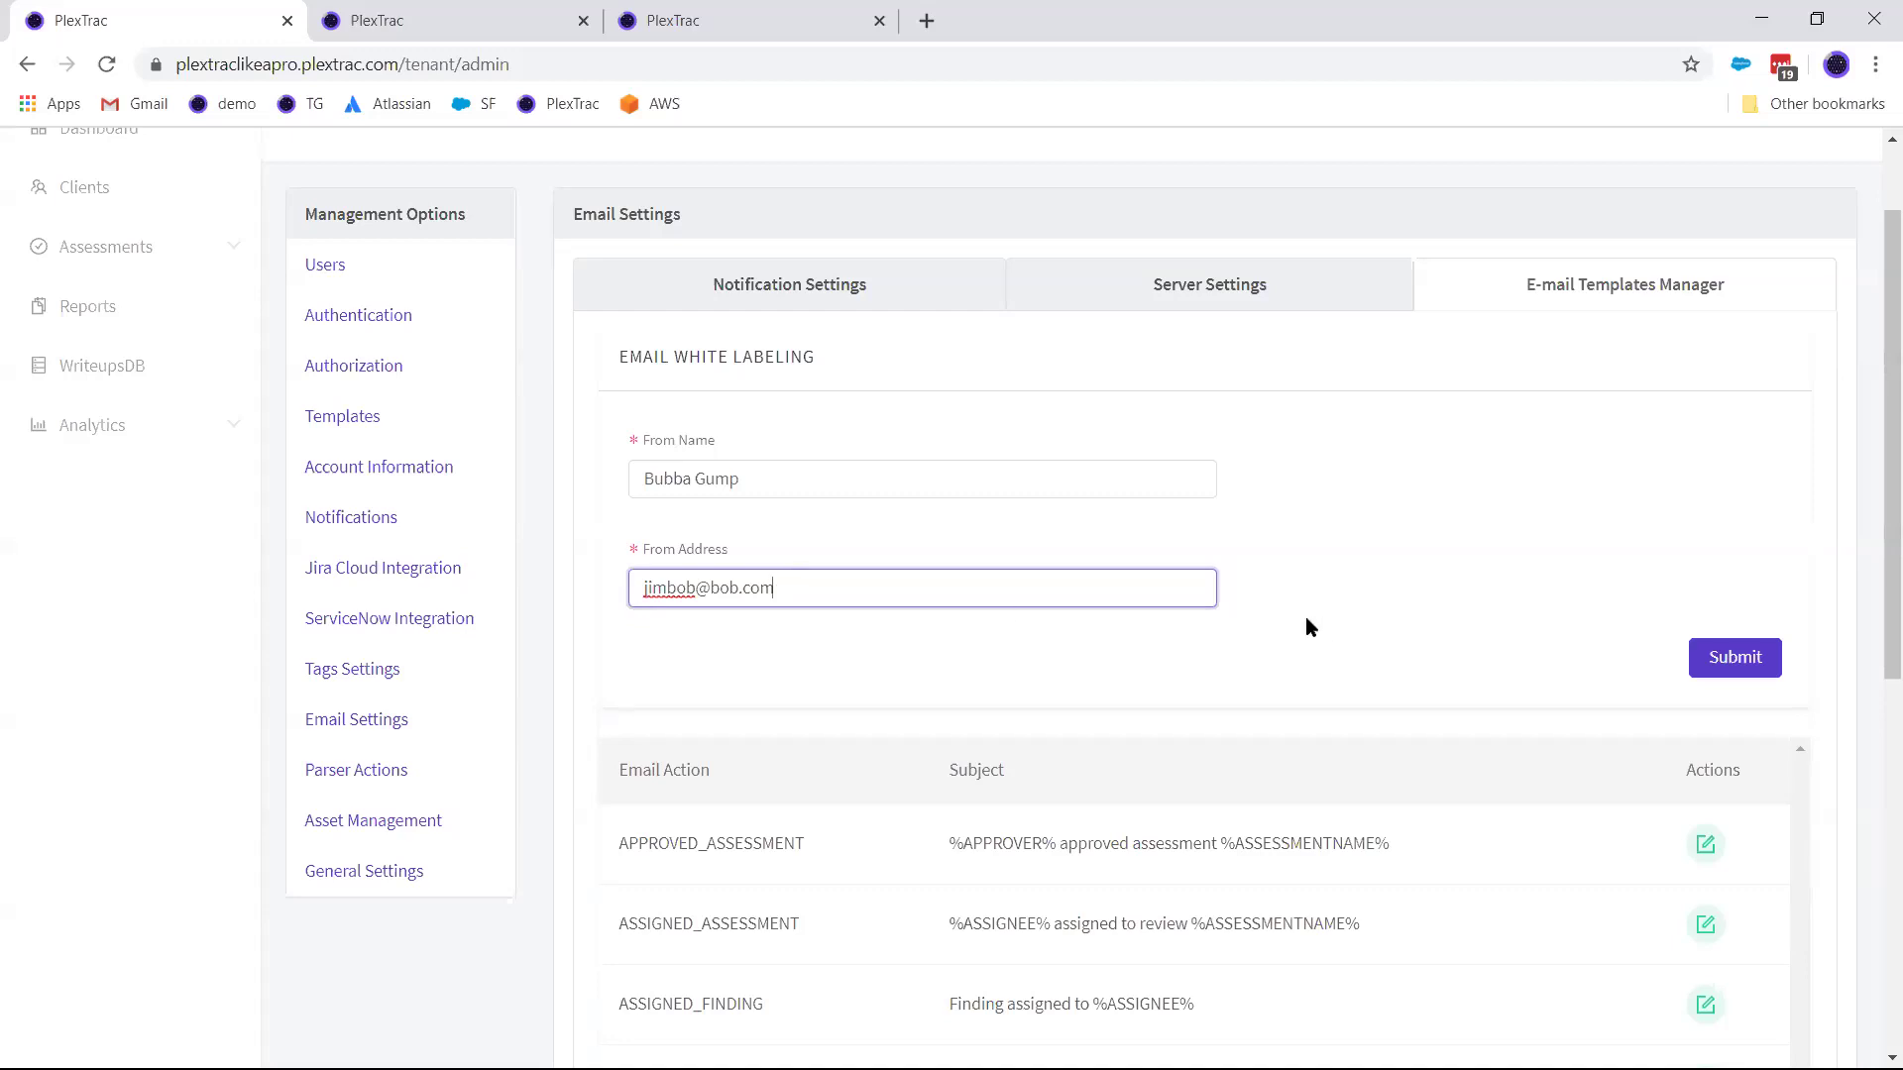
scroll(1309, 618, down, 1)
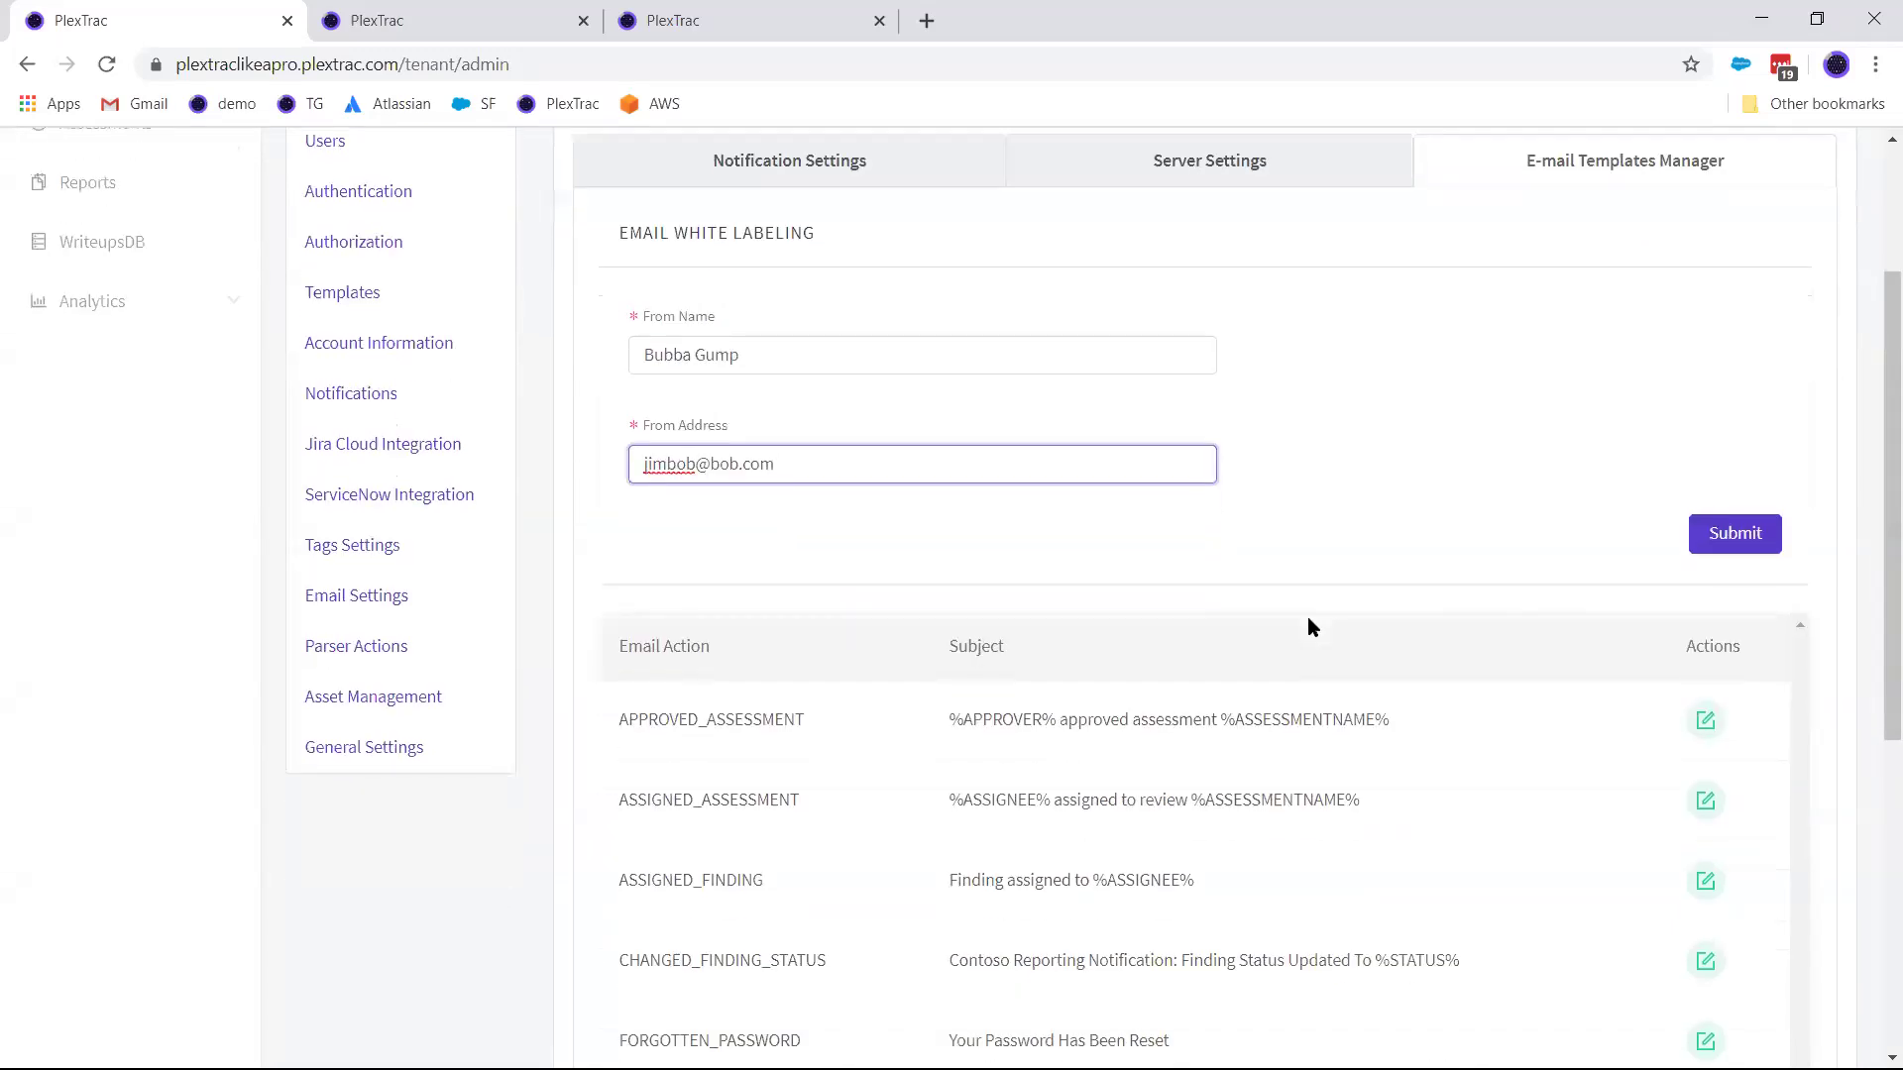
scroll(1308, 618, down, 2)
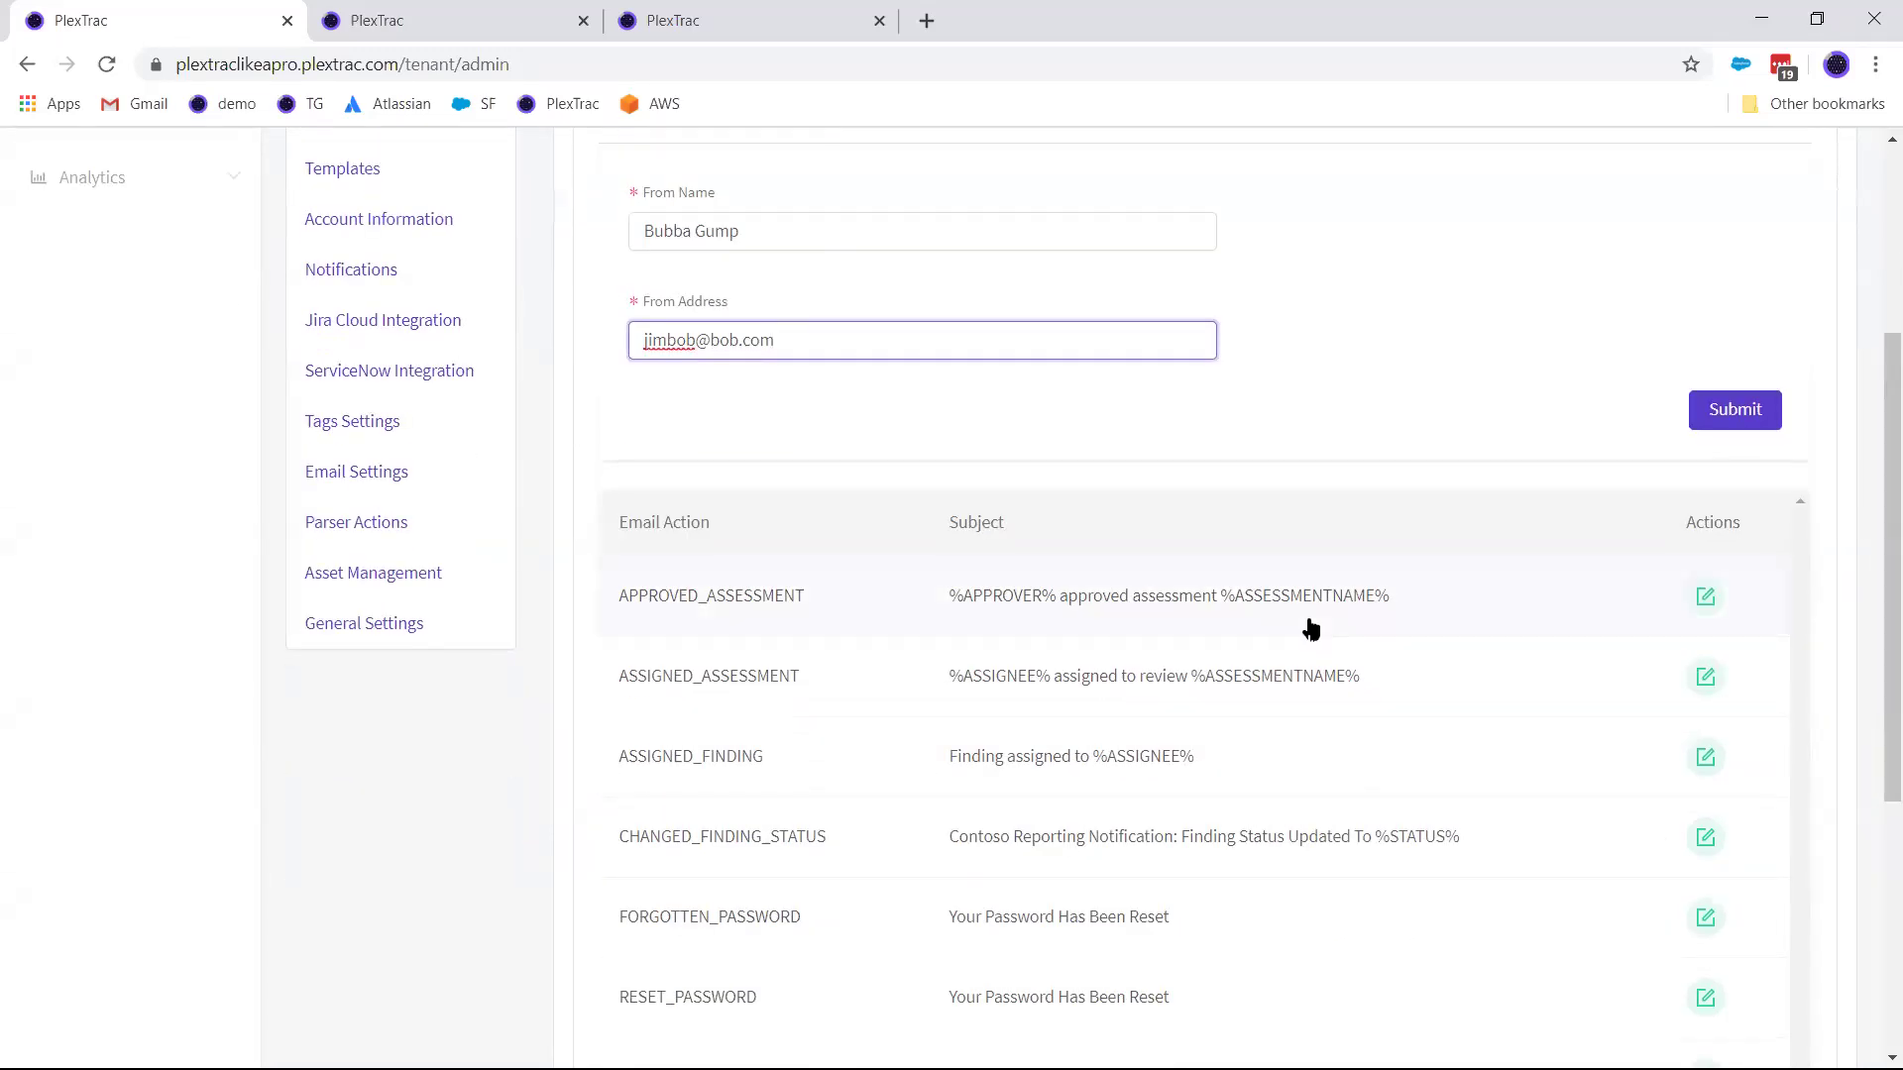
scroll(1310, 629, down, 2)
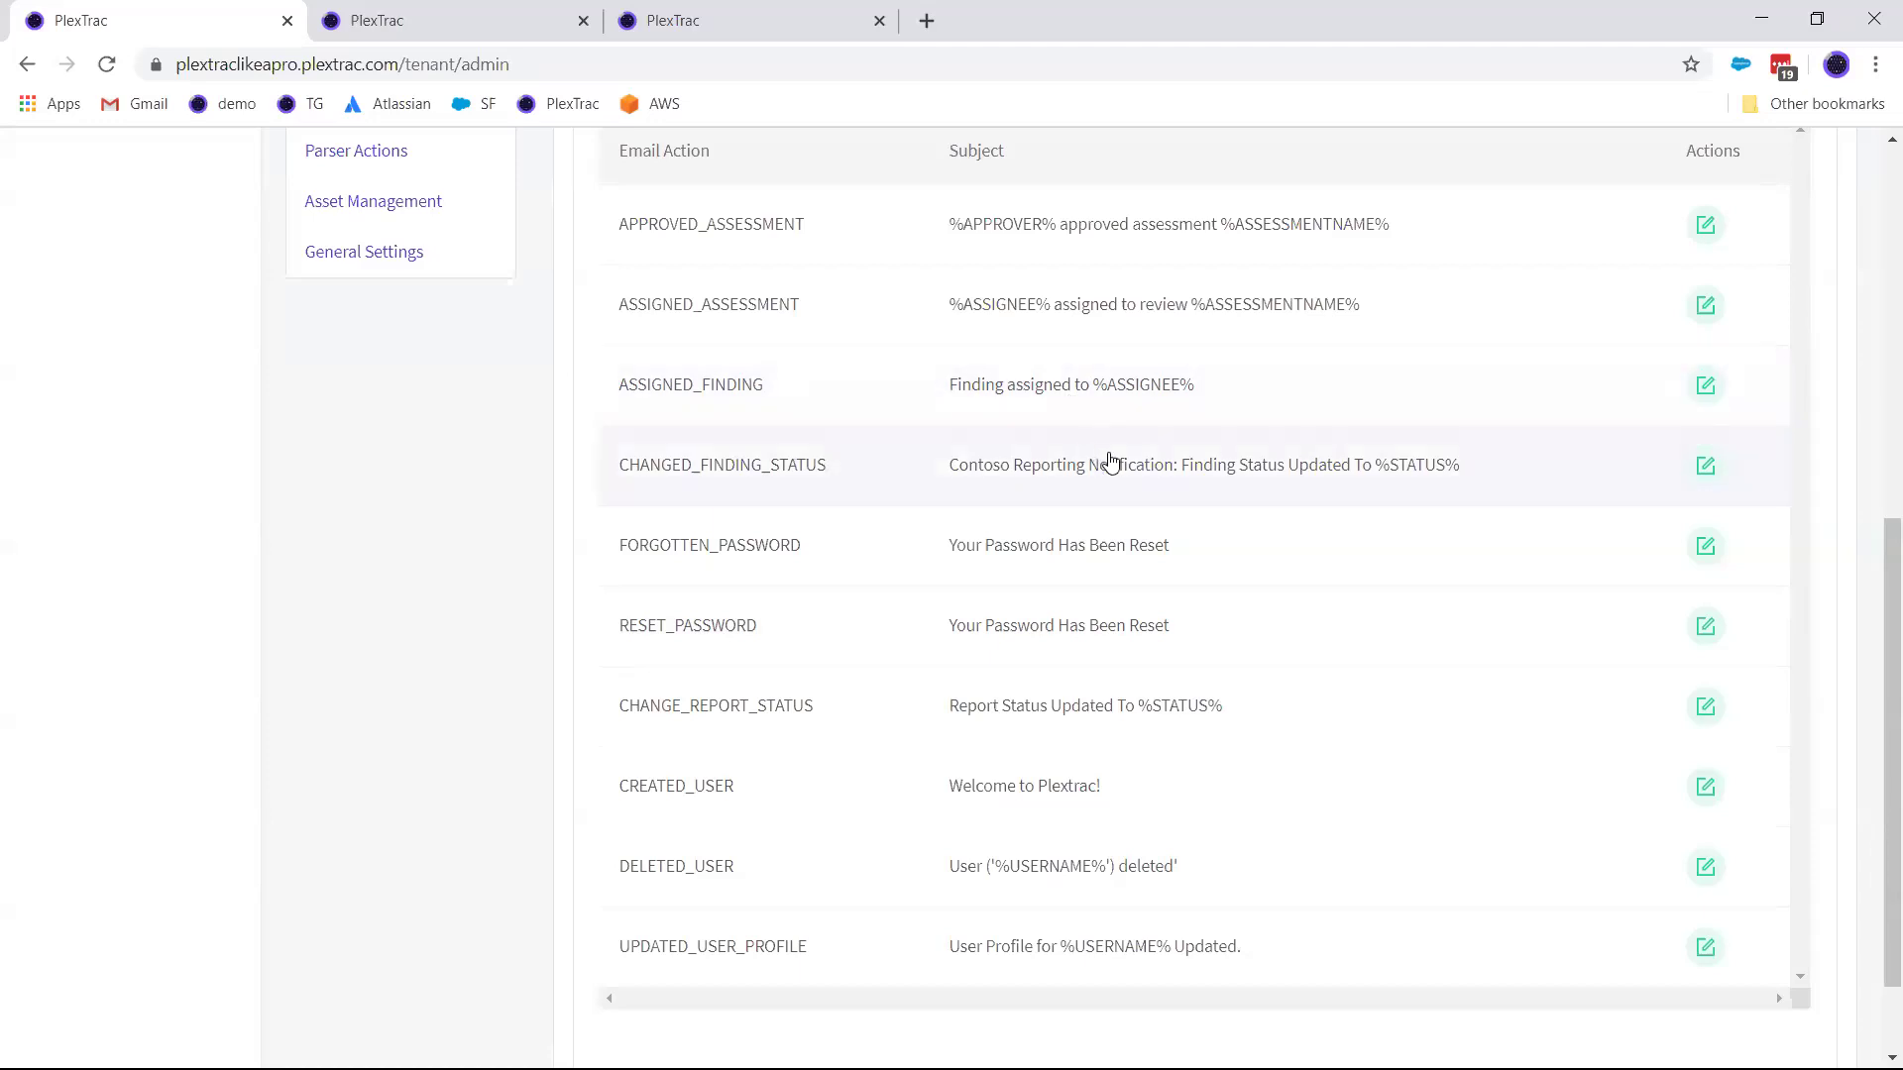
Open the CHANGED_FINDING_STATUS template editor and scroll through its HTML email body
click(1694, 475)
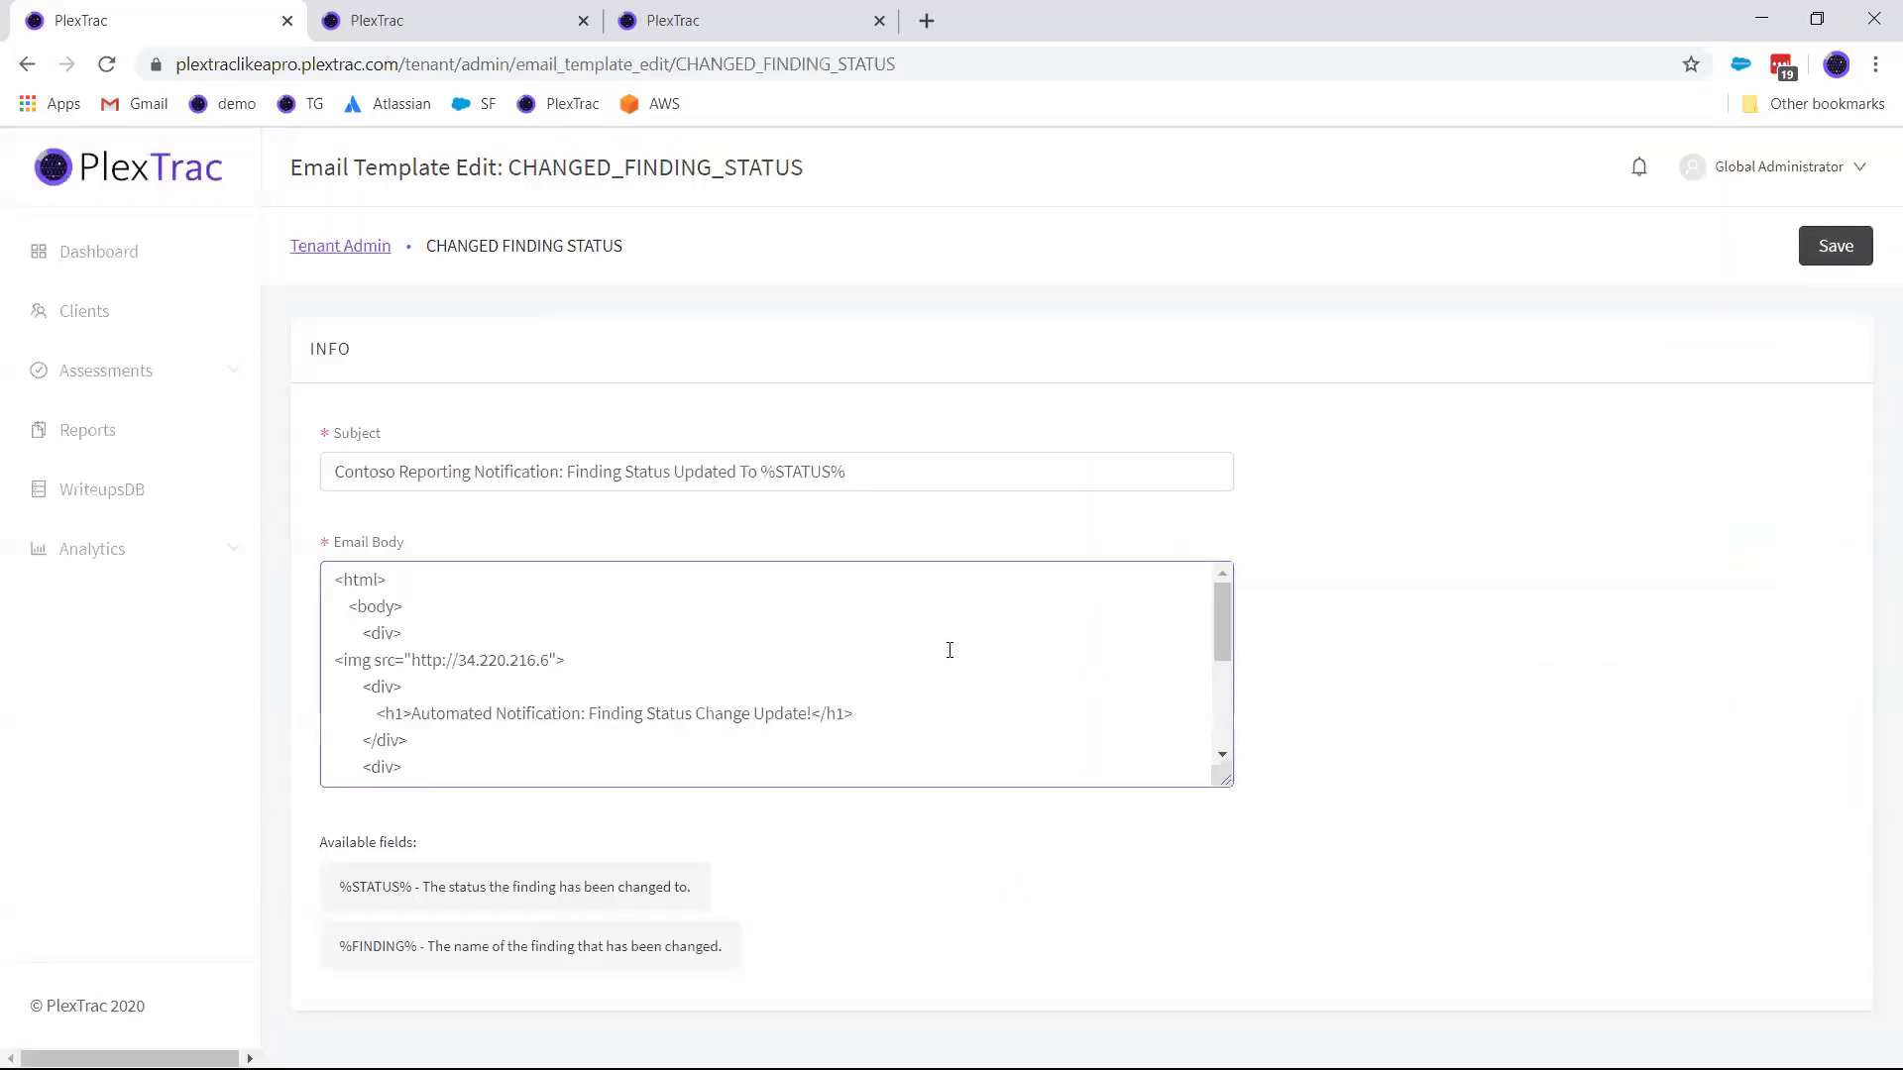
scroll(949, 649, down, 1)
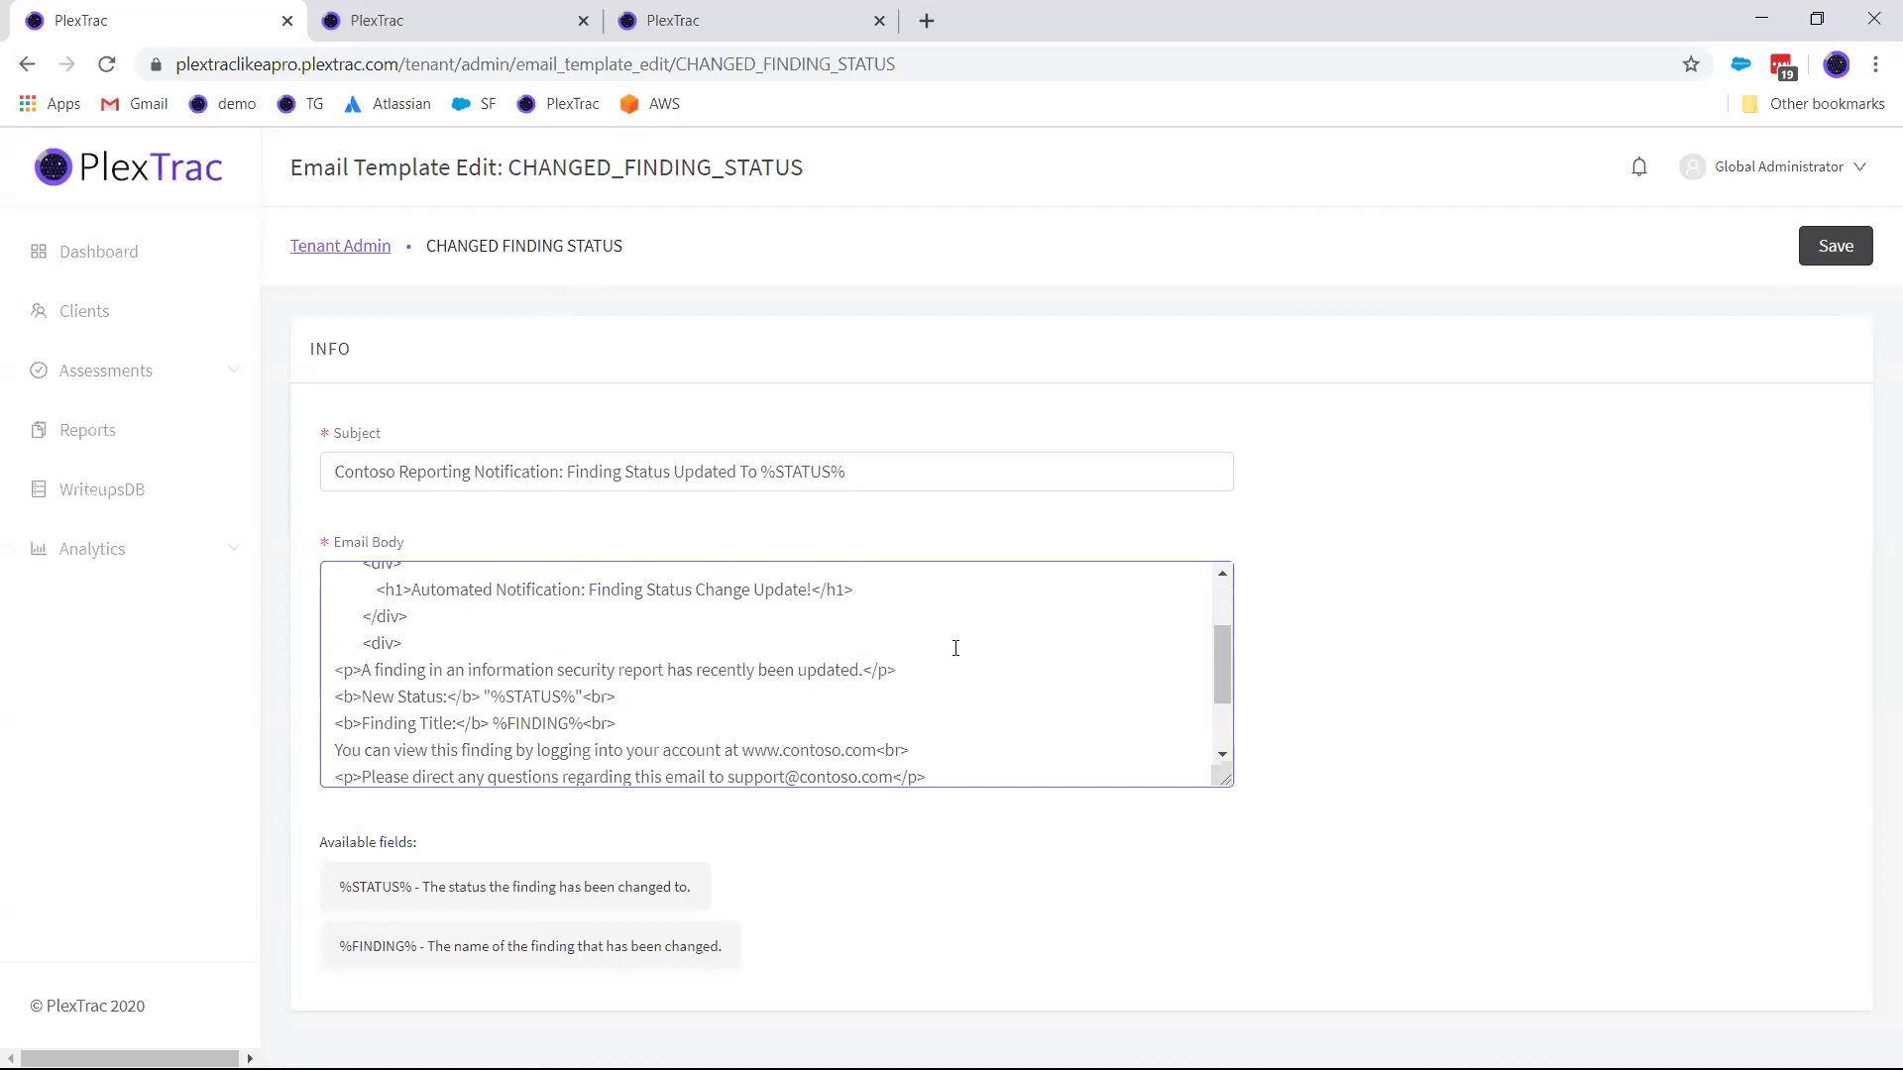
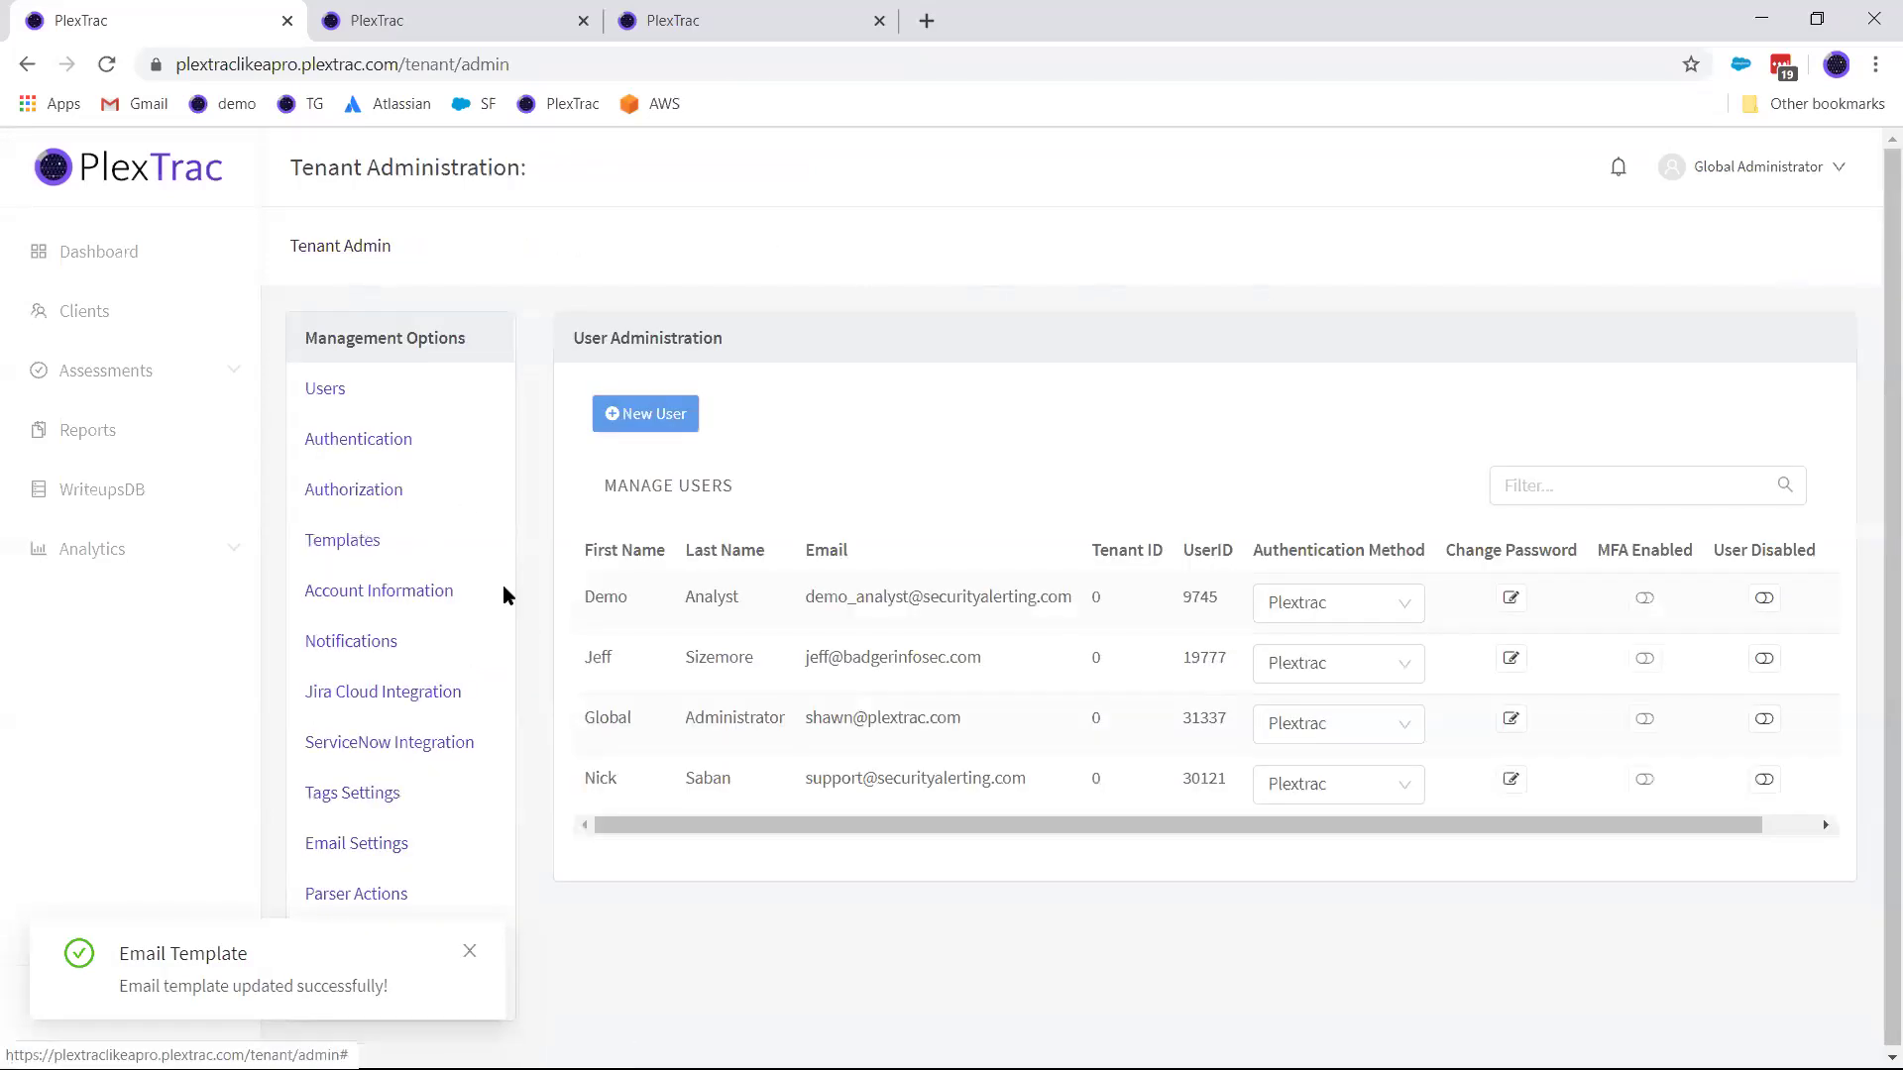
Show the tenant's Email Settings and browse the E-mail Templates Manager list of template subjects
click(391, 850)
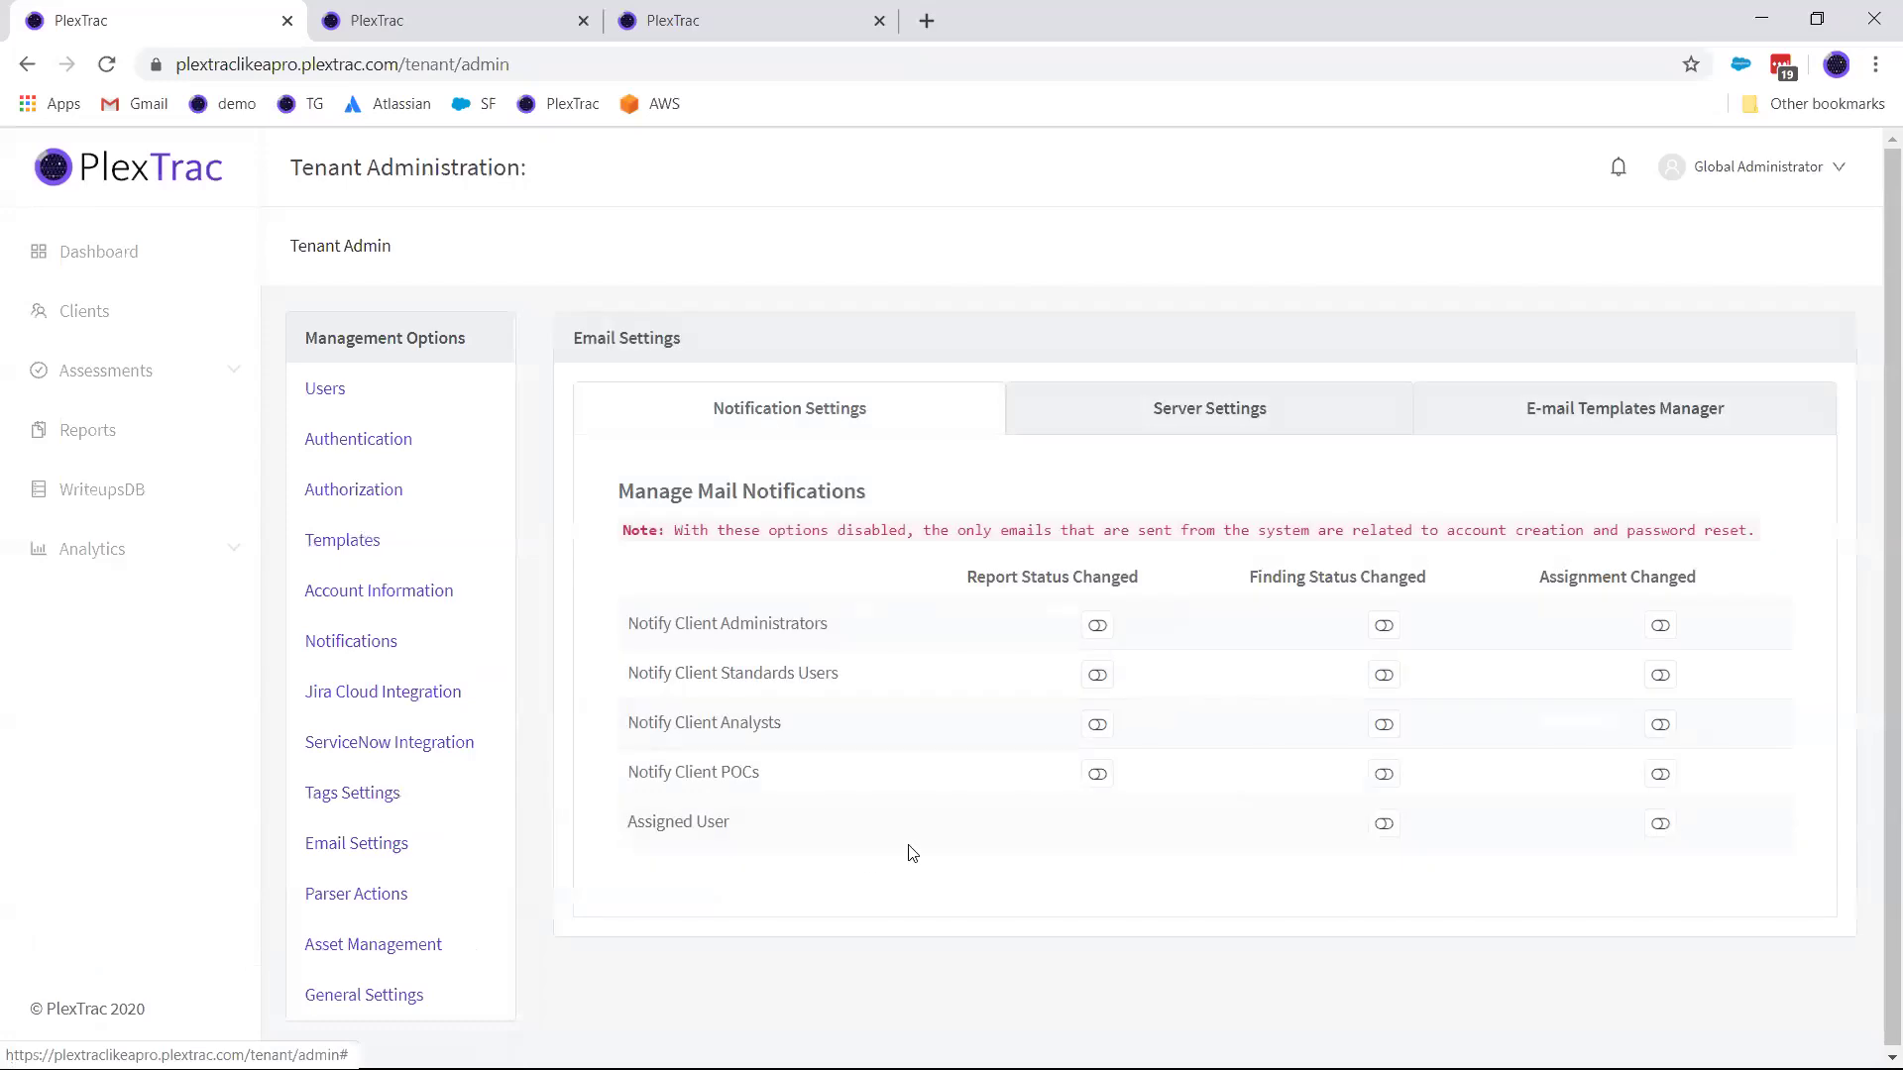
click(1551, 428)
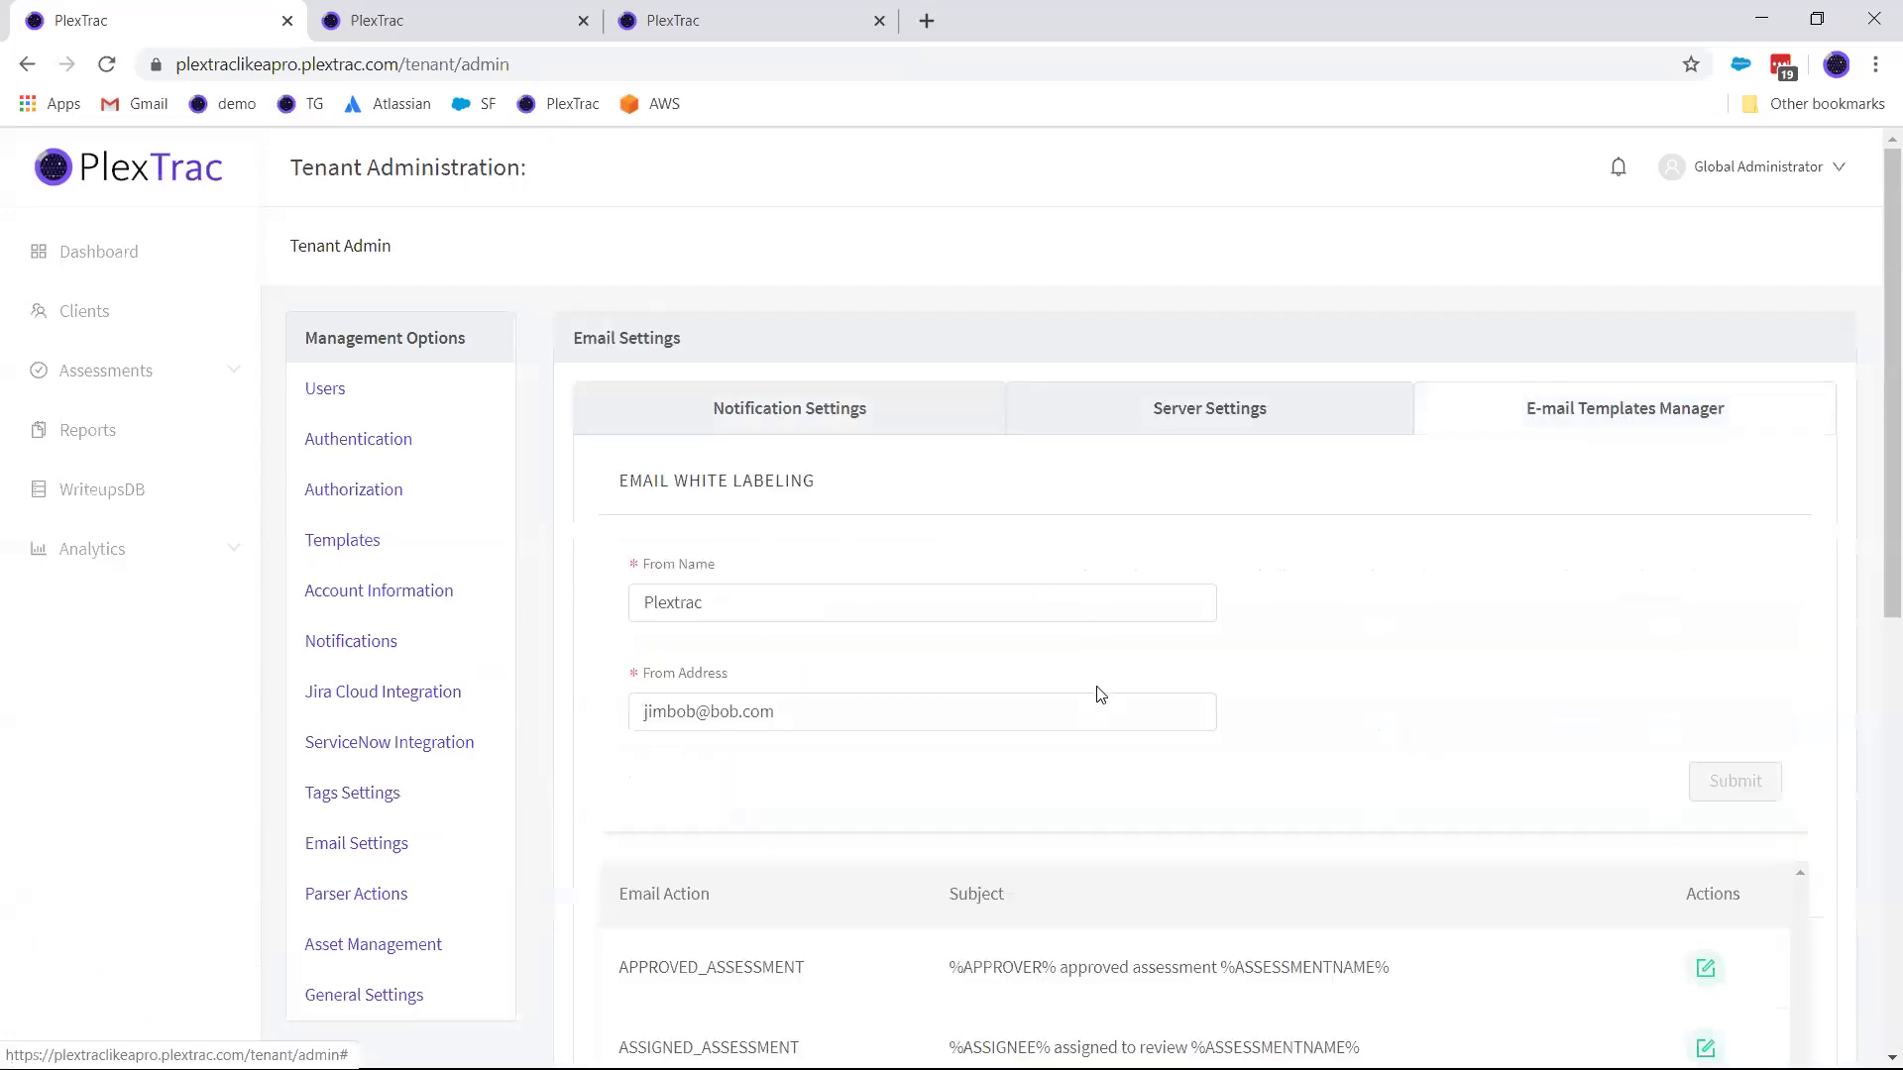
scroll(1094, 694, down, 4)
scroll(1094, 694, down, 1)
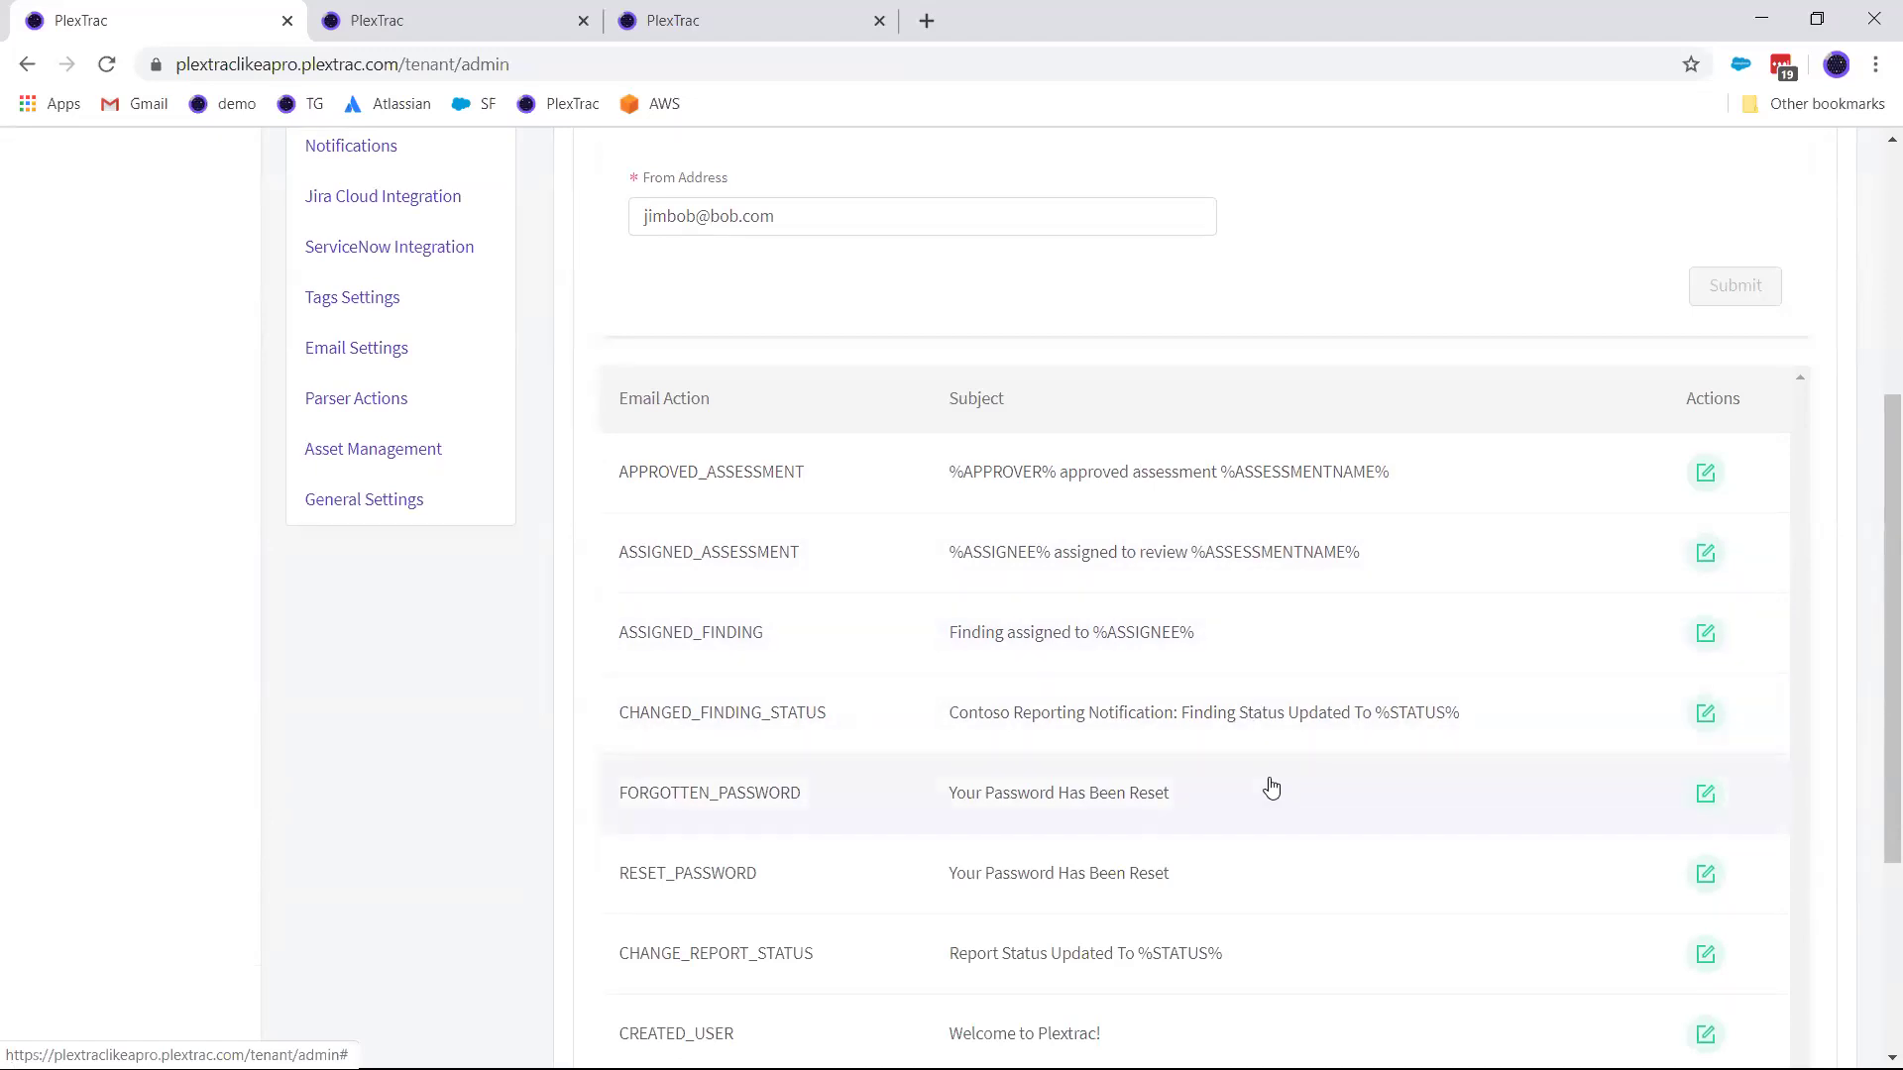
scroll(1273, 788, down, 1)
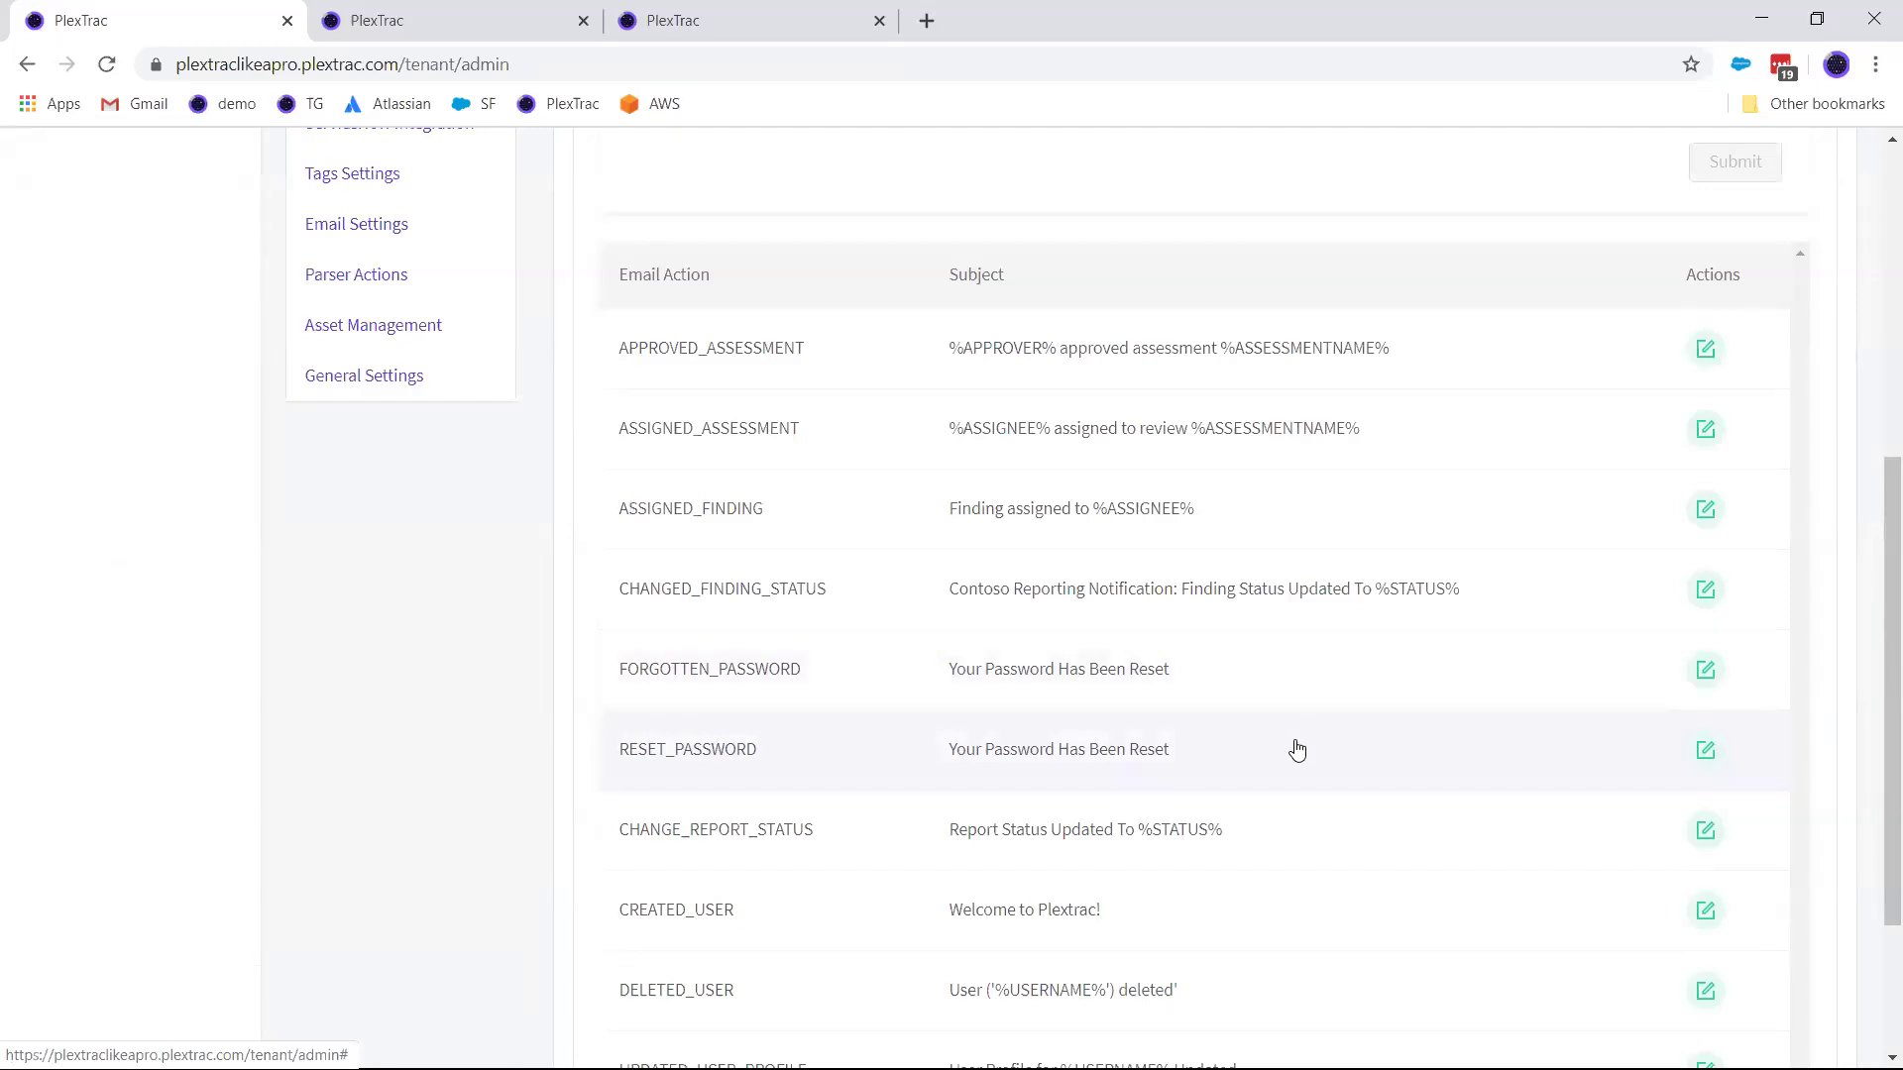
Edit the RESET_PASSWORD email template to see its subject and HTML body
click(1705, 752)
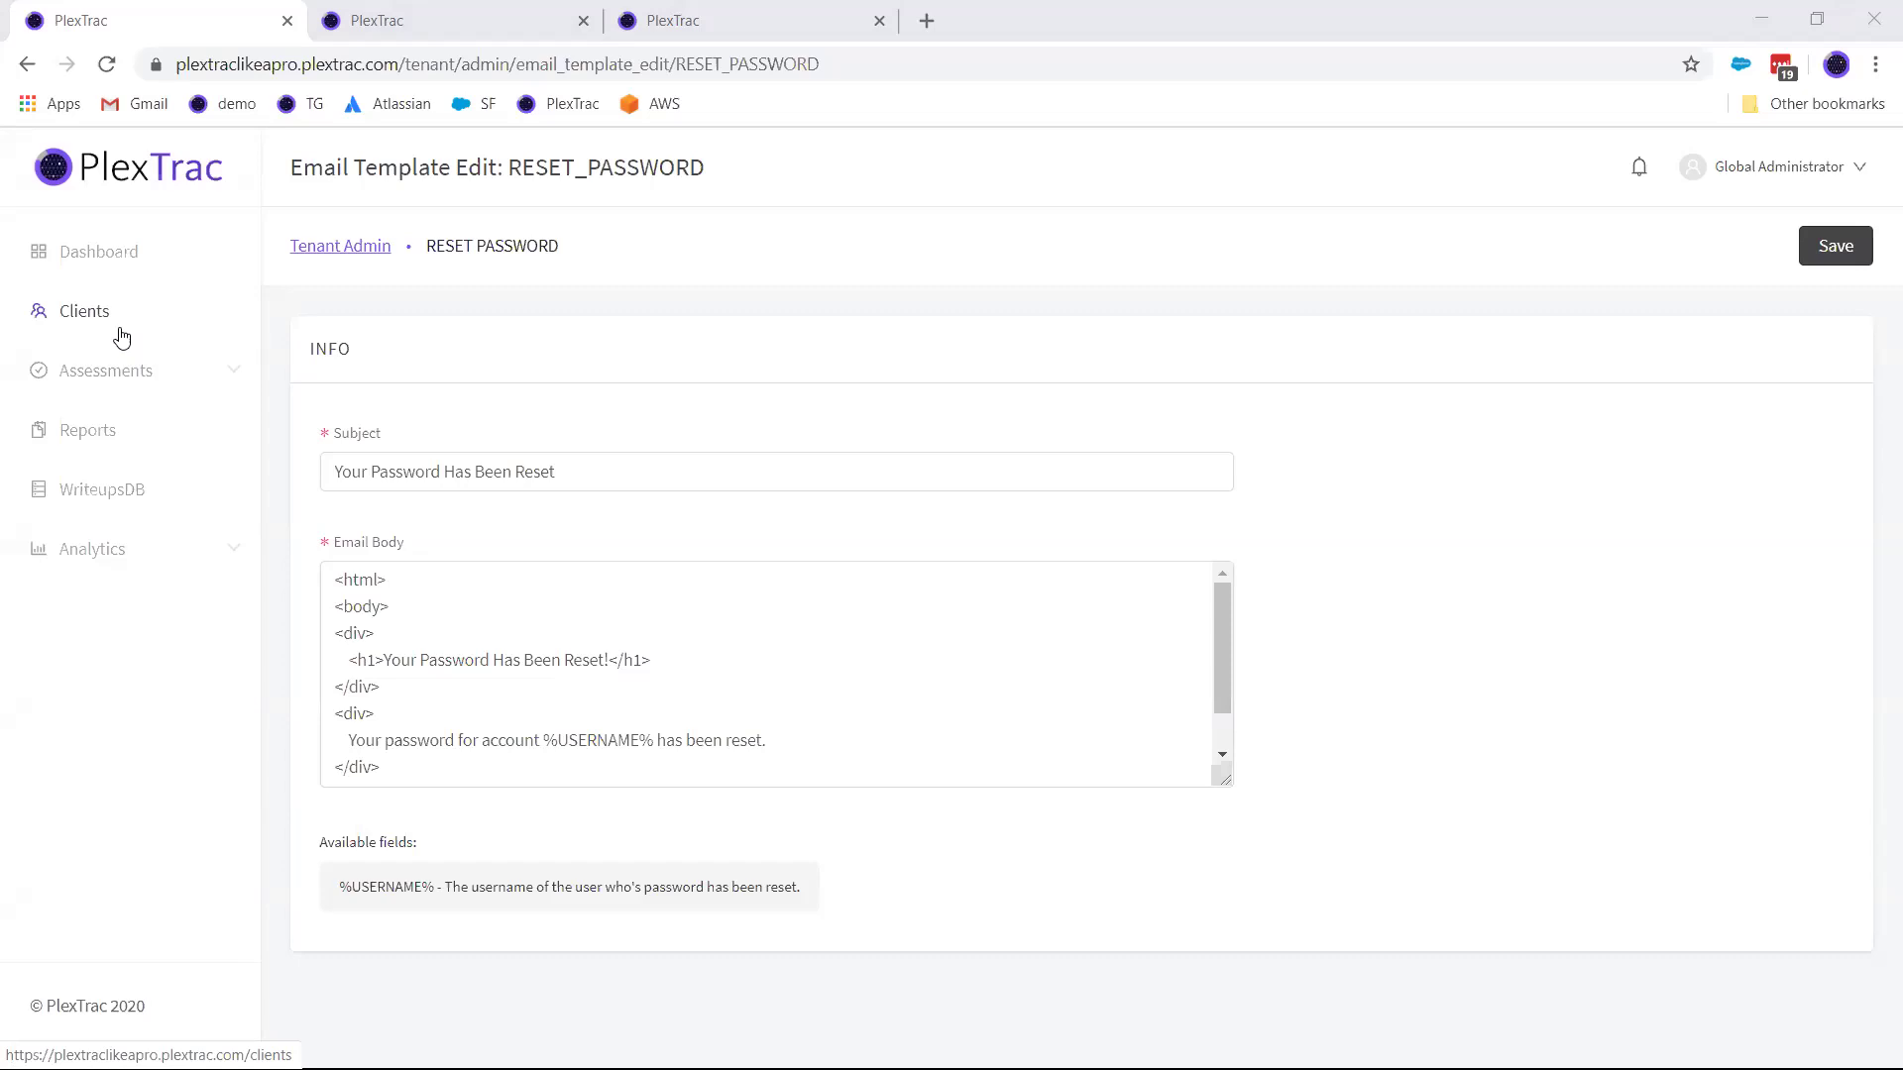
Go to Contoso Systems under Clients and open the WebApp Triaged Automated Assessment - Morganzo findings
click(118, 334)
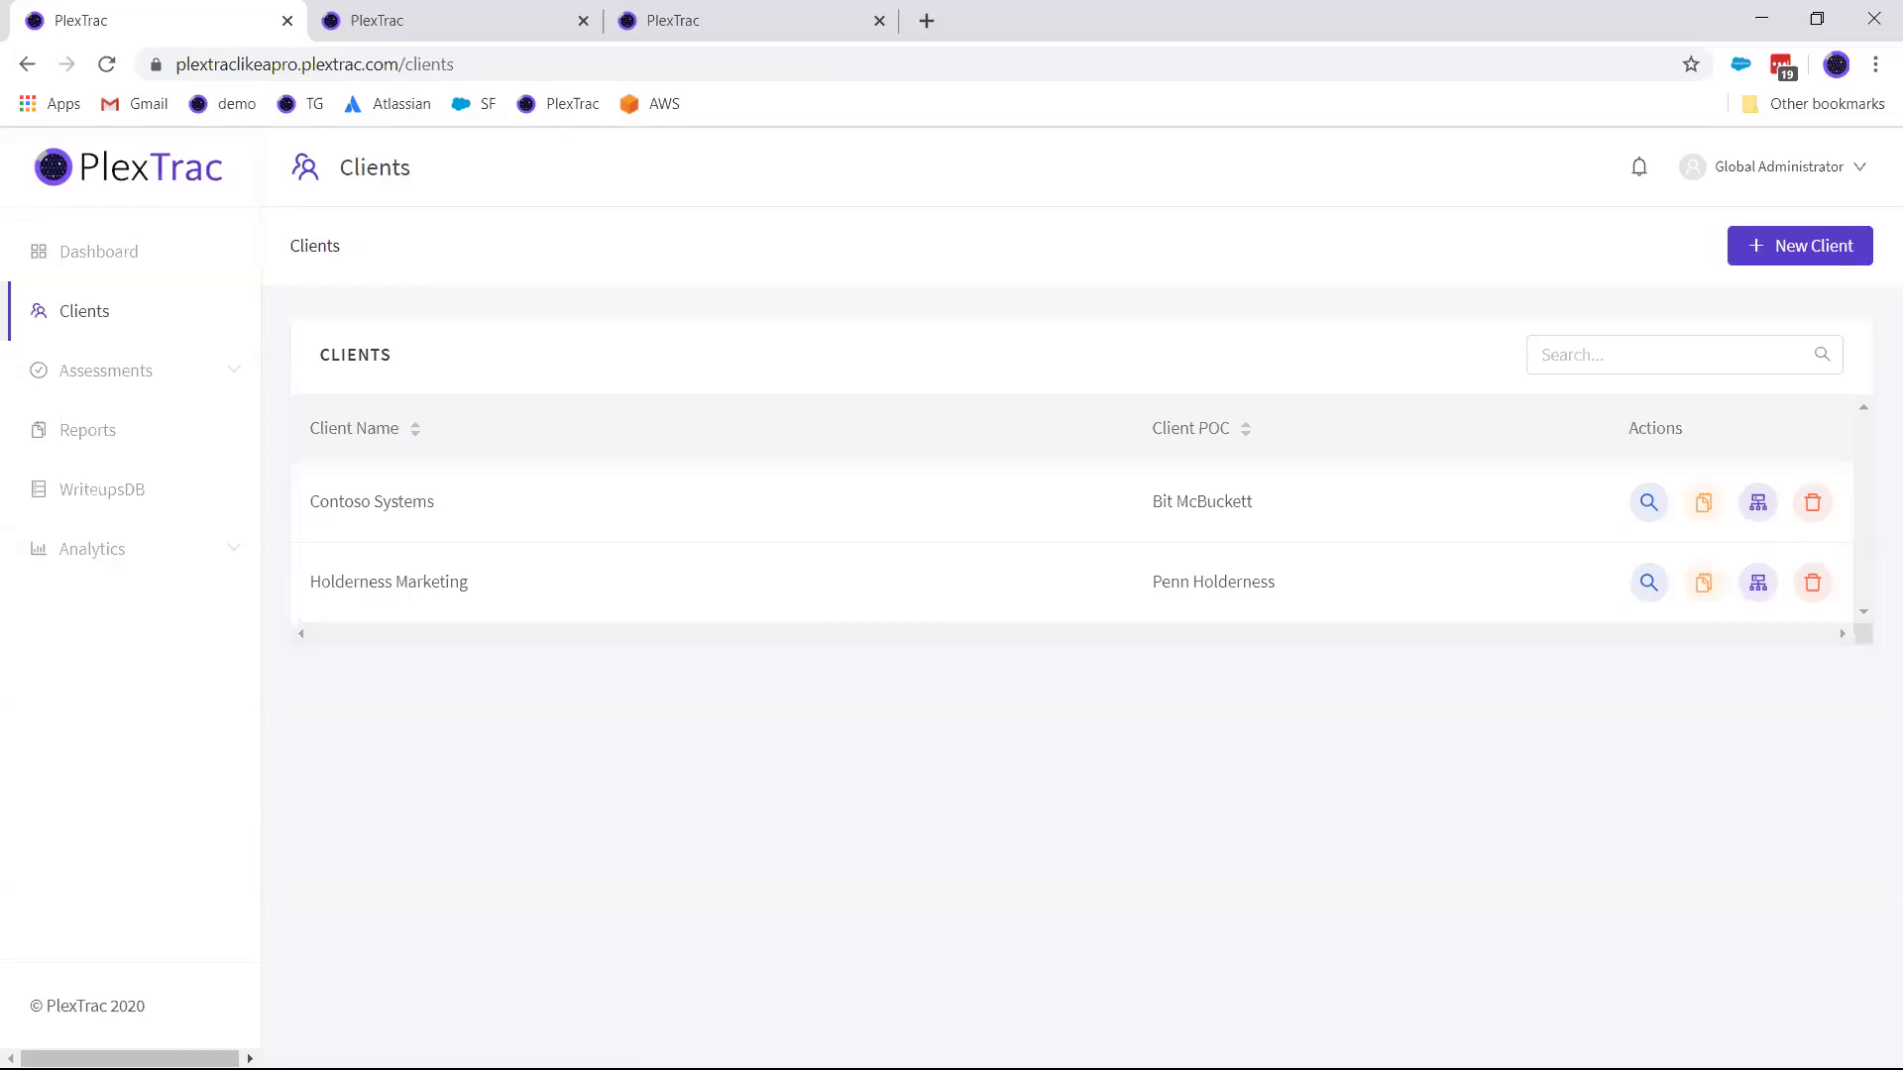
click(570, 519)
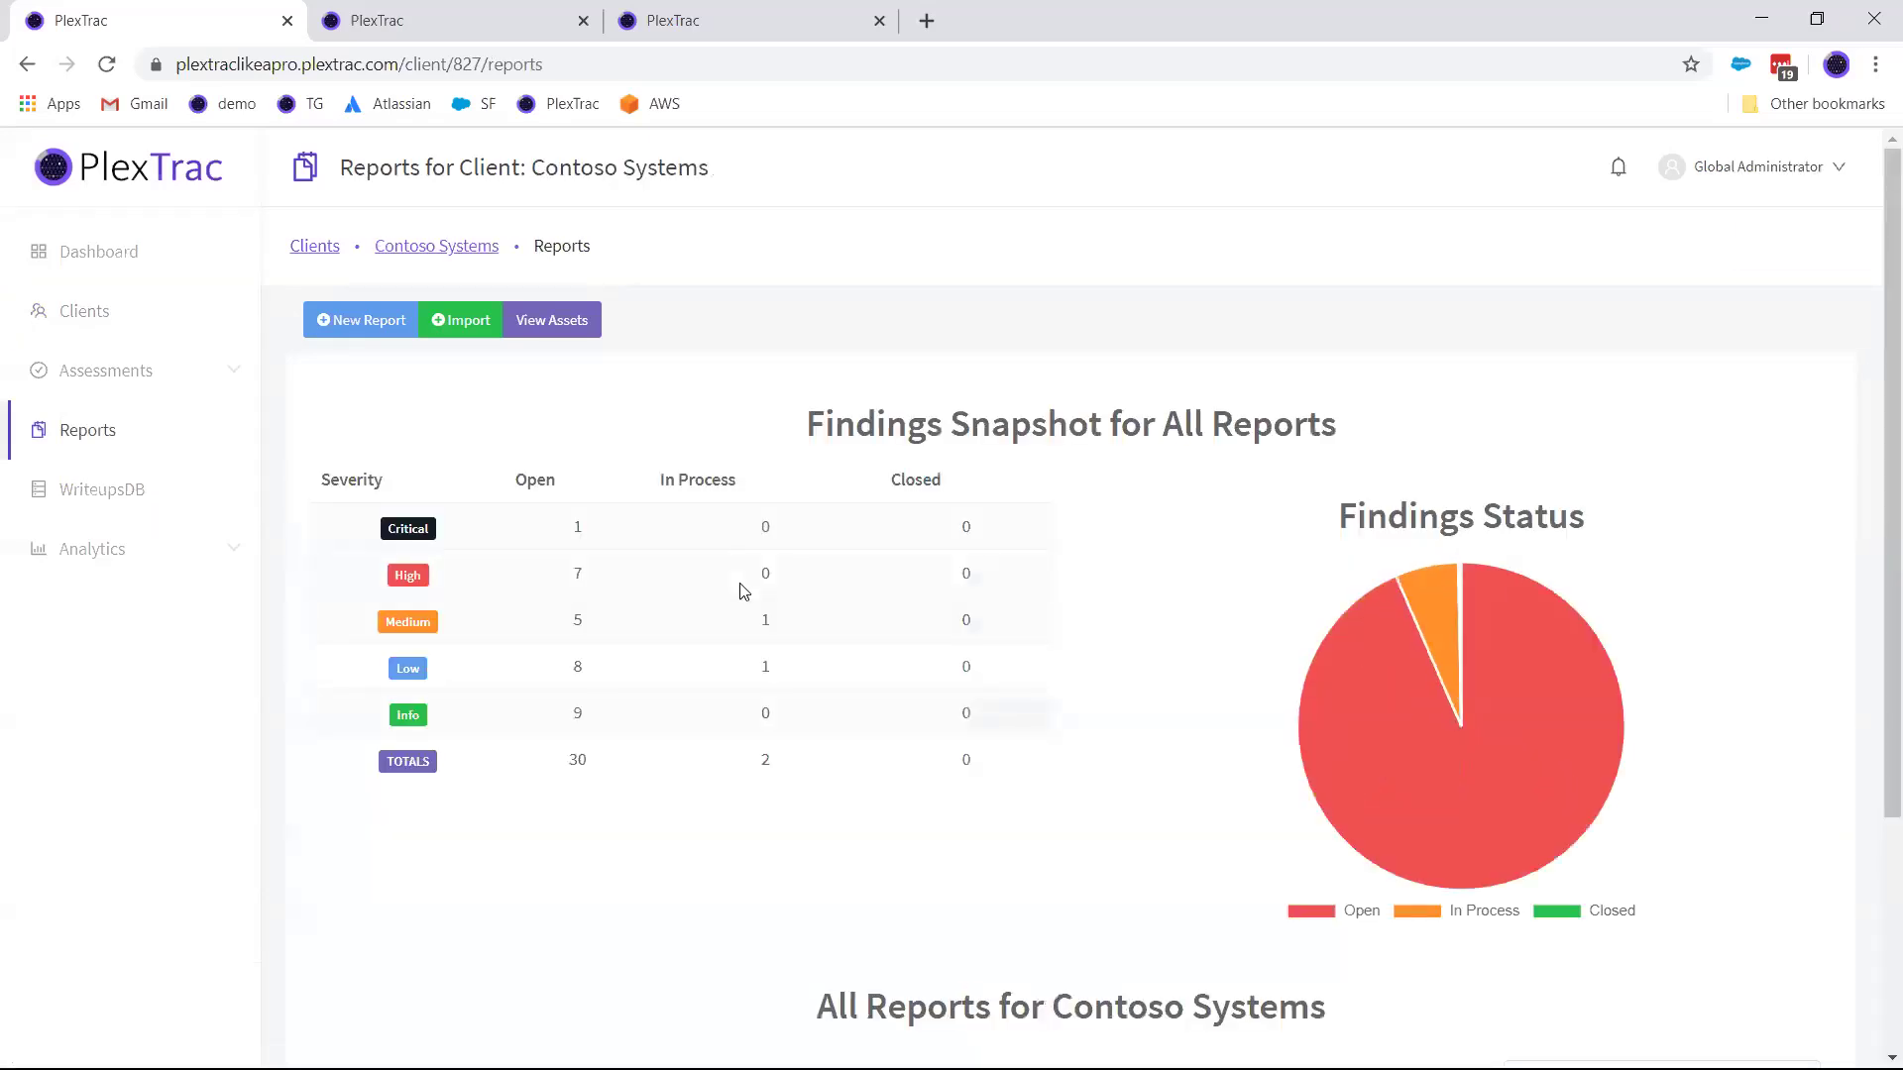
scroll(744, 591, down, 3)
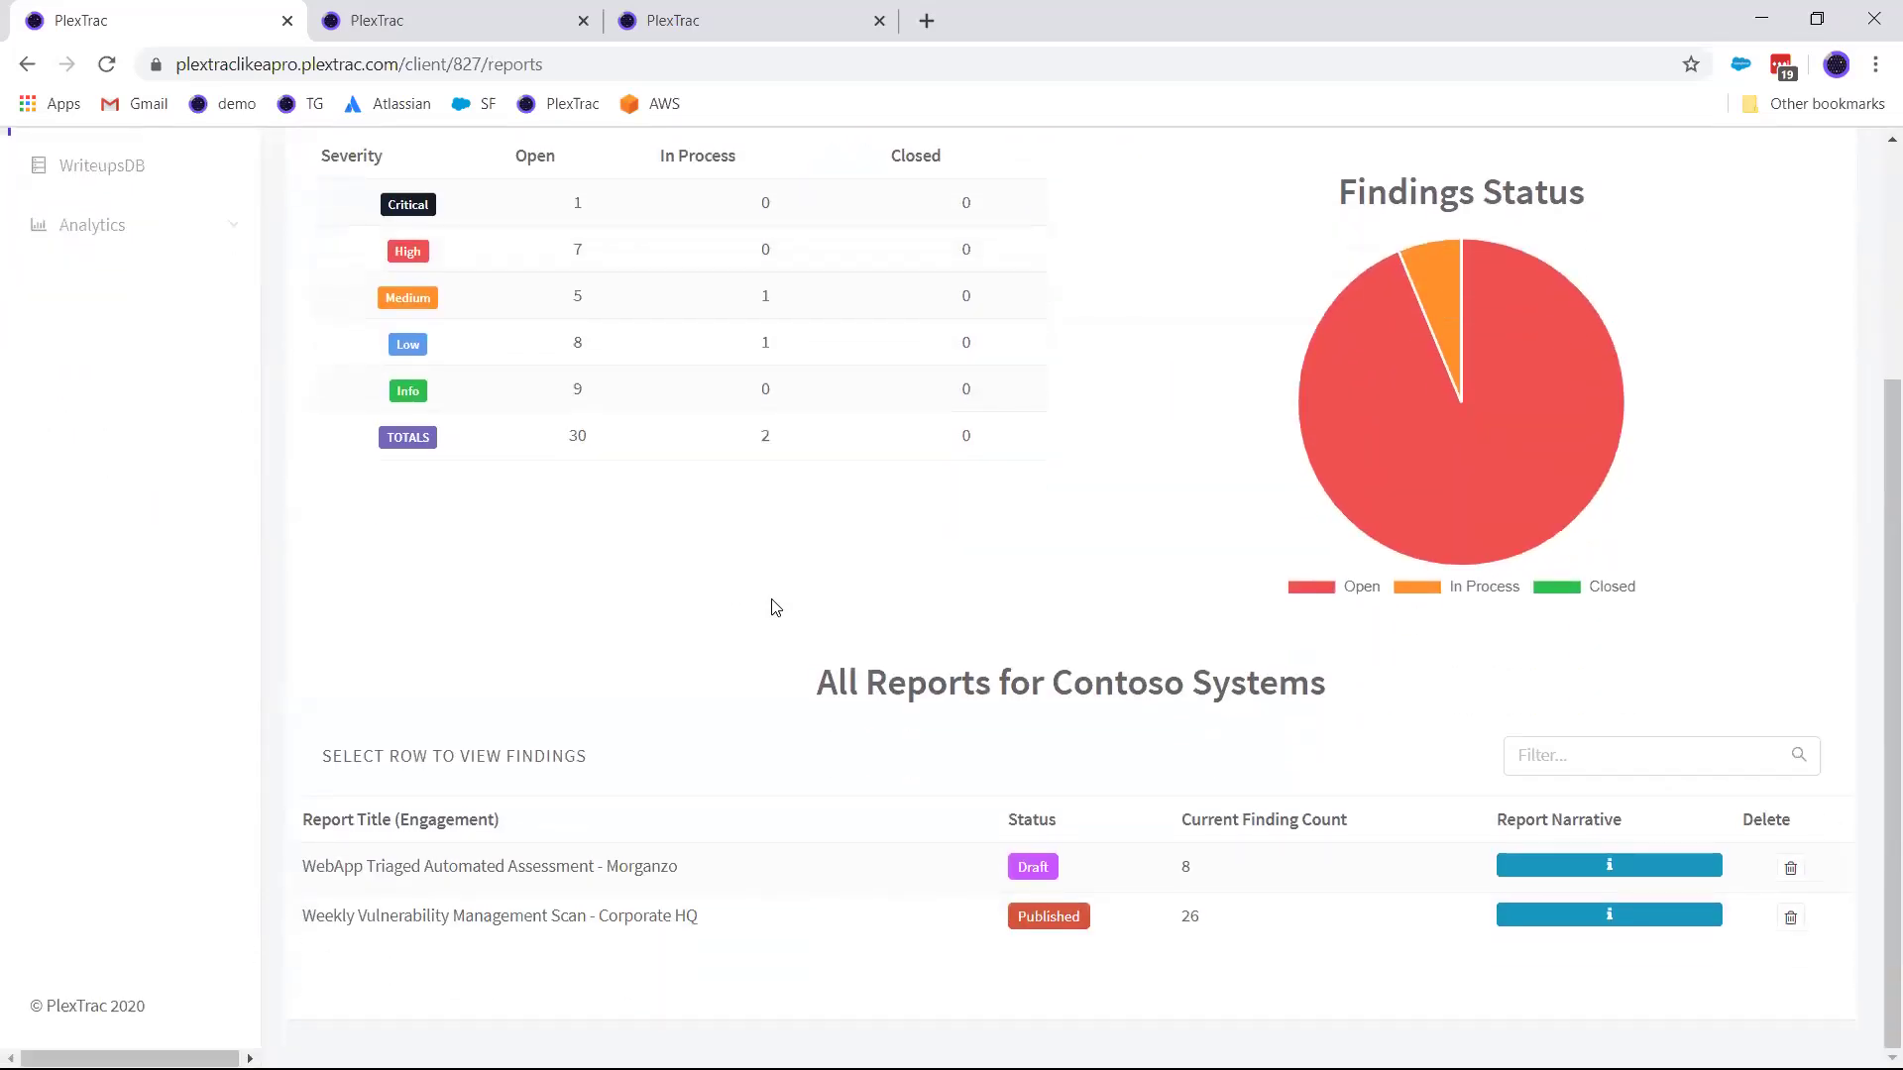
click(808, 878)
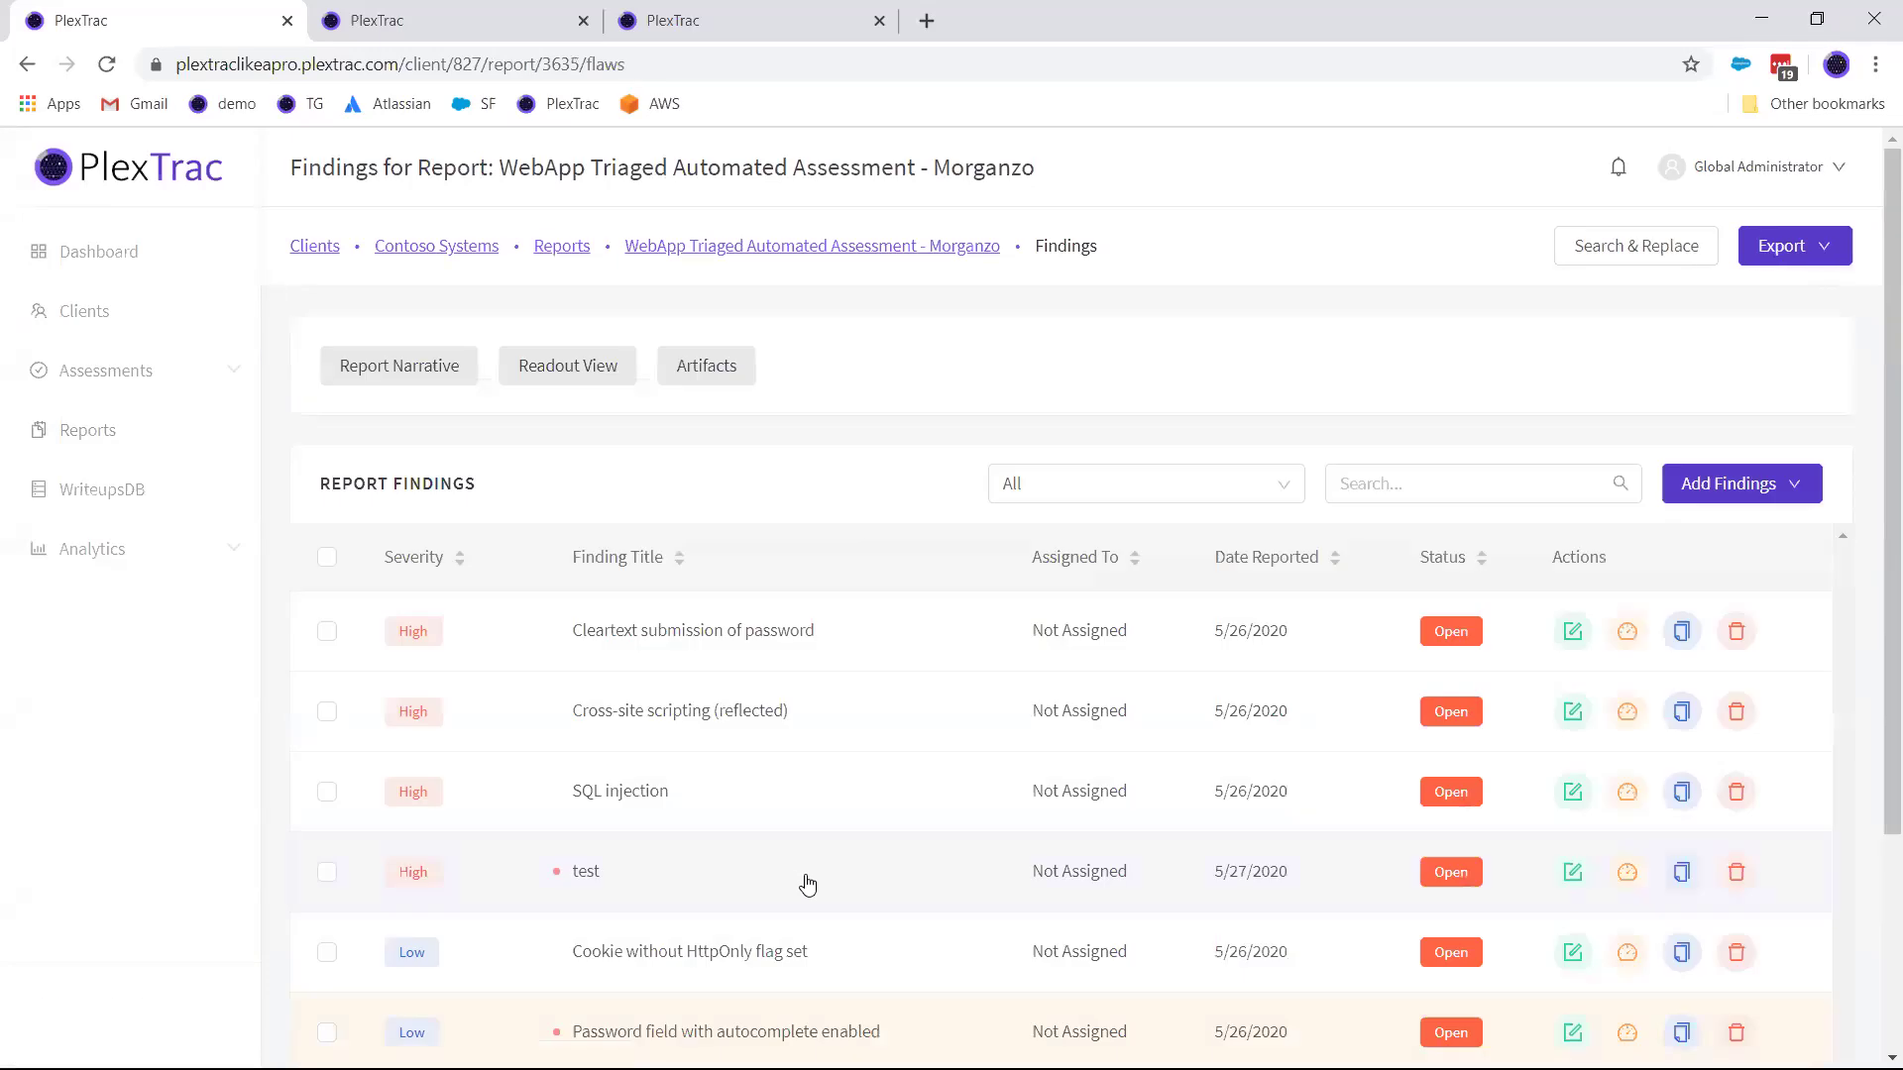
scroll(765, 448, down, 1)
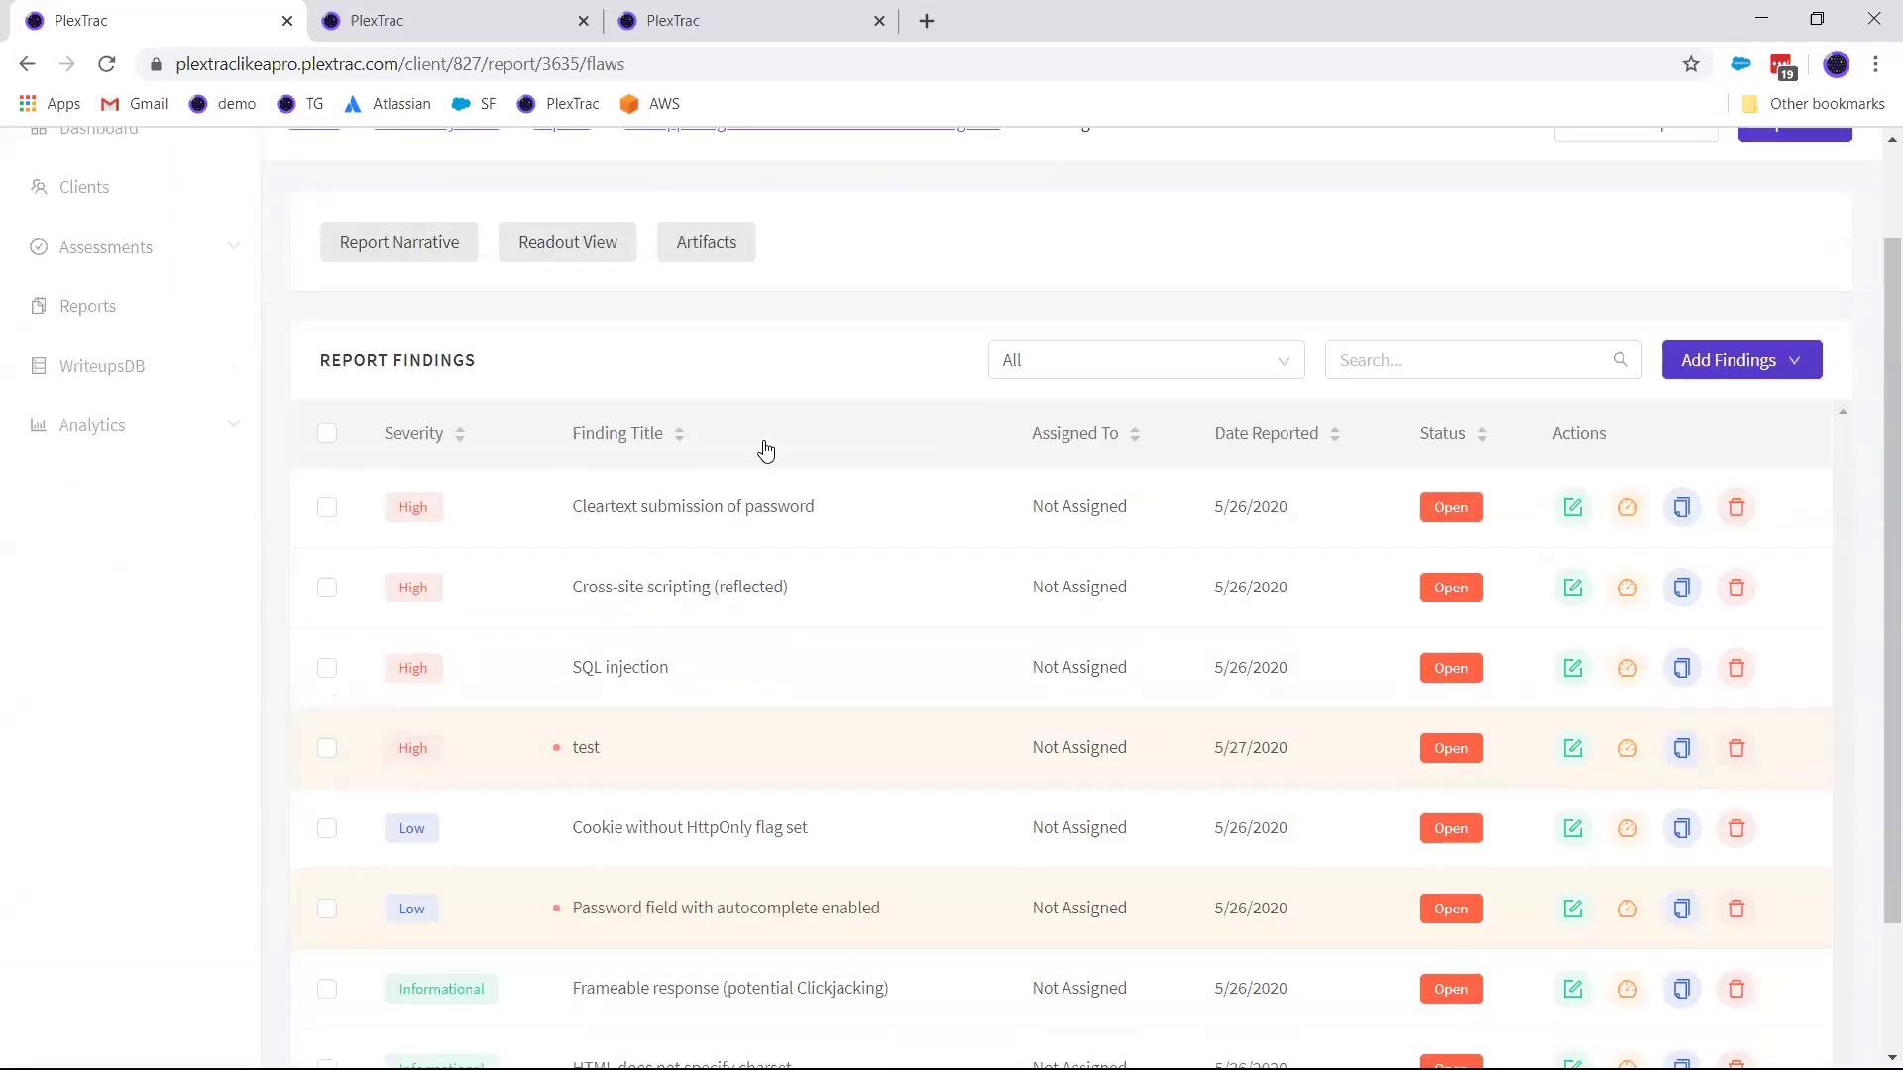
scroll(574, 489, down, 1)
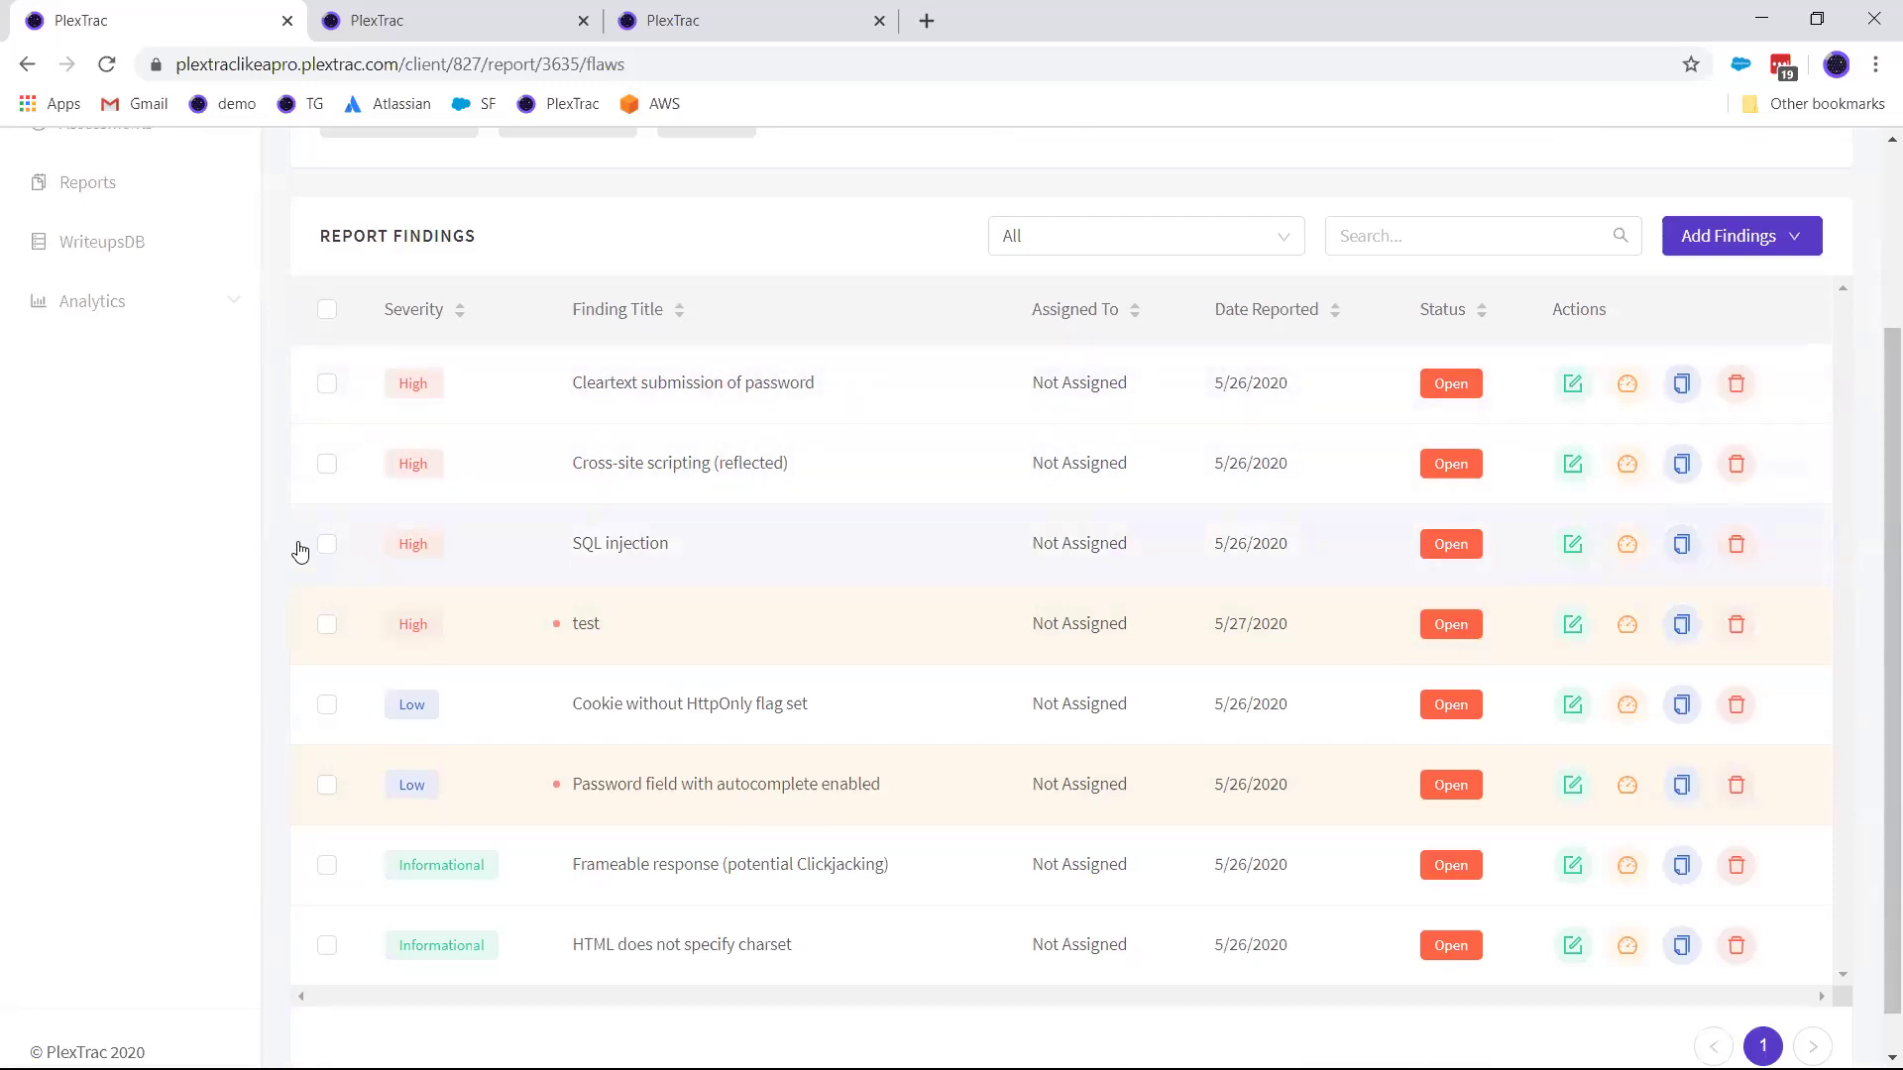
Select the Cleartext password, reflected XSS and SQL injection findings for Assign / Update Status
click(327, 385)
click(327, 464)
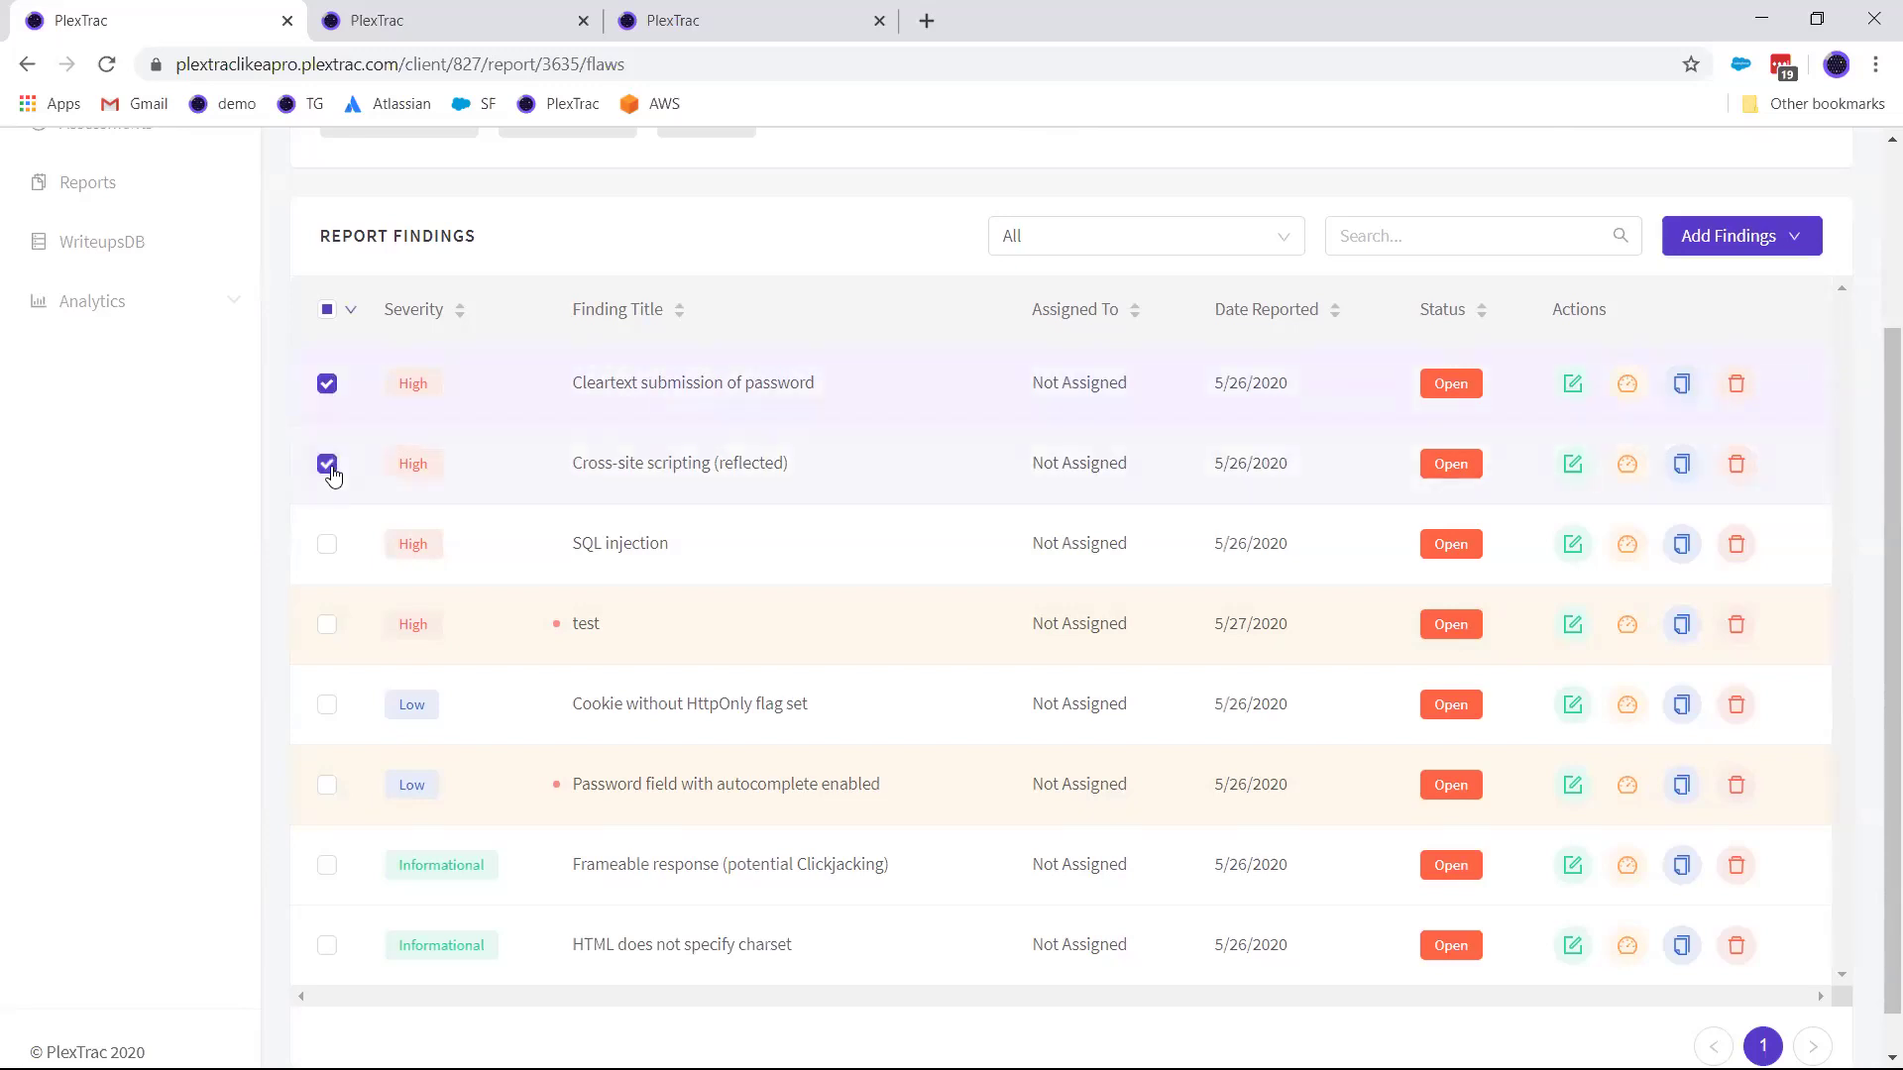
click(327, 543)
click(353, 311)
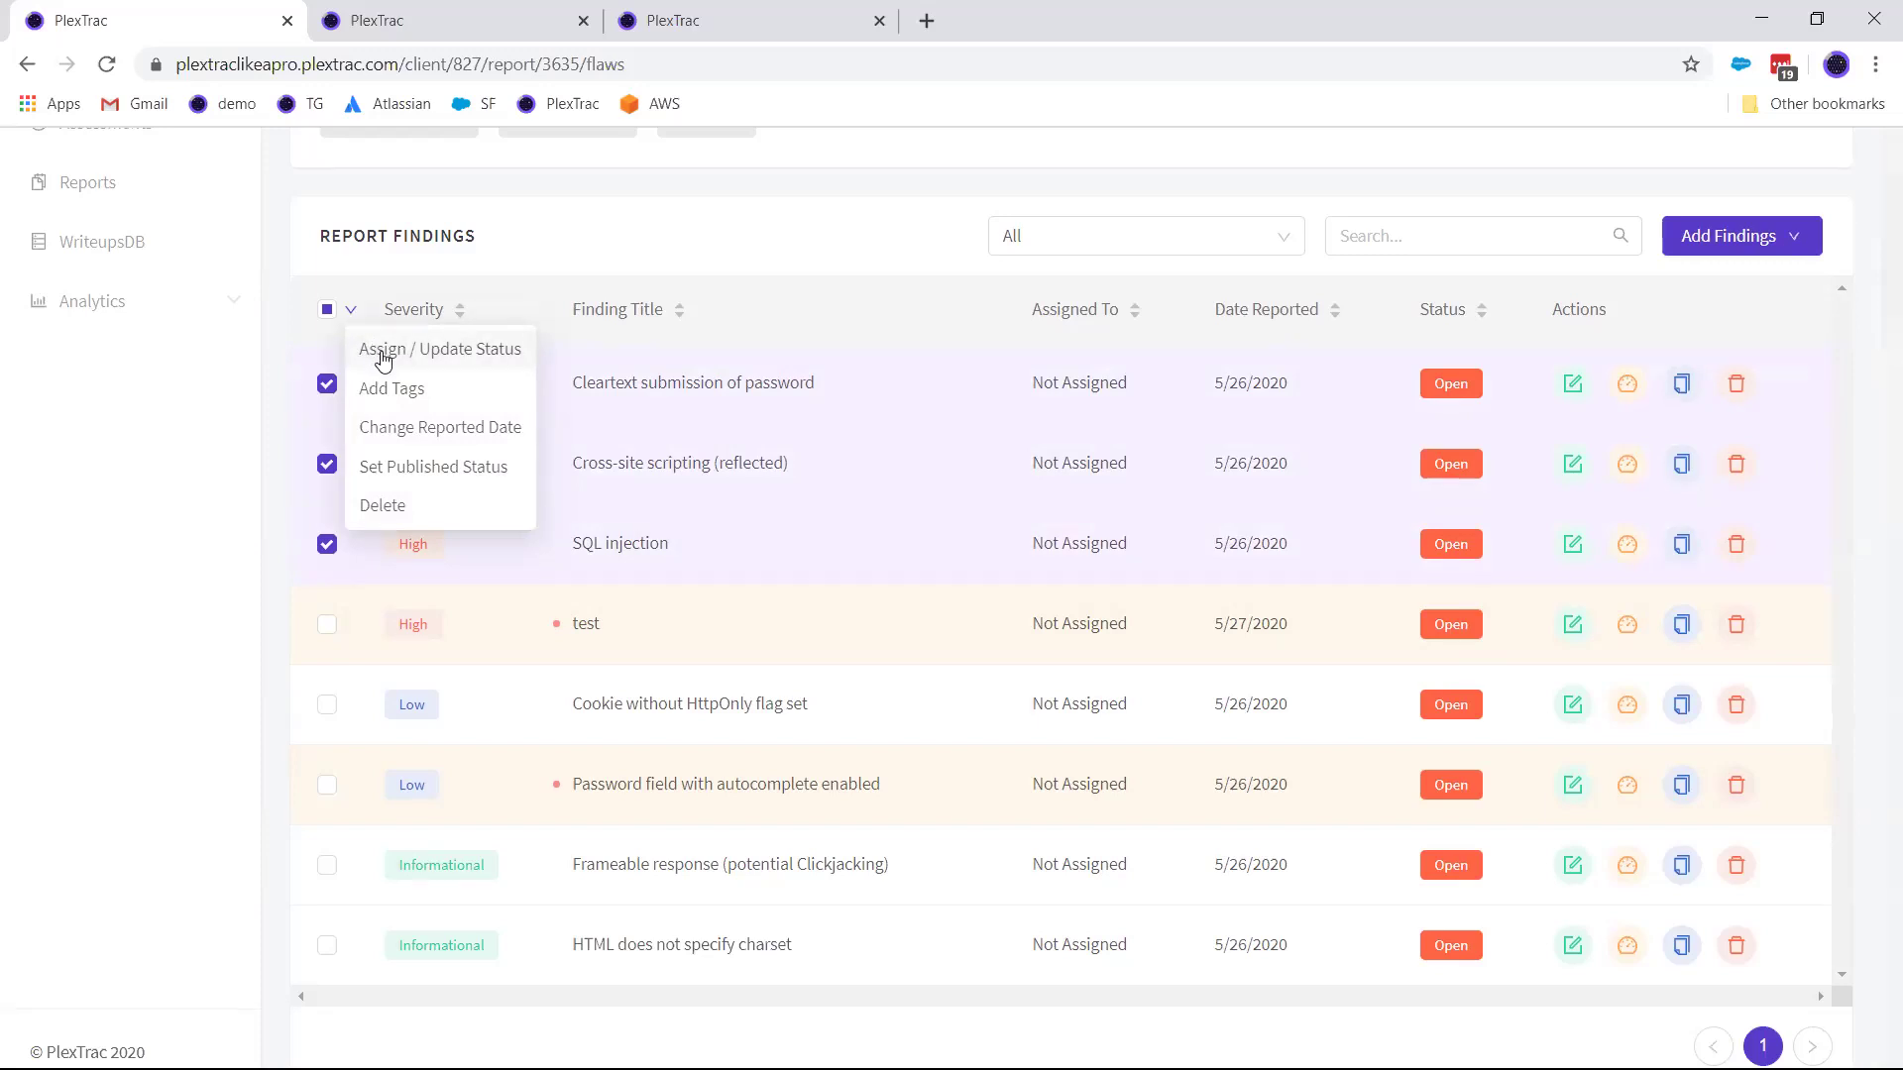
click(384, 356)
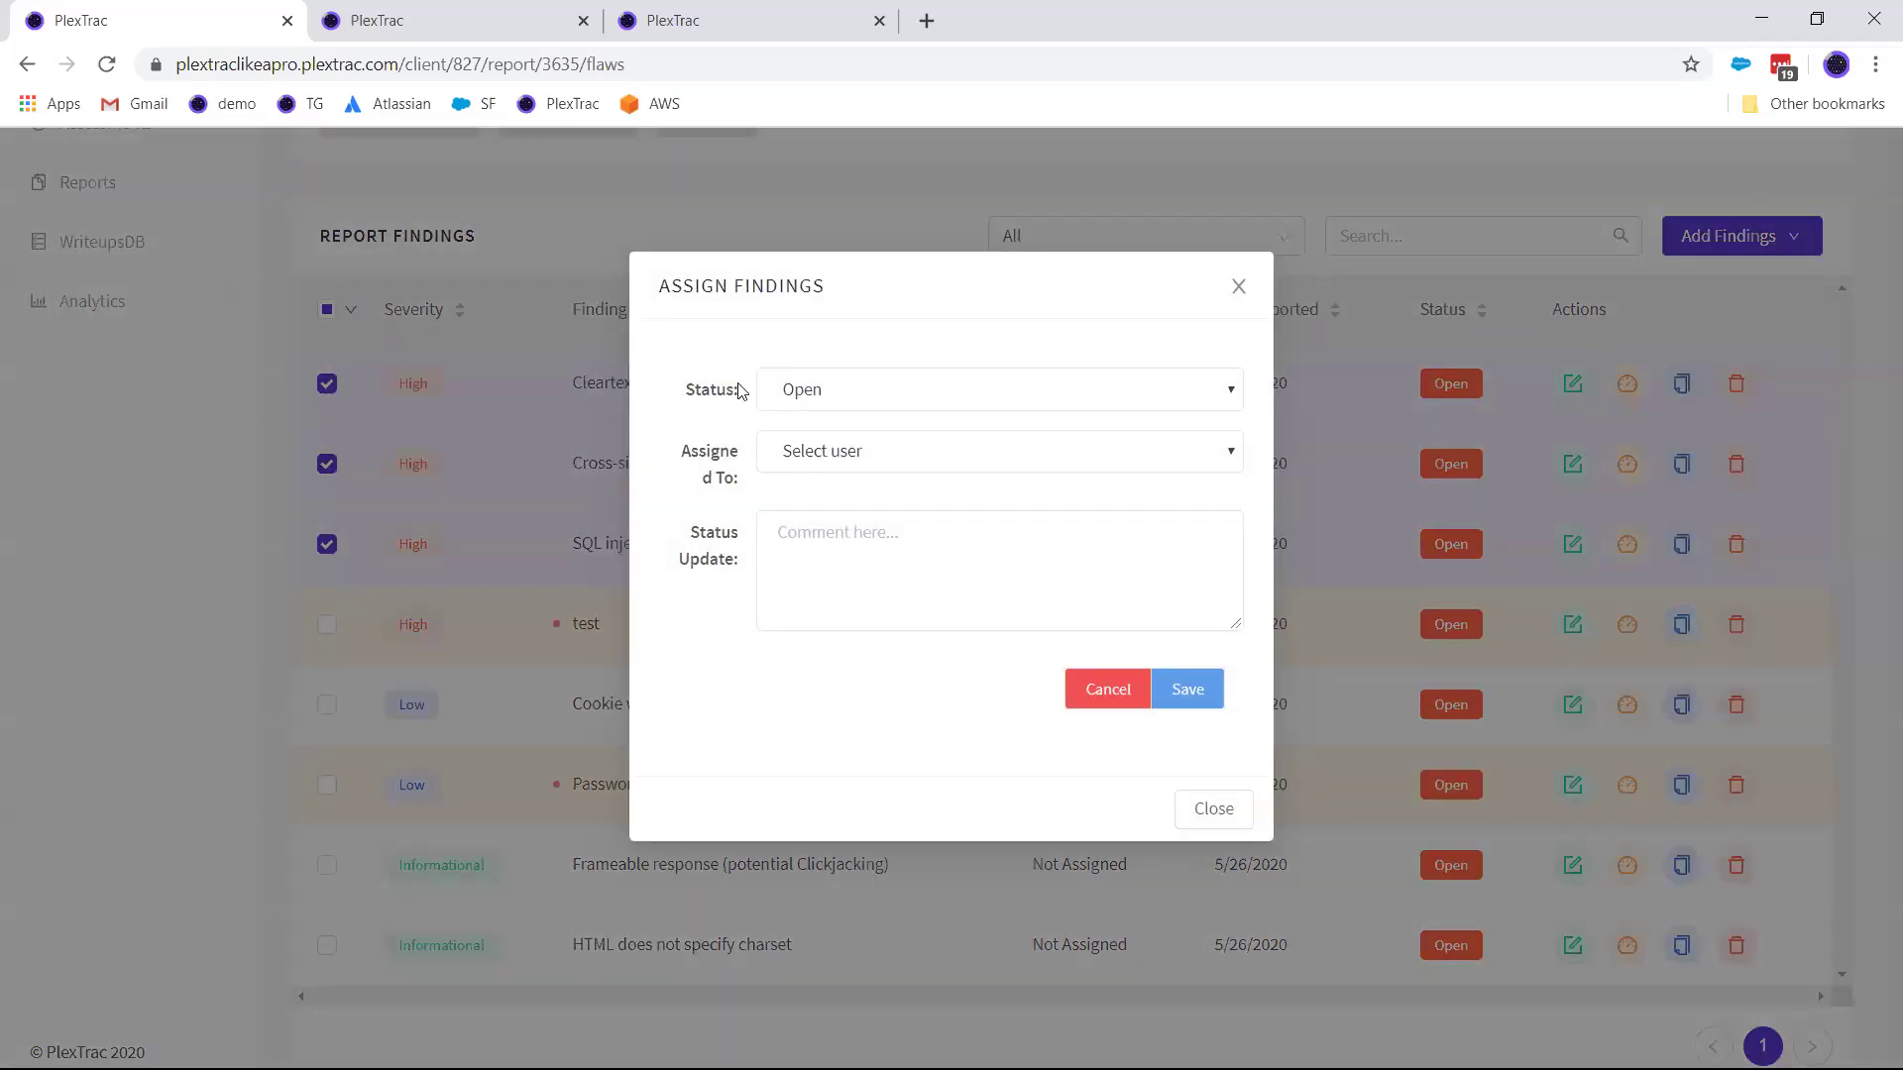
Set them to In Process, assign the chosen user, comment 'fix this now', and save
click(823, 397)
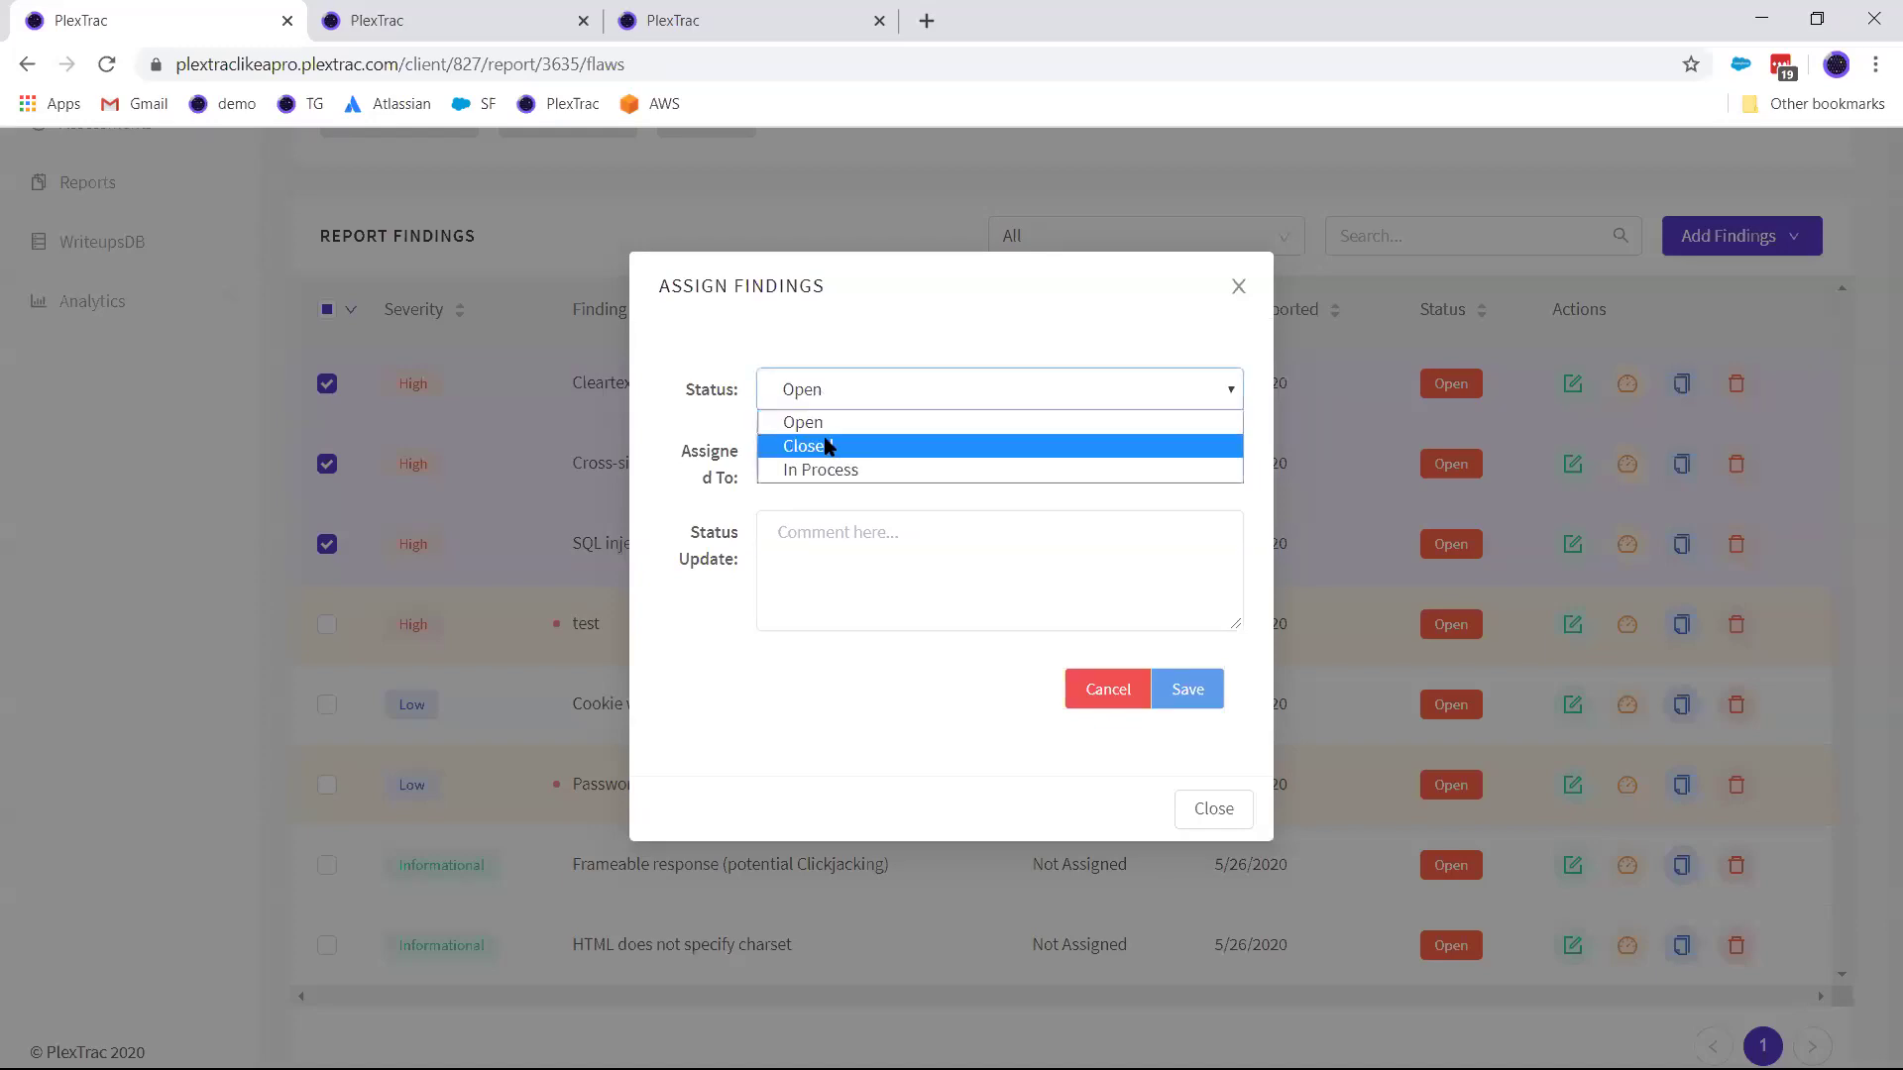
click(827, 470)
click(826, 466)
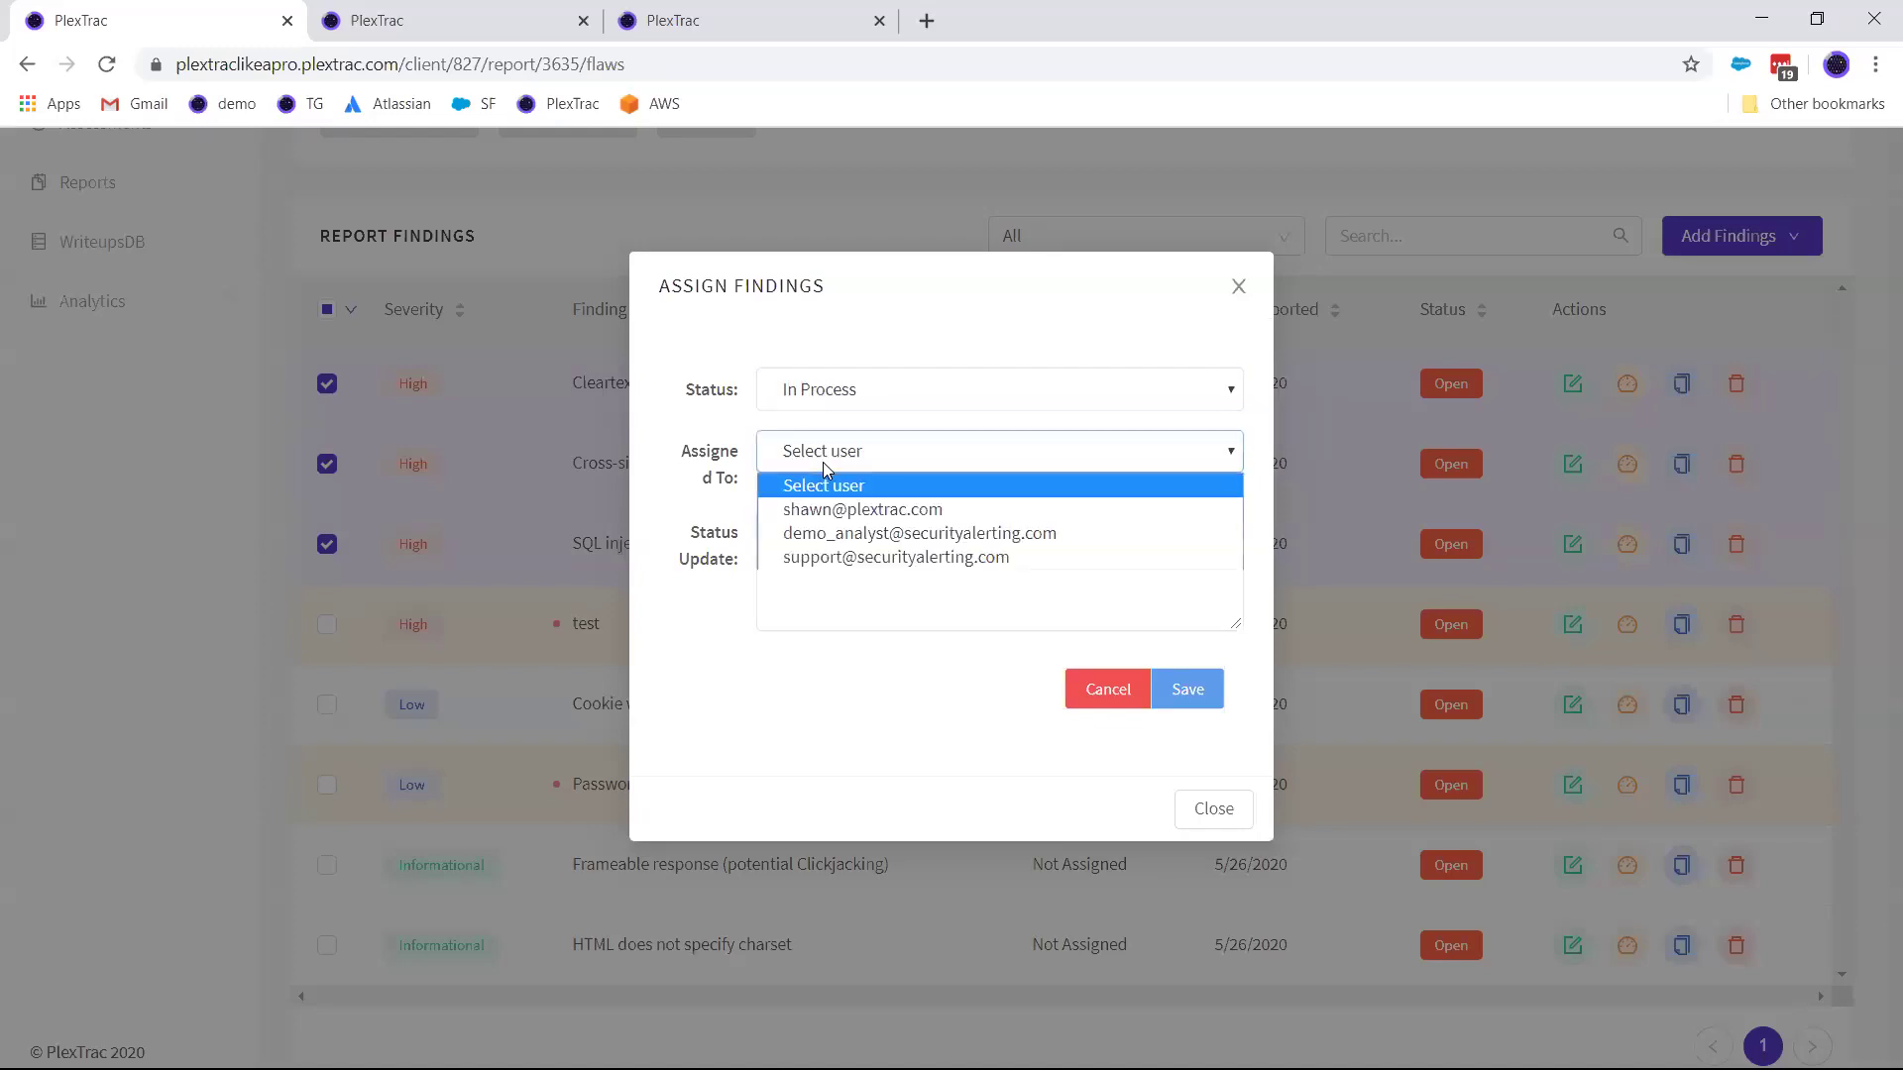
click(843, 509)
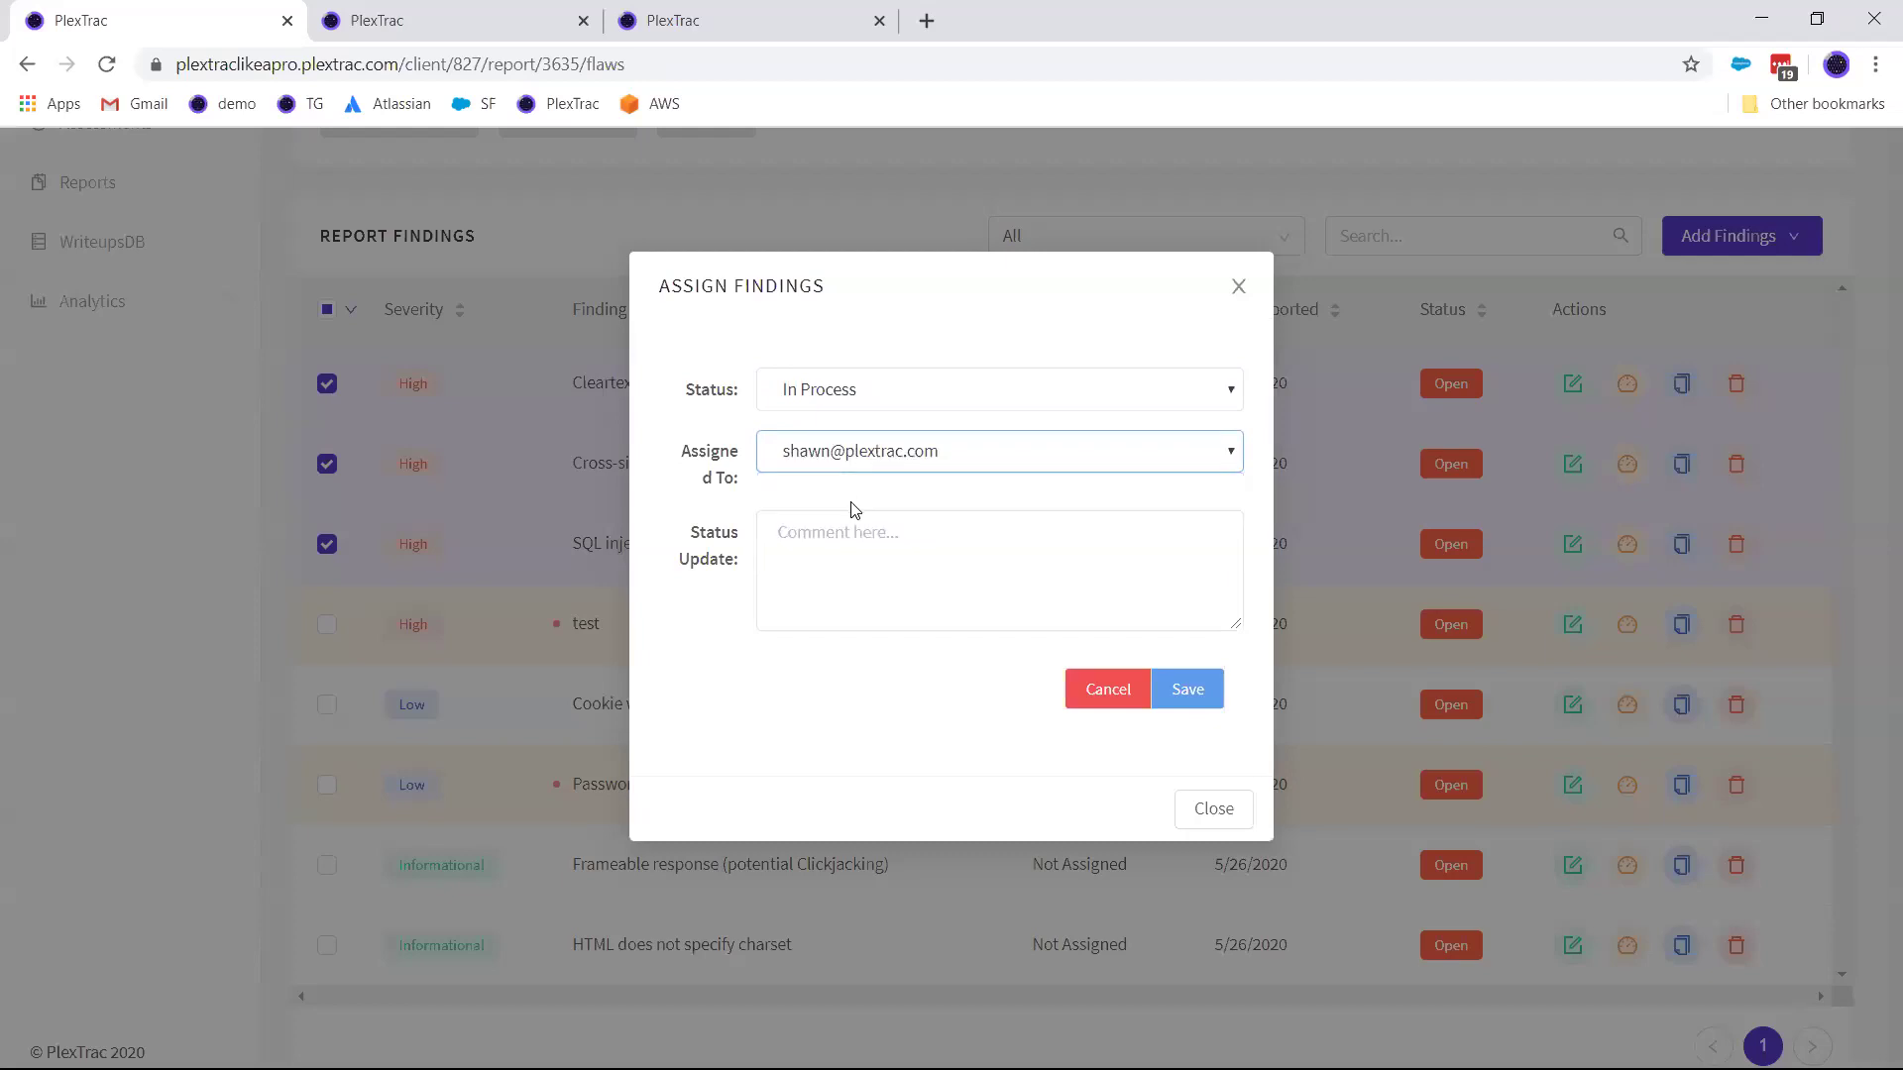
click(852, 543)
text(fix this now)
click(1201, 686)
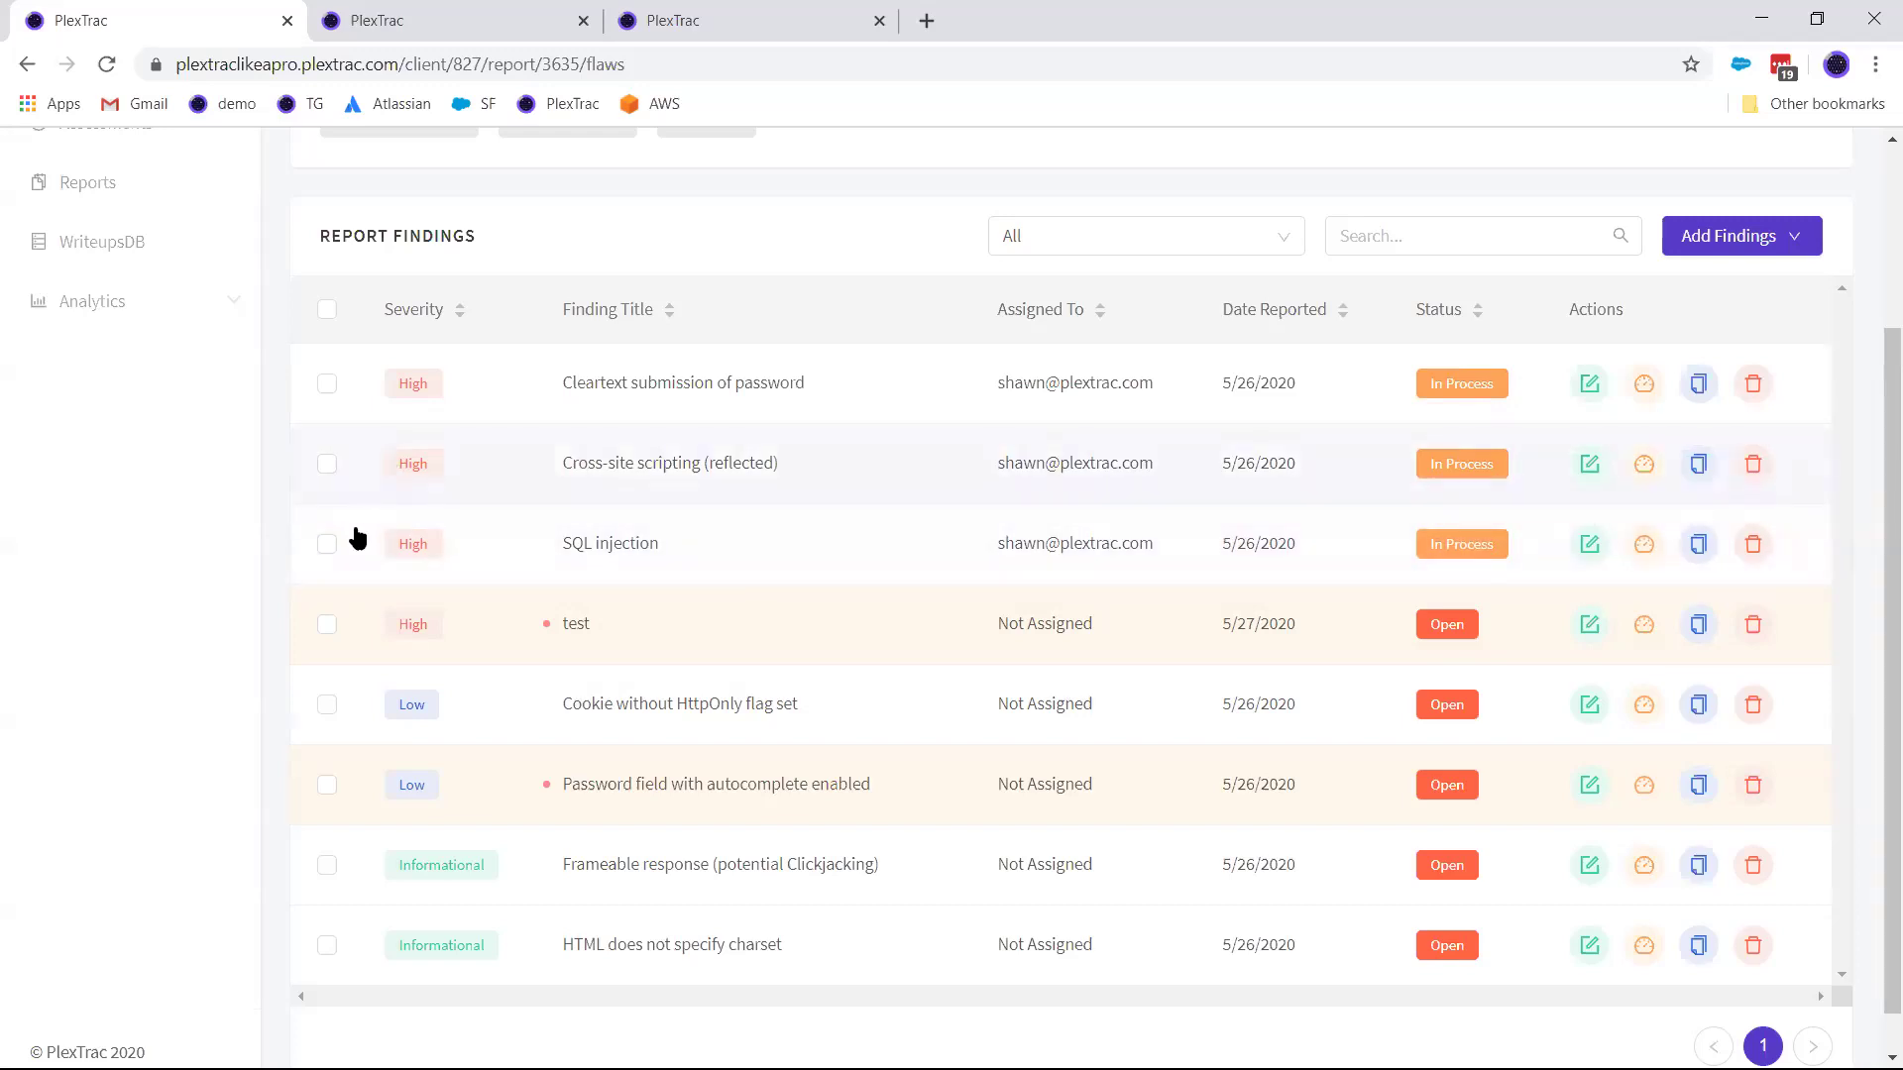
Reselect the three High findings and bring up the Add Tags dialog from bulk actions
click(327, 544)
click(327, 464)
click(327, 383)
click(351, 309)
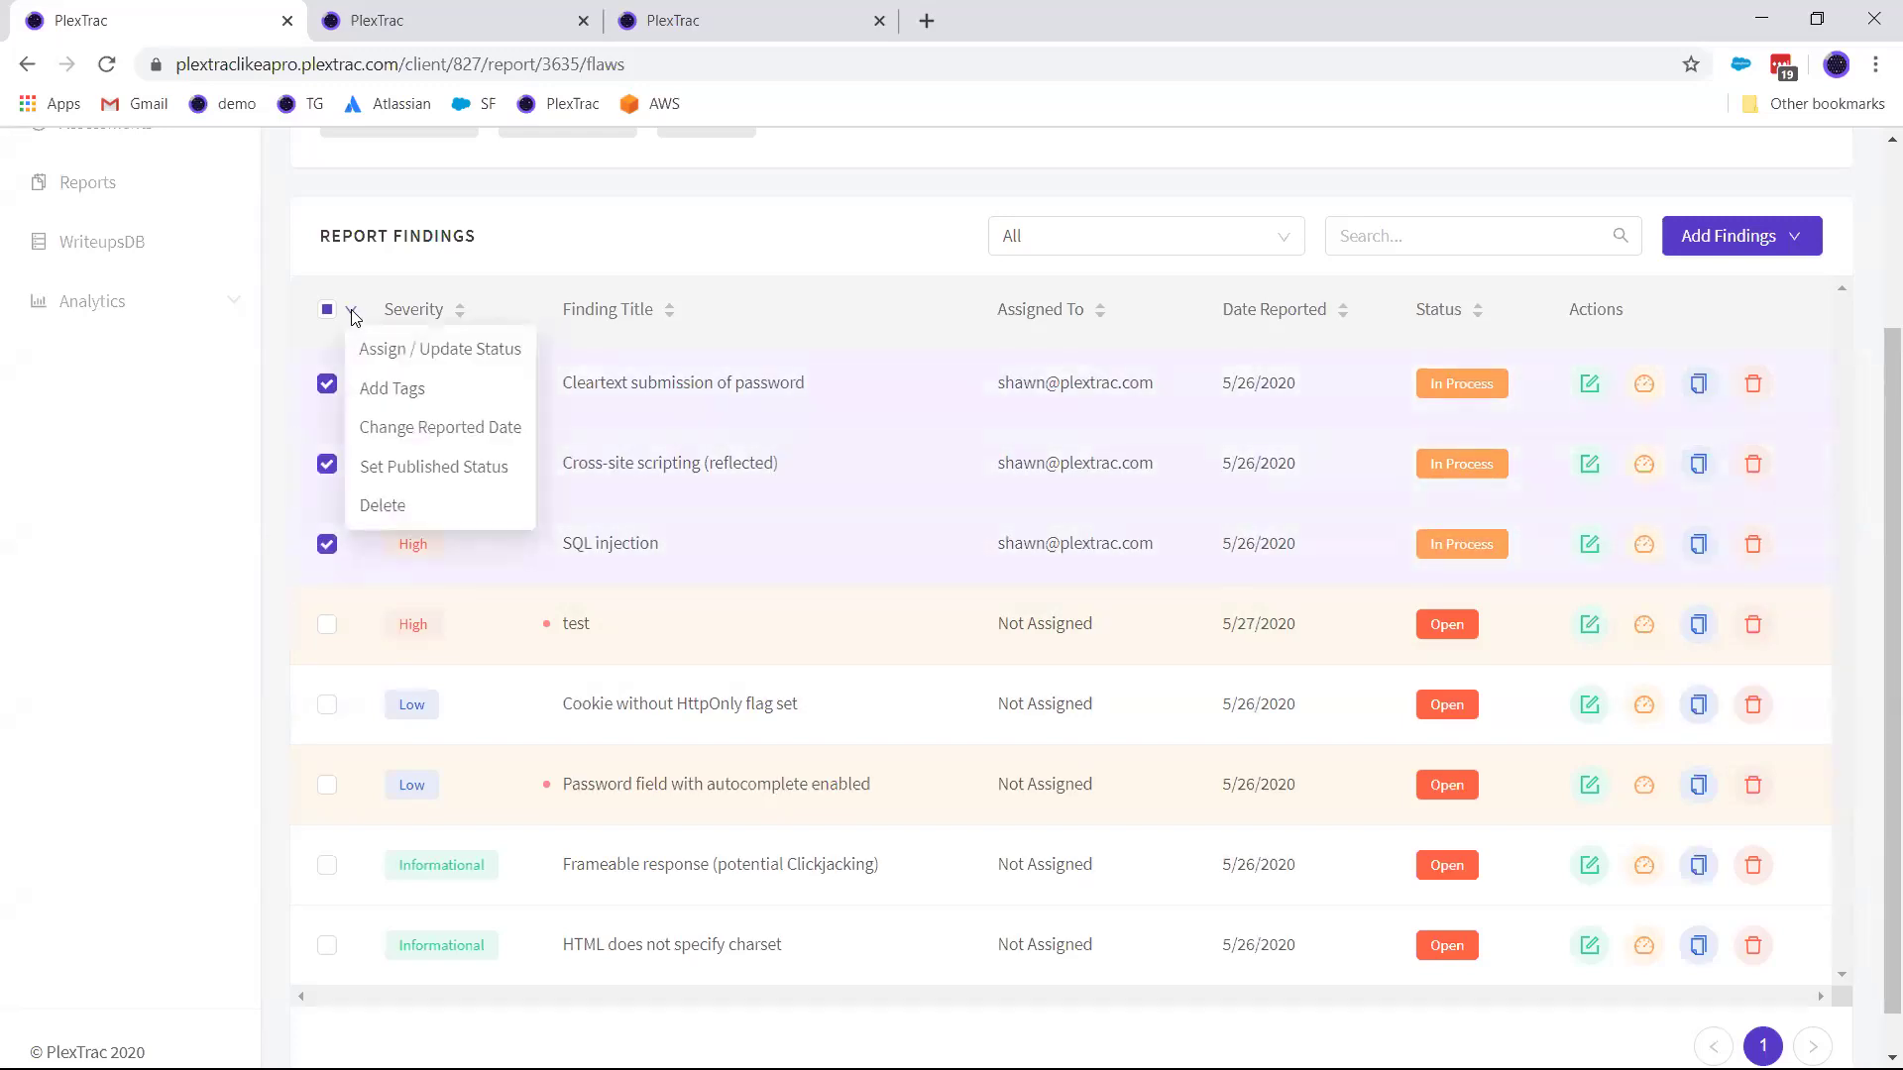
click(380, 392)
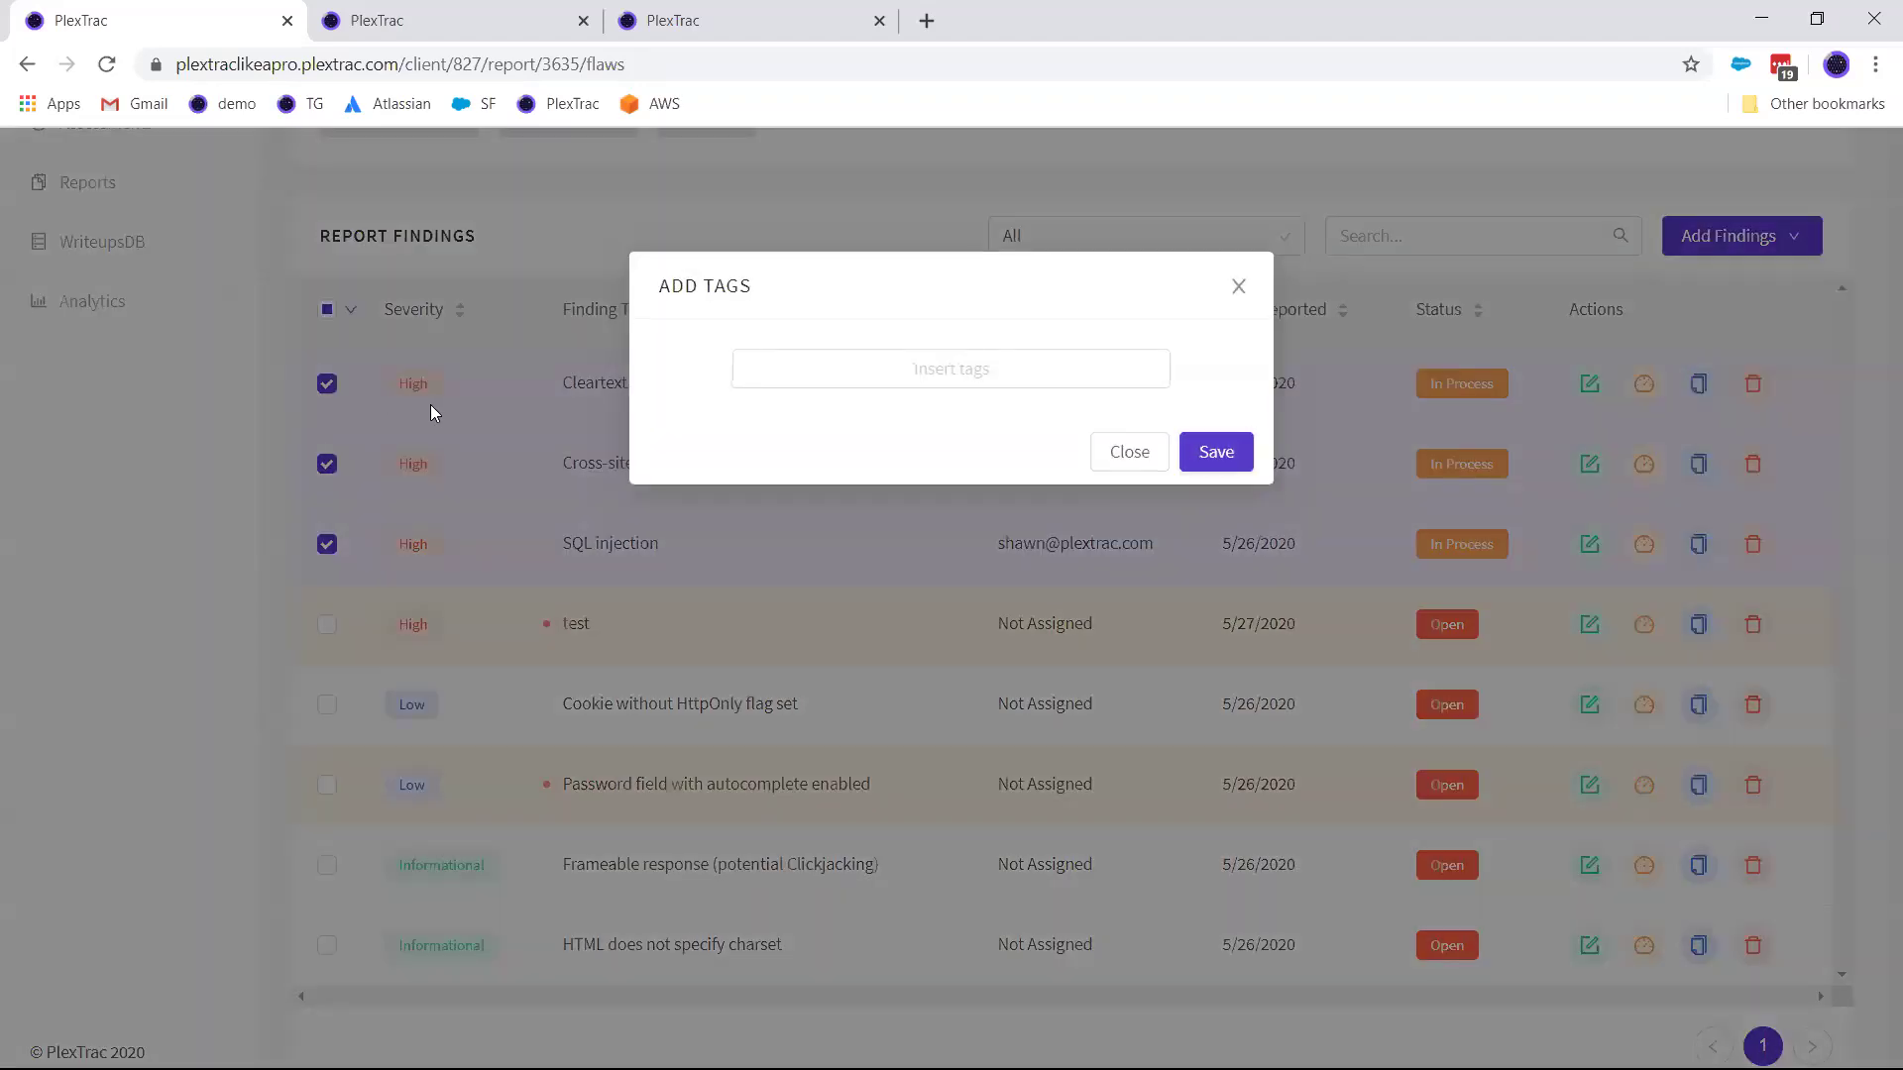
Tag the findings webapp1, removing the mistakenly added Morganzo tag, and save
click(901, 374)
click(902, 375)
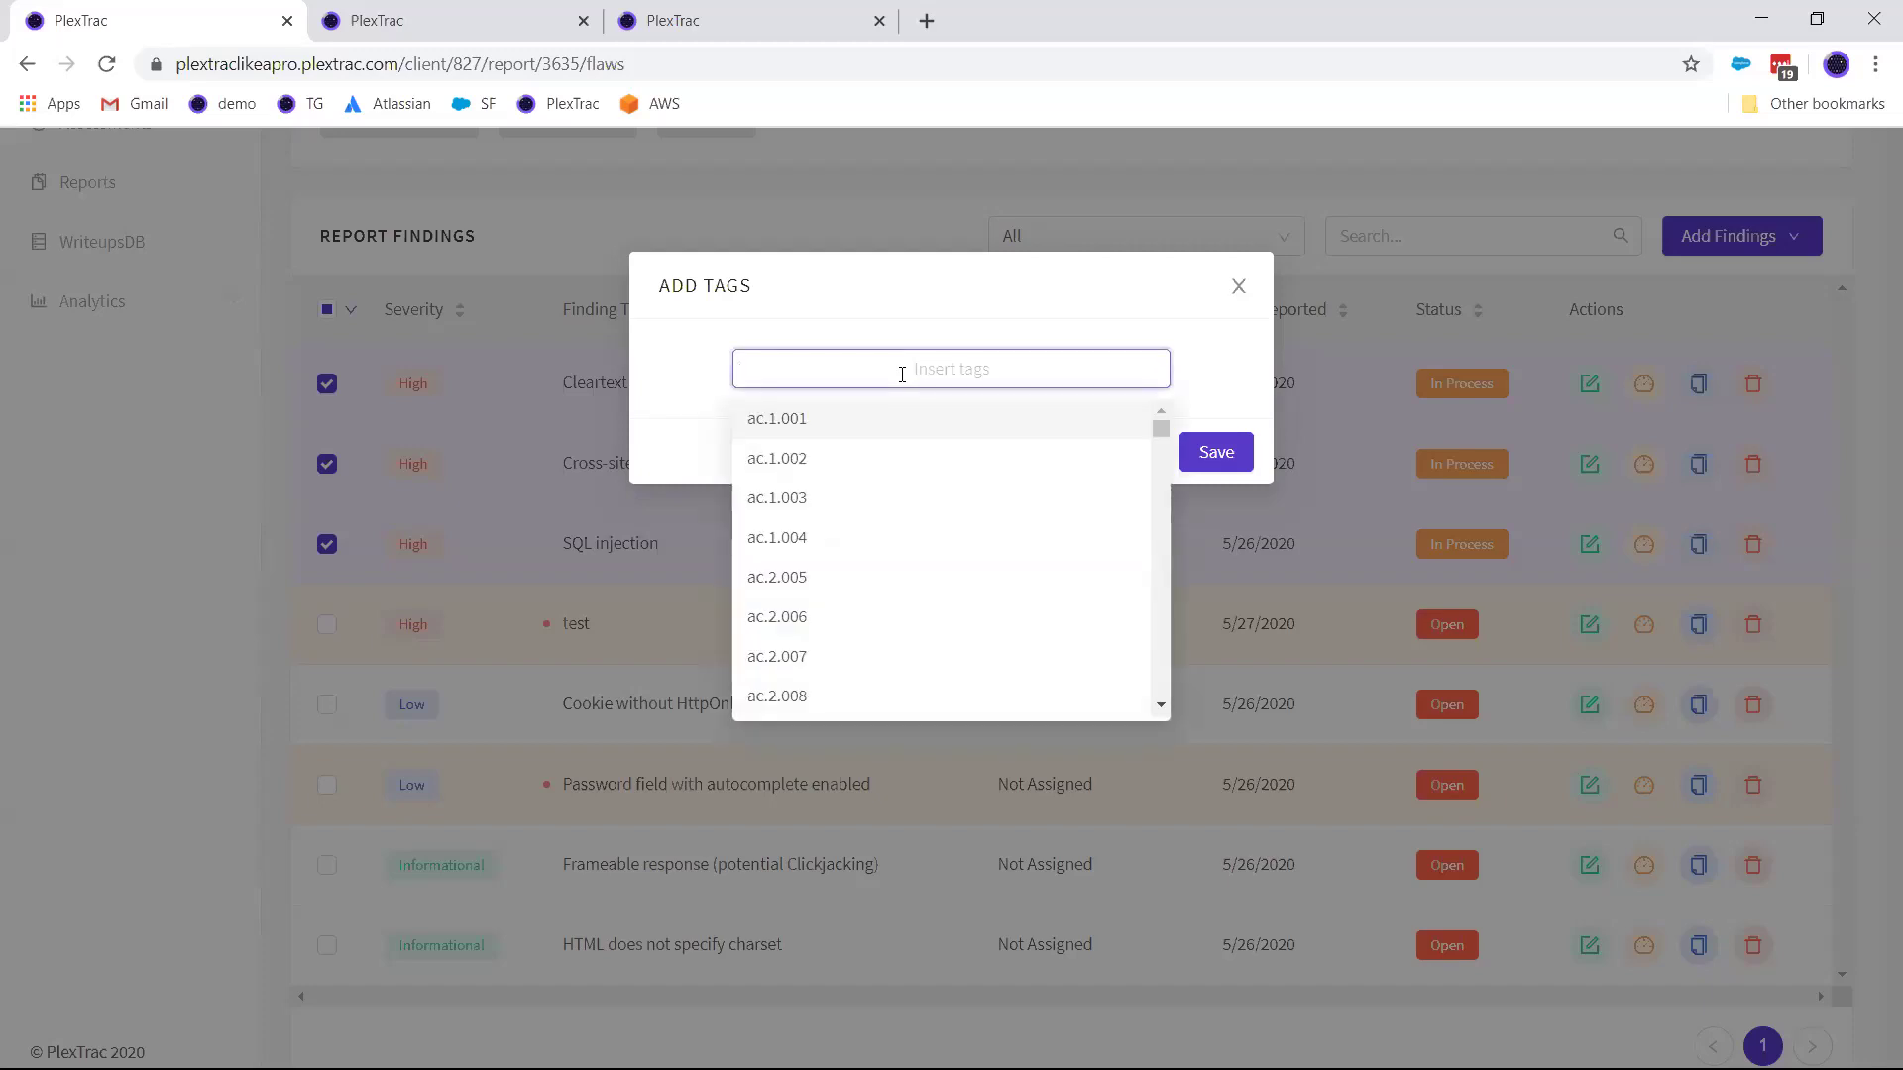
text(cm)
key(BackSpace)
key(BackSpace)
text(Mo)
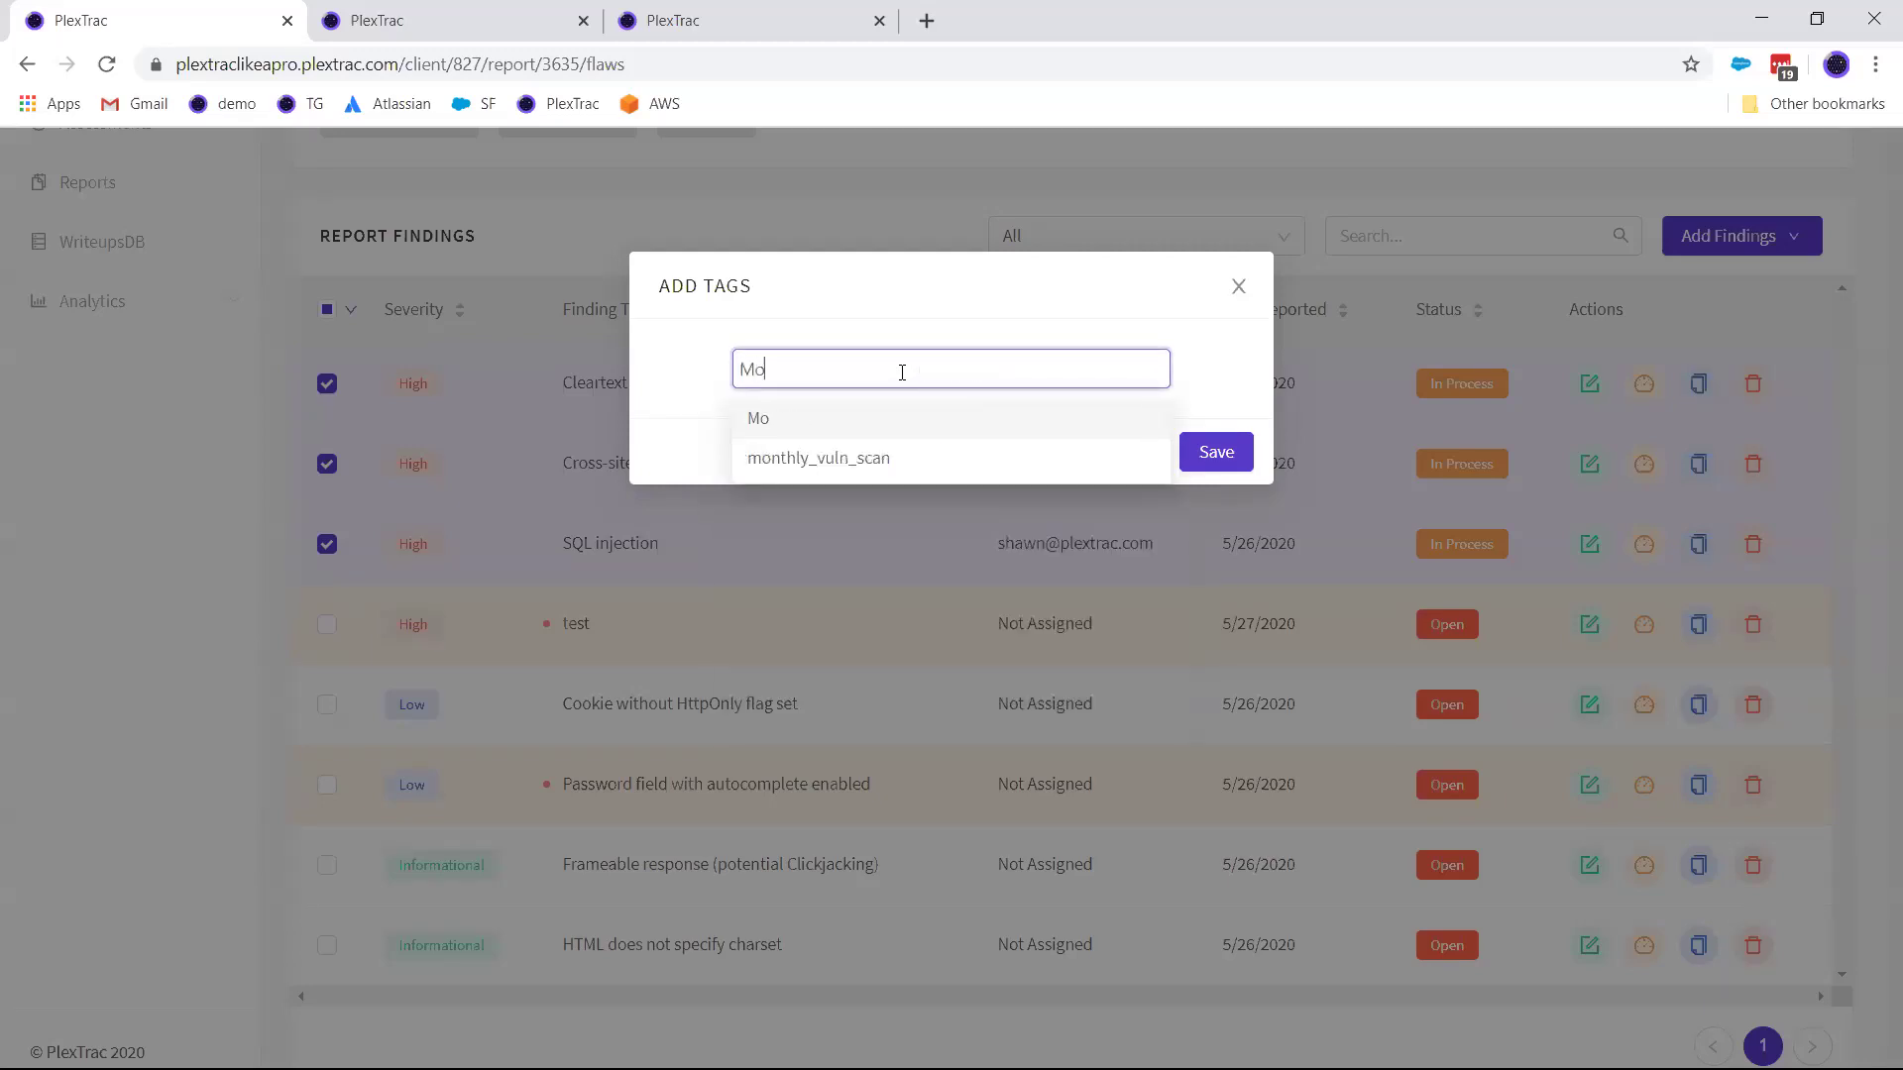
text(rganzo)
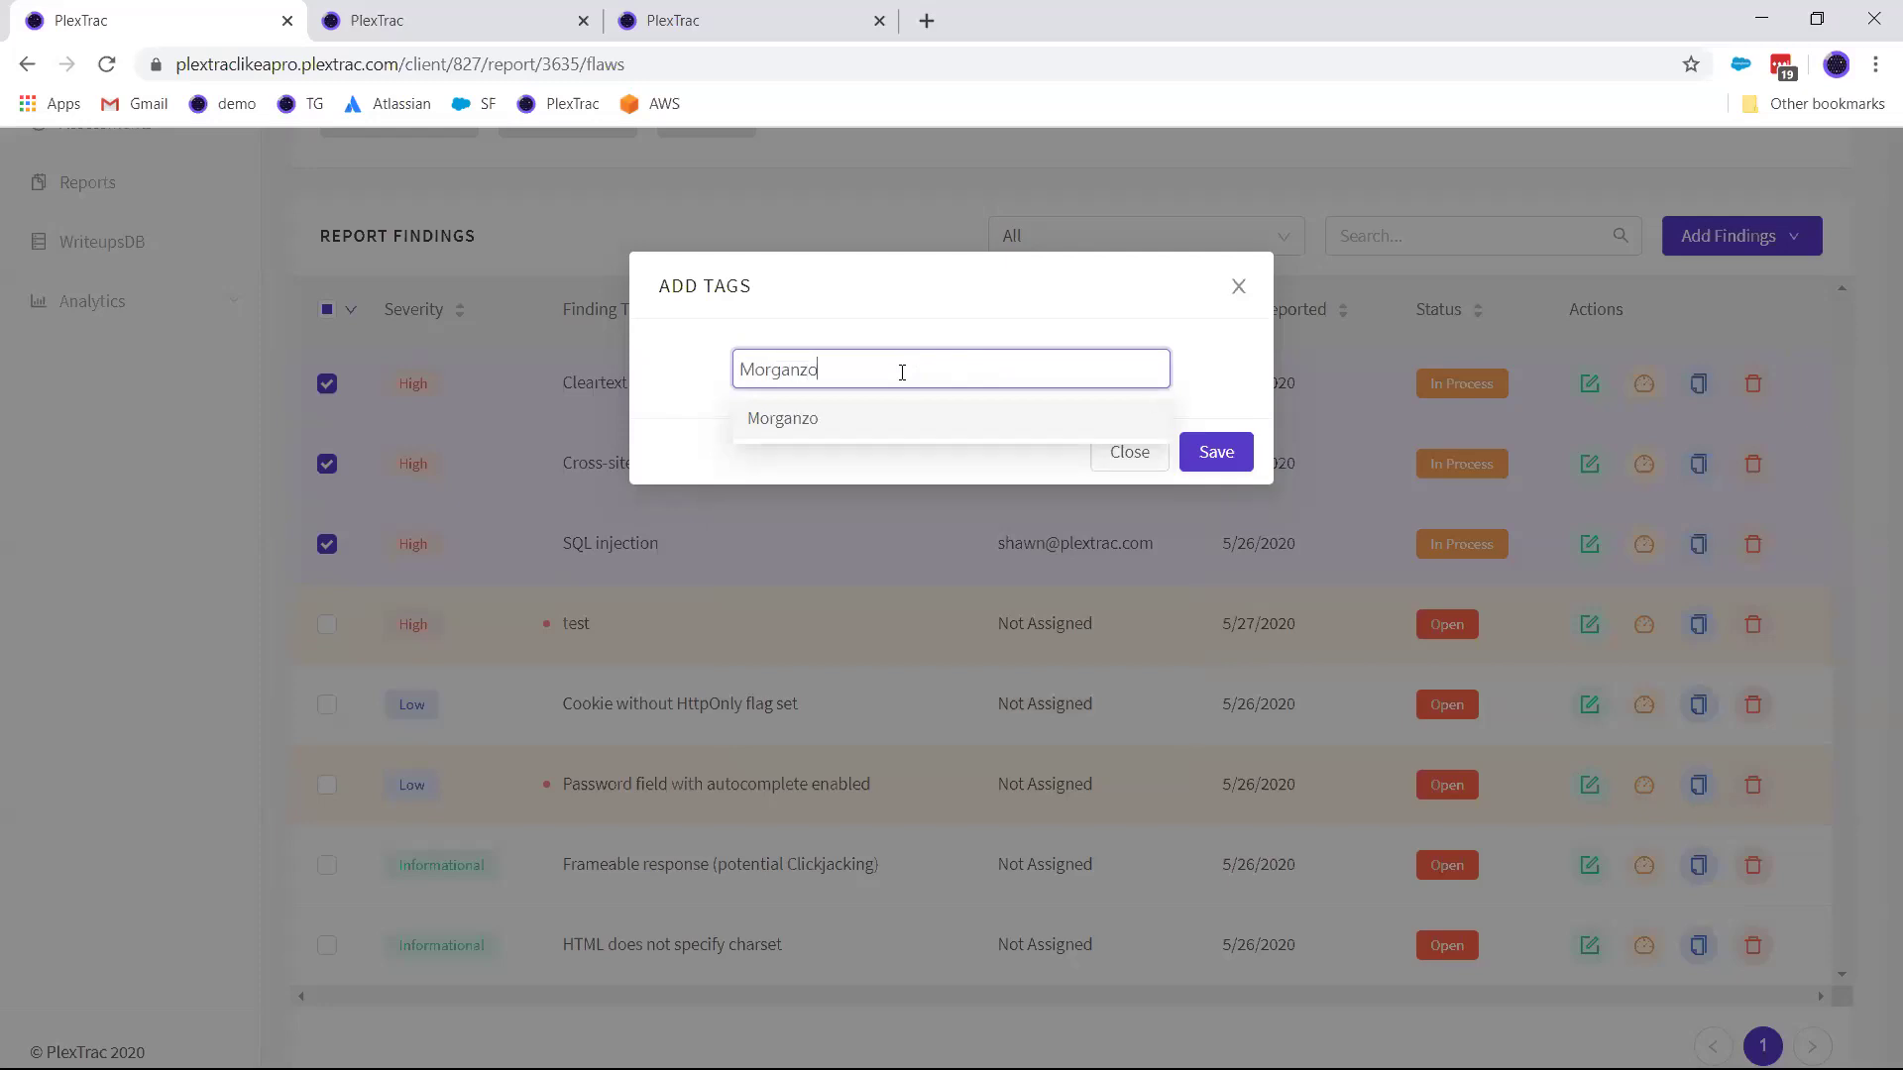
click(827, 418)
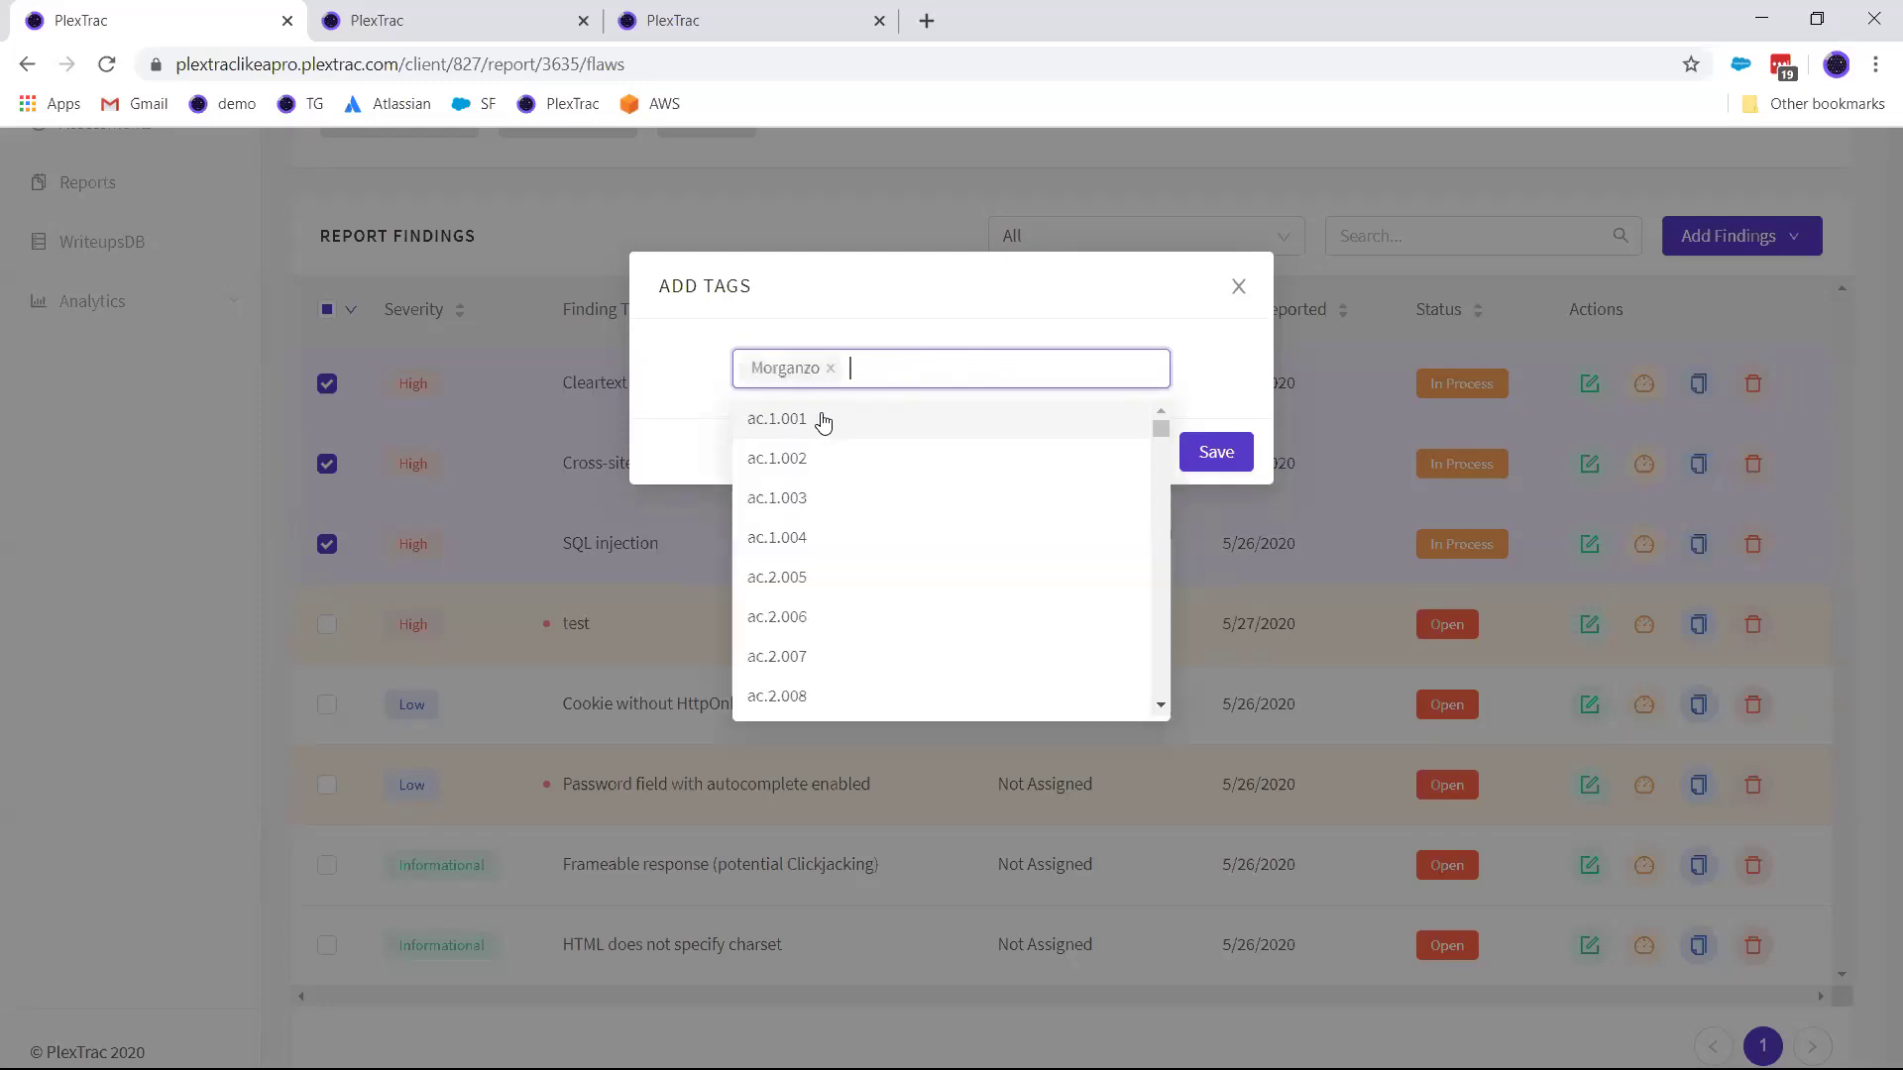
click(831, 368)
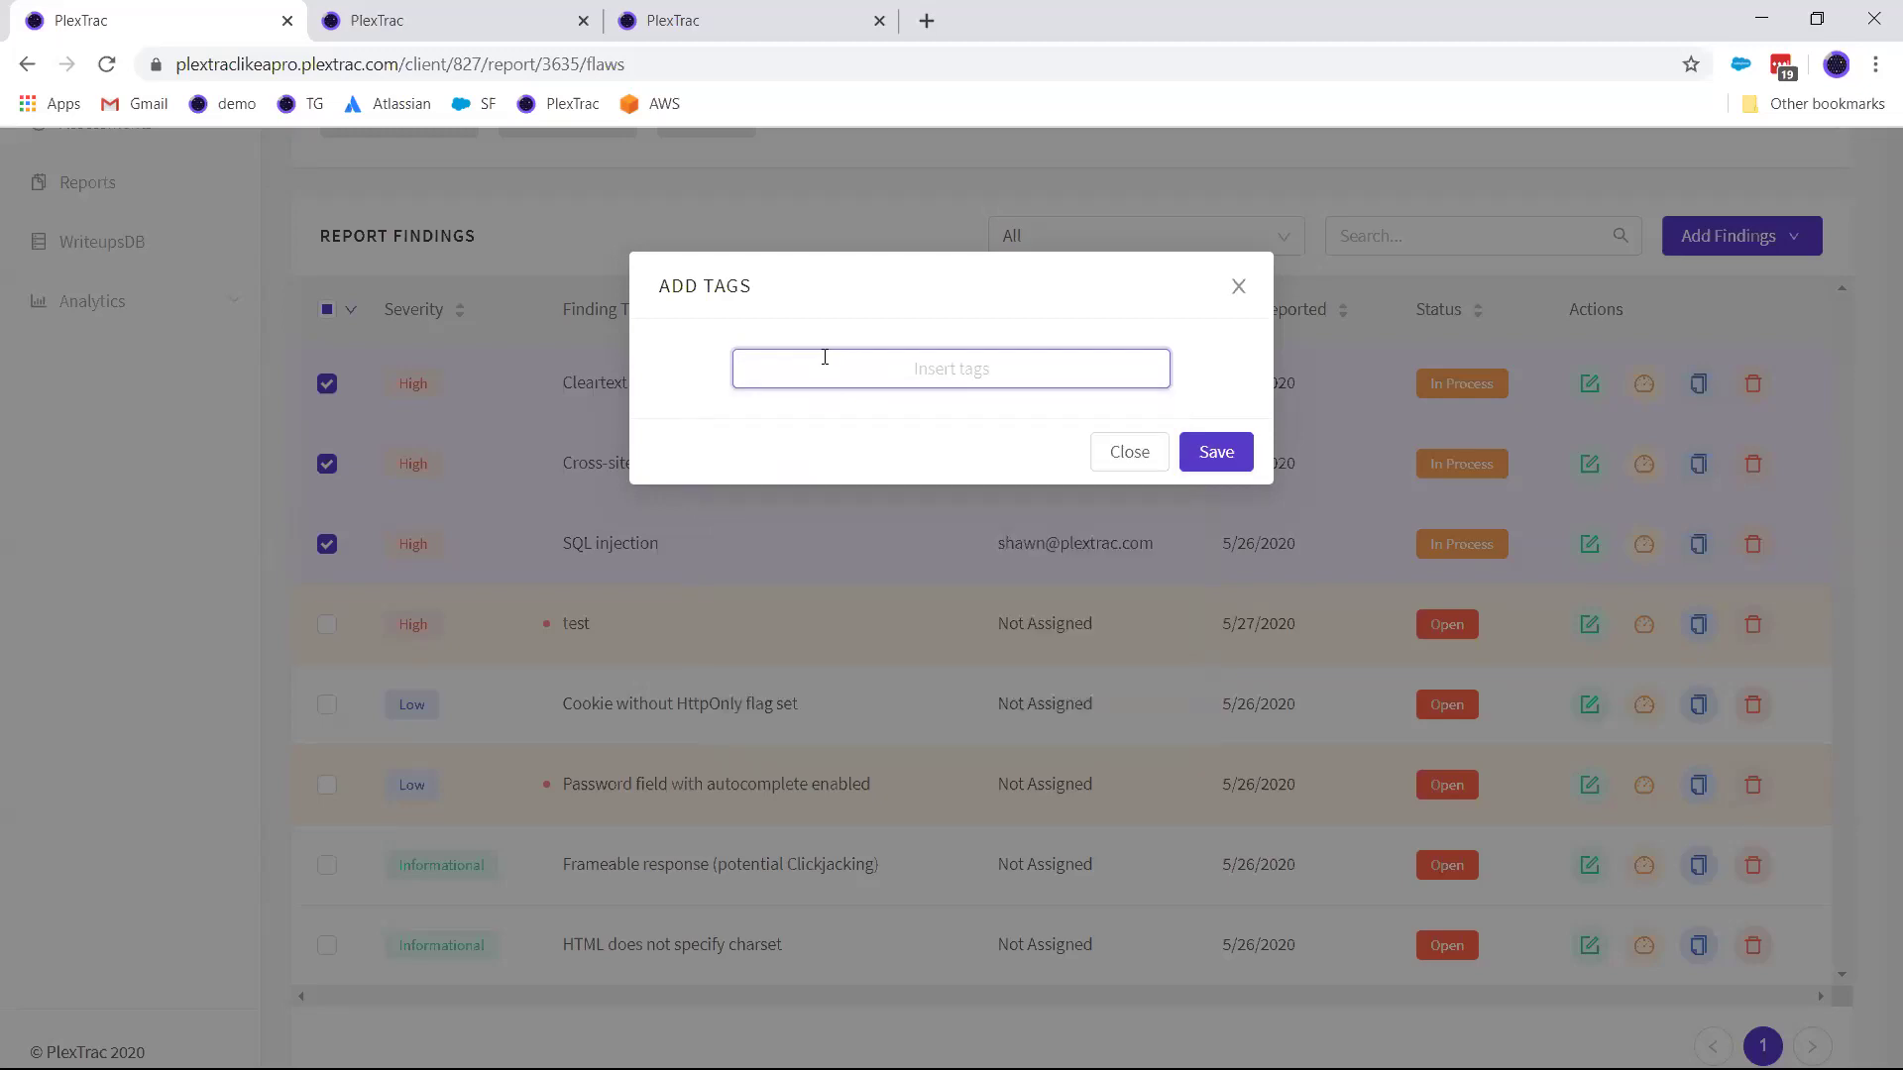
text(webapp1)
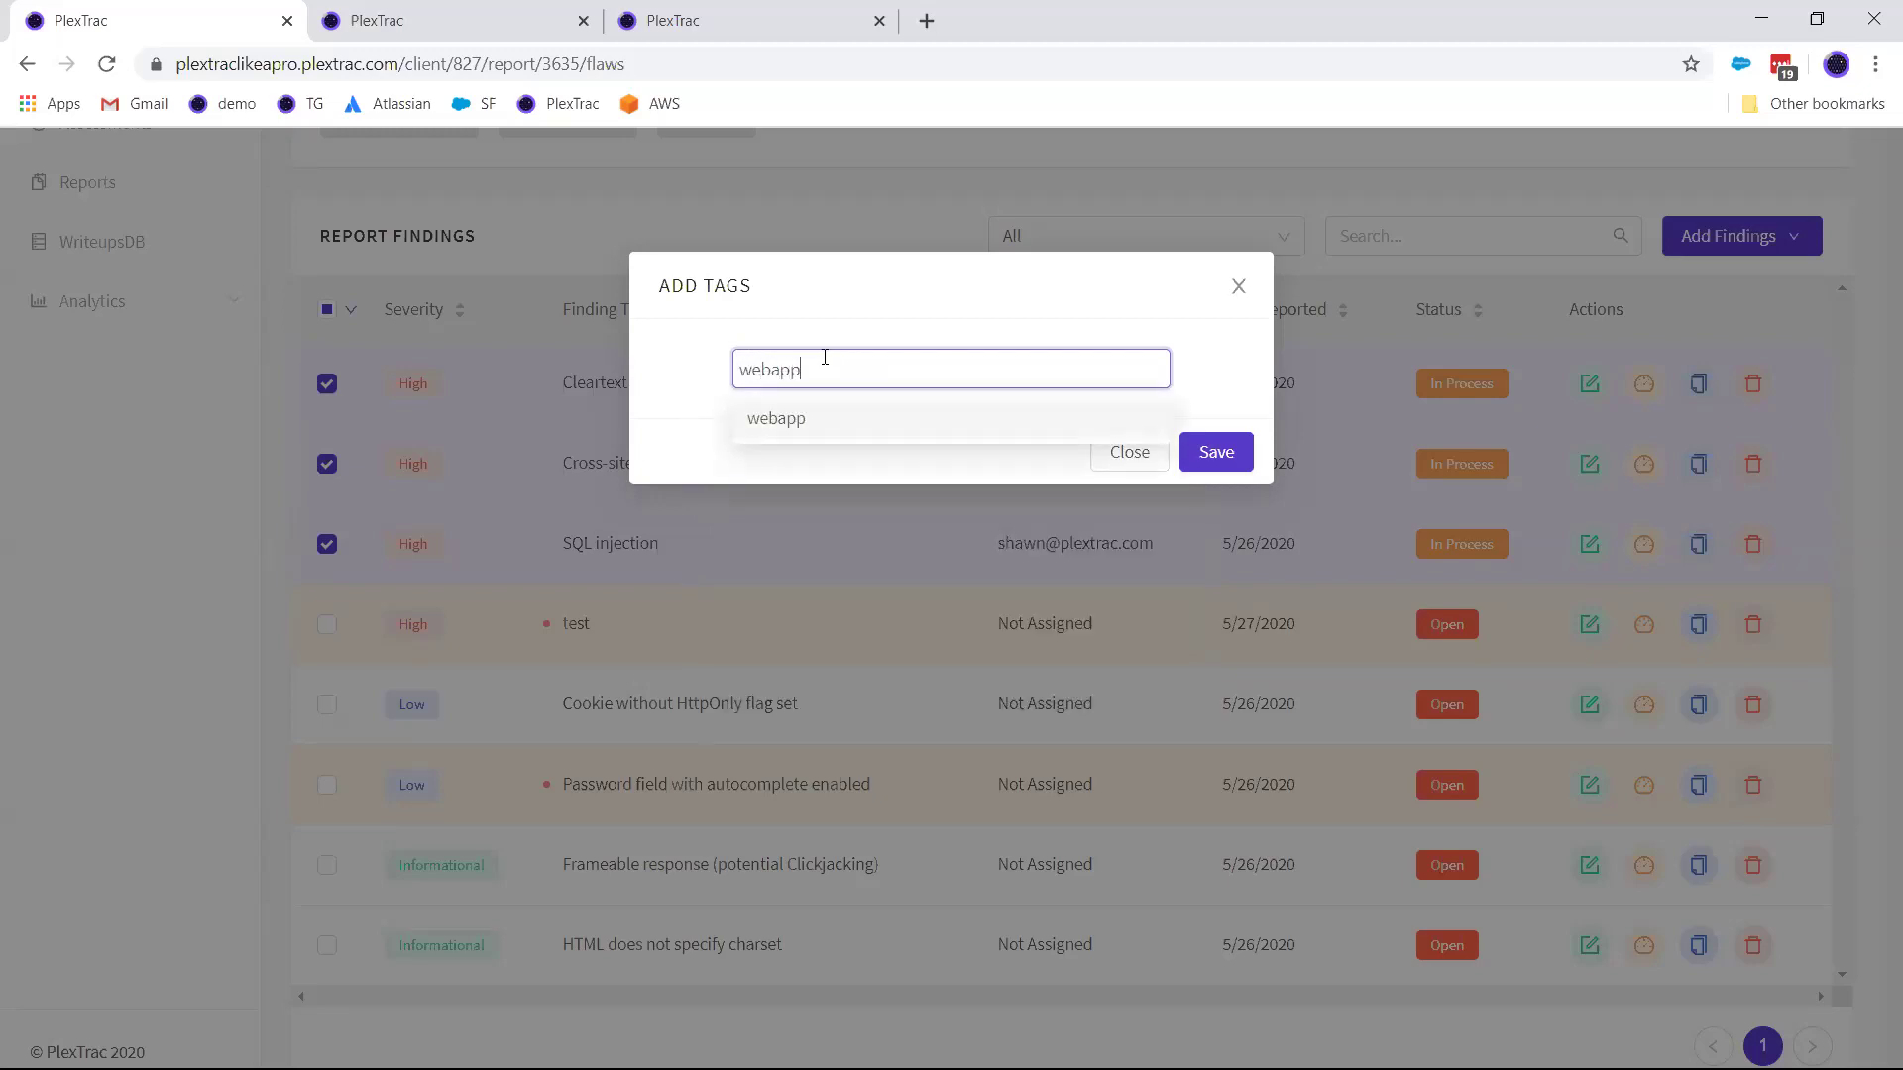
click(817, 418)
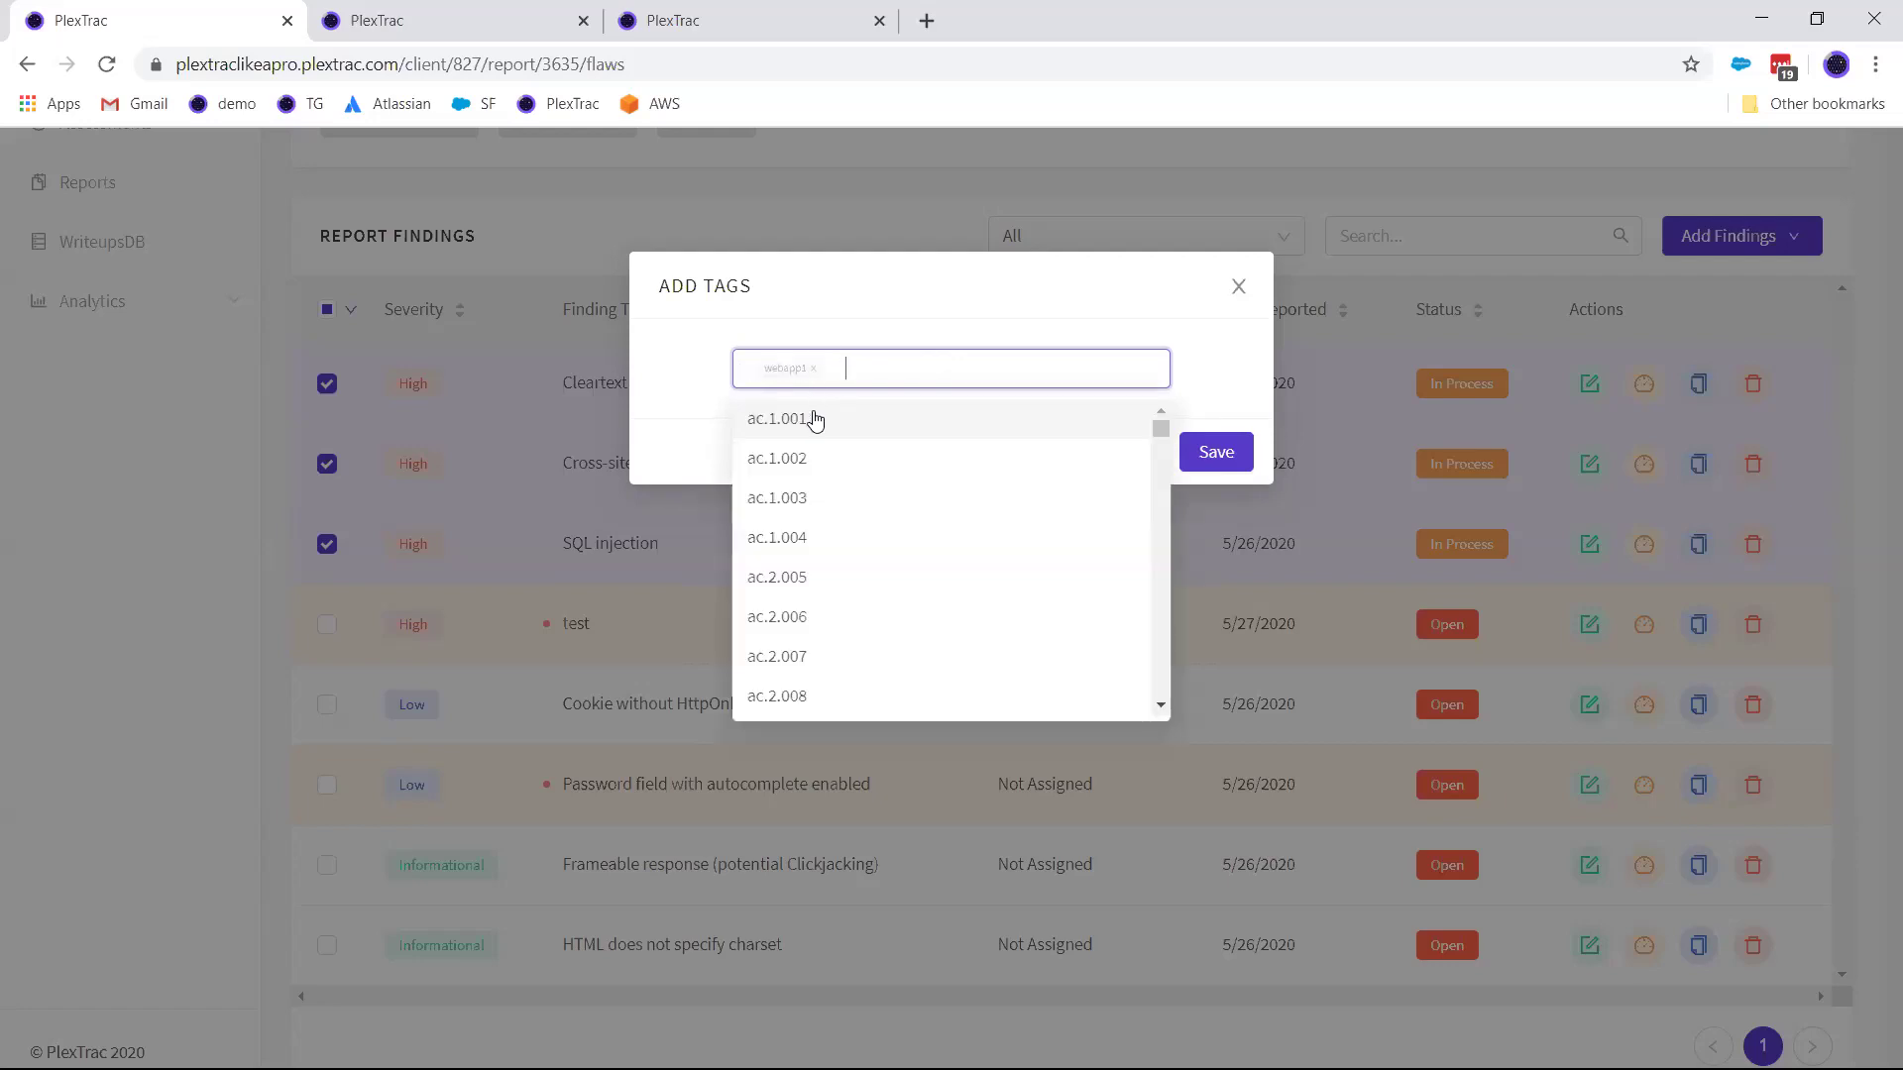
click(877, 333)
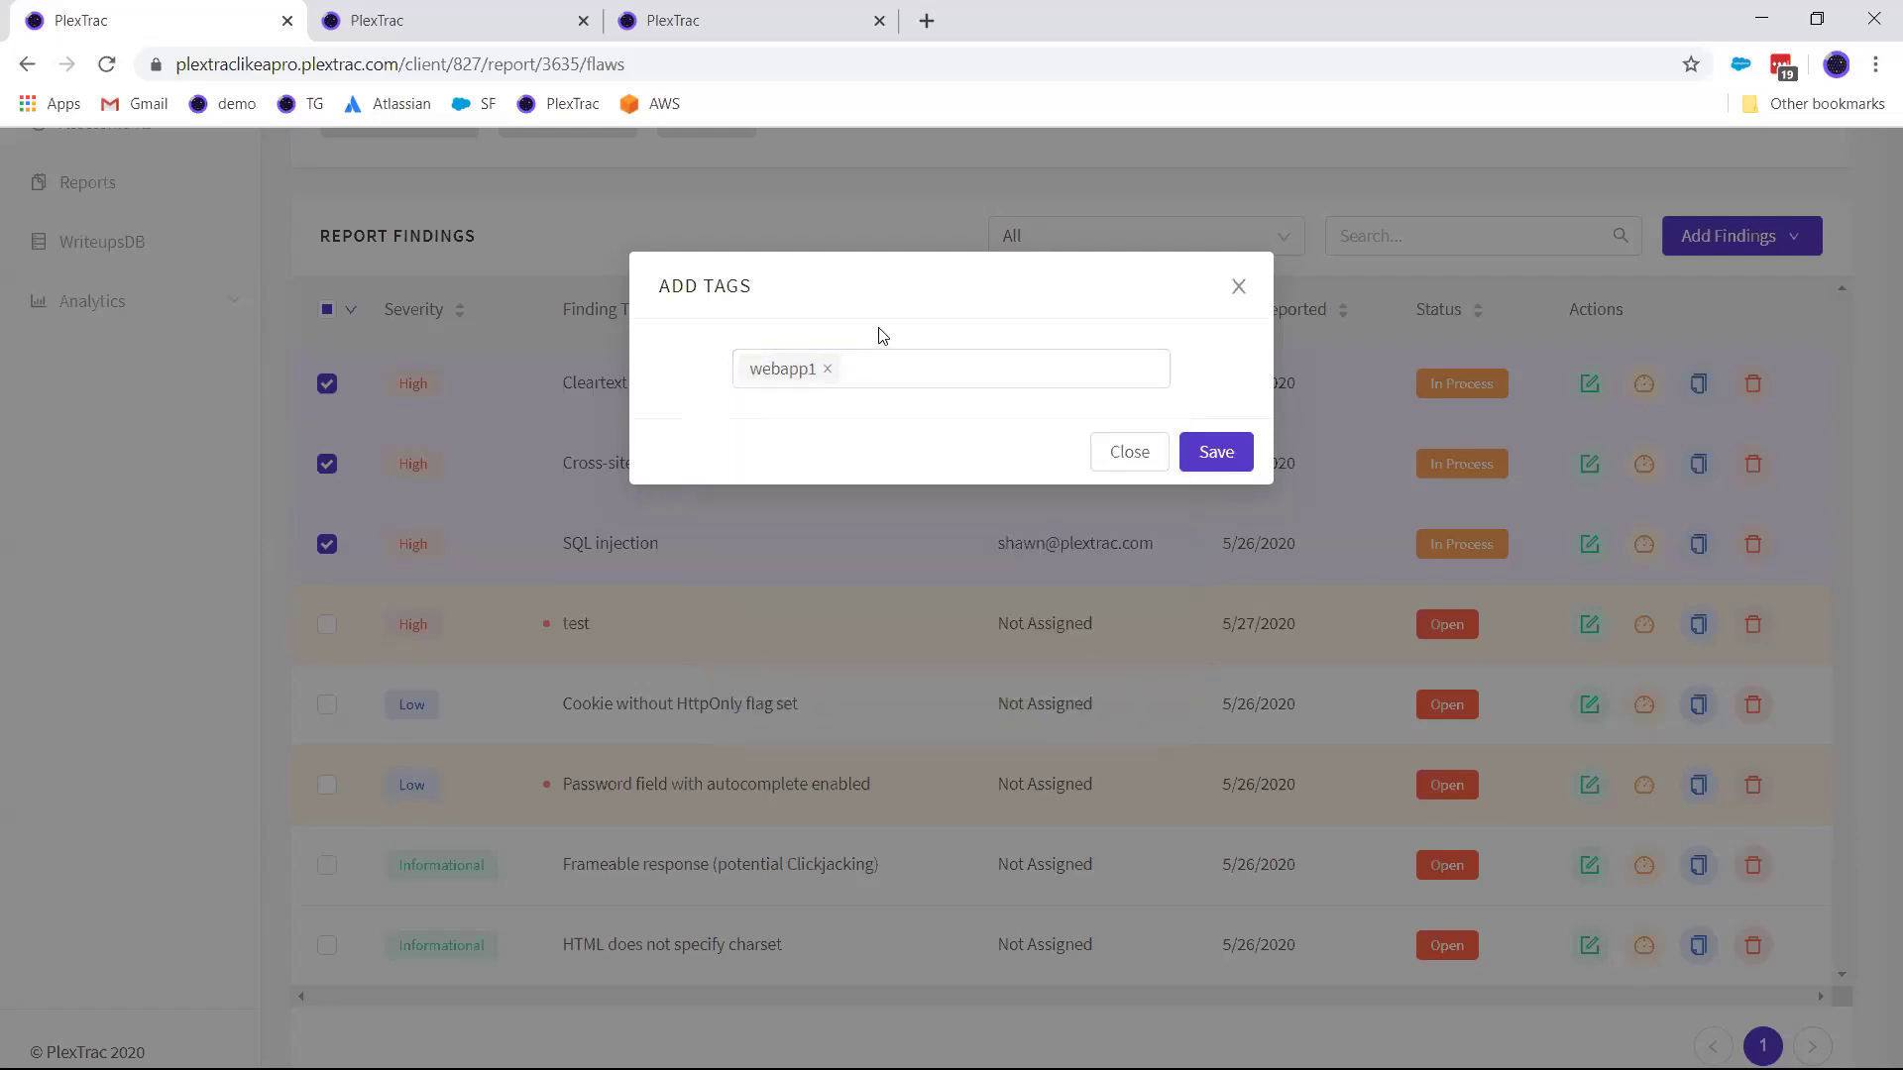
click(1227, 460)
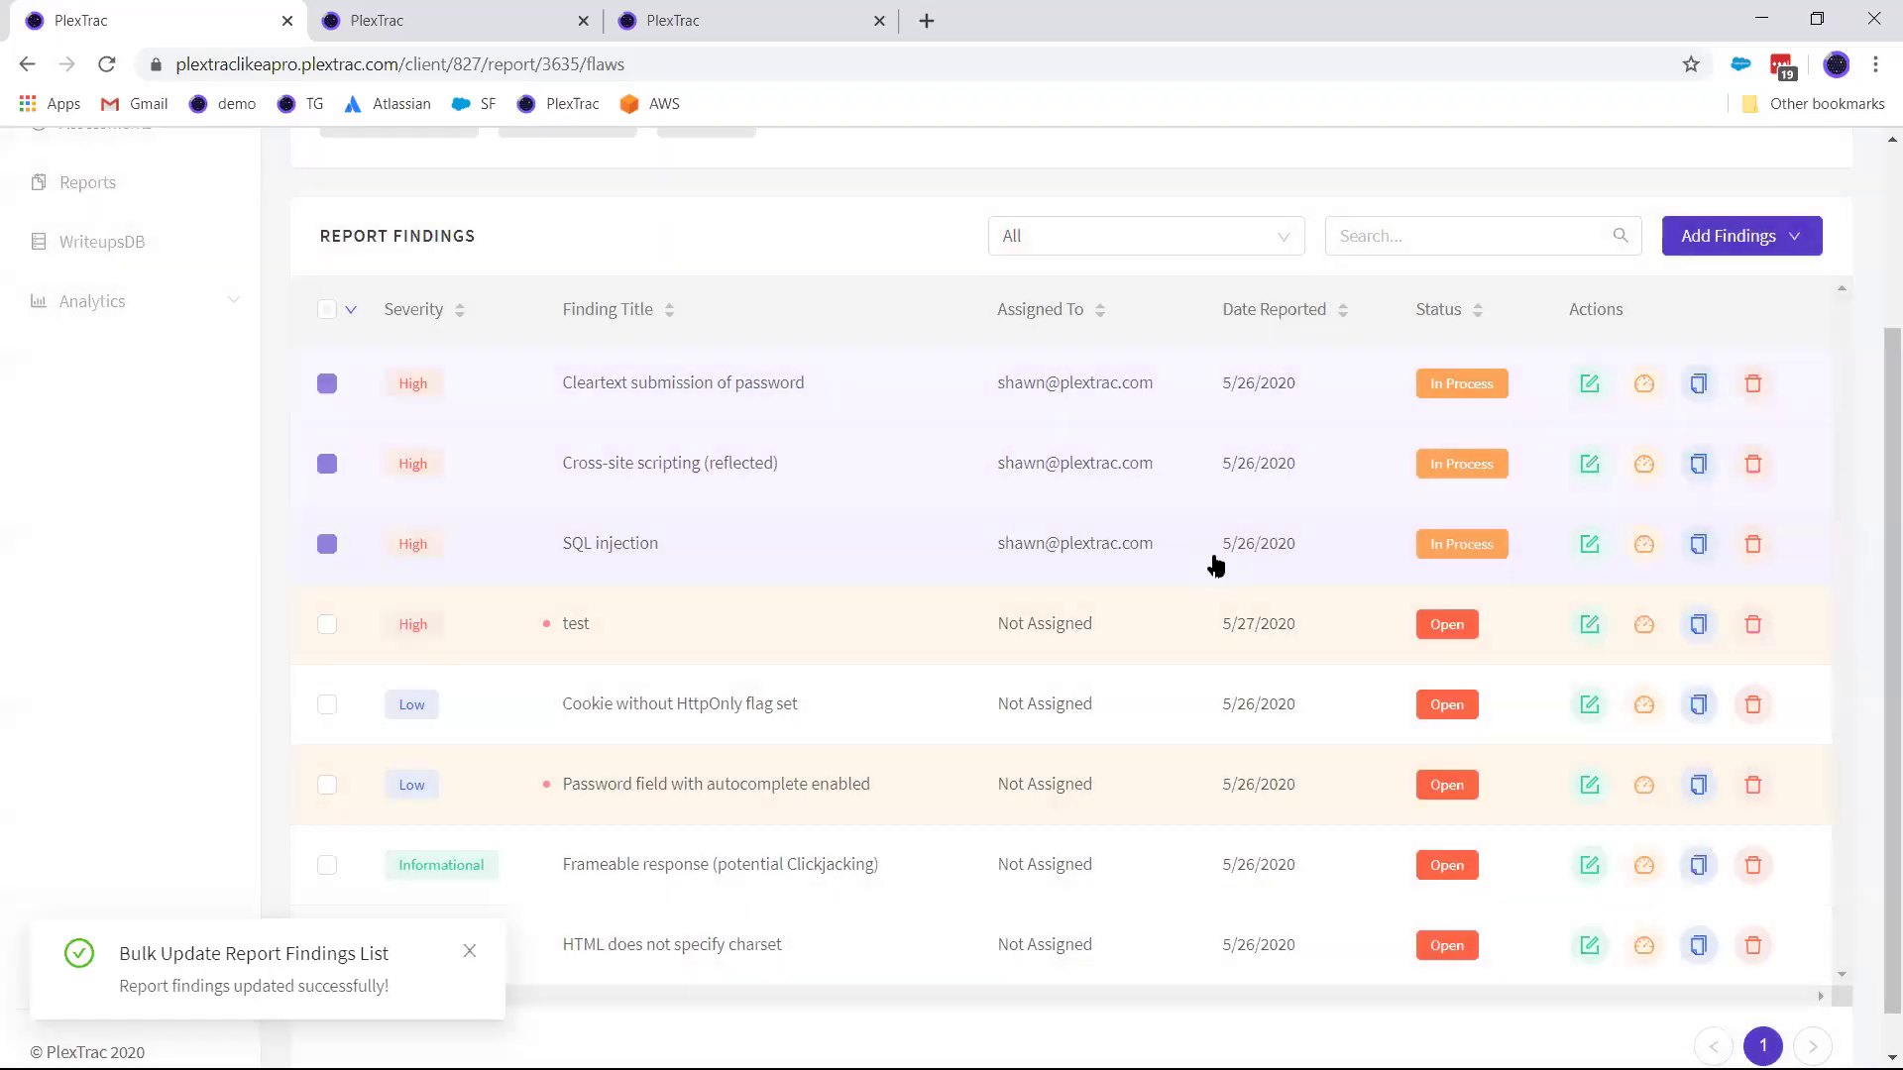
Check the Cleartext submission of password details for the webapp1 tag, then select SQL injection
click(936, 395)
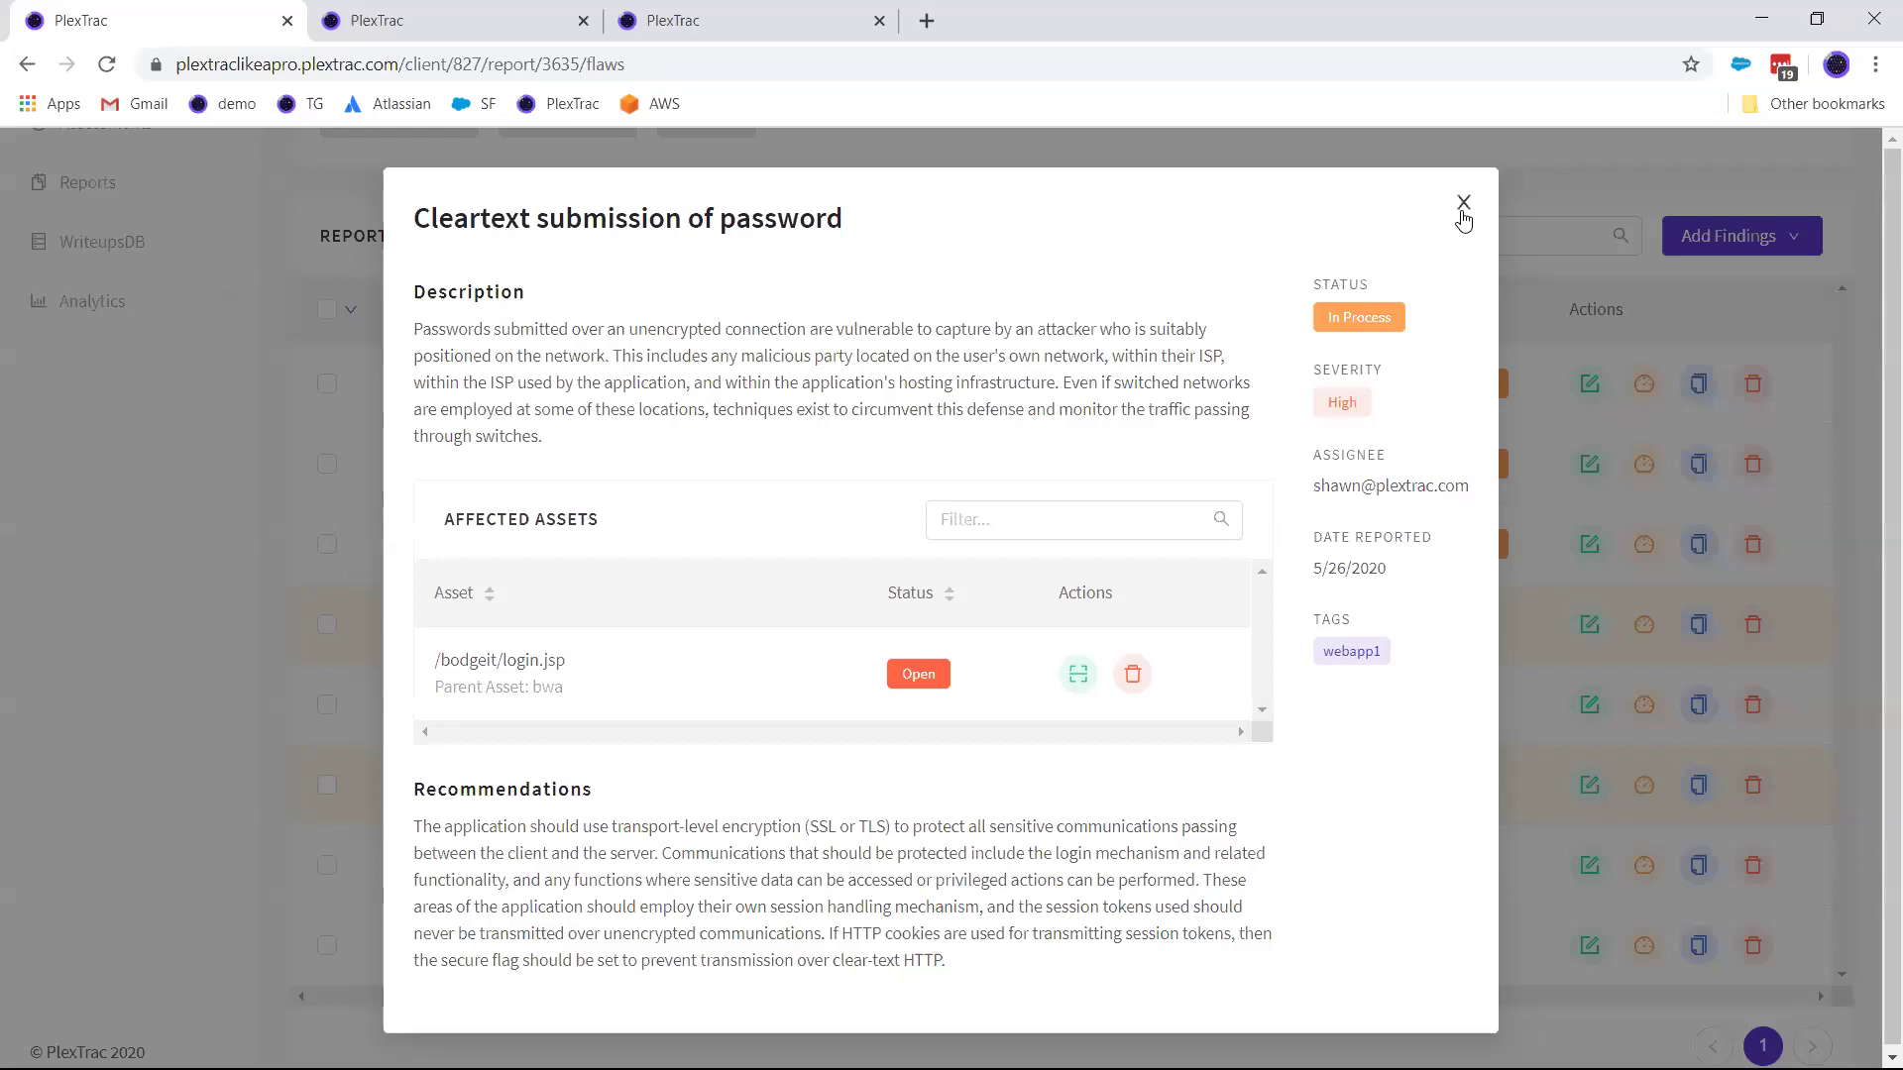
click(1462, 205)
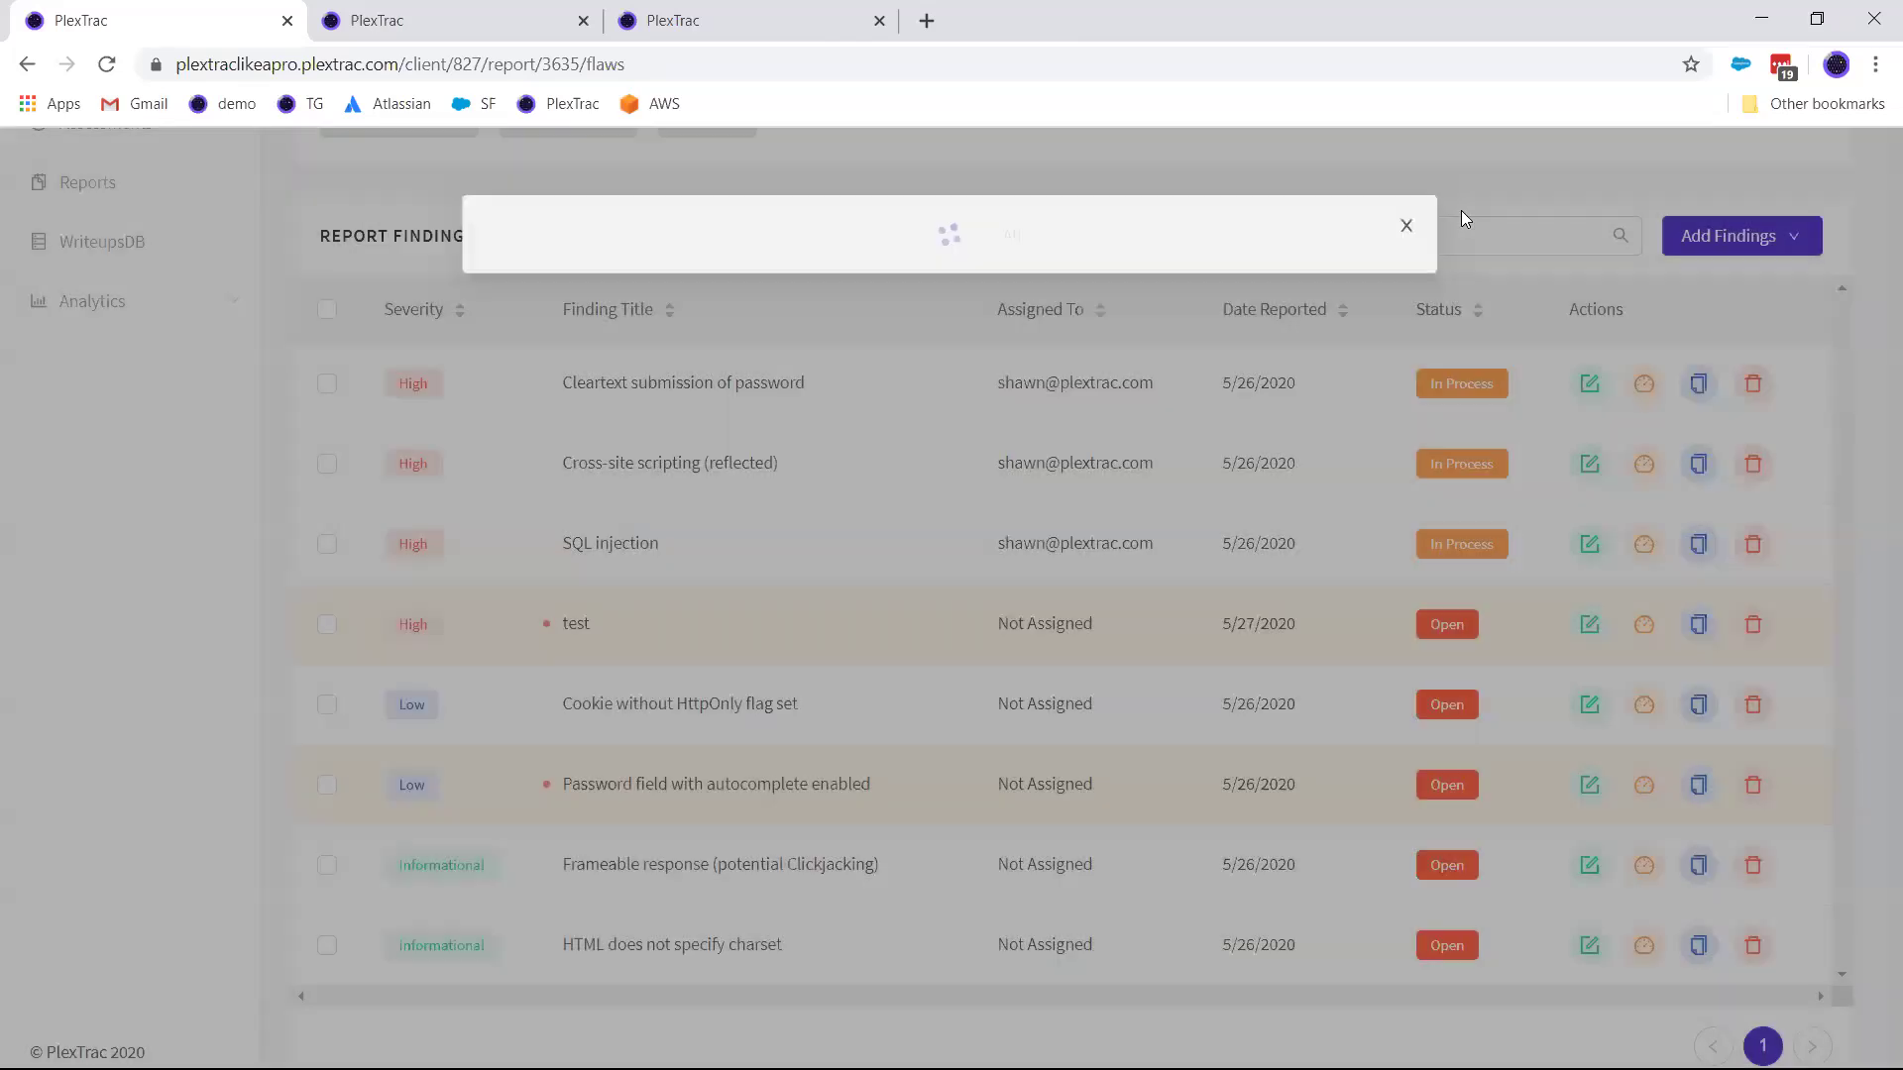
click(327, 545)
Change the selected findings' reported date to May 14, 2020, then select Cross-site scripting
click(327, 385)
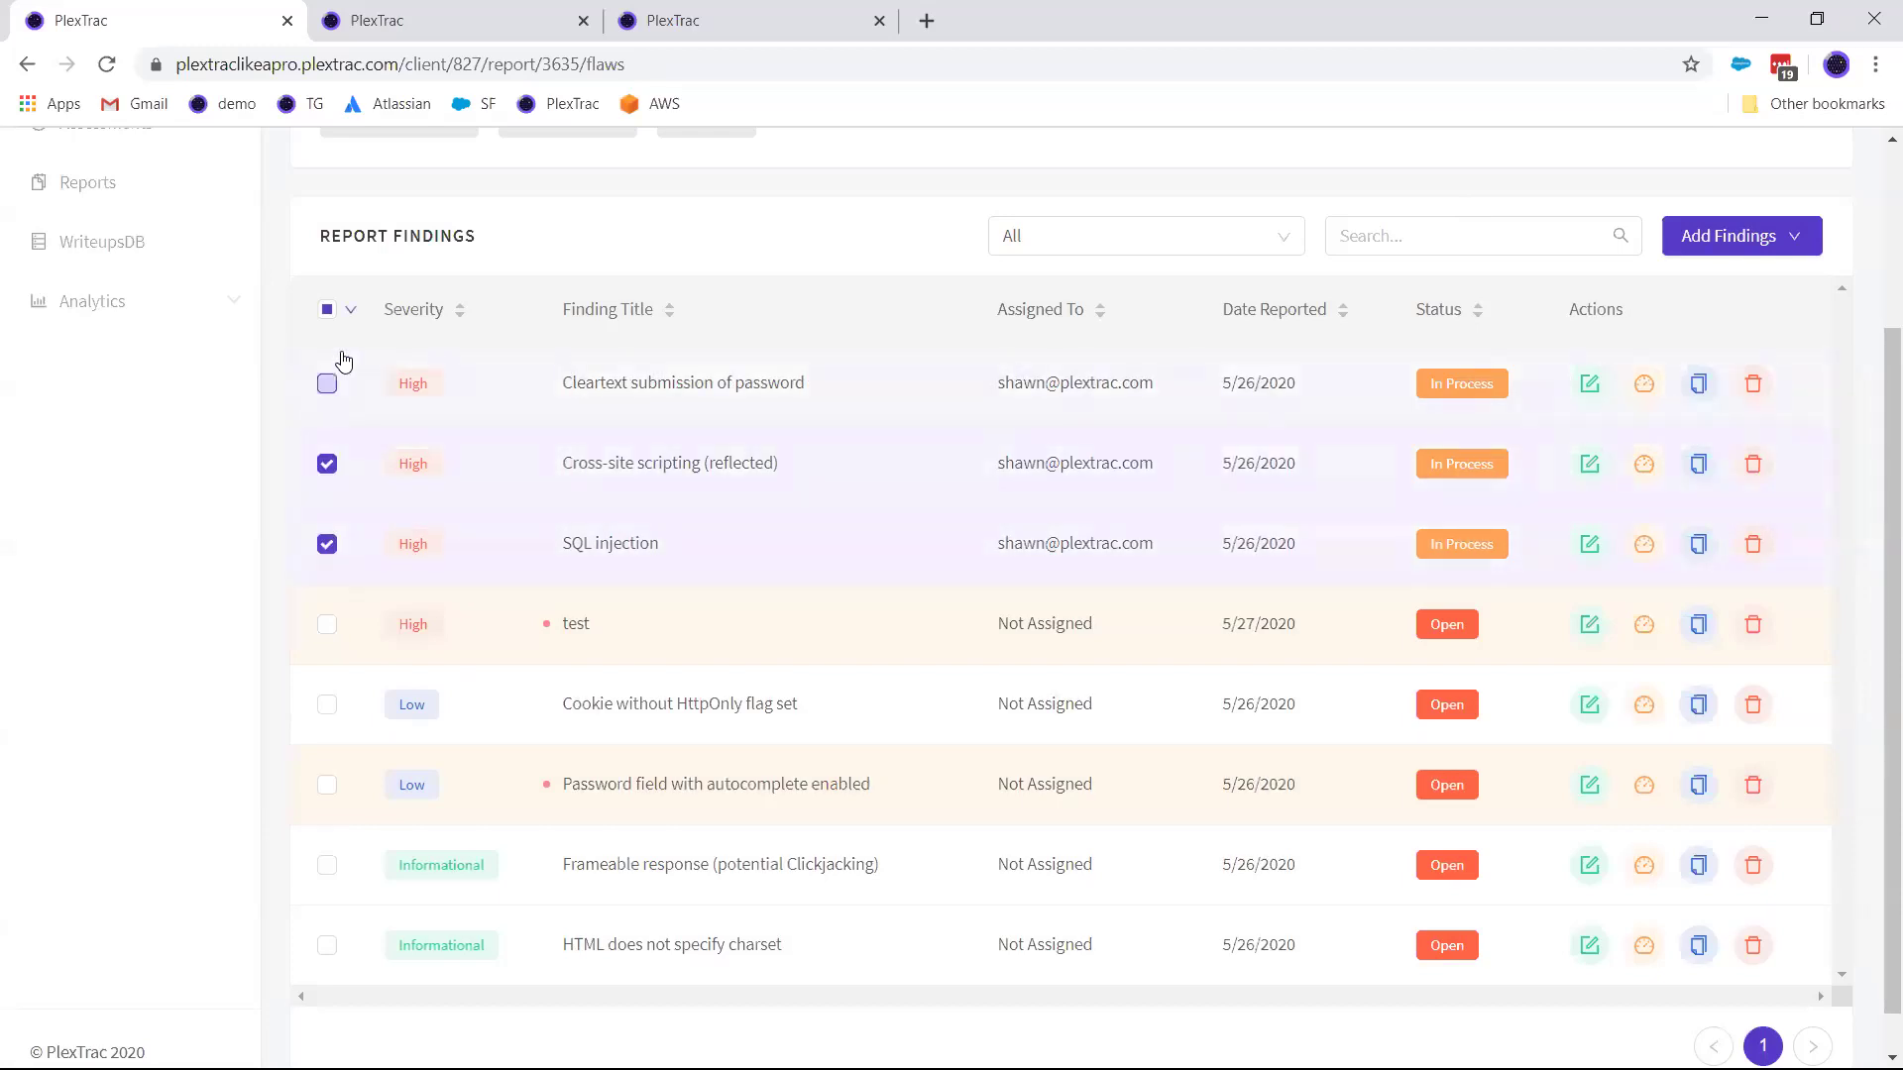
click(351, 309)
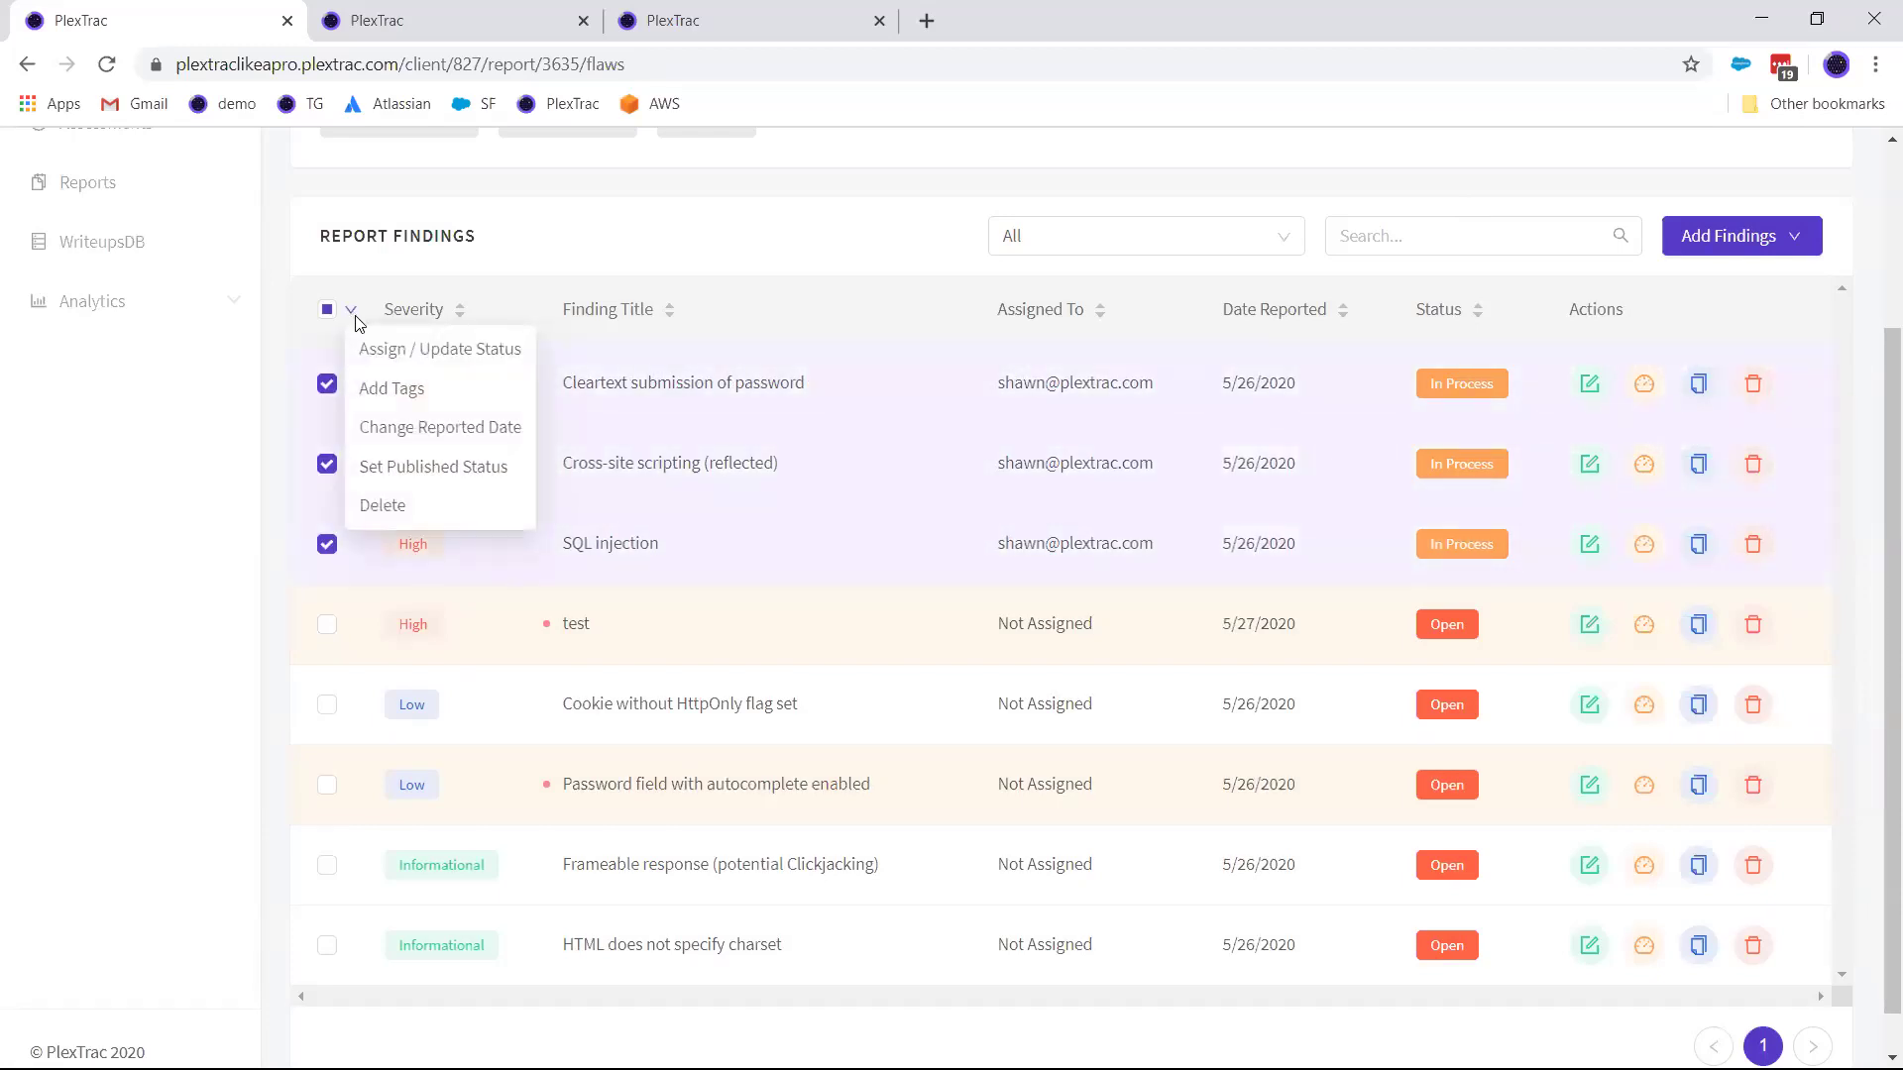
click(401, 436)
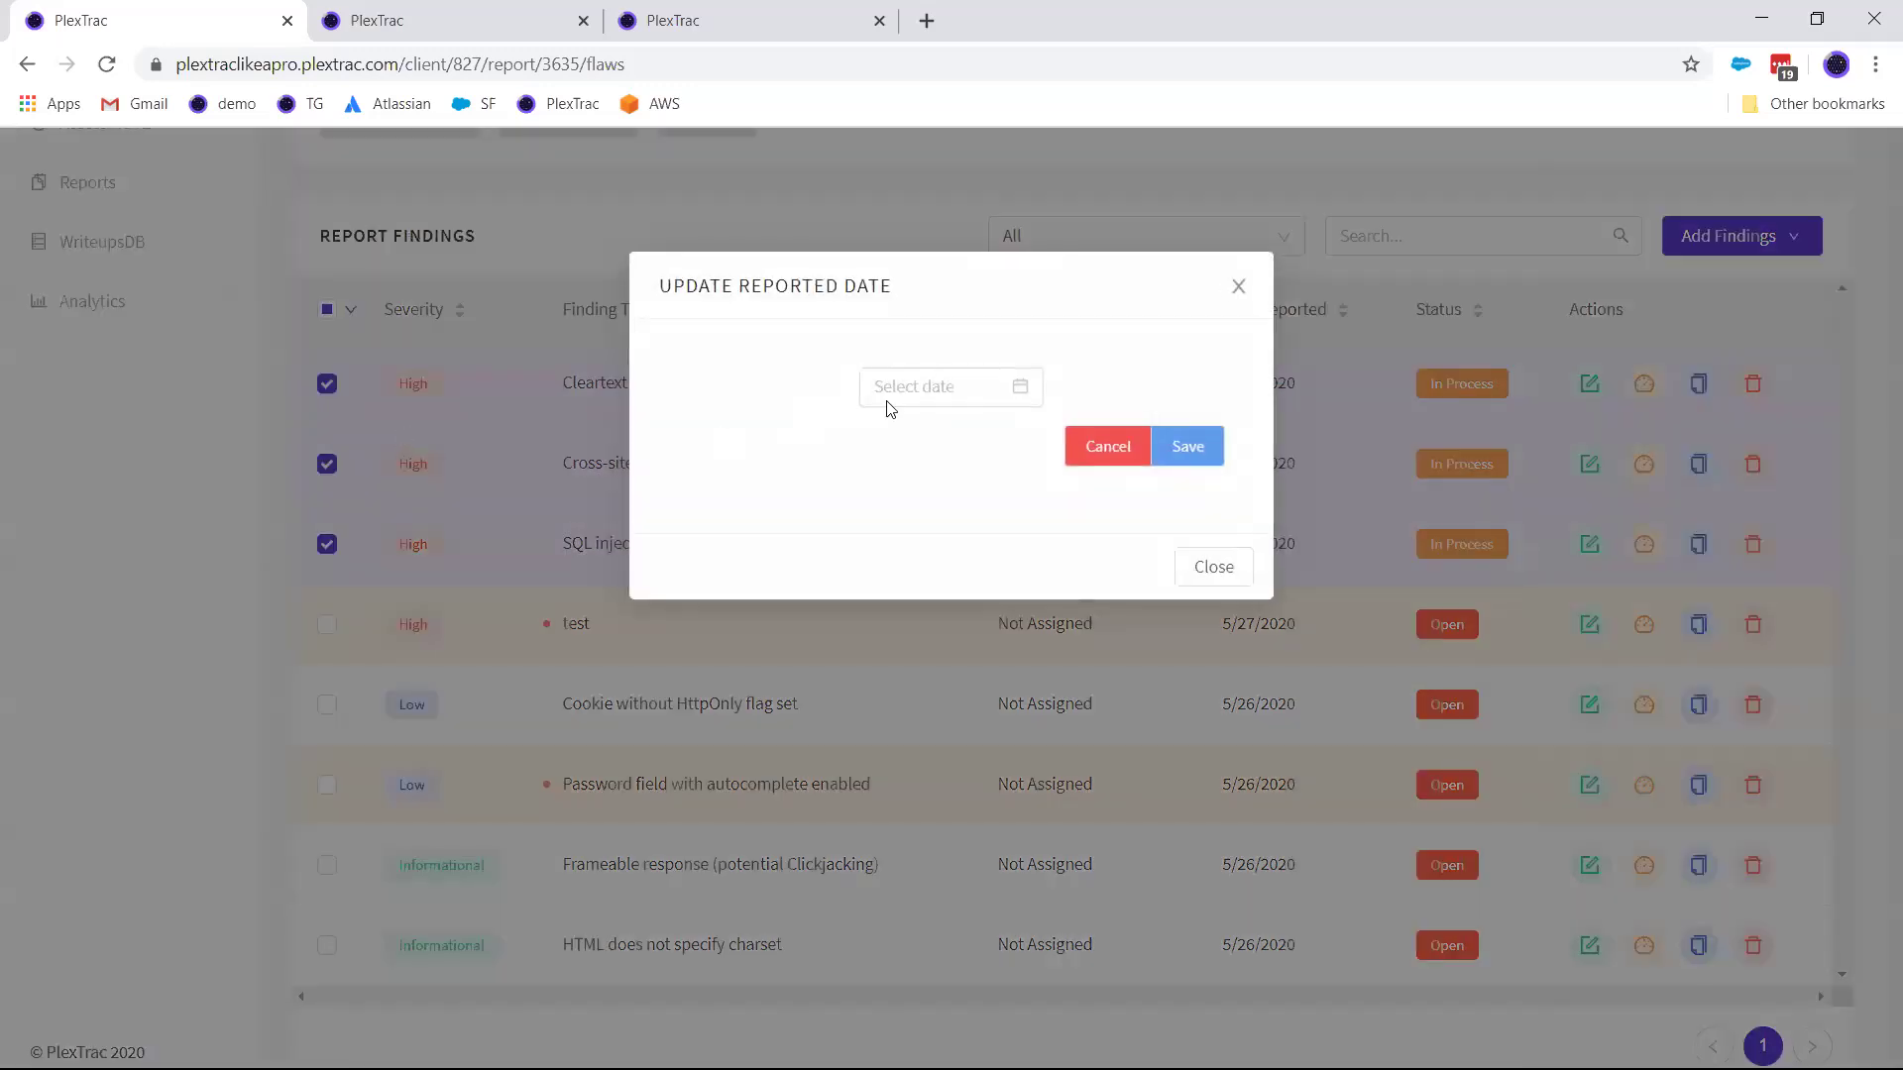
click(1025, 393)
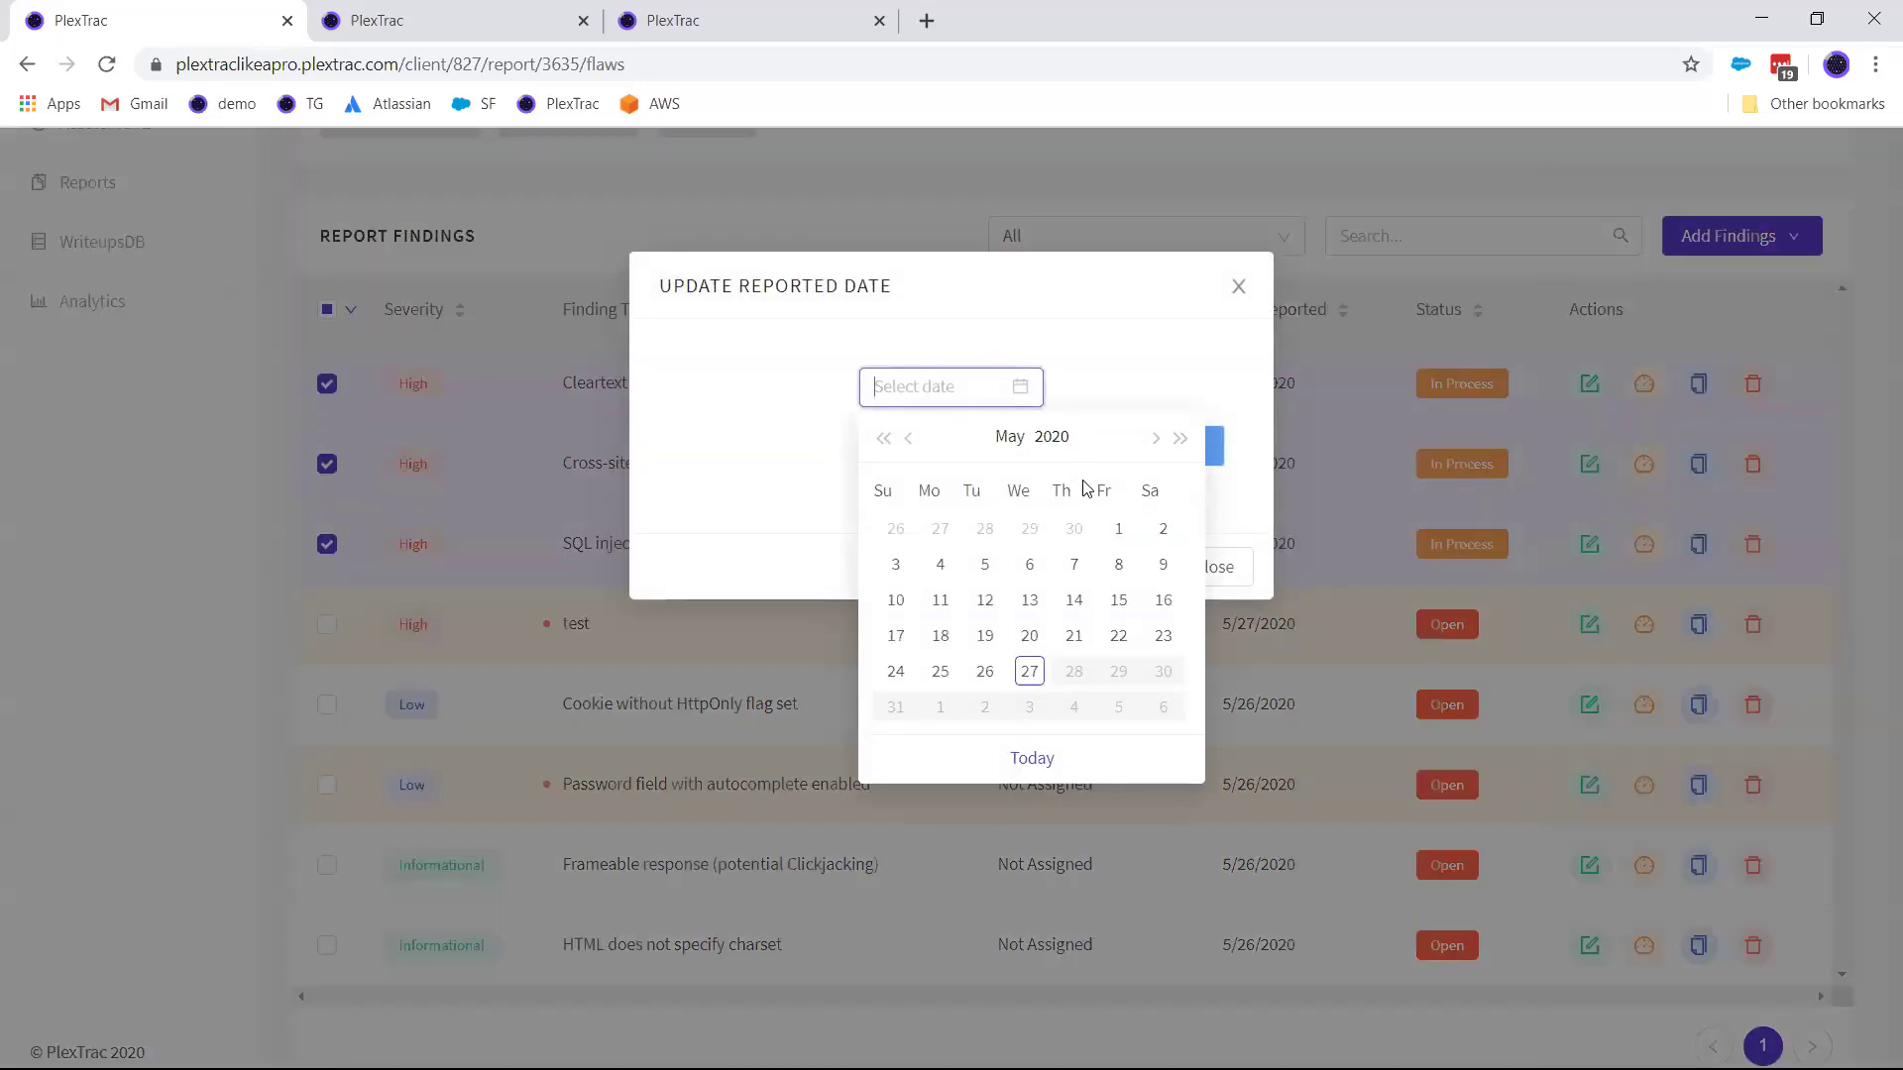
click(1075, 600)
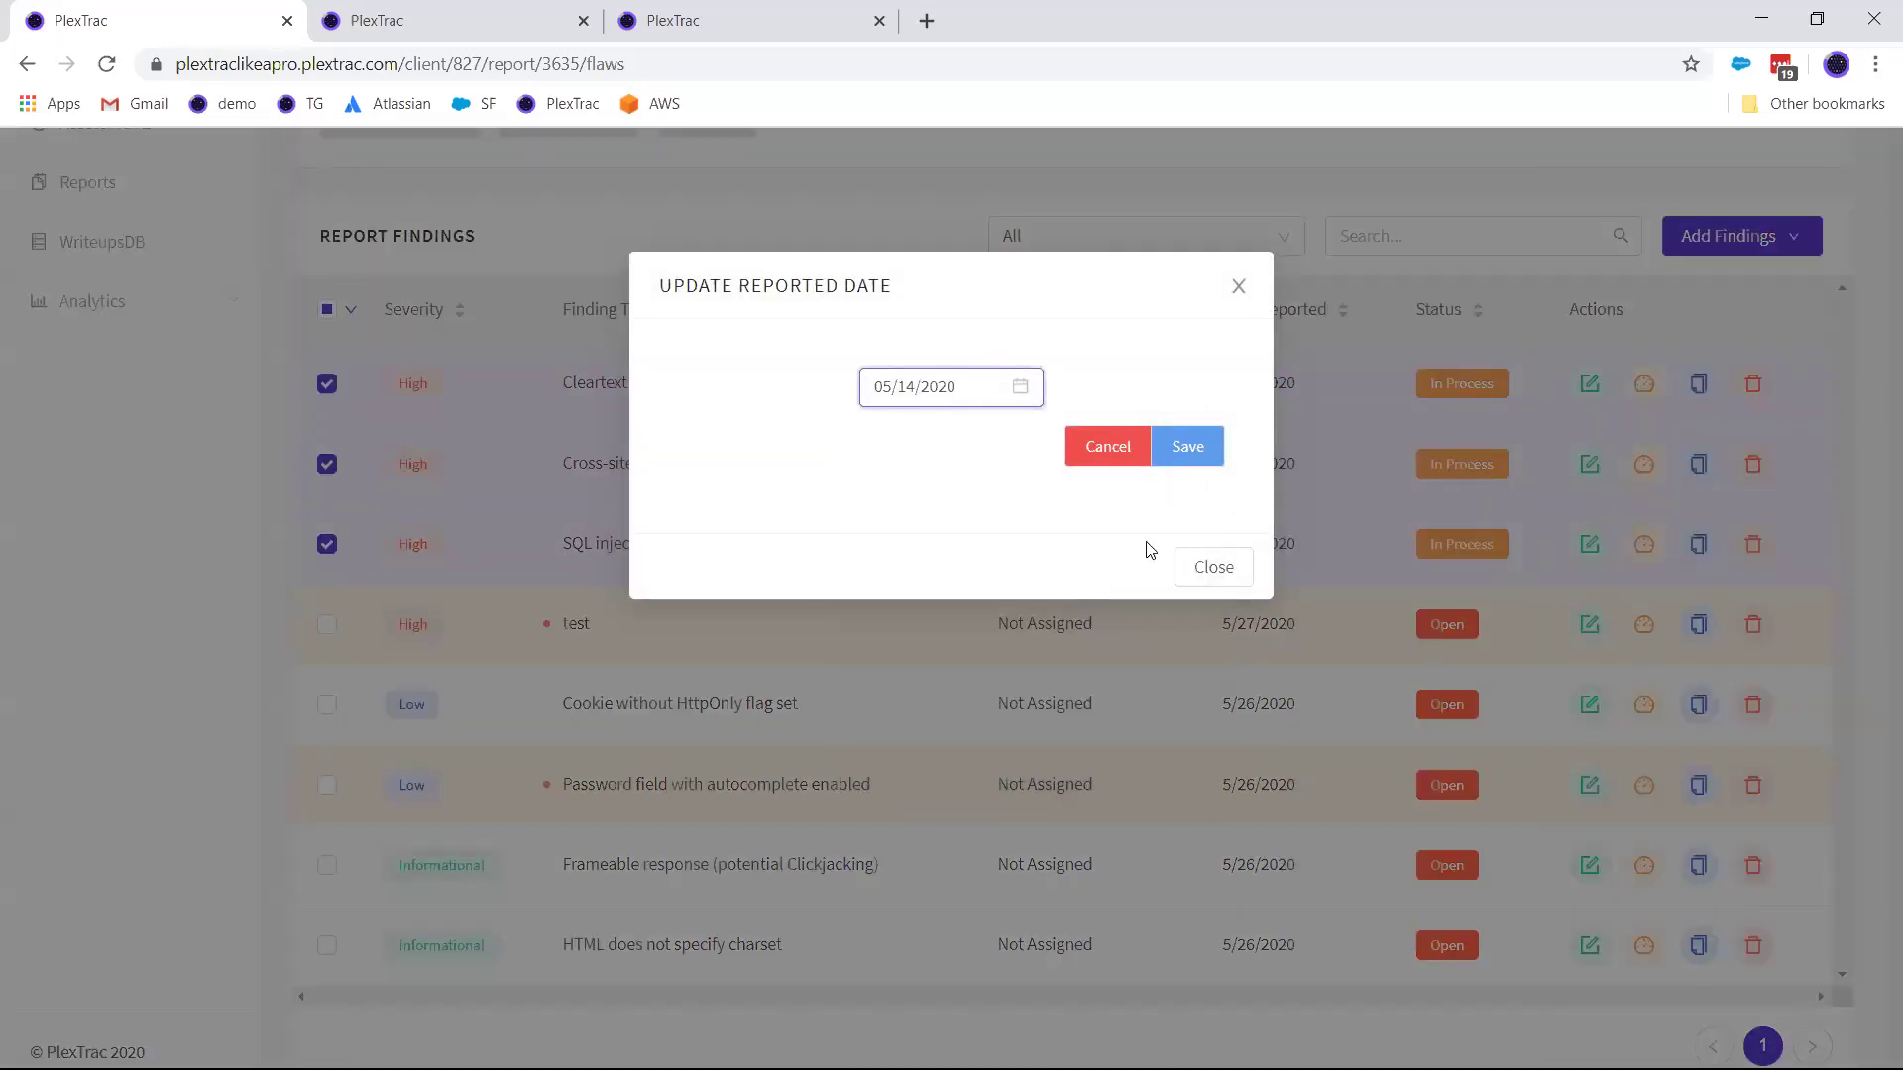
click(1189, 462)
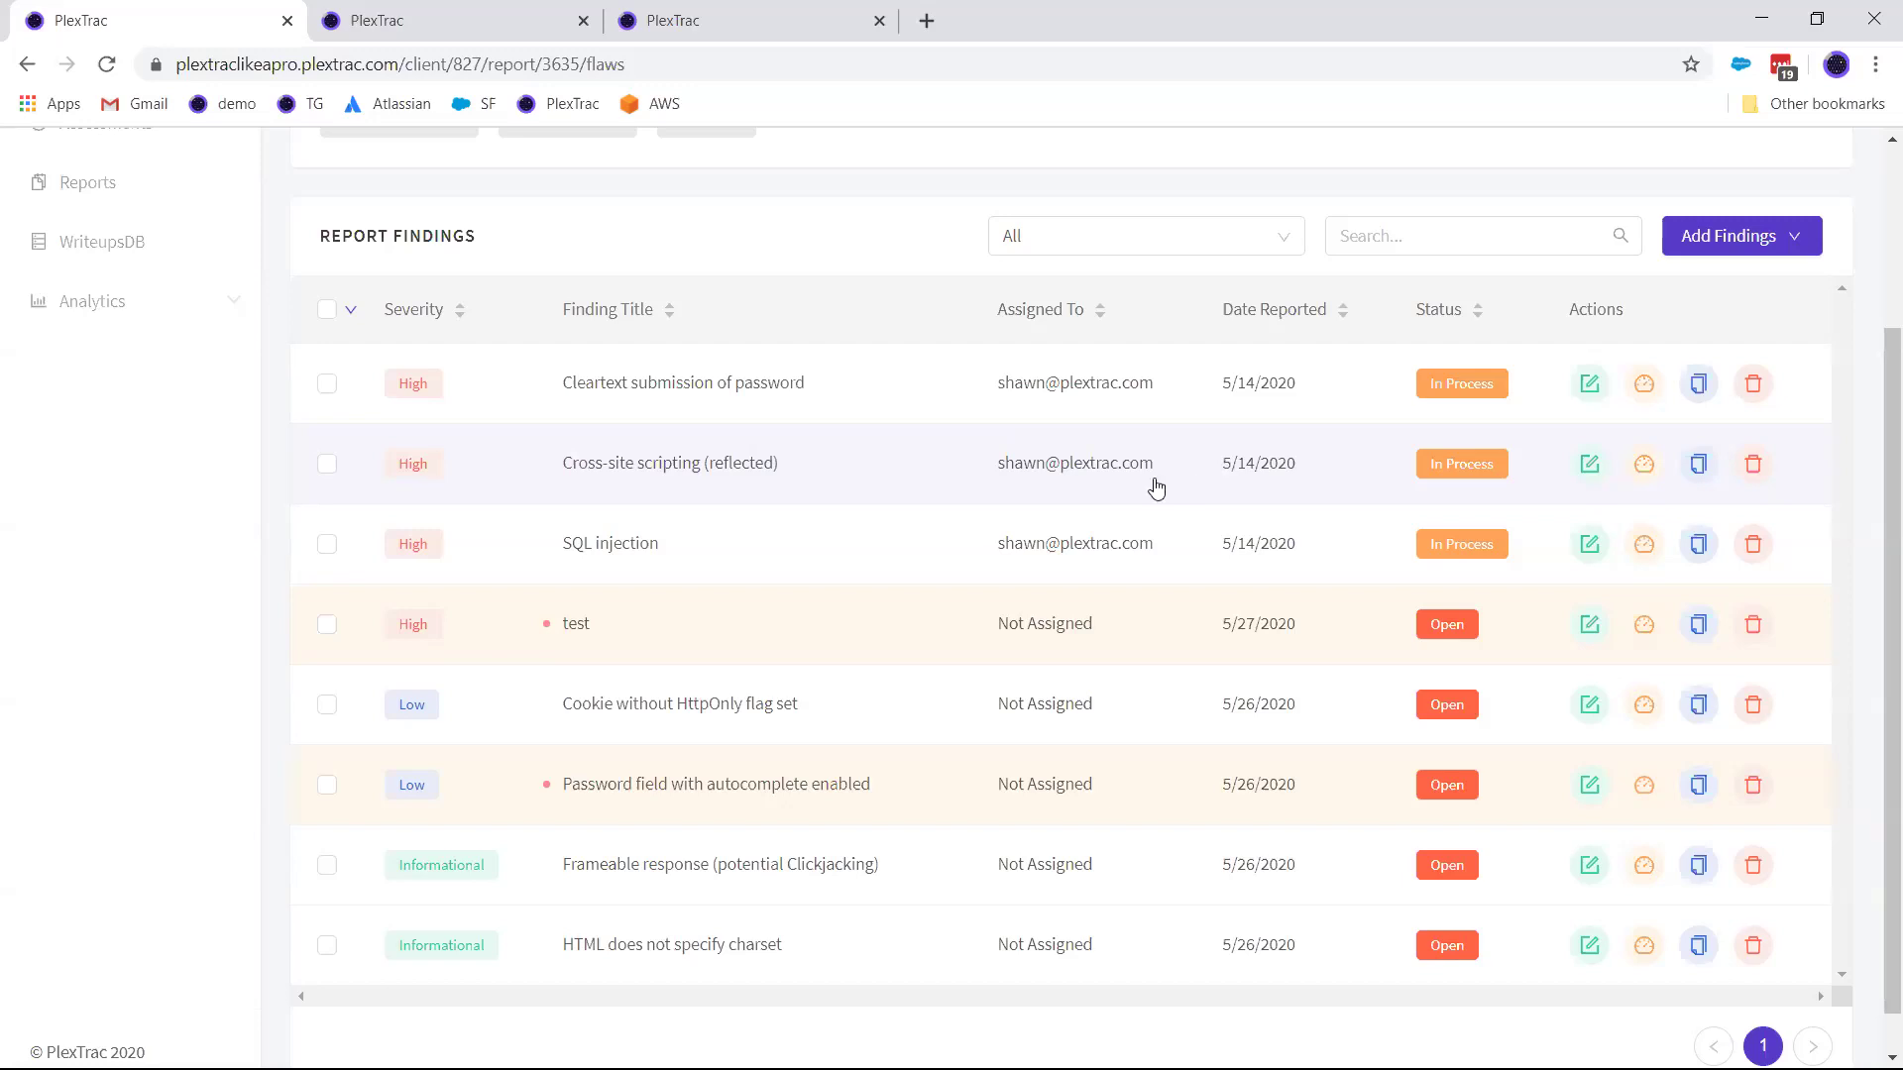
scroll(1123, 497, up, 1)
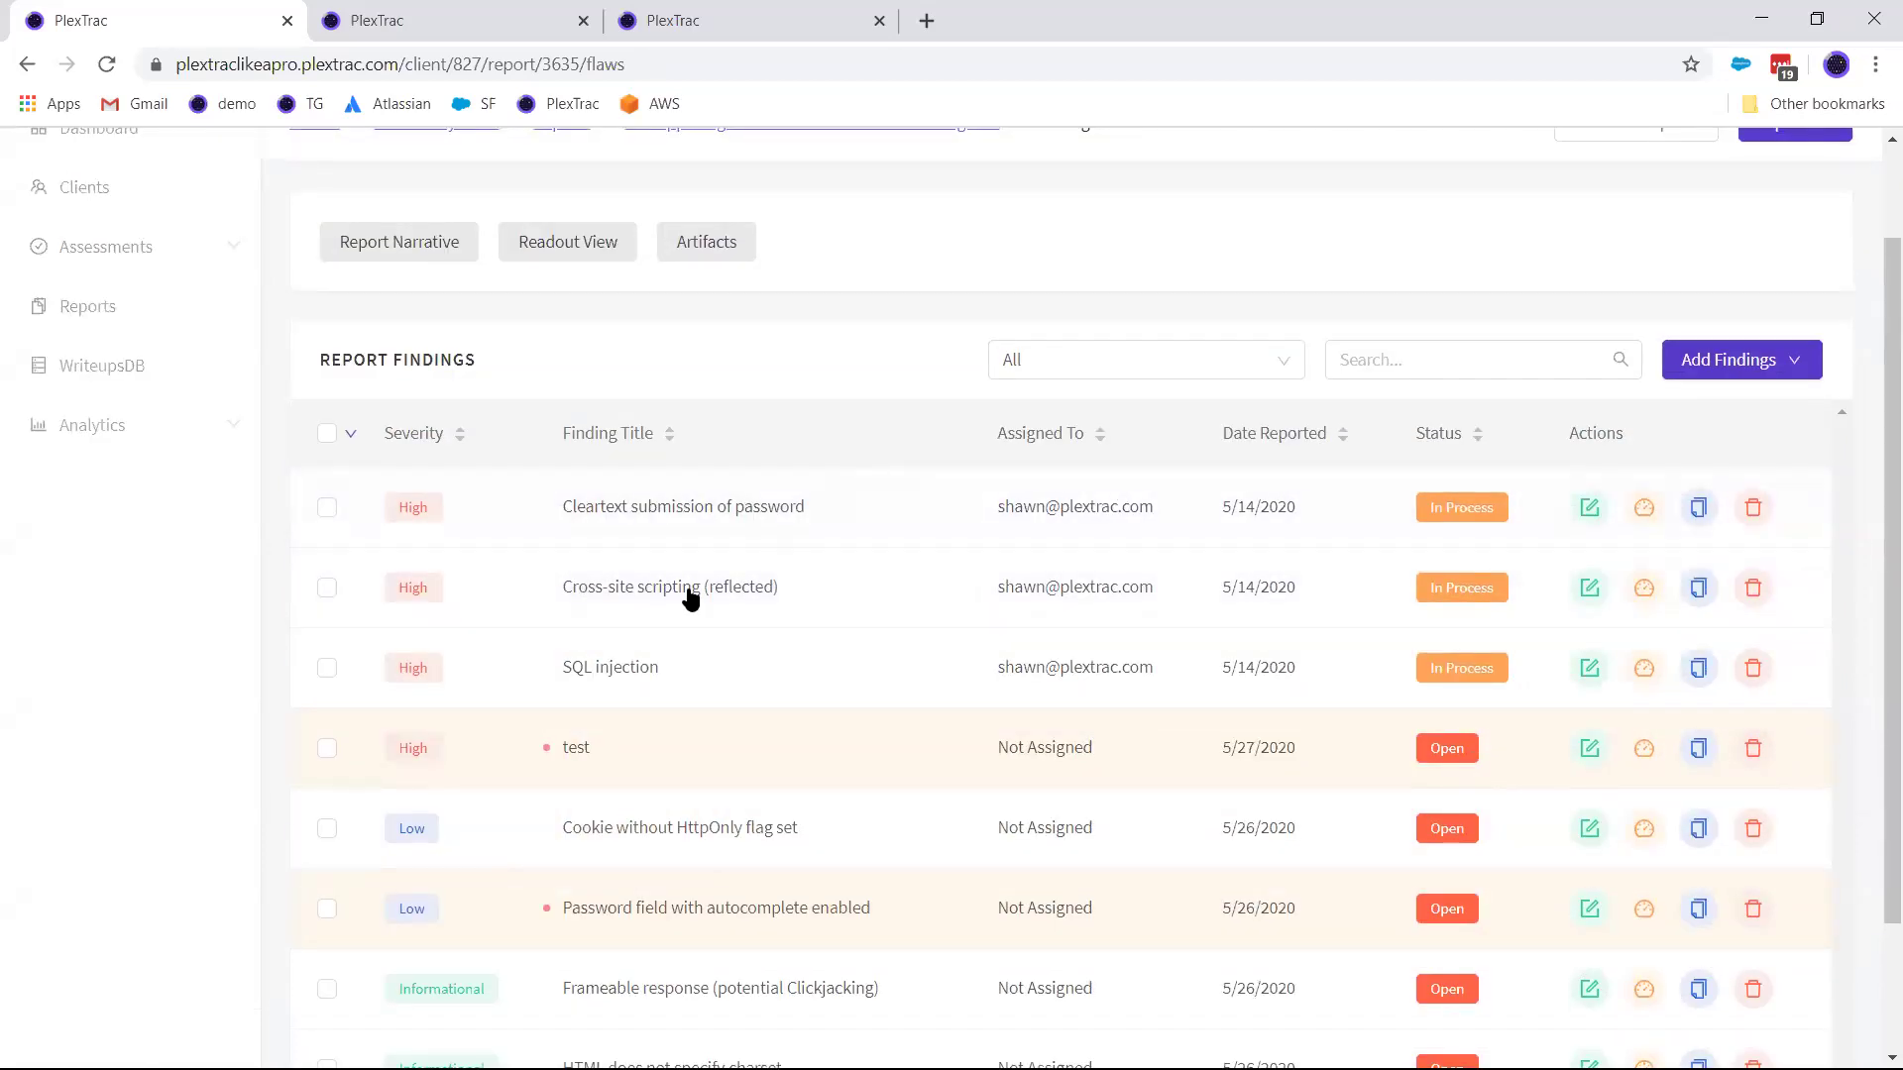
click(327, 667)
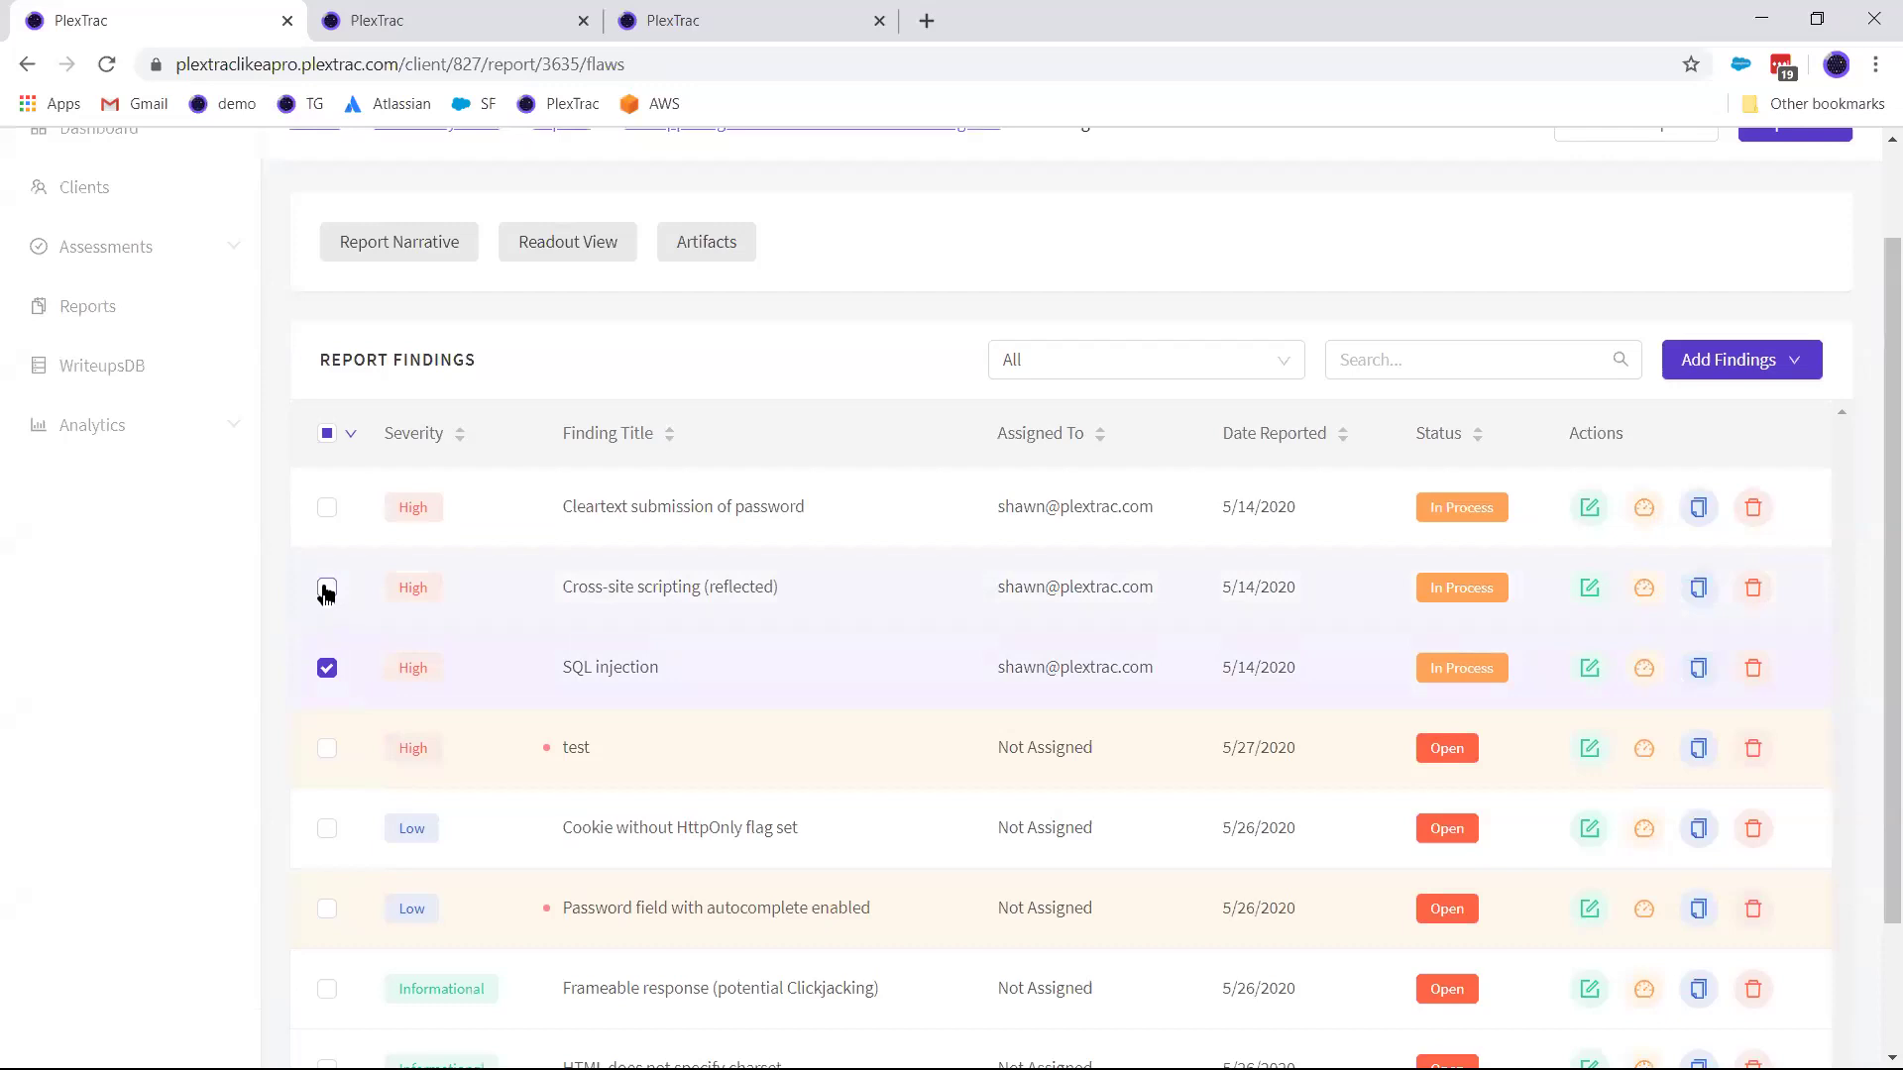
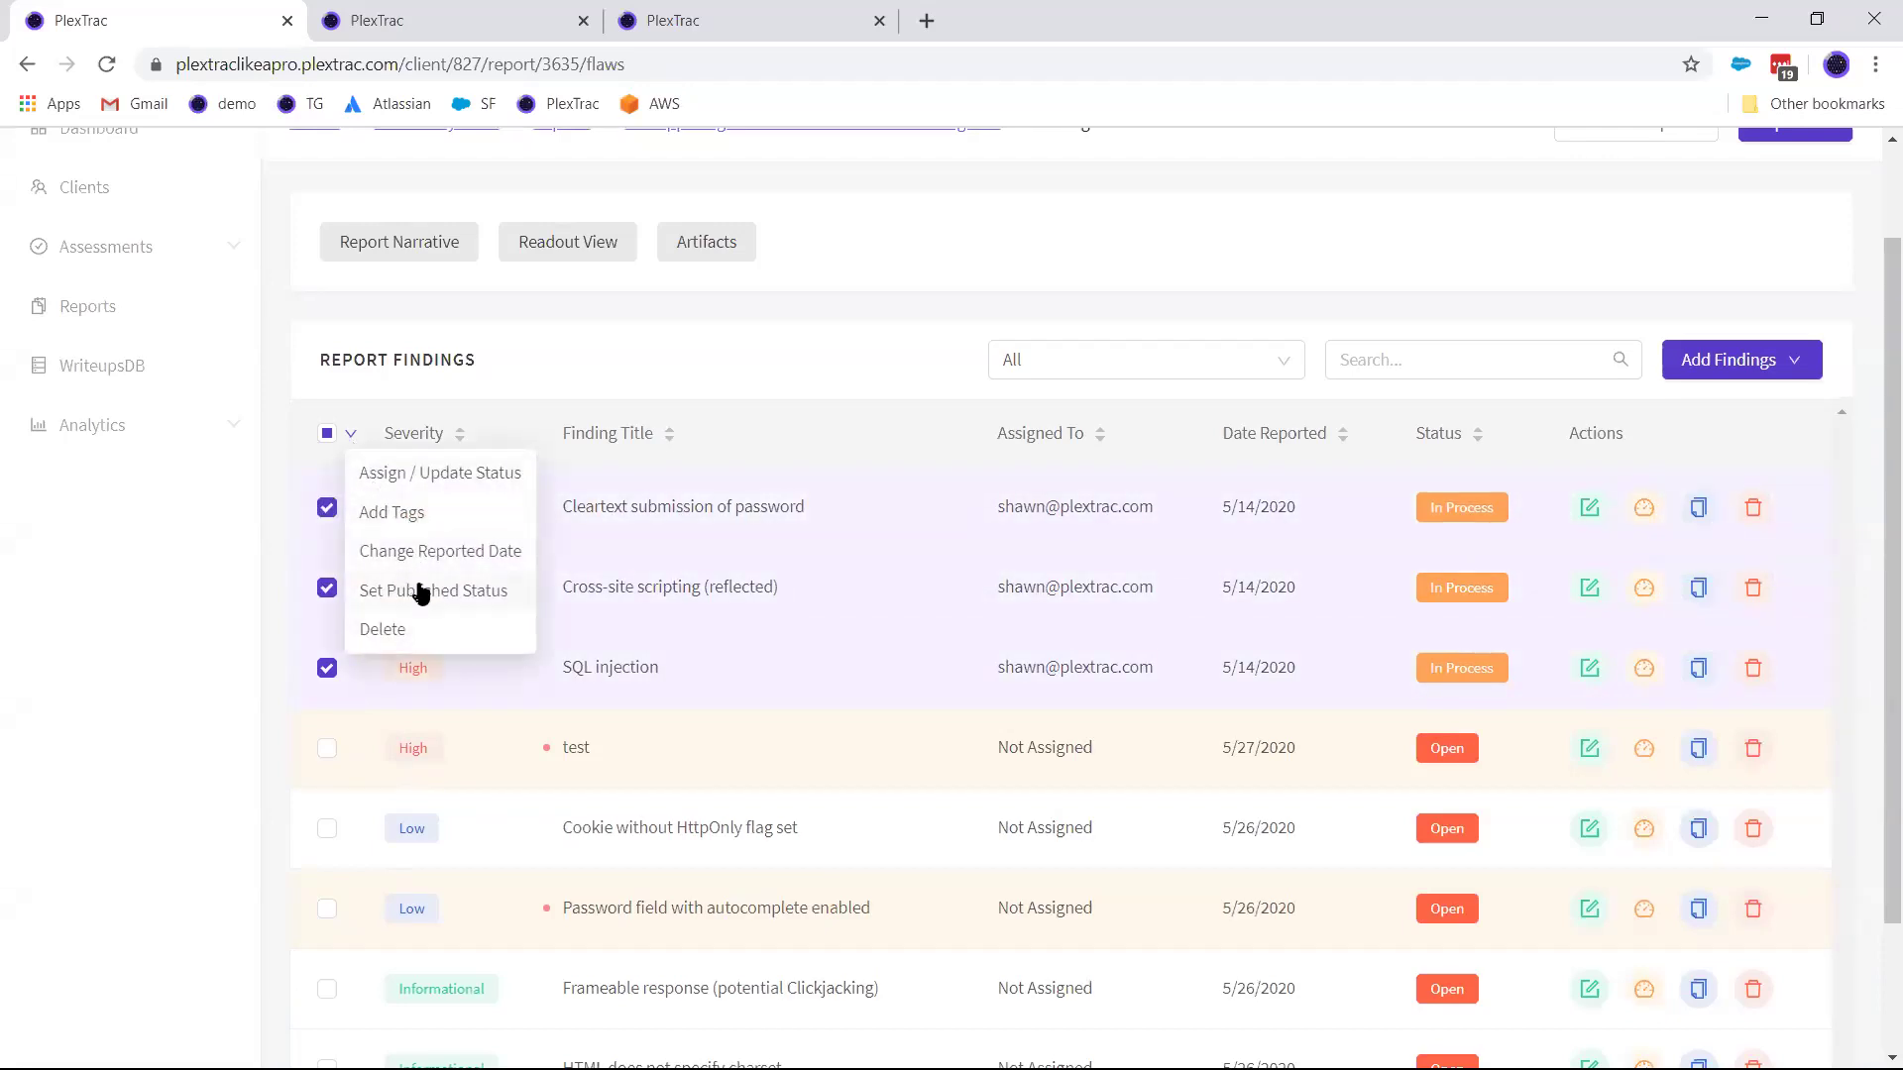
Set the three selected In Process findings' status from Draft to Published
click(421, 592)
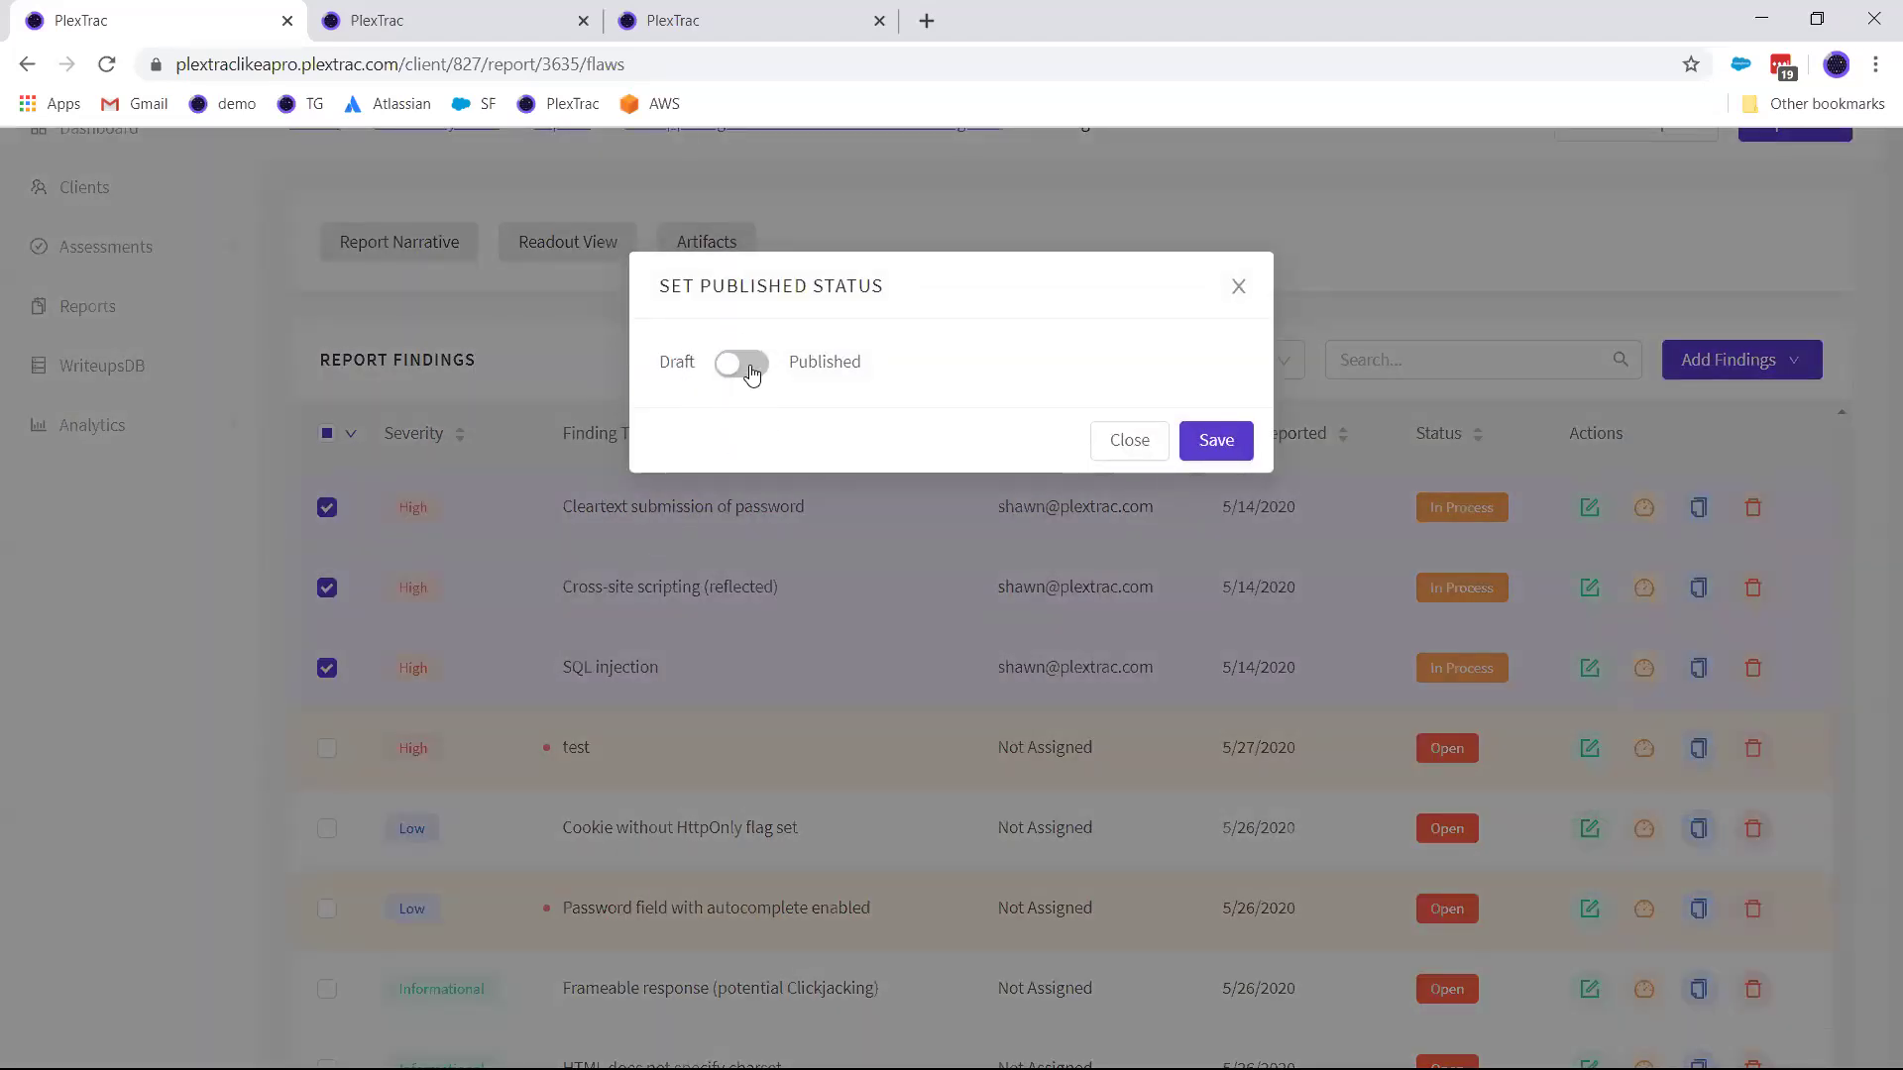
click(751, 367)
click(1243, 448)
Select the 'Password field with autocomplete enabled' and 'test' findings and bulk-set them to Published
scroll(764, 586, down, 2)
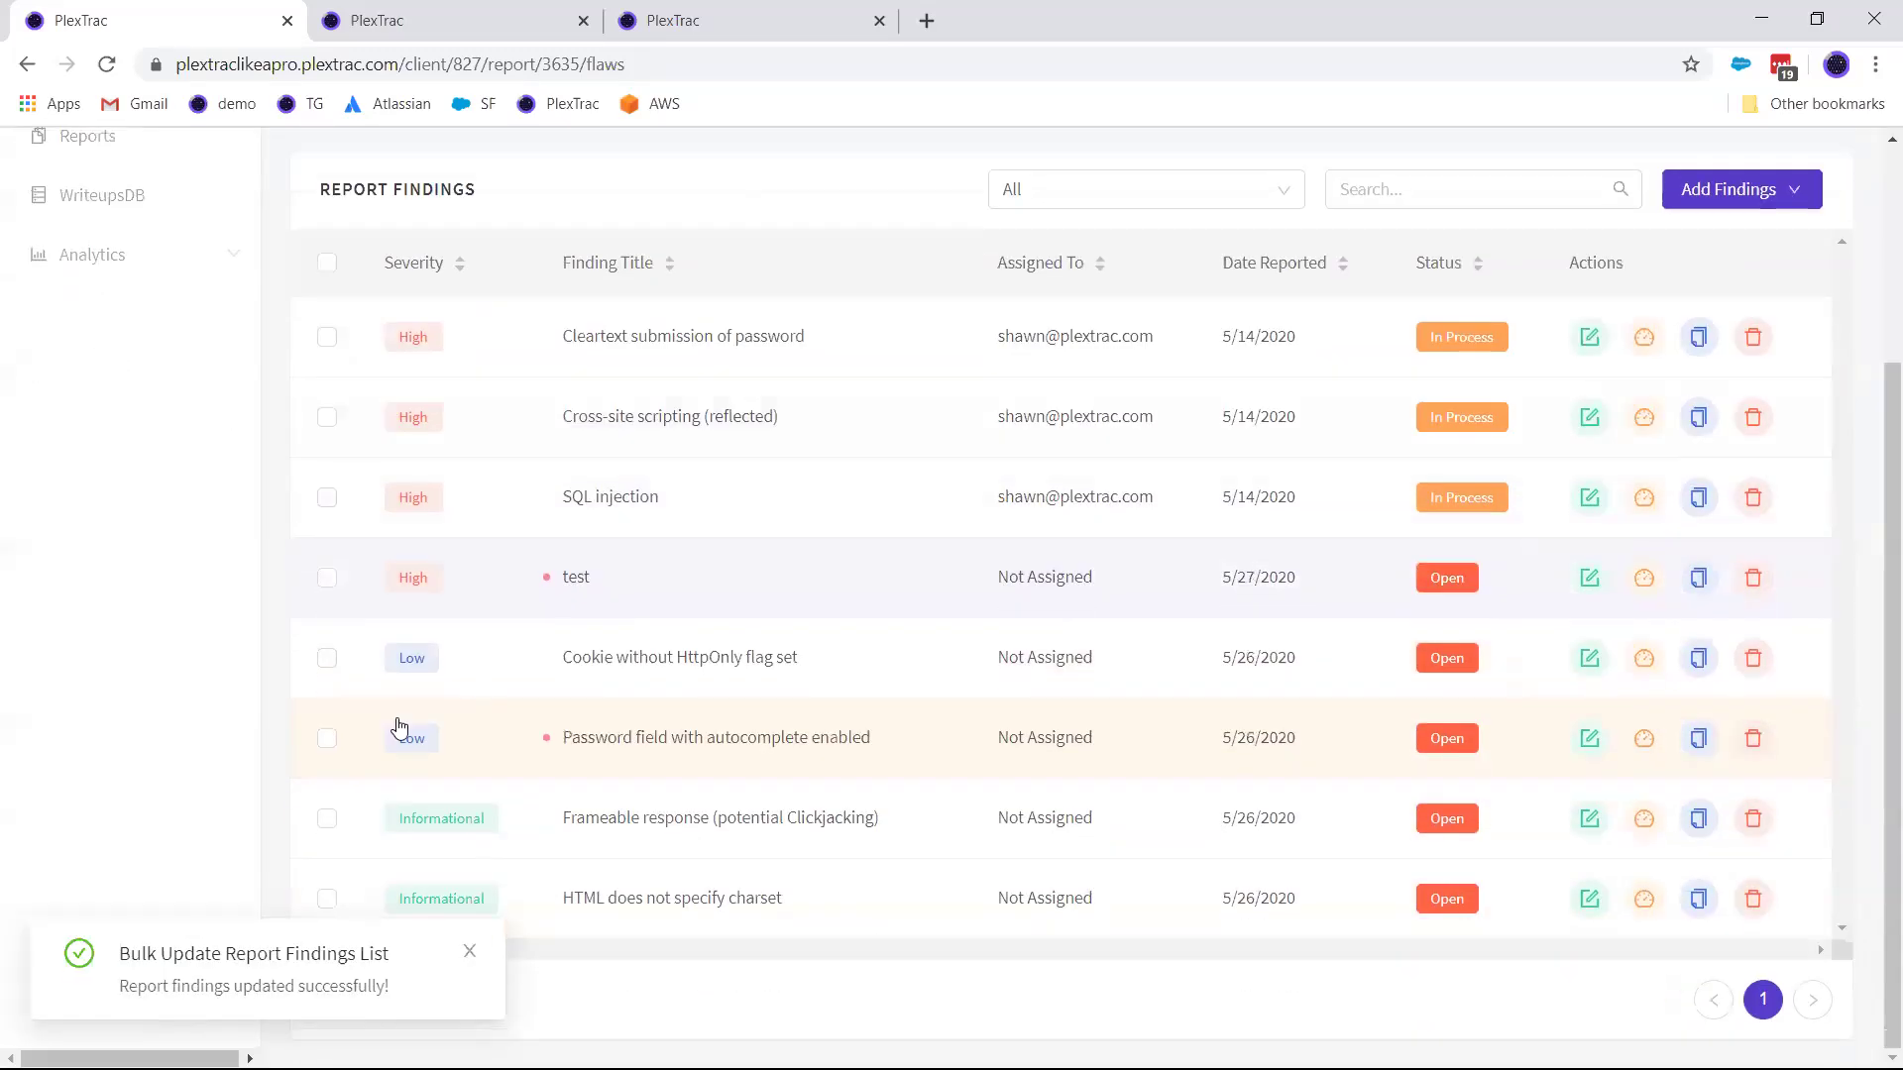
click(326, 739)
click(327, 580)
click(351, 264)
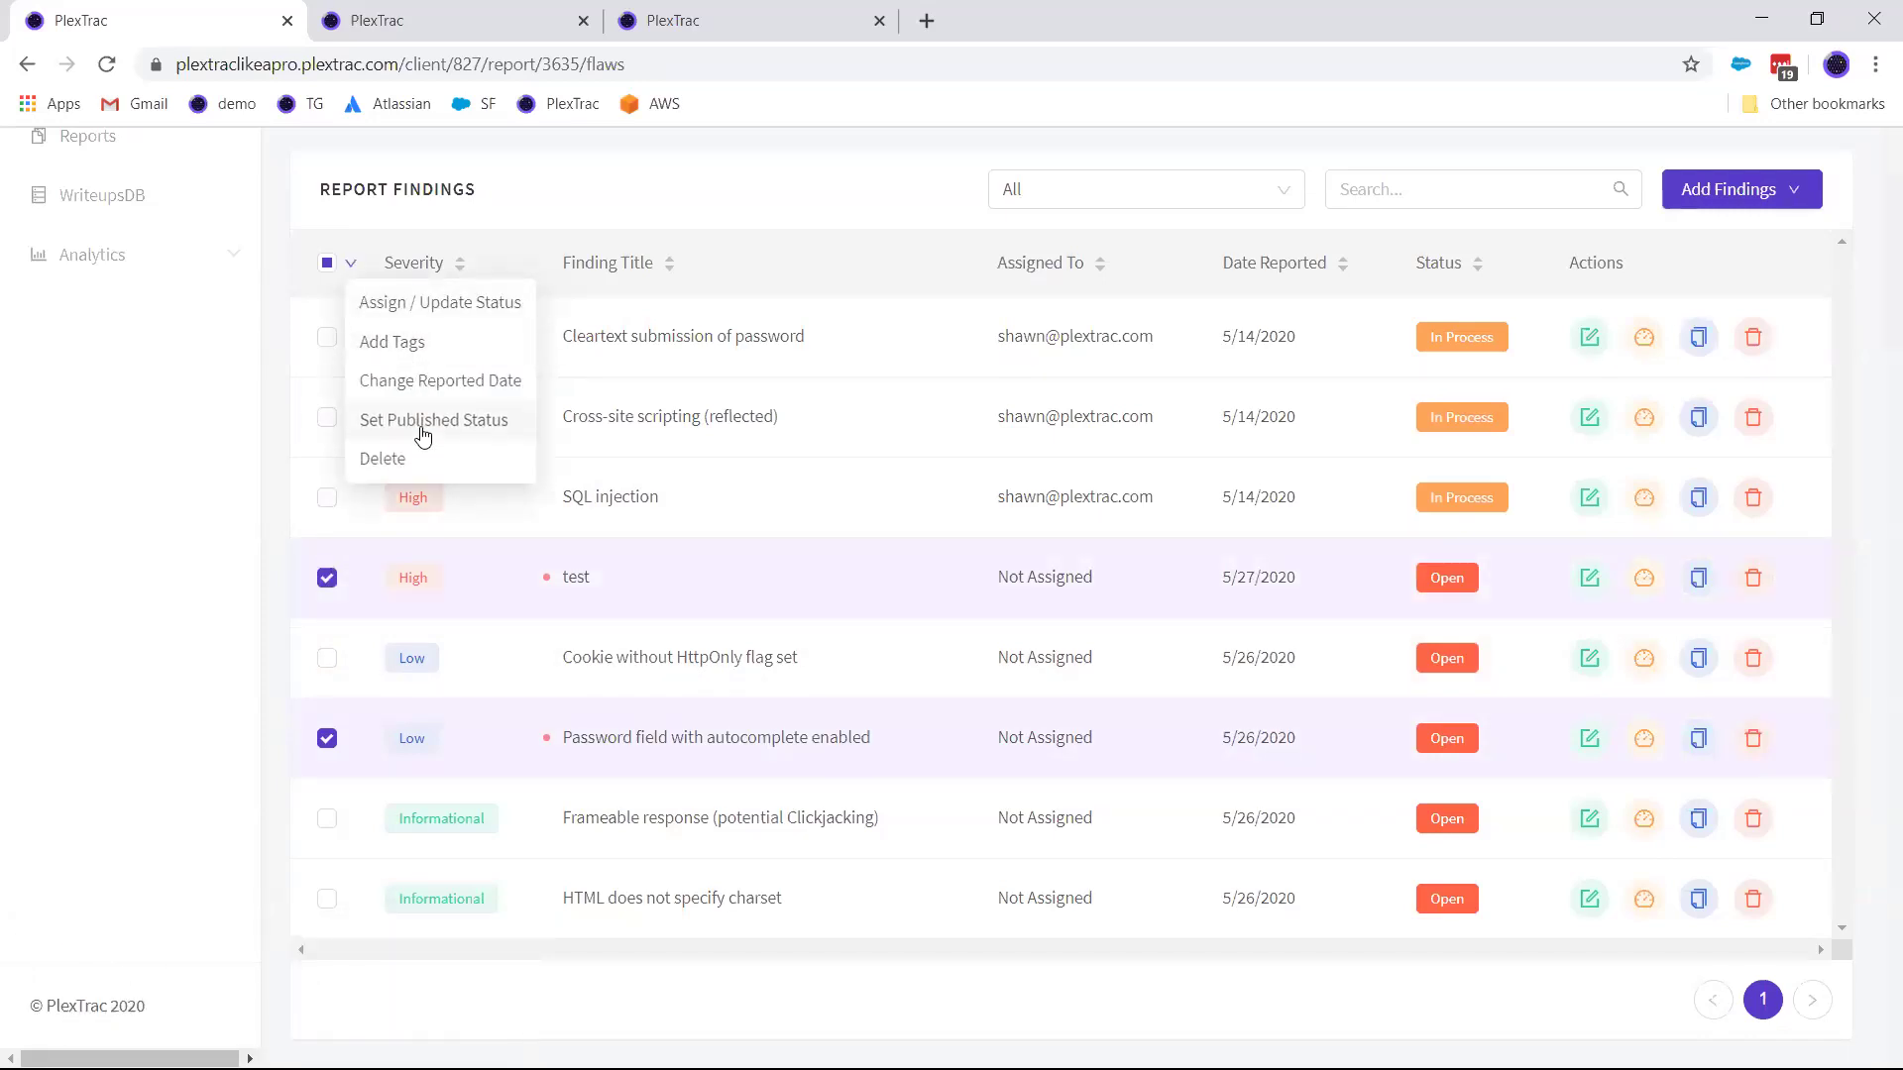
click(416, 420)
click(737, 365)
click(1201, 439)
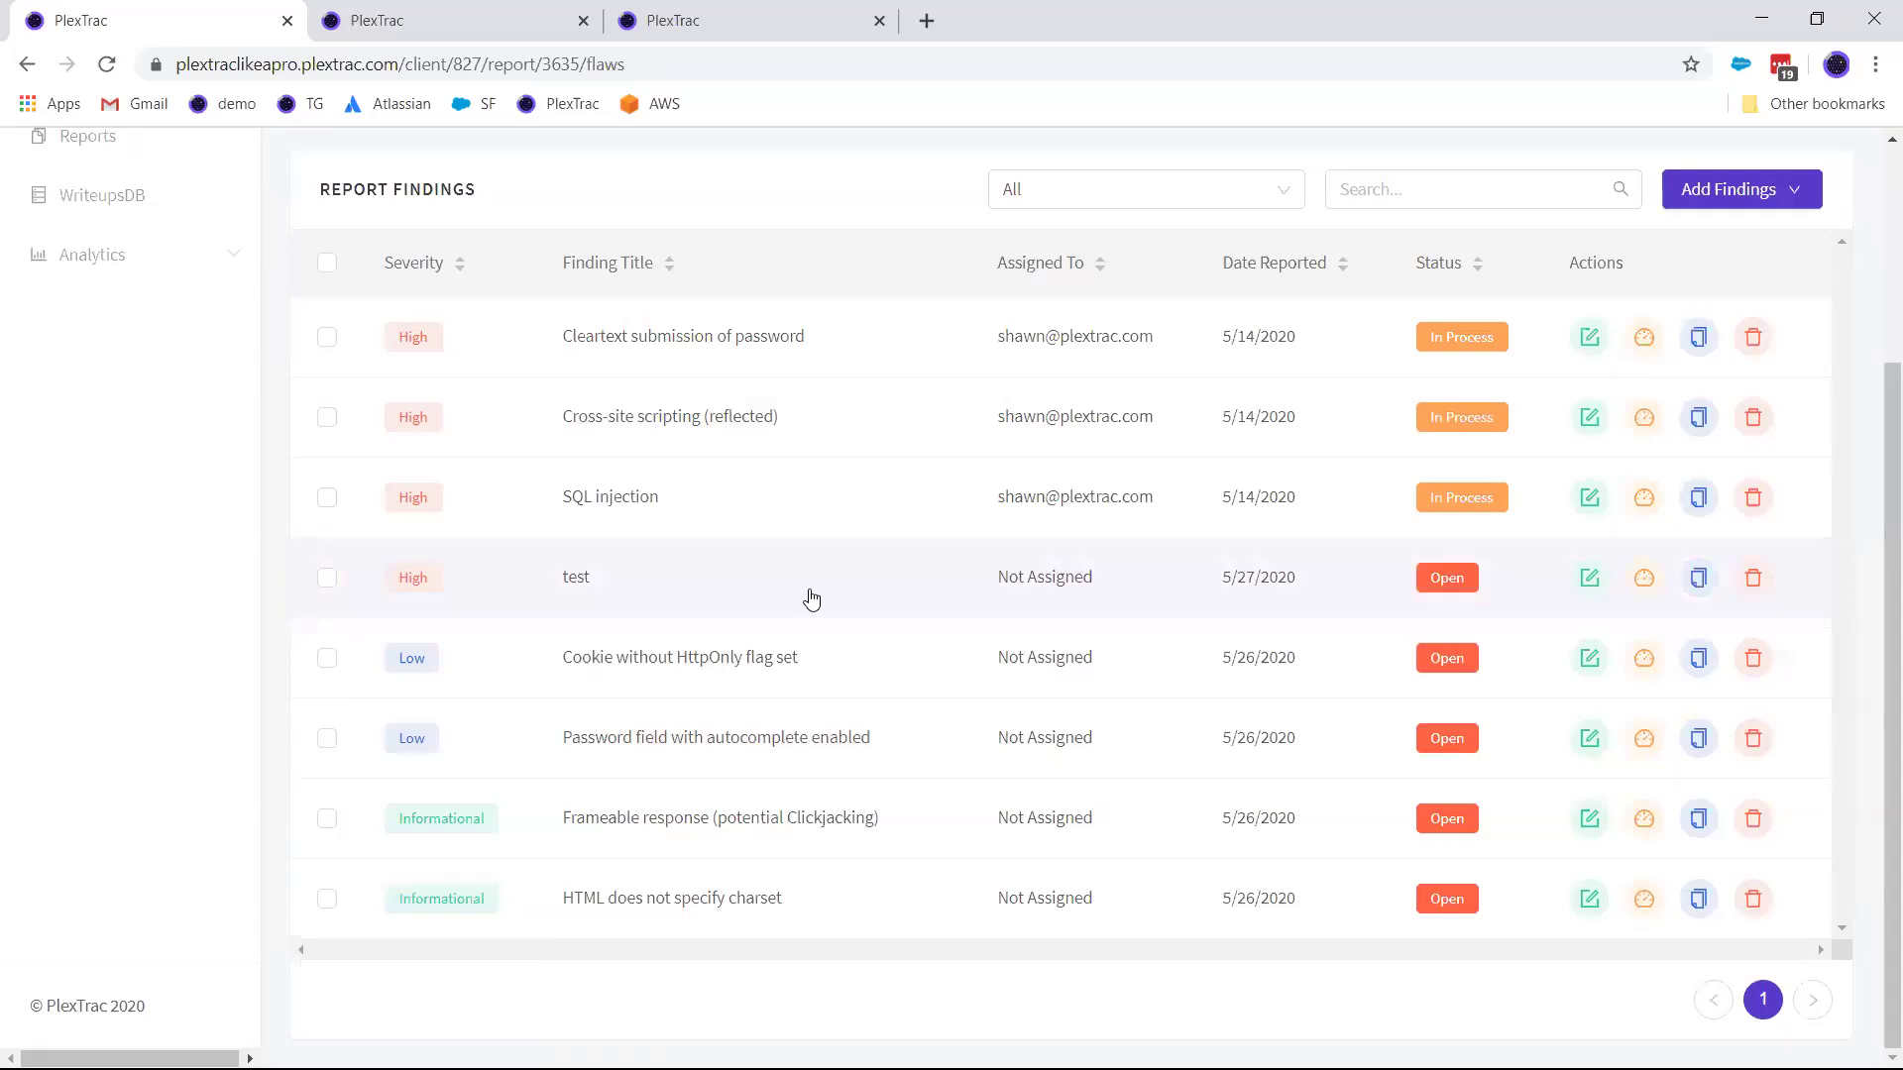
Select the Cleartext submission of password, Cross-site scripting (reflected) and SQL injection findings
click(328, 338)
click(328, 419)
click(327, 498)
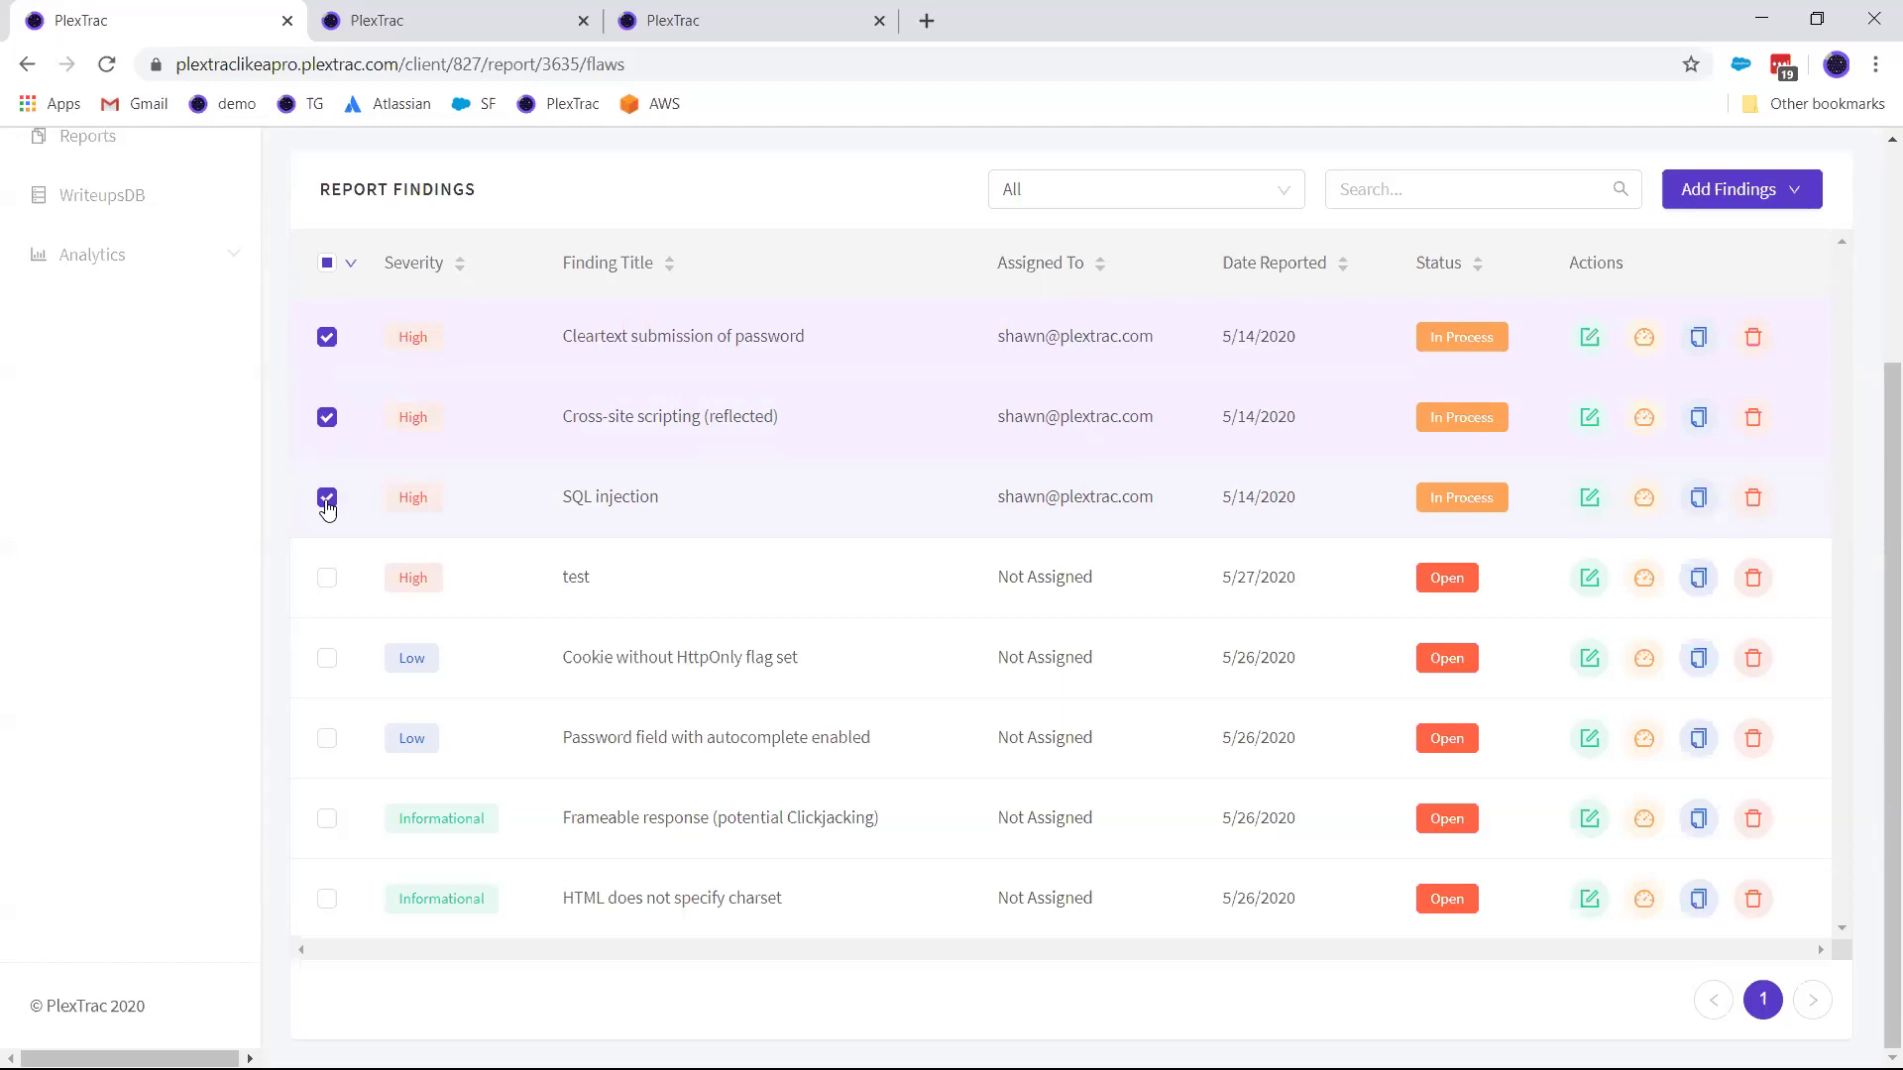
Use the header select-all checkbox to select every finding in the report
scroll(340, 519, up, 3)
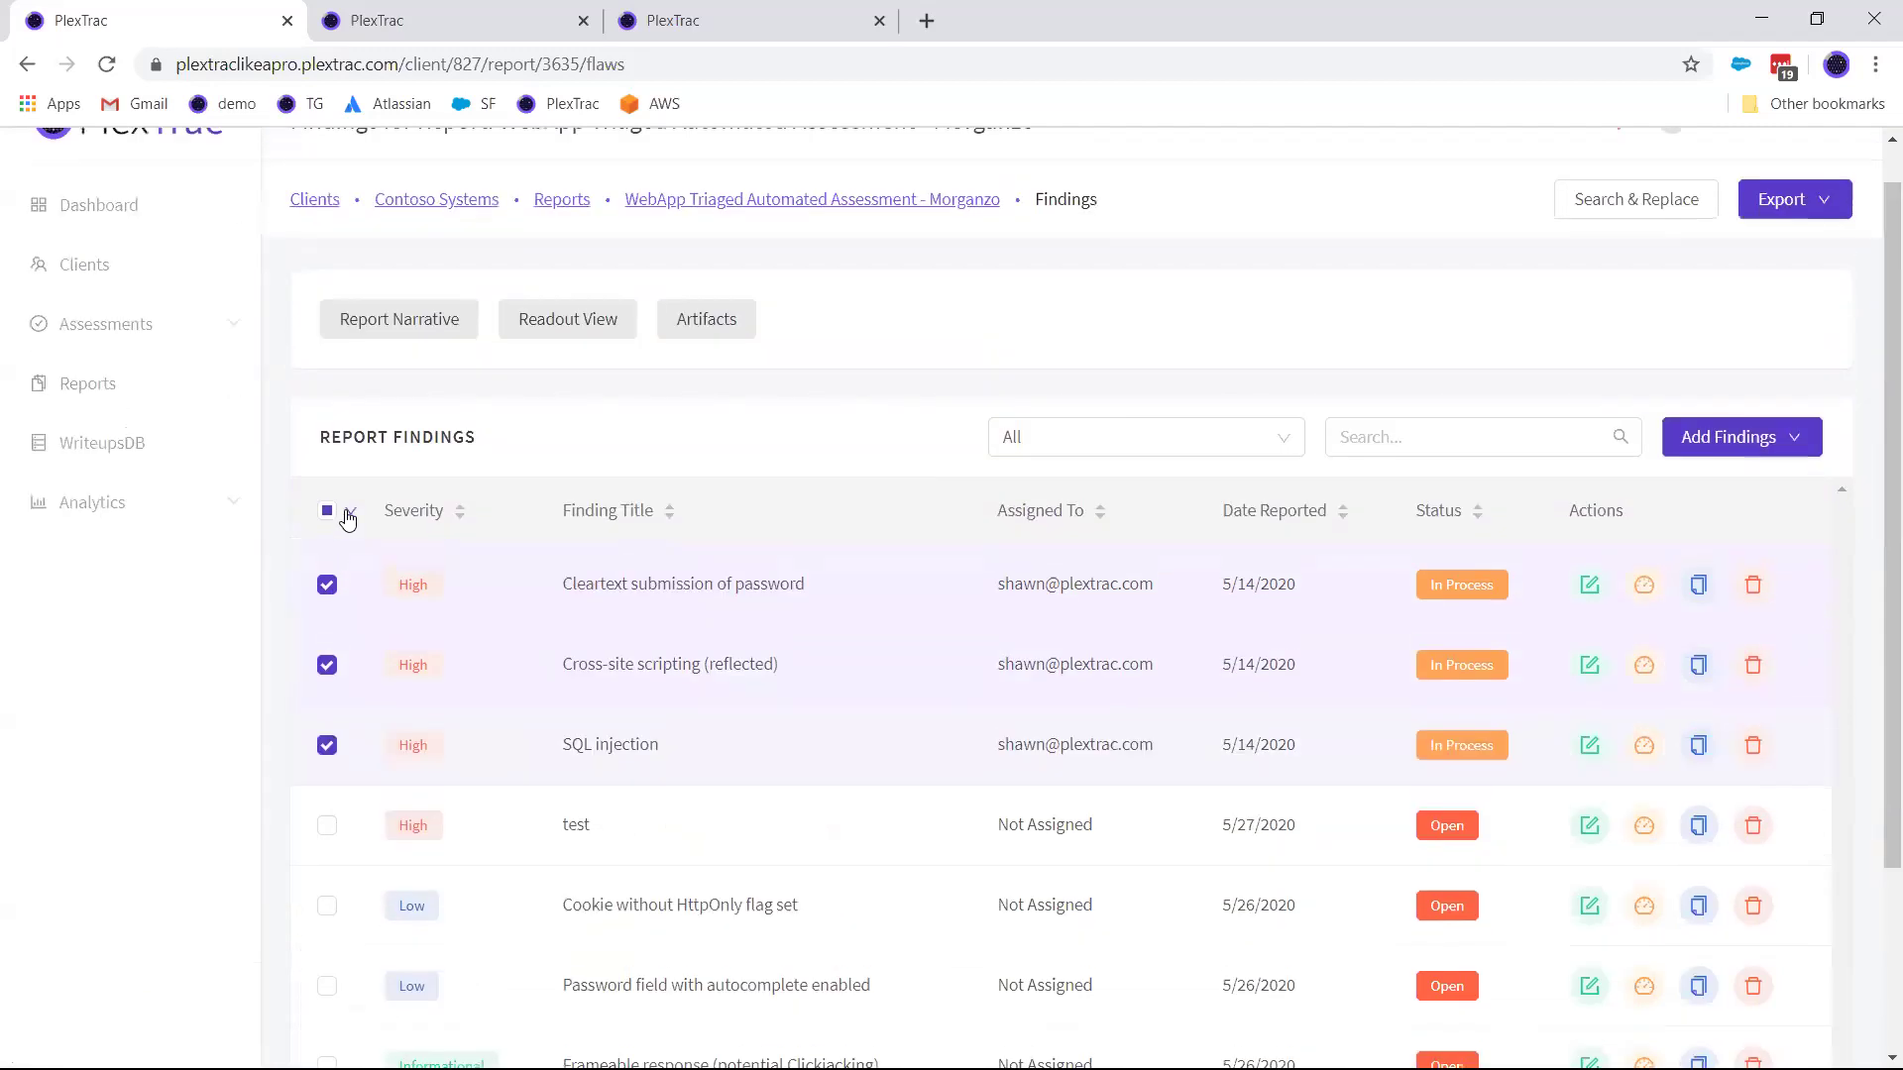
click(351, 510)
mouse_move(354, 517)
click(327, 511)
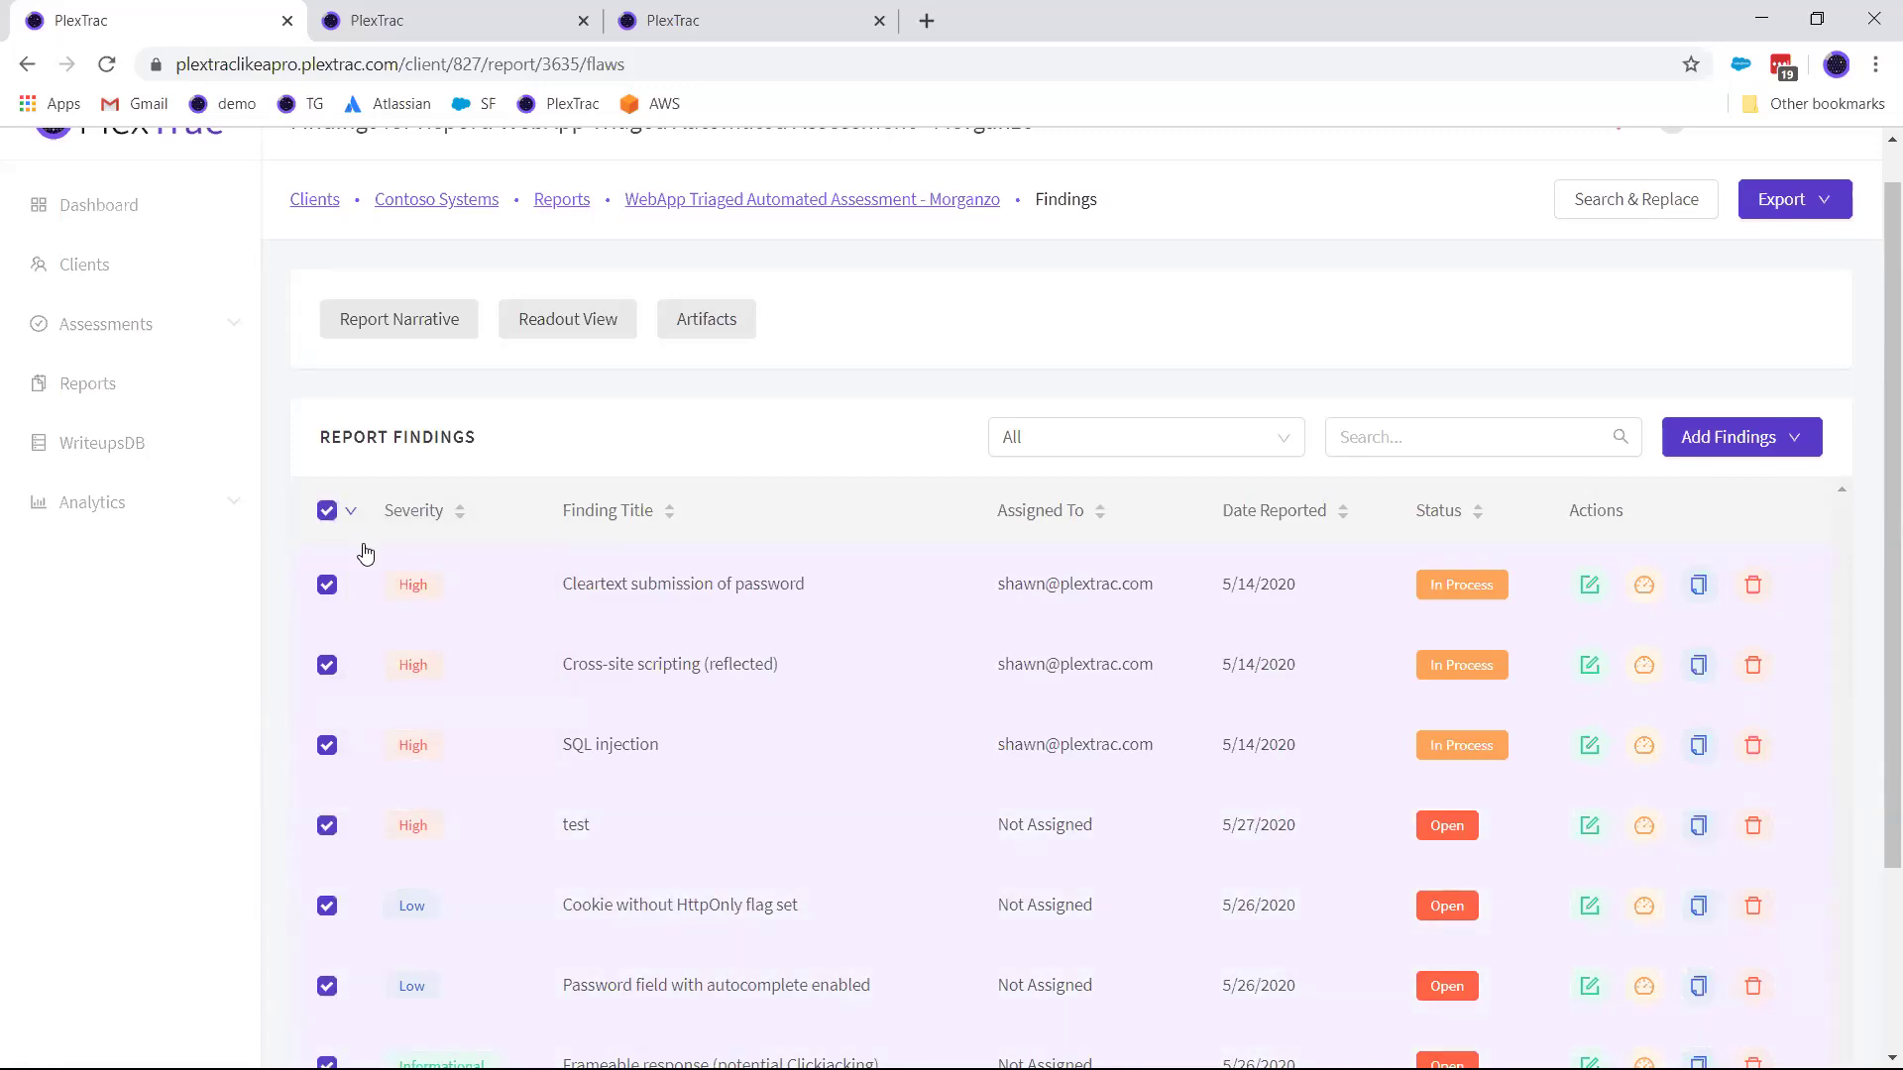
drag(1871, 293, 1873, 241)
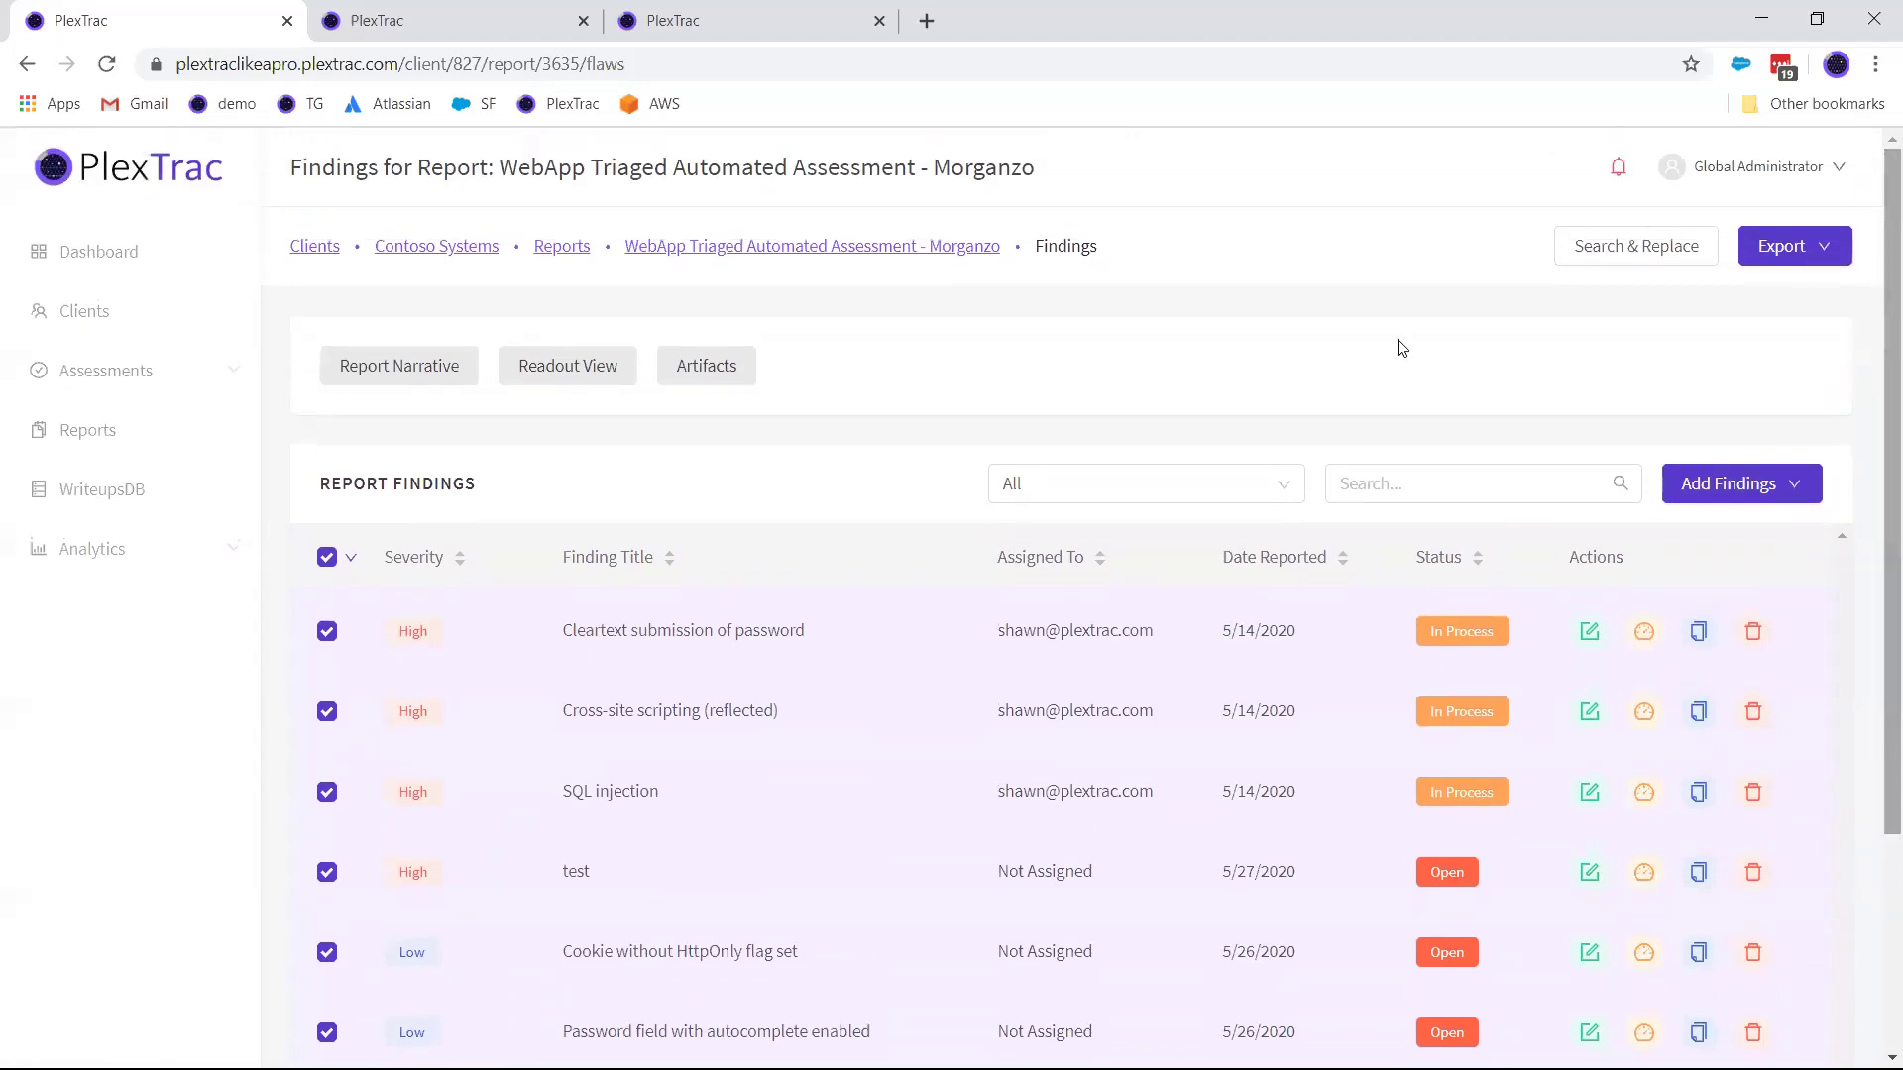
Open the Contoso Systems Weekly Vulnerability Management Scan report's findings and browse them
click(554, 259)
scroll(777, 654, down, 3)
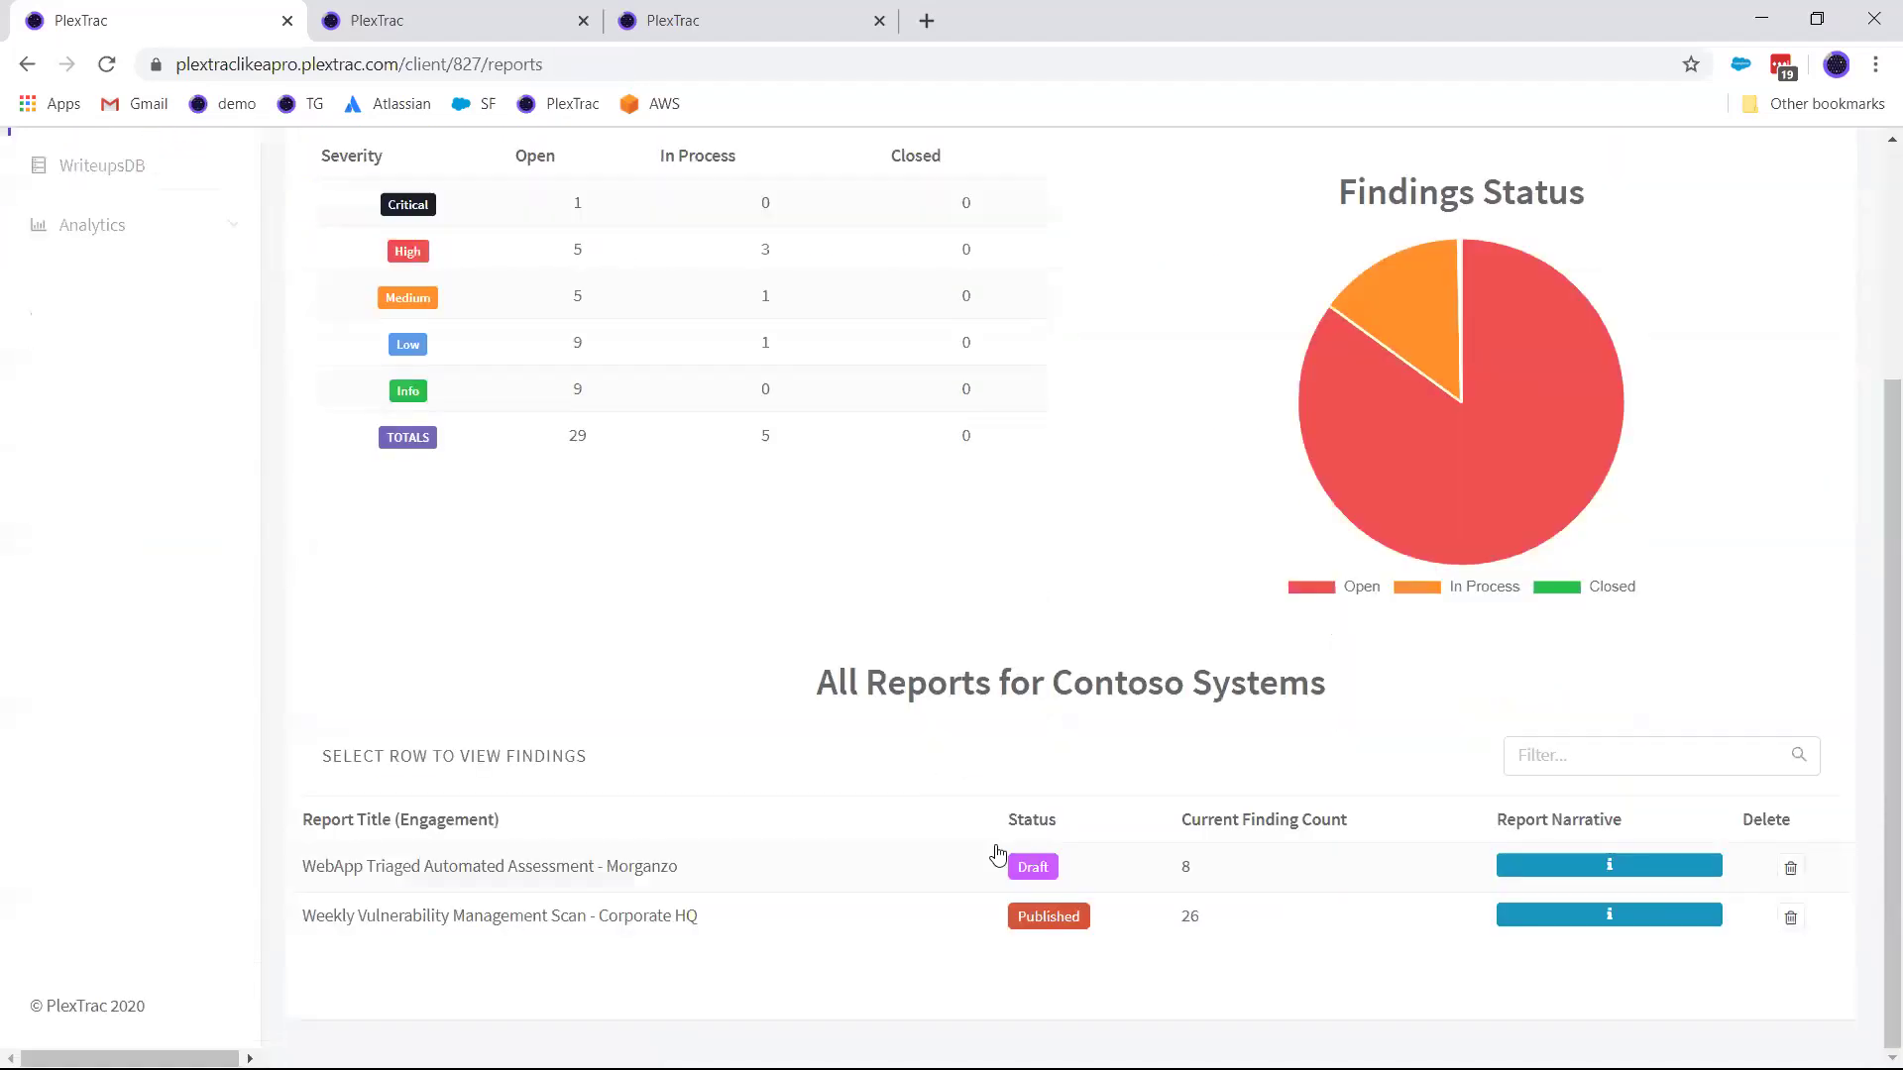
click(948, 924)
scroll(1175, 683, down, 10)
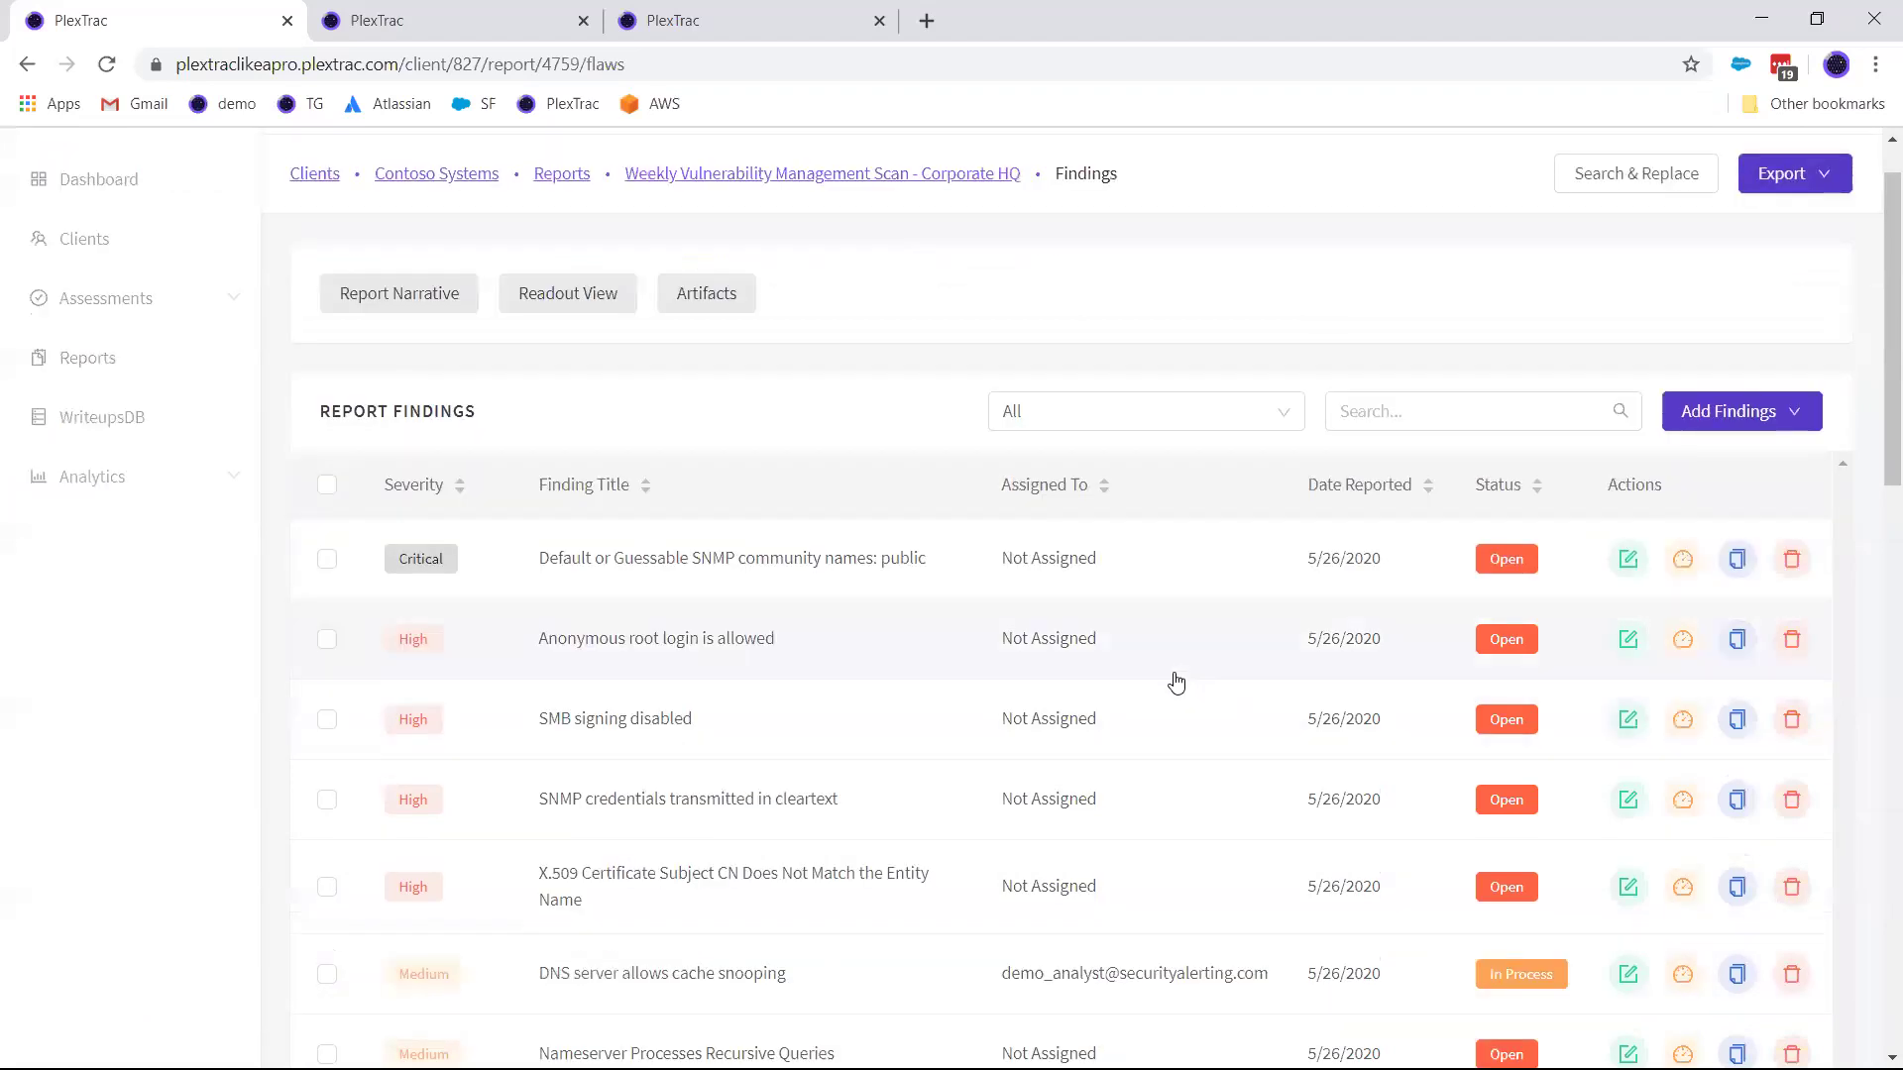
scroll(1167, 685, down, 4)
scroll(1150, 659, up, 15)
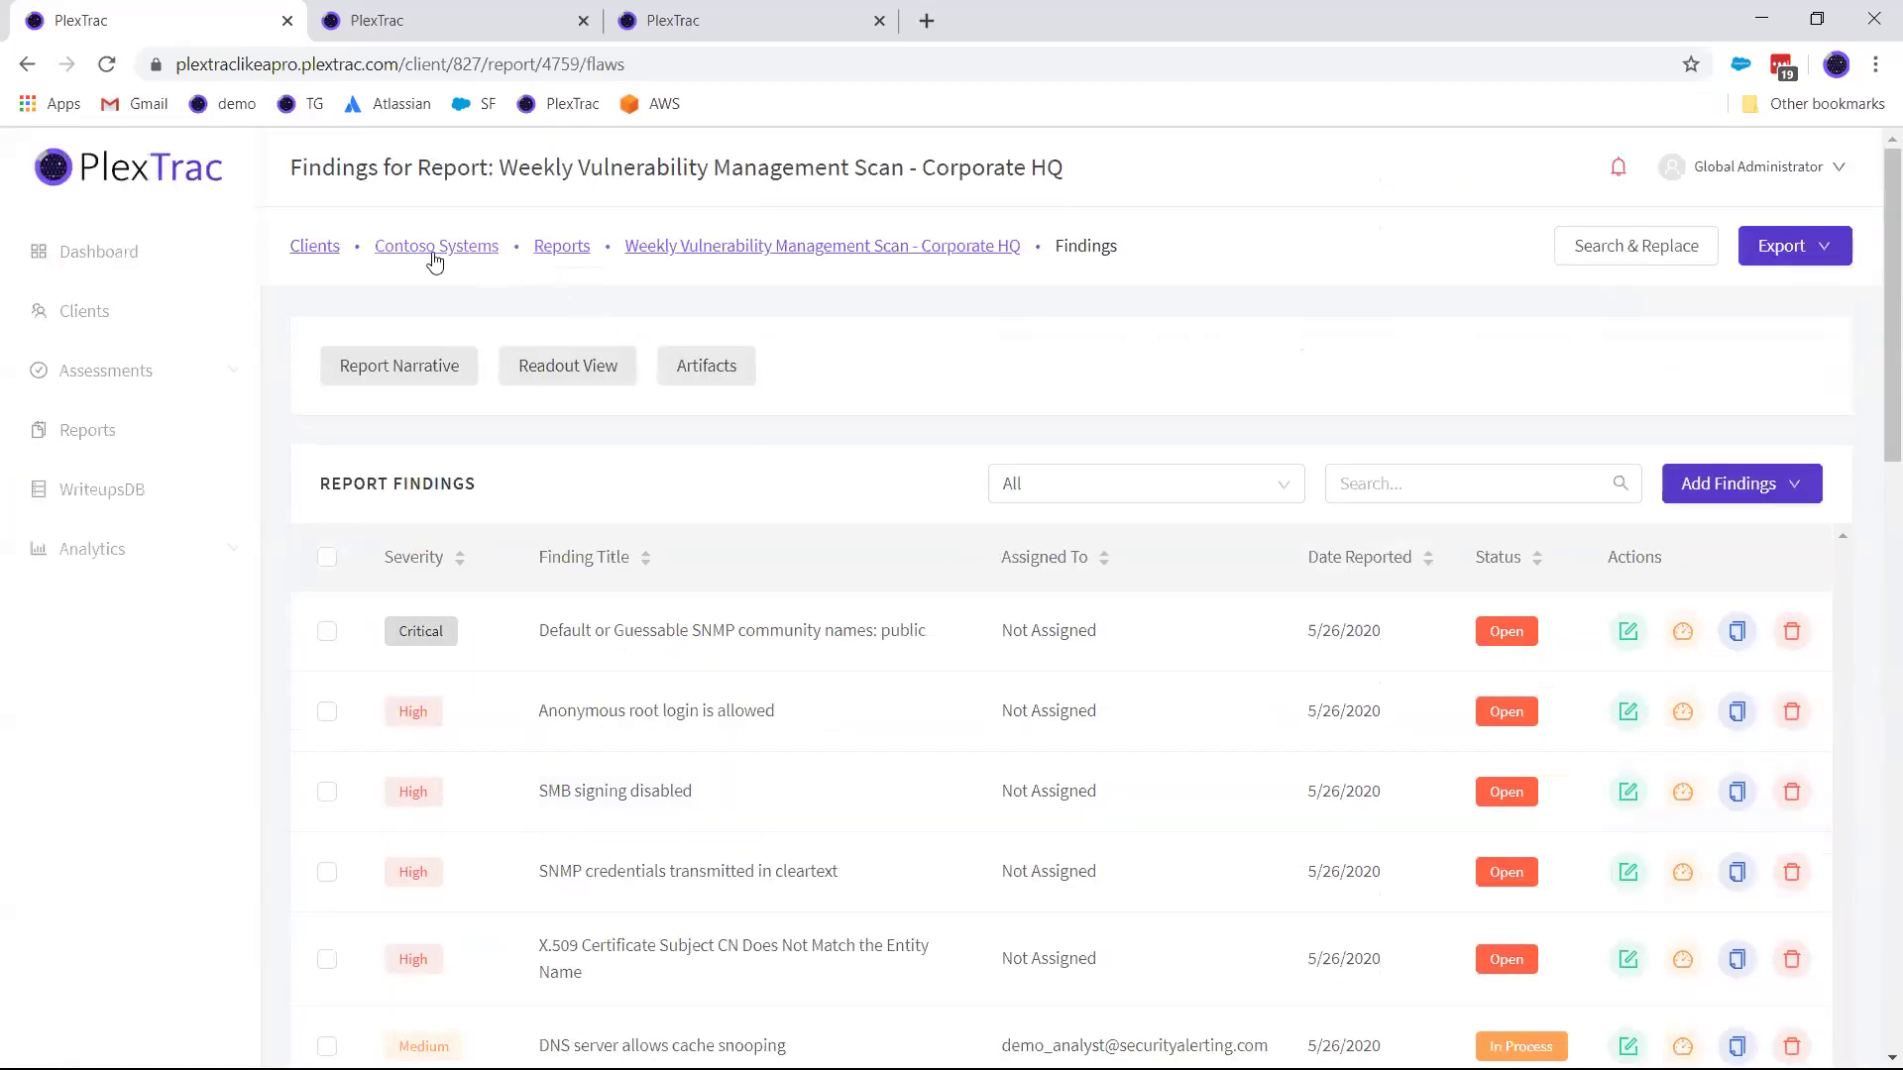
Open Holderness Marketing's CMMC v1.02 report findings and view the second page
click(322, 255)
click(680, 587)
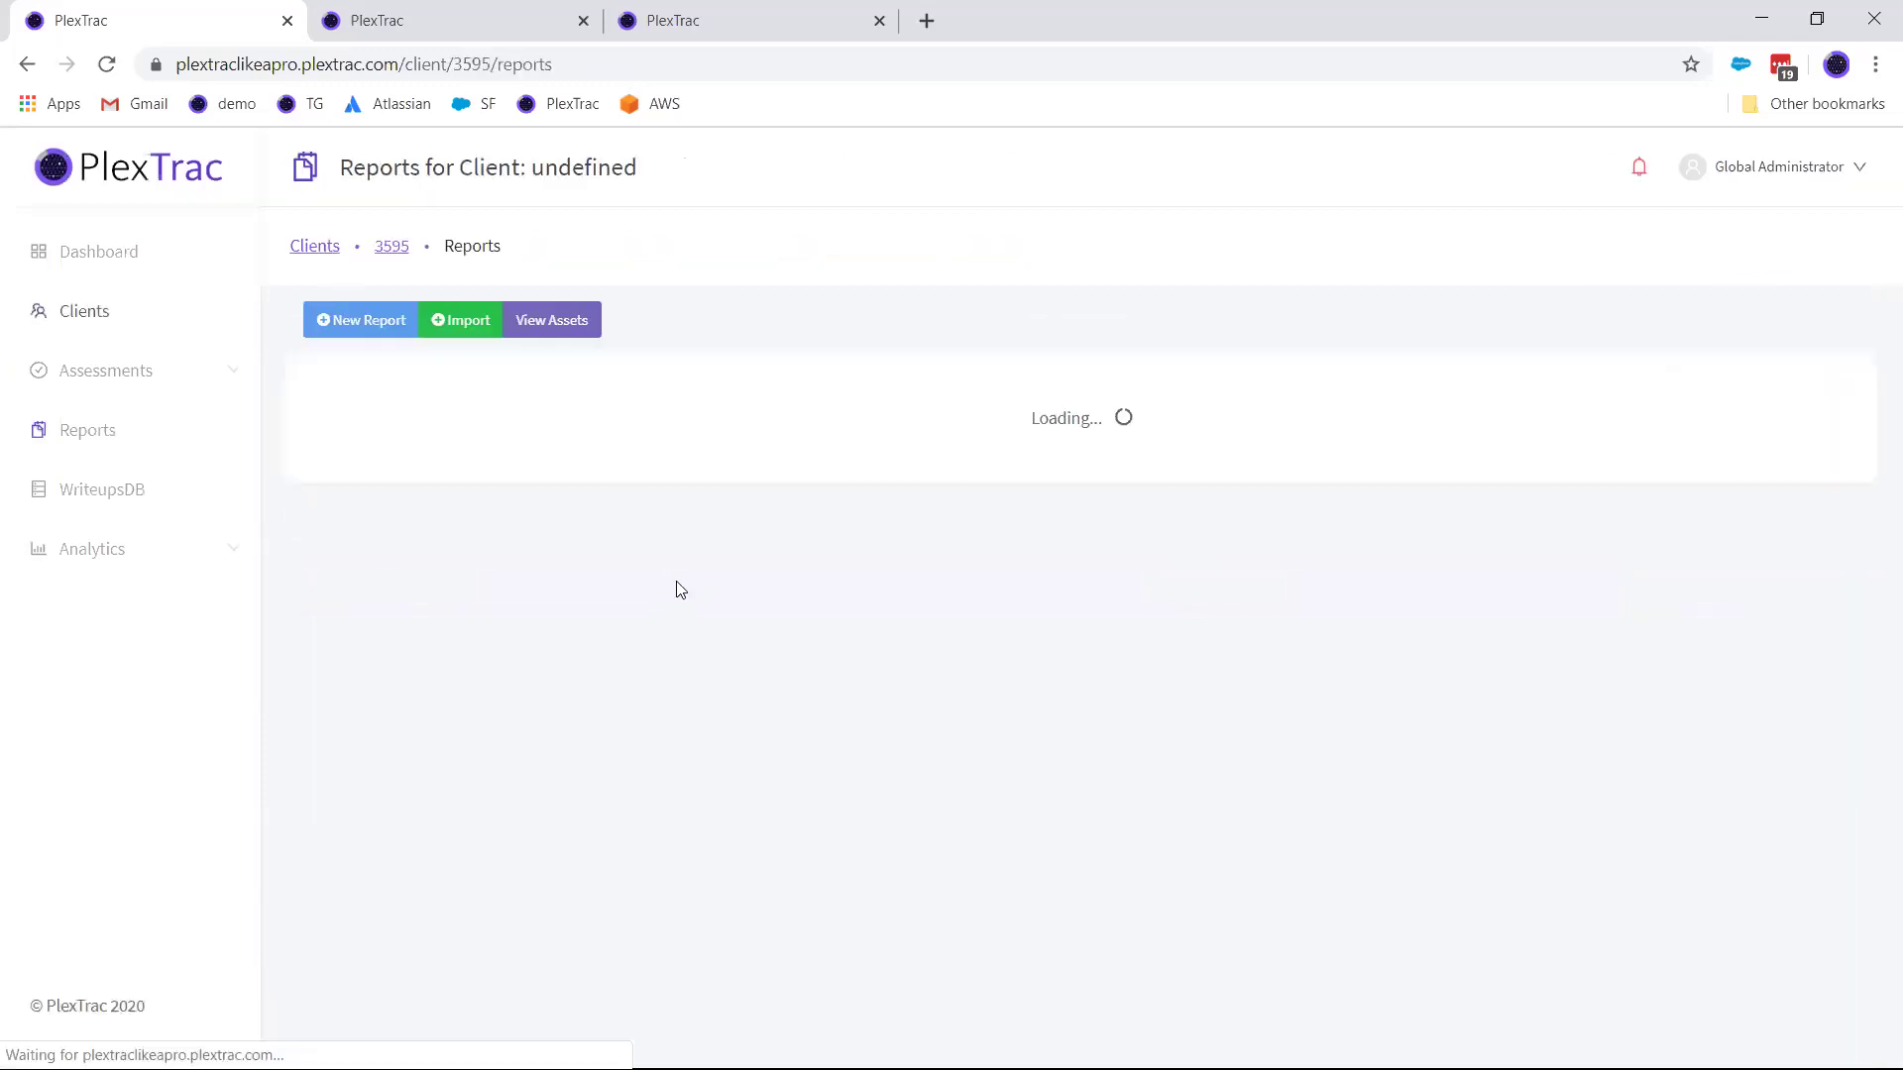
scroll(887, 852, down, 5)
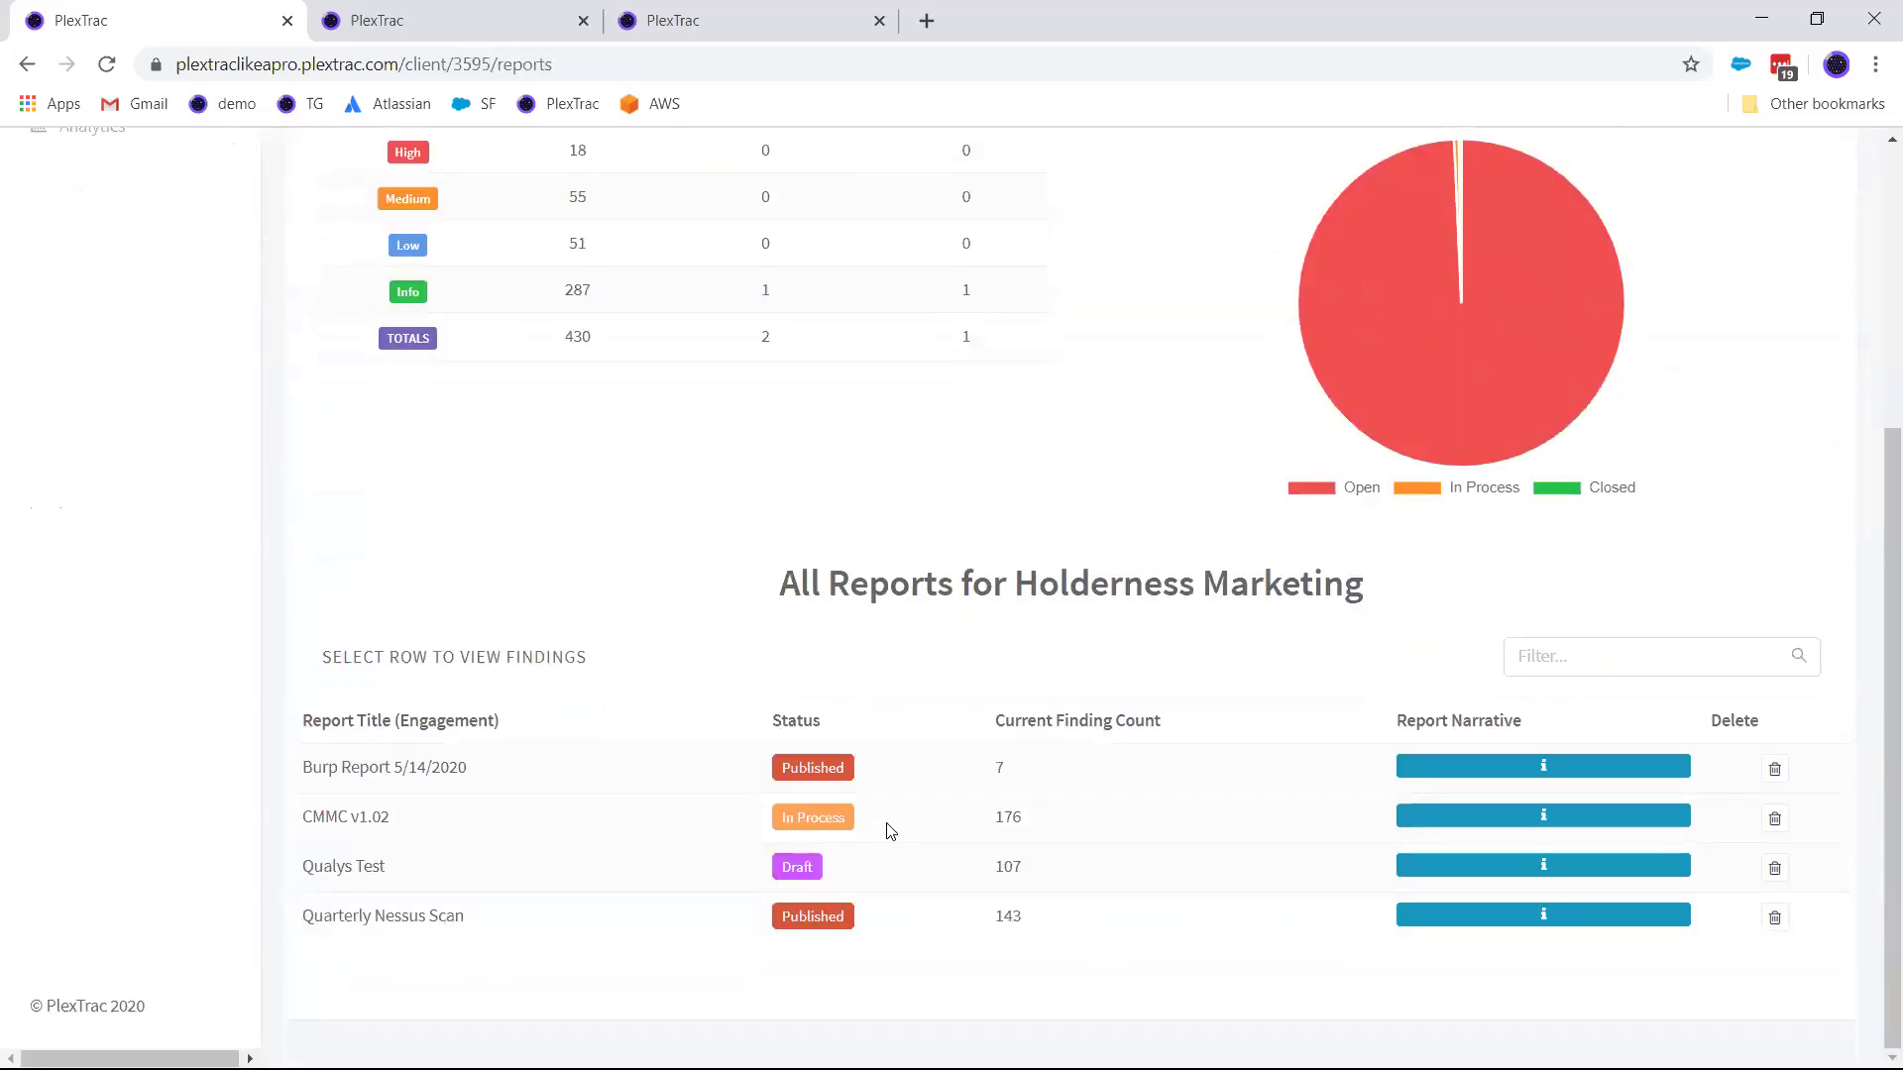
click(891, 825)
drag(1875, 244, 1873, 985)
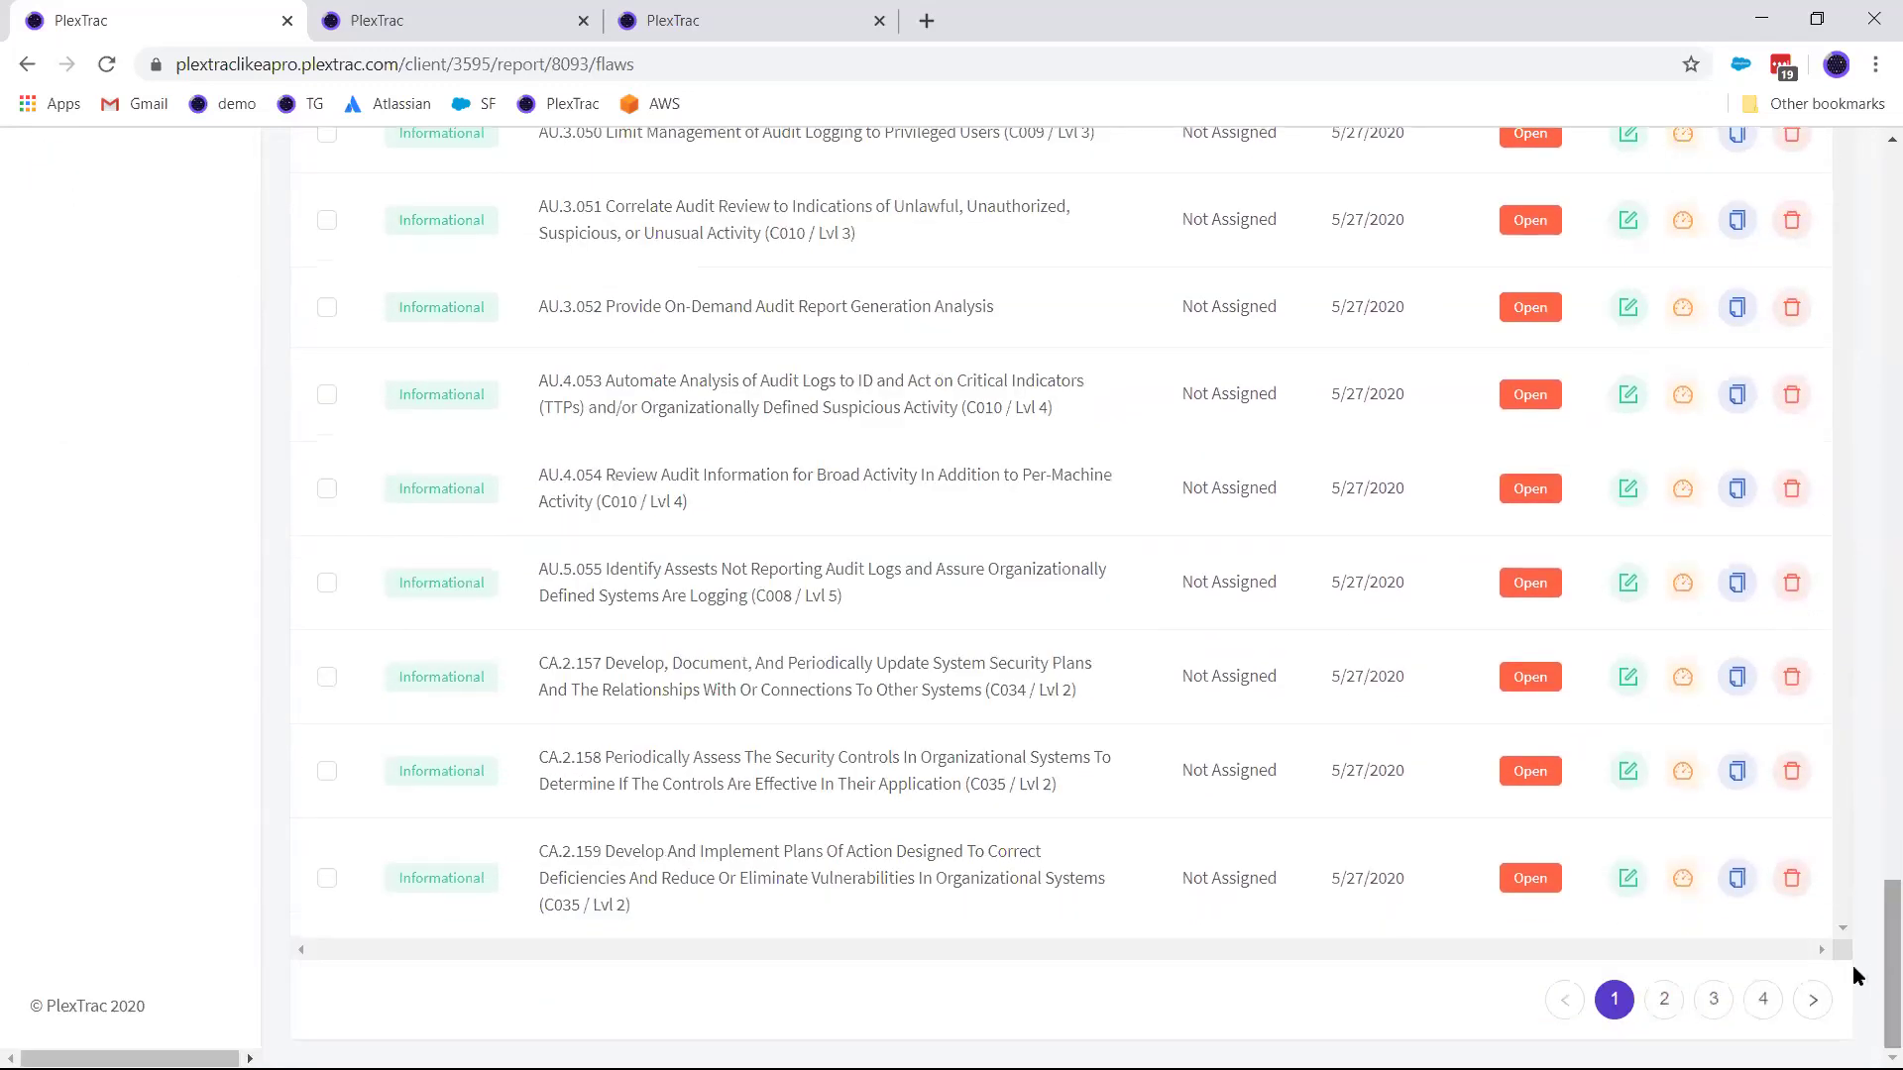
click(1650, 1007)
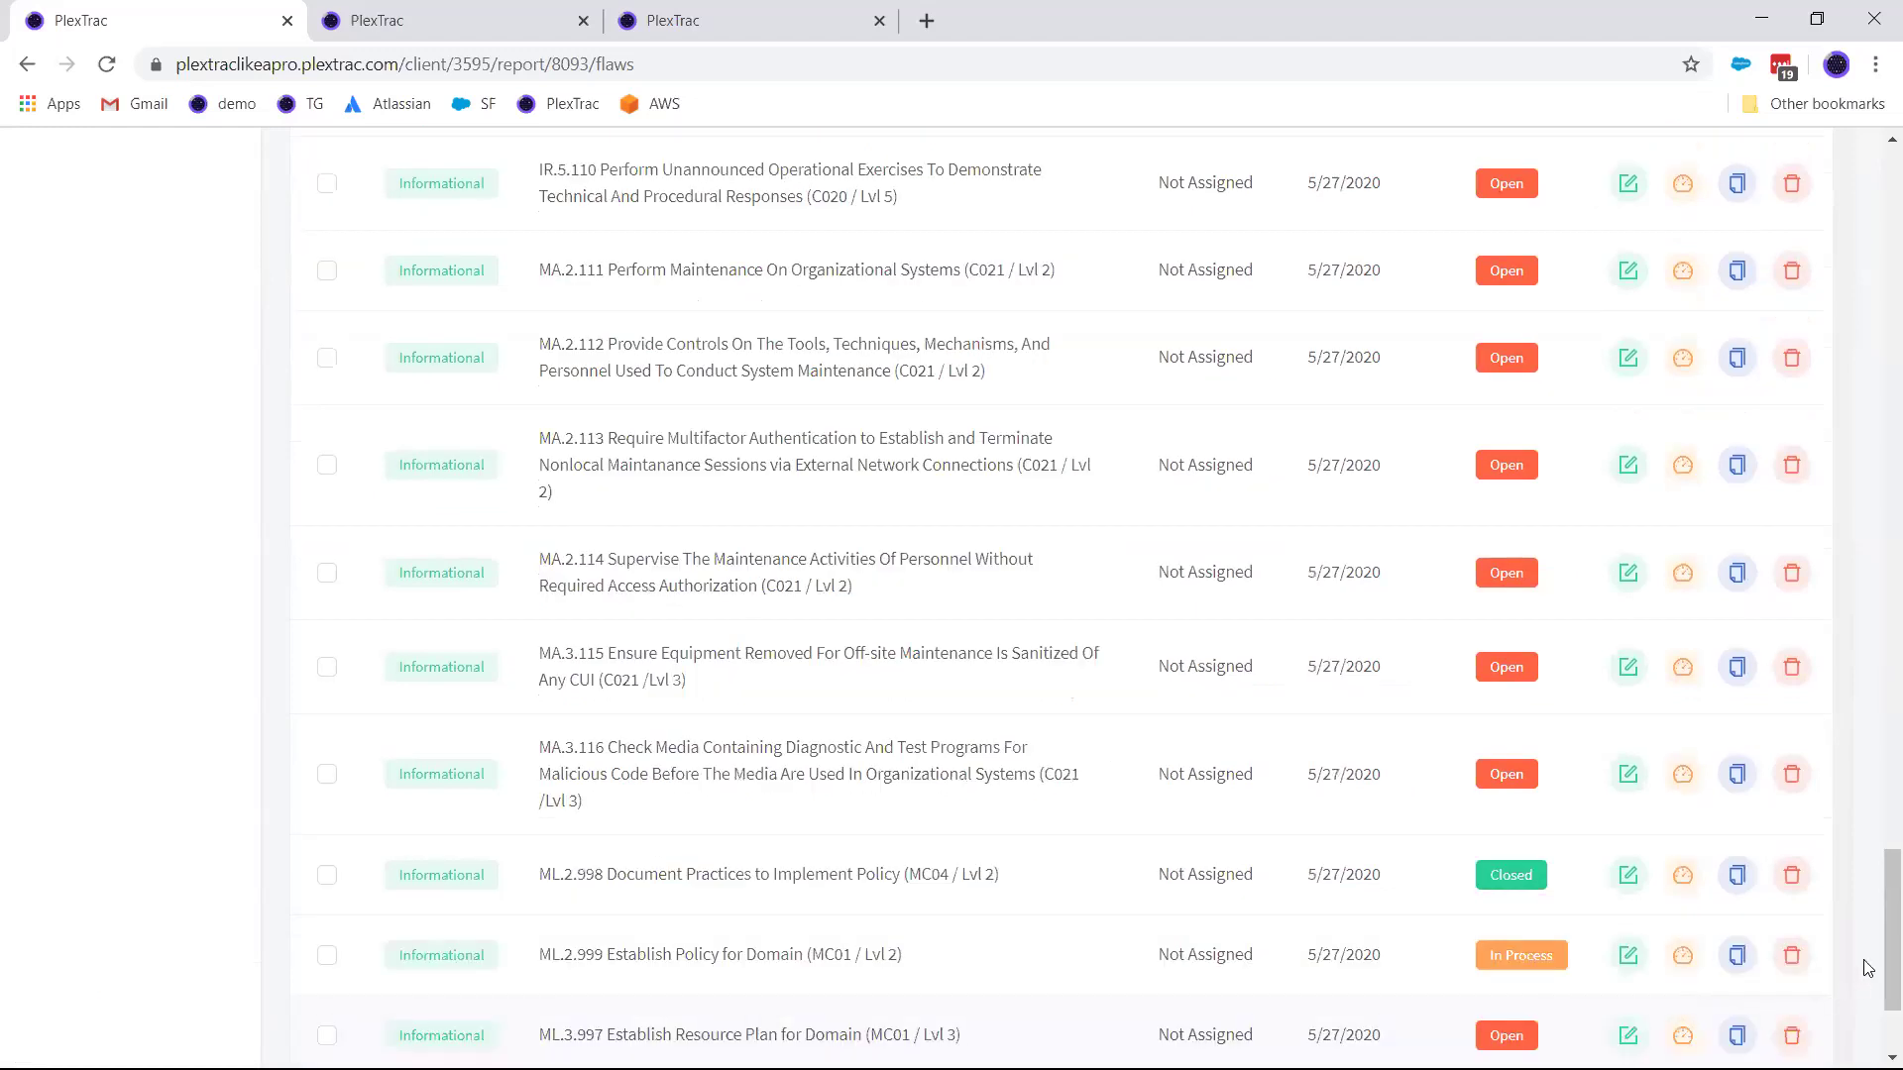
drag(1873, 944, 1873, 220)
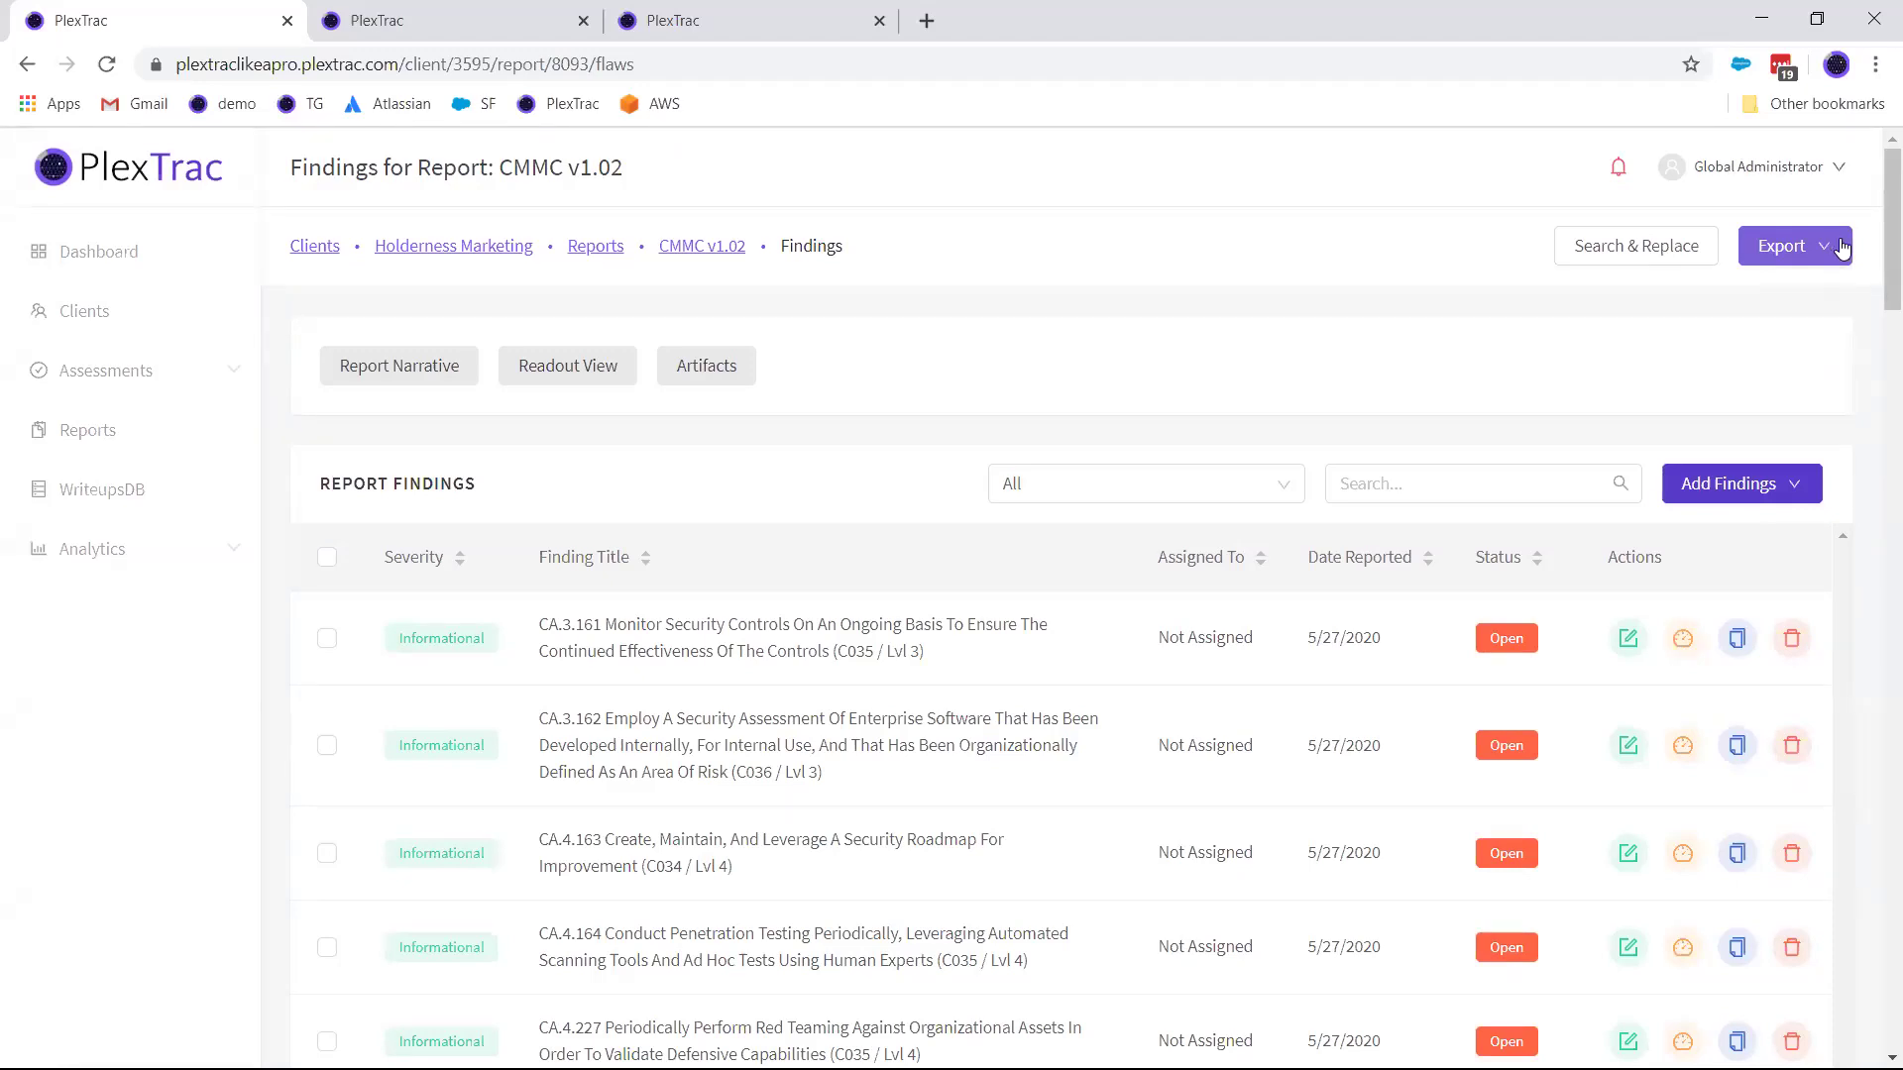
Search the report's findings for 'SQL', then 'monitor', then clear the search filter
click(1494, 486)
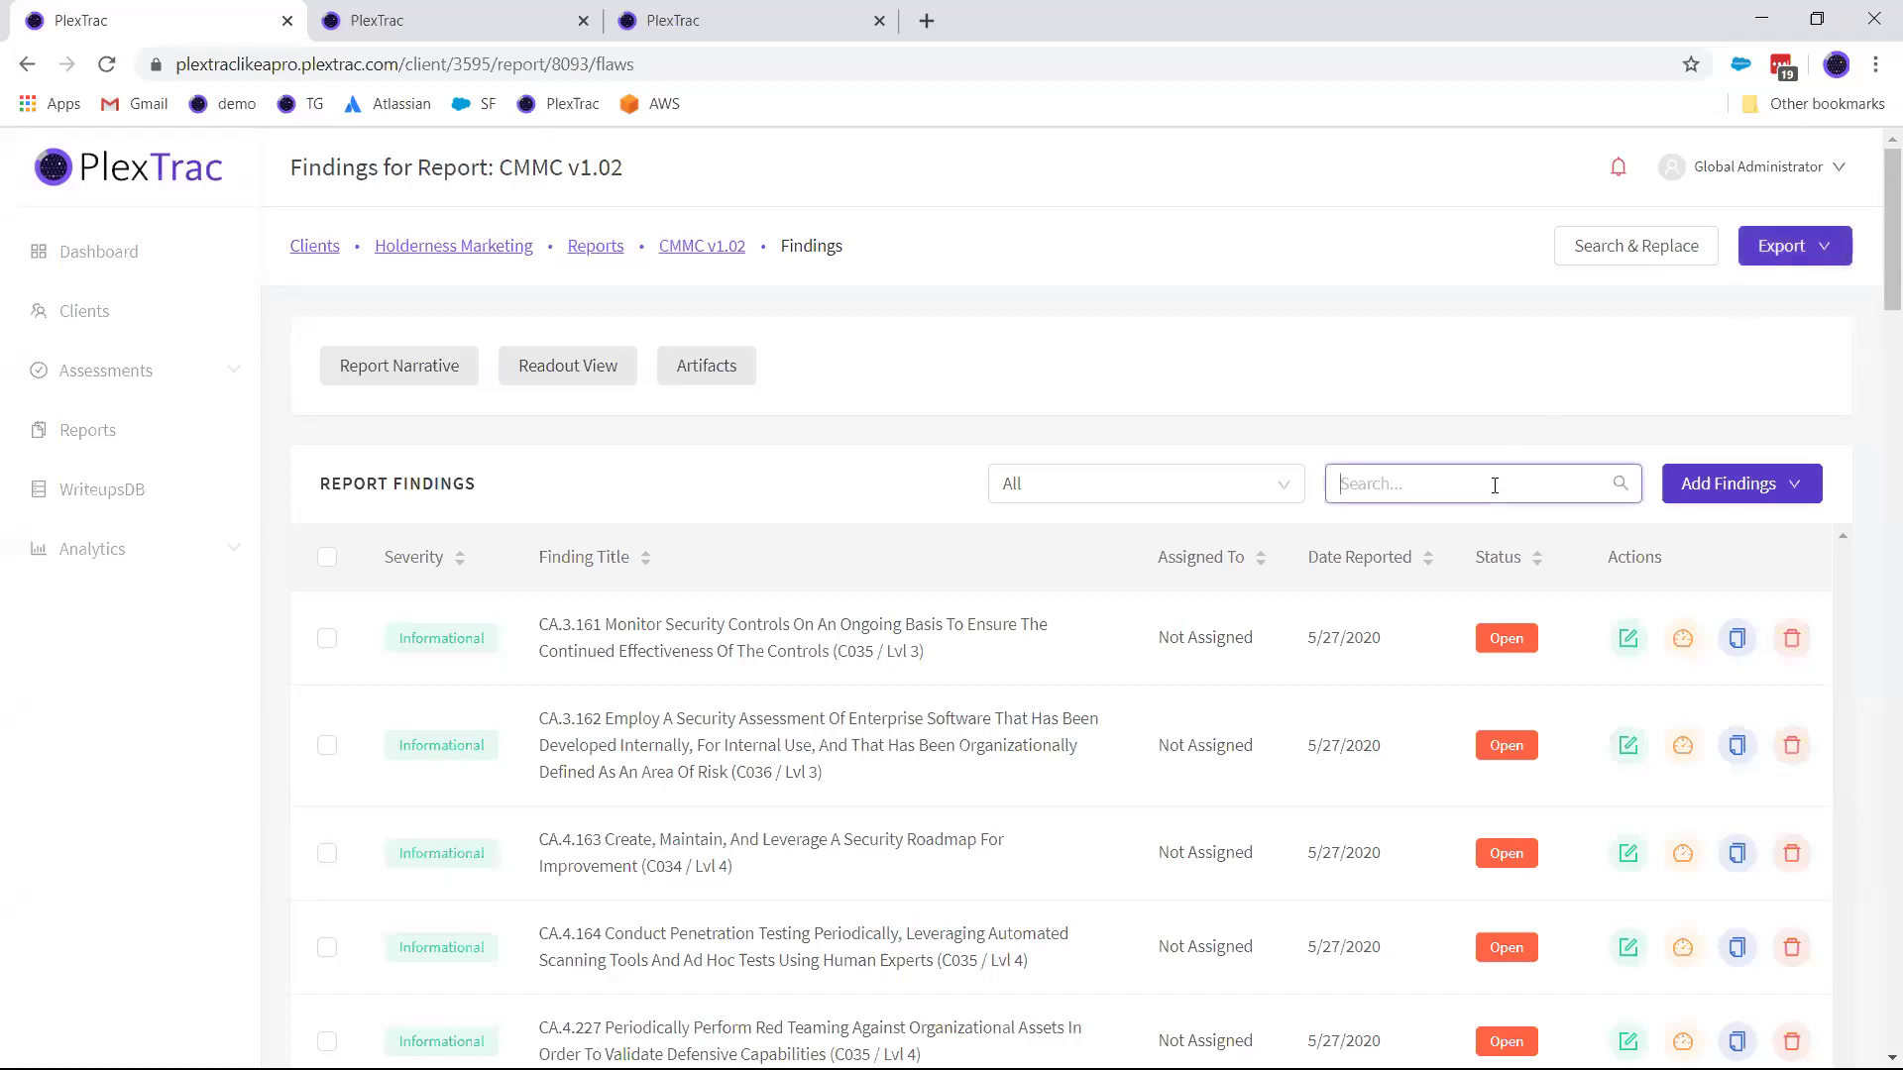
text(SQL)
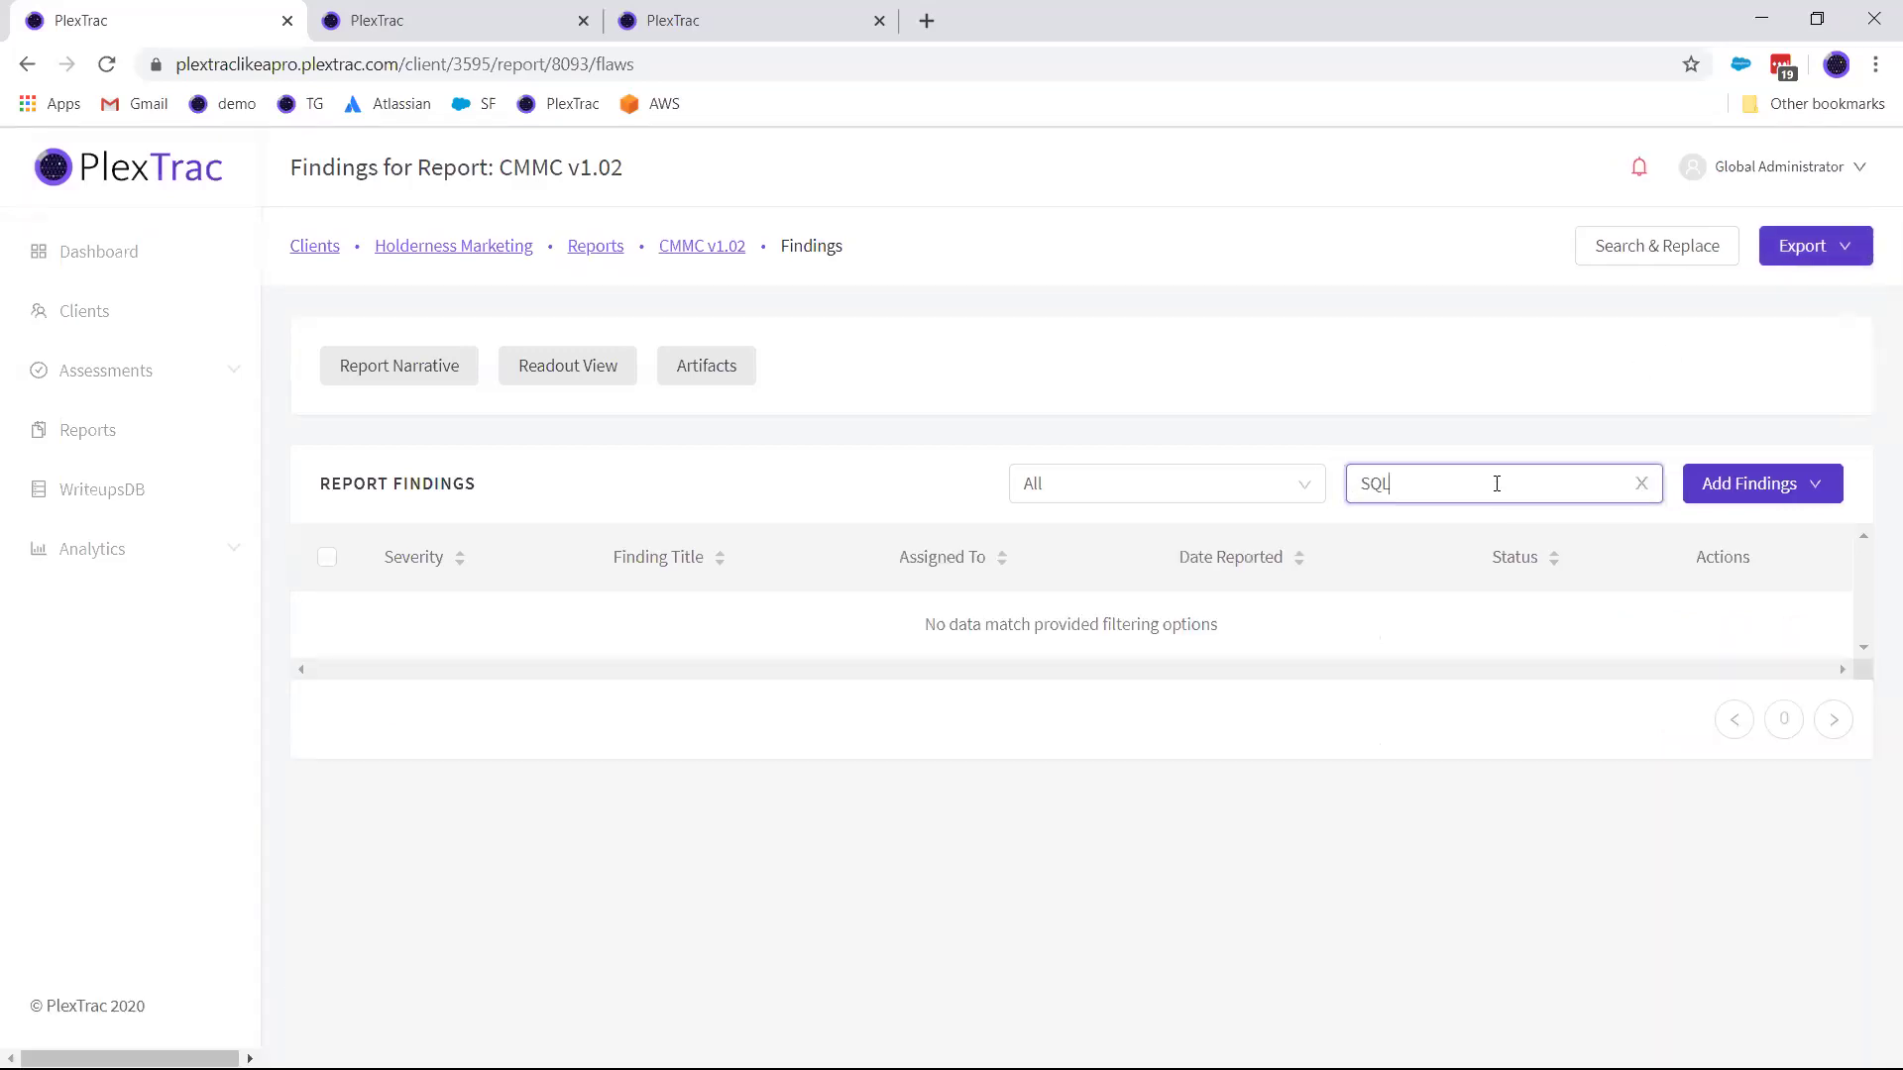
key(BackSpace)
key(BackSpace)
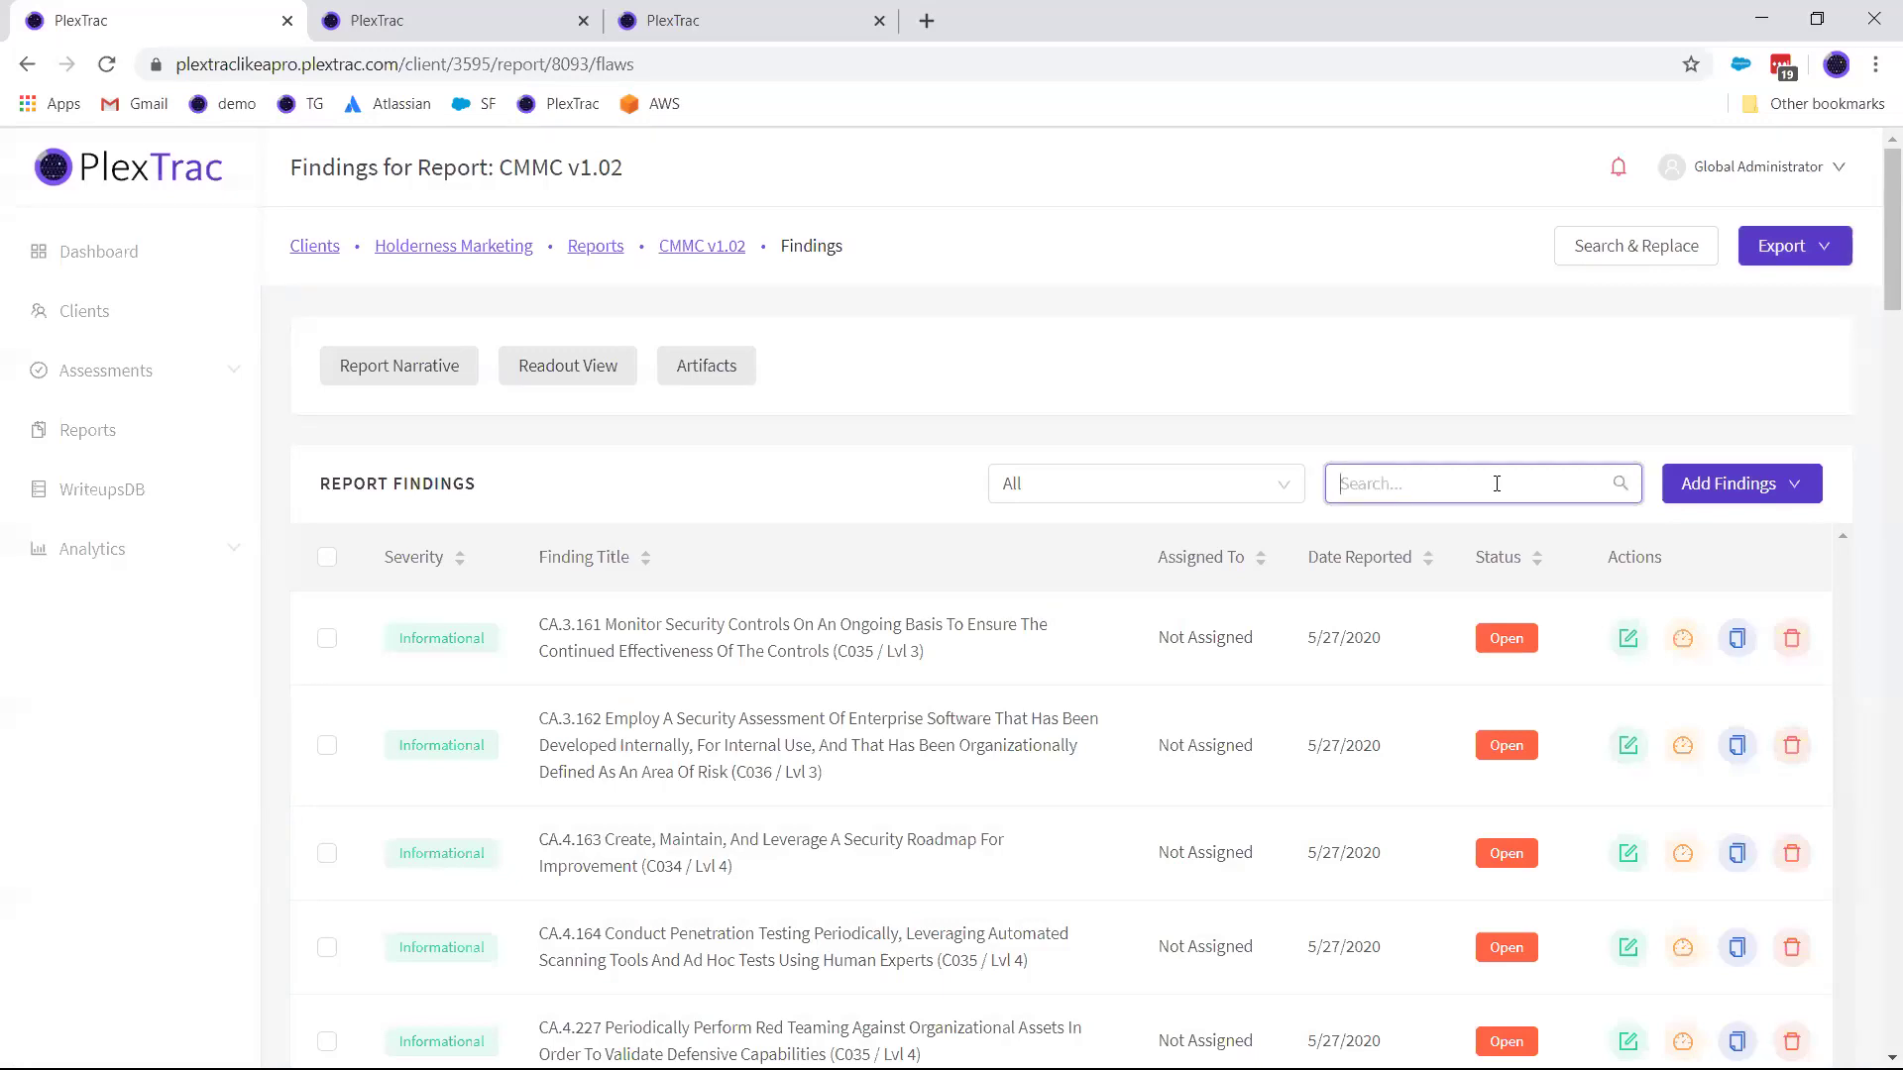
text(monitor)
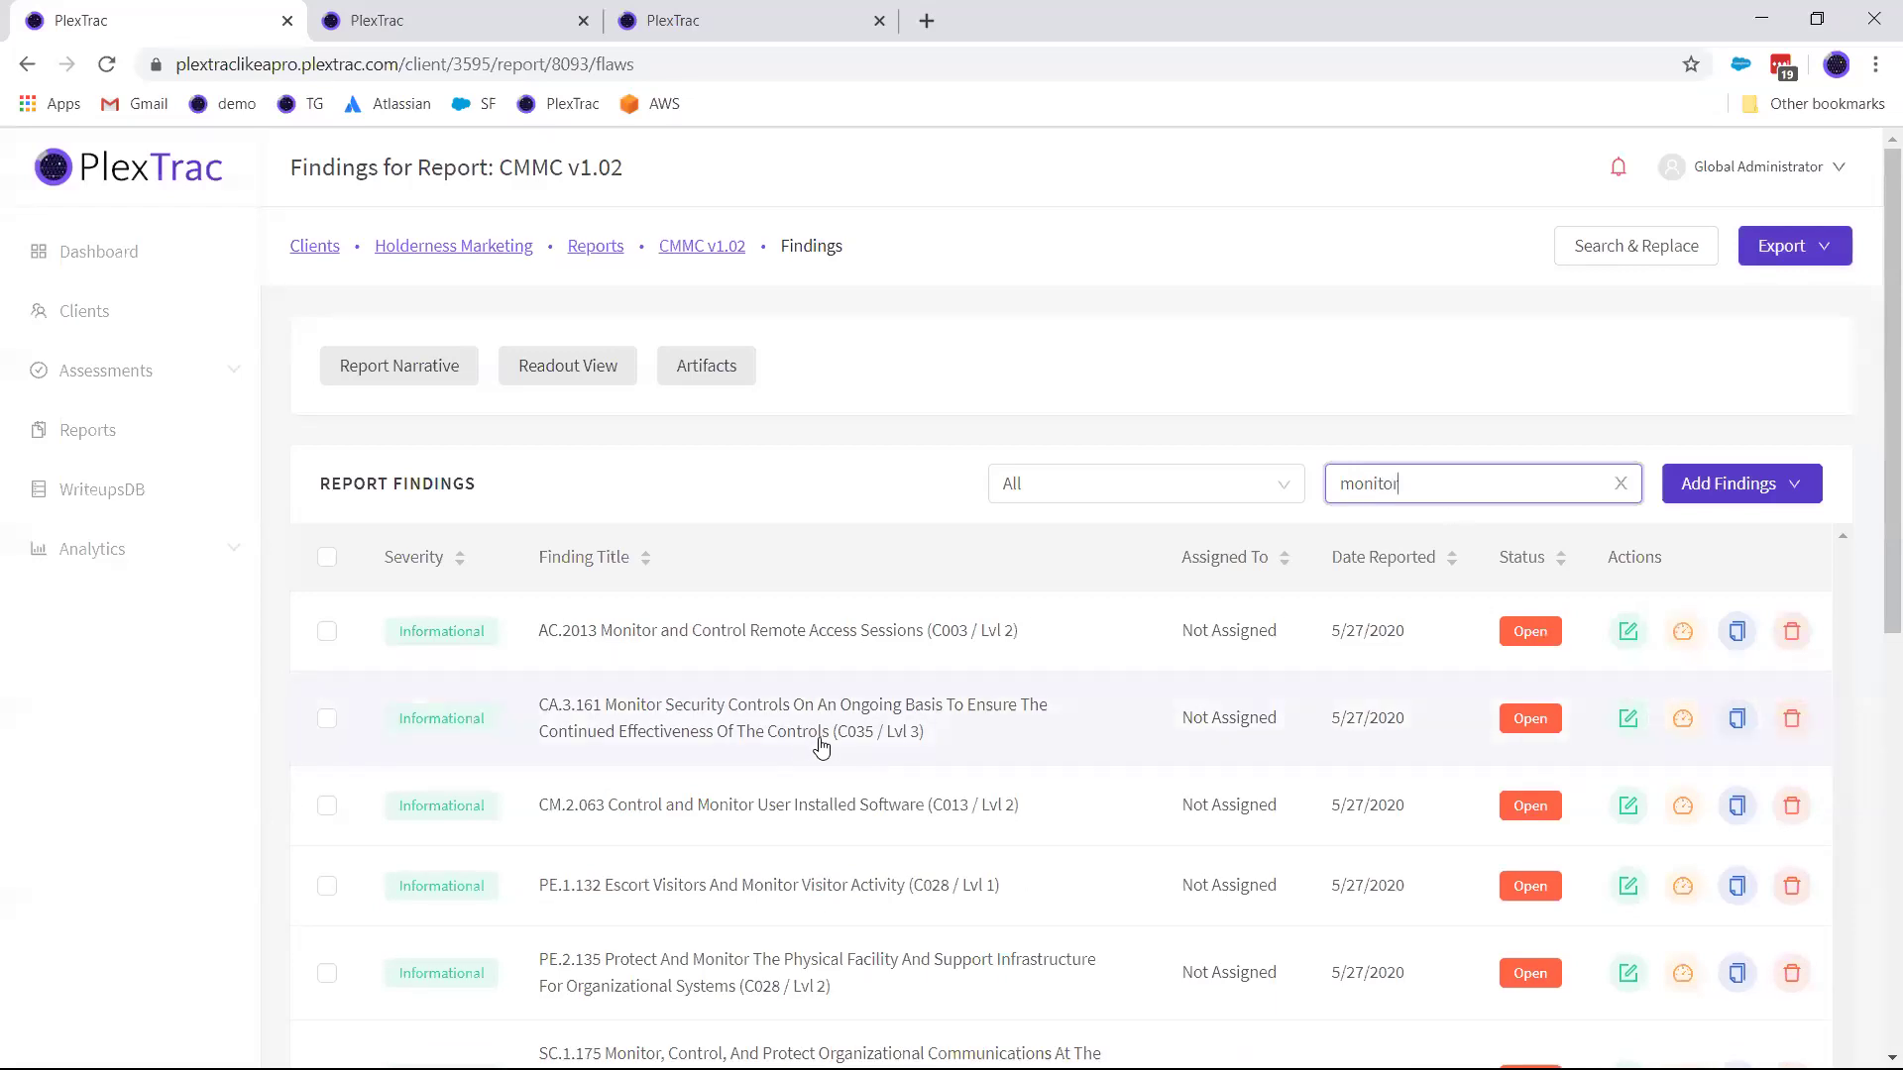
click(1619, 485)
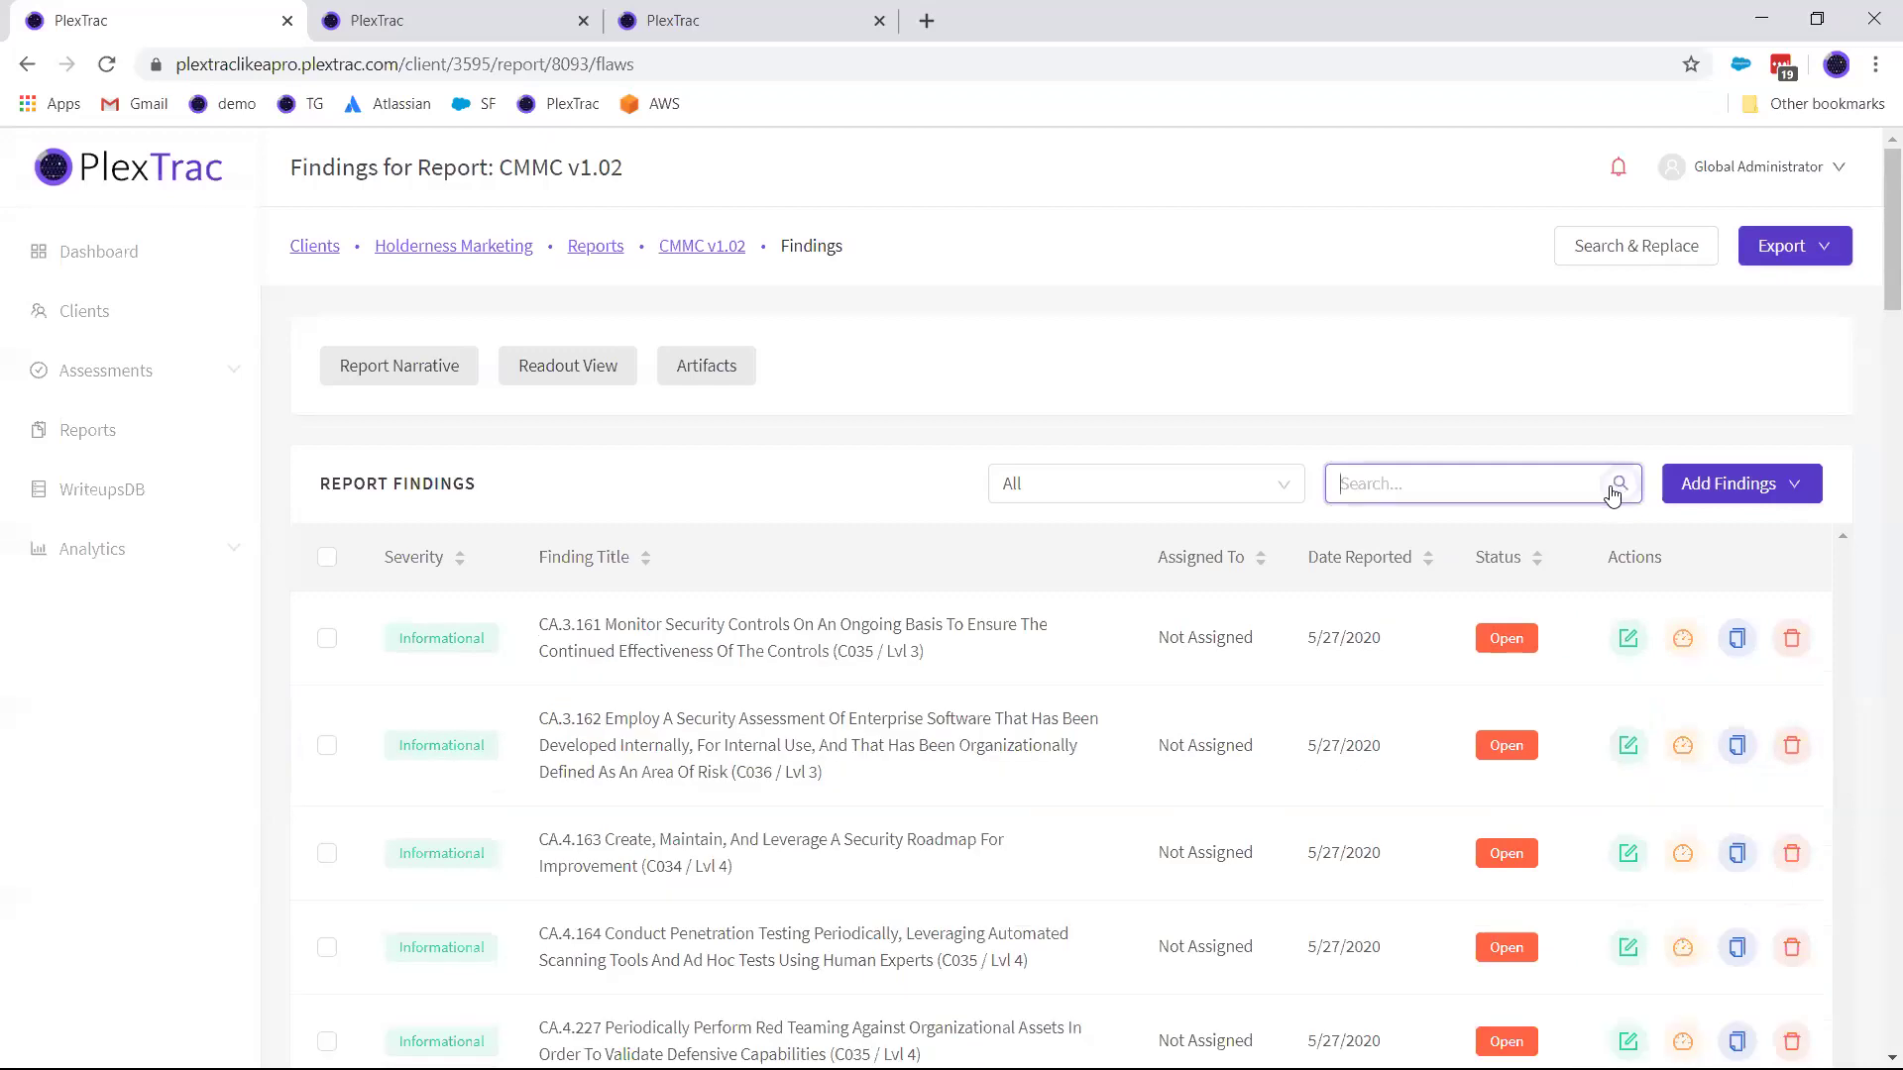
Select all CMMC v1.02 findings and return to the first page of the list
click(329, 559)
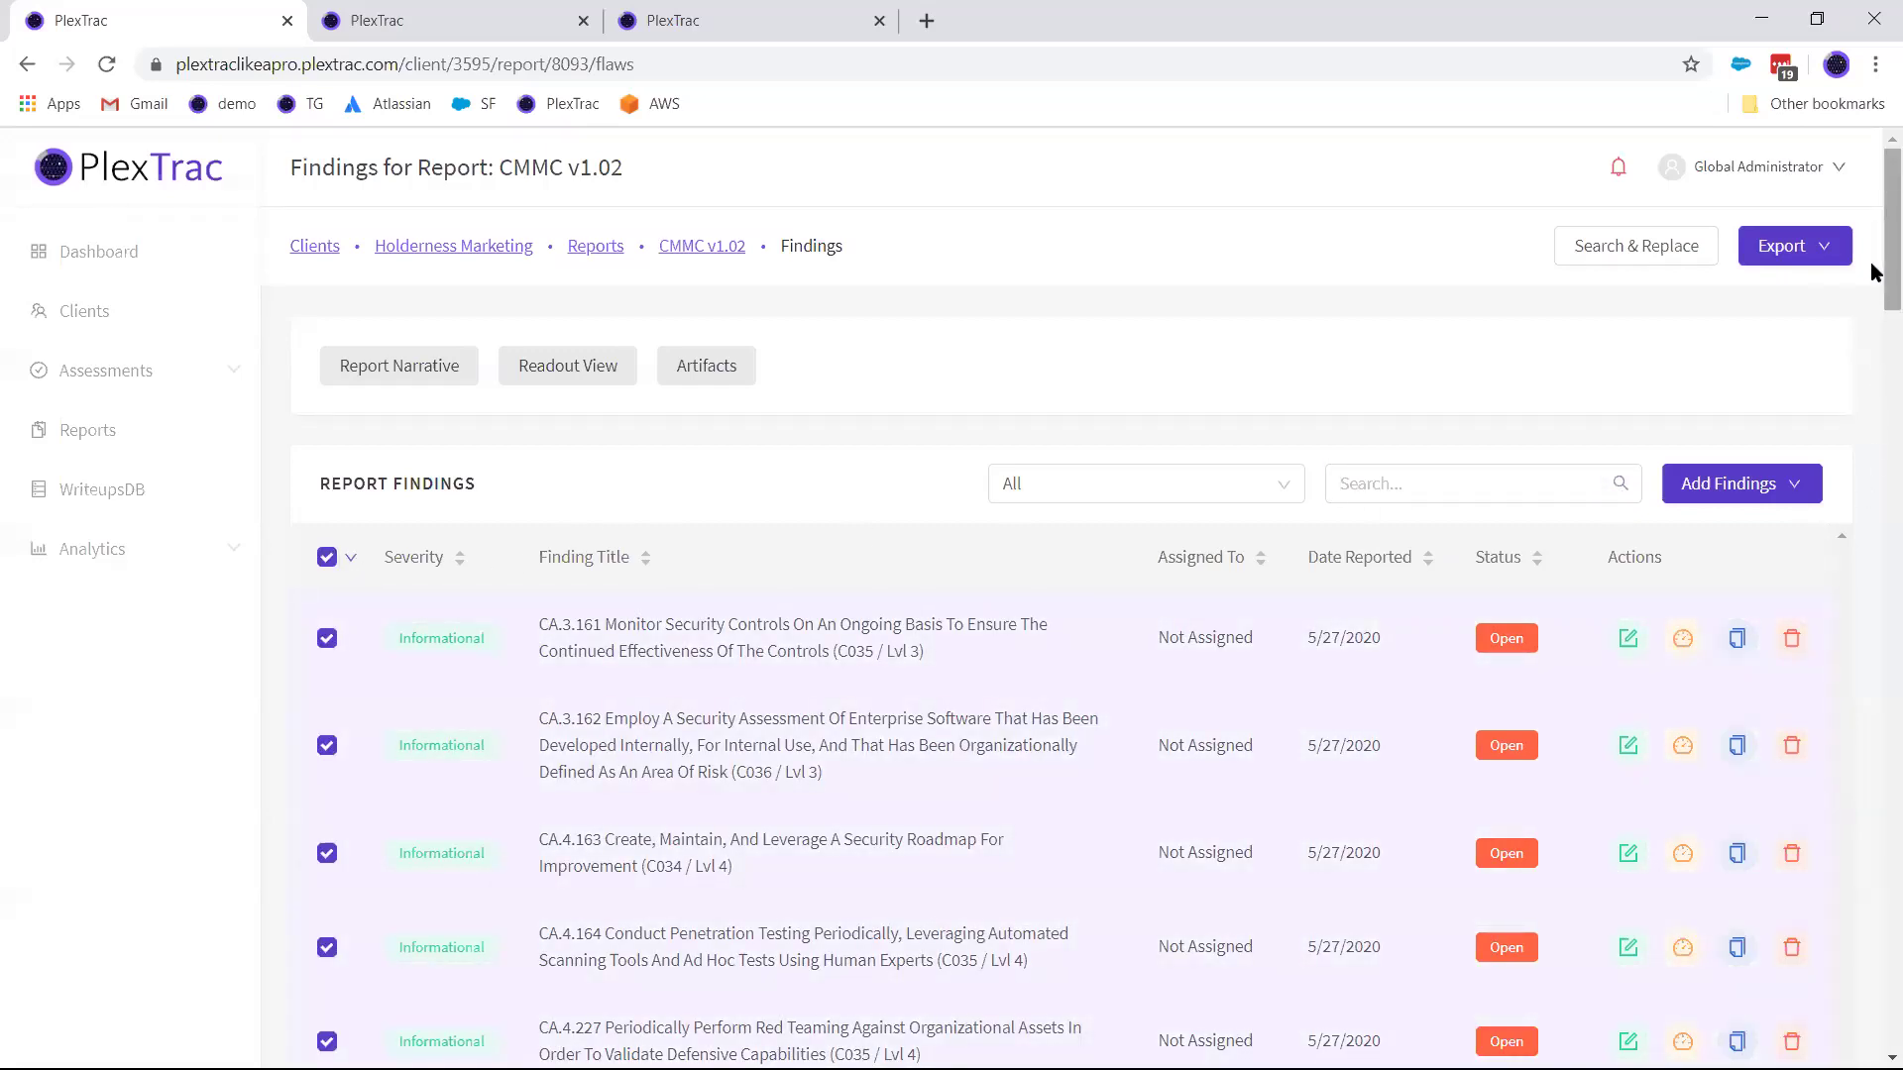
scroll(1875, 273, down, 20)
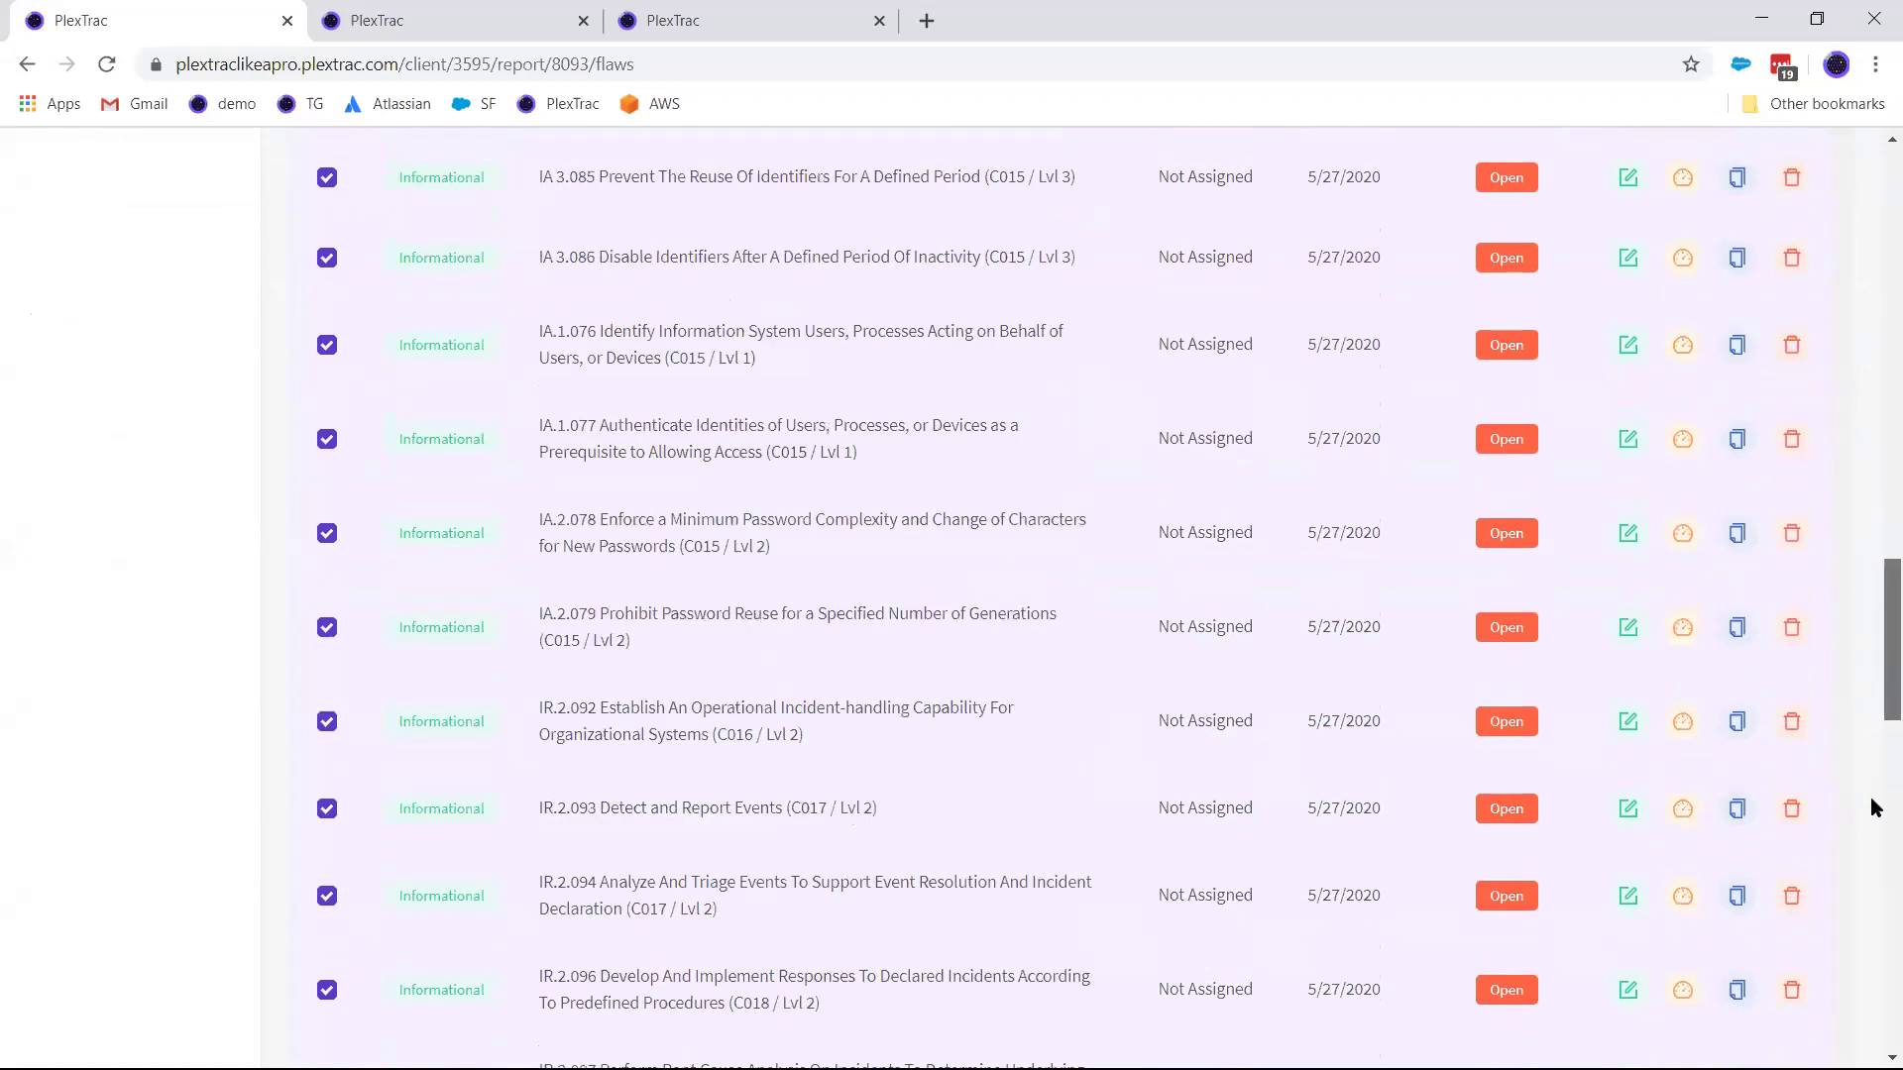
scroll(1876, 807, down, 20)
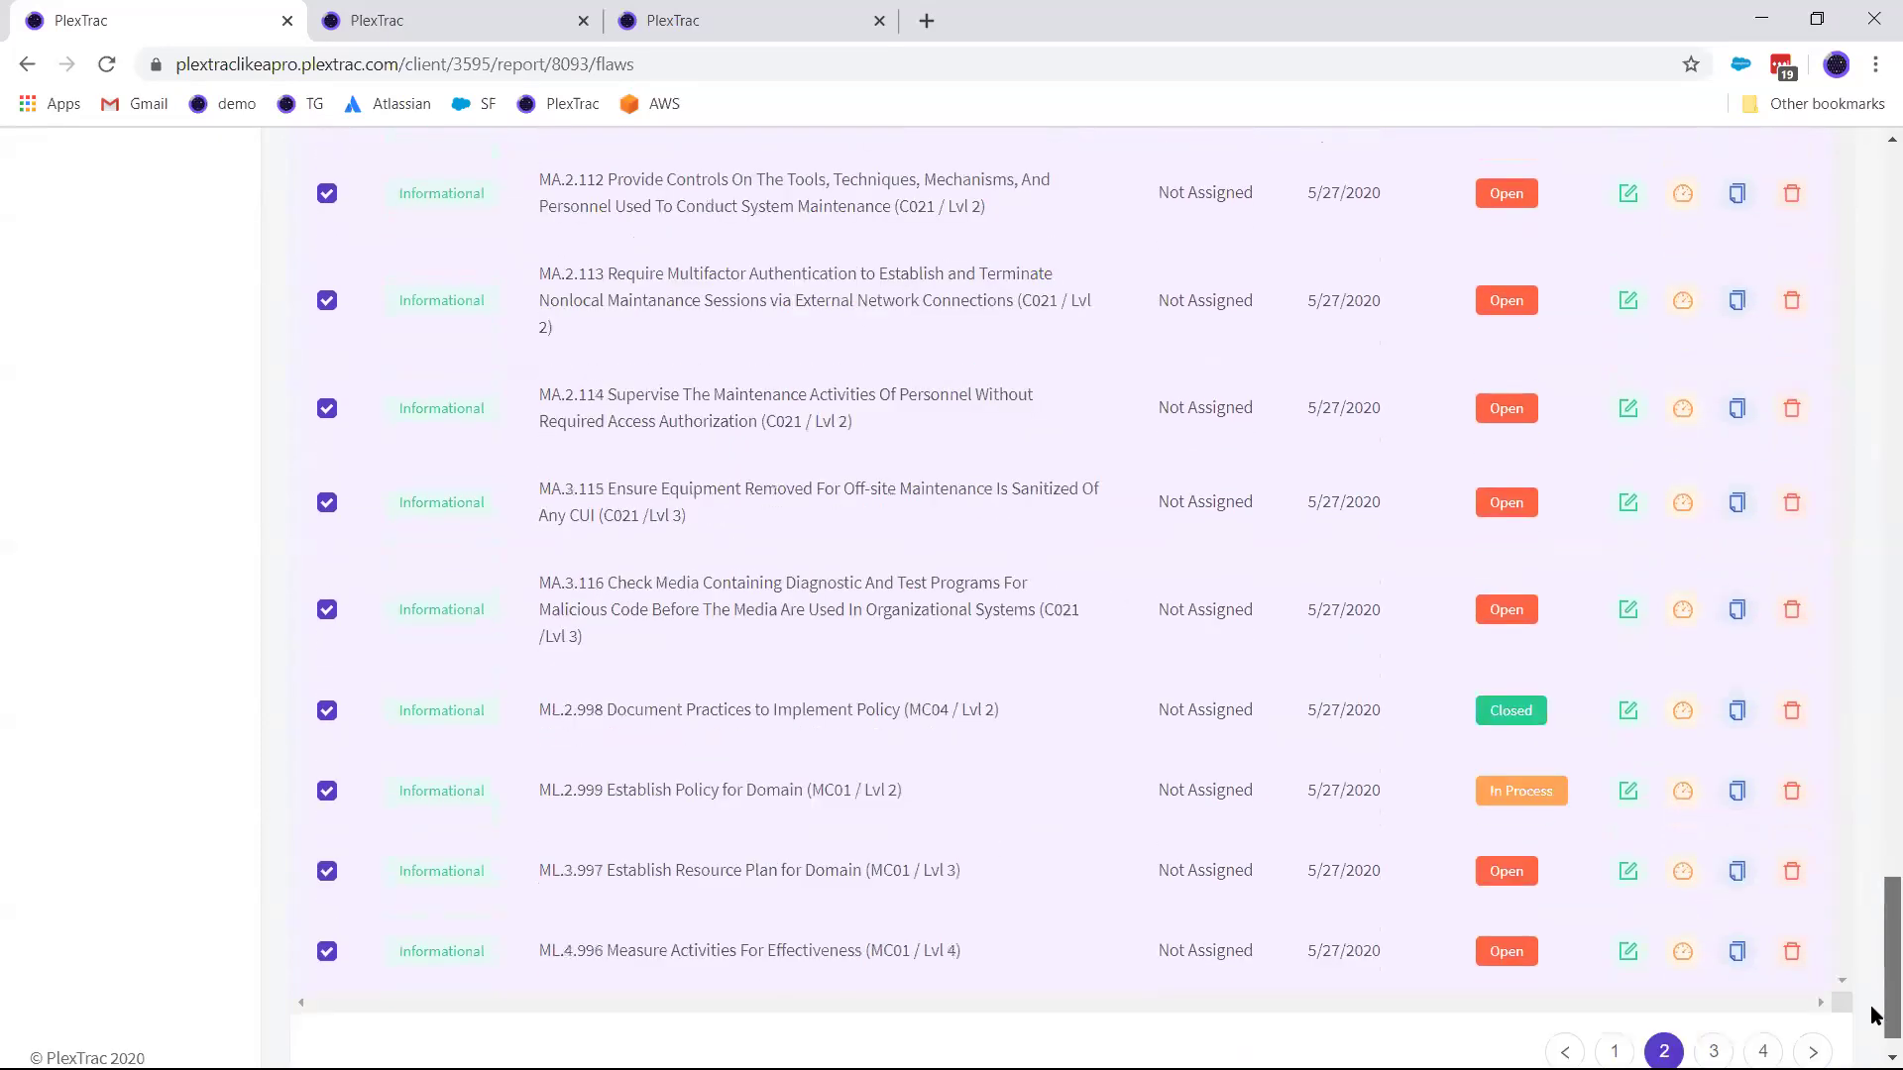
scroll(1876, 1015, down, 1)
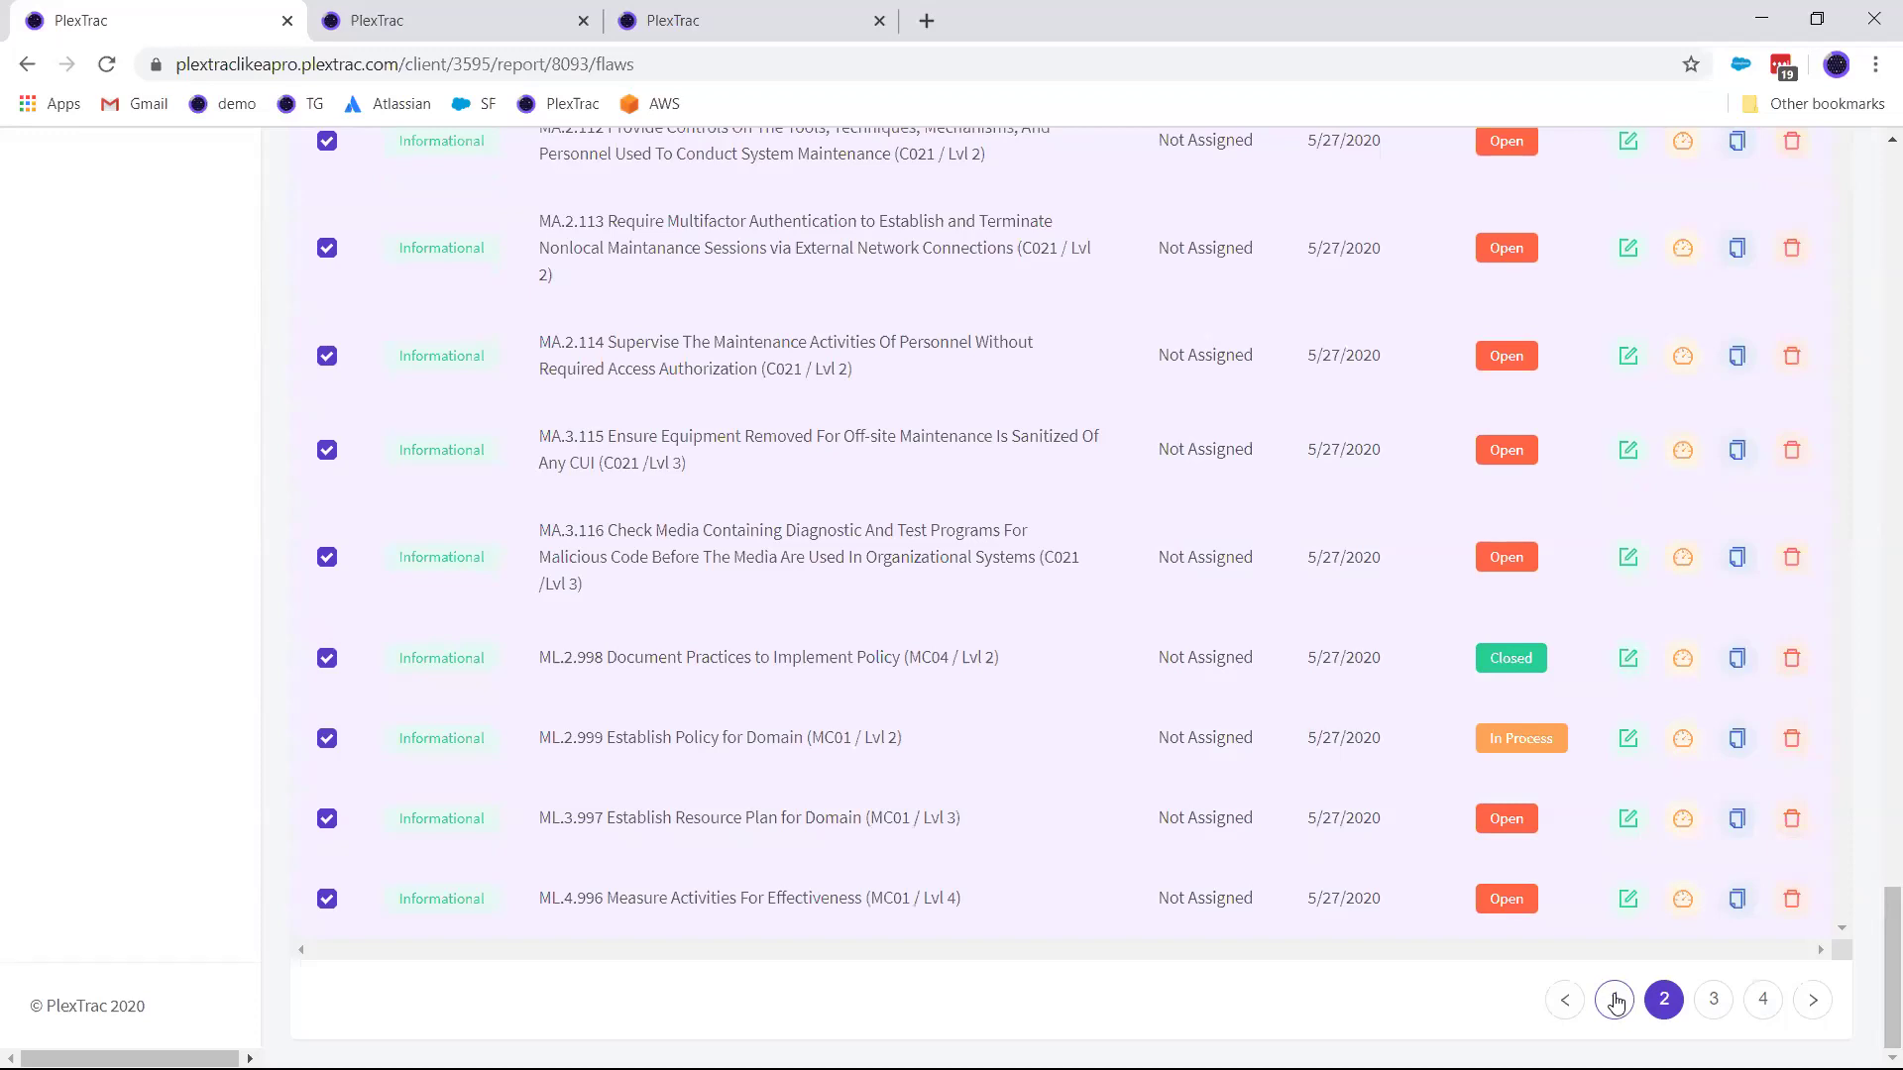
click(1614, 1000)
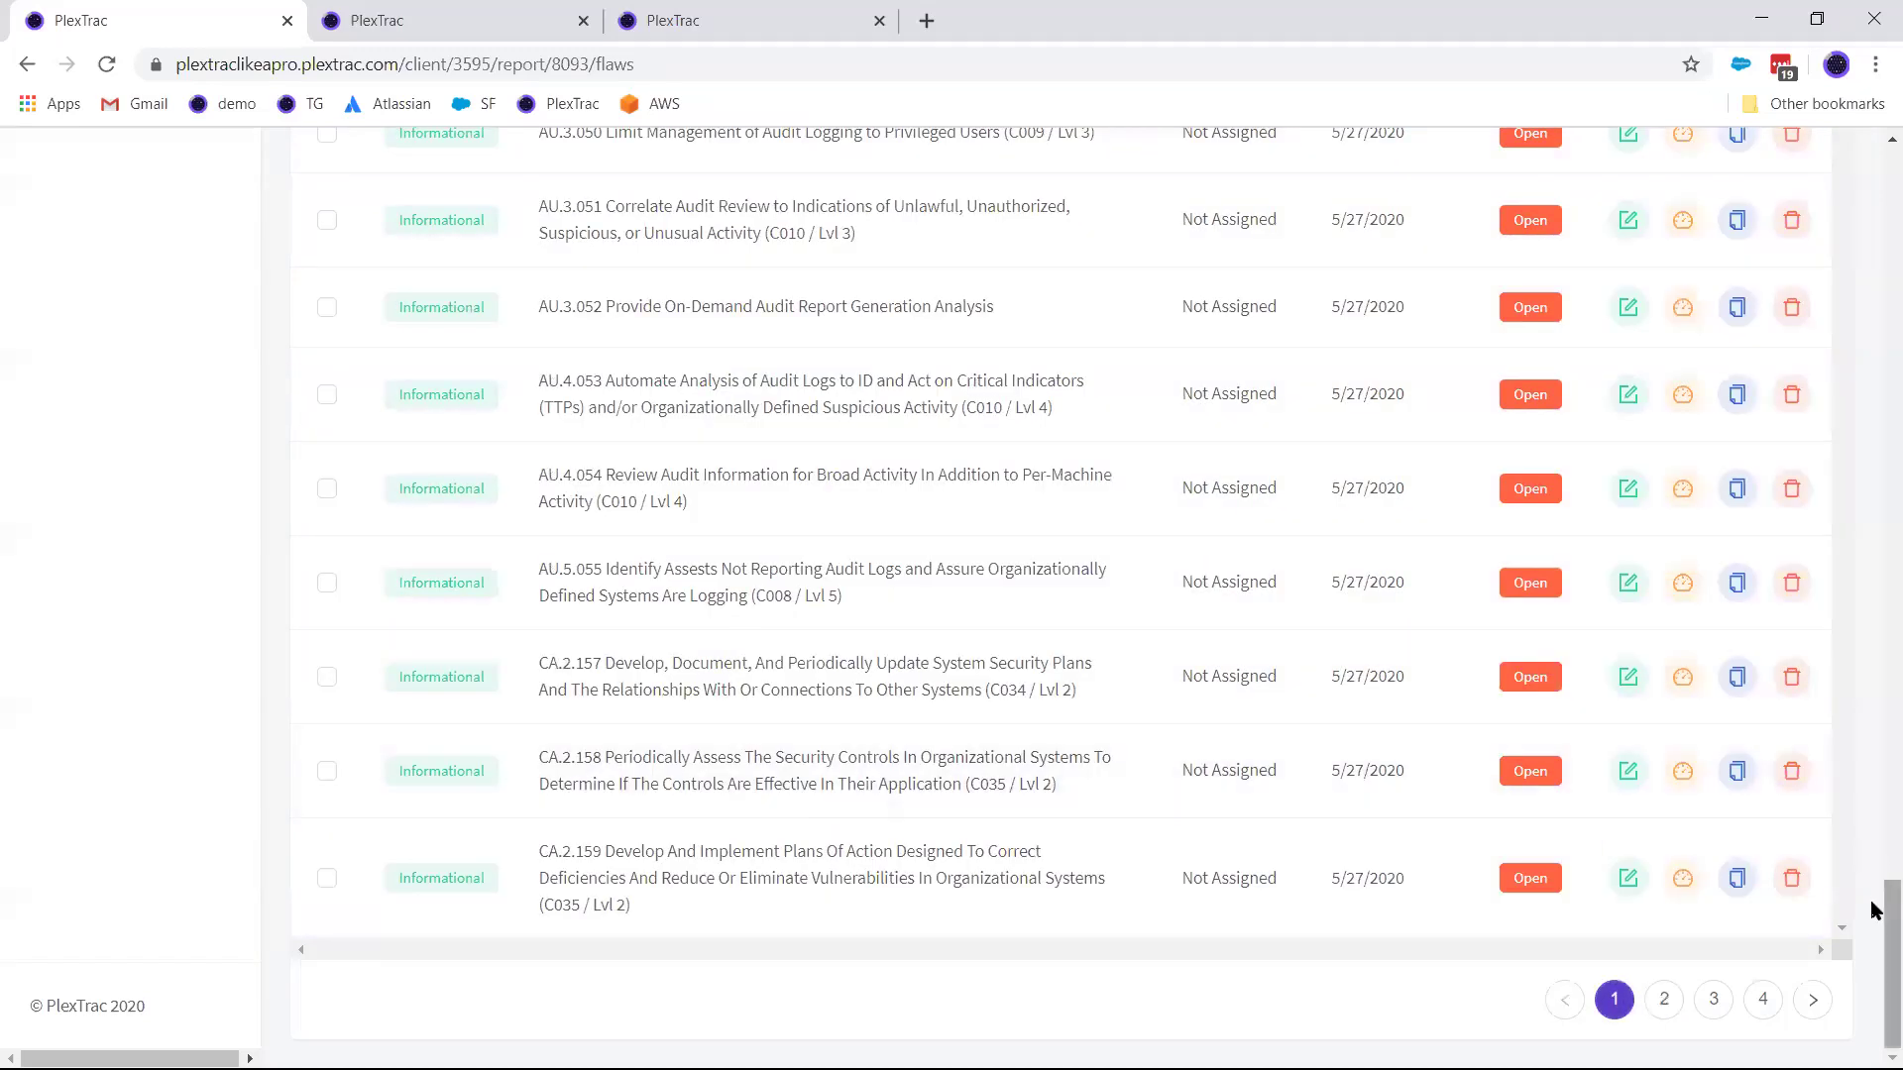
scroll(1876, 910, up, 20)
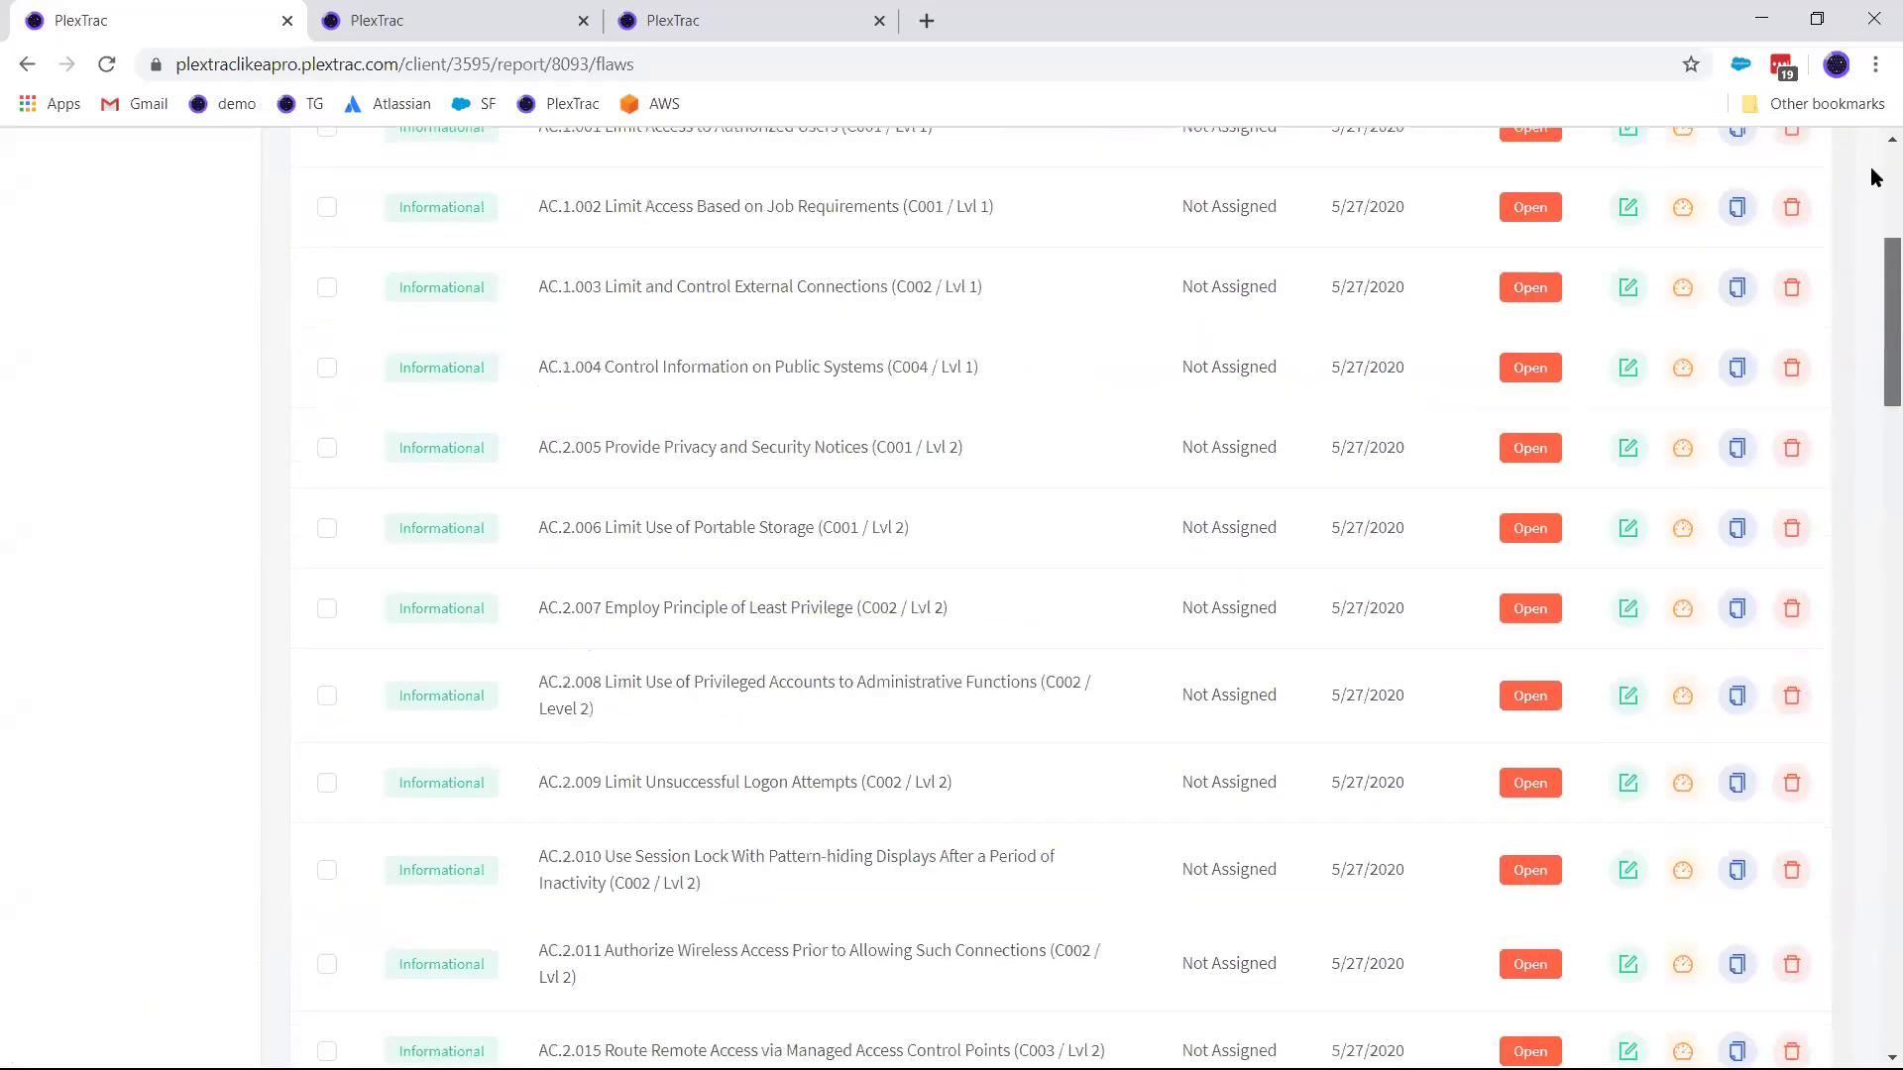
scroll(1876, 178, up, 5)
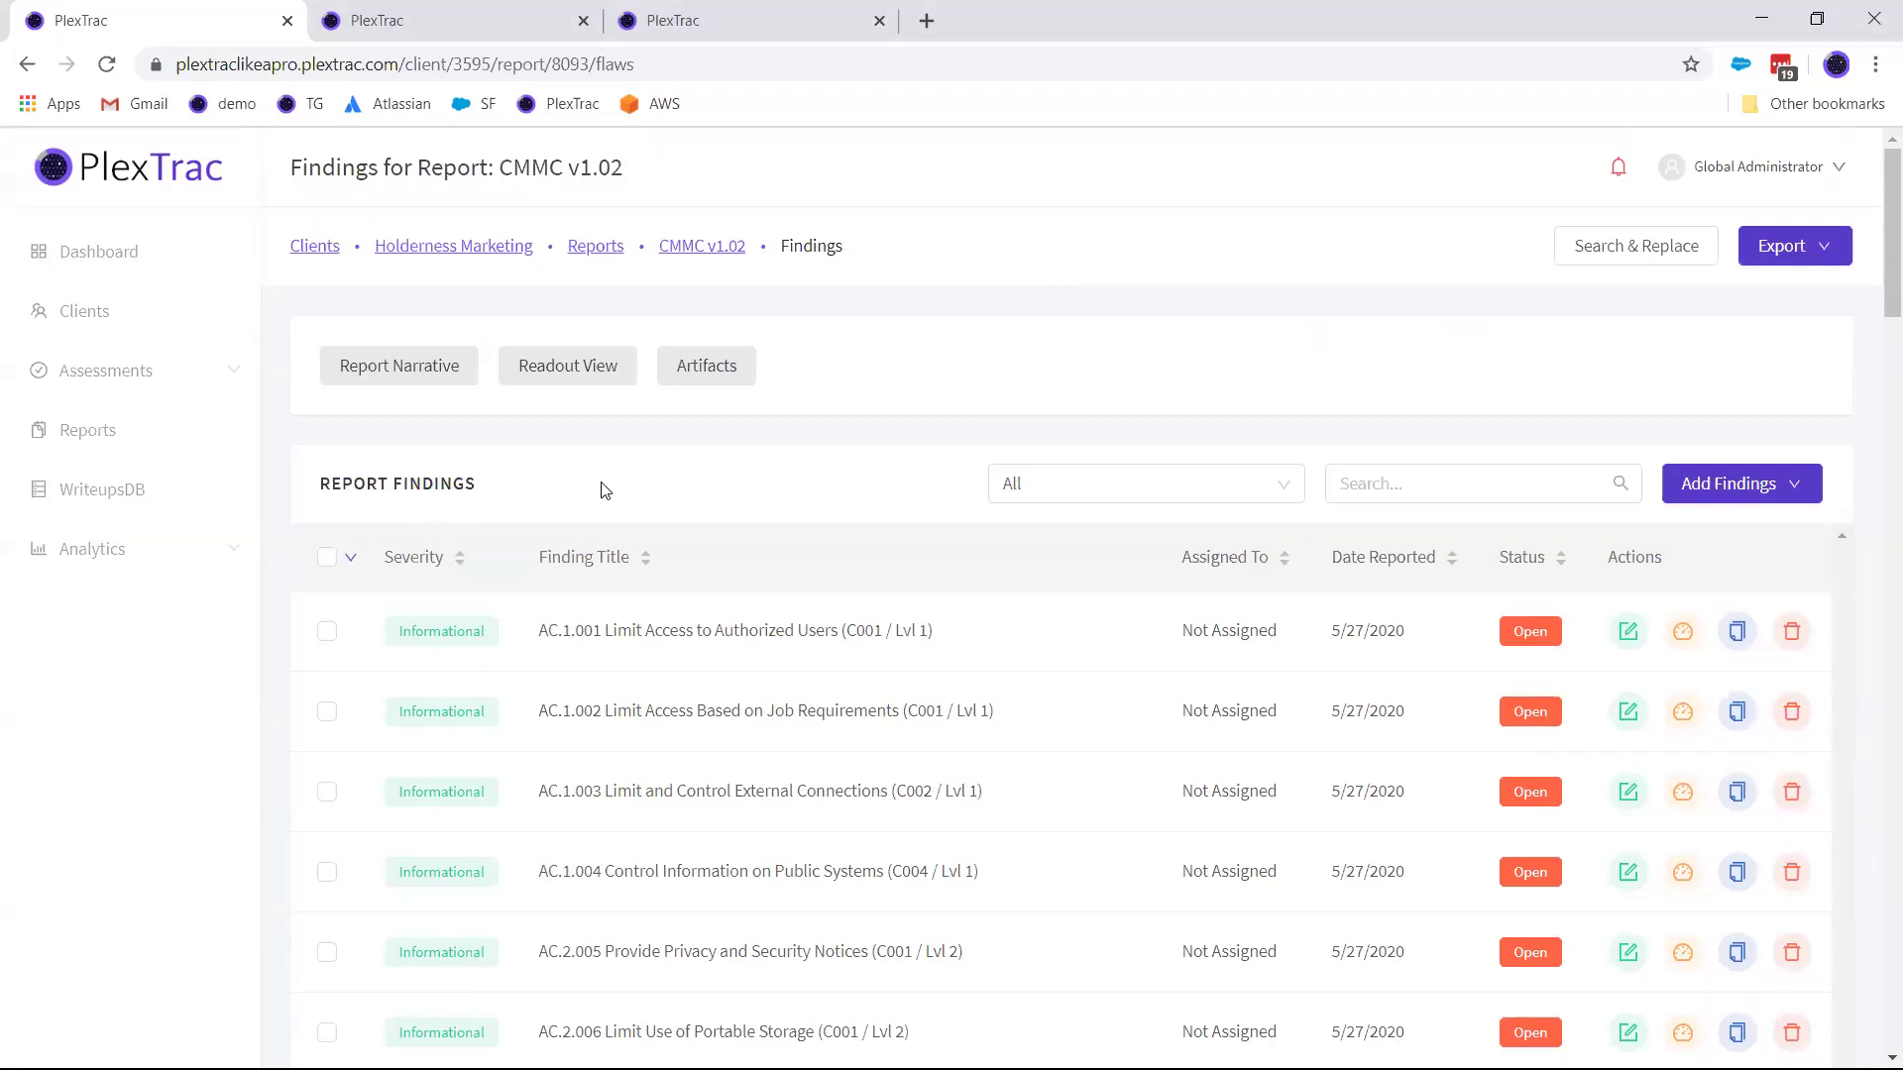
scroll(619, 491, down, 3)
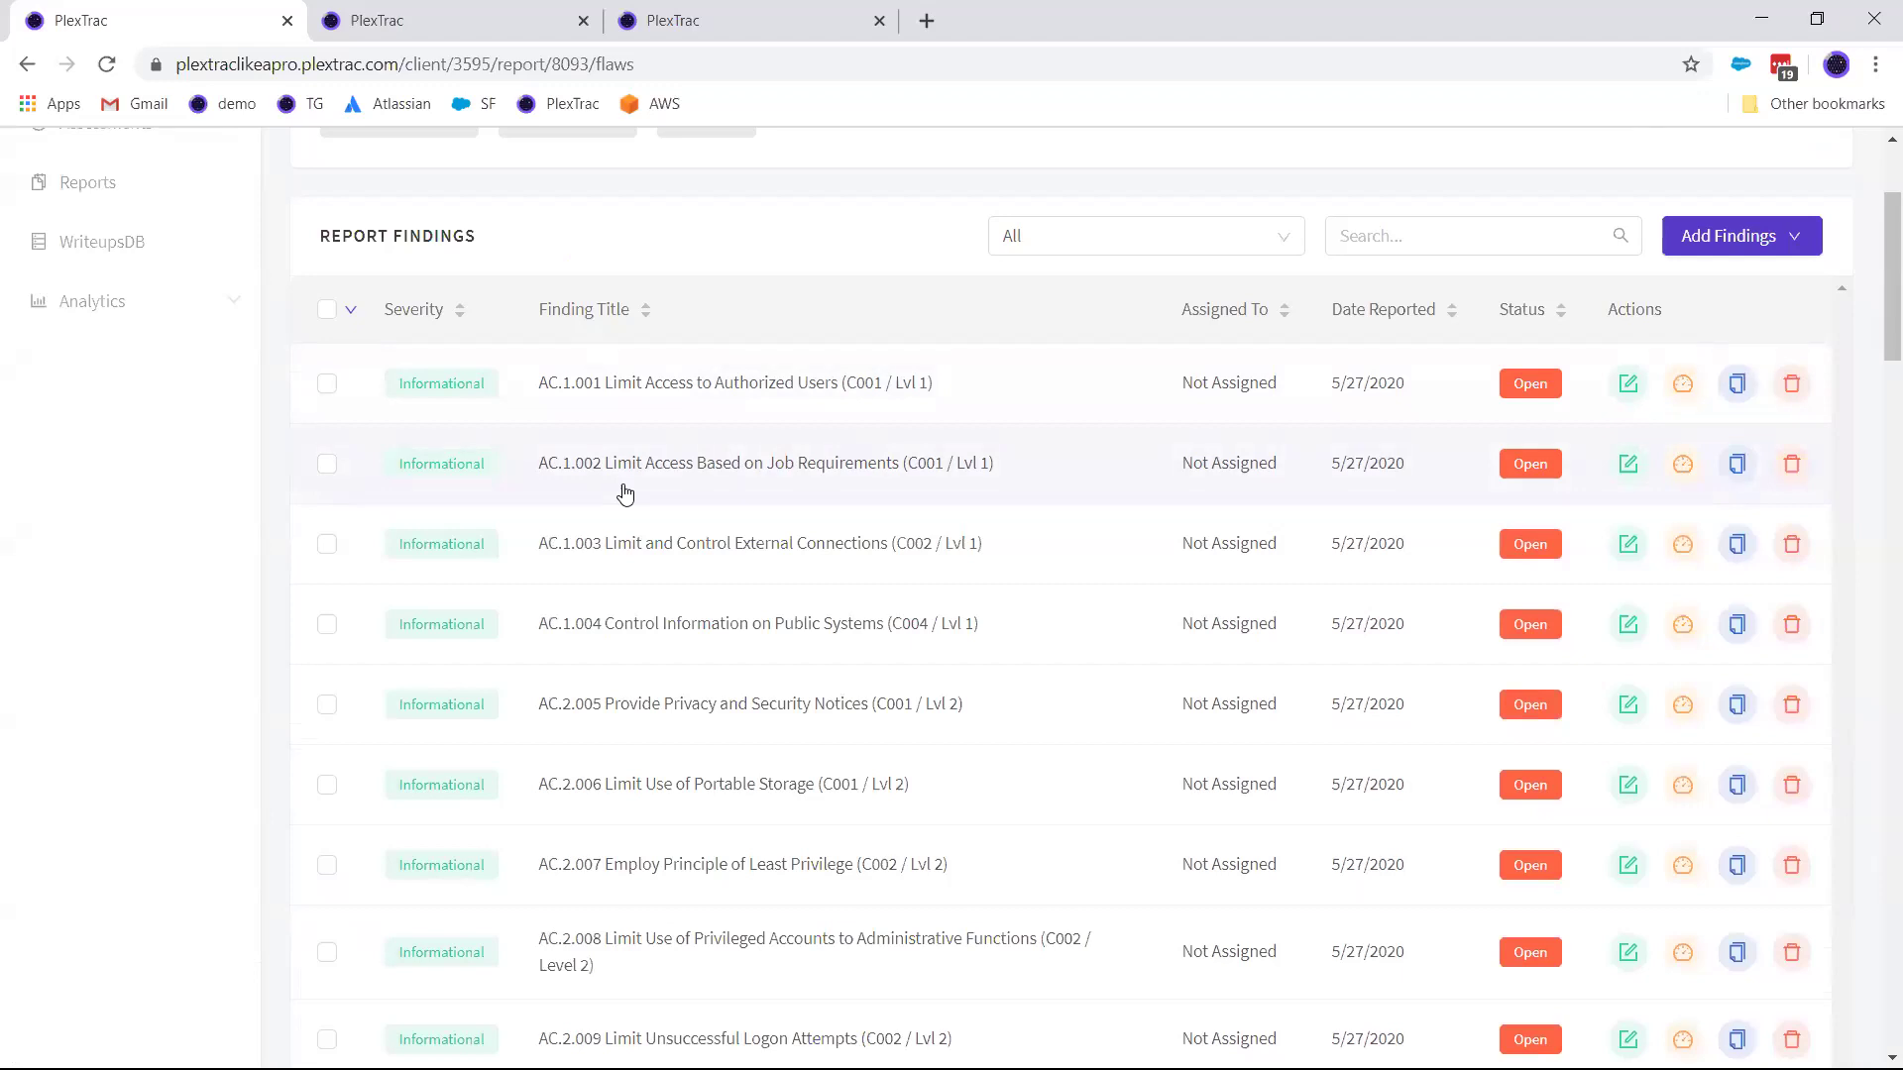
scroll(624, 494, up, 3)
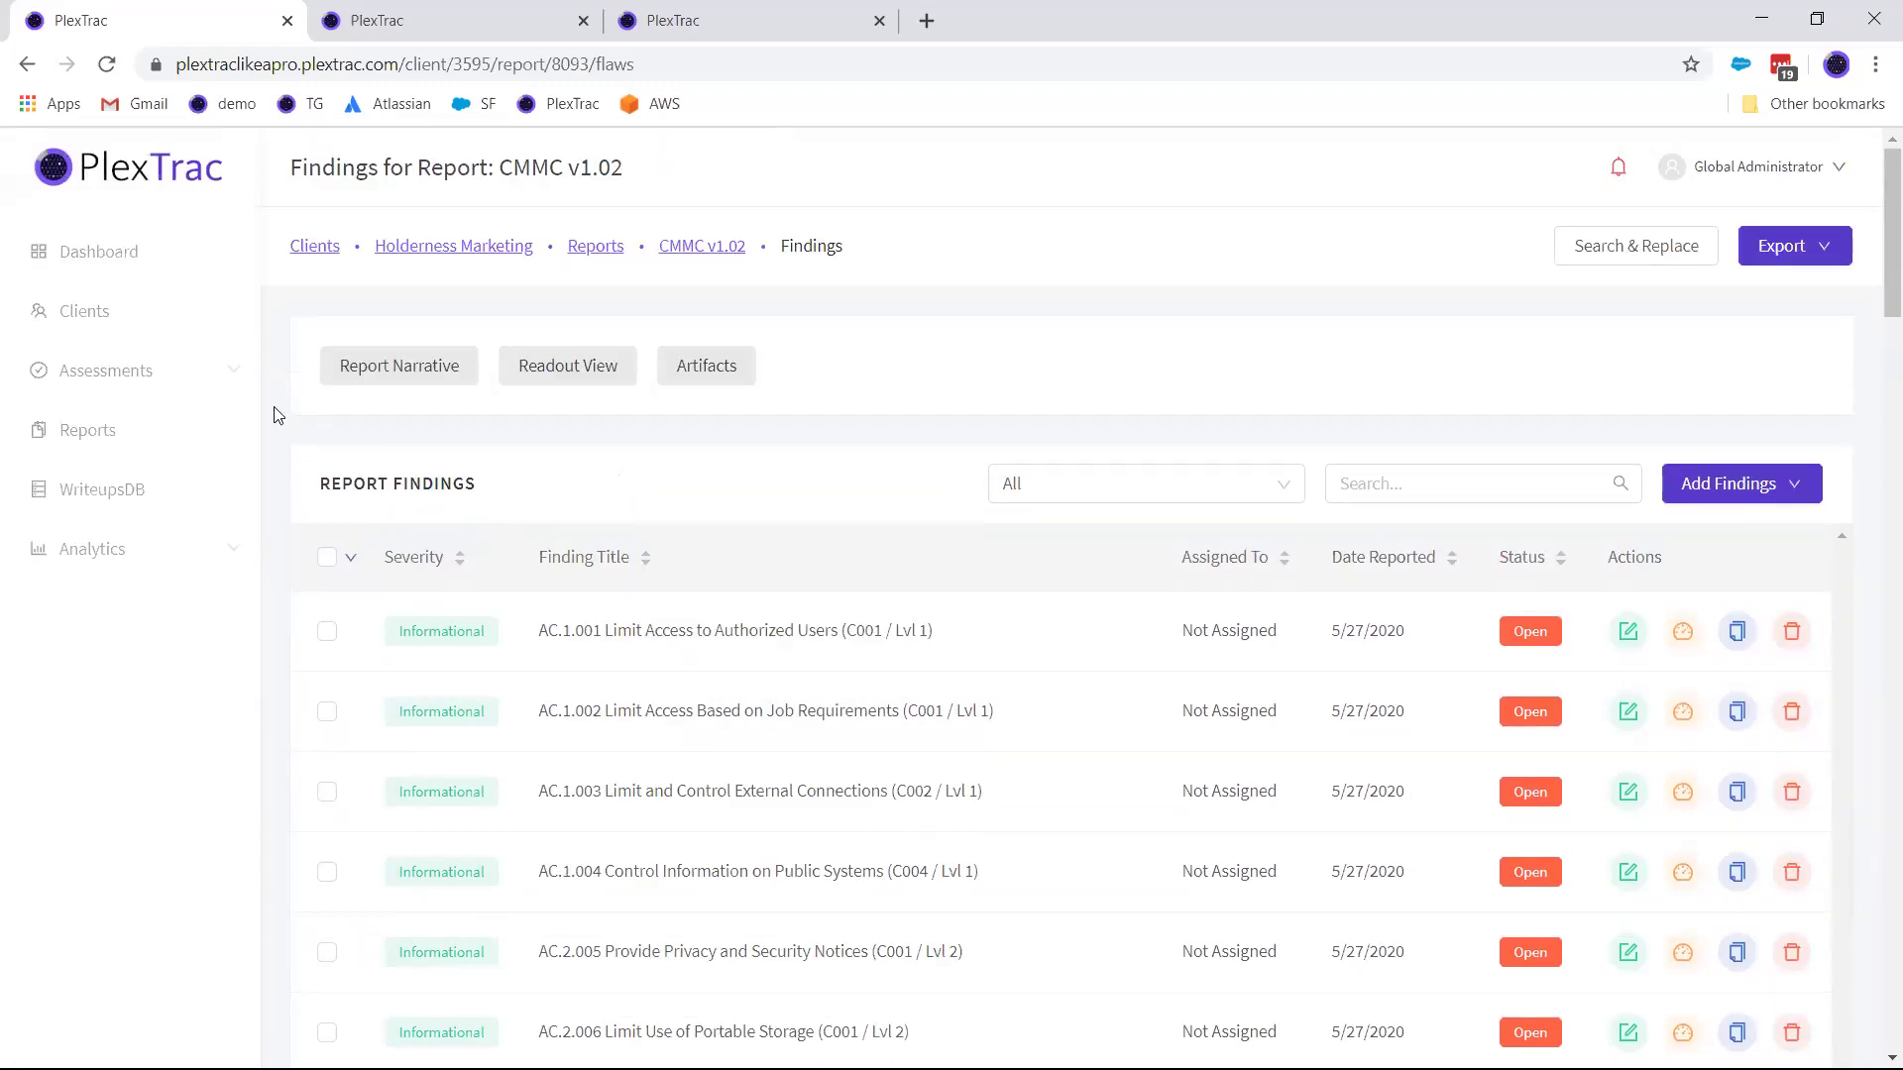
Open the Holderness Marketing client's Qualys Test report findings
click(91, 315)
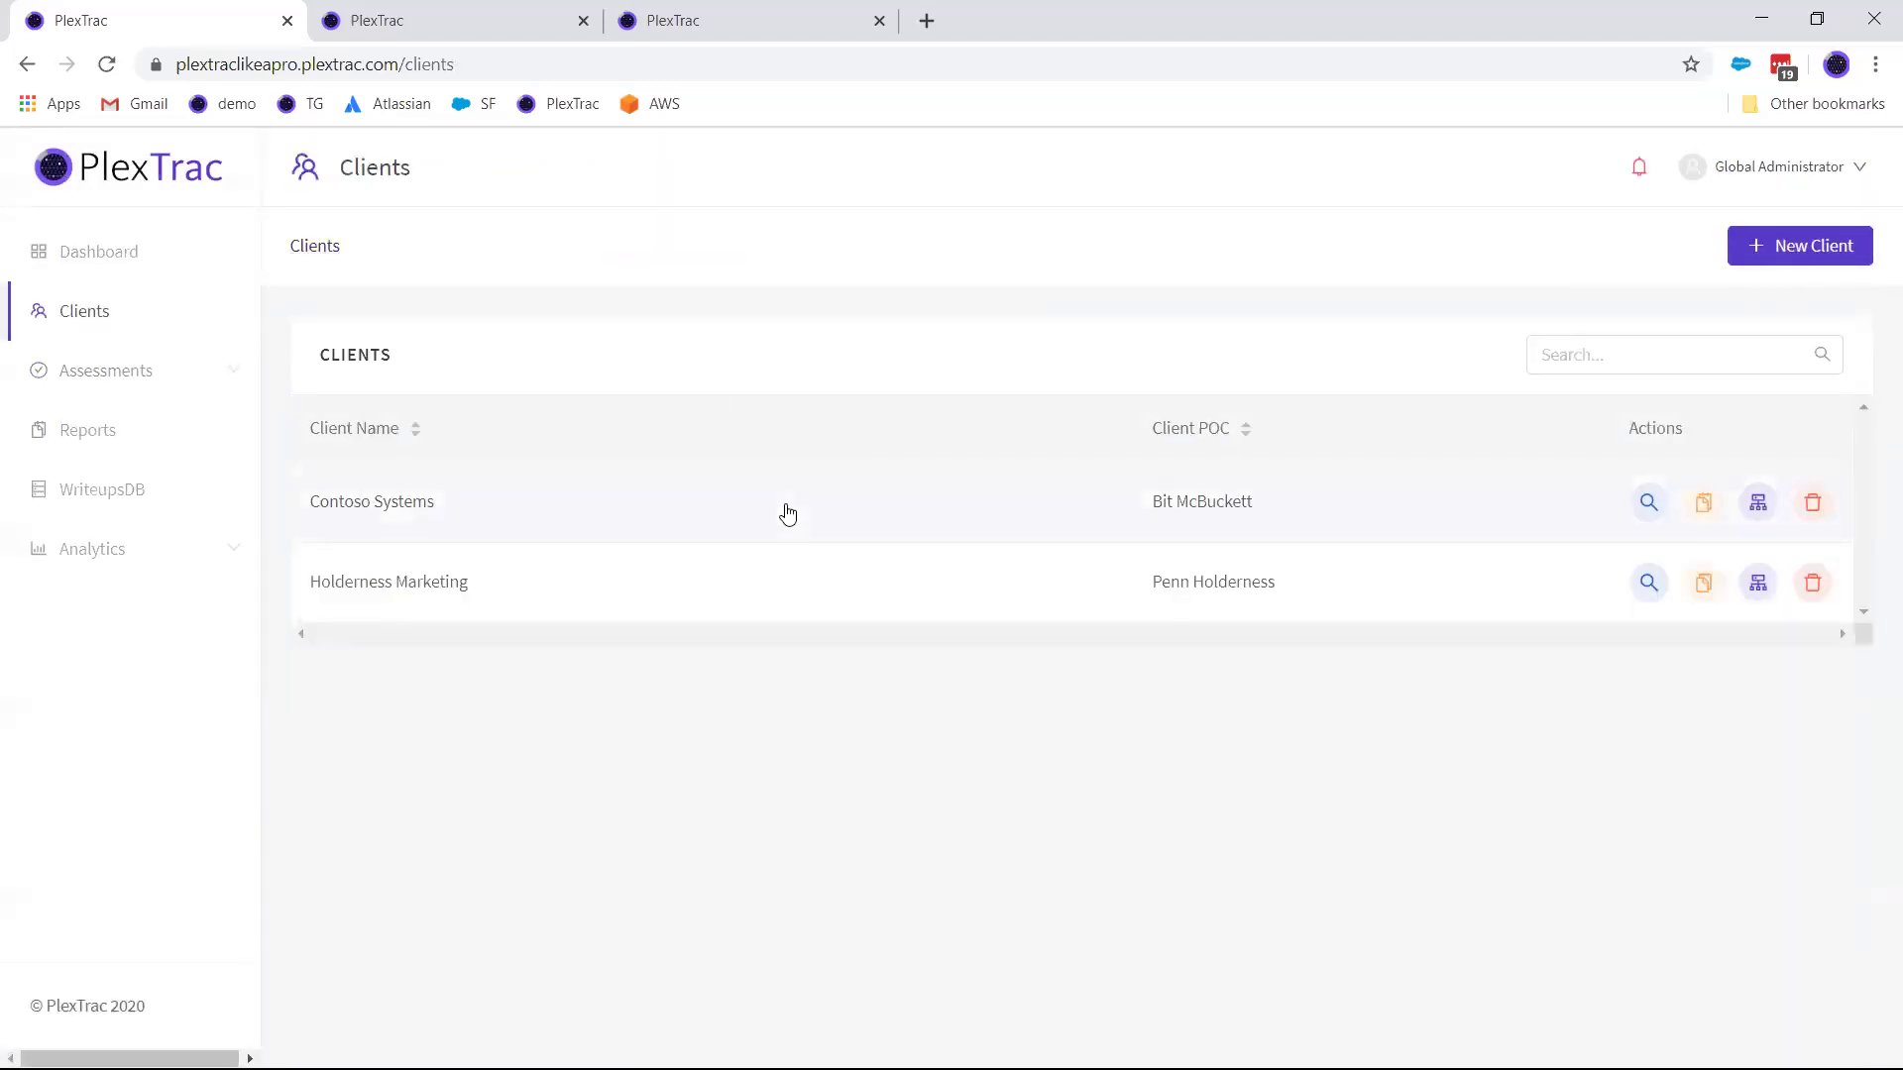
click(769, 591)
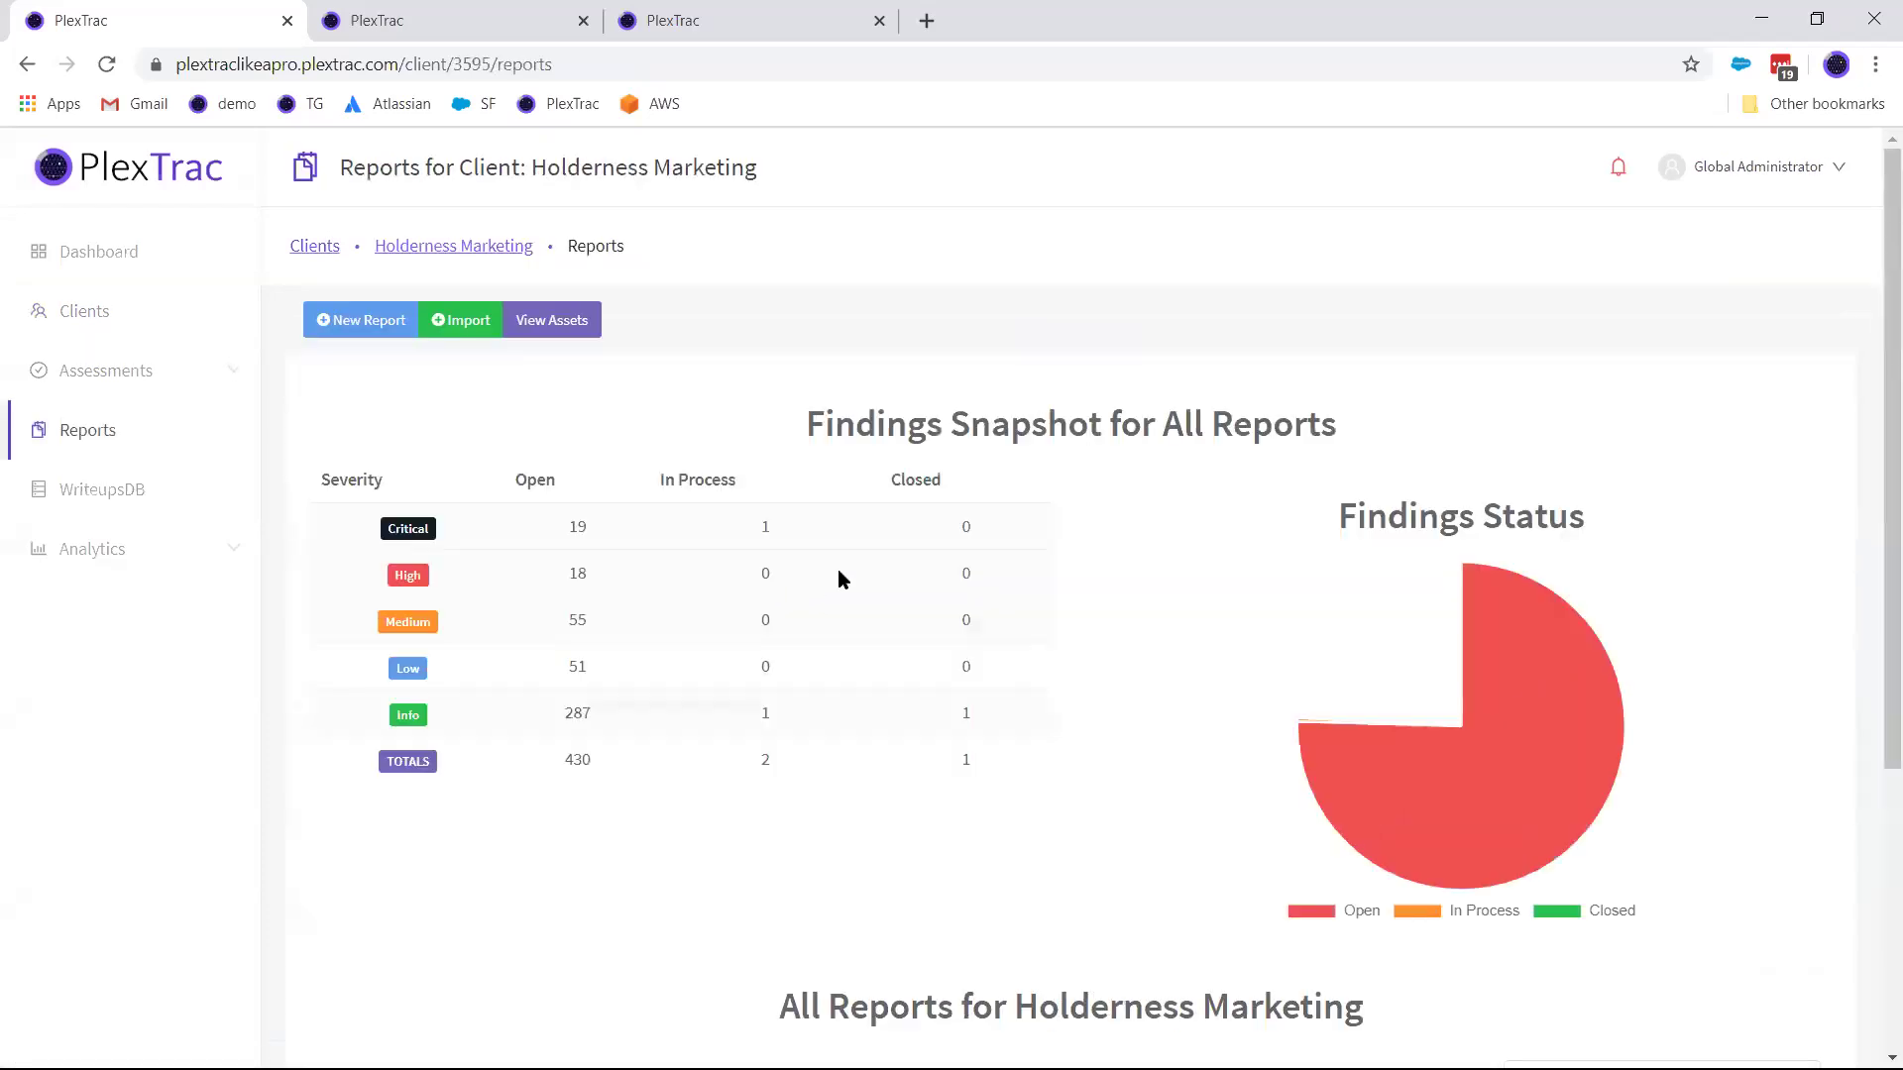
scroll(838, 630, down, 4)
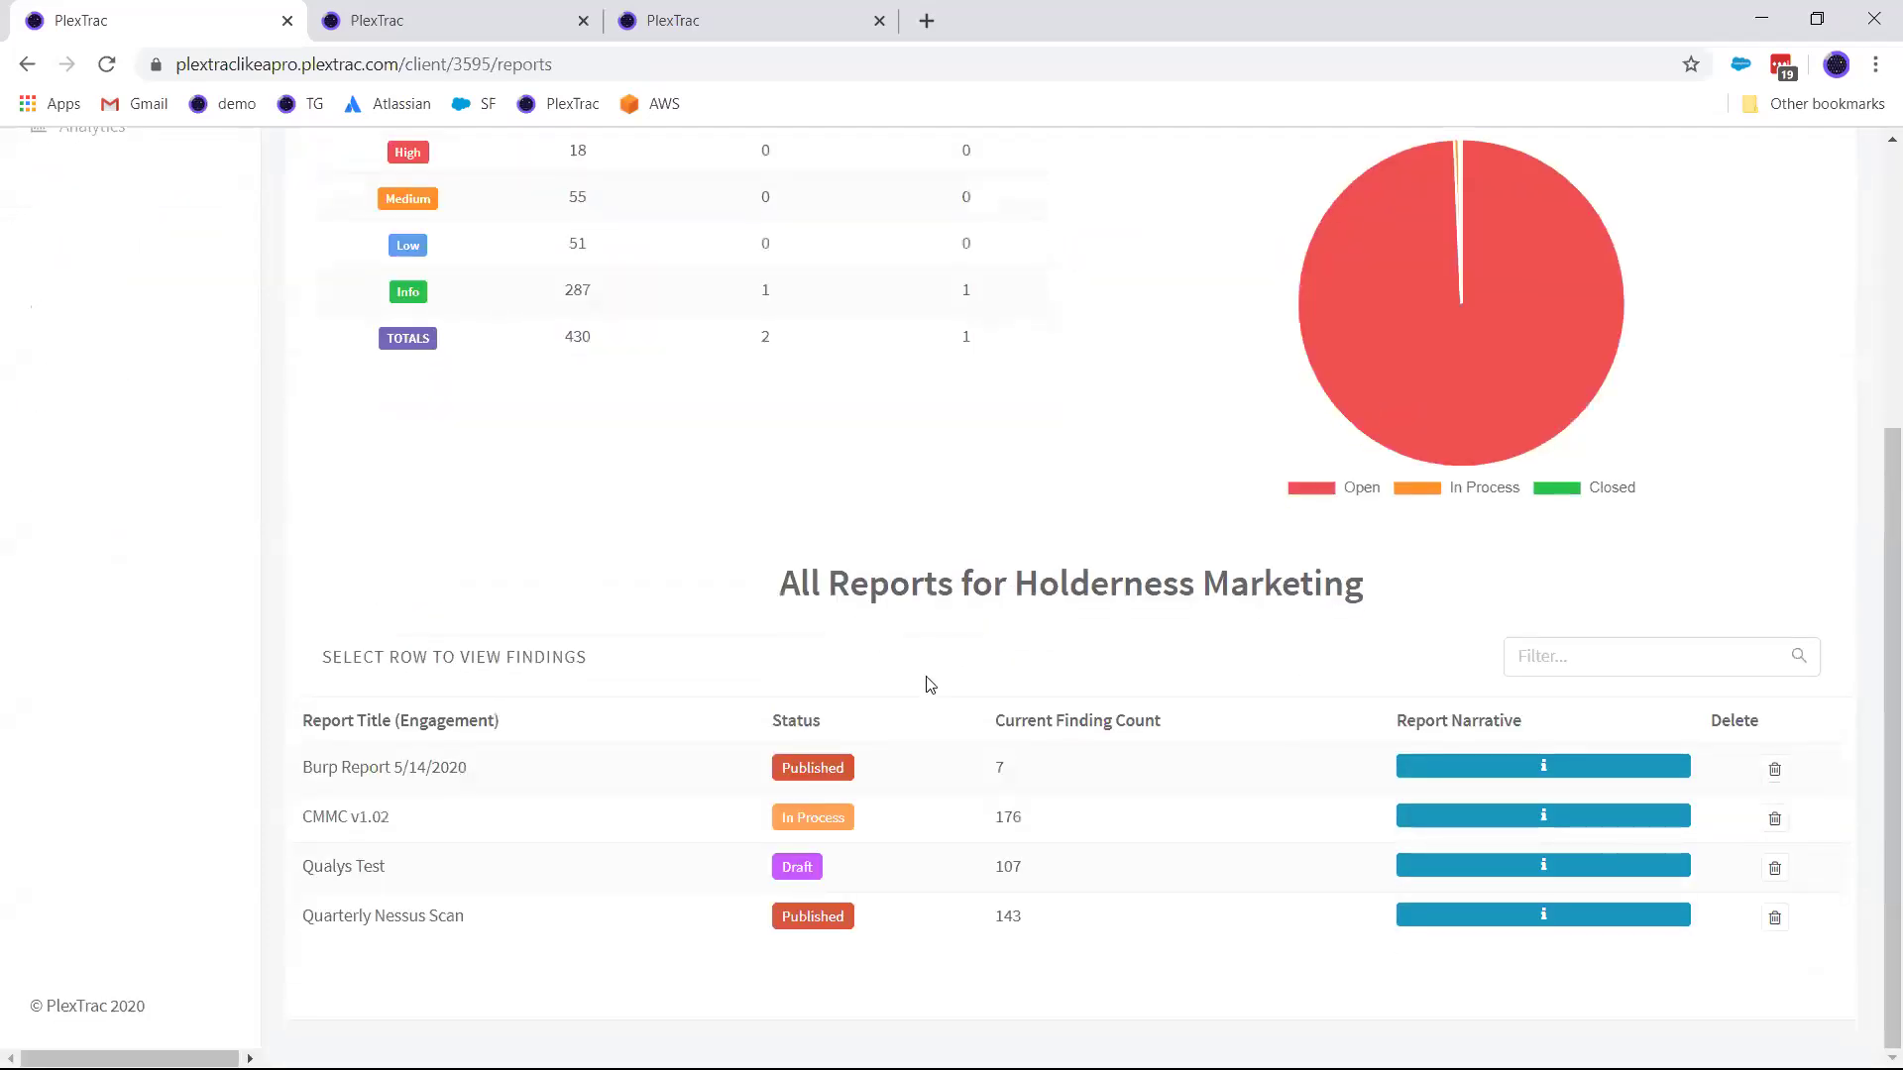
click(898, 885)
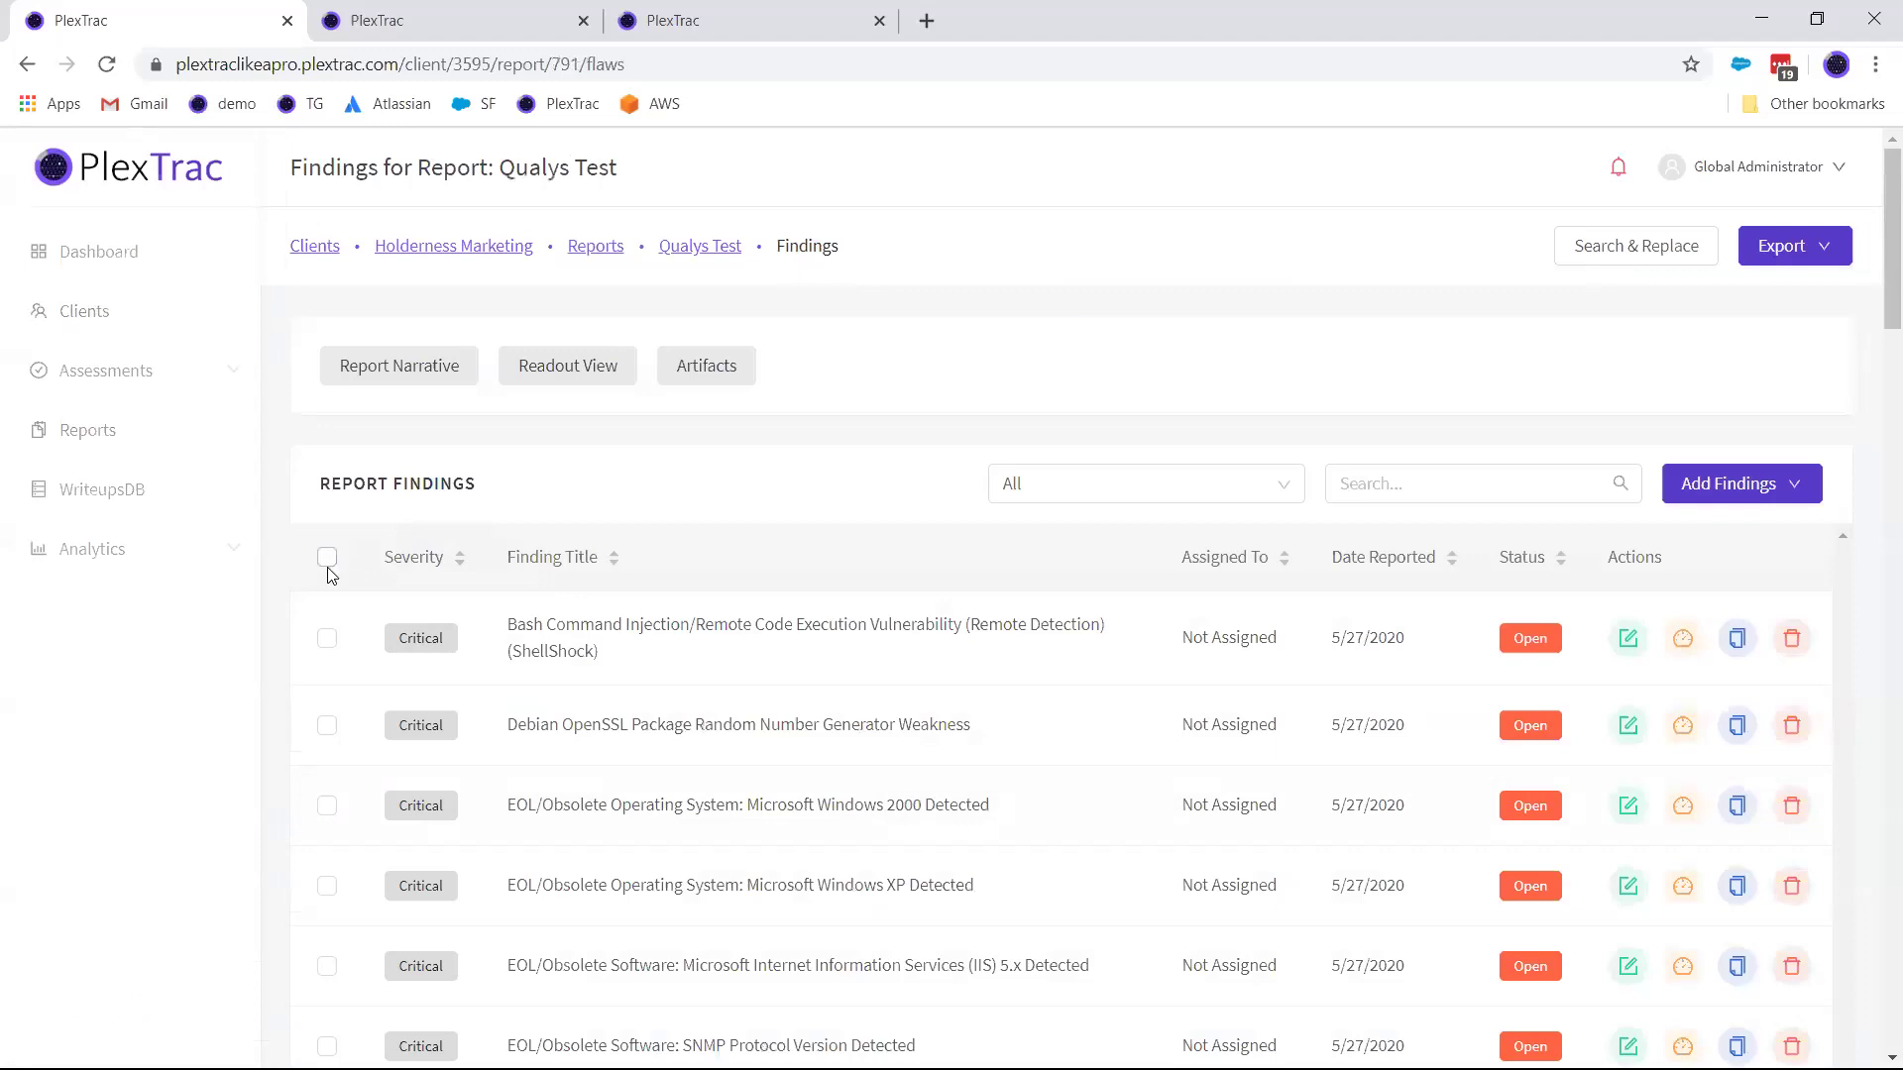
Bulk-tag all Qualys Test findings with enclave_1, then open the Analytics Findings page
click(327, 557)
click(351, 558)
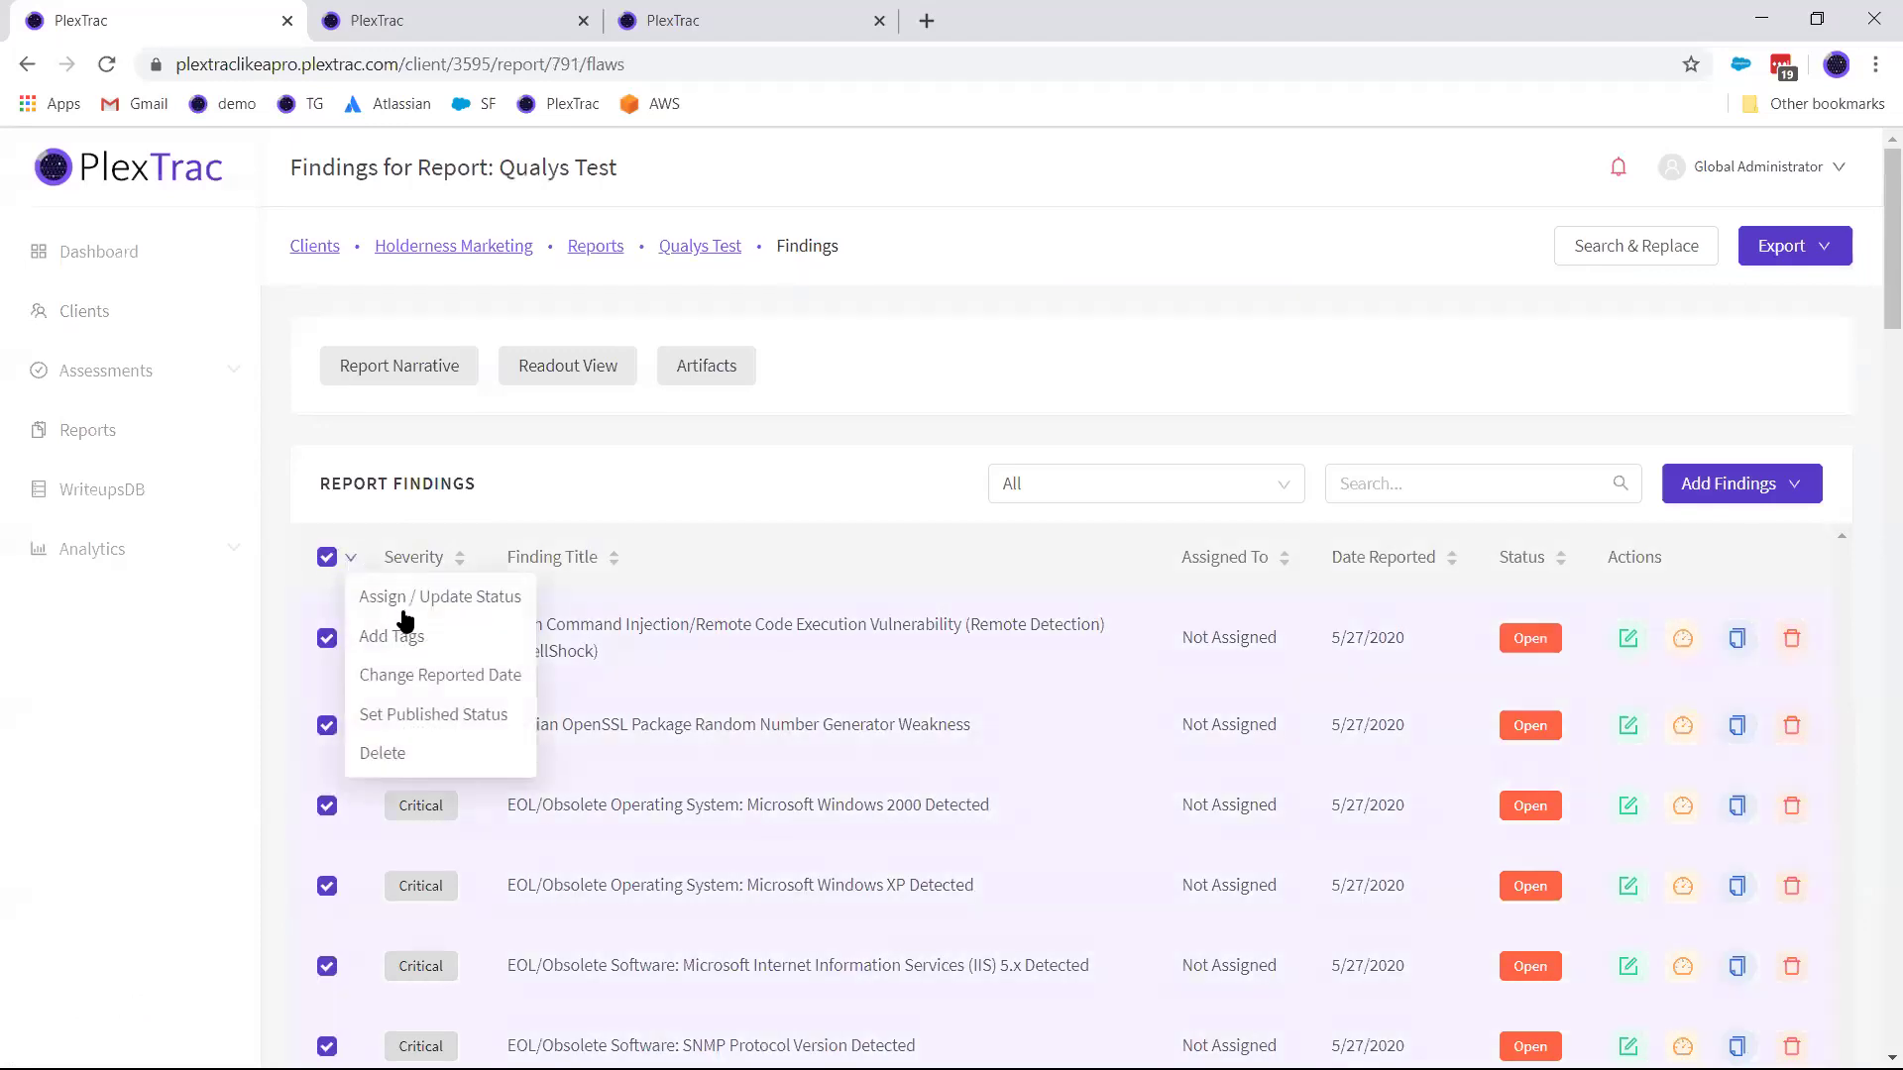
click(402, 636)
click(910, 364)
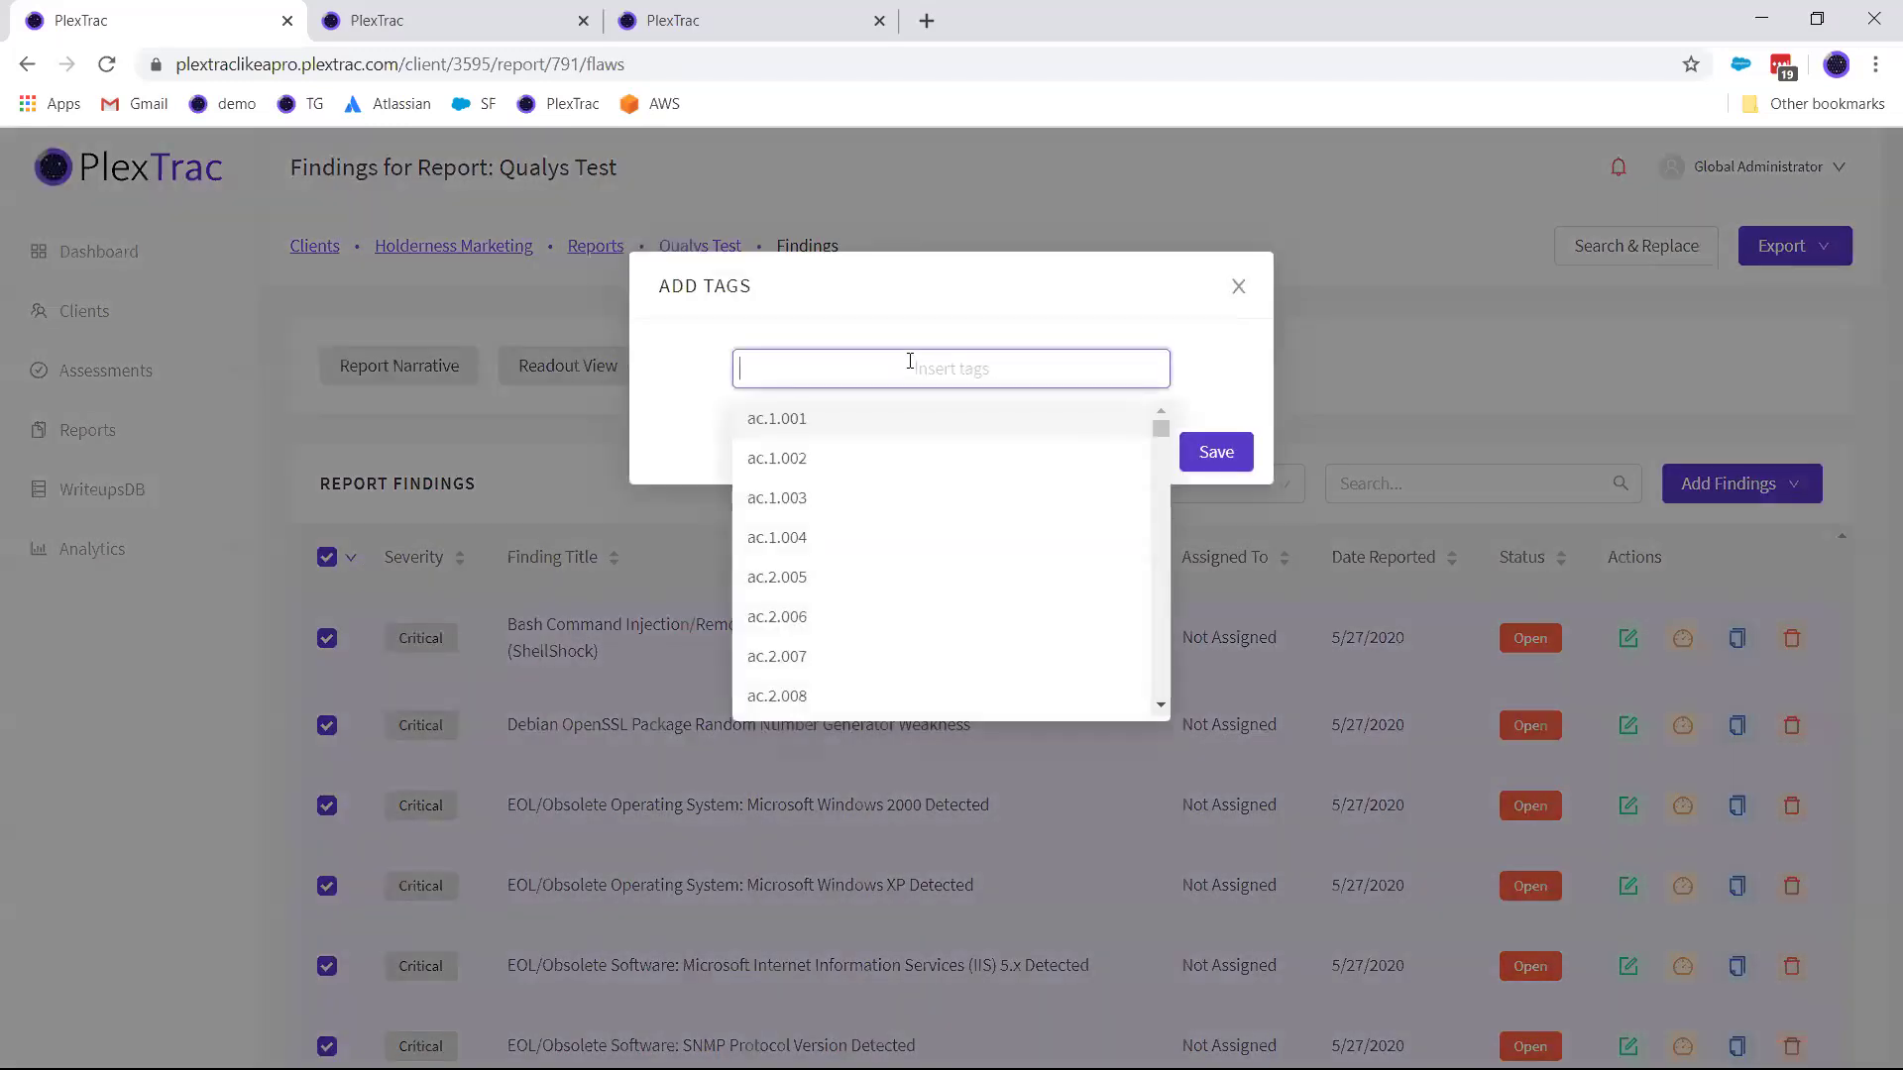
text(enclave)
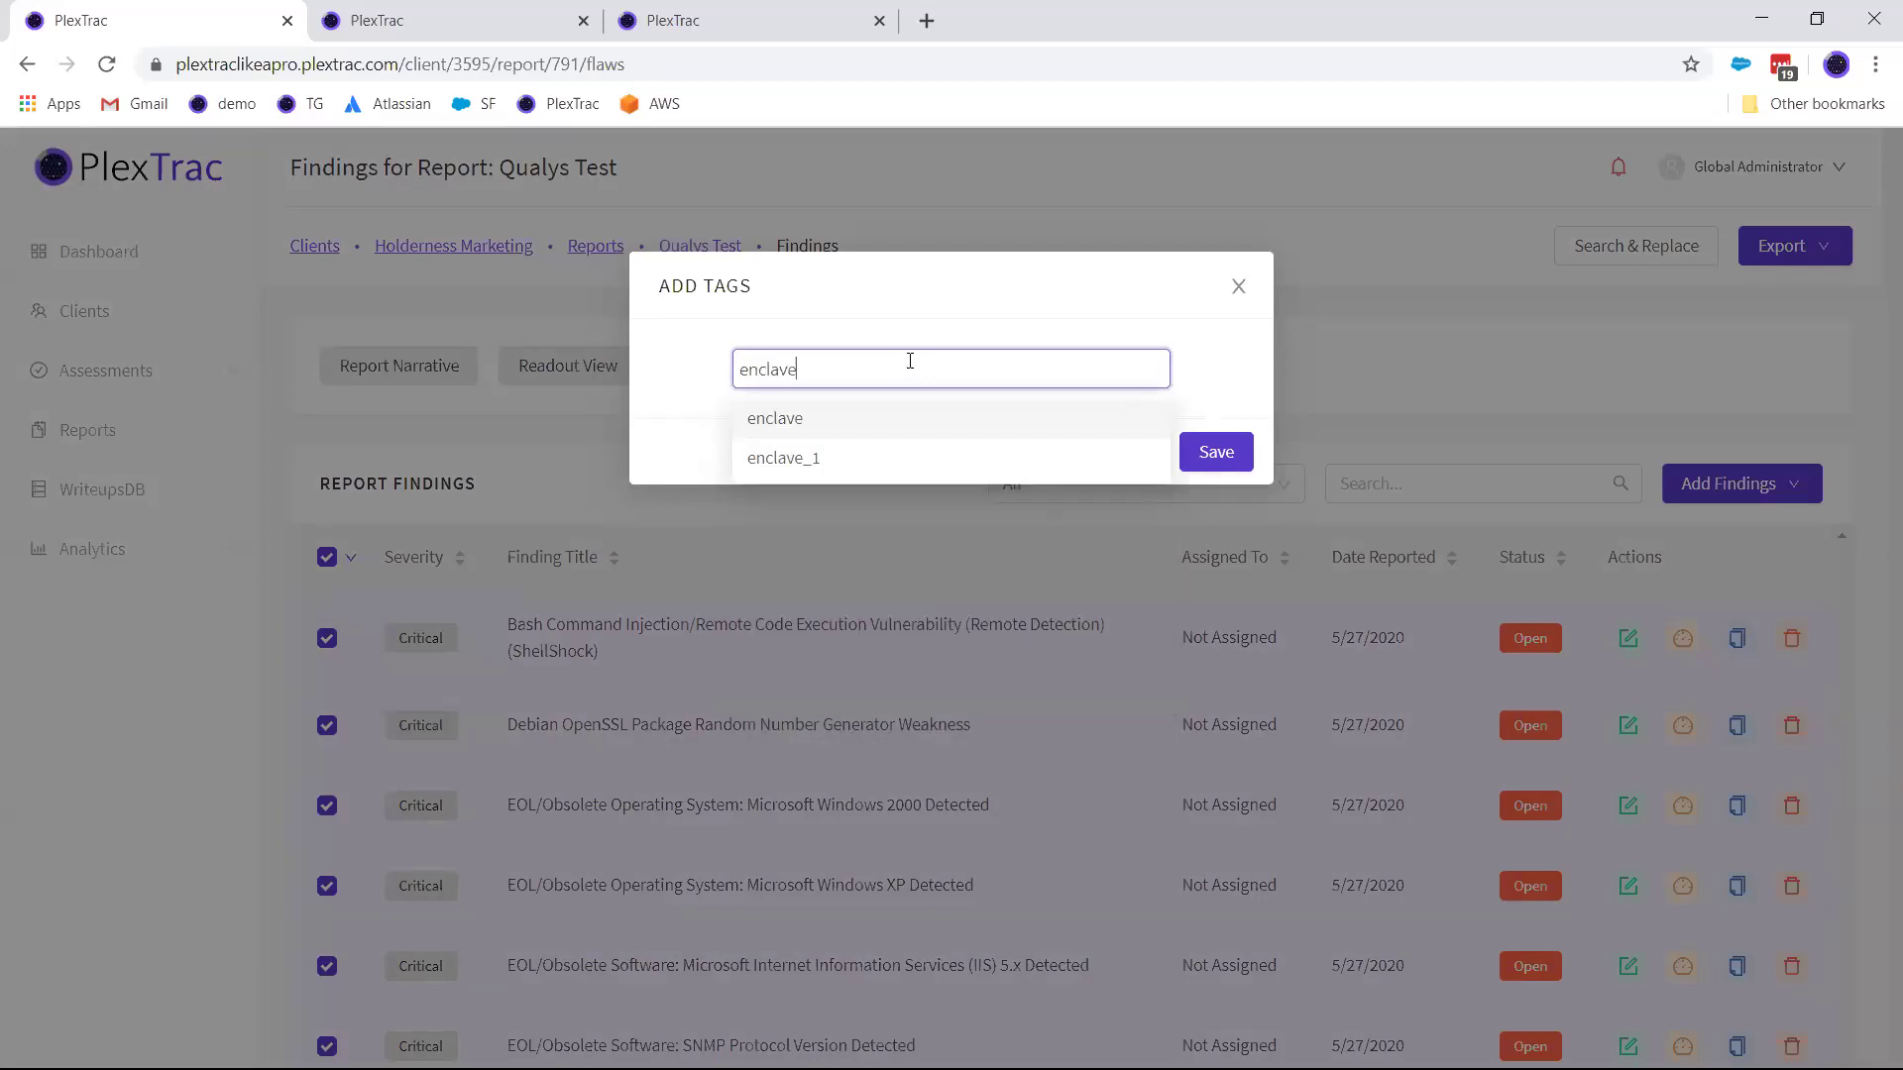
click(779, 458)
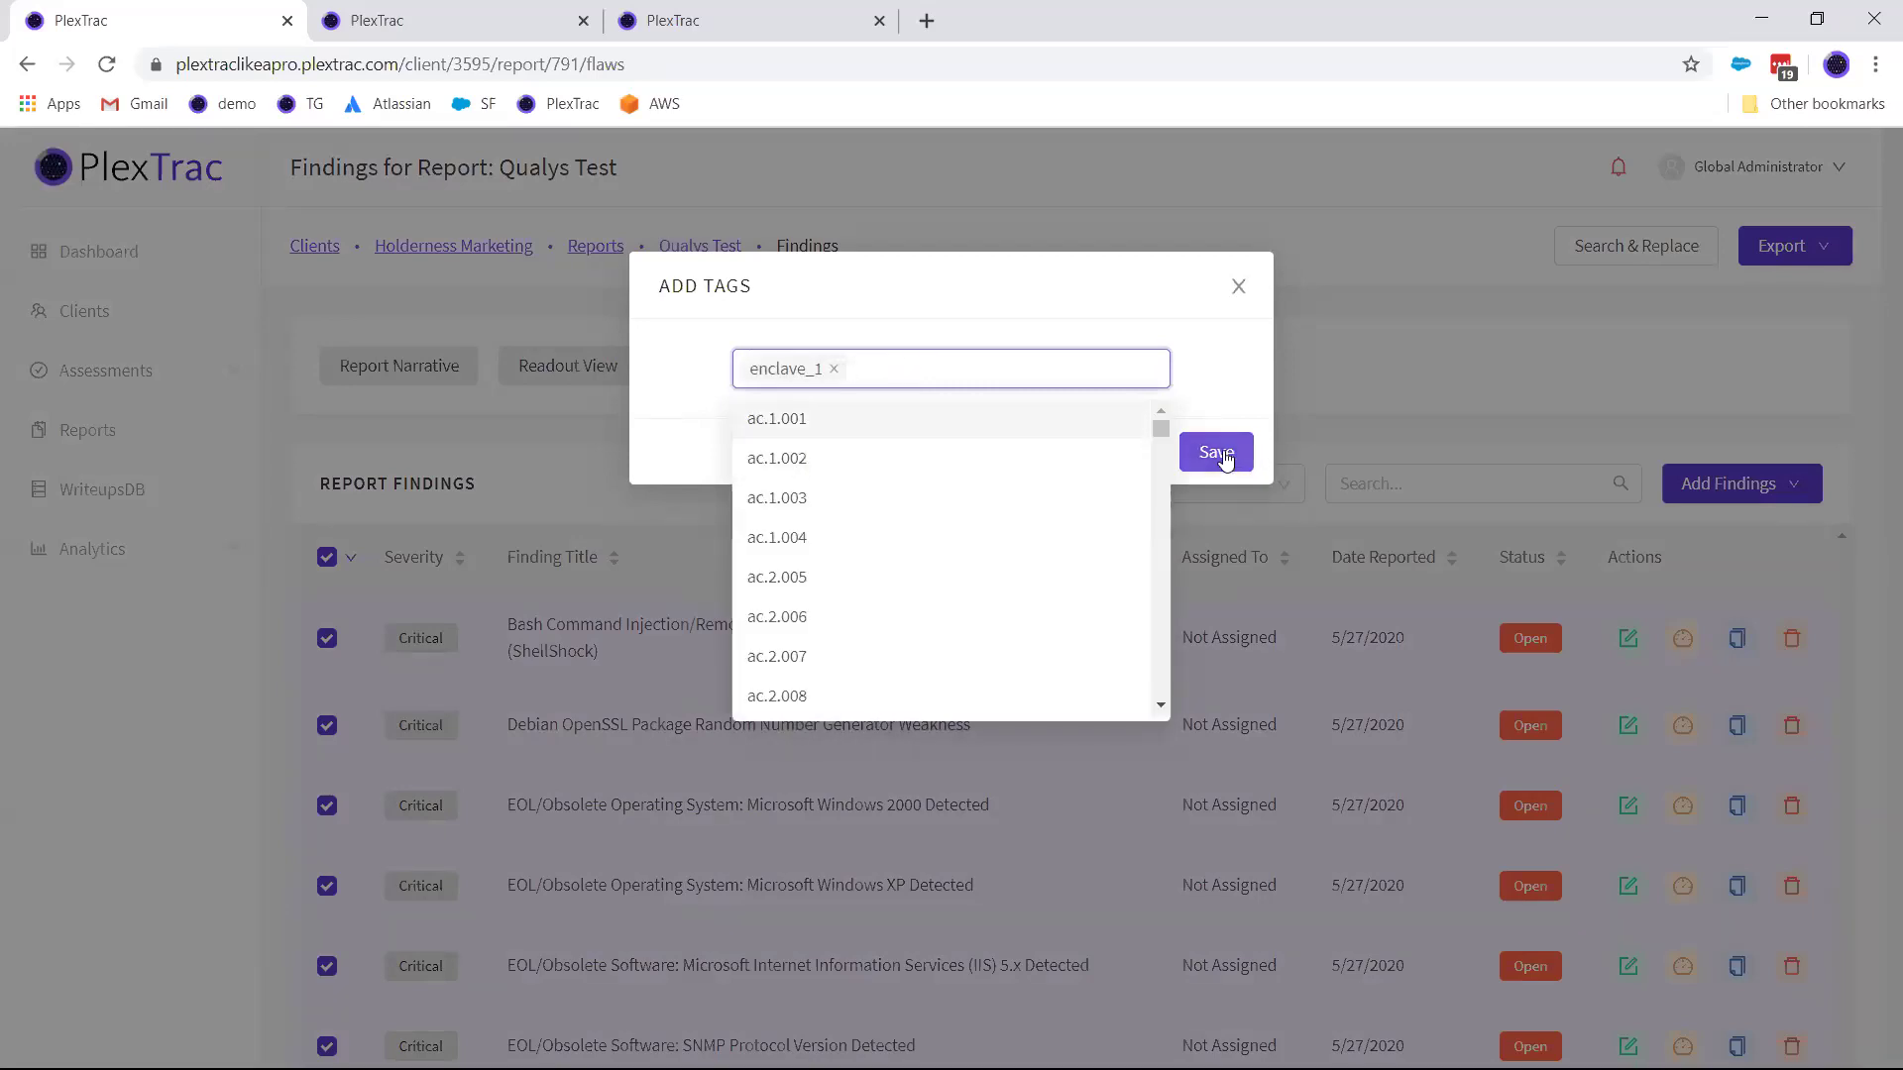
click(1221, 451)
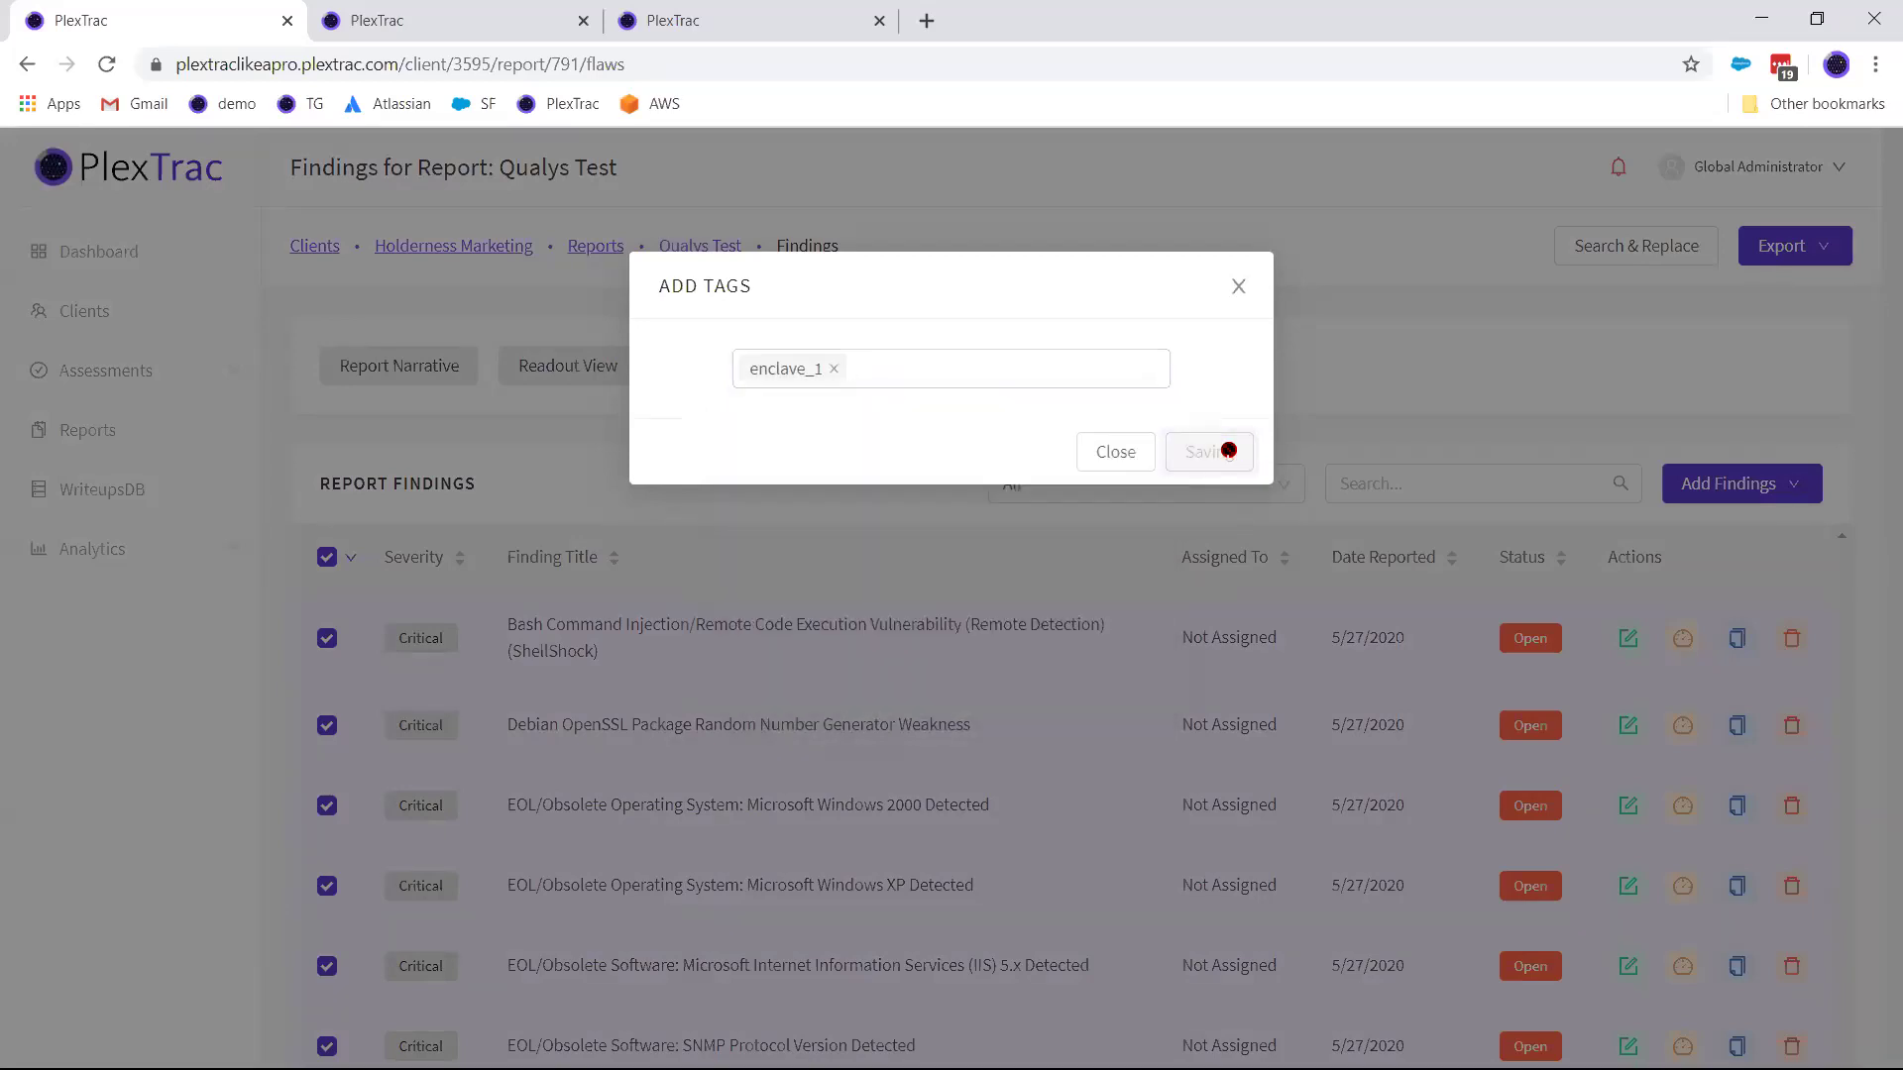
click(1239, 287)
click(96, 551)
click(97, 630)
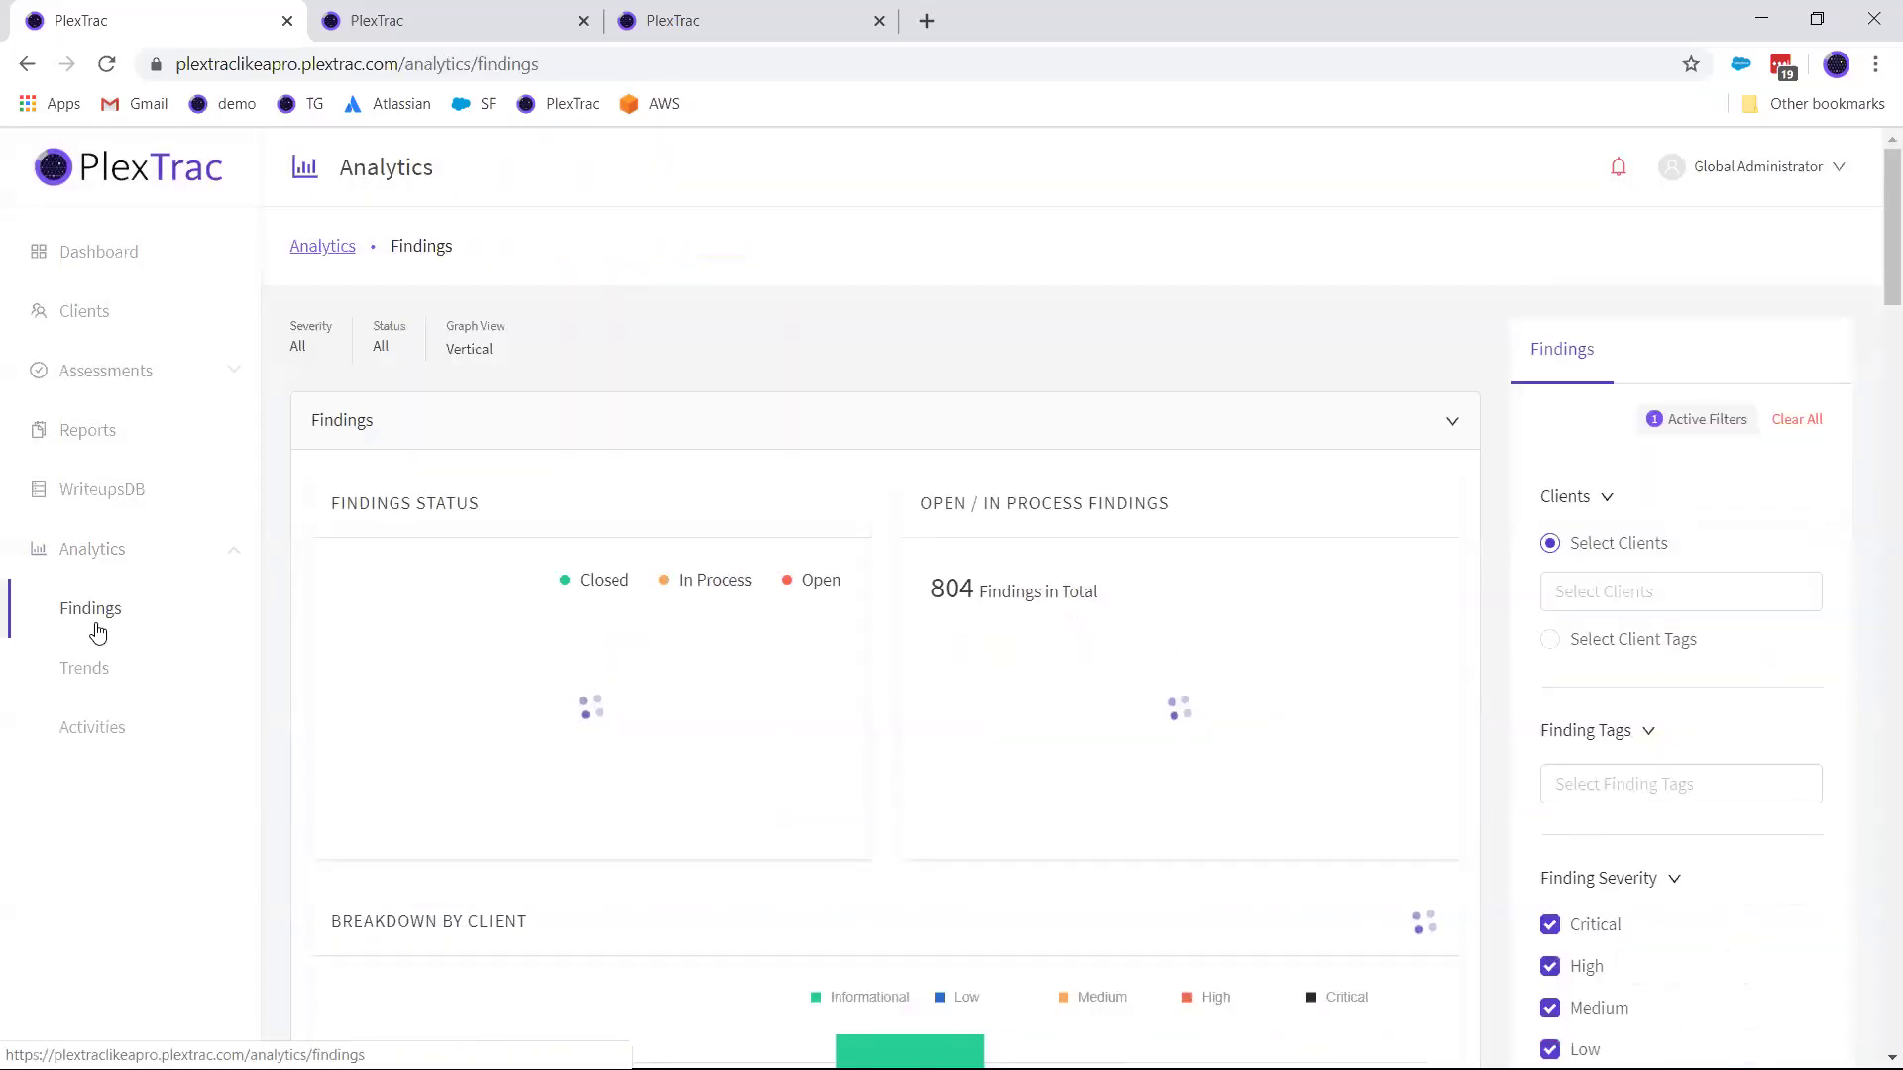
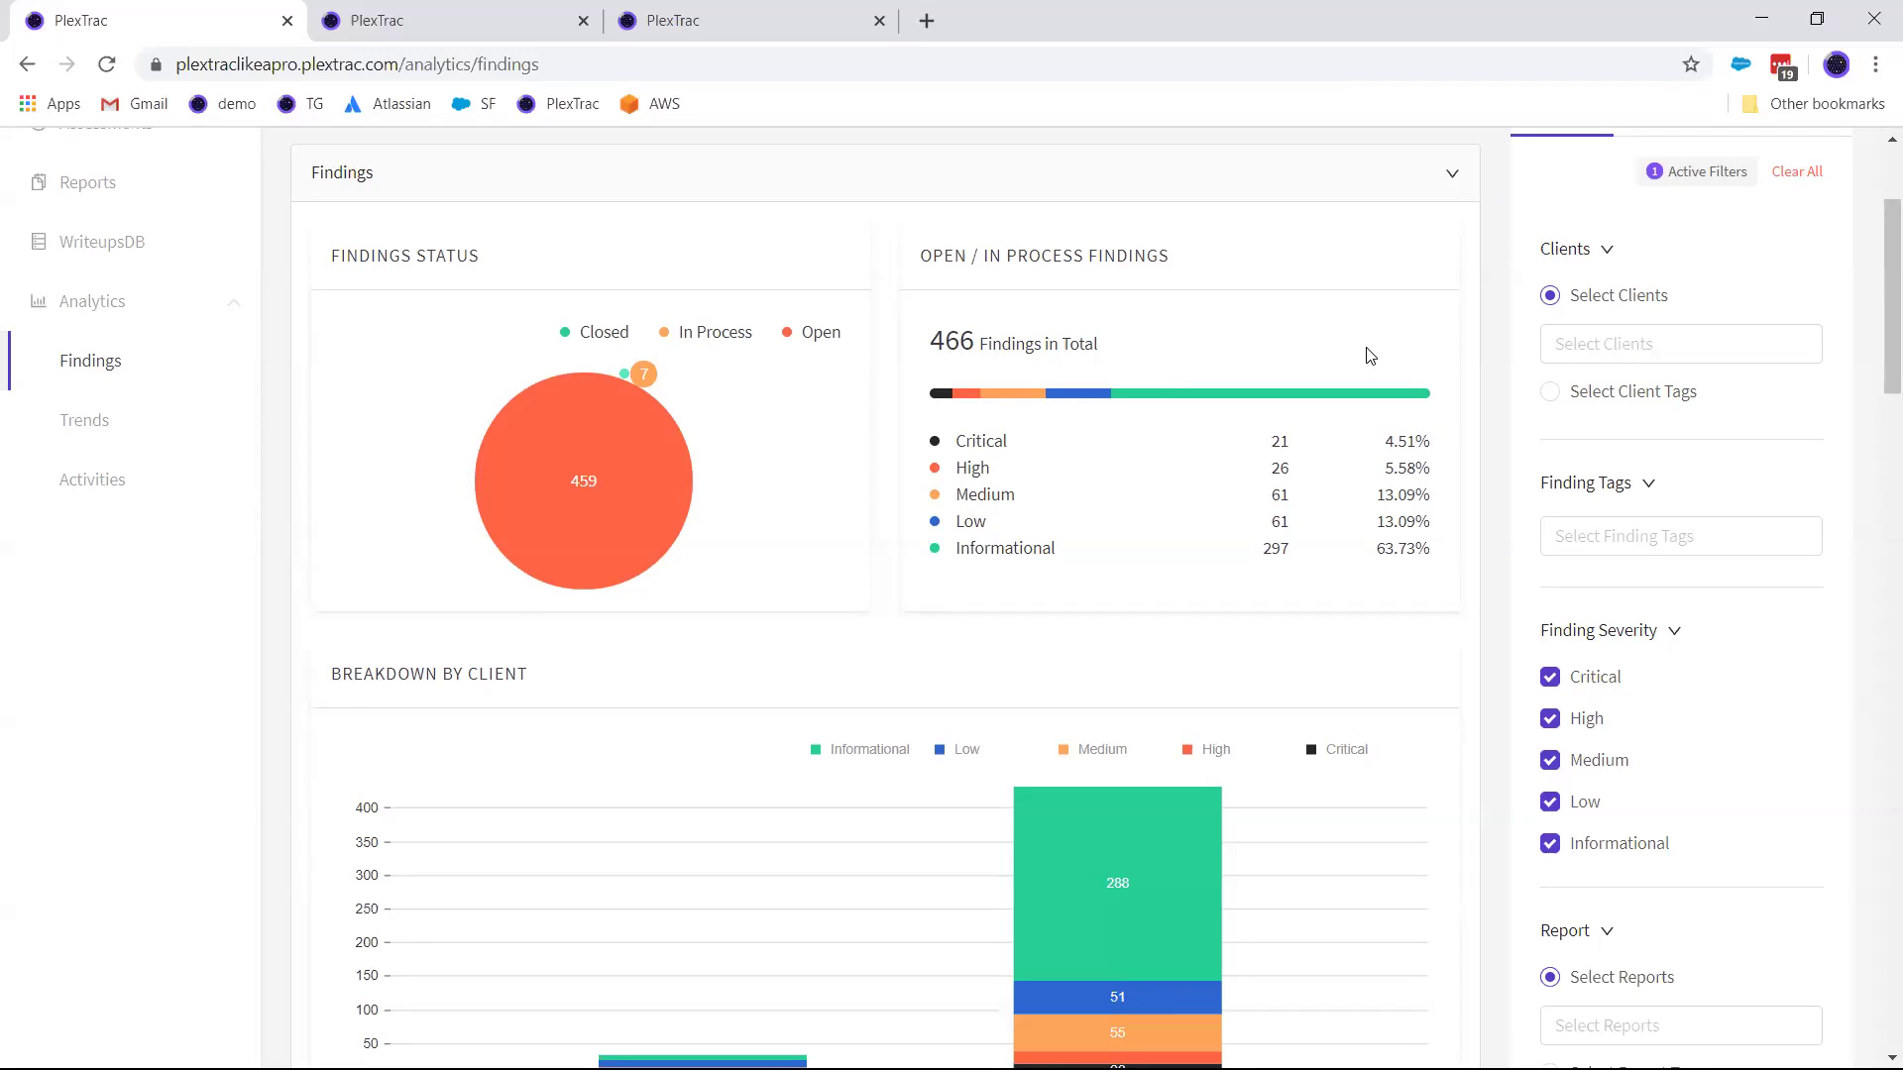
In the second tab, open Analytics > Findings, which shows 34 findings, and open the client selector
scroll(1370, 355, up, 1)
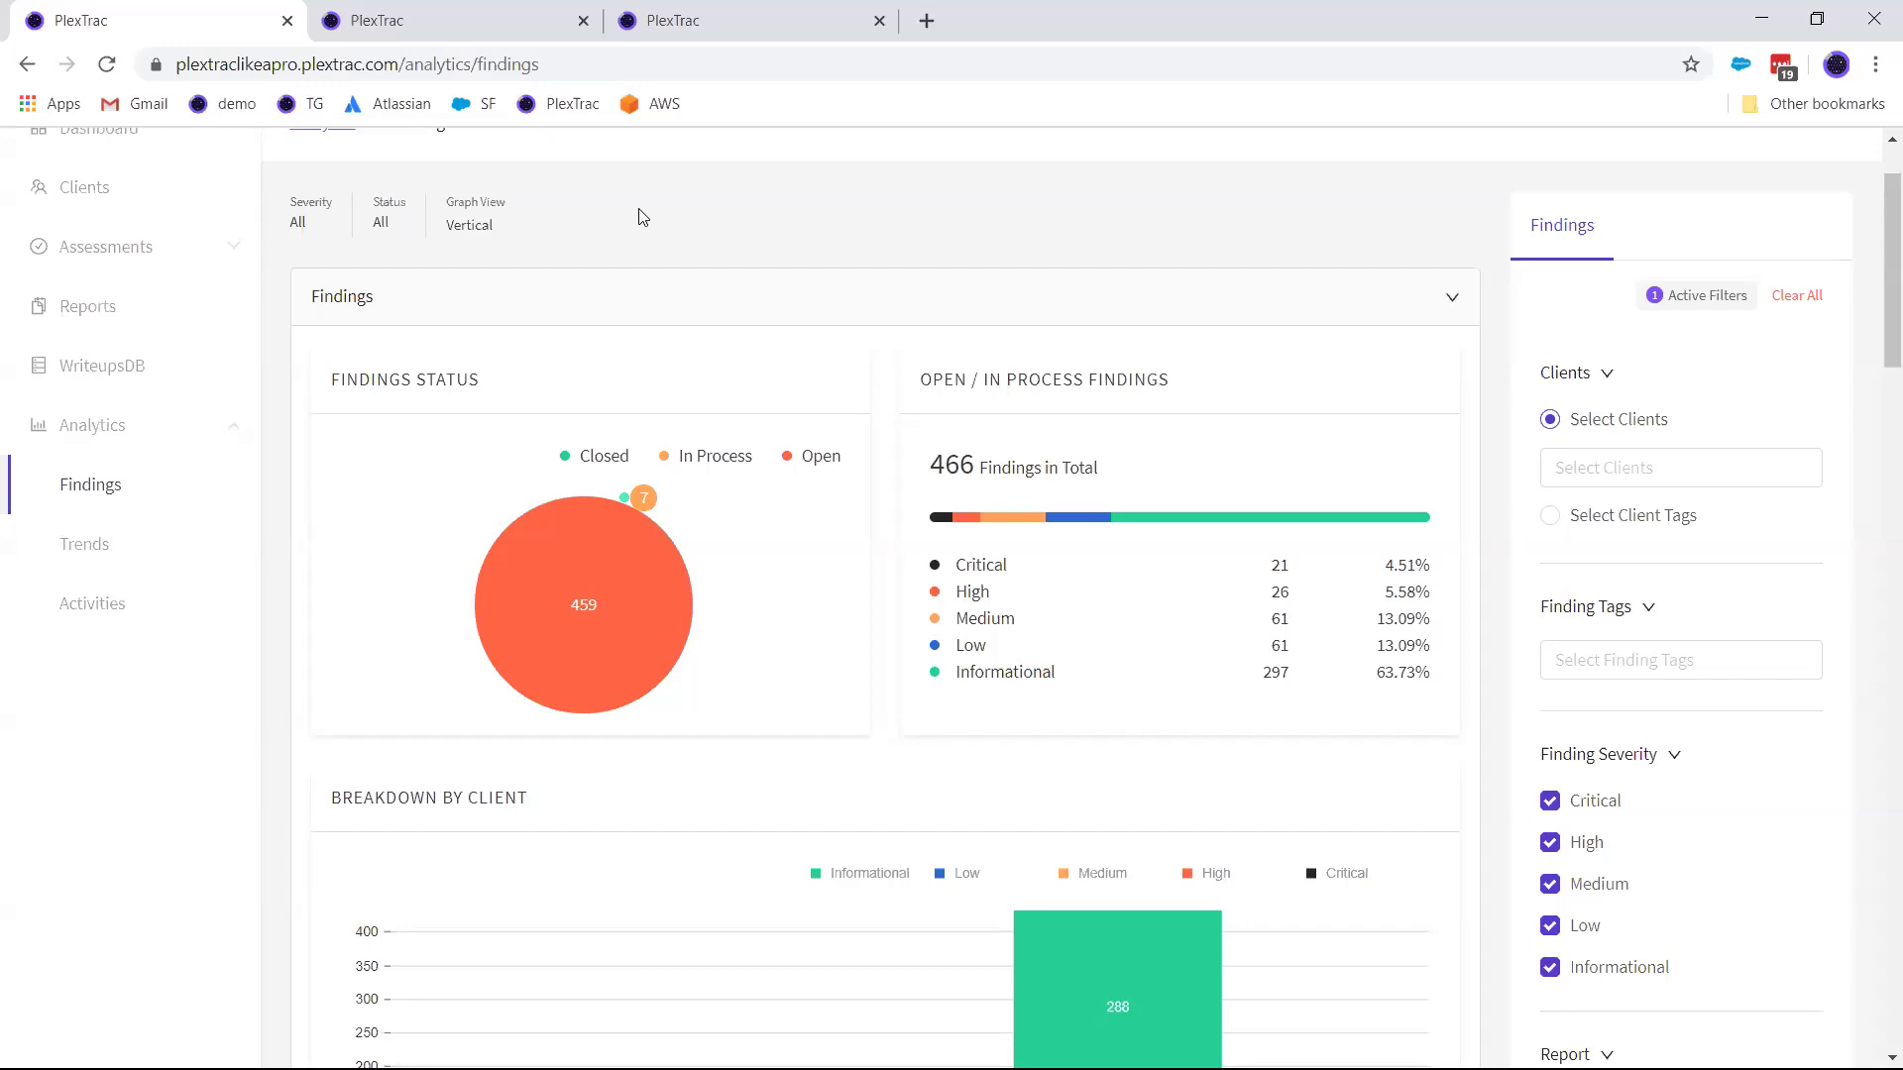
click(514, 28)
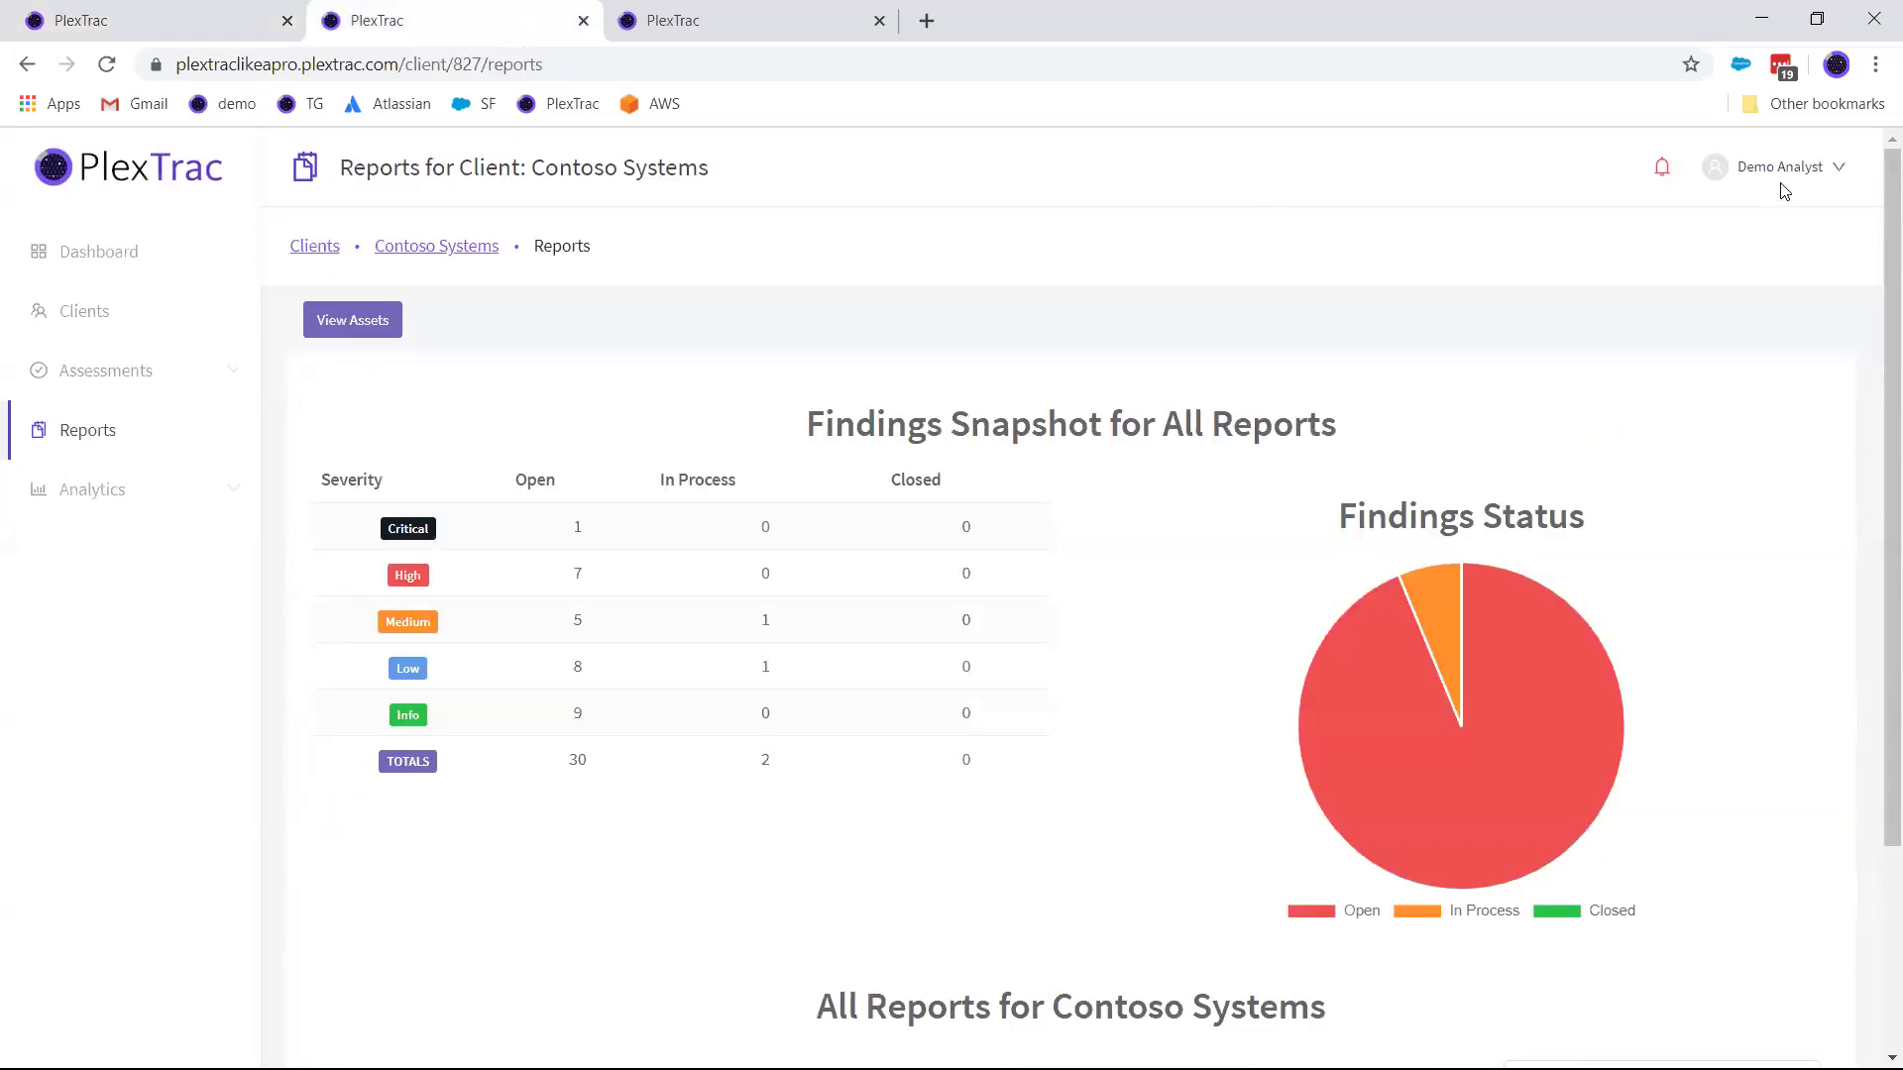
click(124, 502)
click(100, 562)
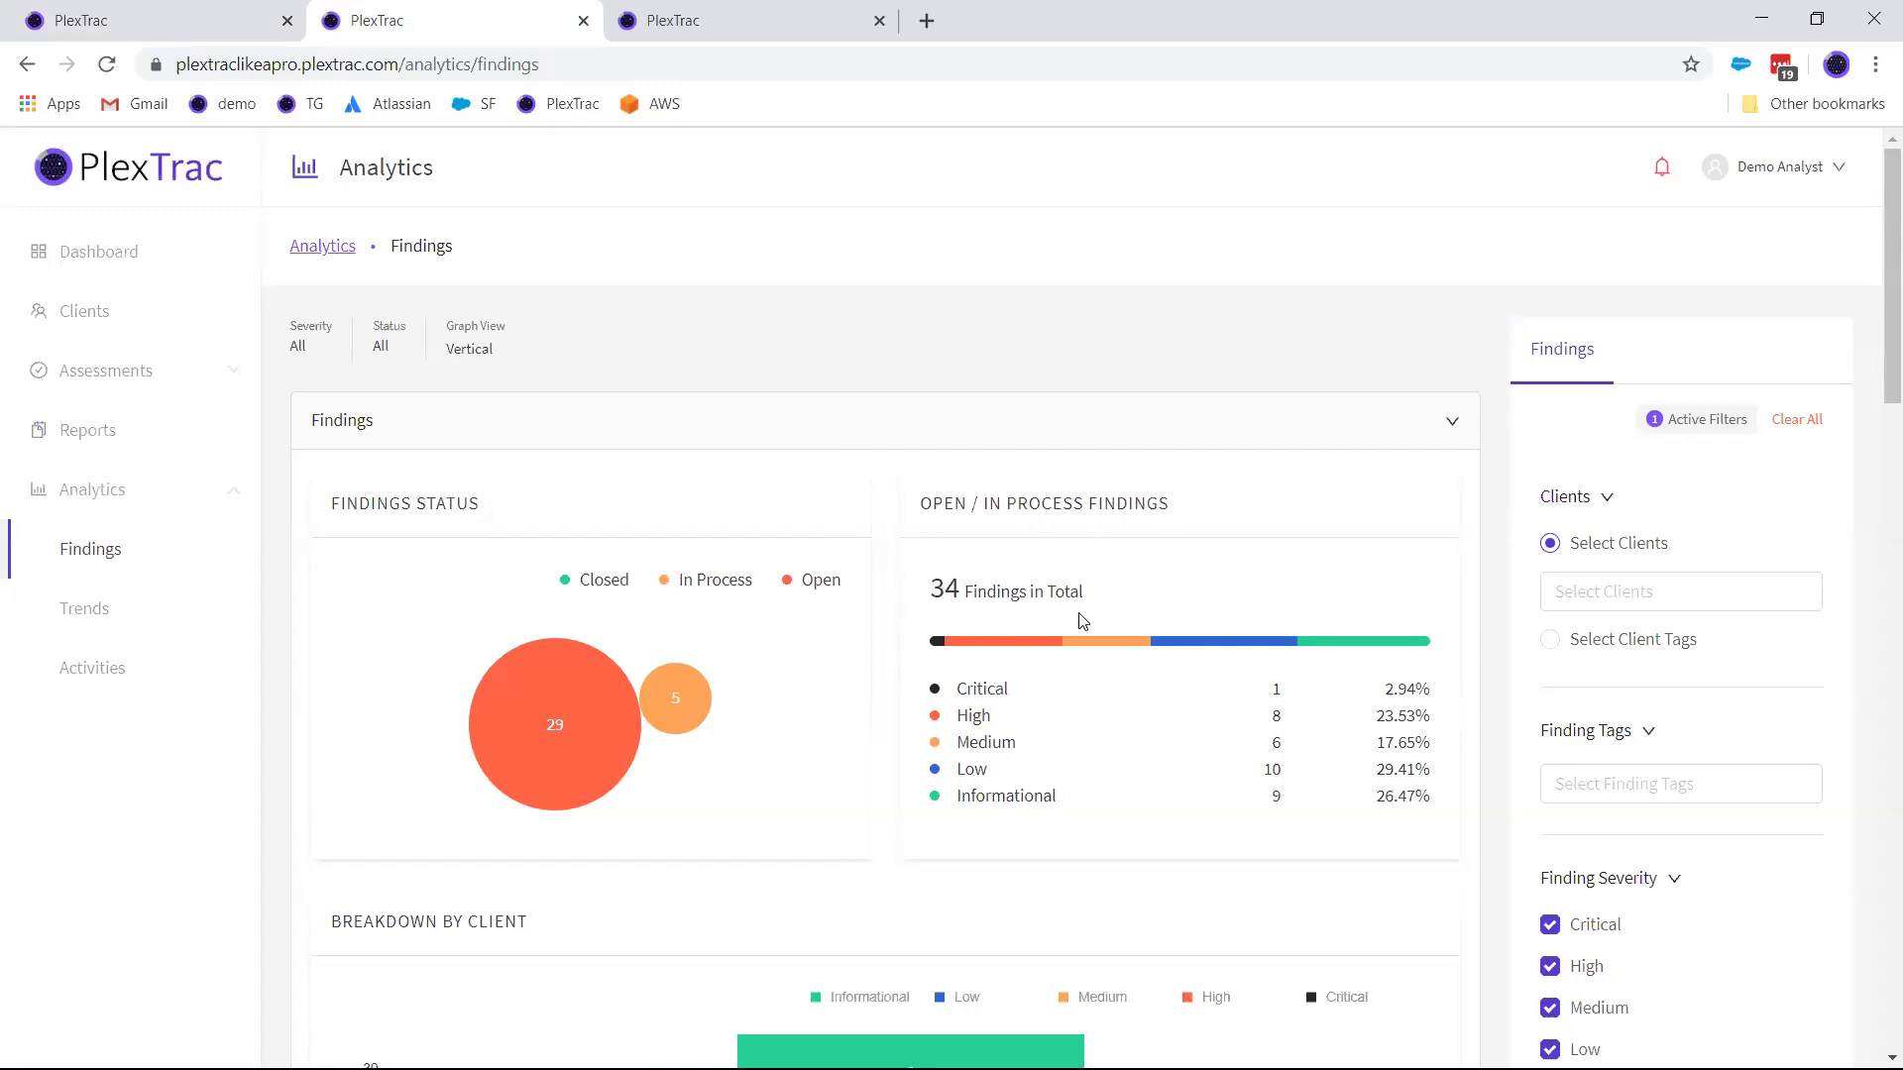
click(1571, 588)
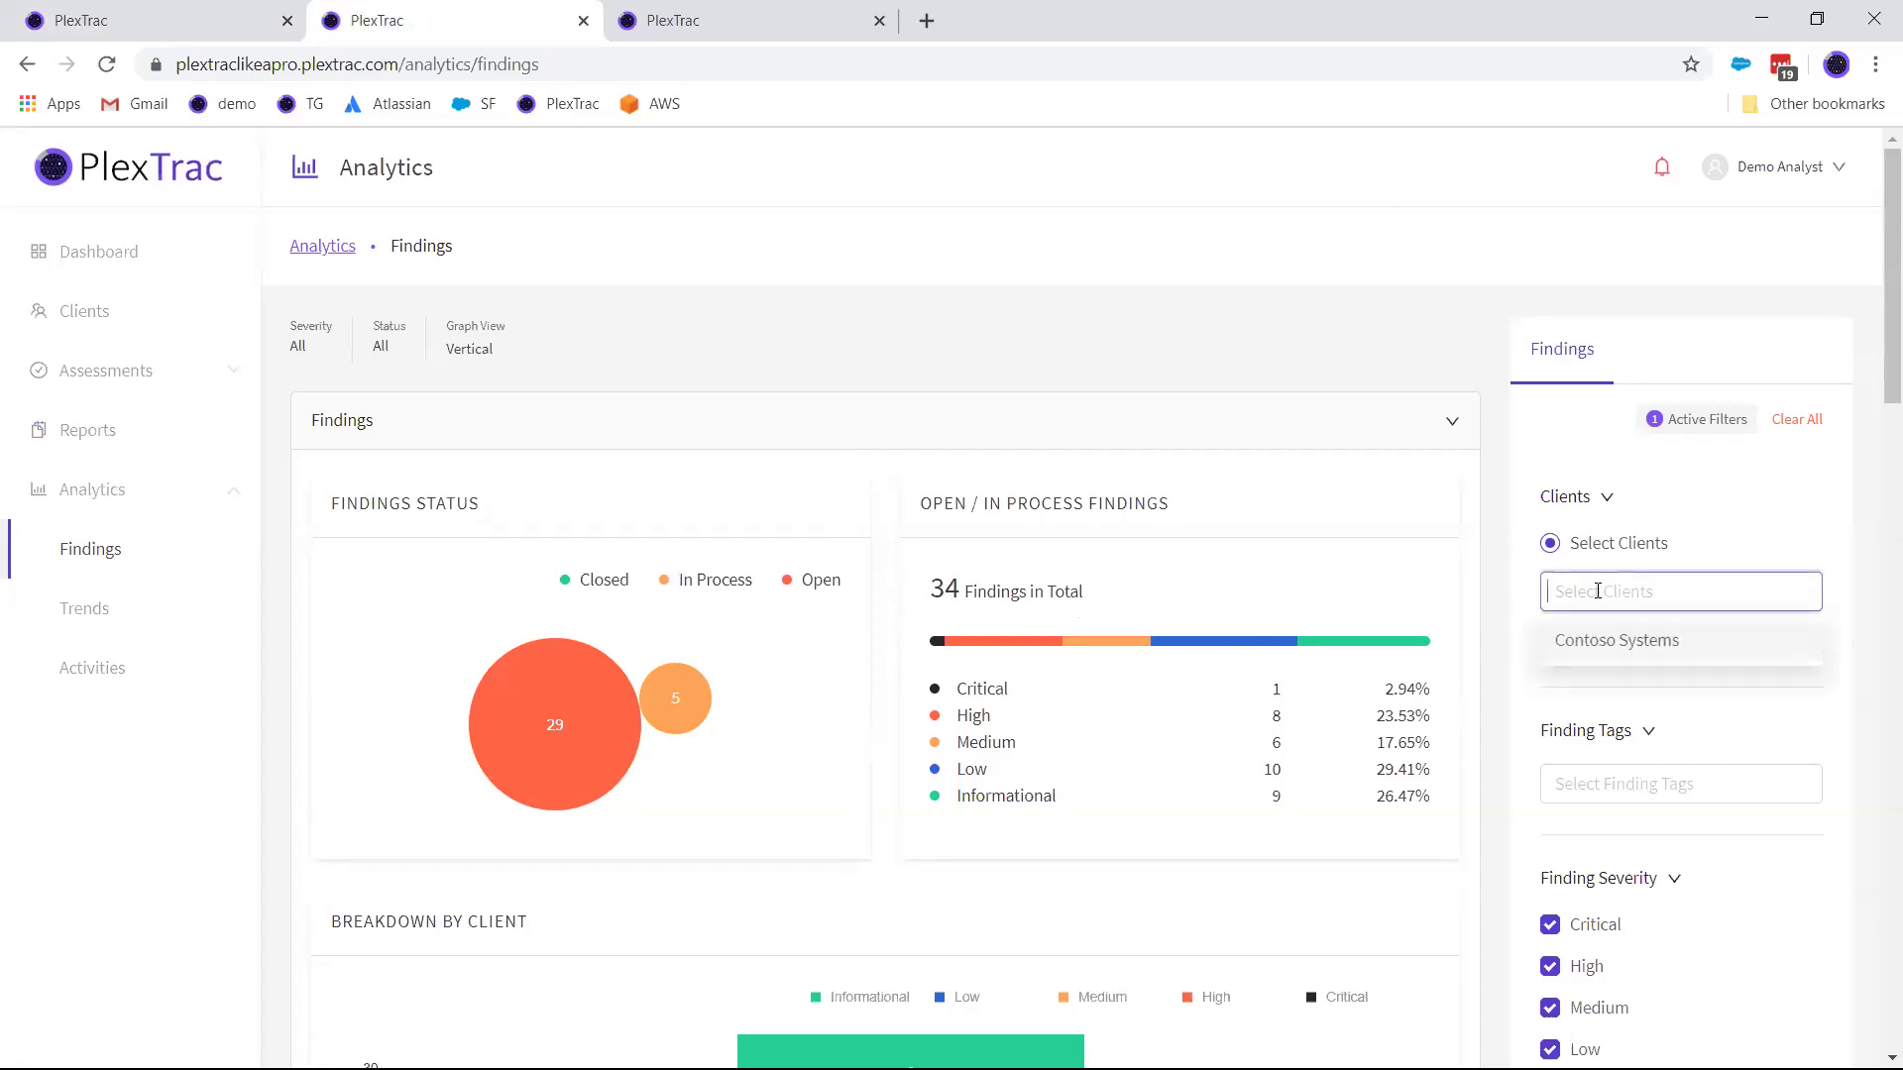
Filter the second tab to Contoso Systems, then apply and remove that filter in the first tab
click(1575, 641)
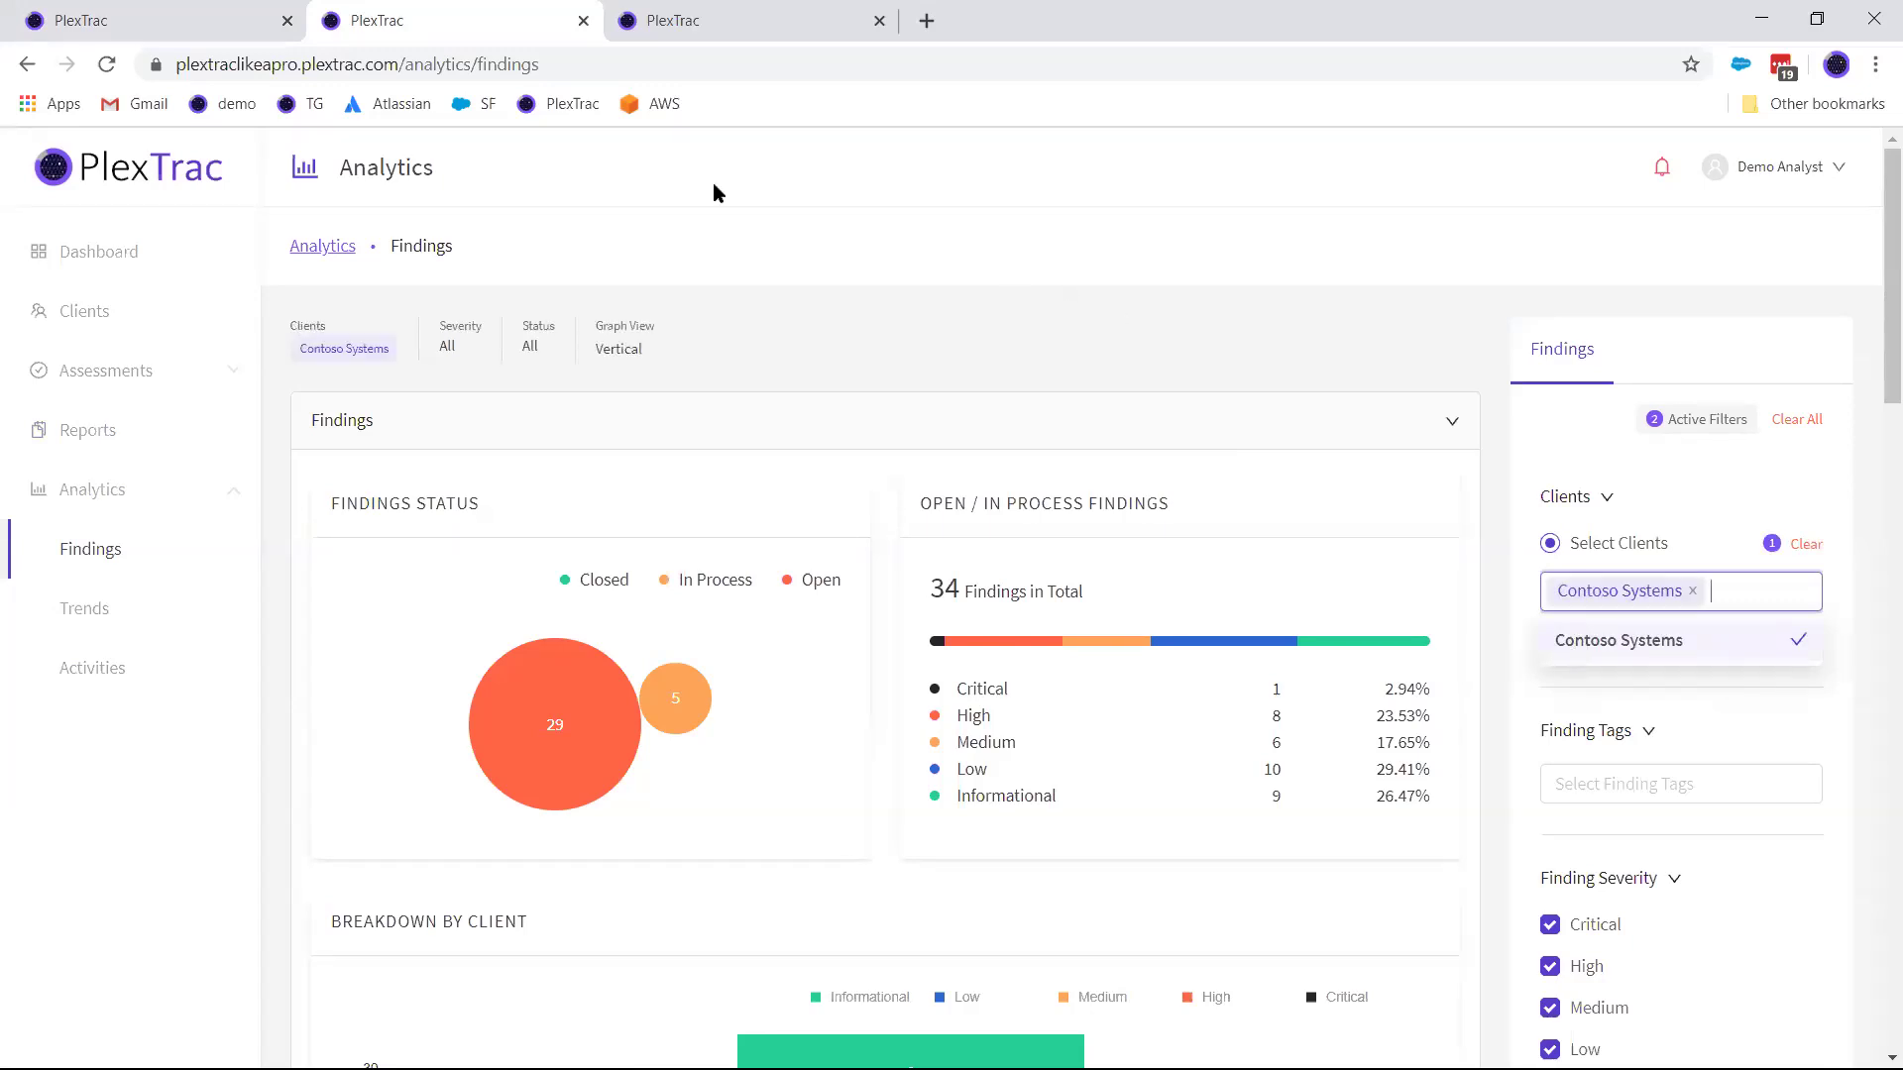
click(239, 40)
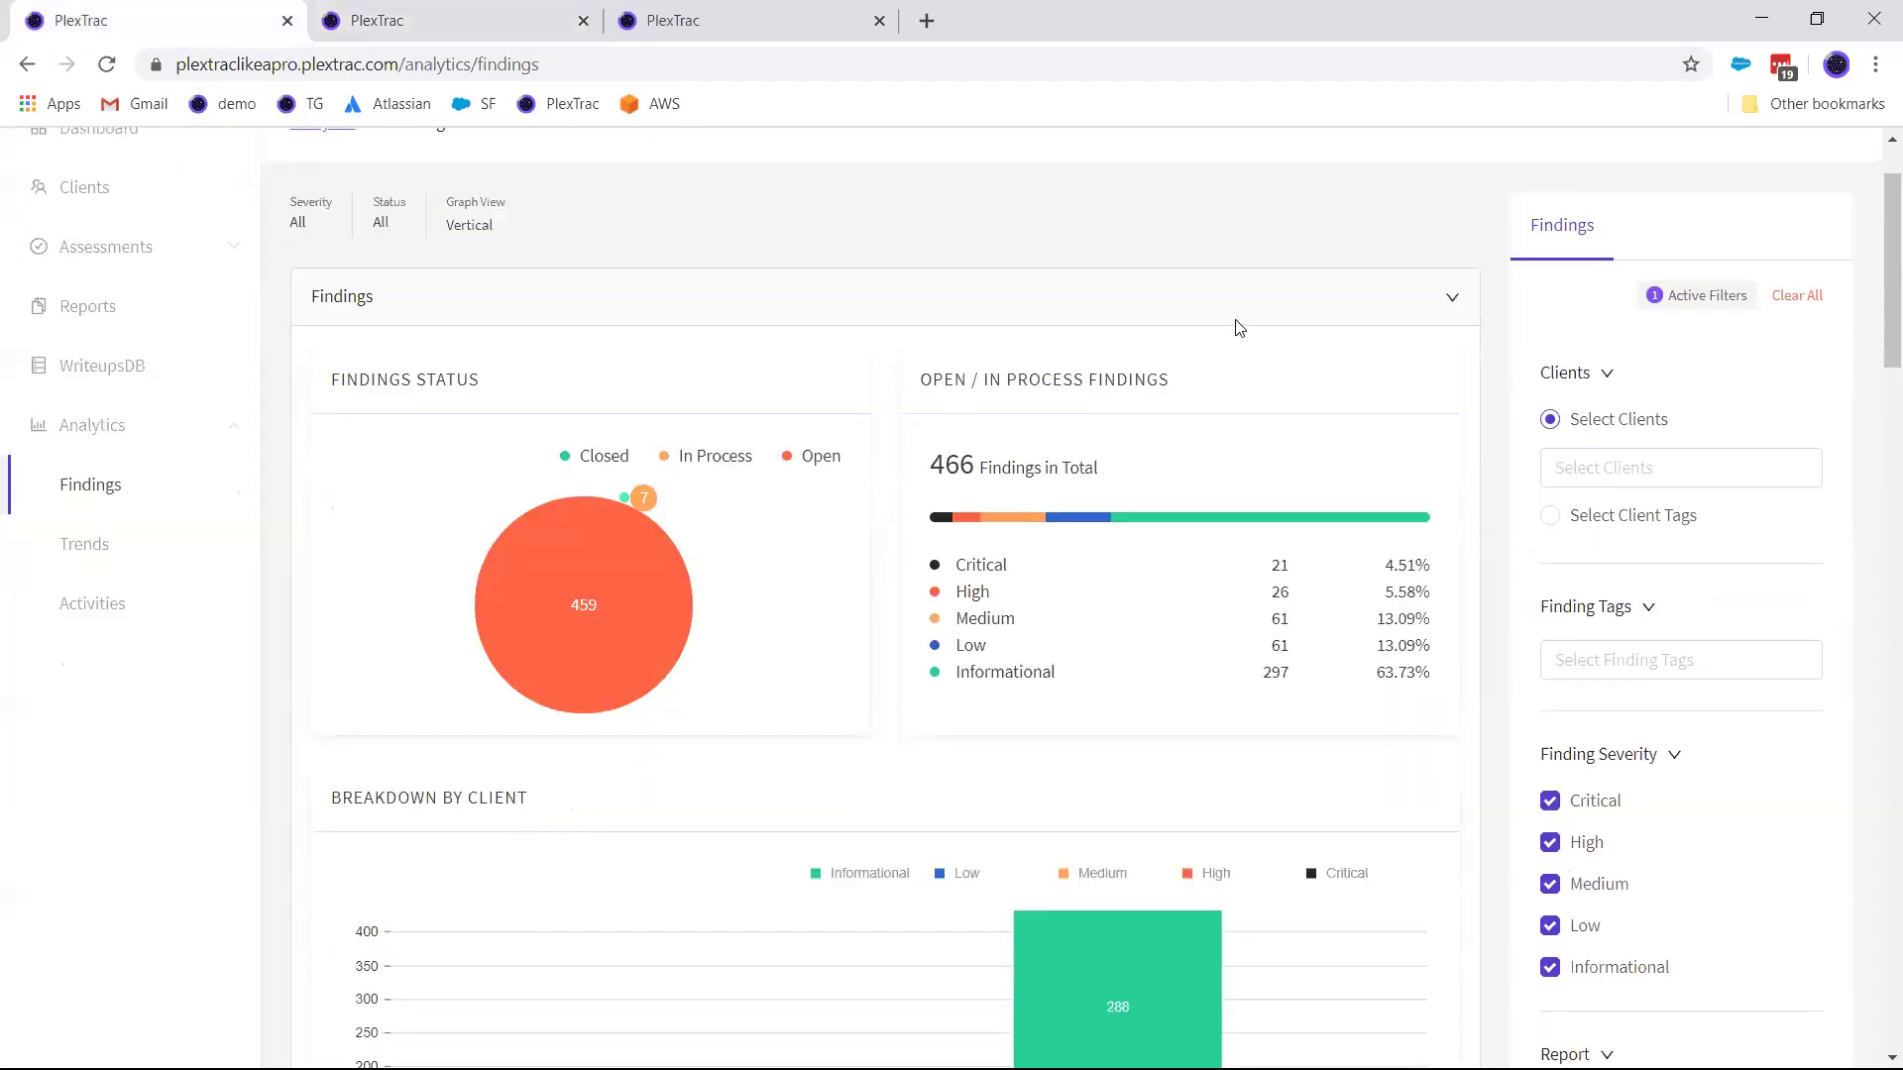
click(1592, 468)
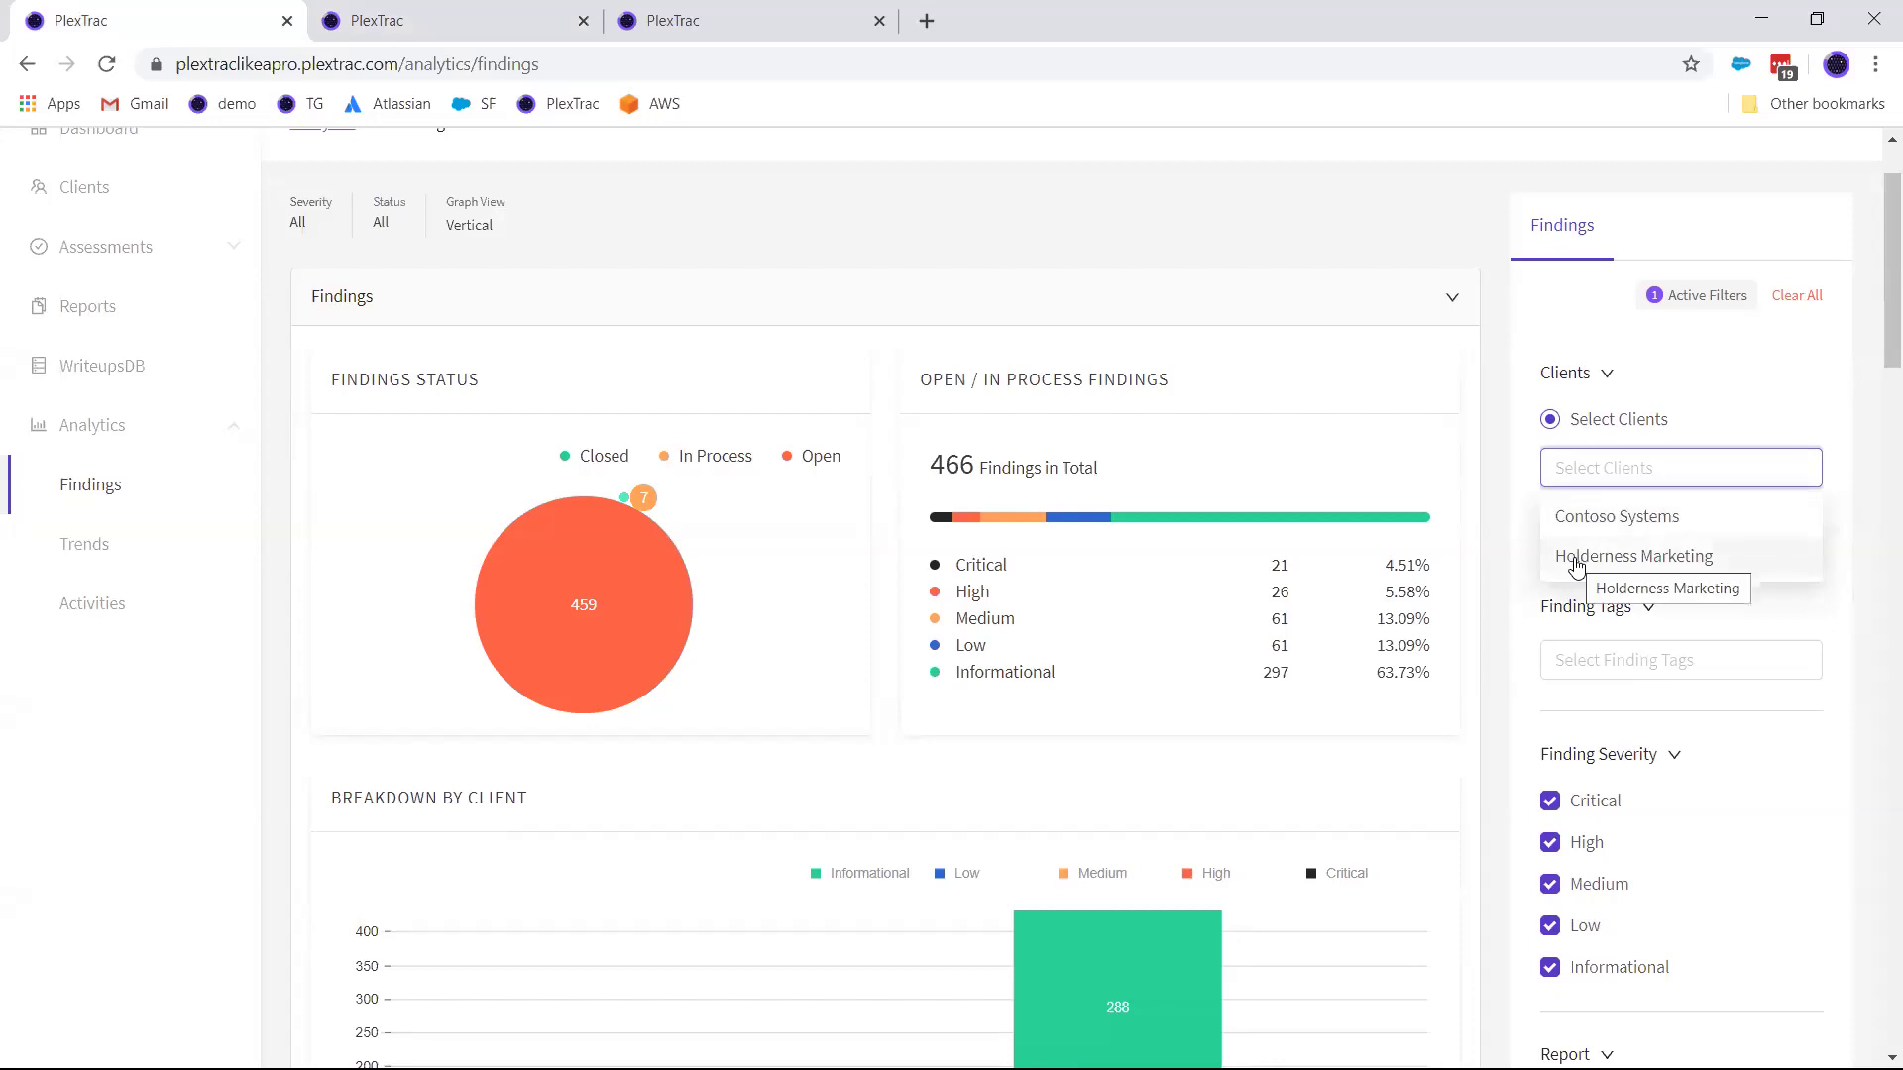
click(1579, 525)
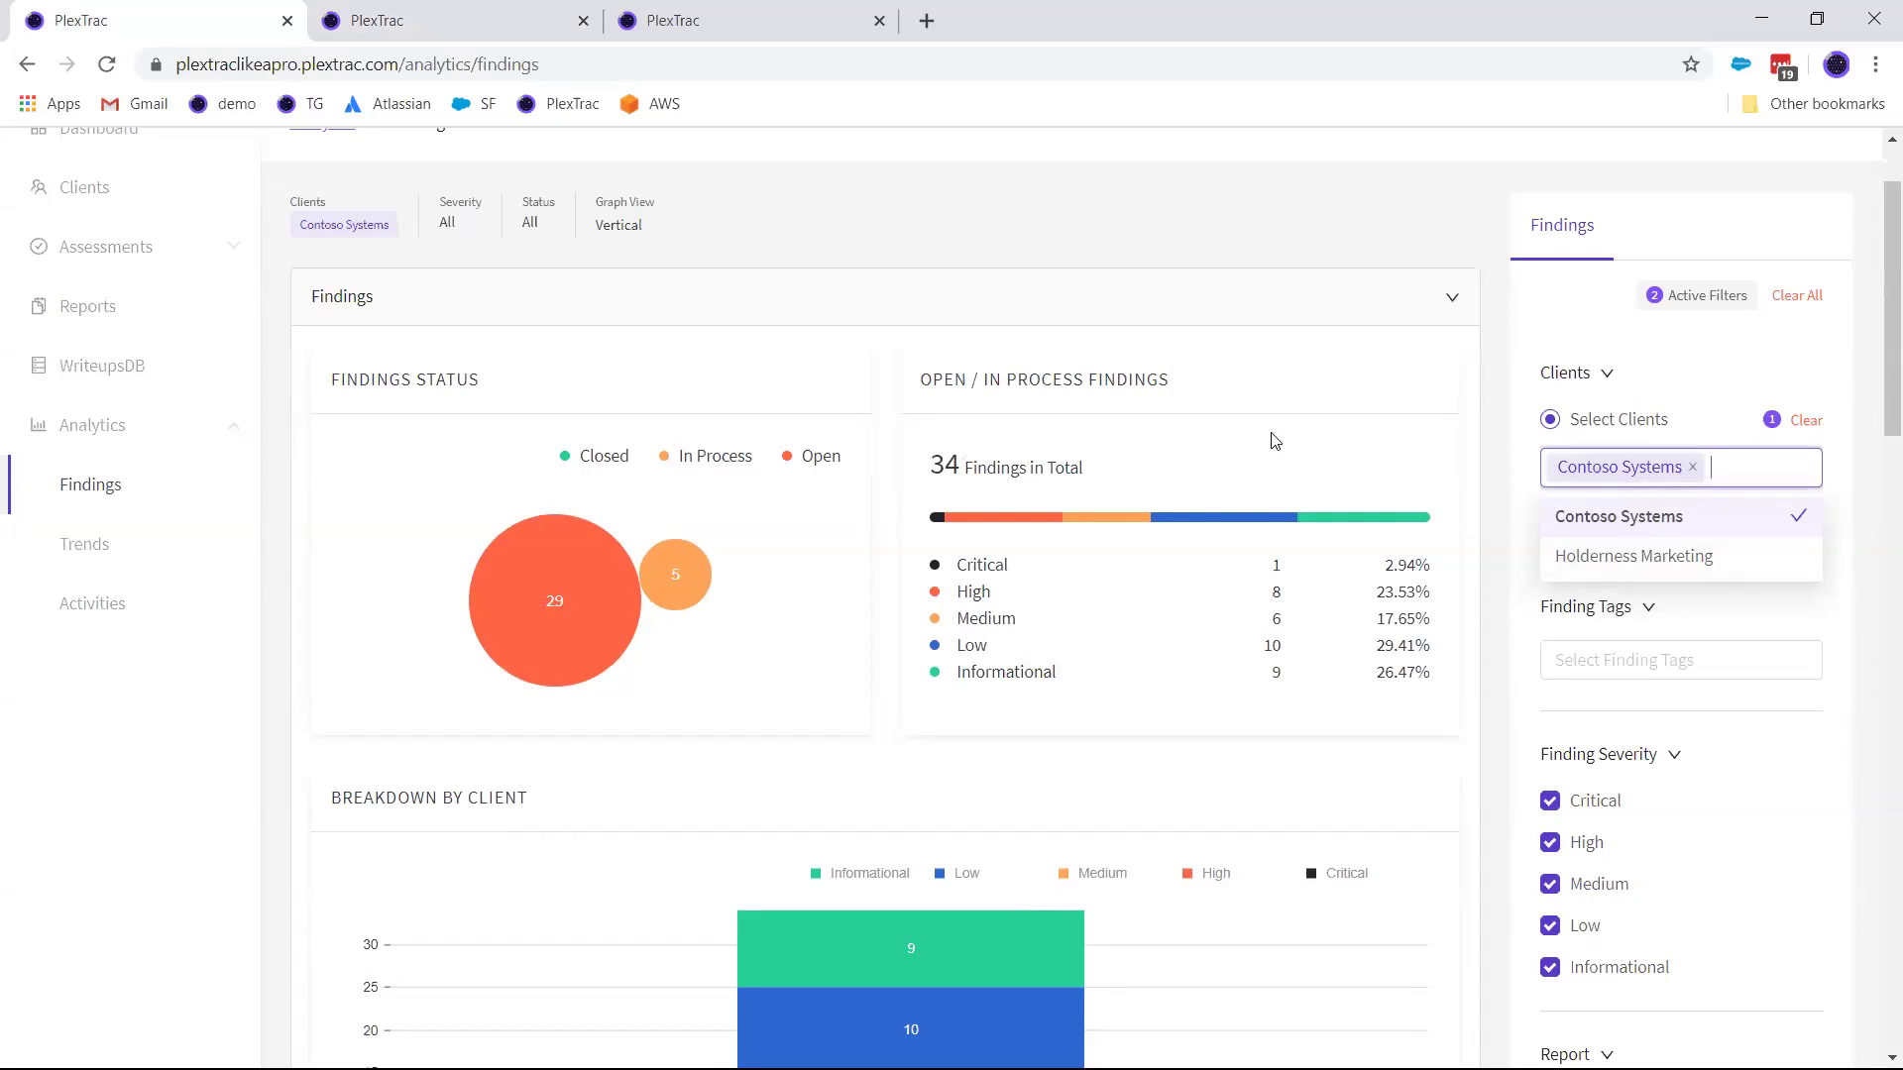
click(1693, 470)
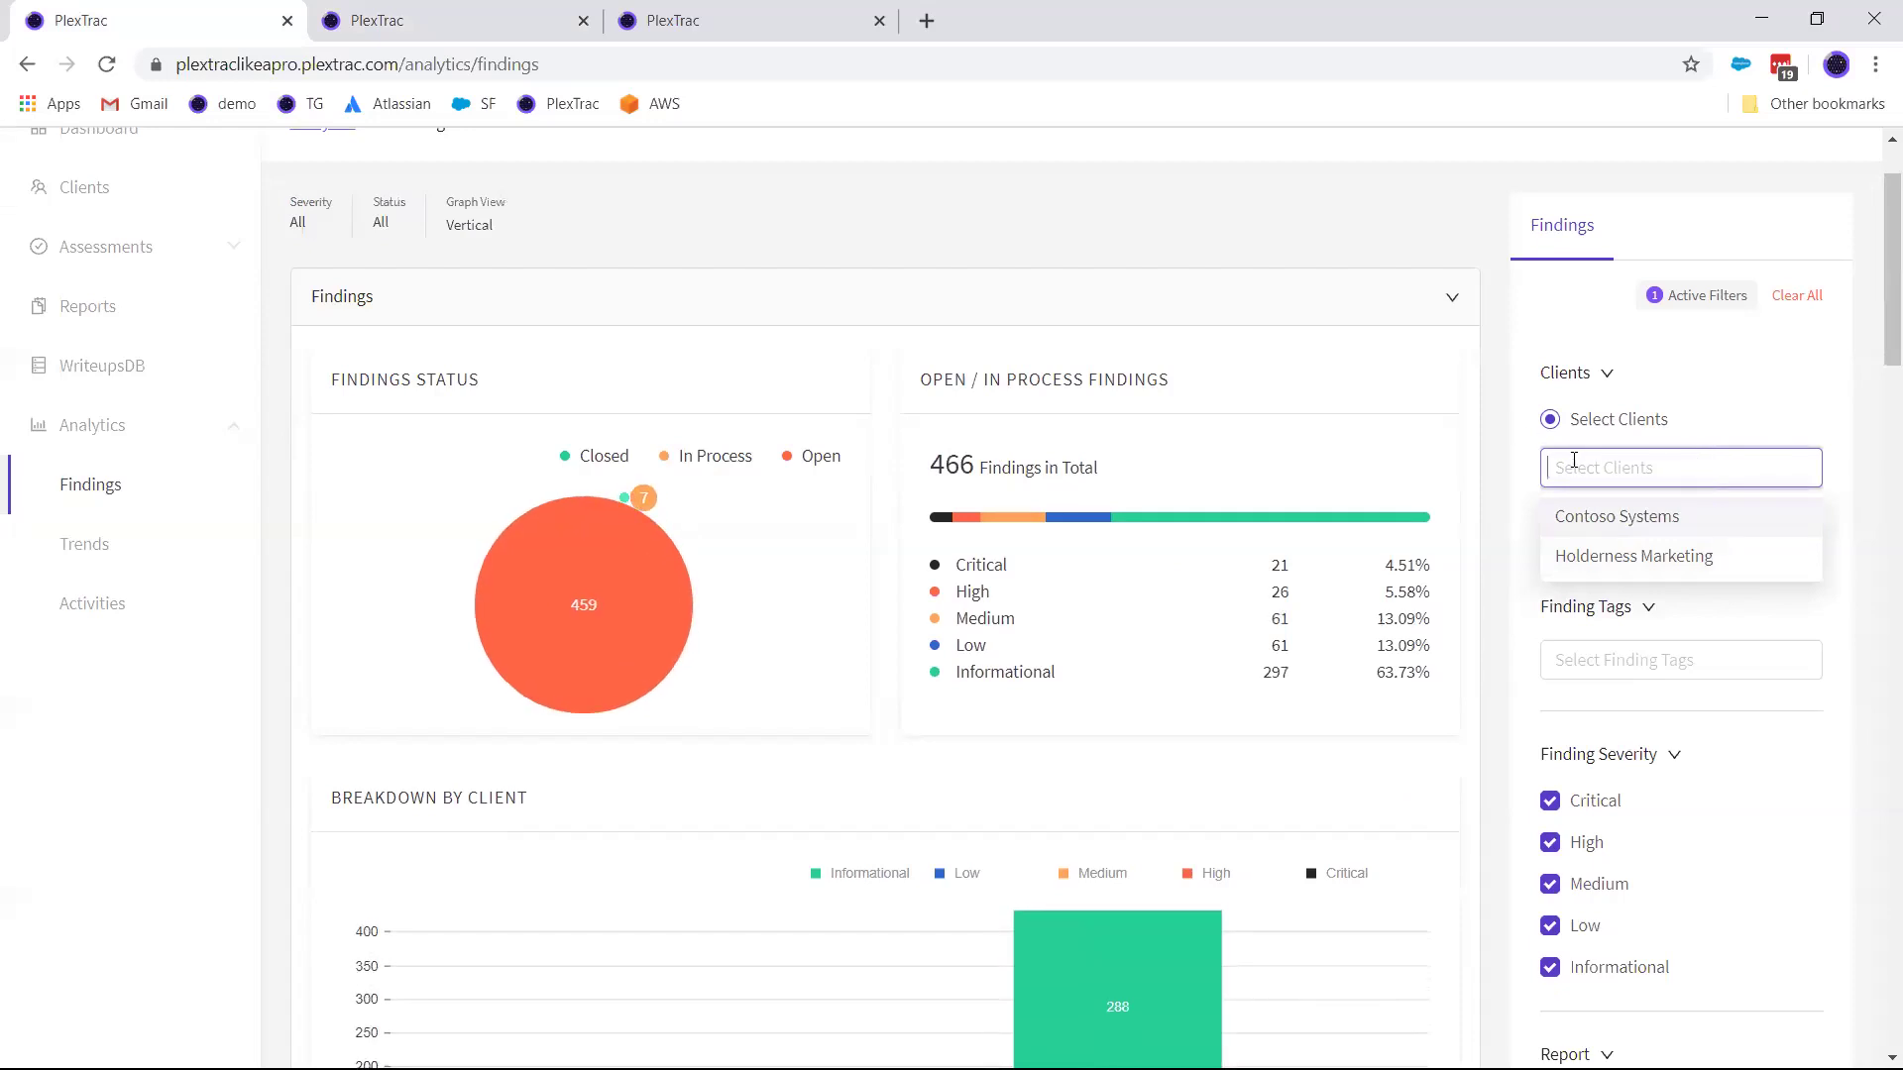
click(1516, 643)
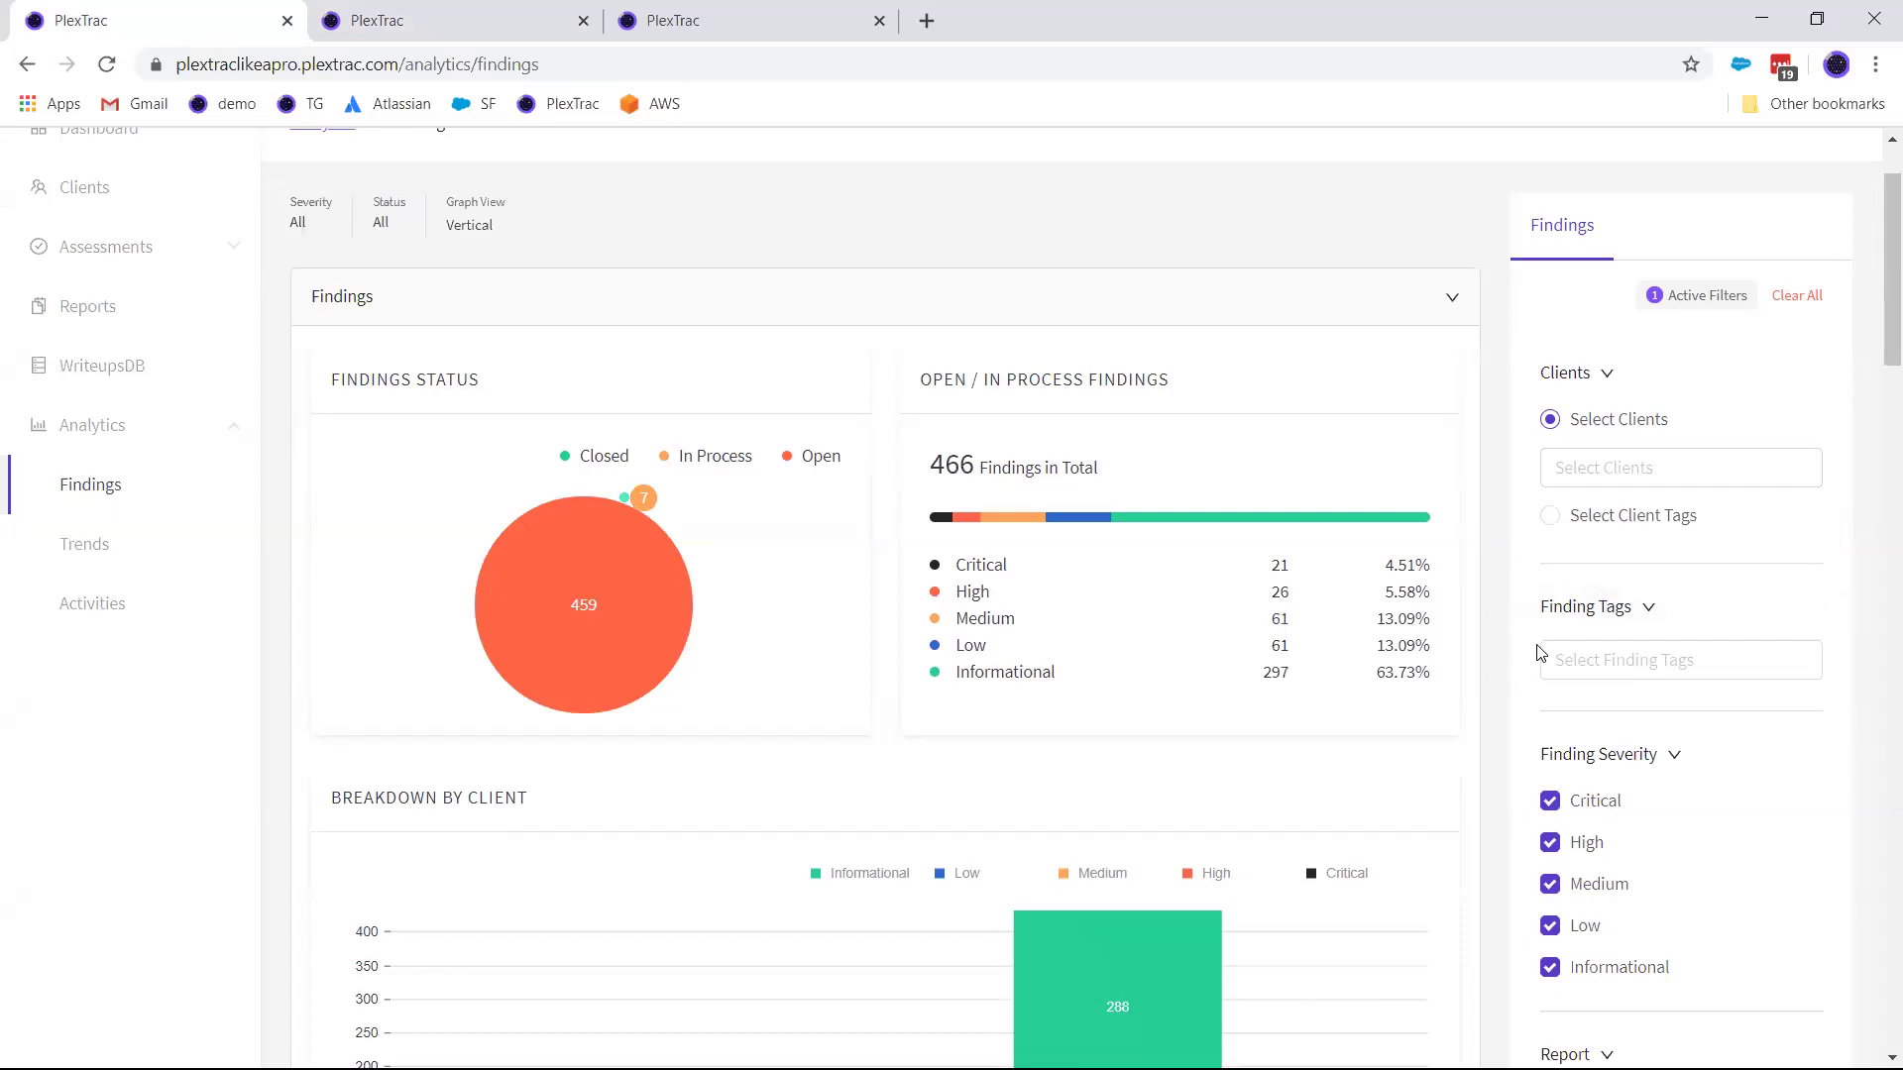
click(1588, 654)
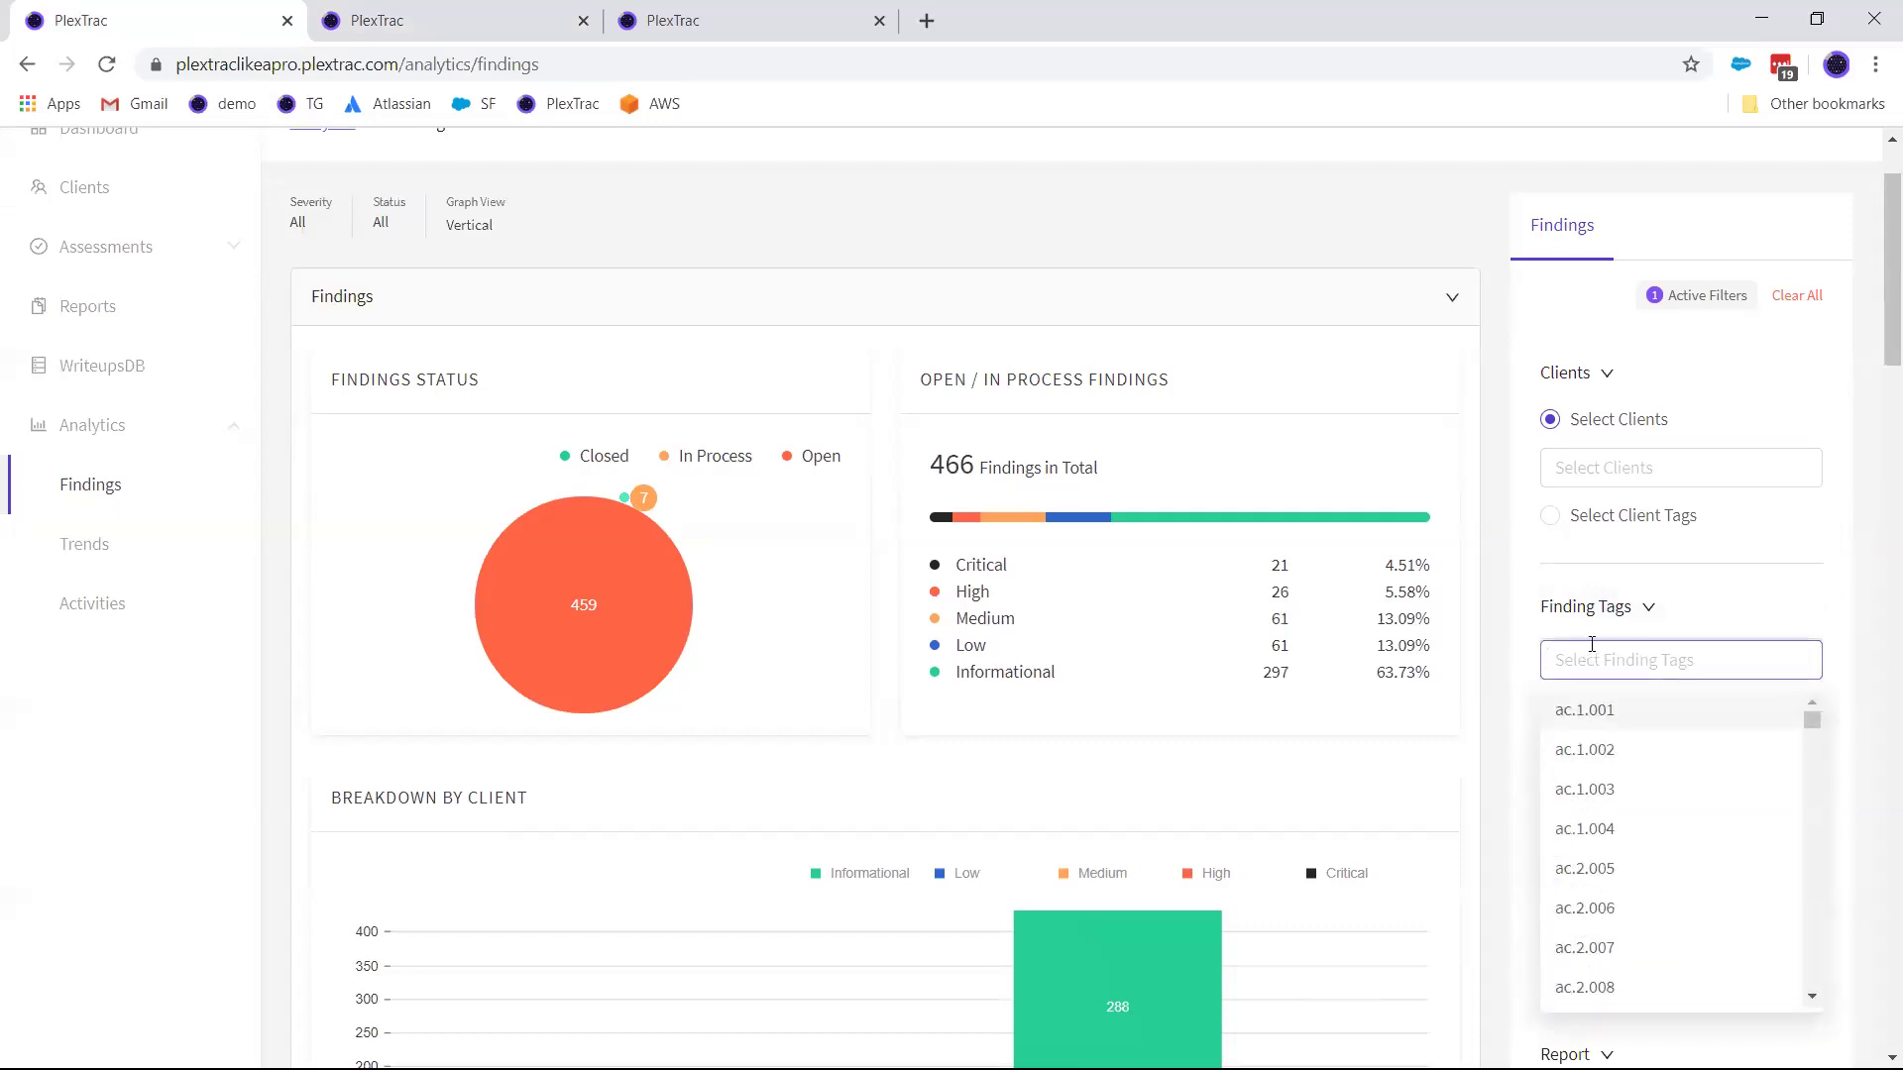
text(encla)
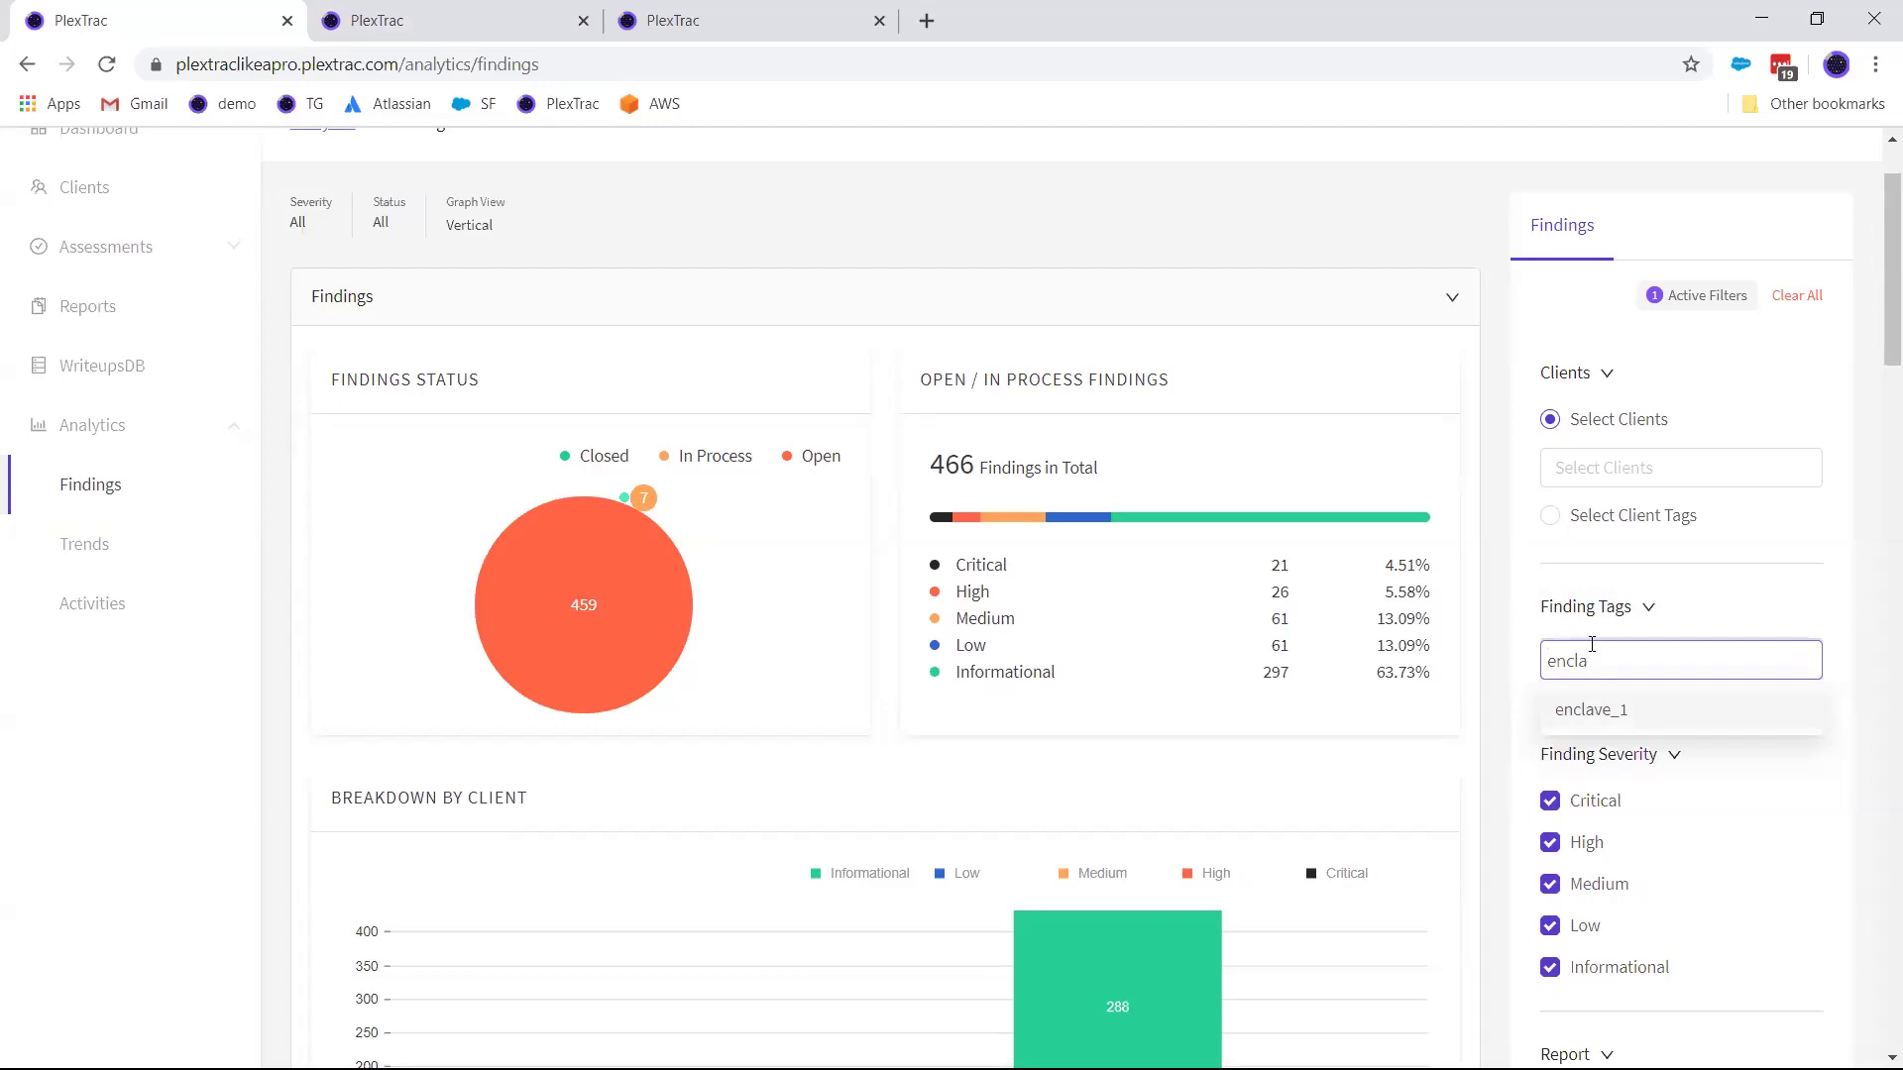
click(1590, 709)
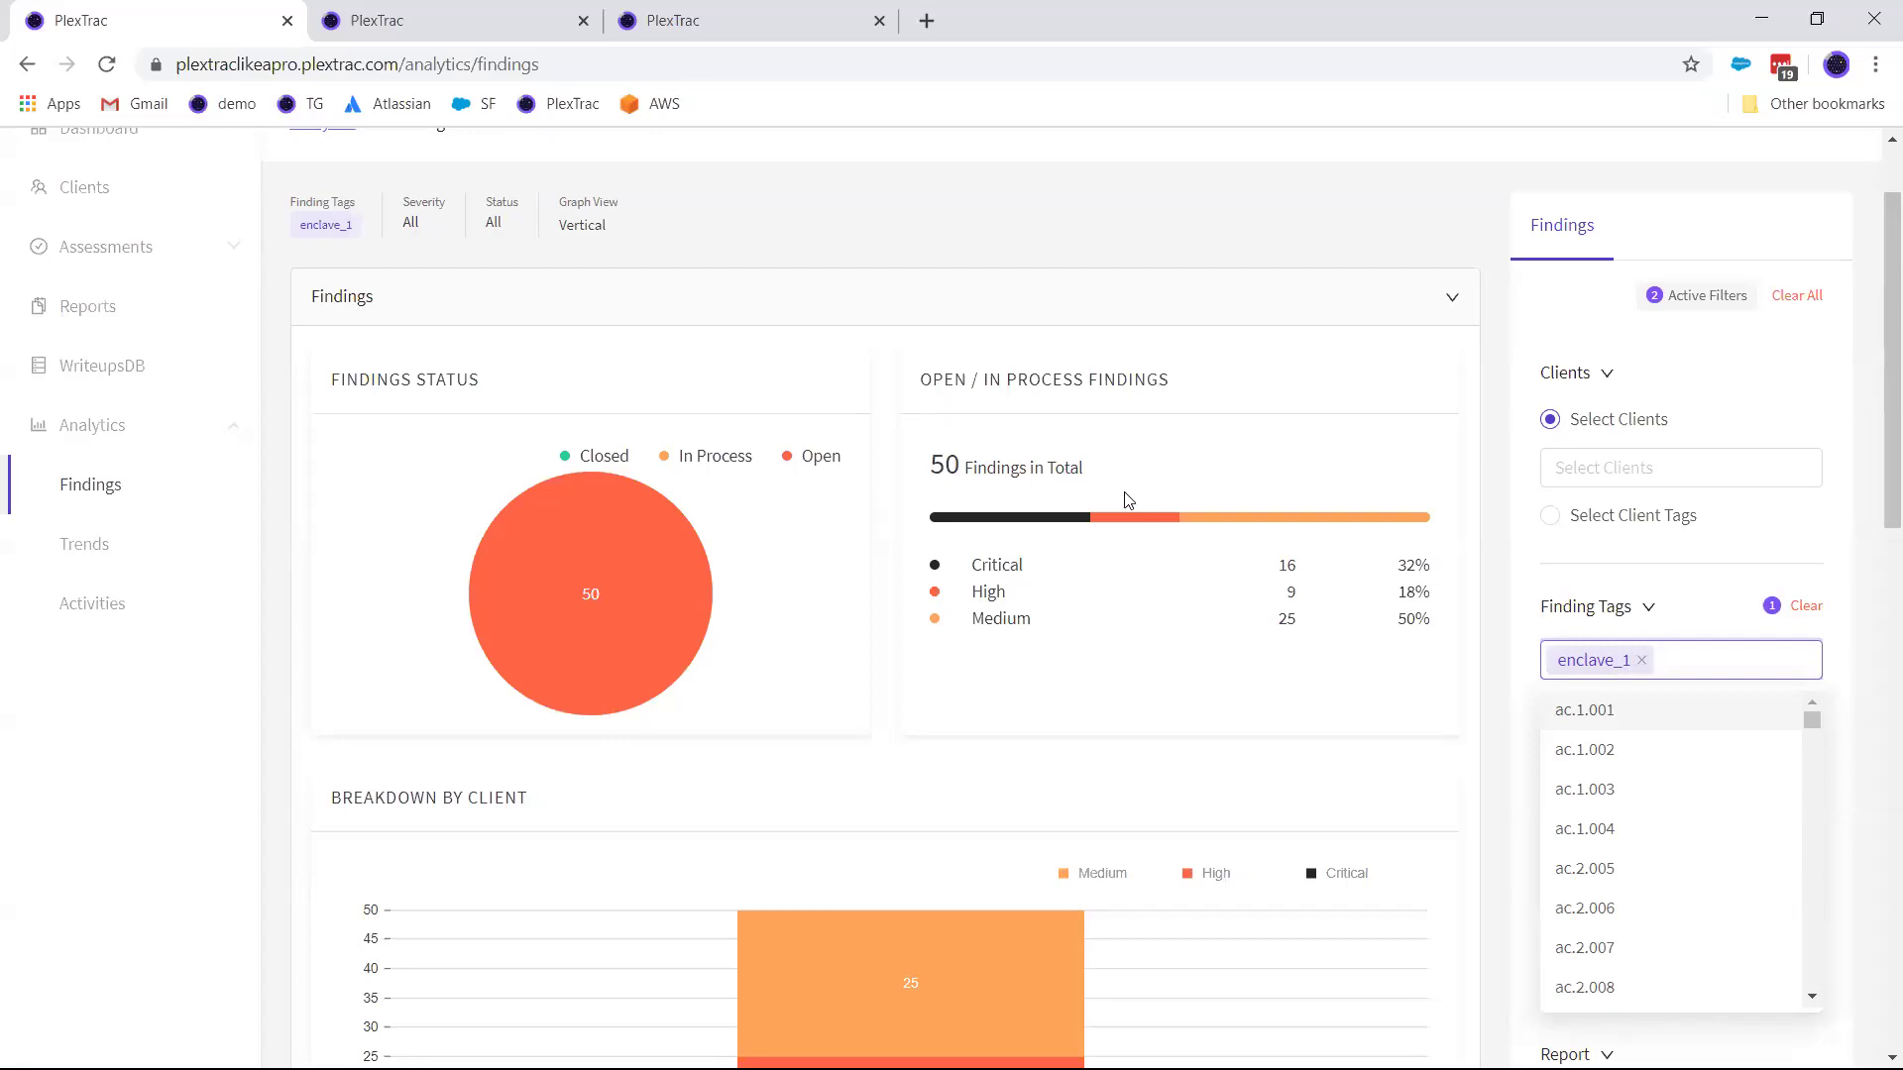
click(1677, 657)
click(1676, 659)
click(1621, 828)
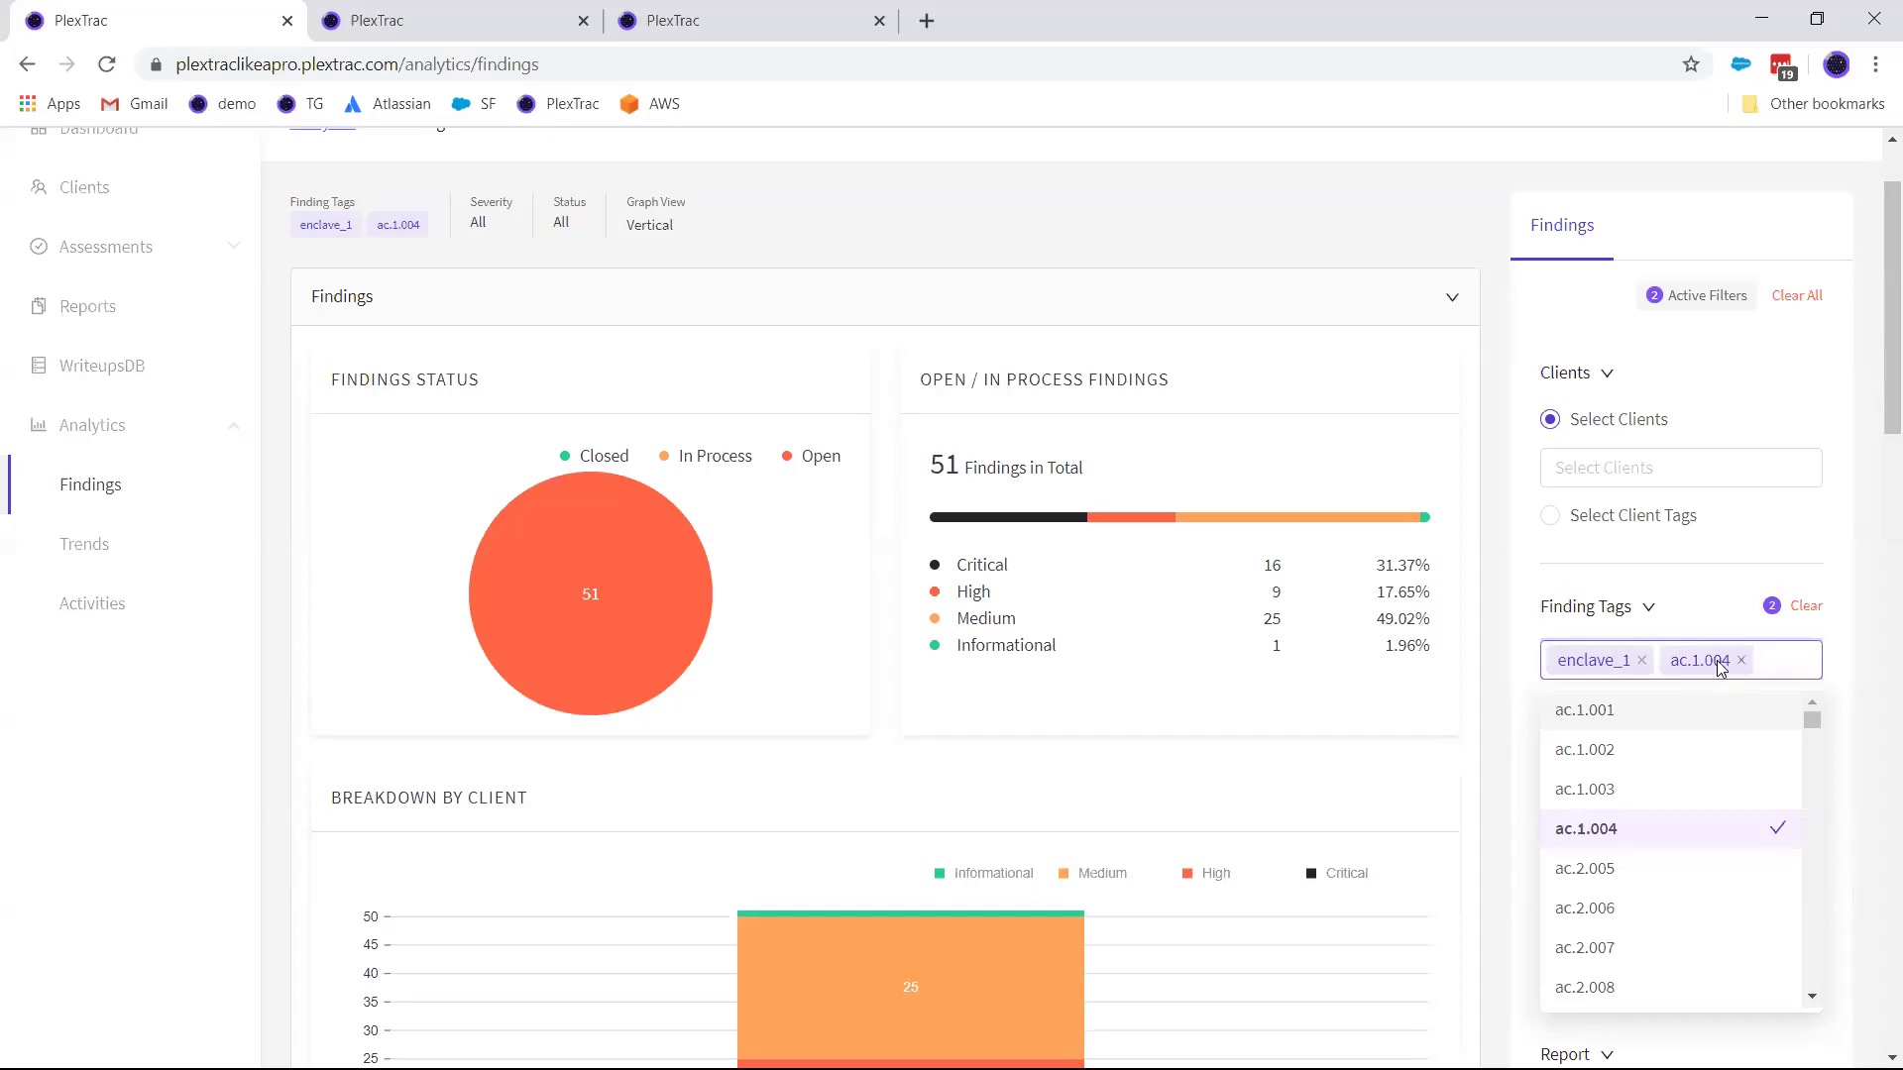
click(1741, 661)
click(1642, 660)
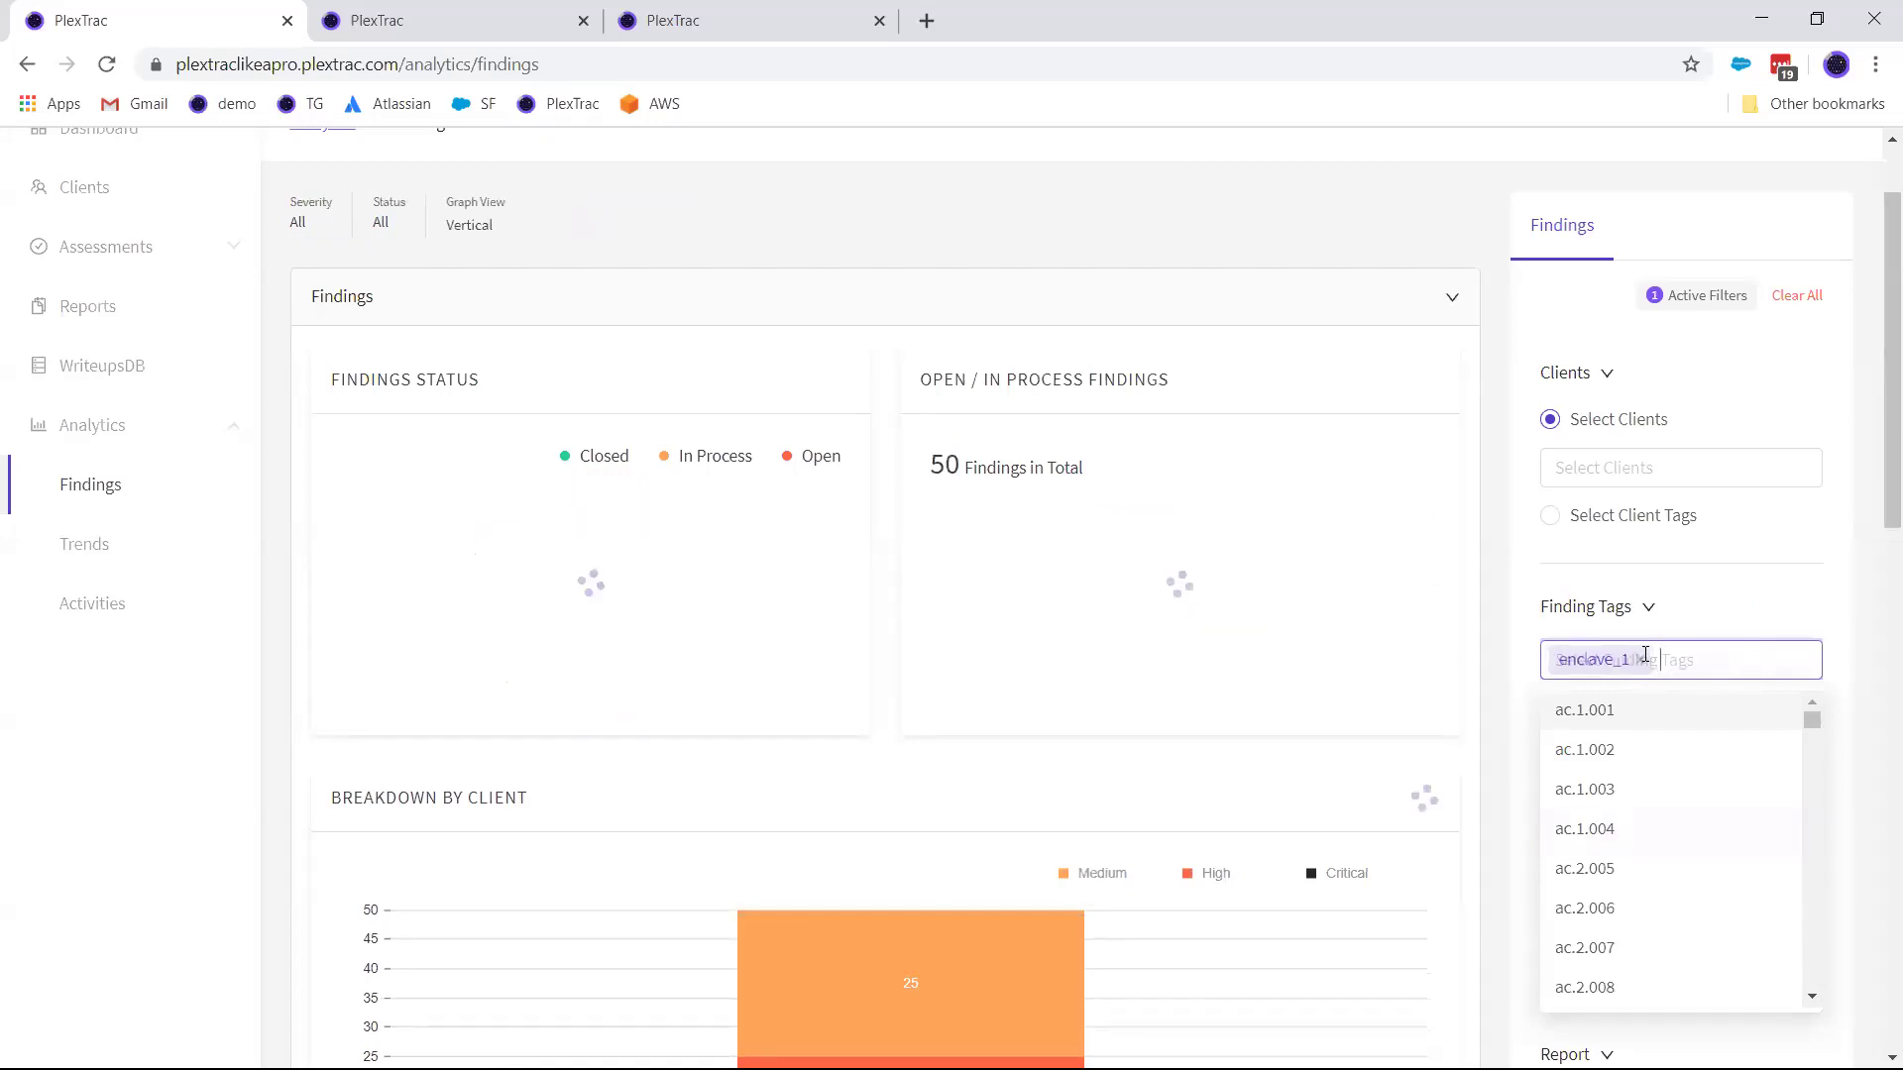
scroll(1591, 634, down, 1)
click(1511, 634)
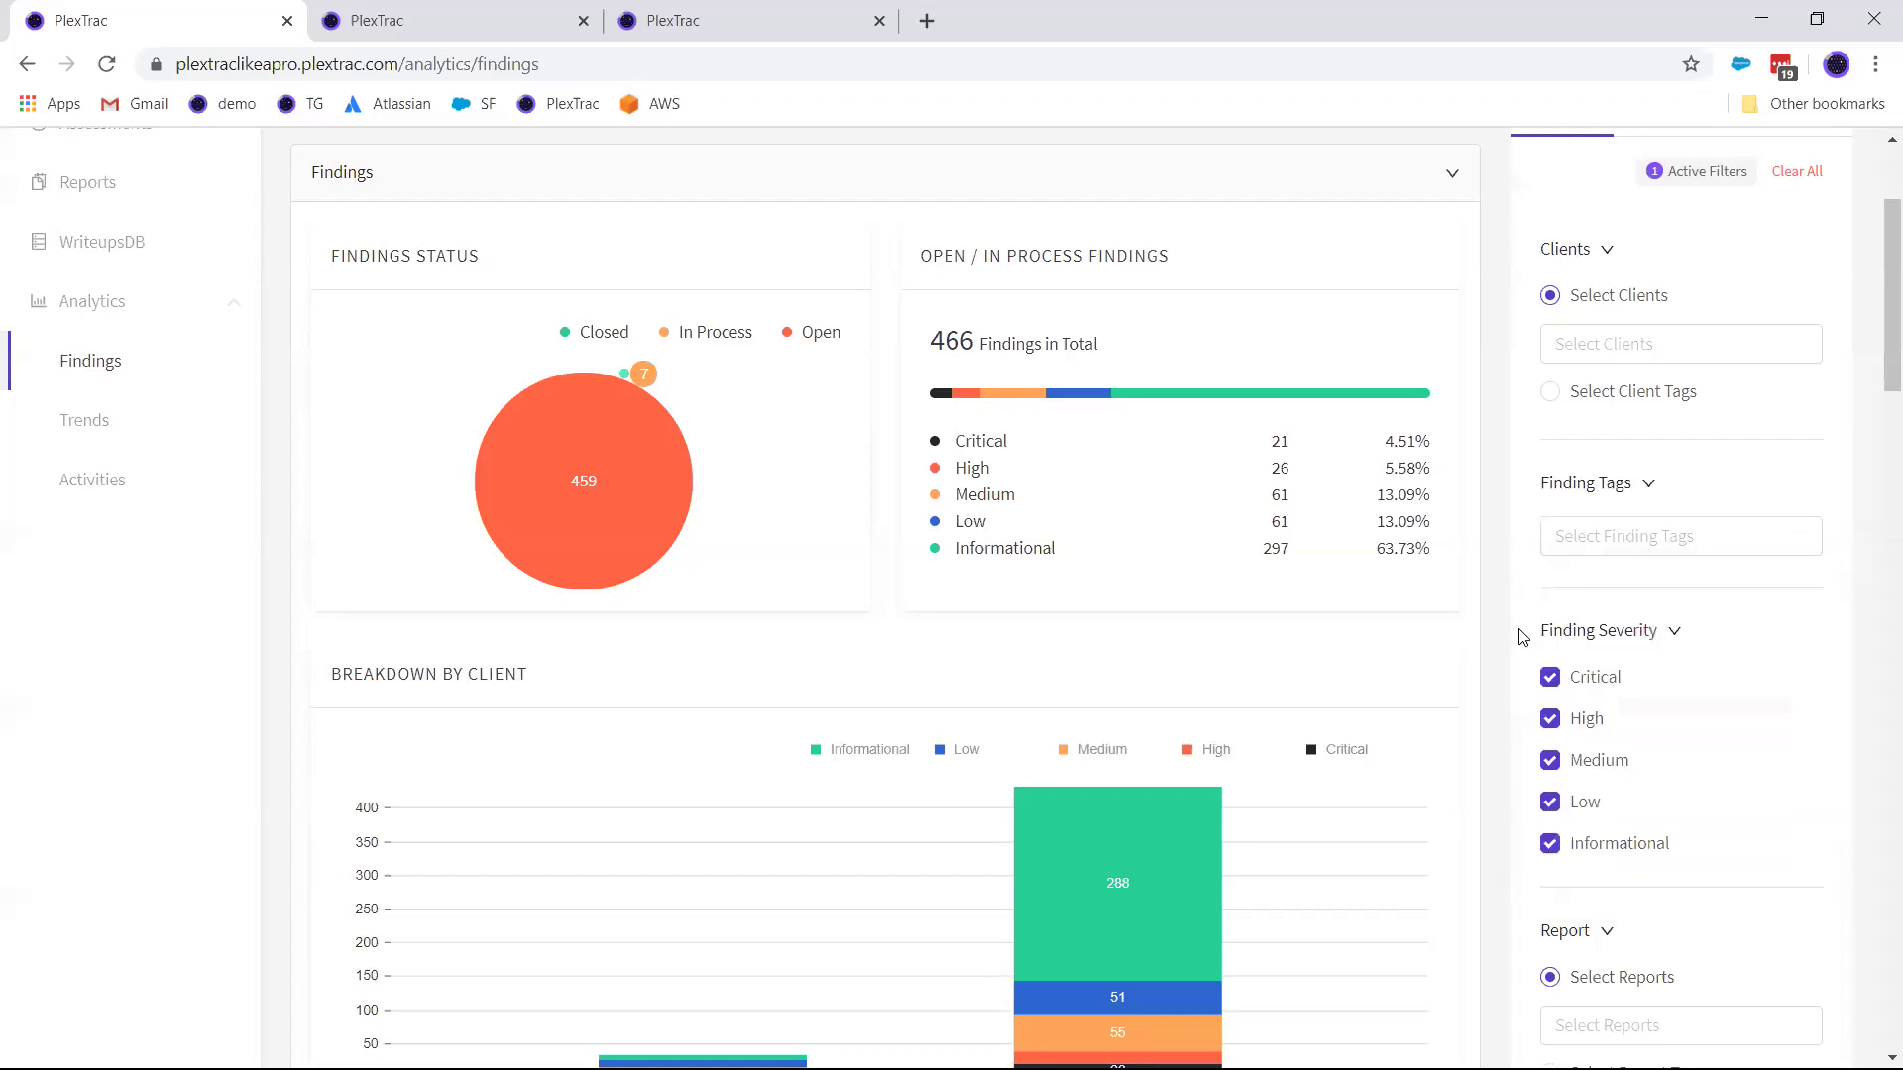
Uncheck Low and Informational severities, leaving 108 findings, and review the charts and Highest Risk table
scroll(1497, 607, down, 1)
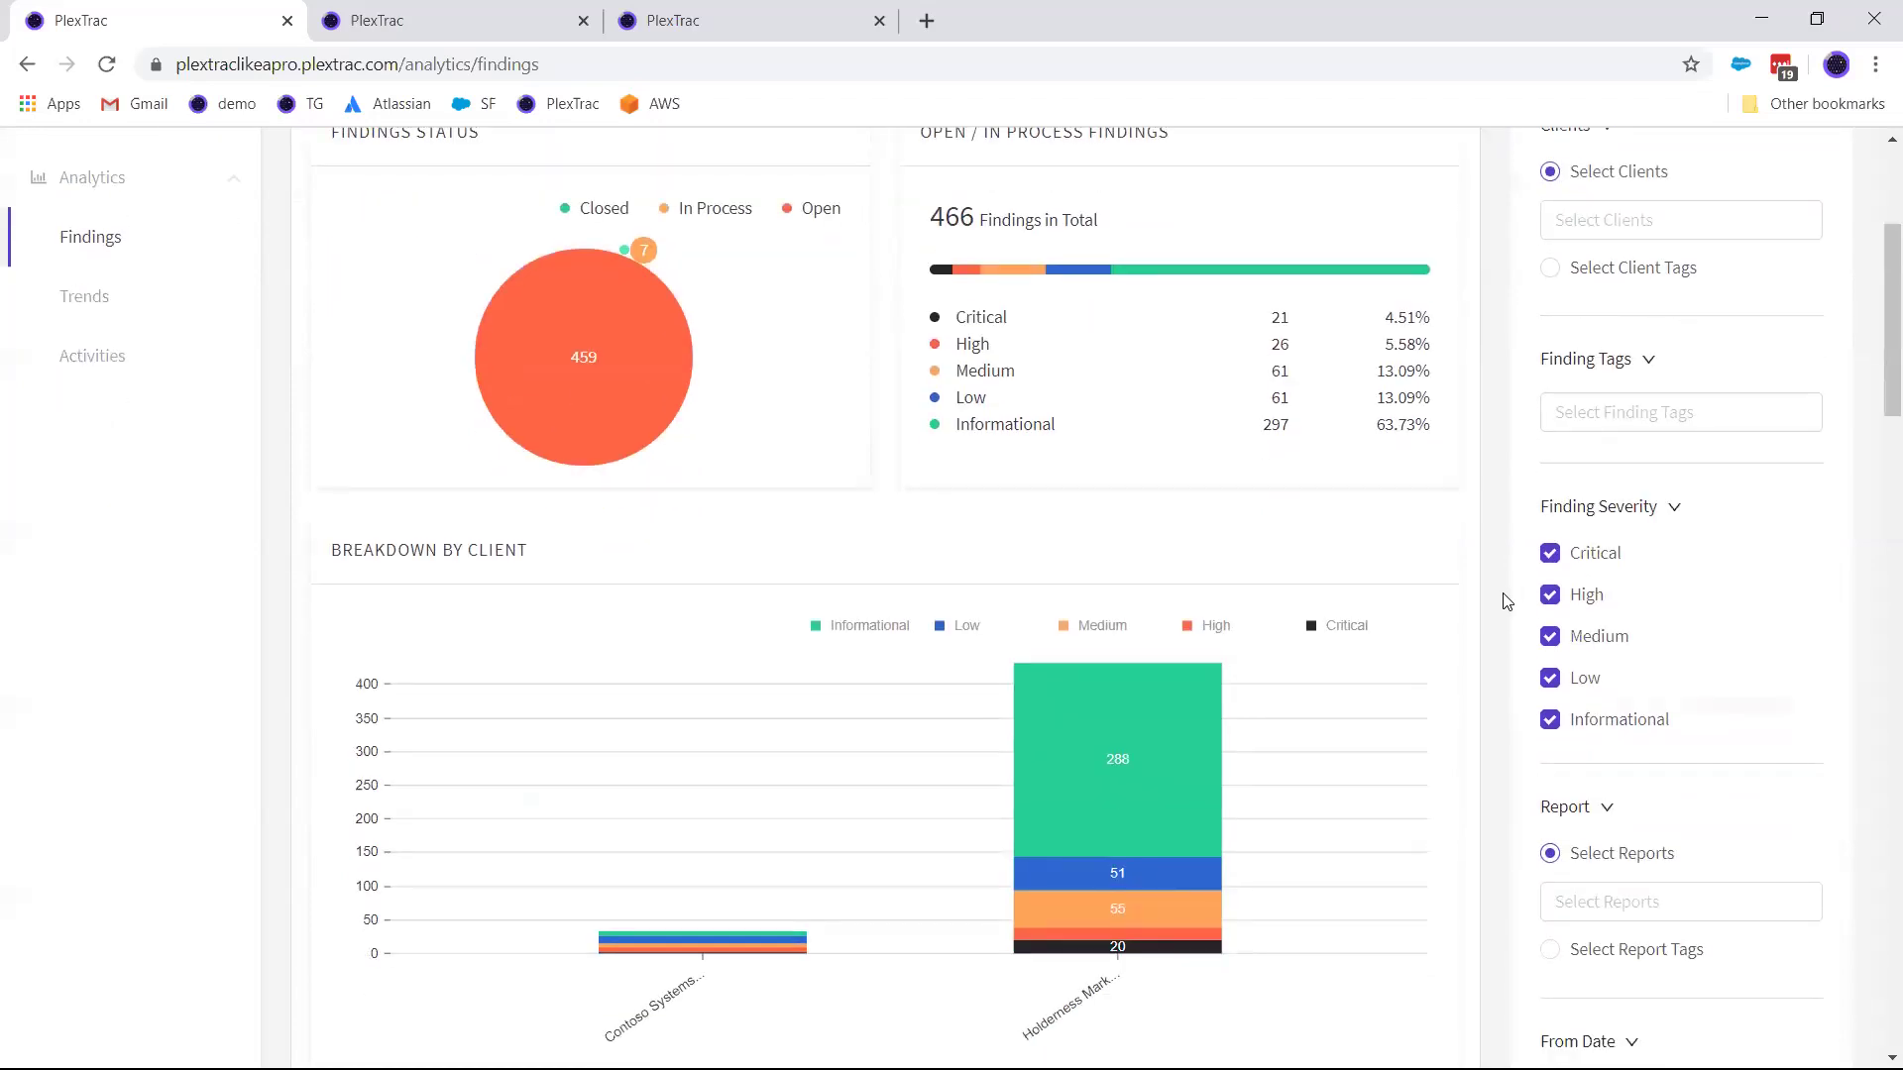
click(1550, 682)
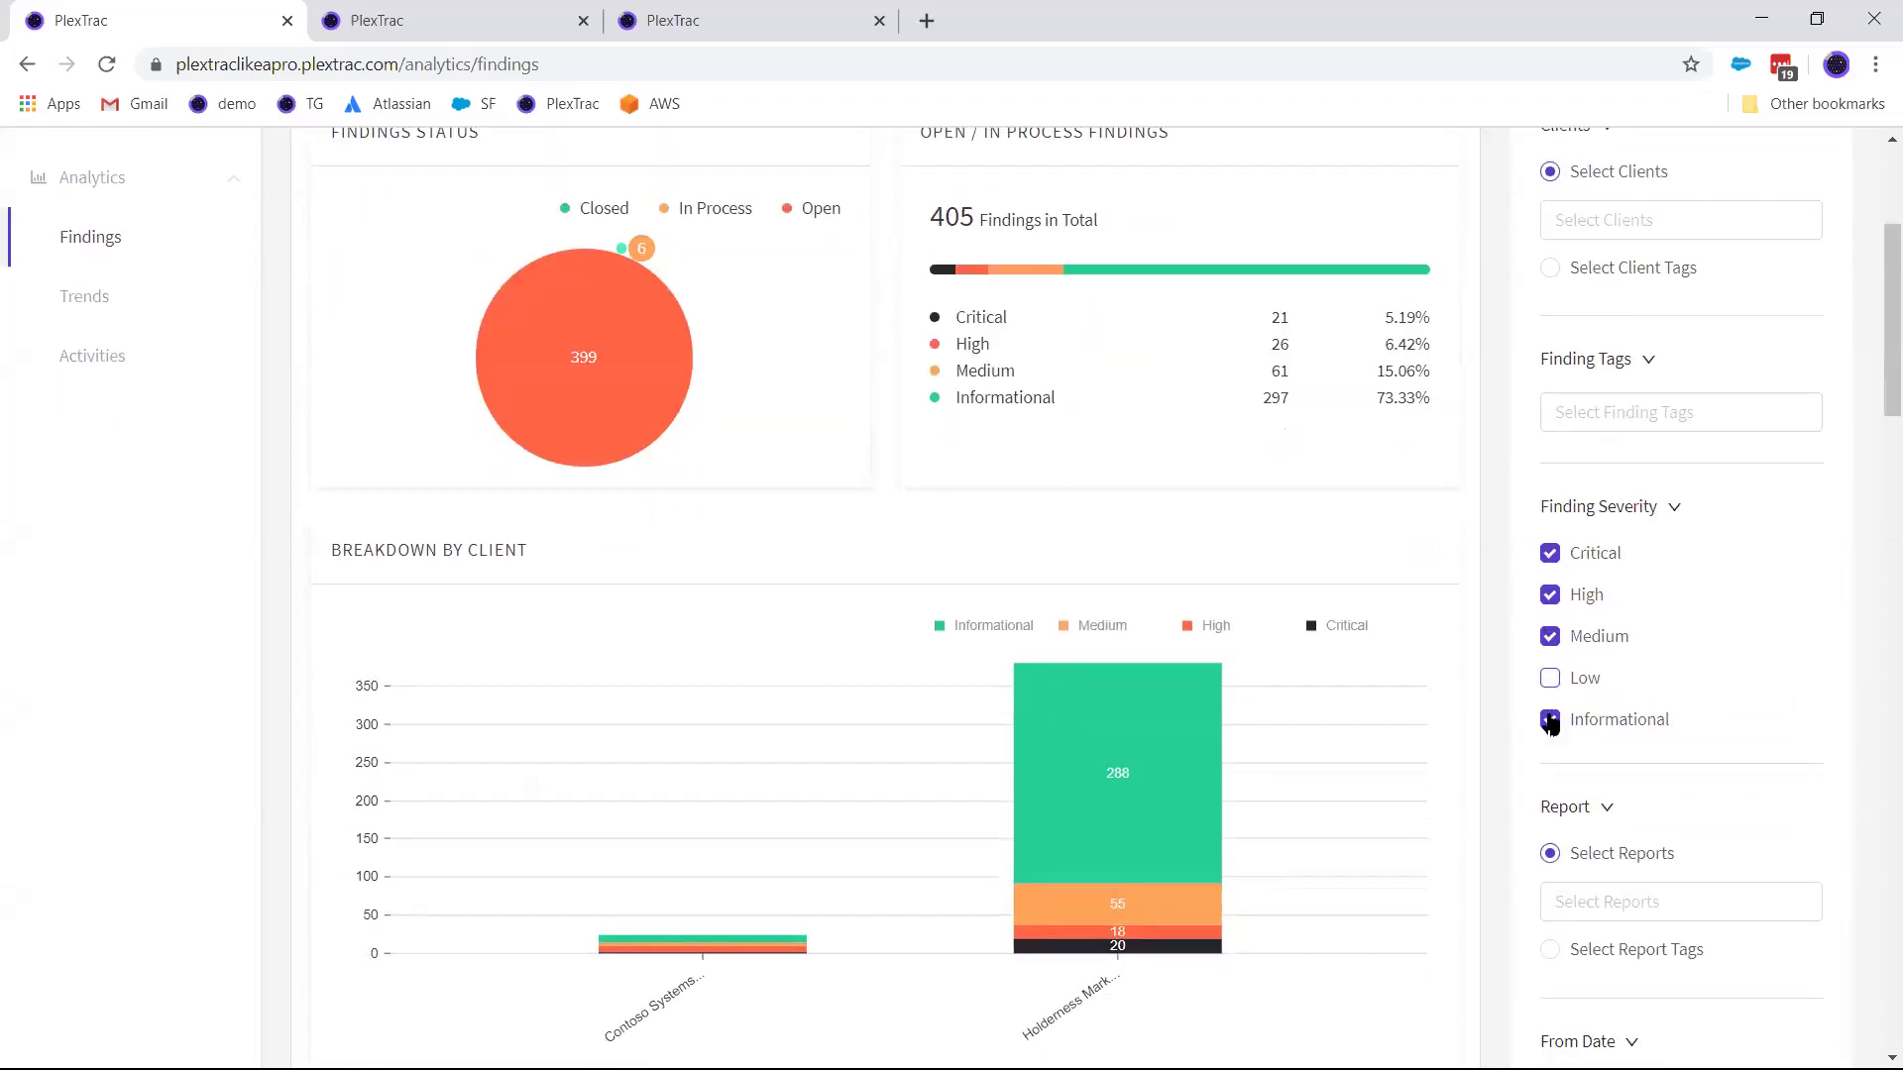
click(1550, 720)
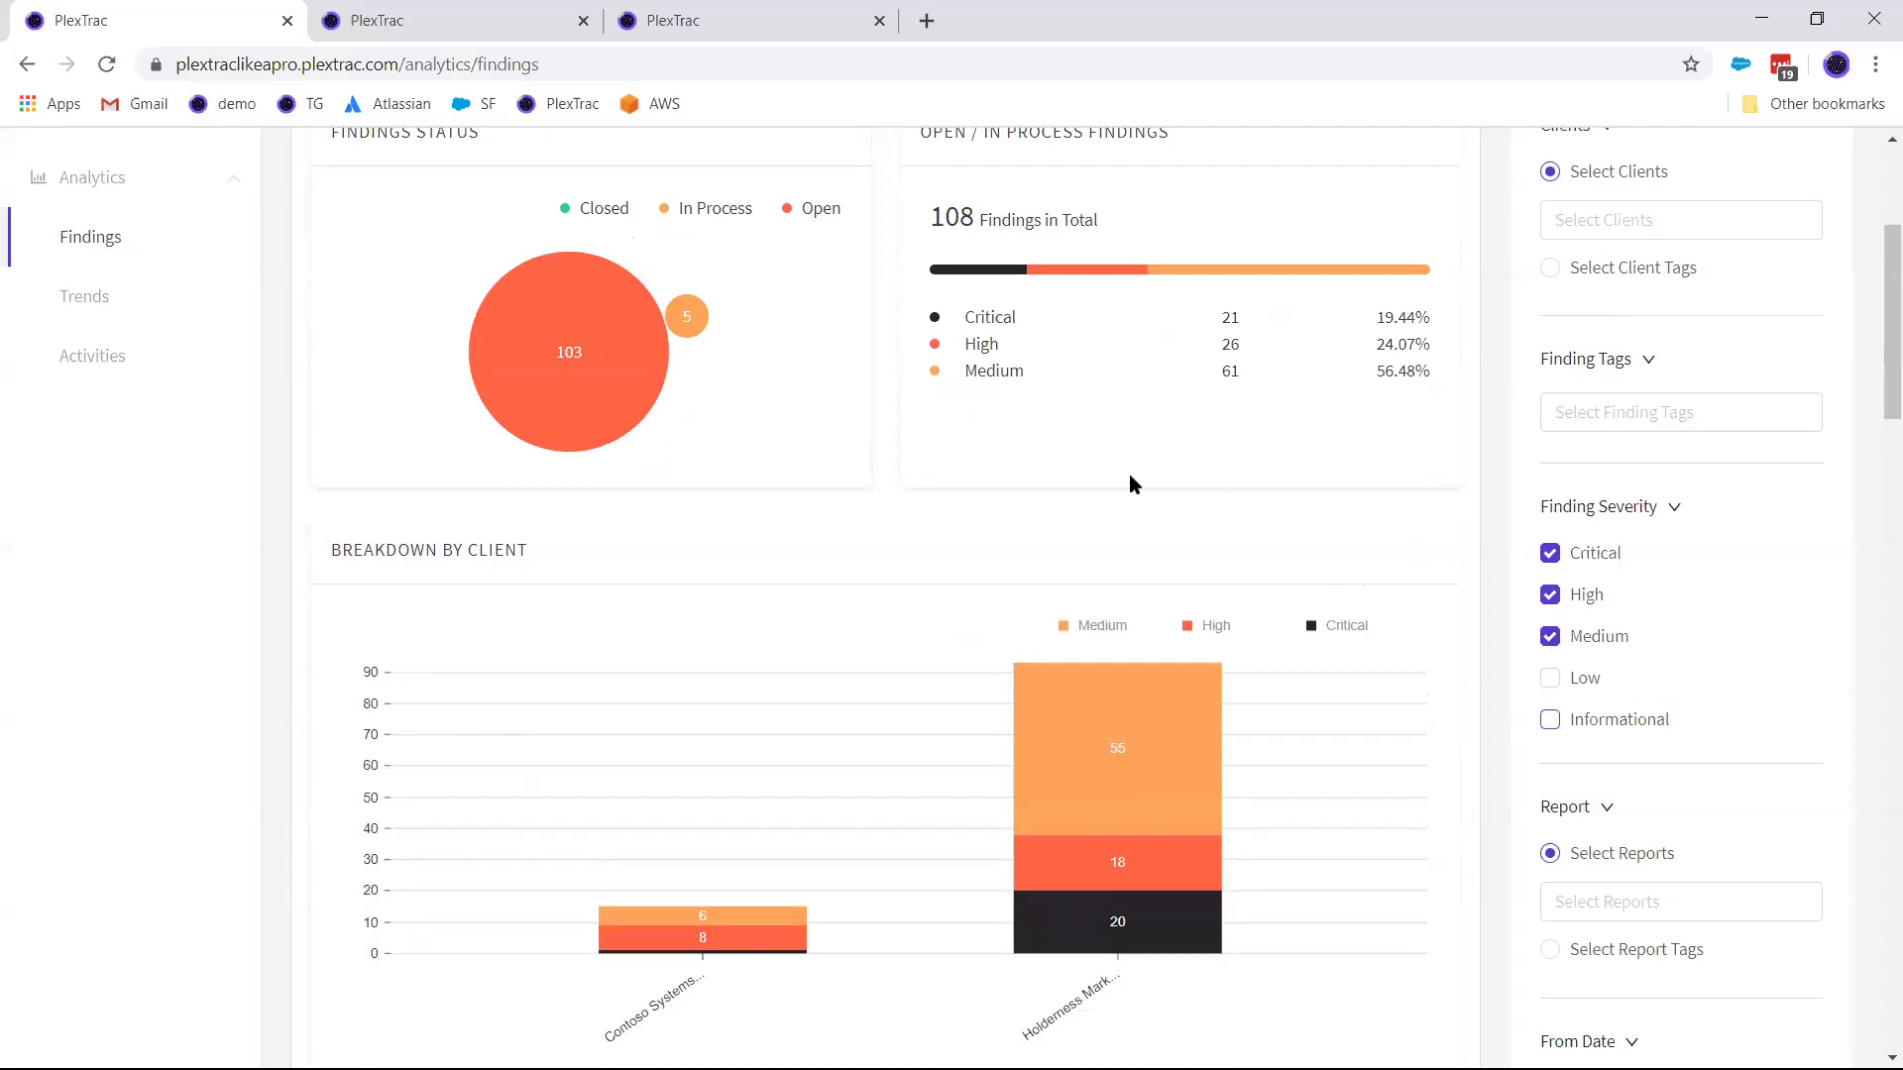
scroll(1140, 476, up, 1)
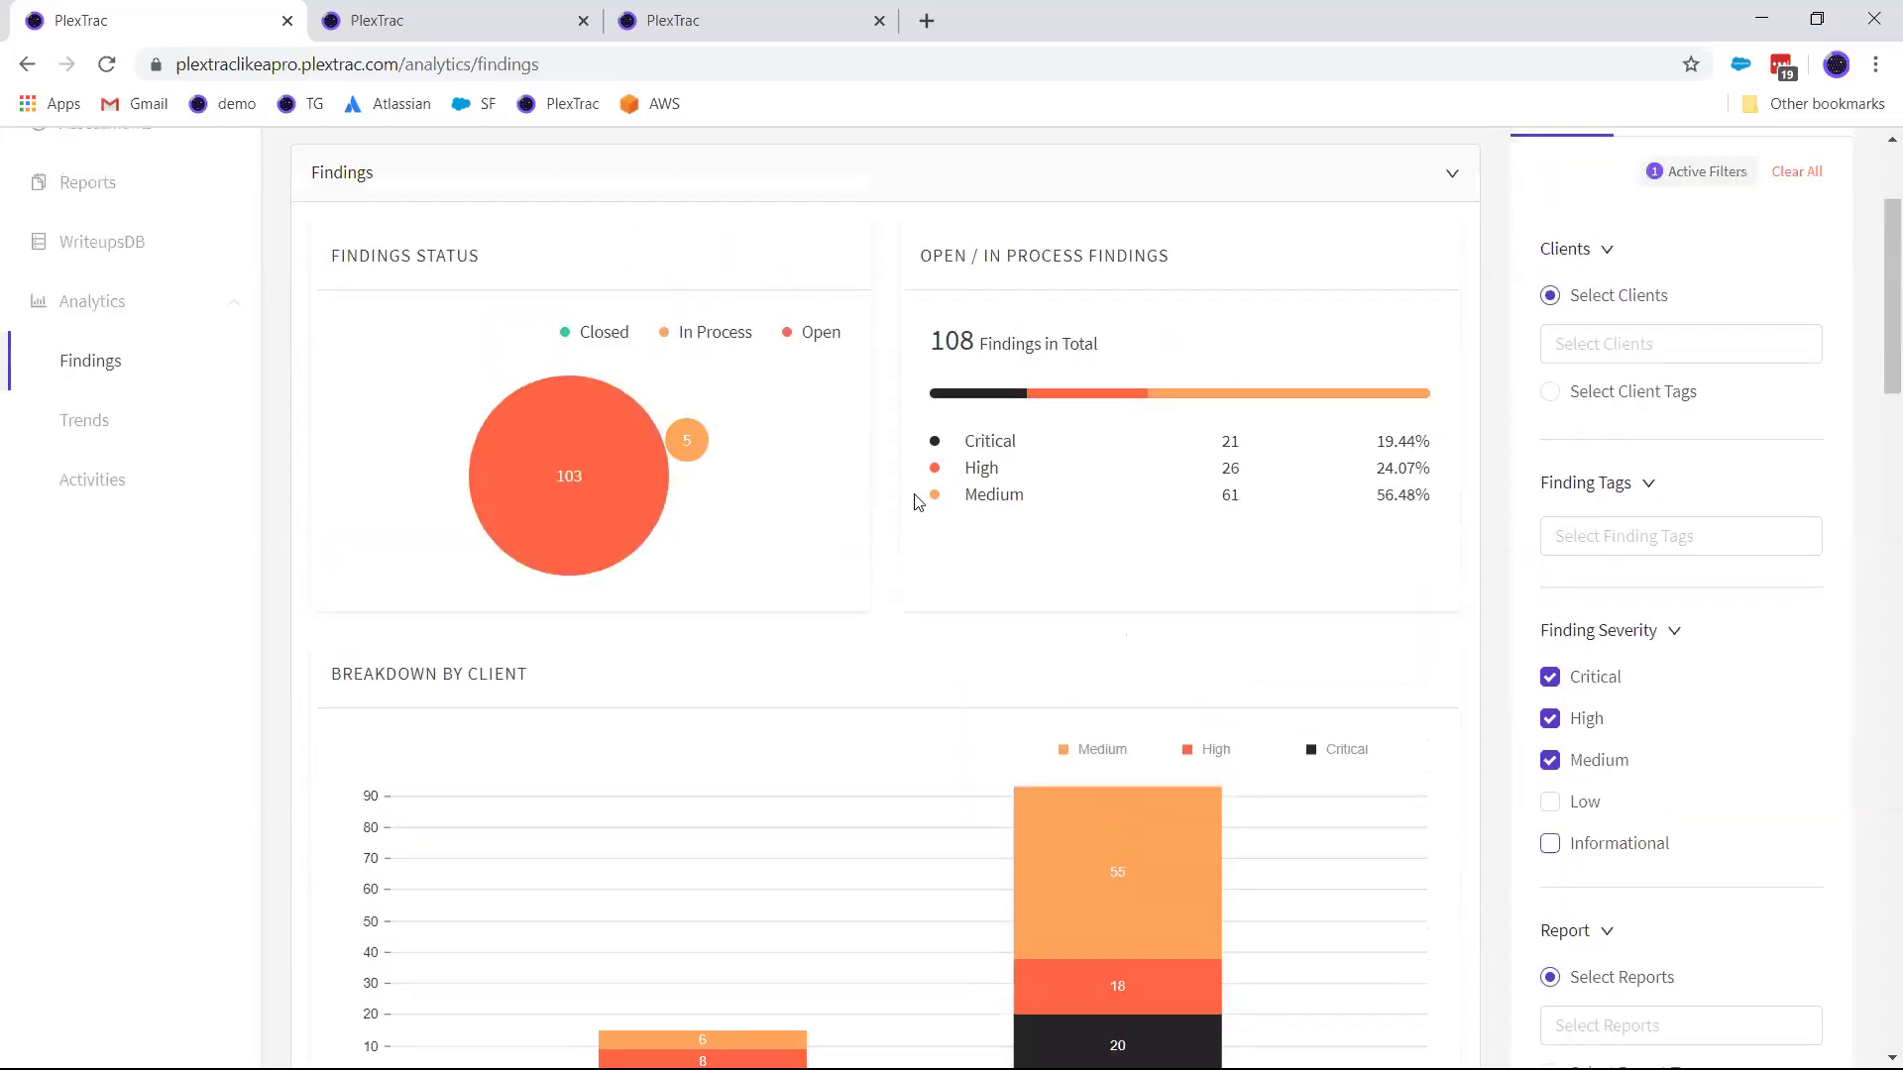
scroll(1183, 527, down, 3)
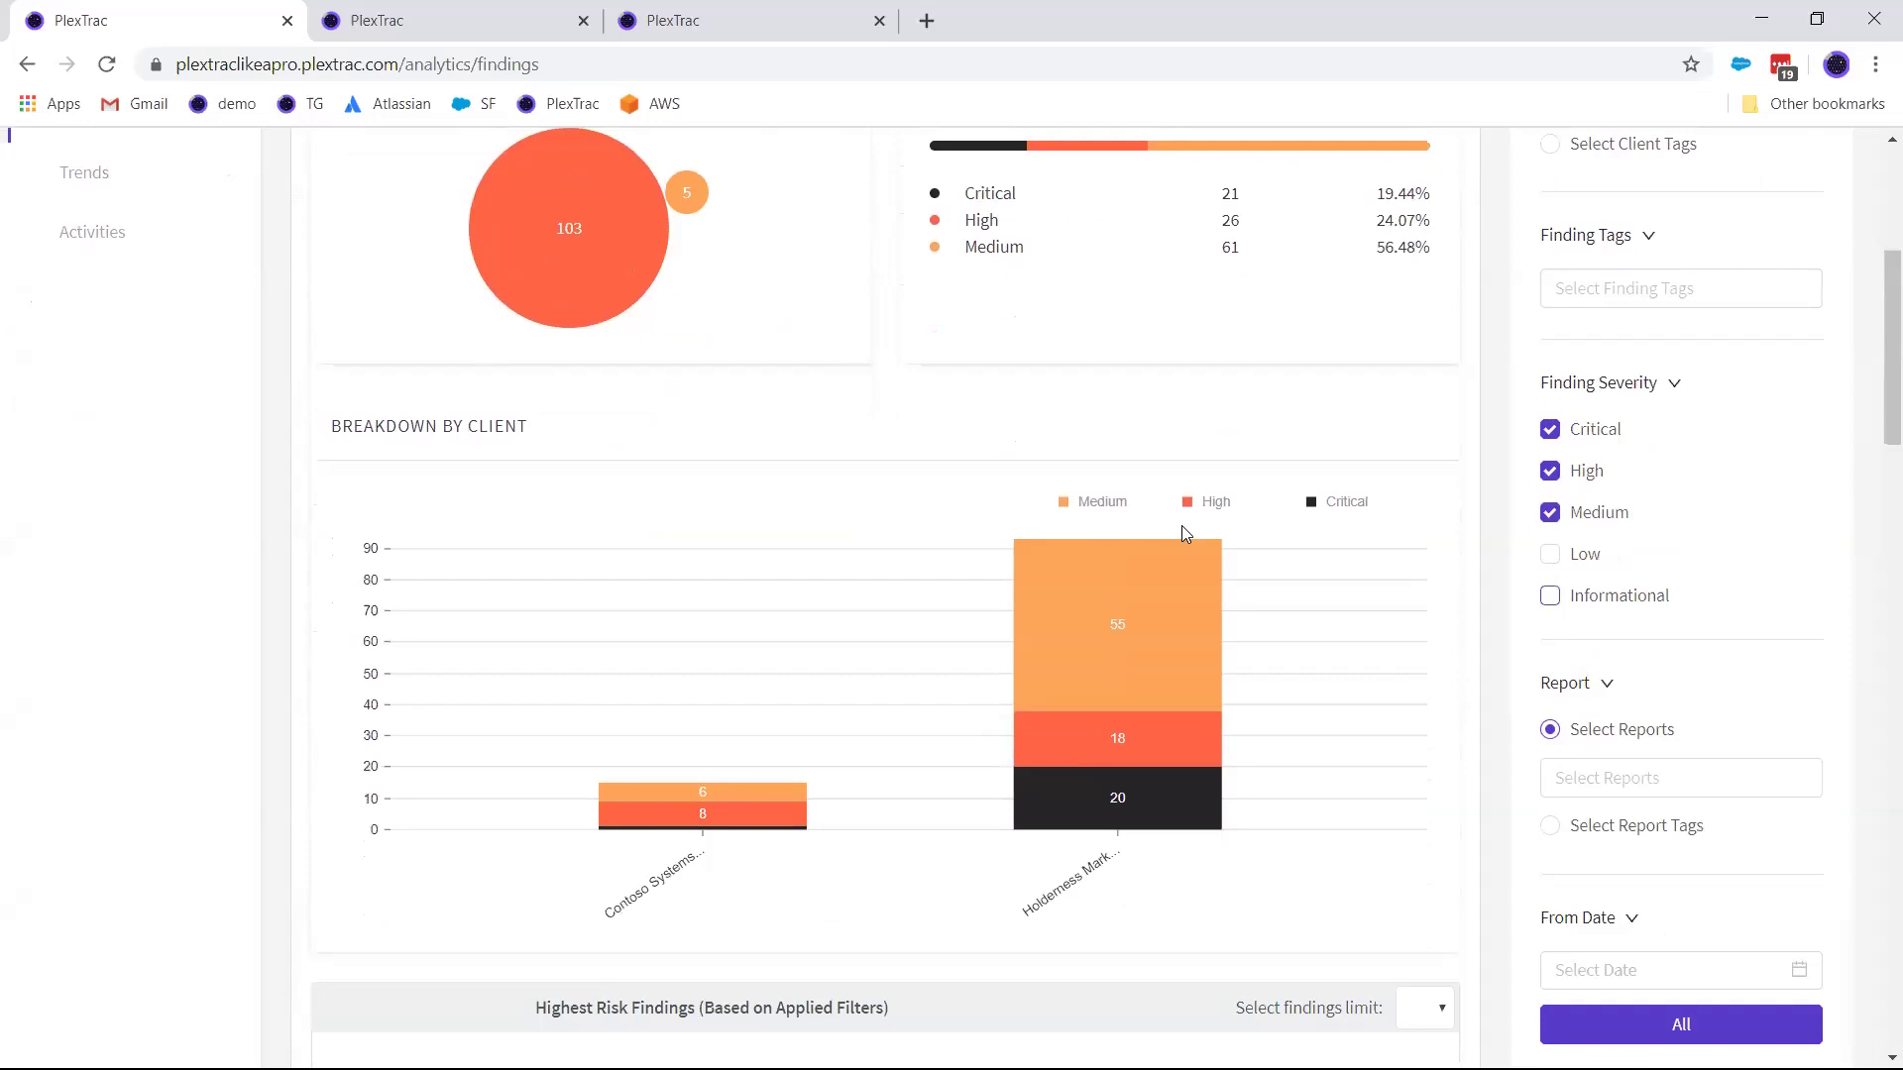
mouse_move(1167, 582)
scroll(1166, 579, down, 4)
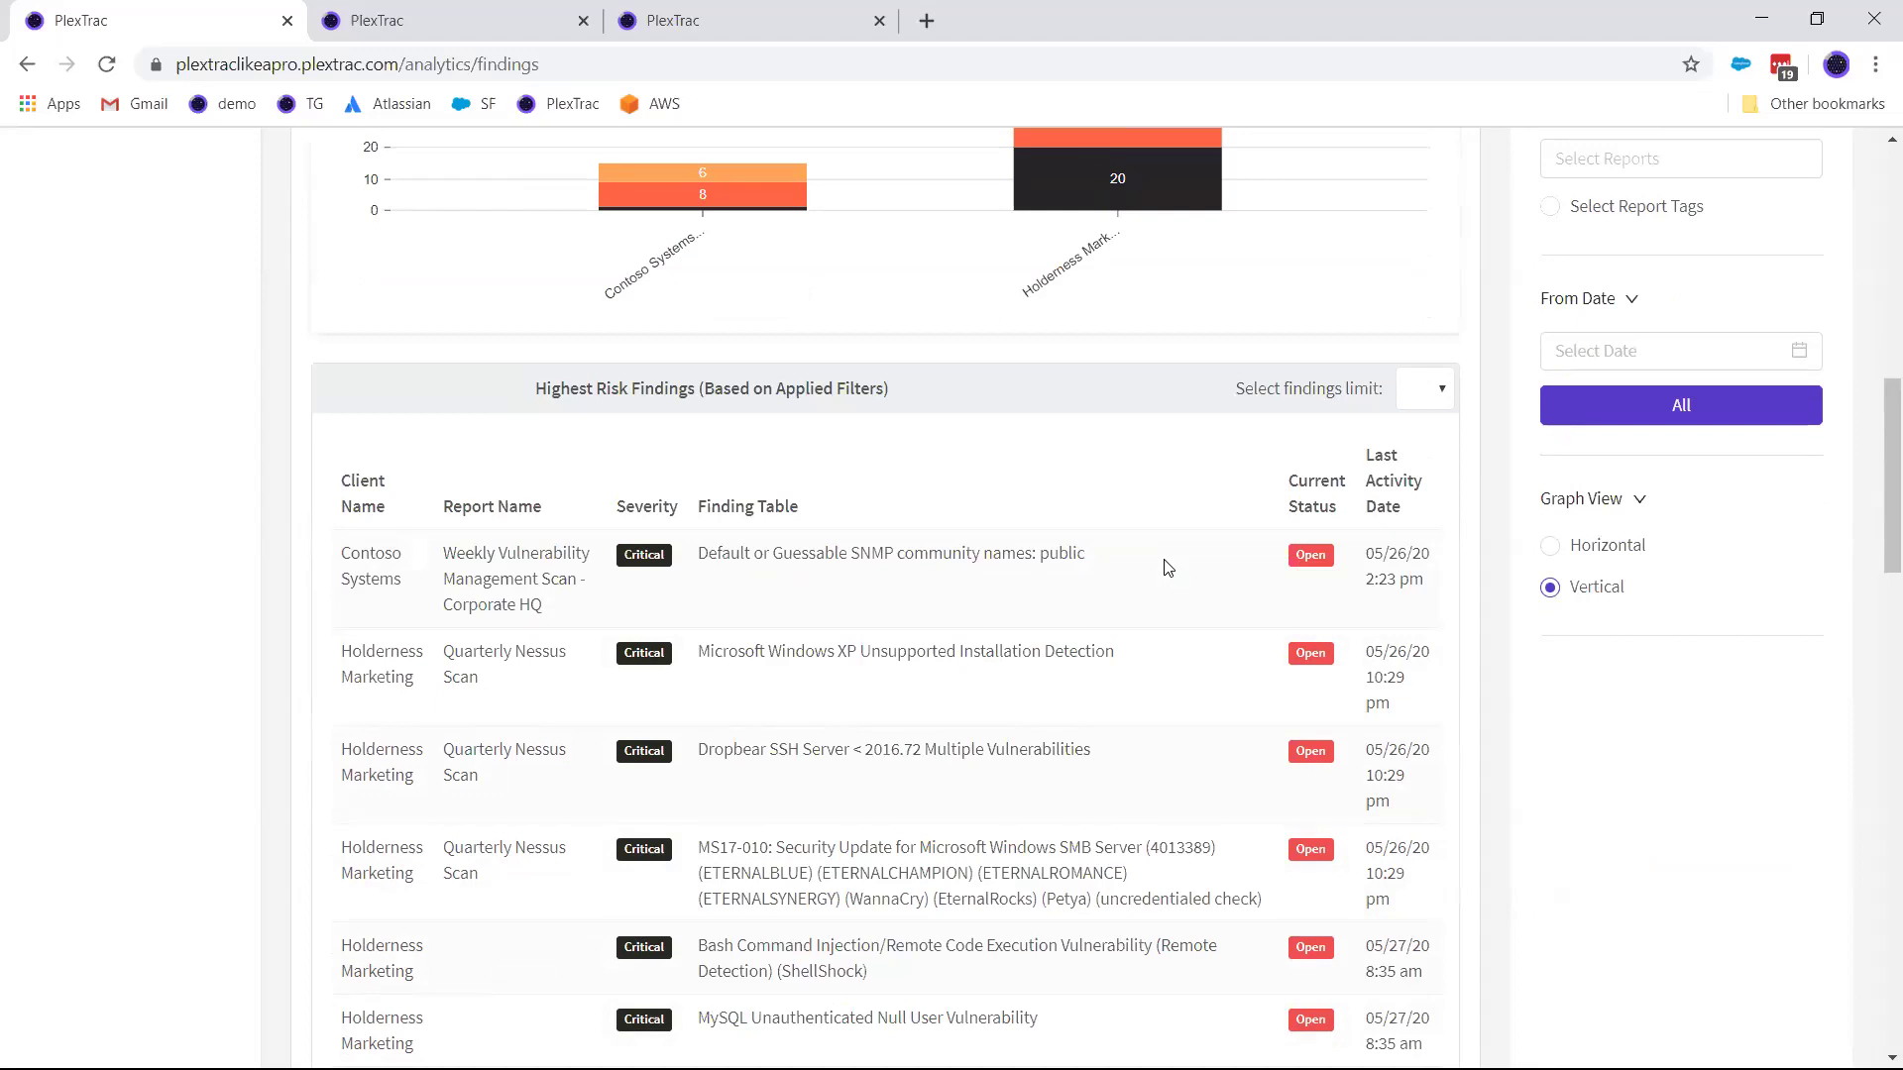
scroll(1167, 568, down, 1)
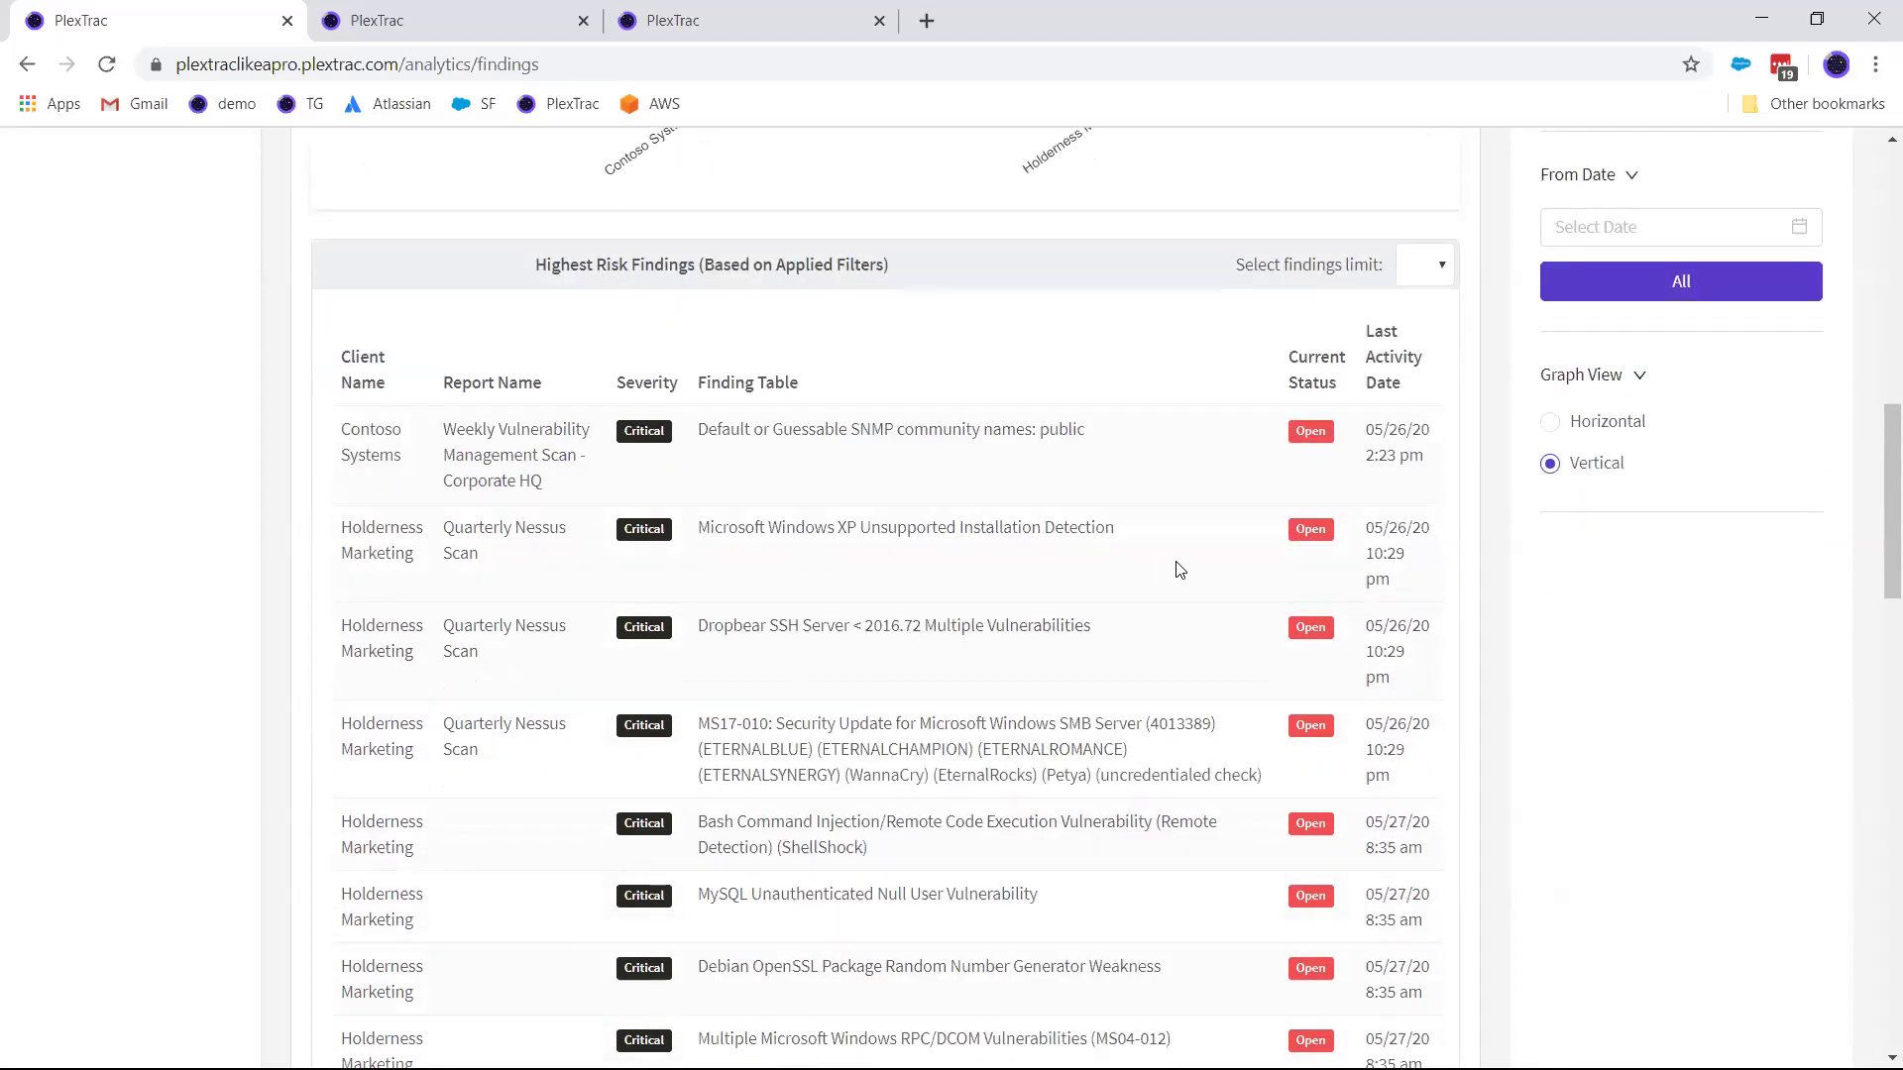
scroll(1734, 545, up, 1)
scroll(1732, 542, up, 3)
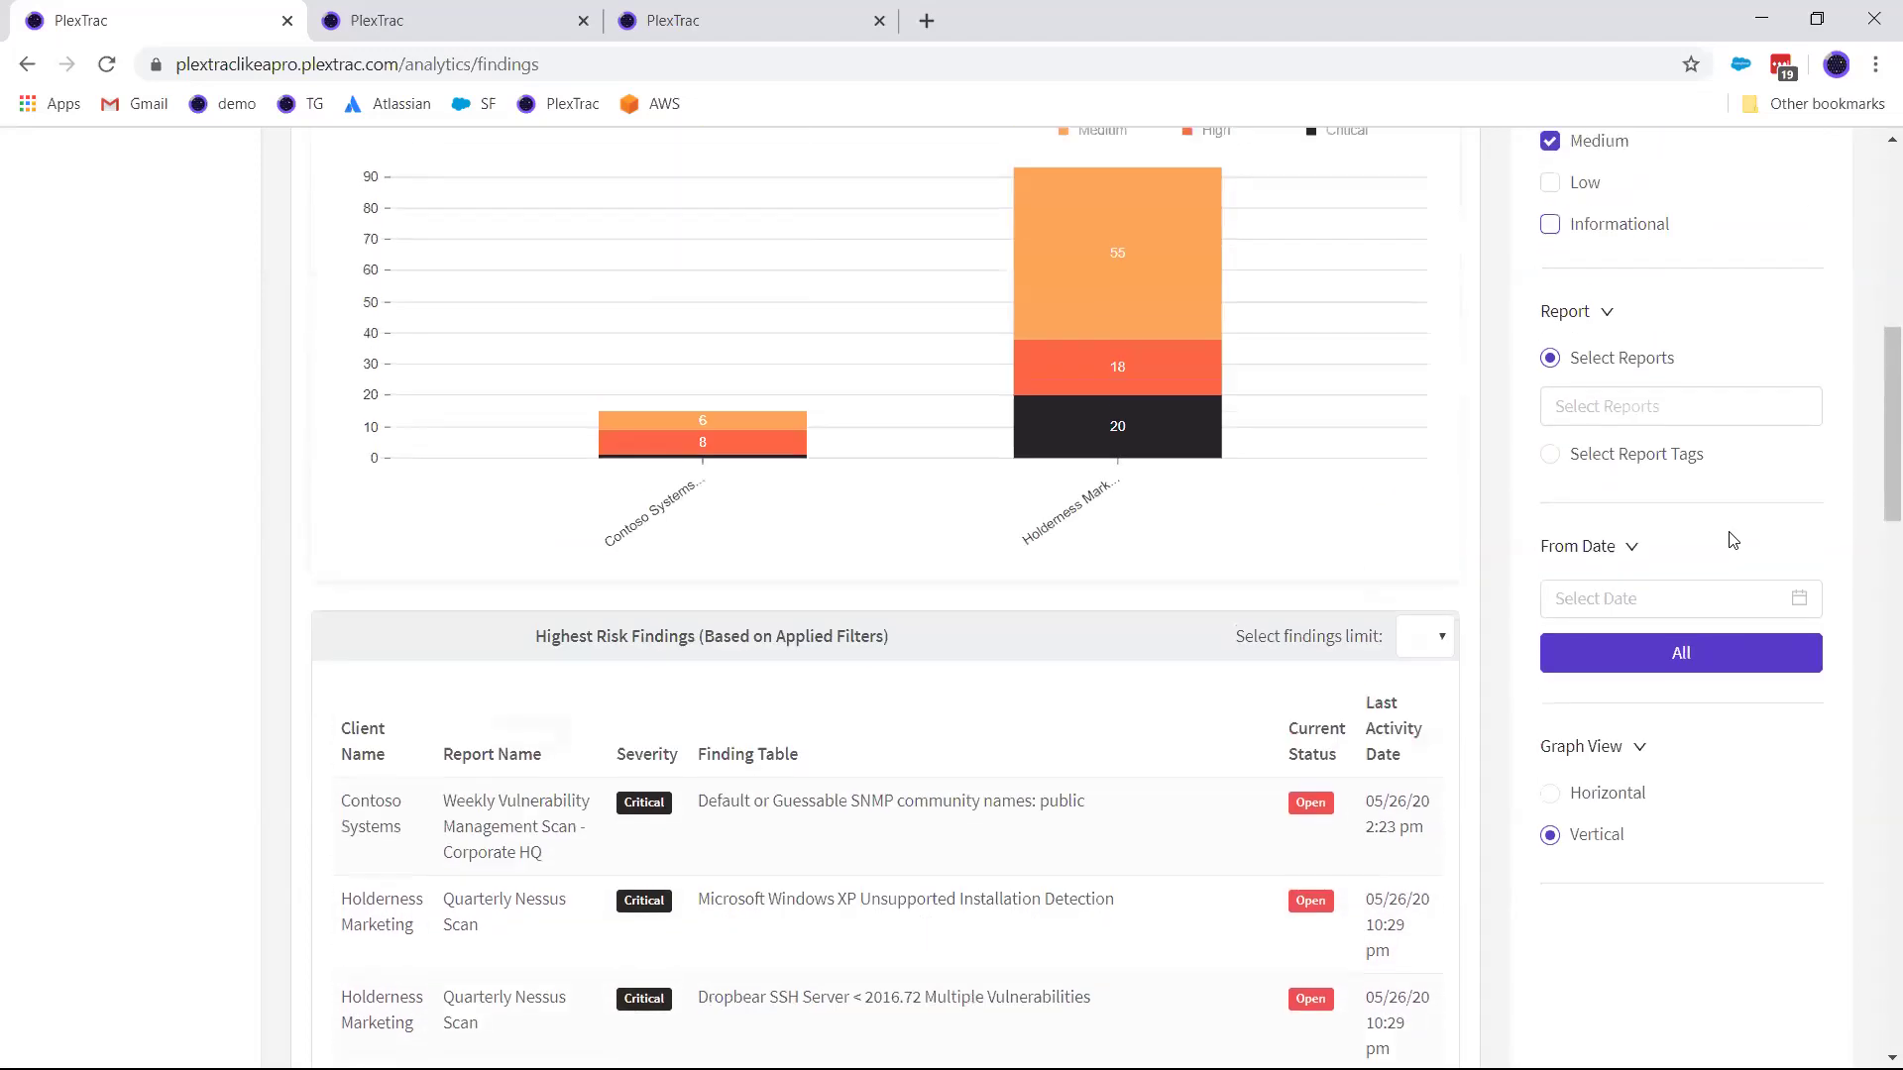
scroll(1641, 405, up, 1)
scroll(1641, 405, up, 2)
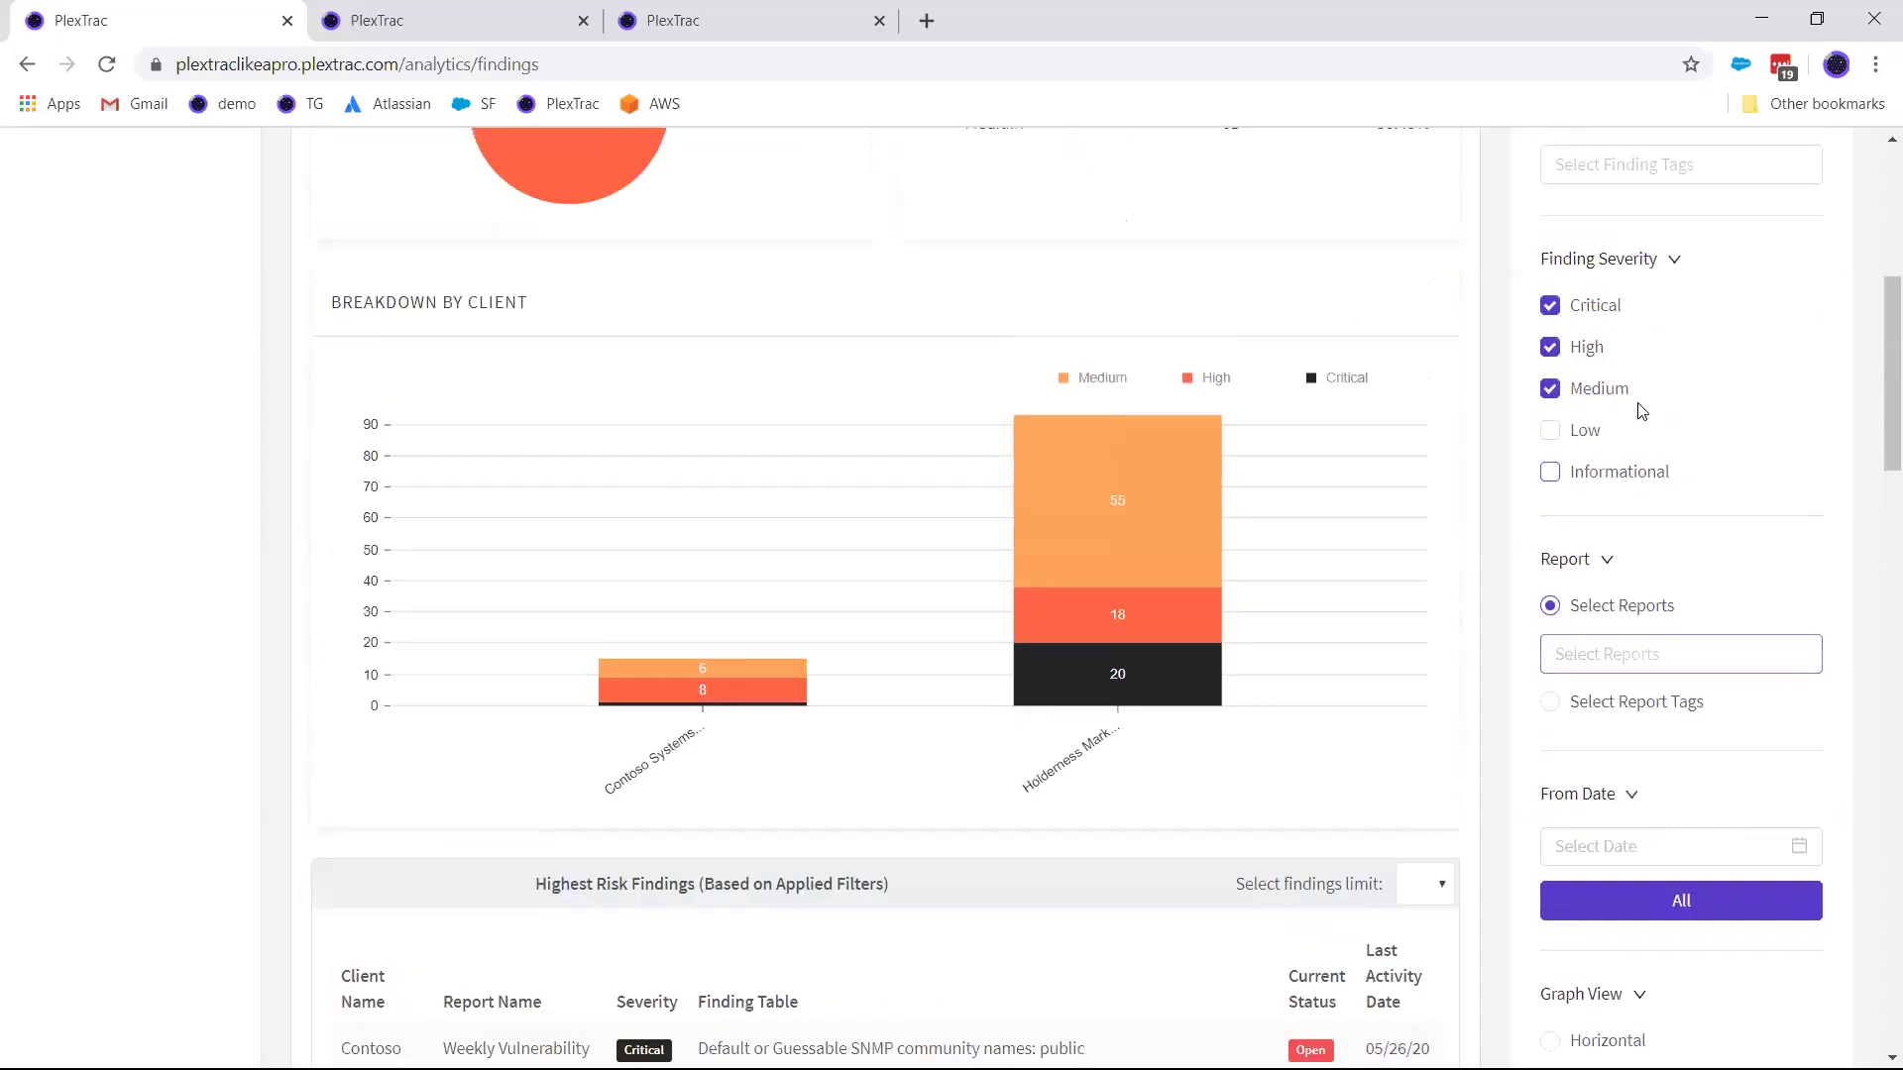
Add the enclave_1 finding tag filter and uncheck Medium, leaving 16 Critical and 9 High findings
click(1637, 167)
text(enclave_1)
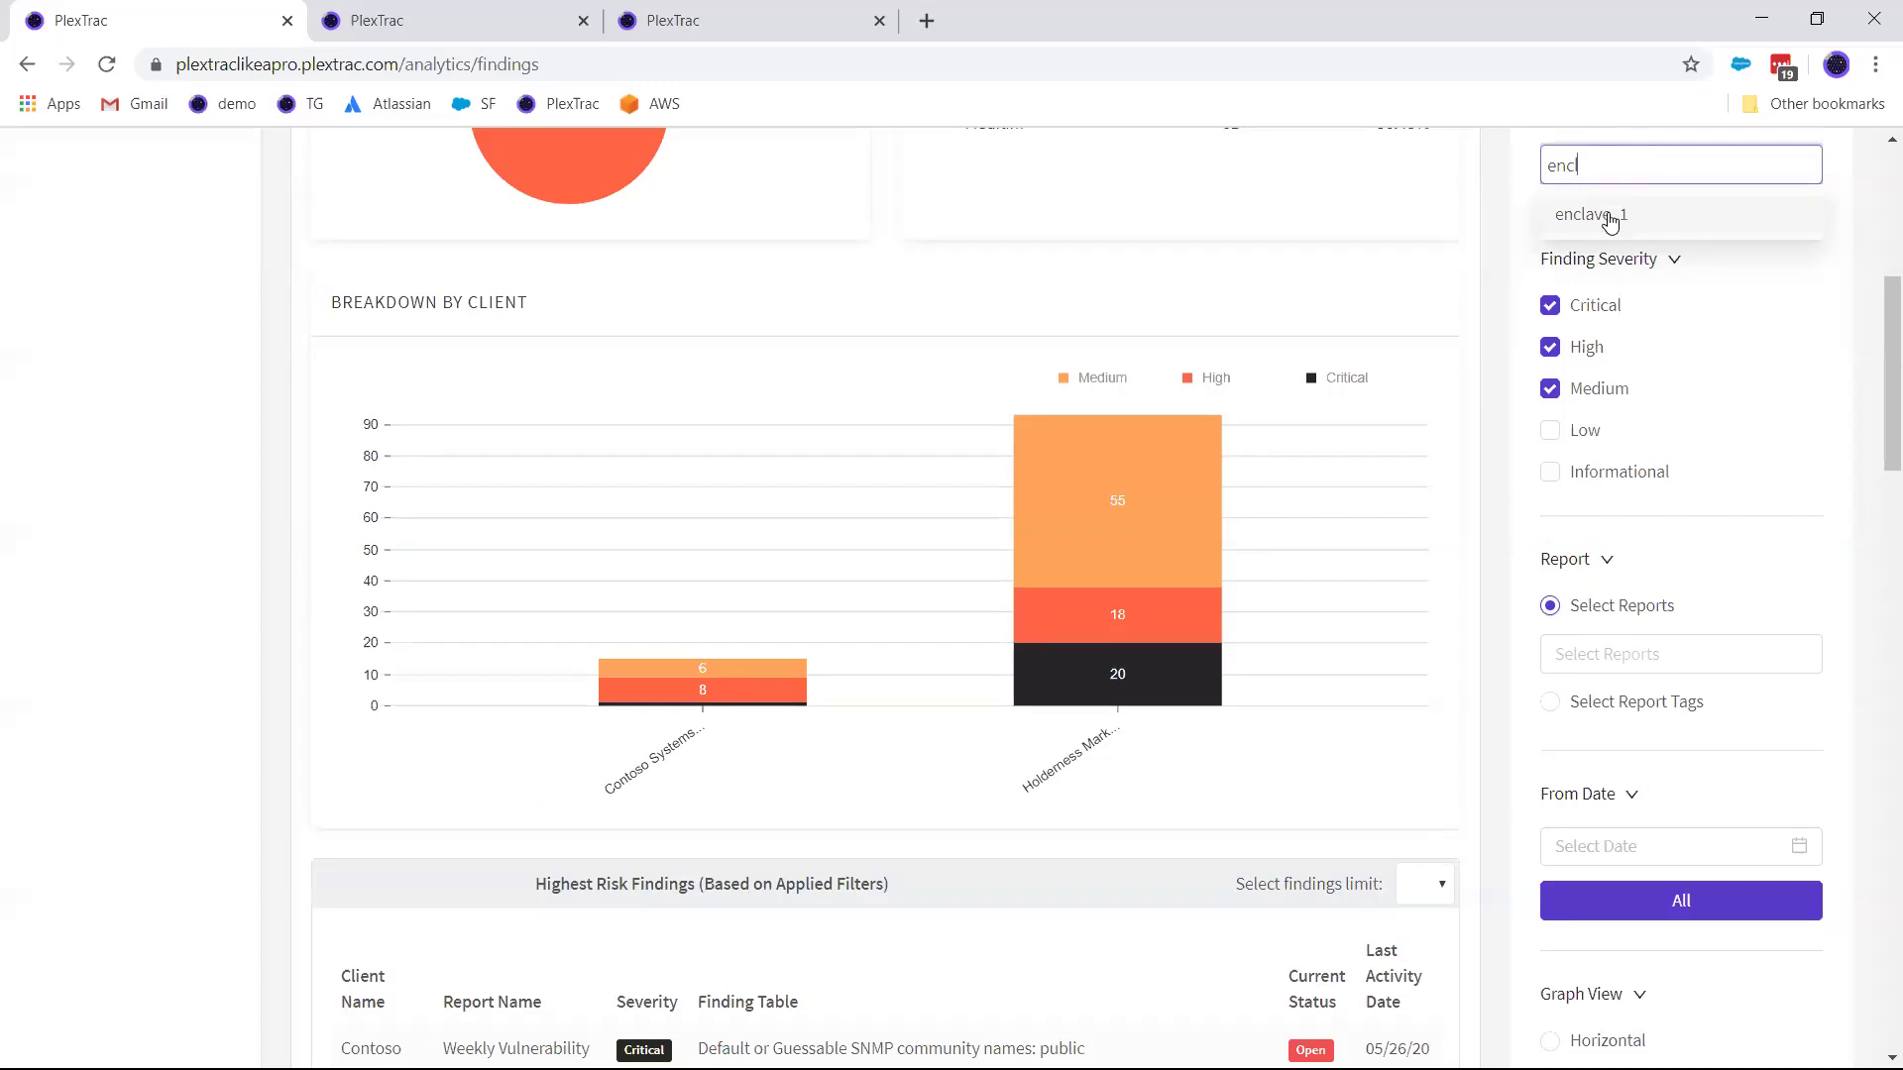
click(1606, 214)
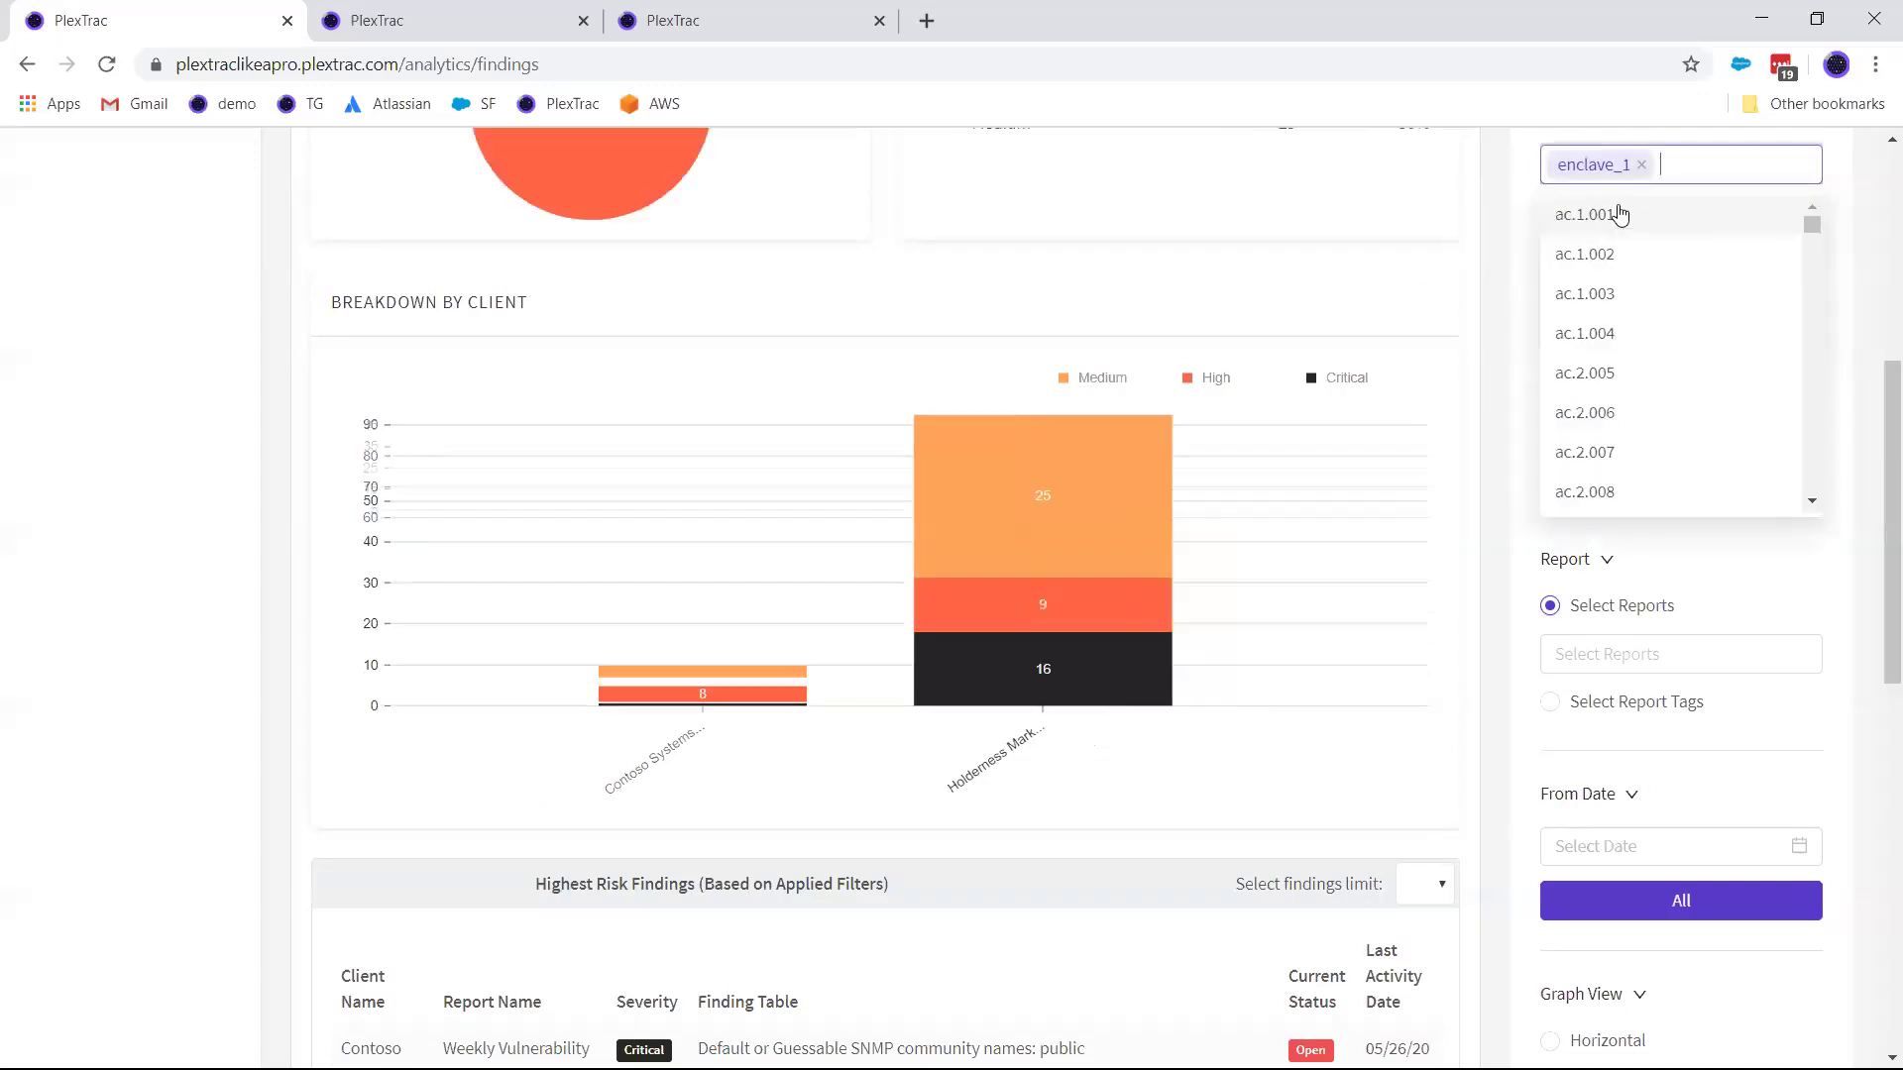
click(1826, 545)
click(1552, 391)
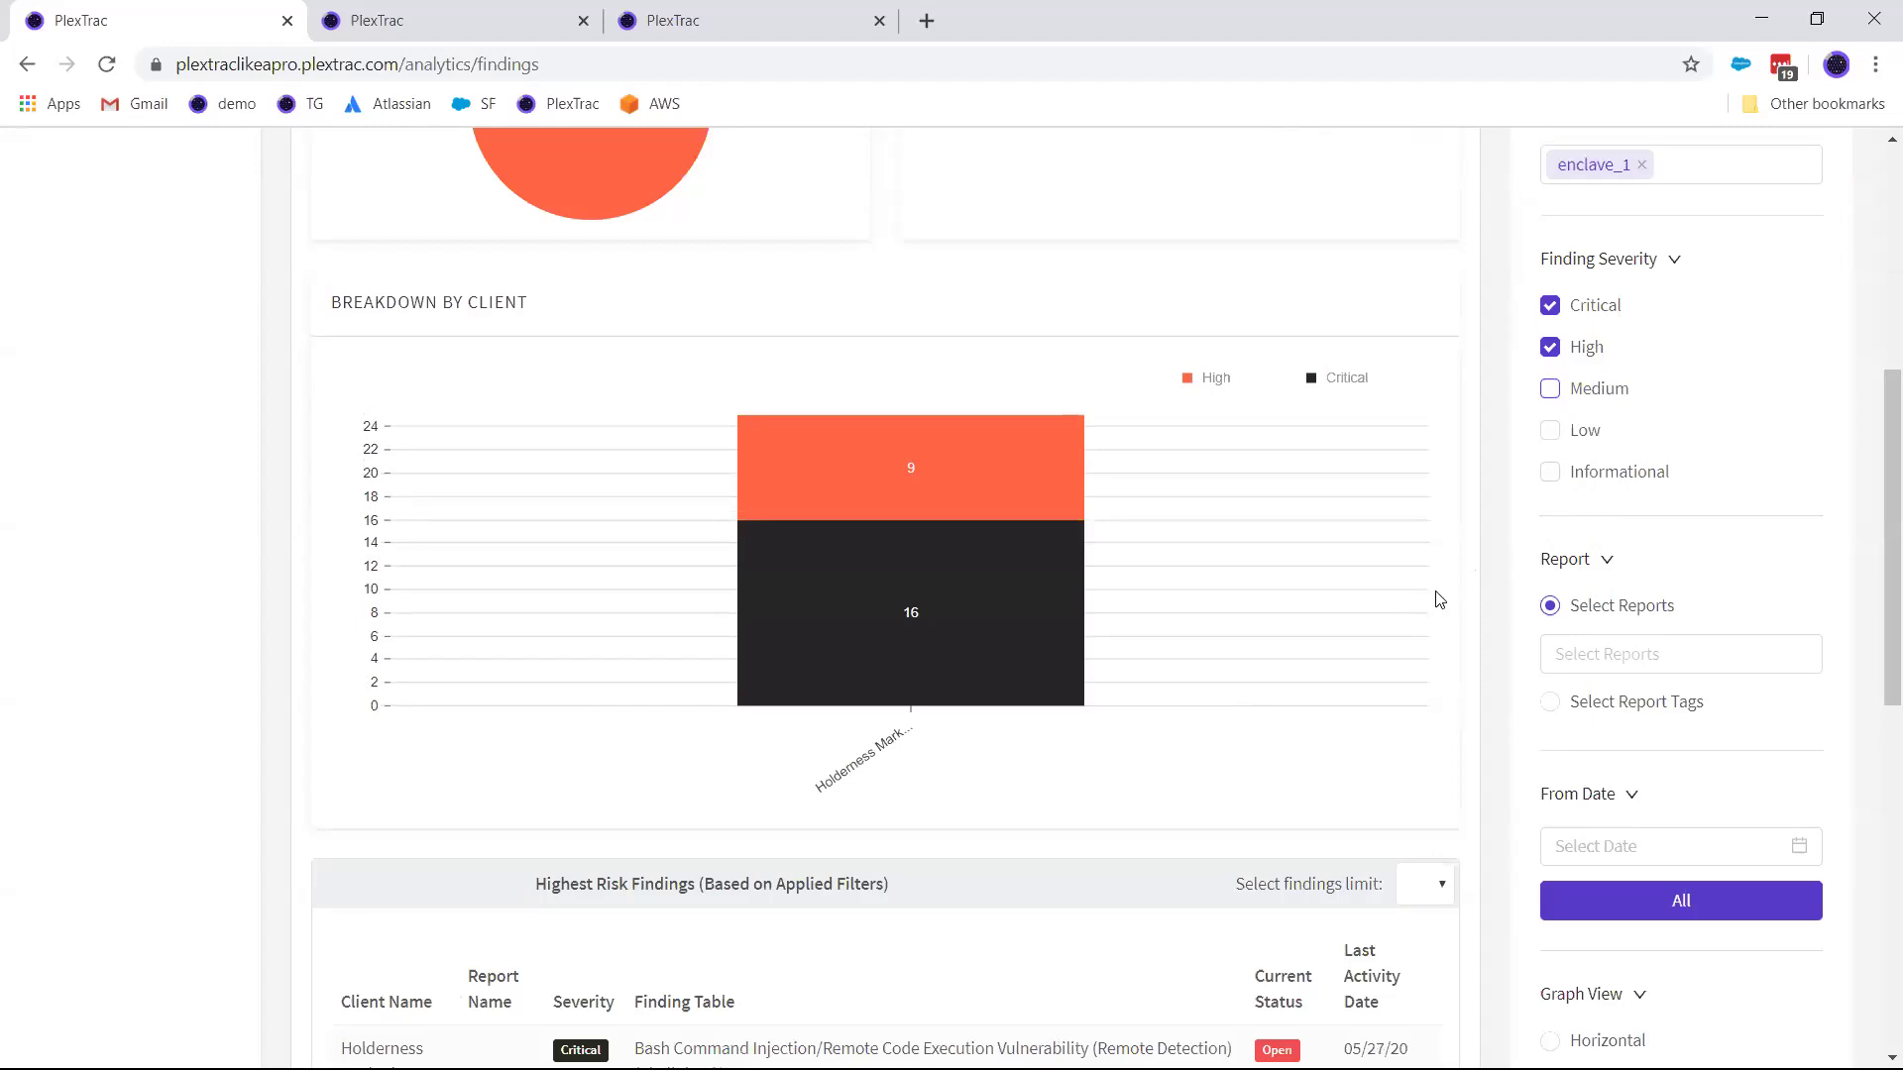
scroll(1438, 599, down, 5)
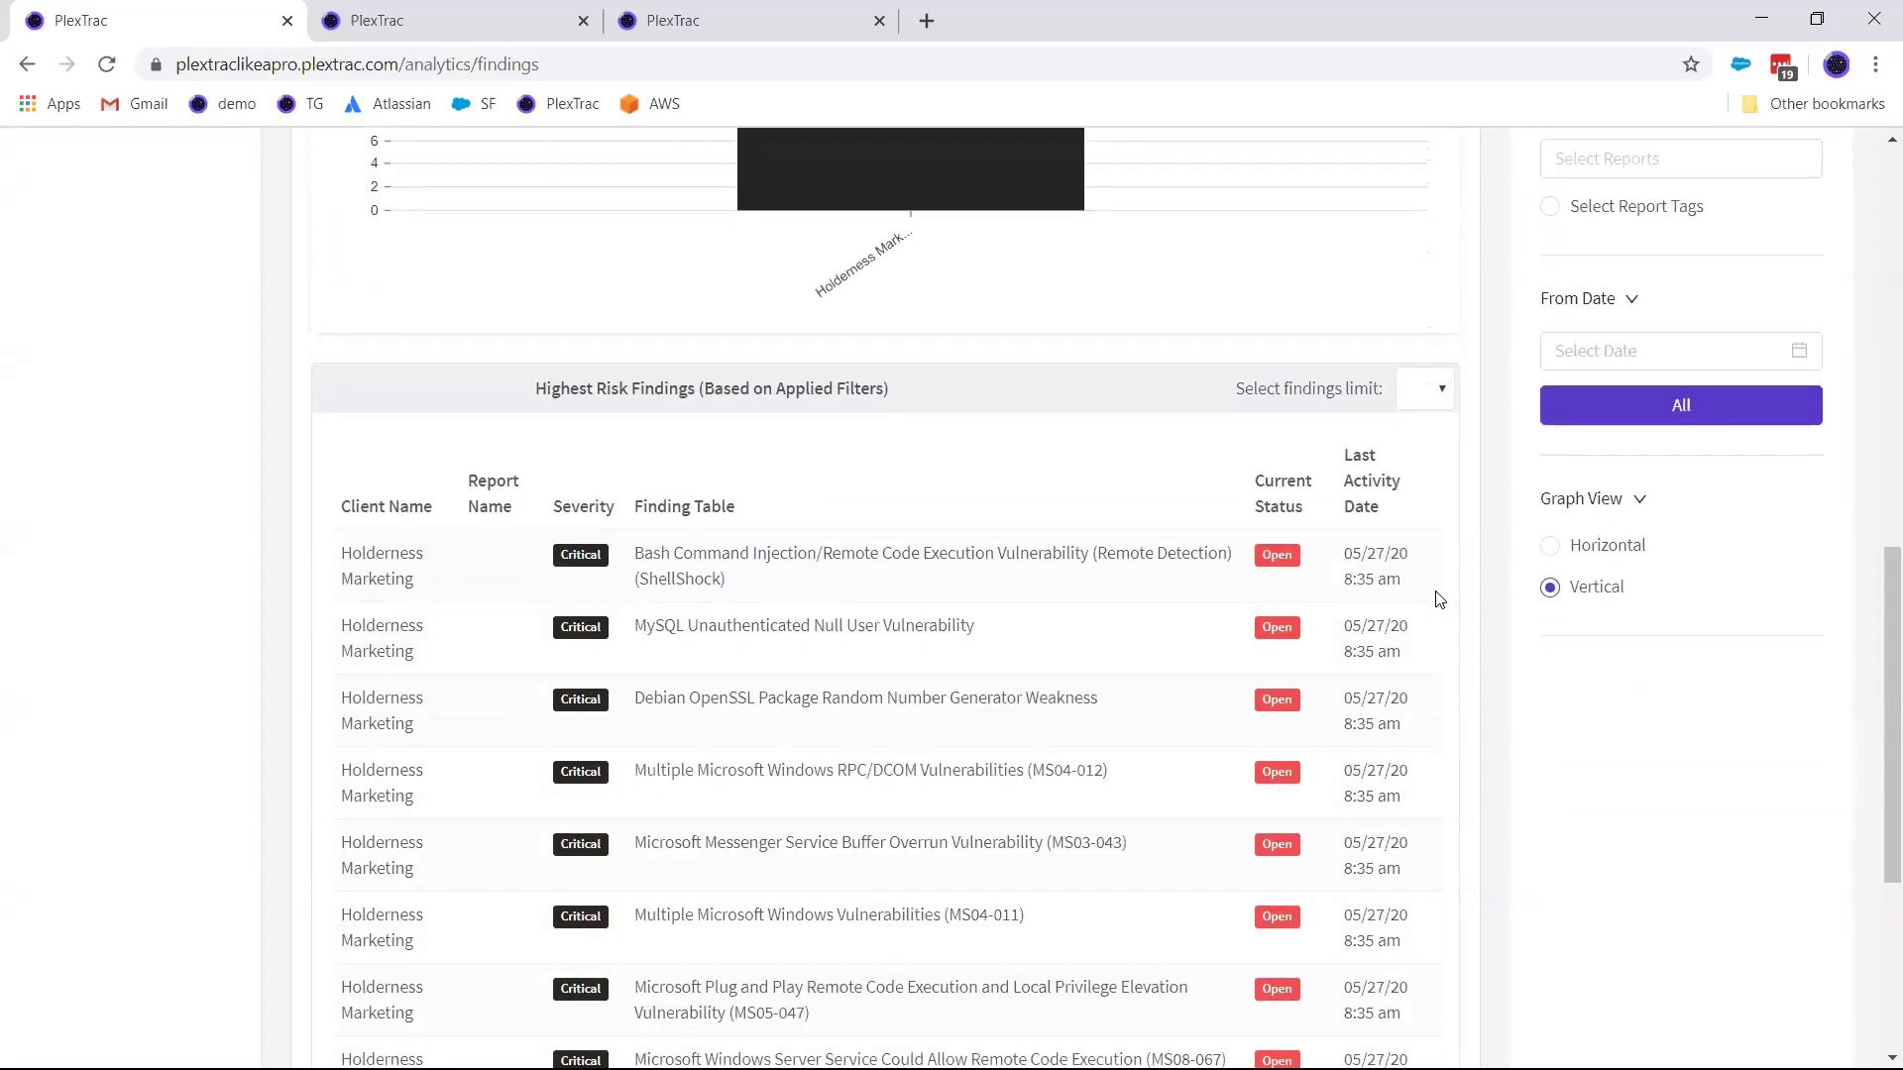
scroll(1438, 599, down, 1)
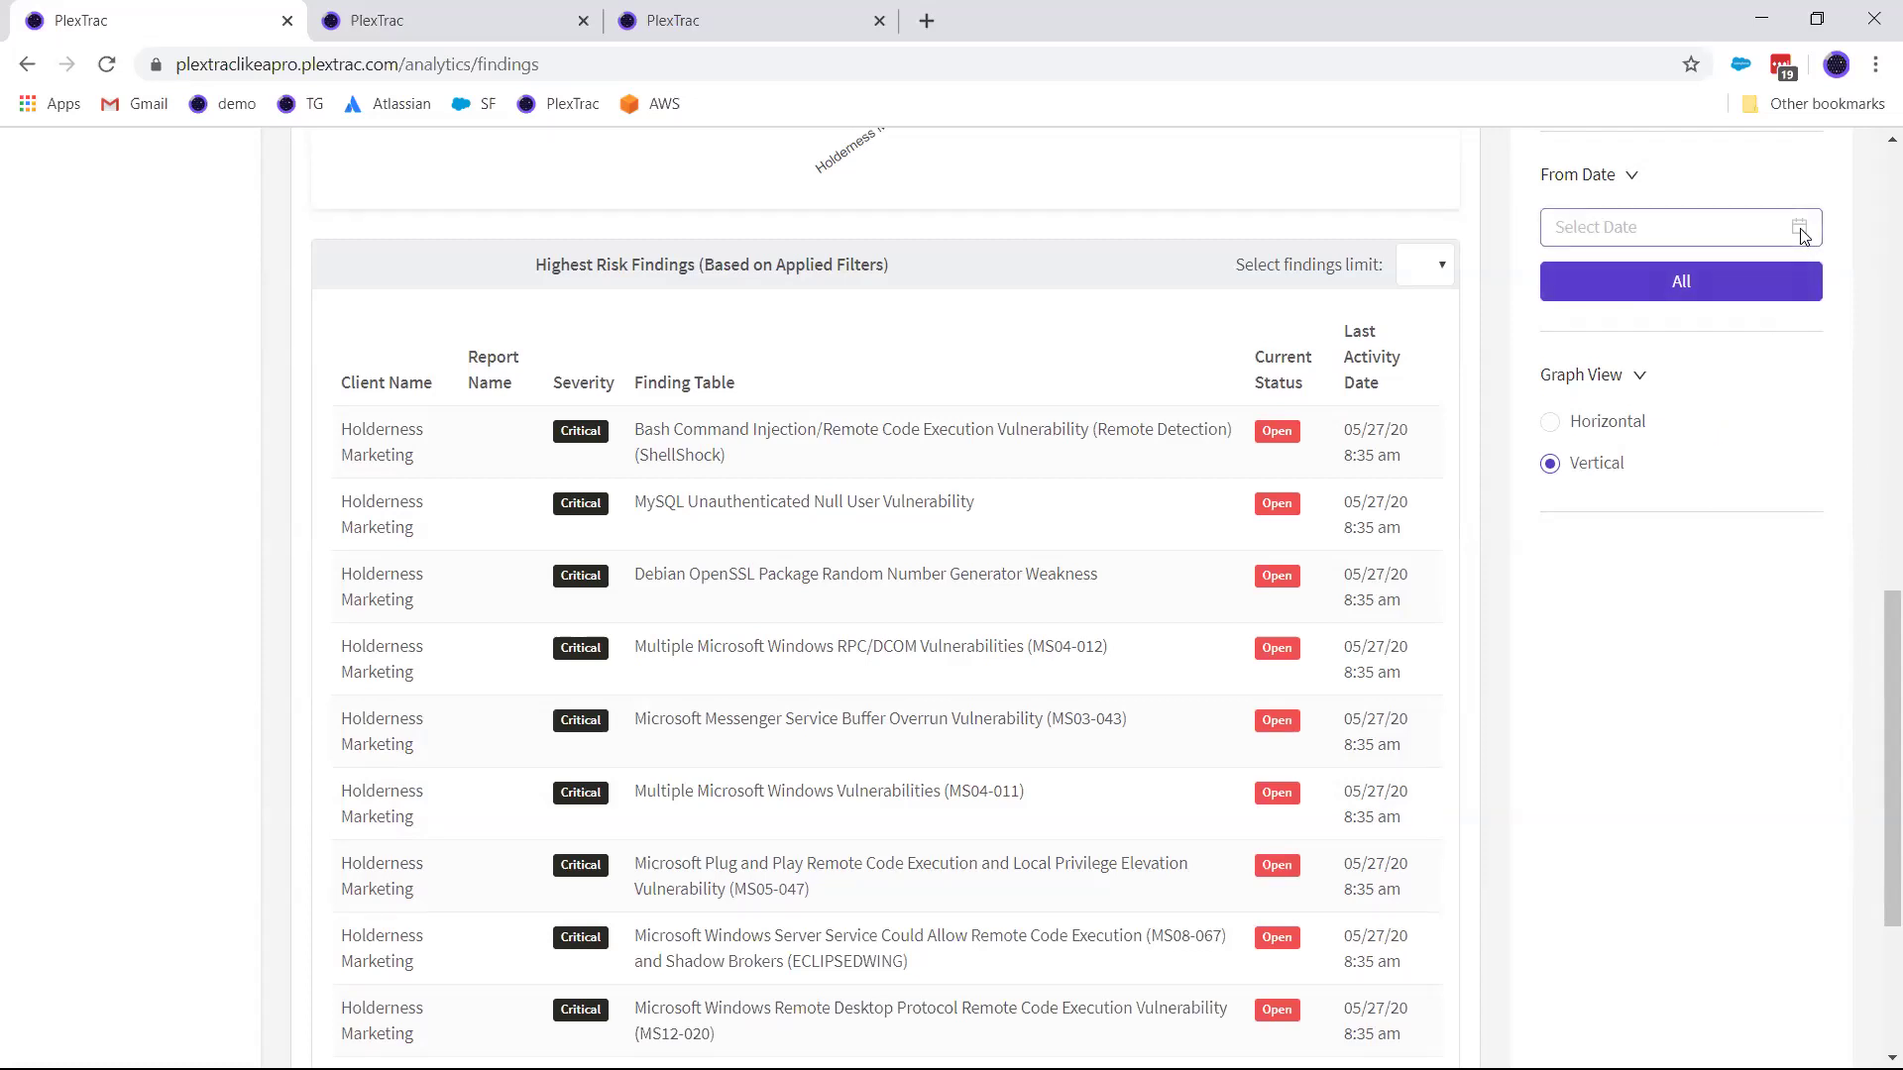
Set the From Date to 05/26/2020 and switch the client chart to Horizontal Graph View
click(1801, 235)
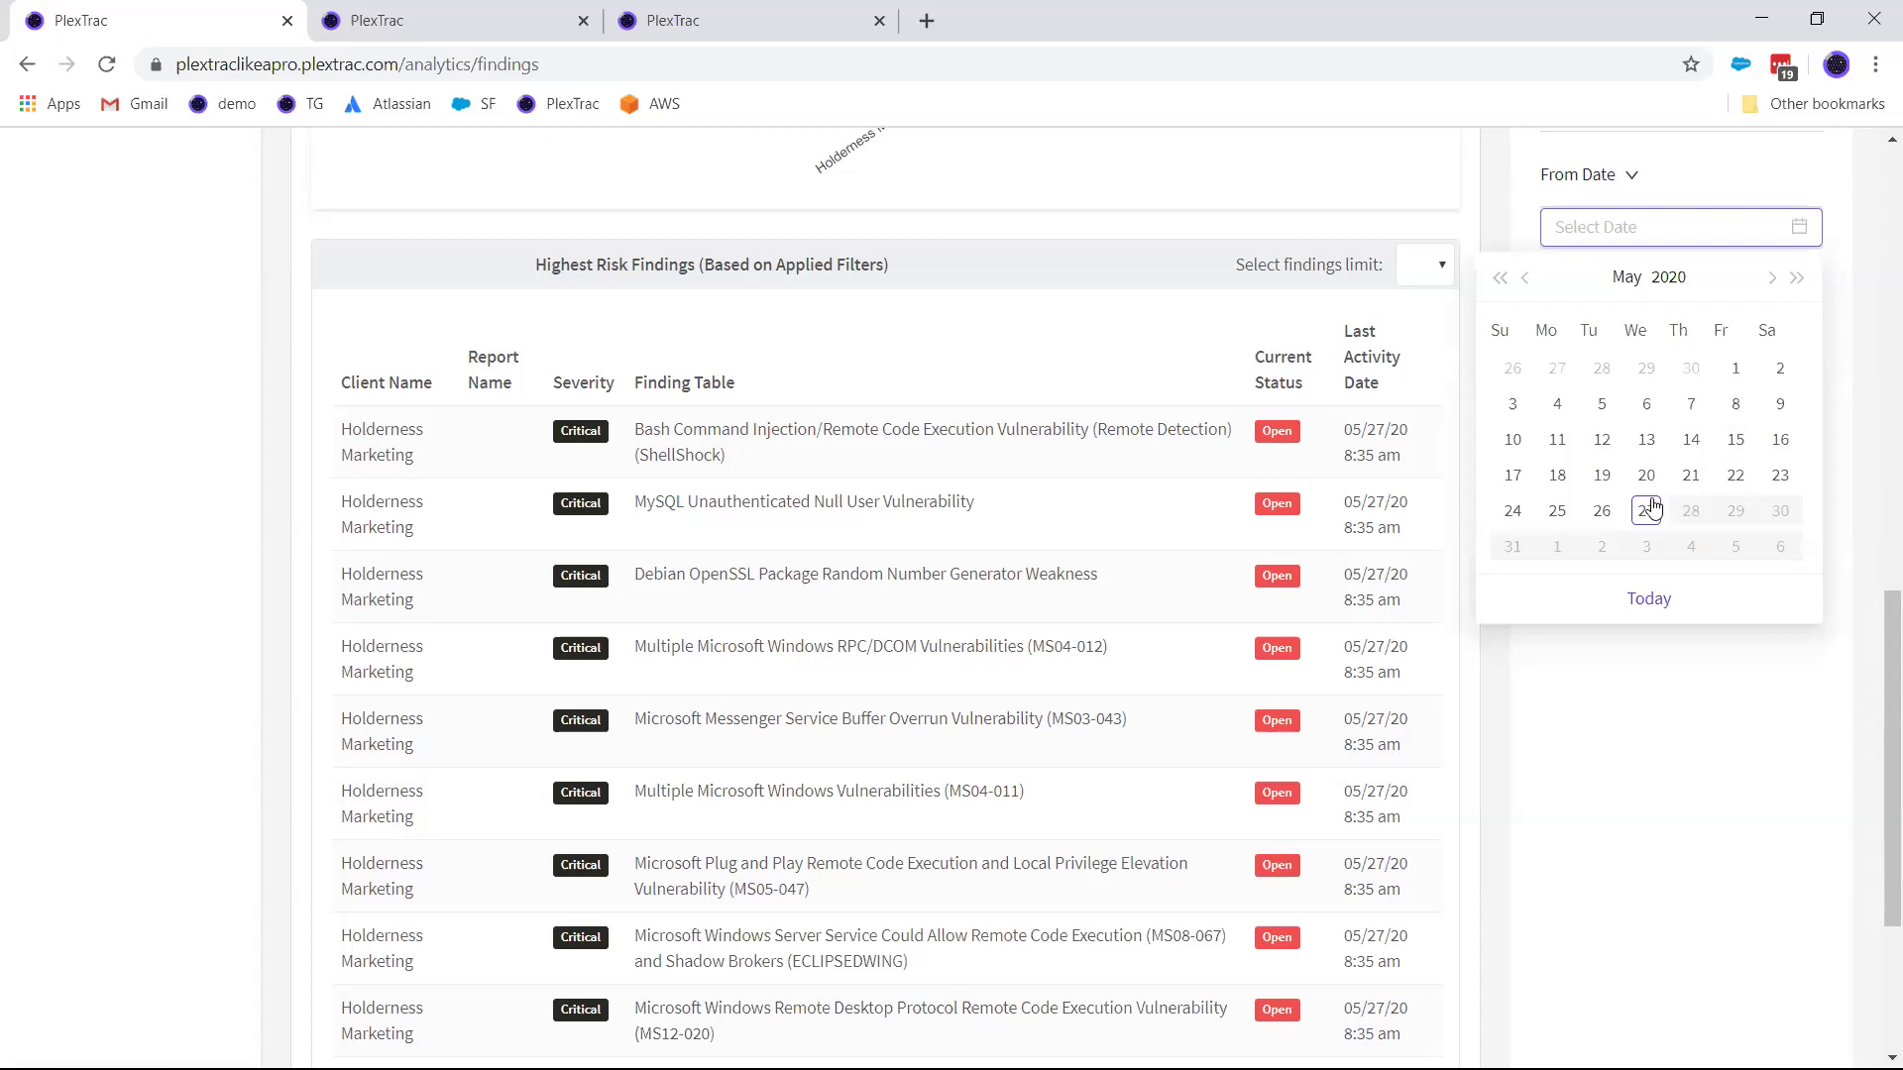
click(1602, 513)
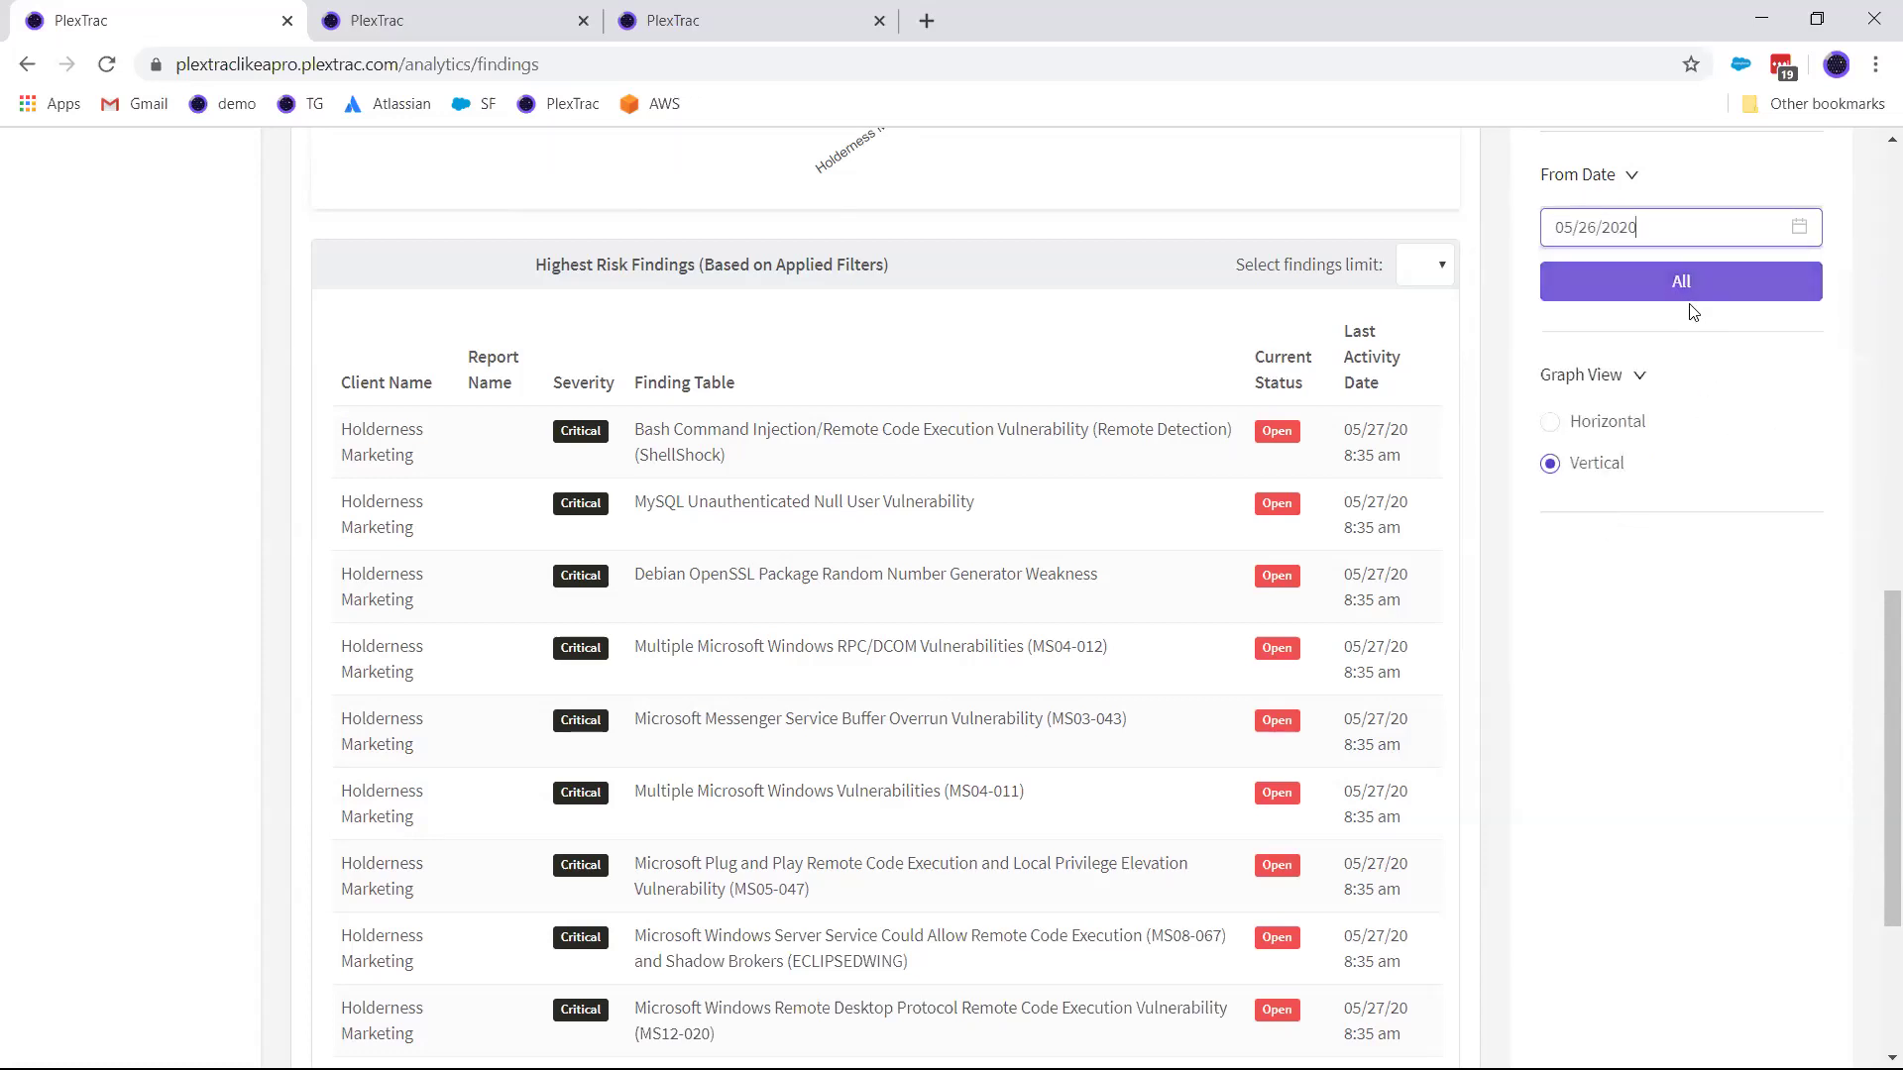
click(1698, 433)
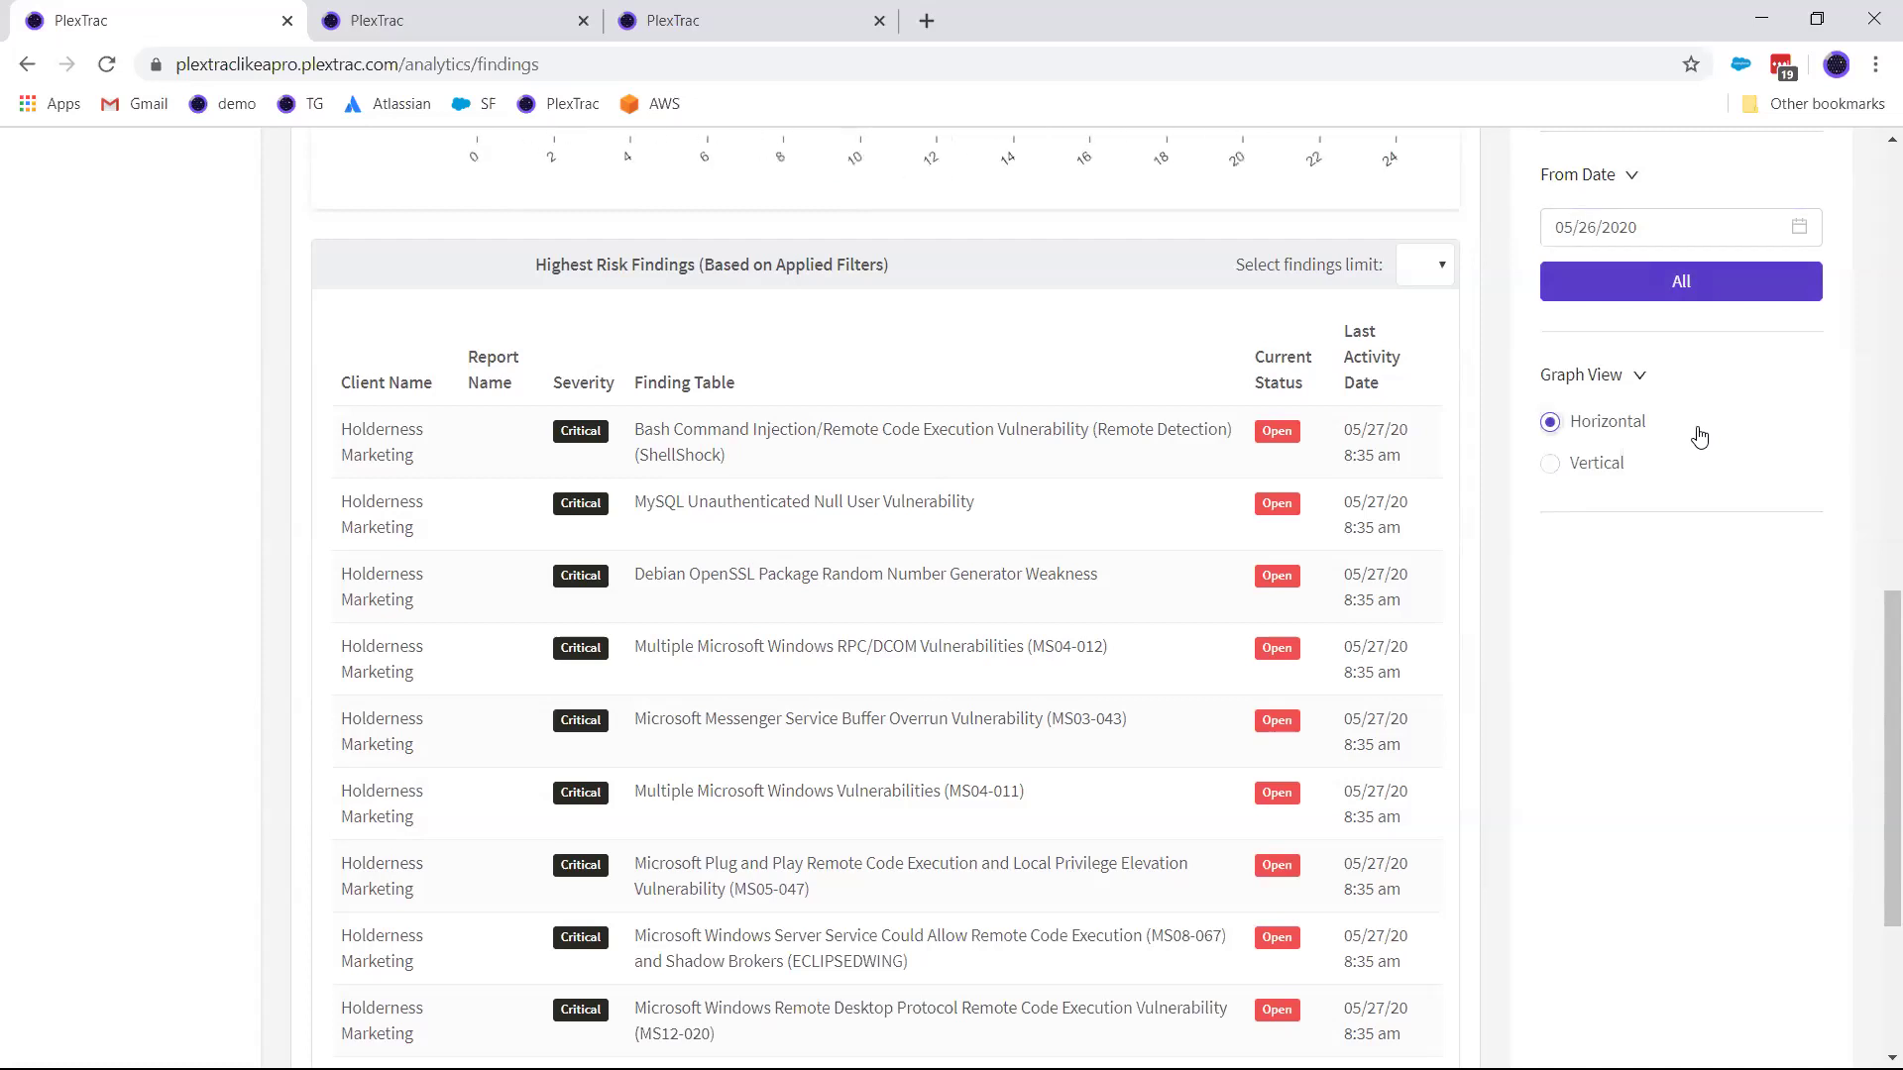
scroll(1698, 436, up, 5)
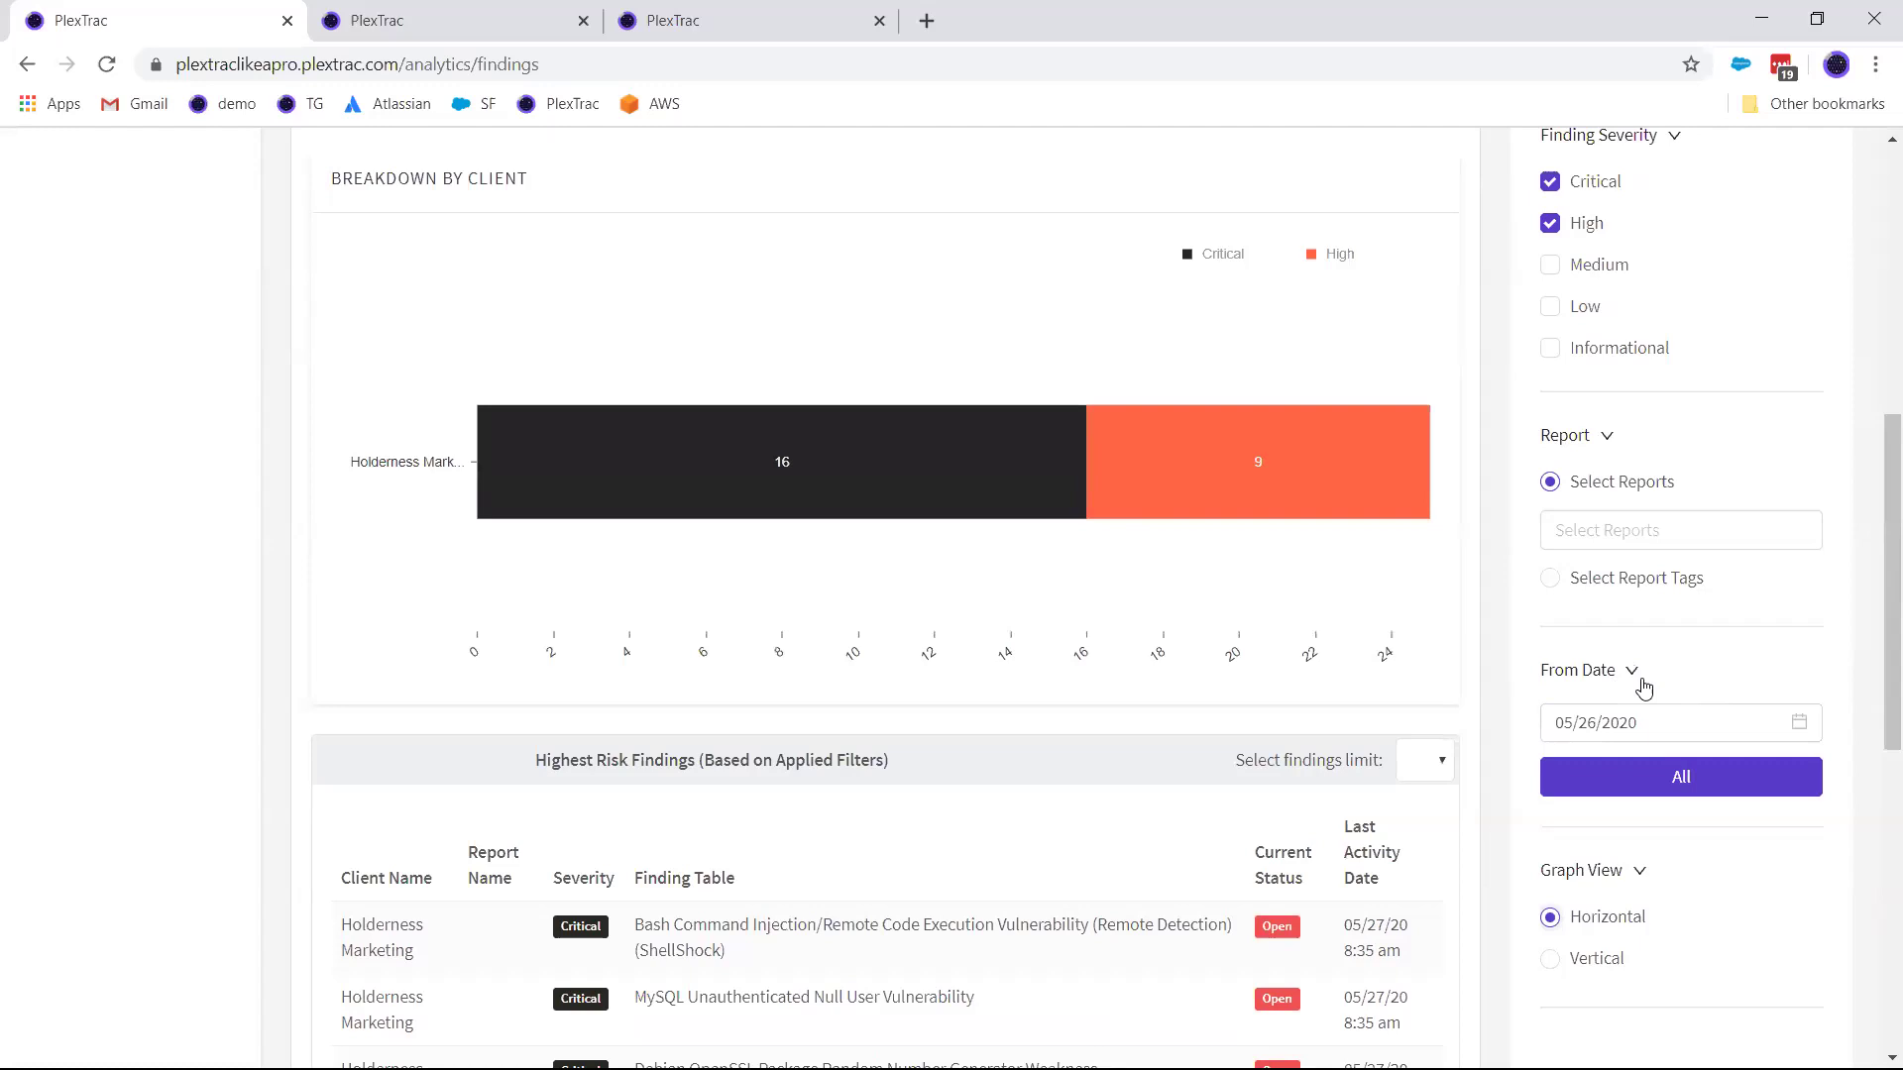
scroll(1665, 685, up, 2)
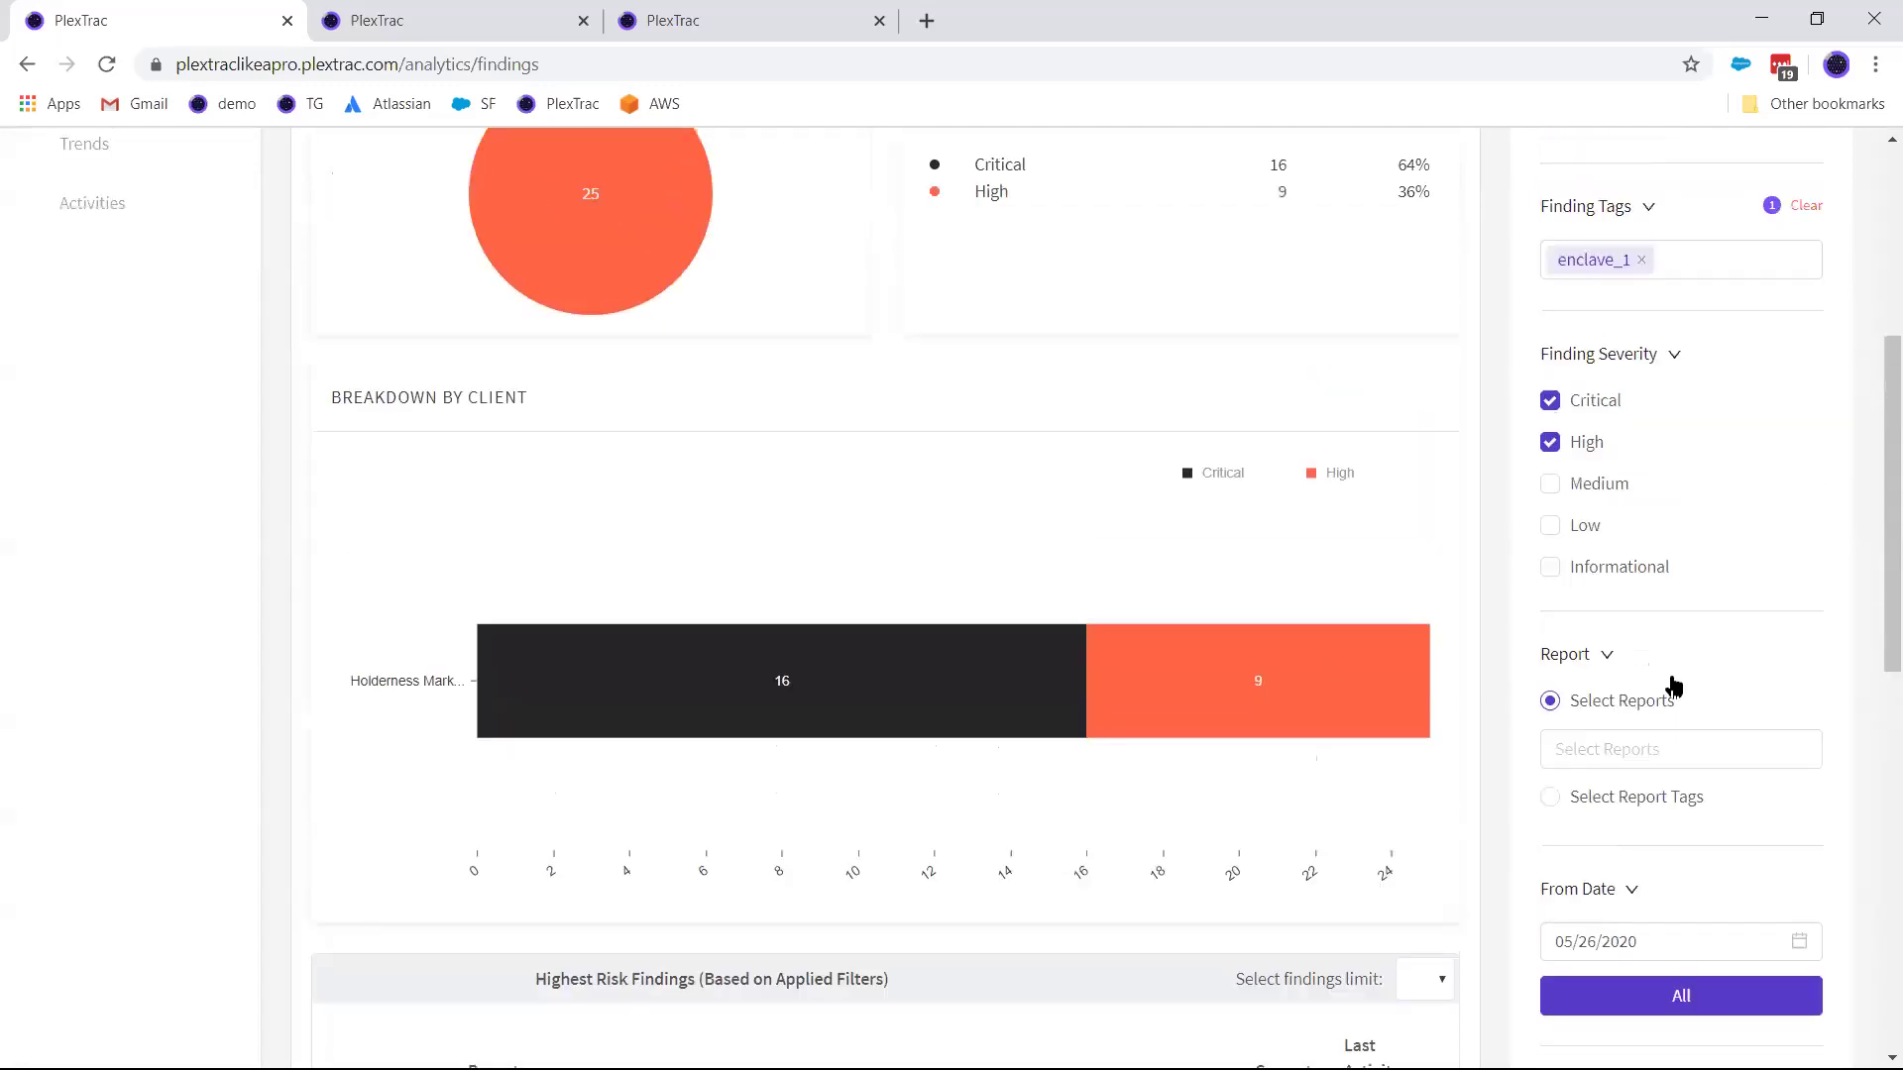
Review the filtered analytics, then go to the Clients page listing Contoso Systems and Holderness Marketing
scroll(1672, 686, up, 3)
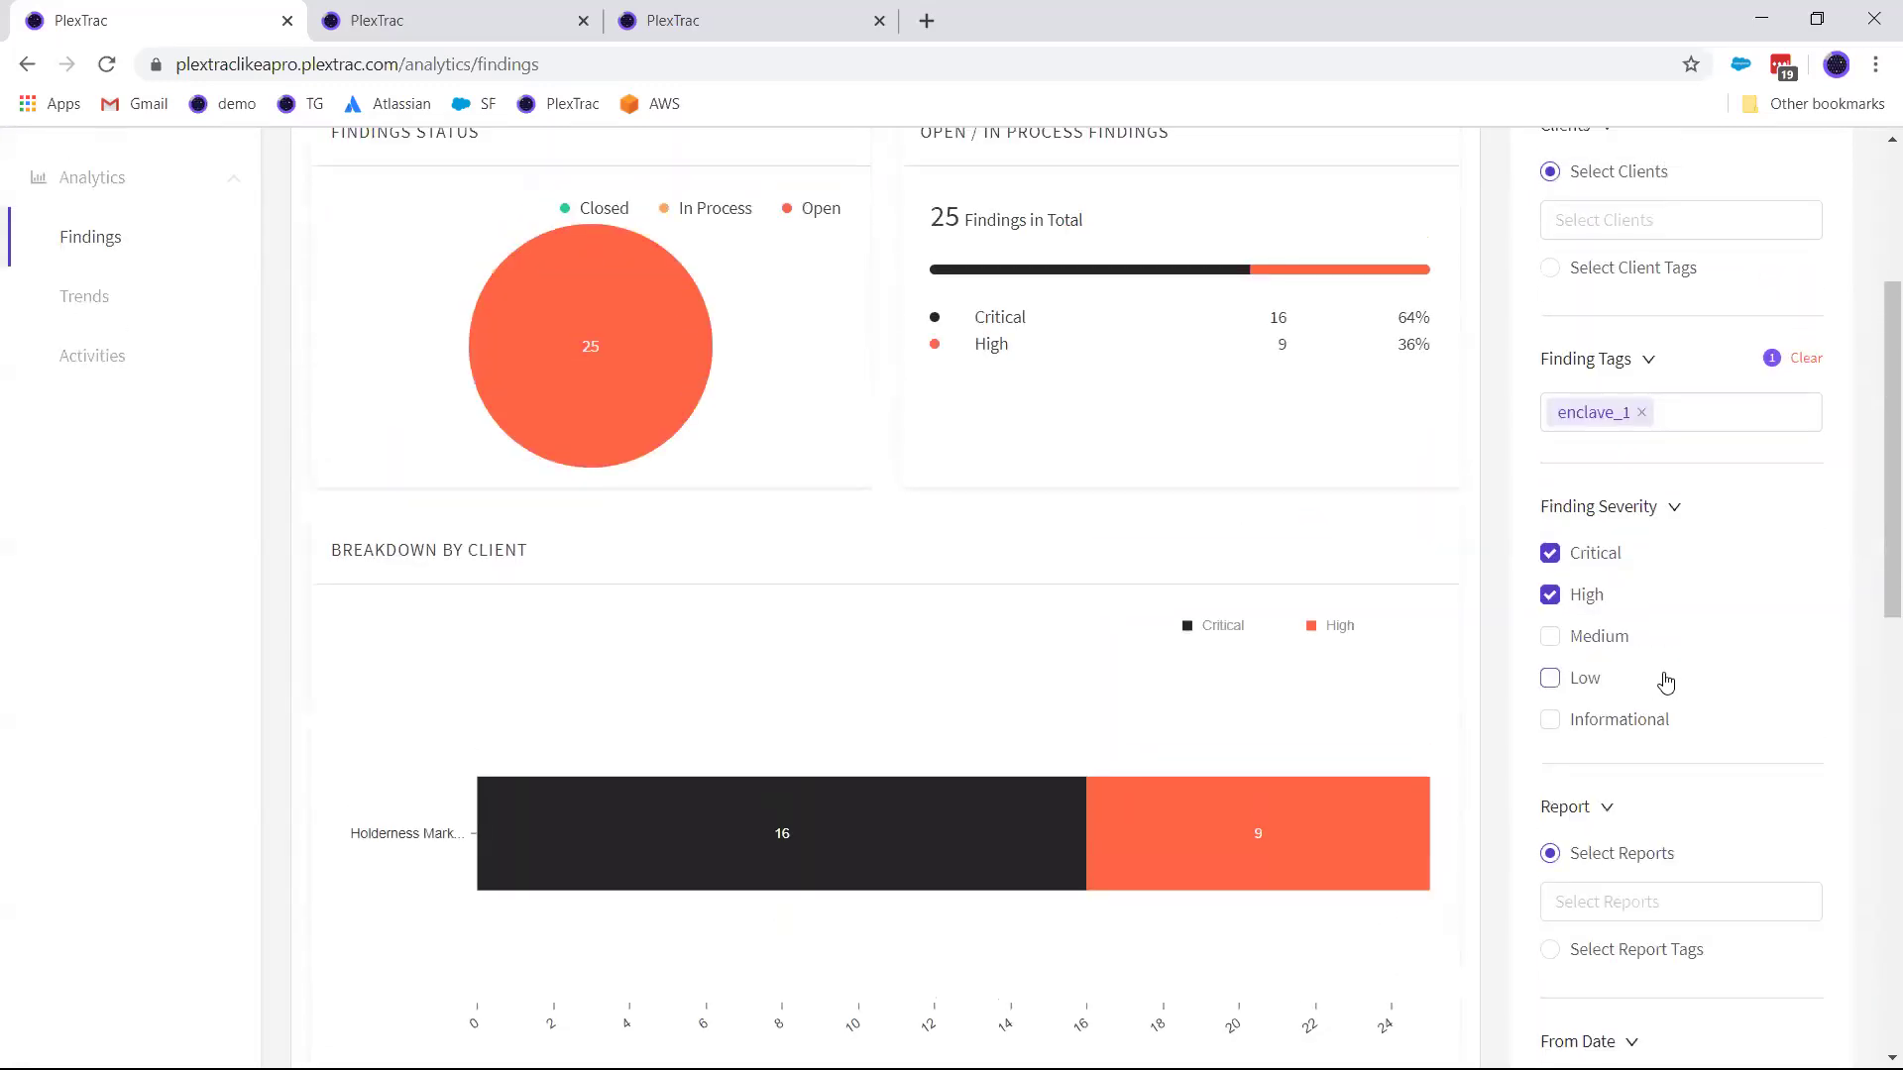
scroll(1661, 677, down, 4)
scroll(1443, 652, down, 3)
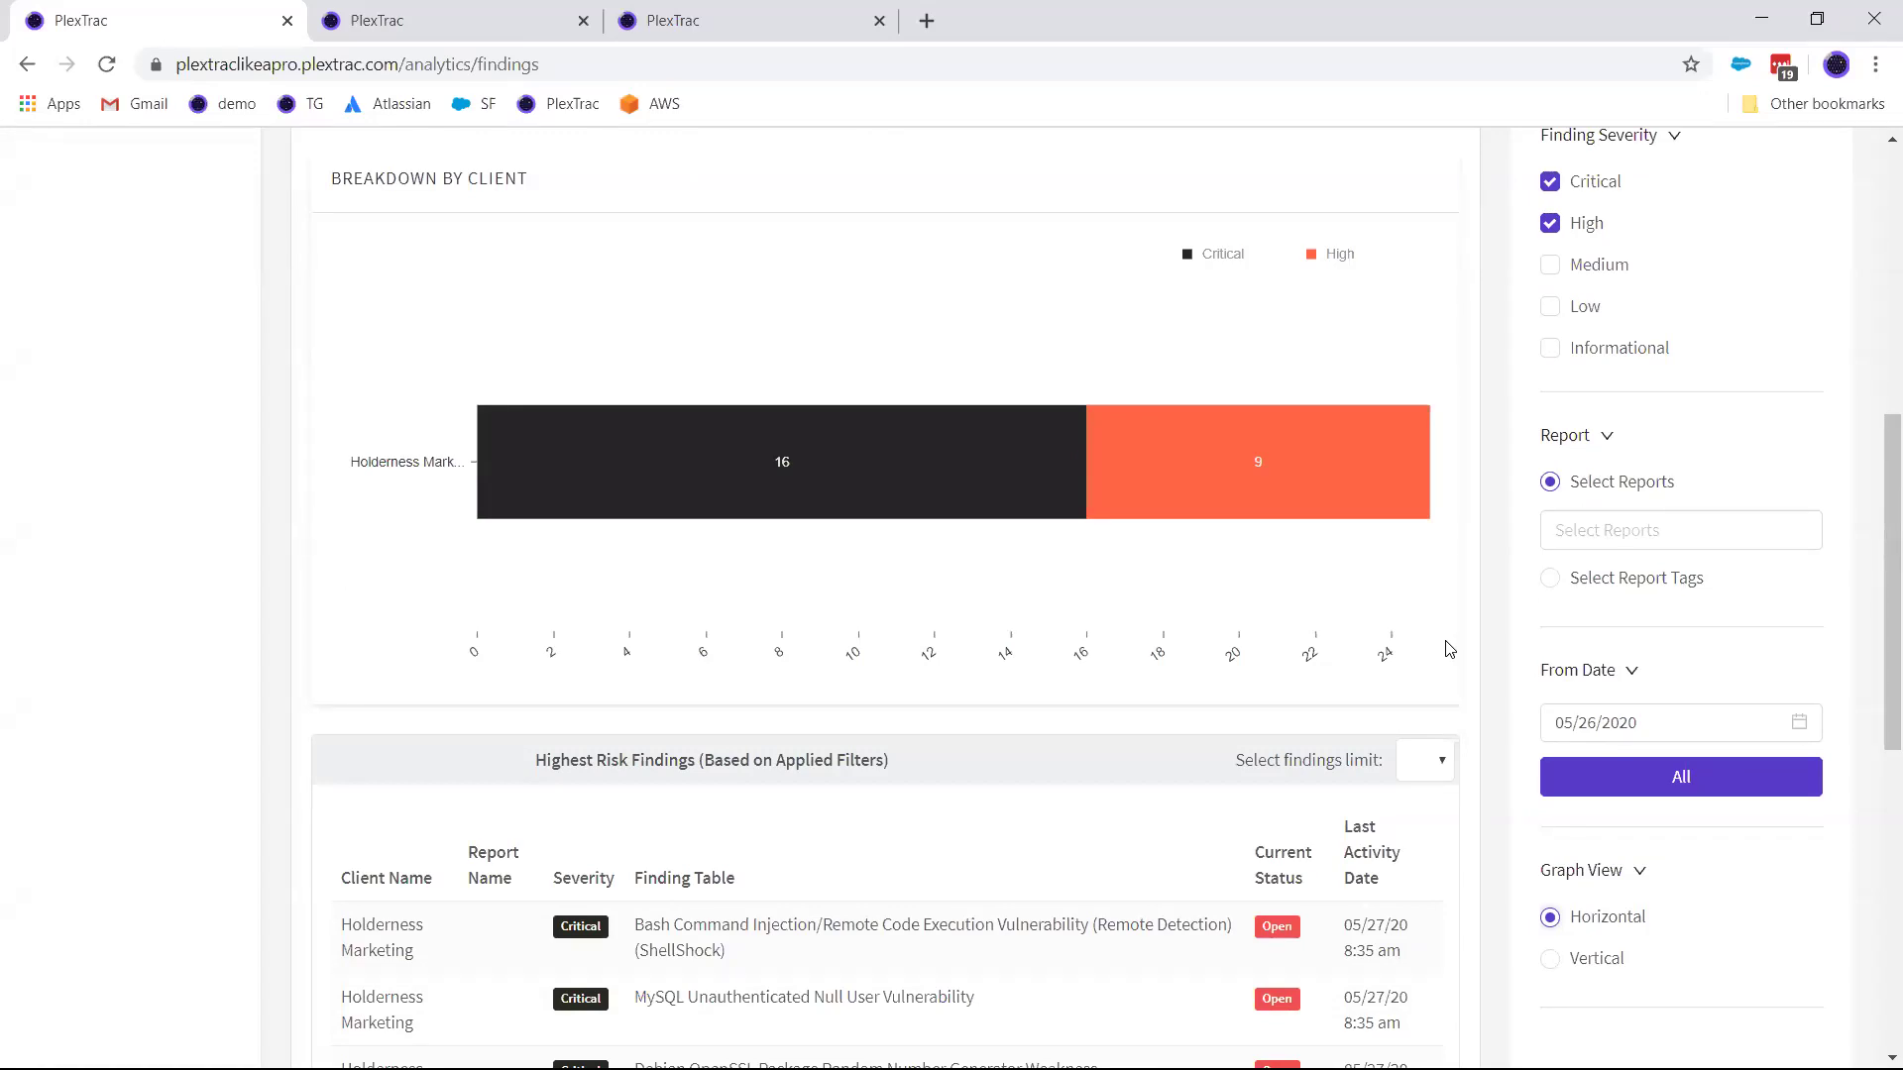
scroll(1450, 649, down, 1)
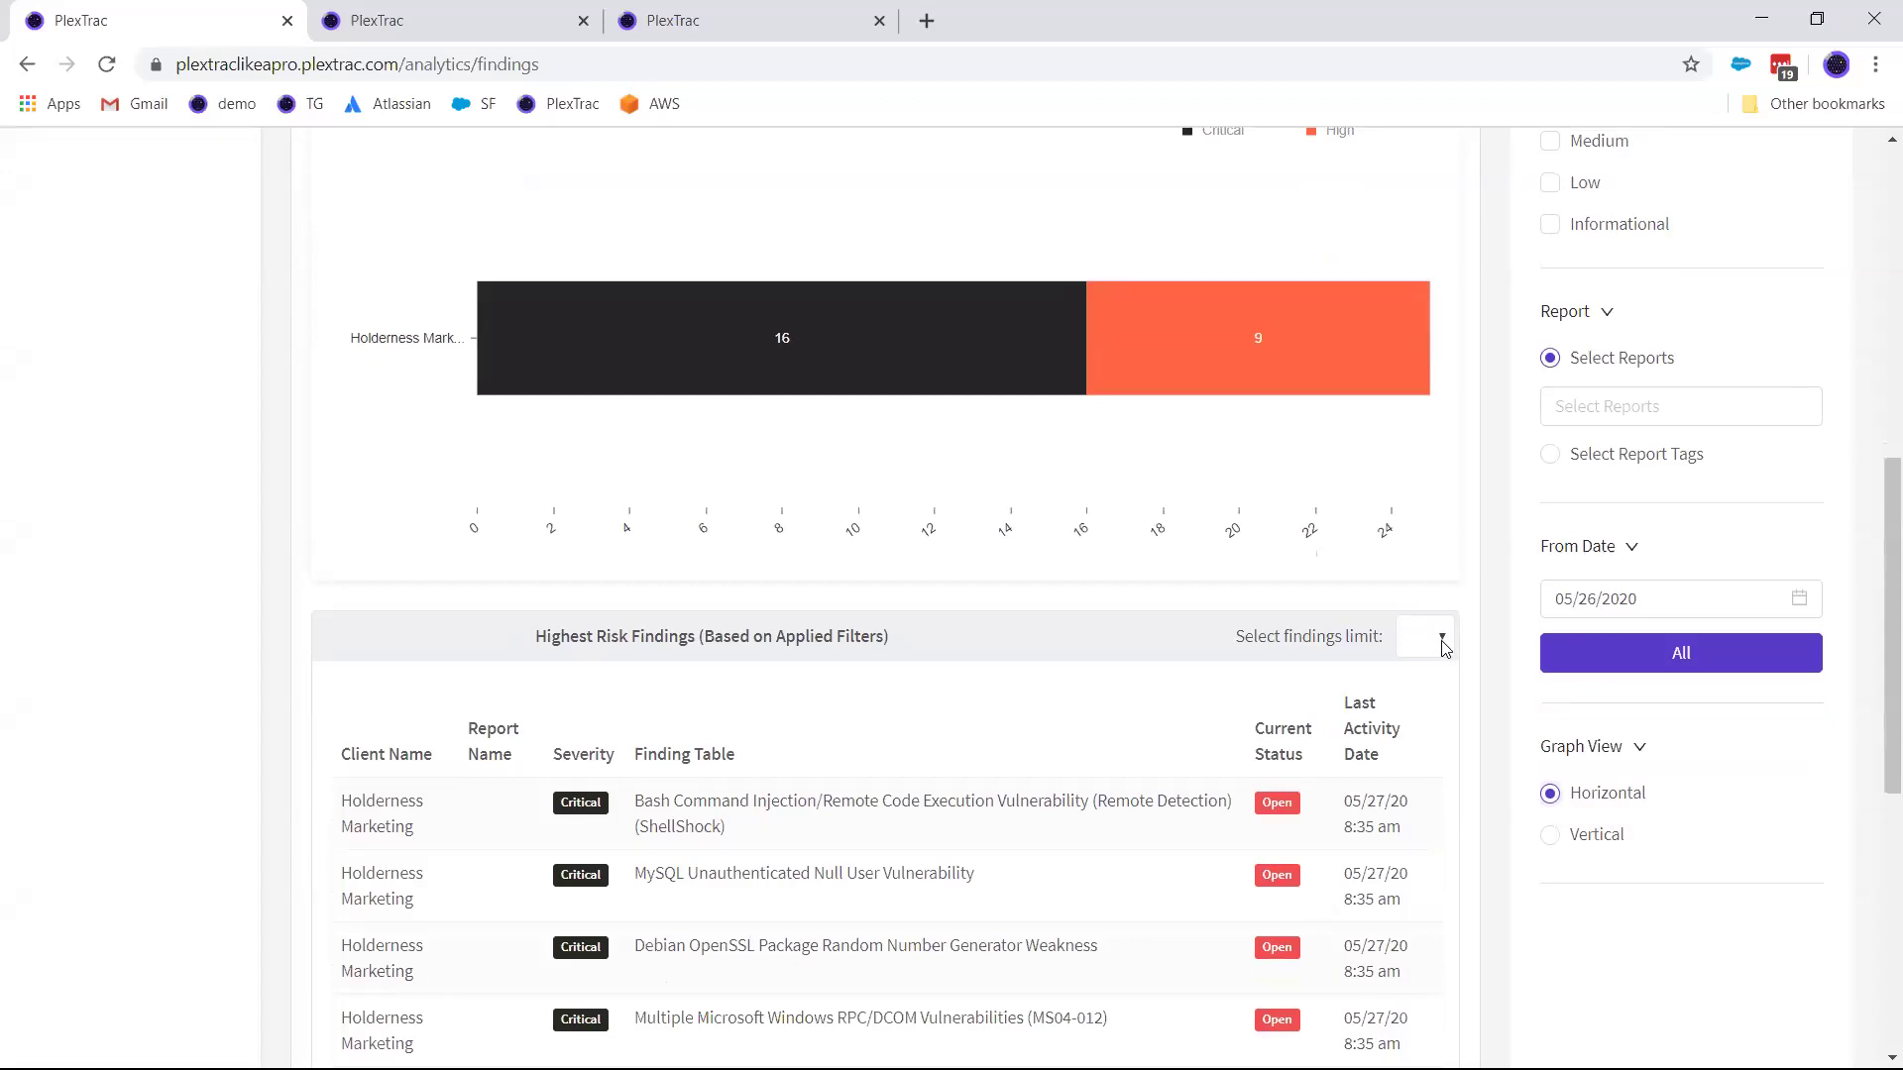
scroll(1436, 649, down, 1)
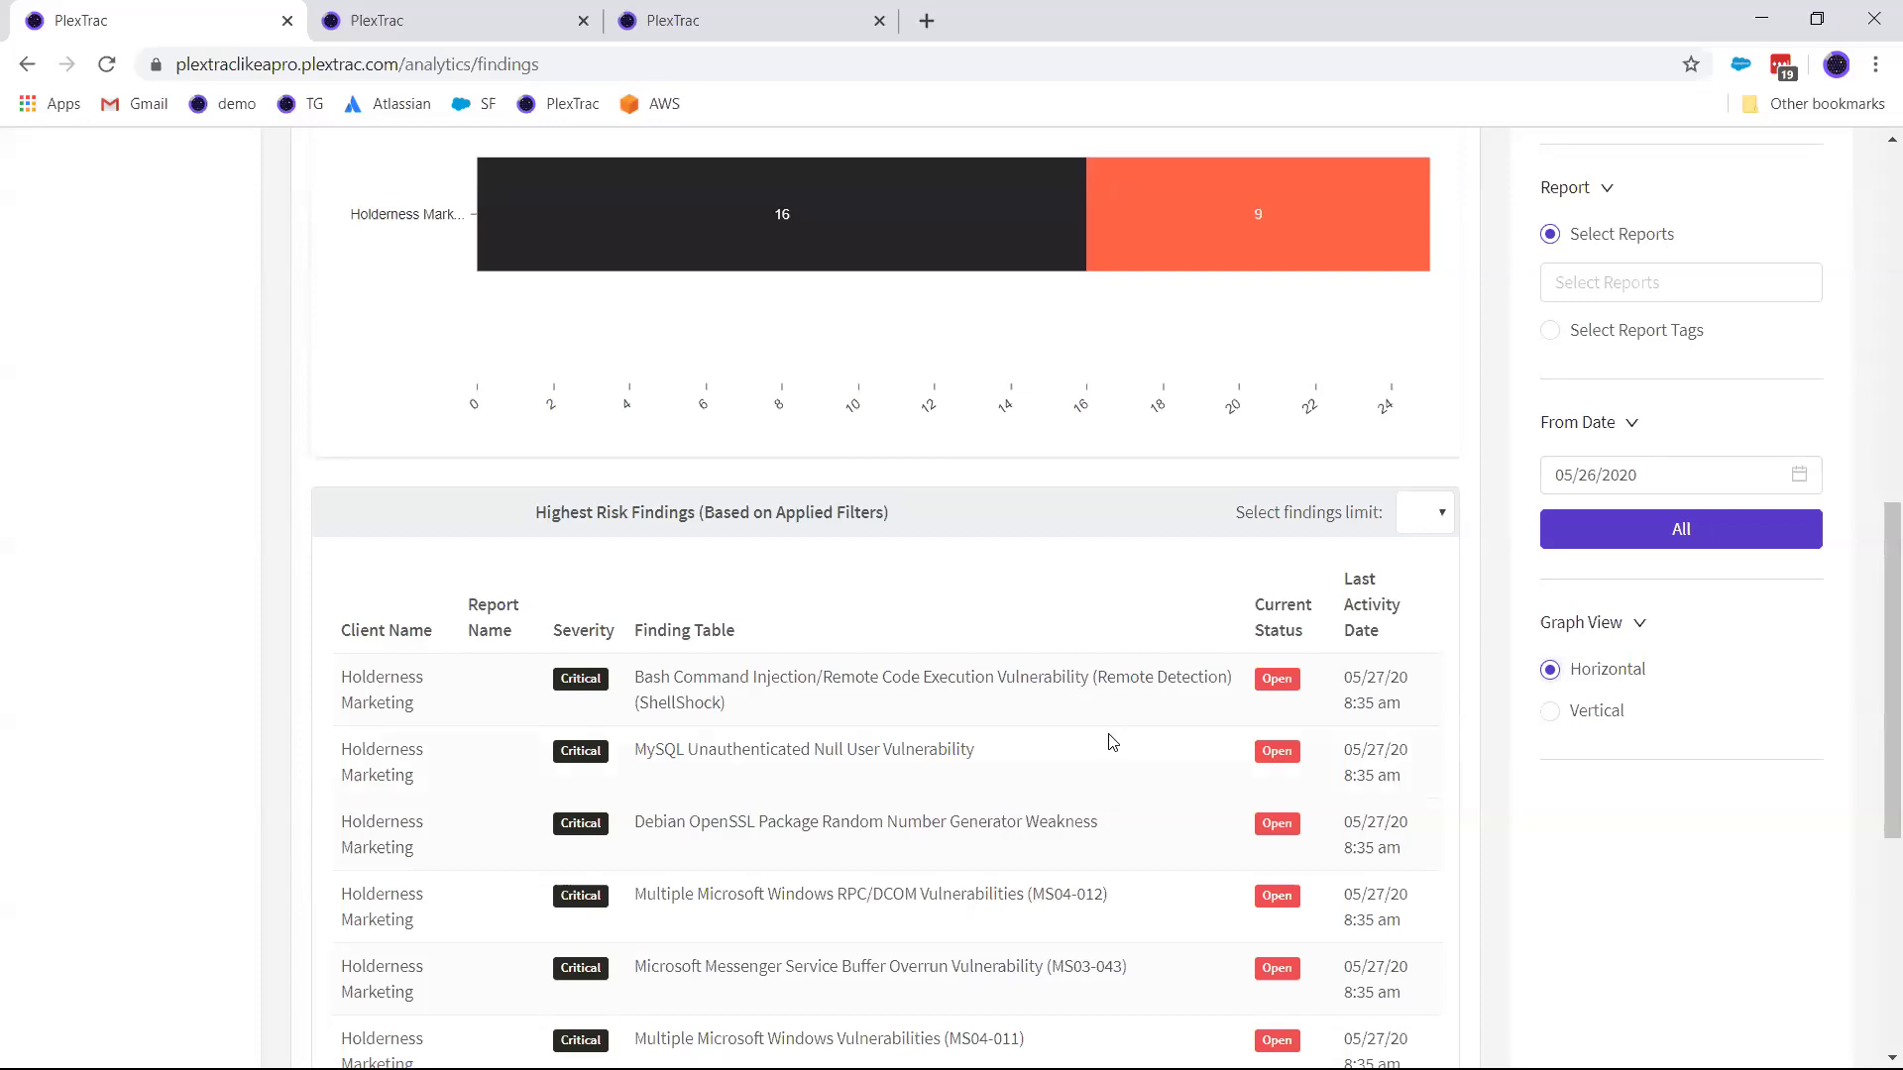
scroll(1110, 742, down, 1)
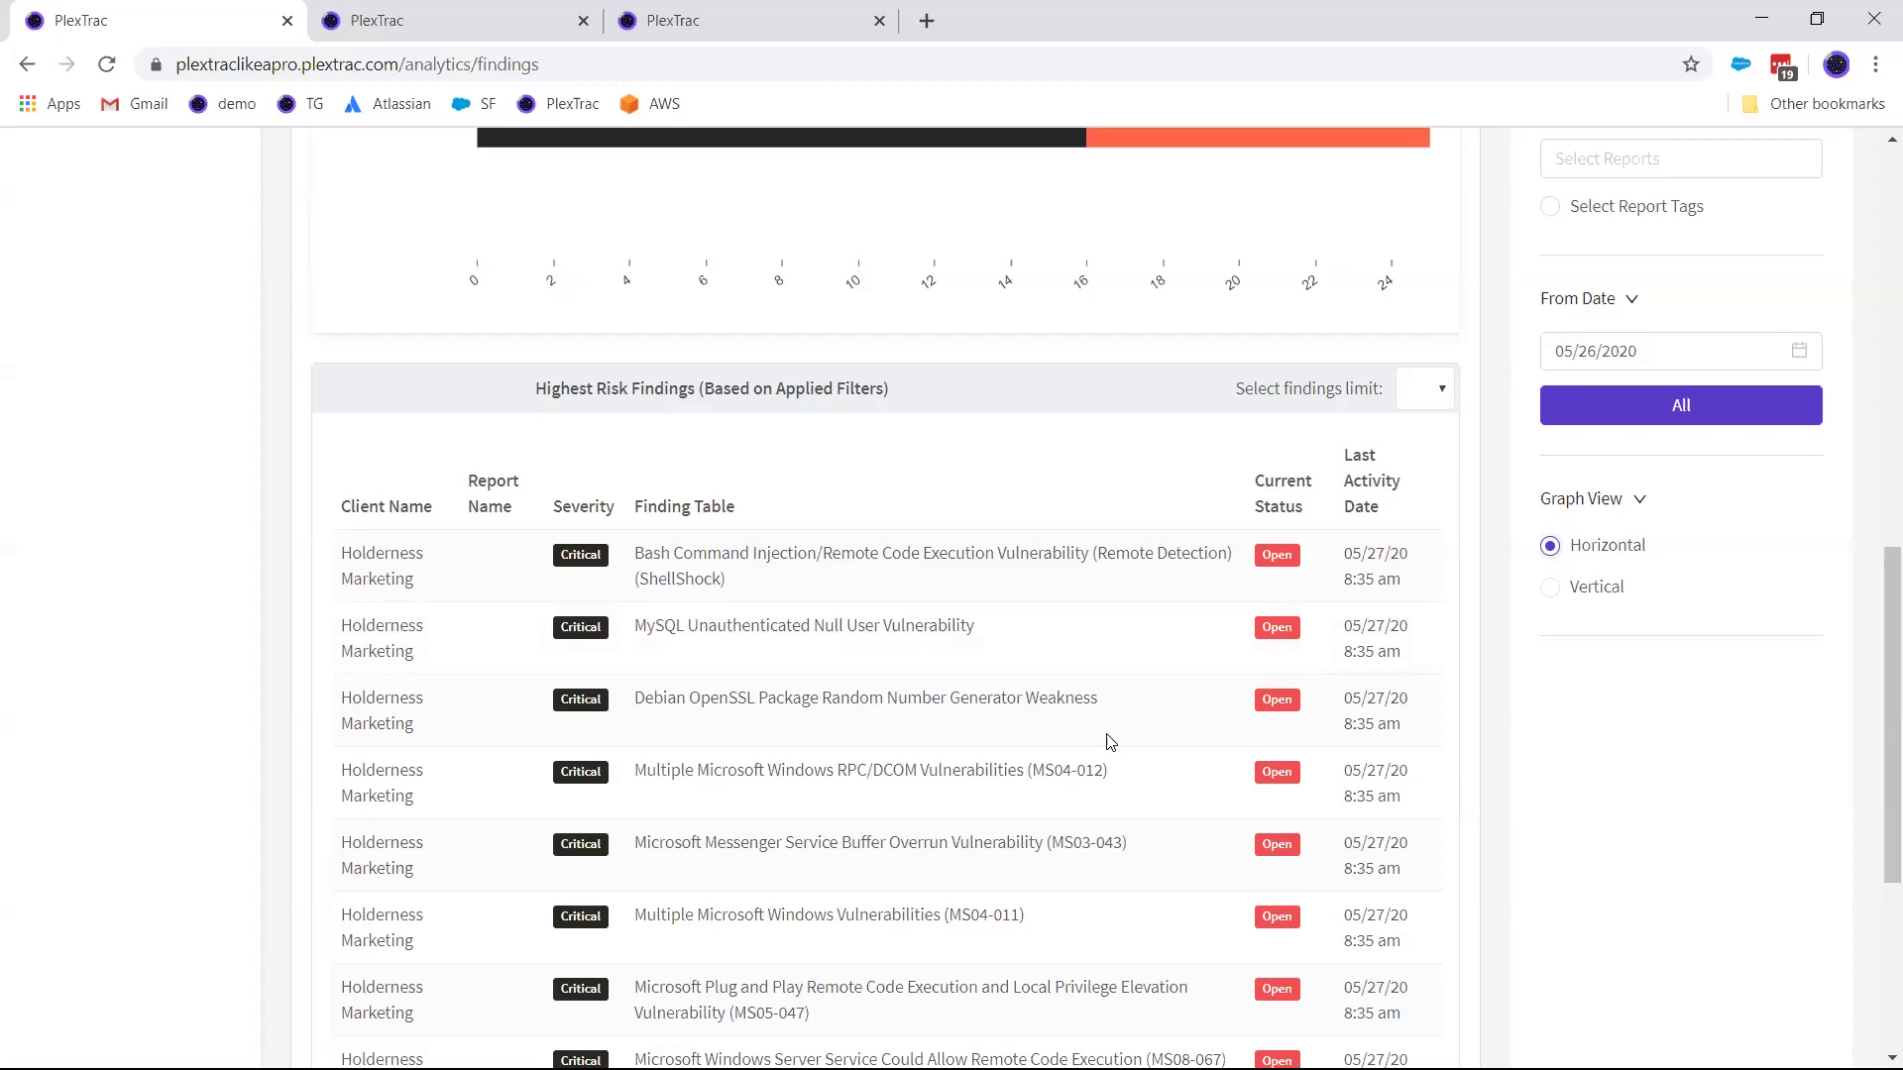
scroll(1110, 742, up, 1)
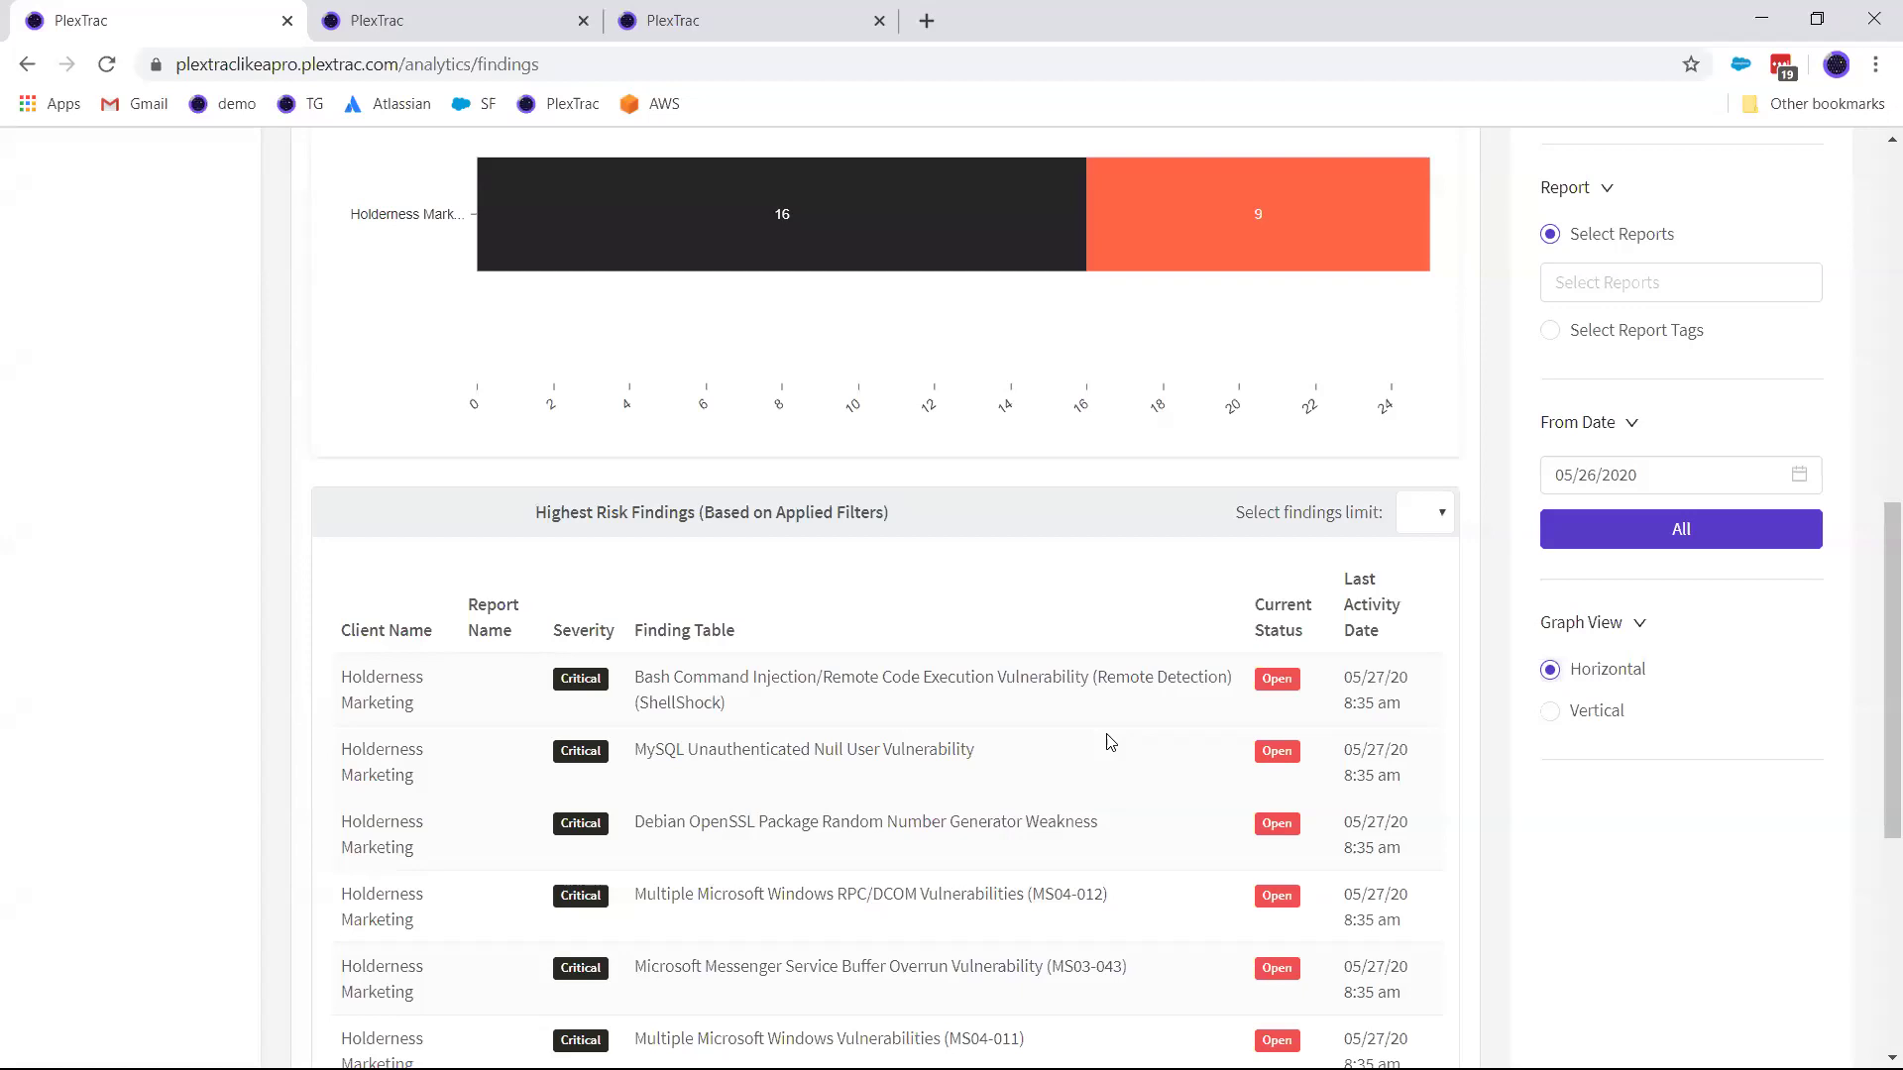
scroll(1110, 742, up, 5)
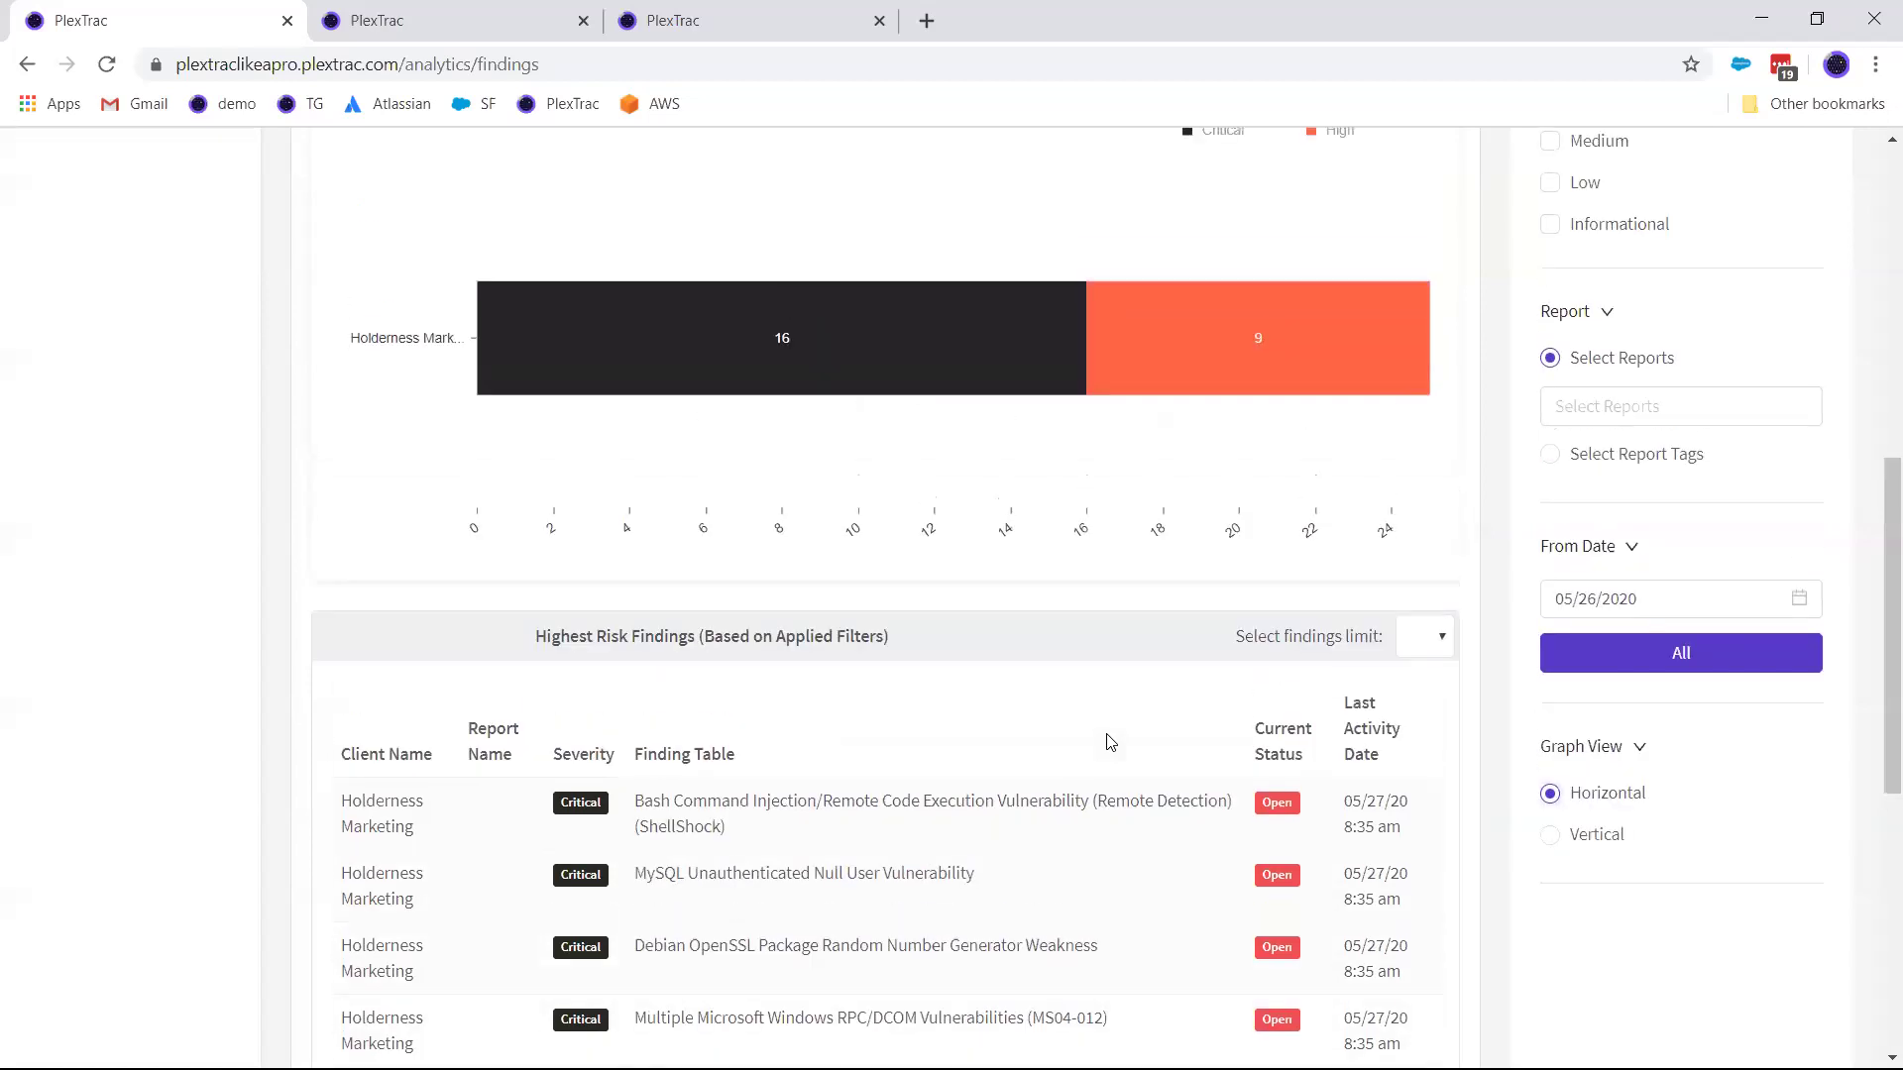
scroll(1107, 734, up, 3)
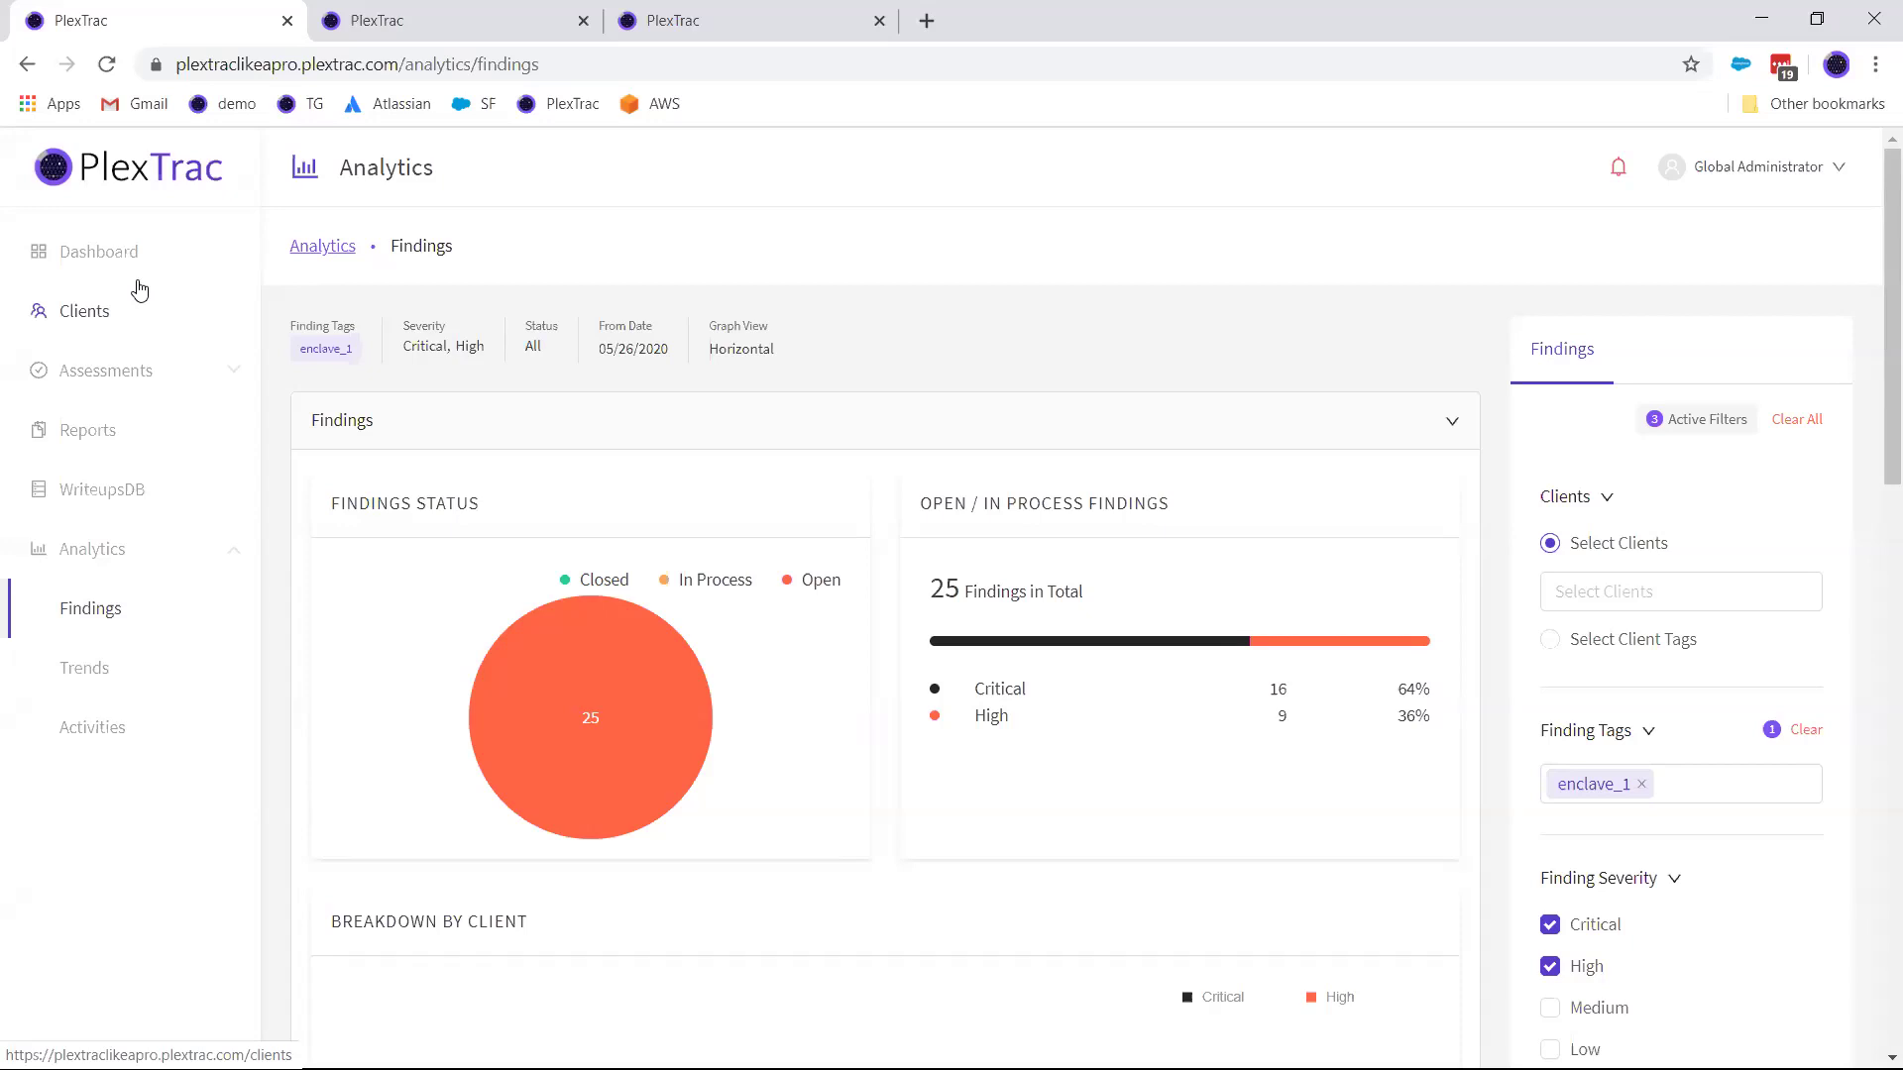
click(1760, 16)
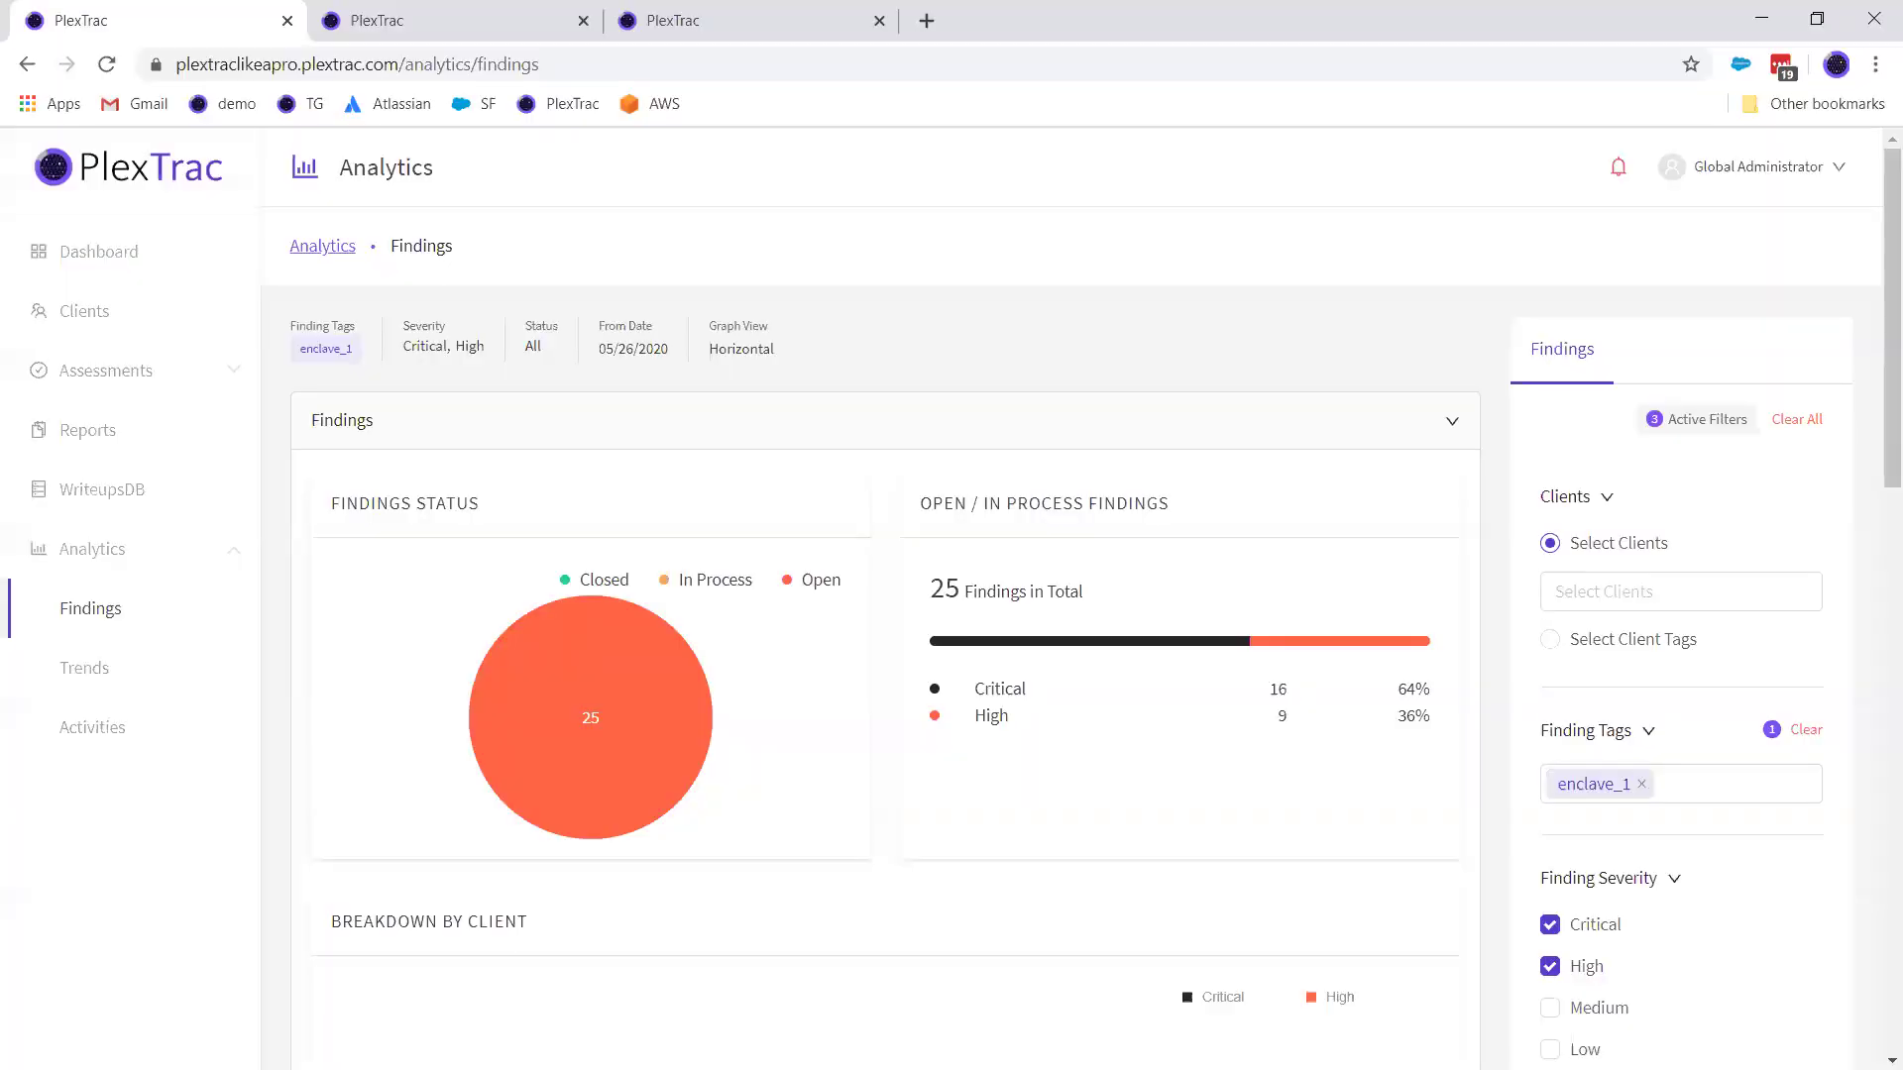
click(67, 327)
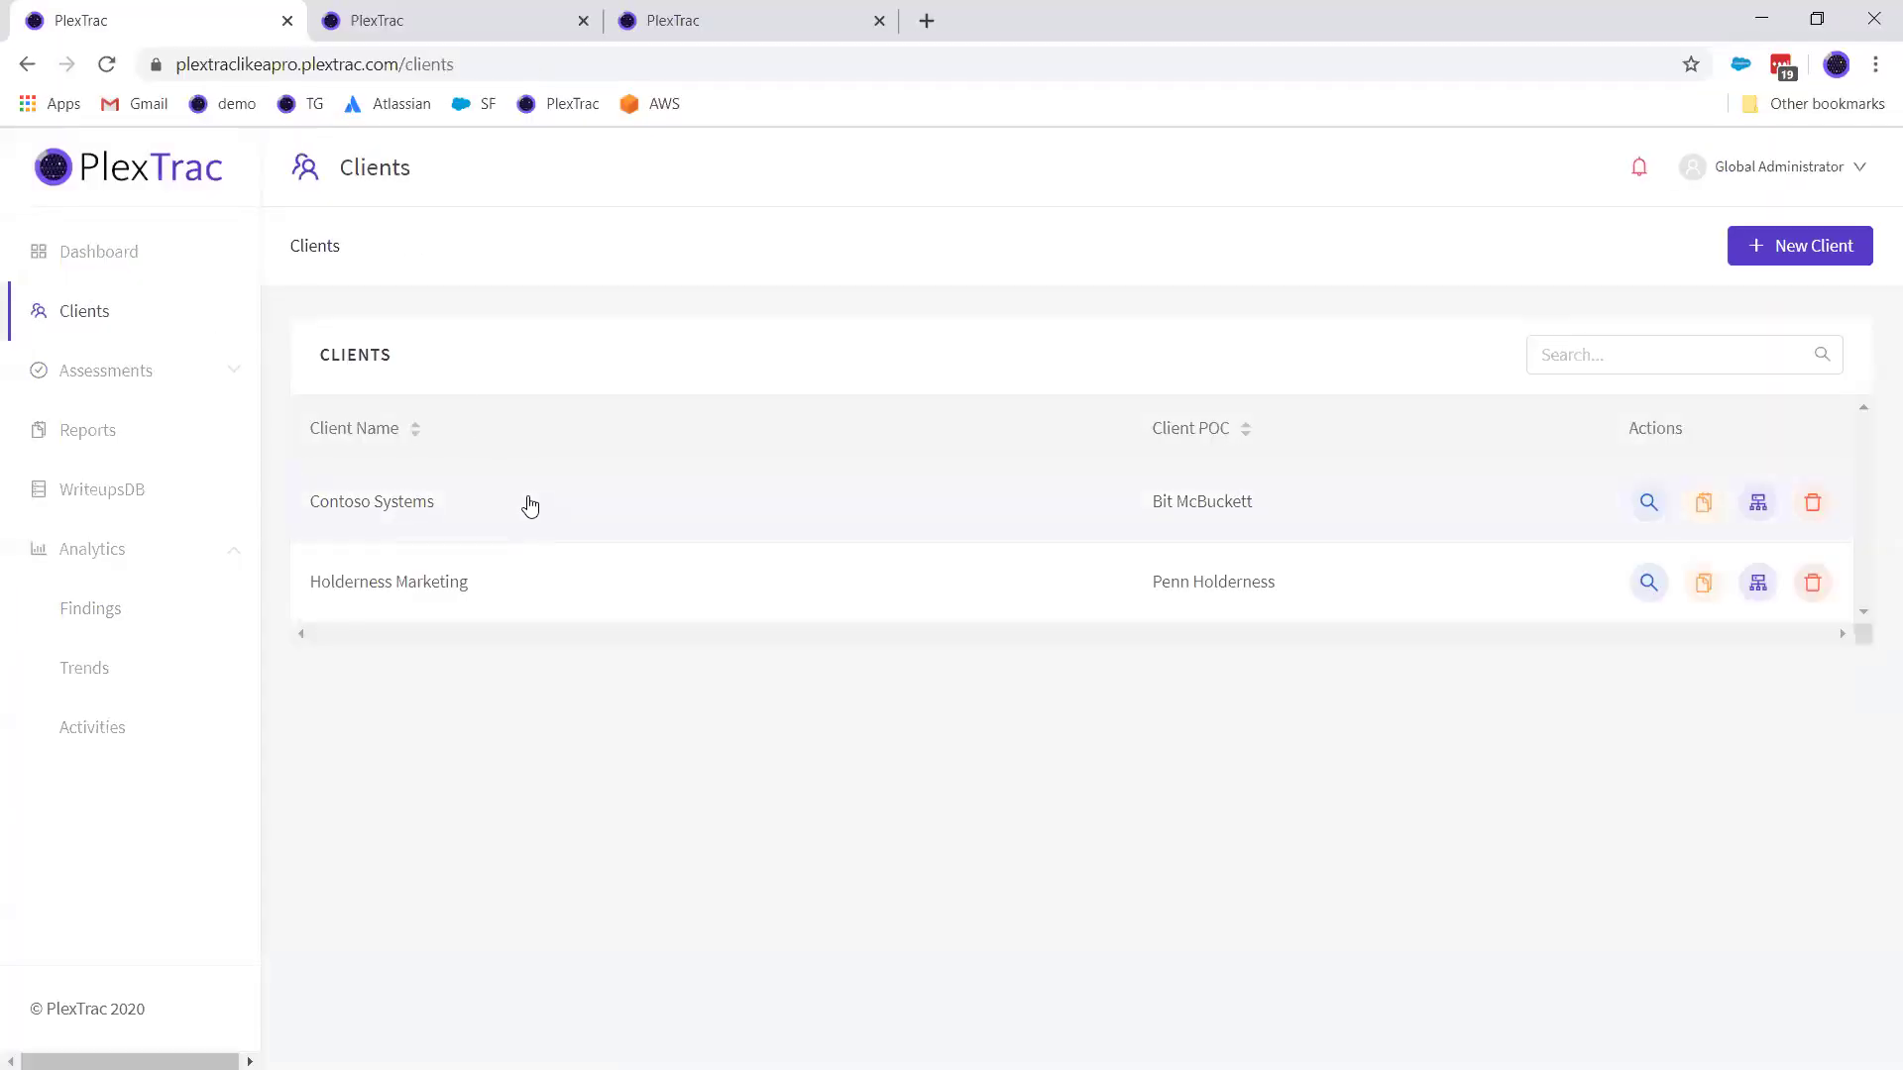
Create and save a Holderness Marketing report named 'test nessus' with description and scope 't'
click(519, 573)
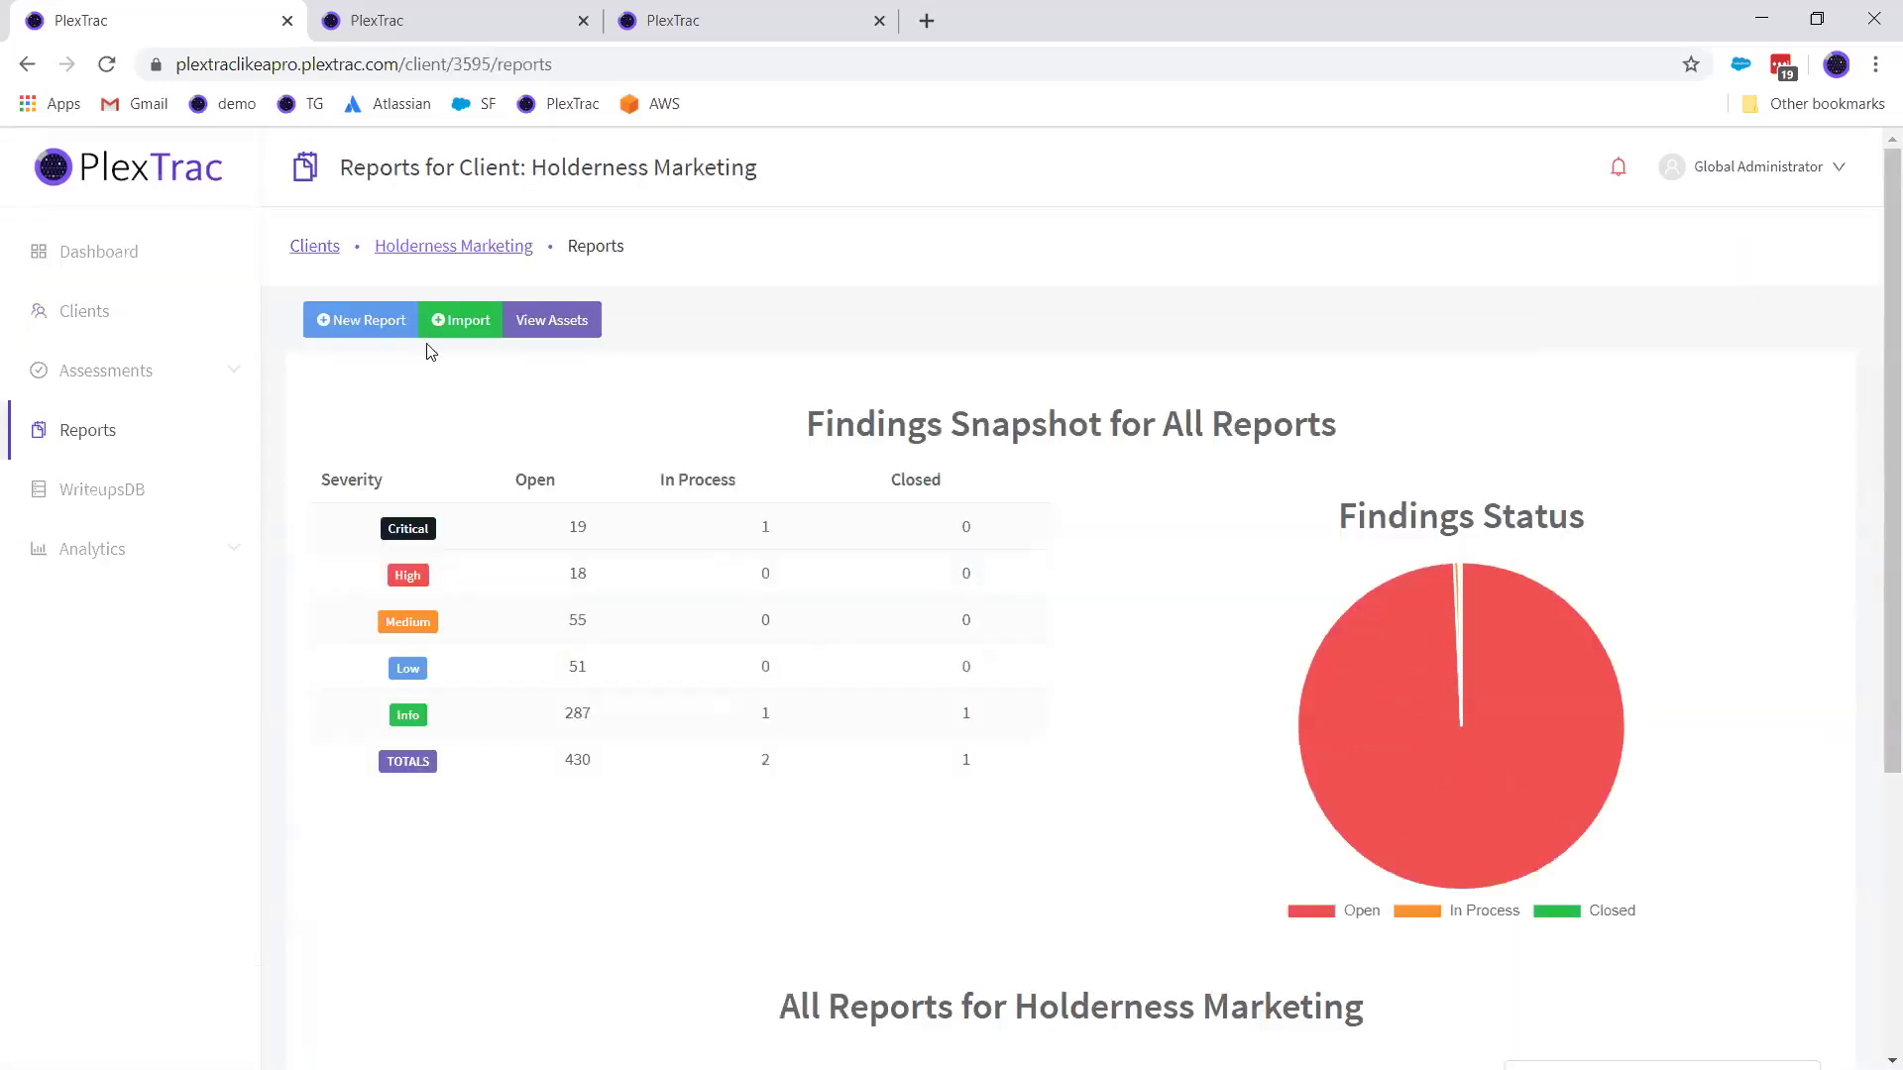
click(382, 324)
click(493, 329)
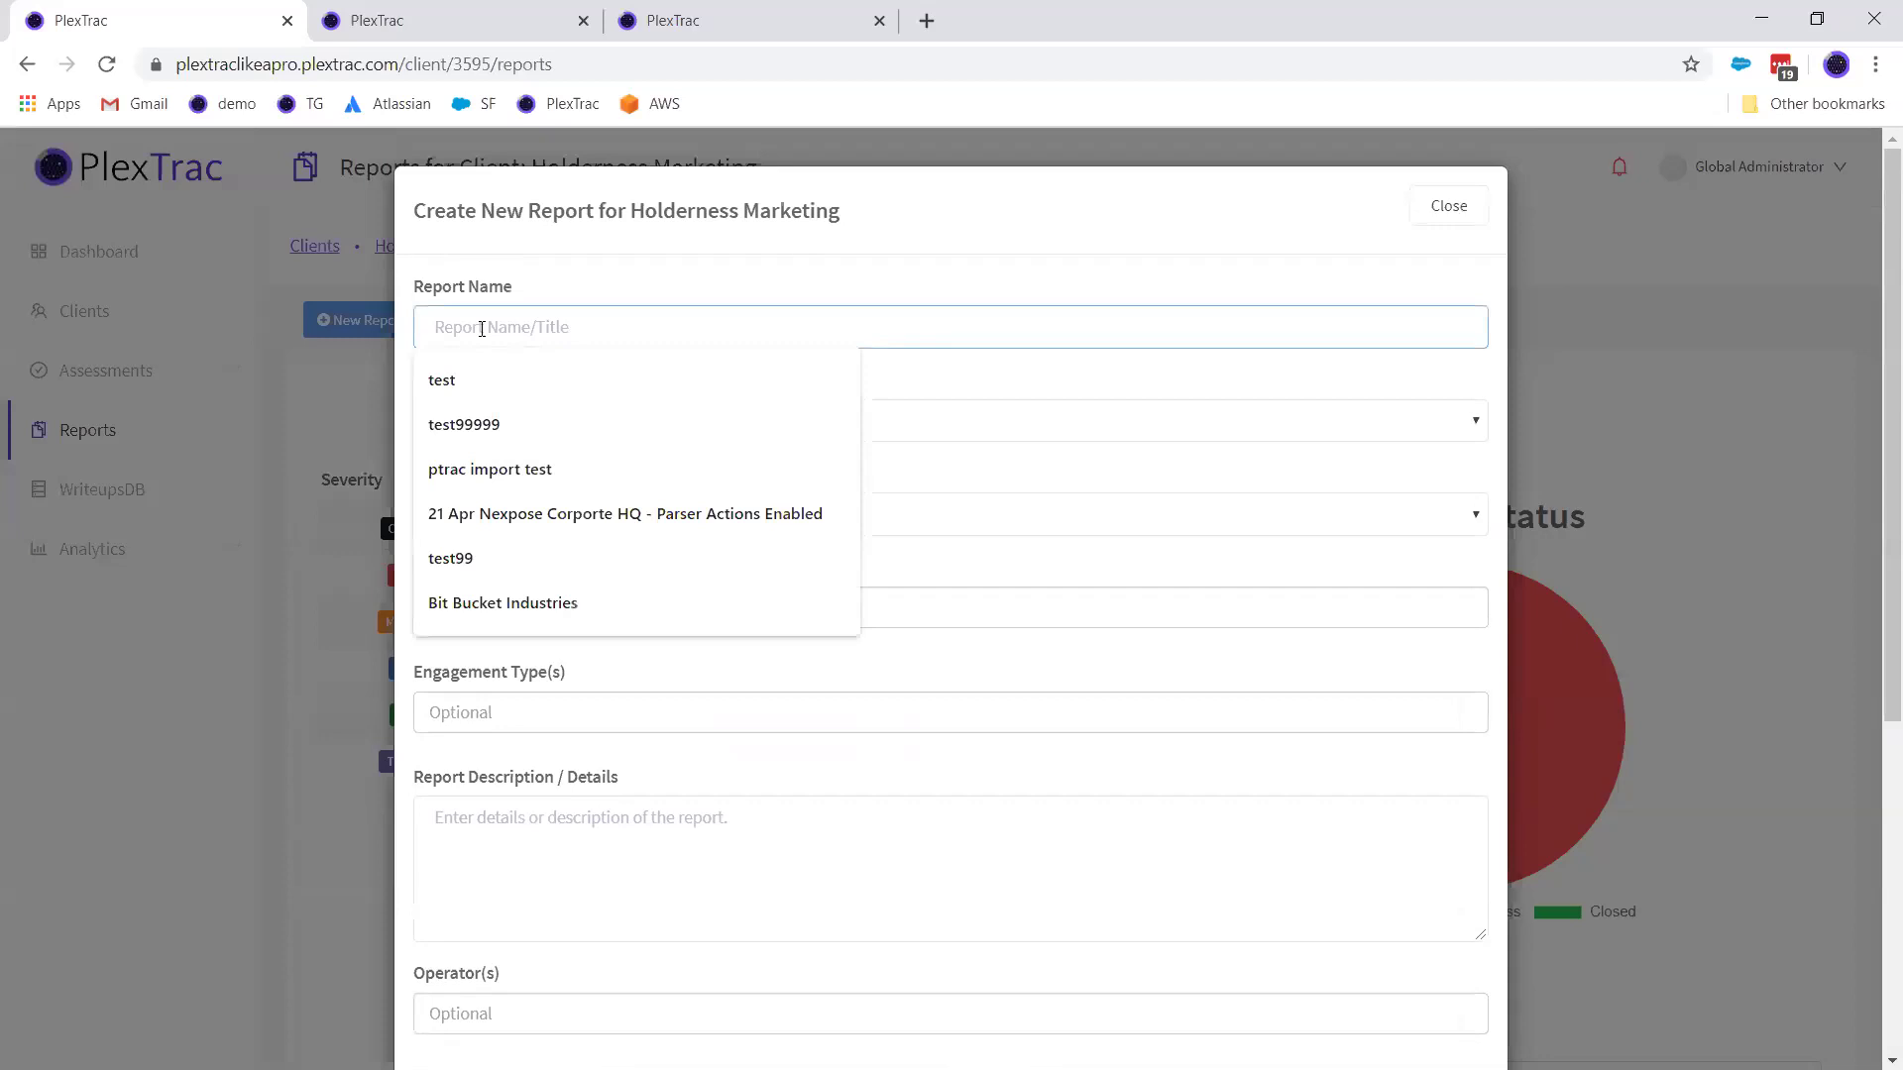
text(test nessus)
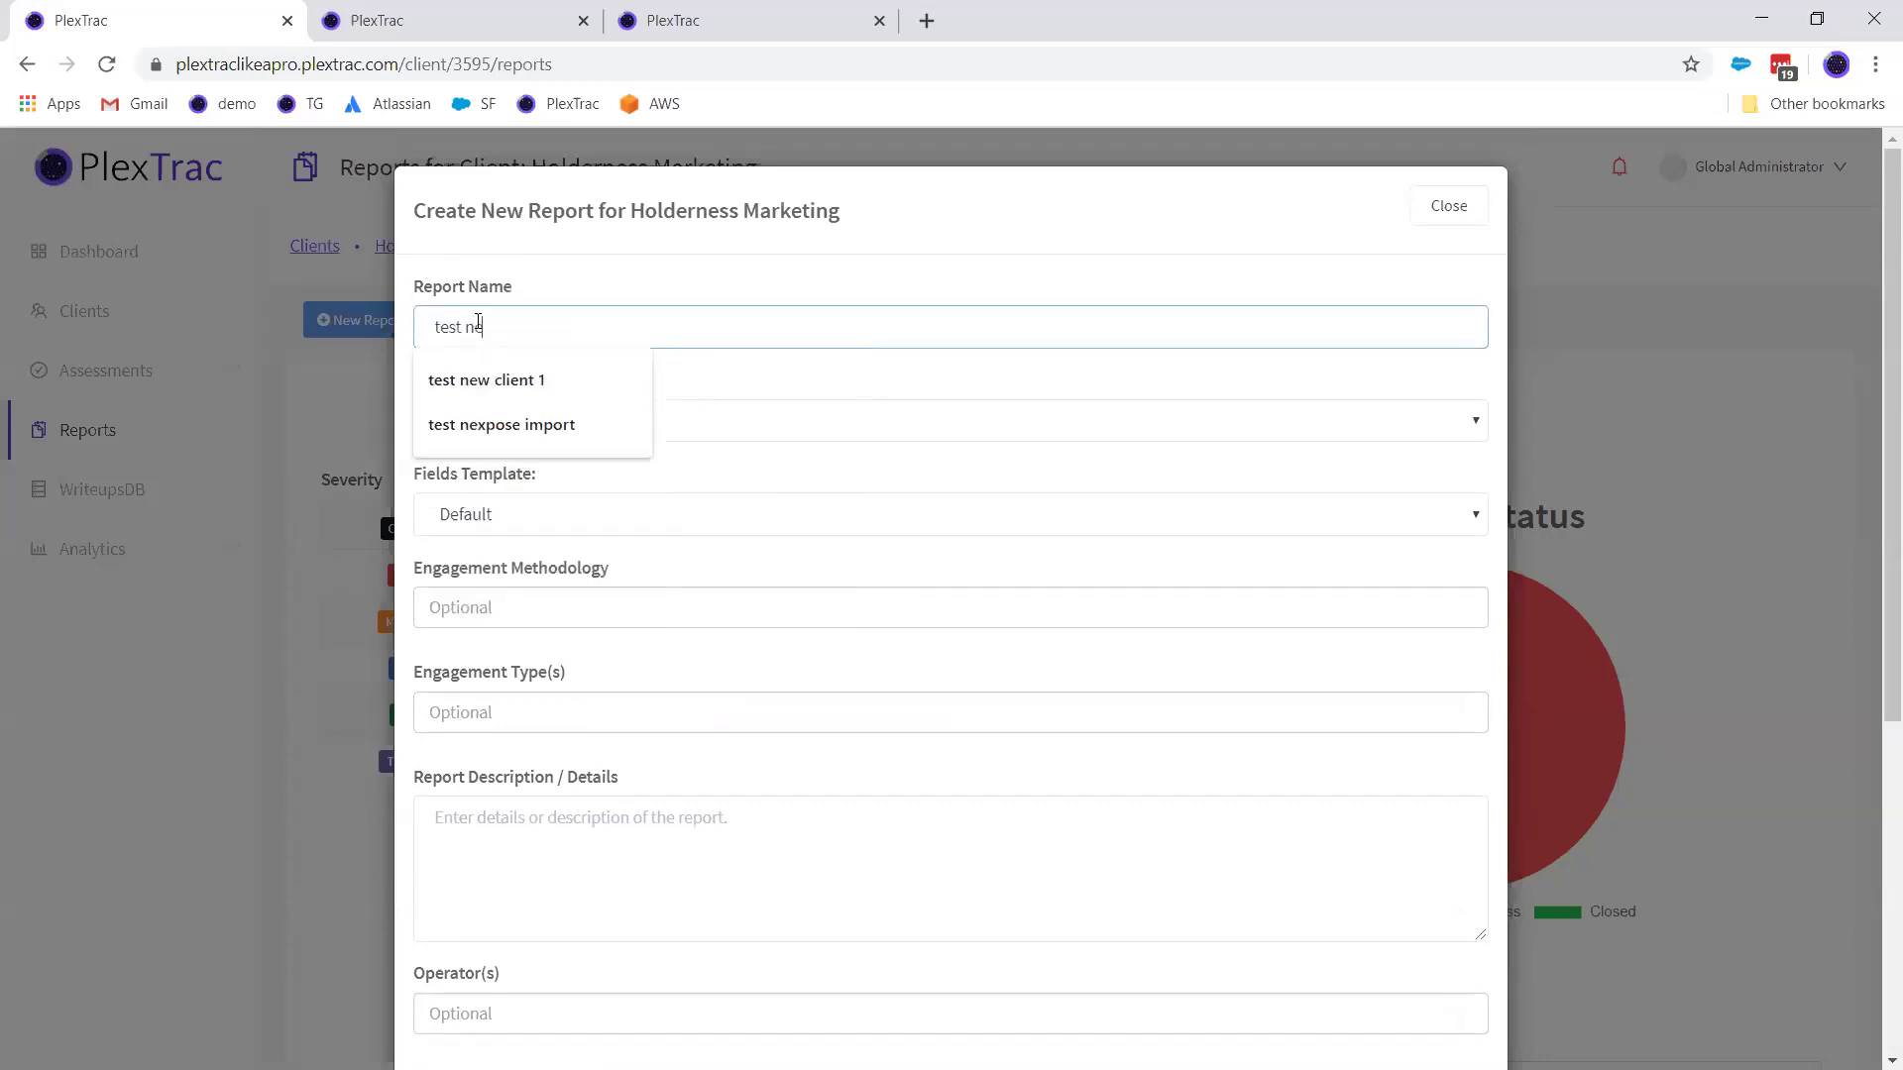
click(585, 850)
text(t)
scroll(595, 892, down, 3)
click(589, 959)
text(t)
scroll(595, 951, down, 3)
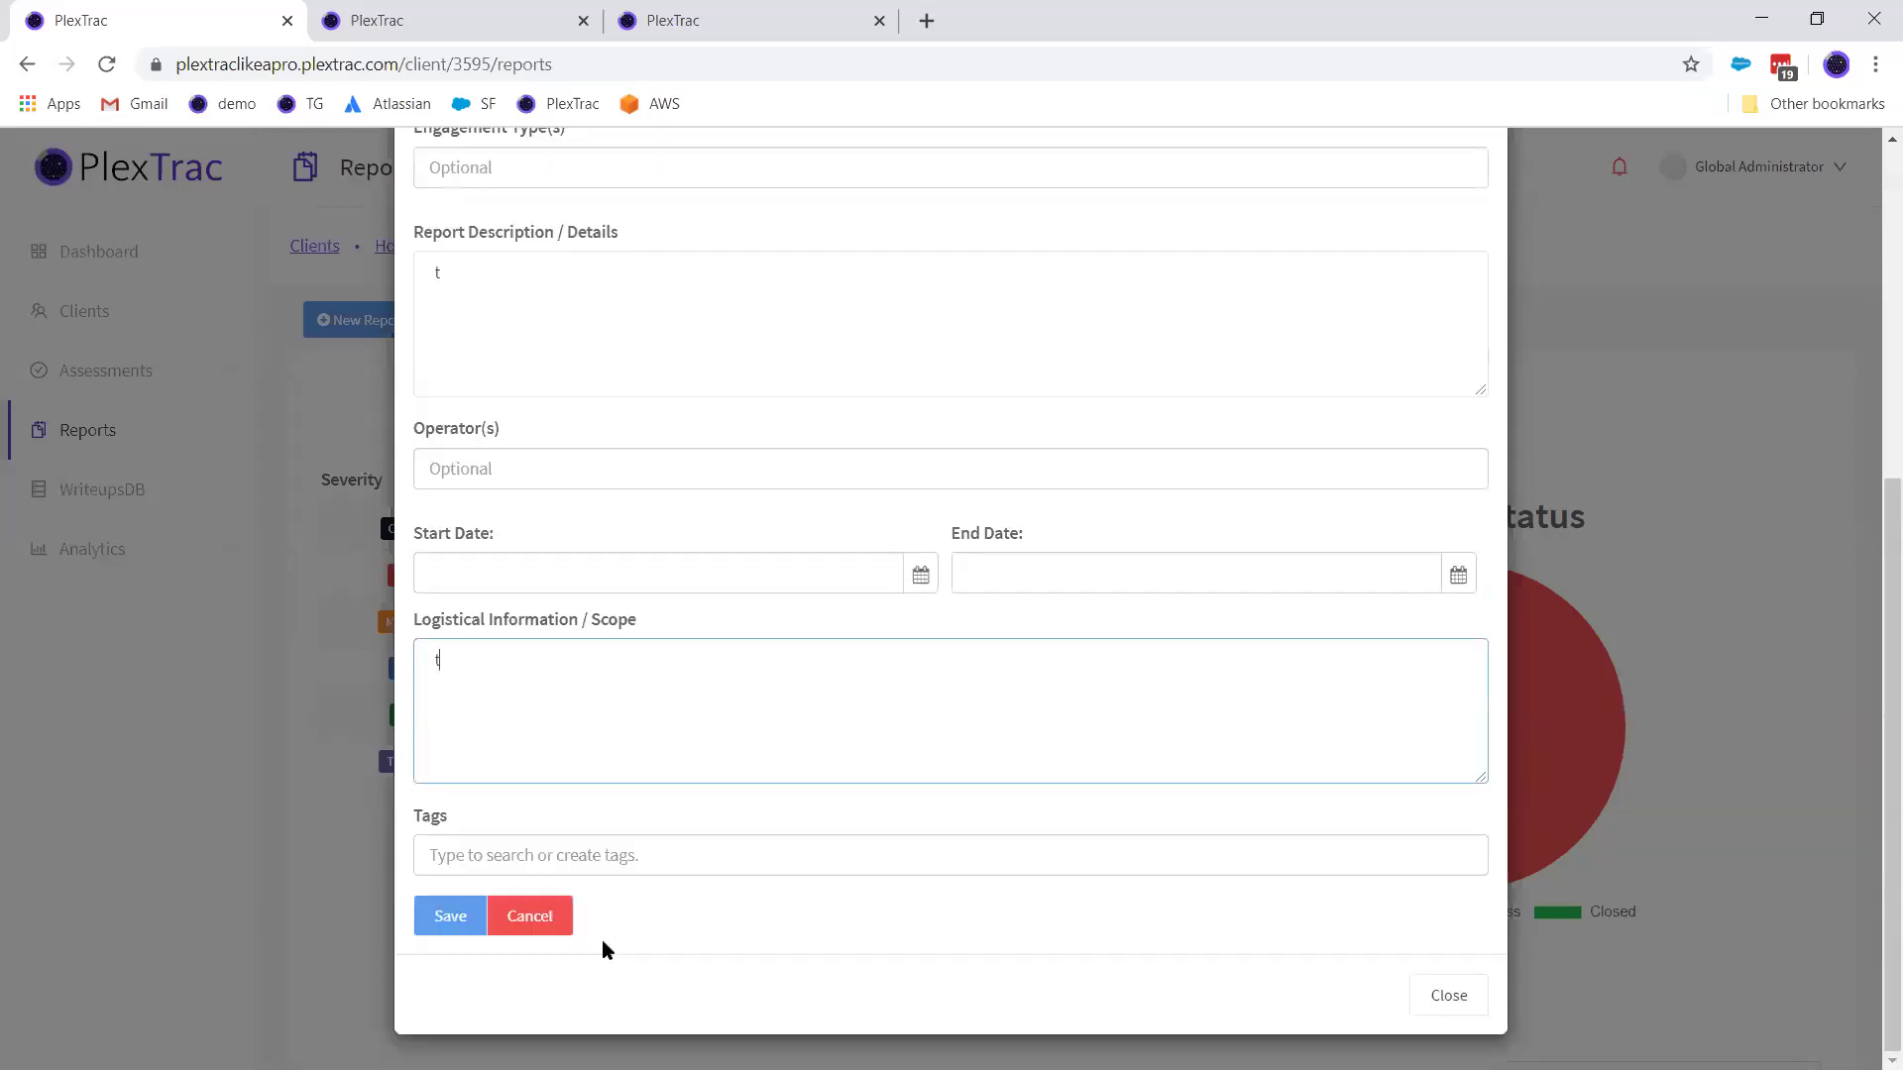
click(434, 917)
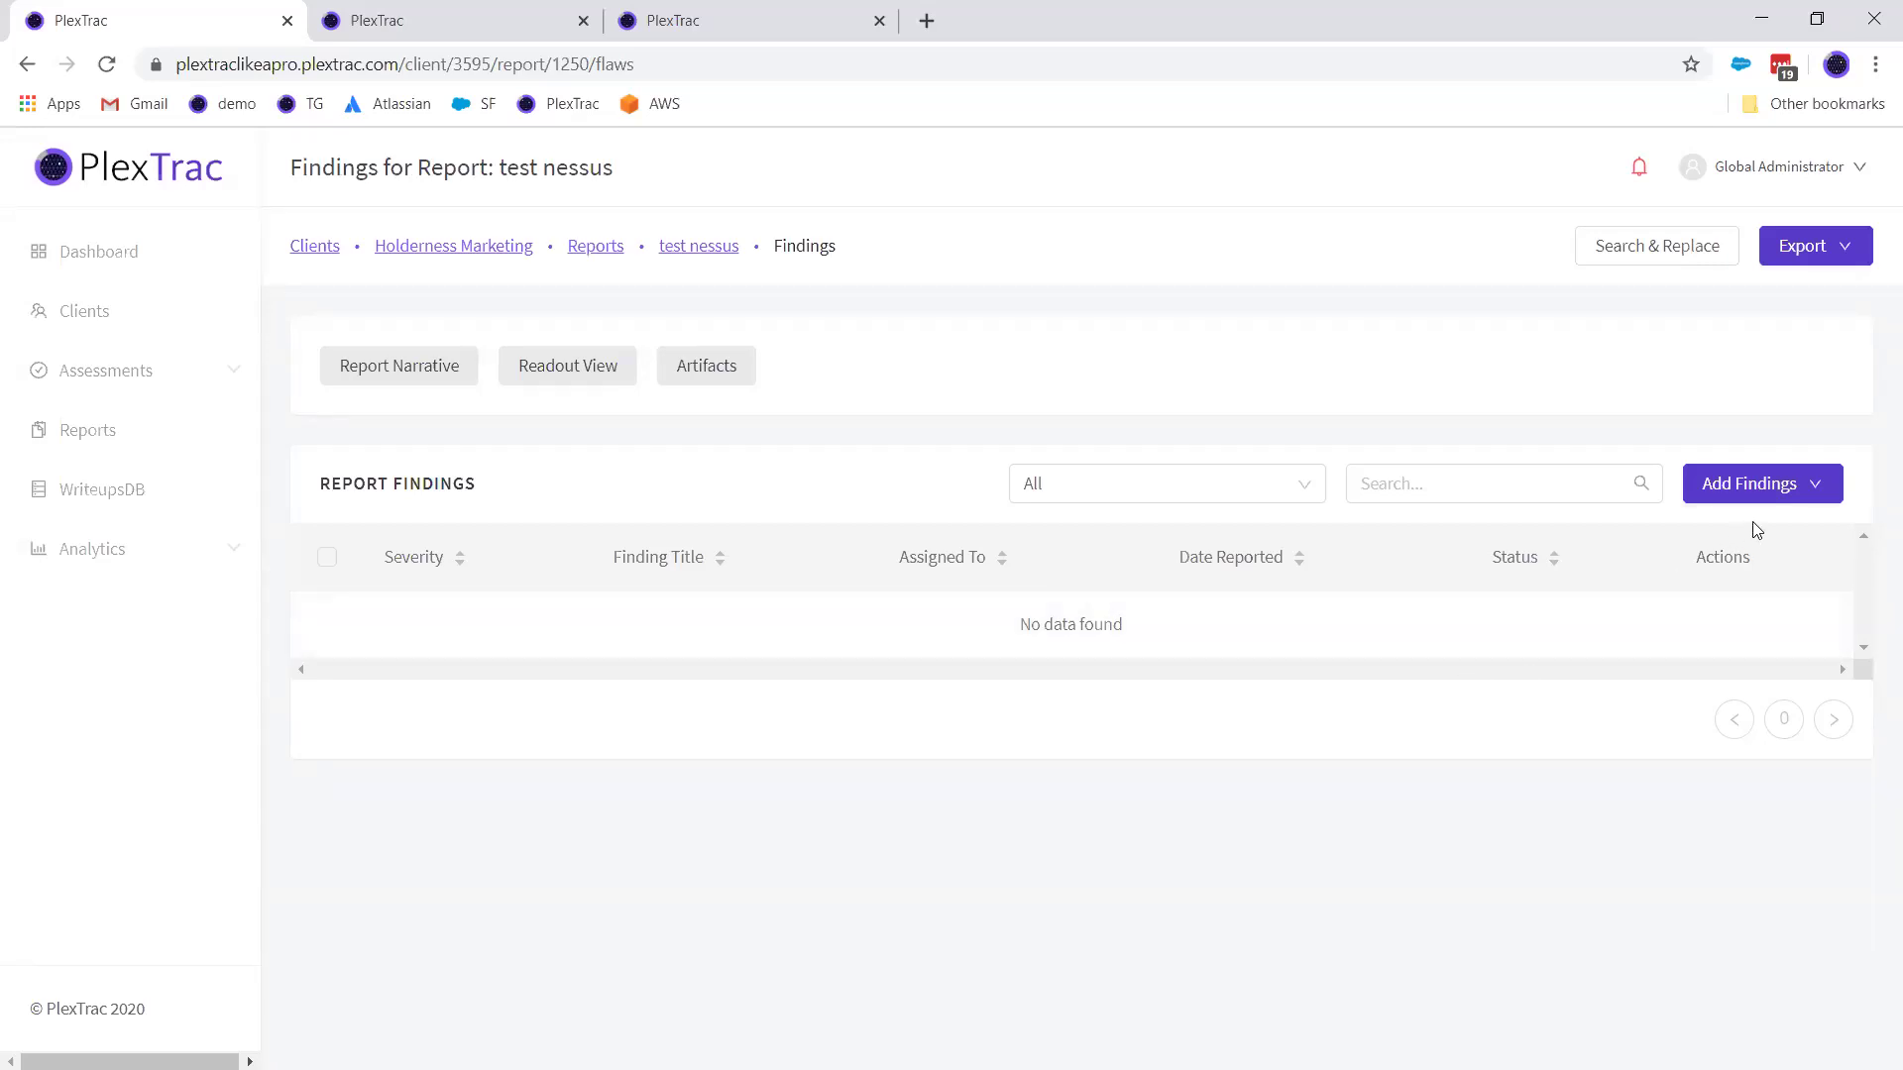
Start a scan-results import for the report with Nessus as the source, opening the file chooser
click(1787, 496)
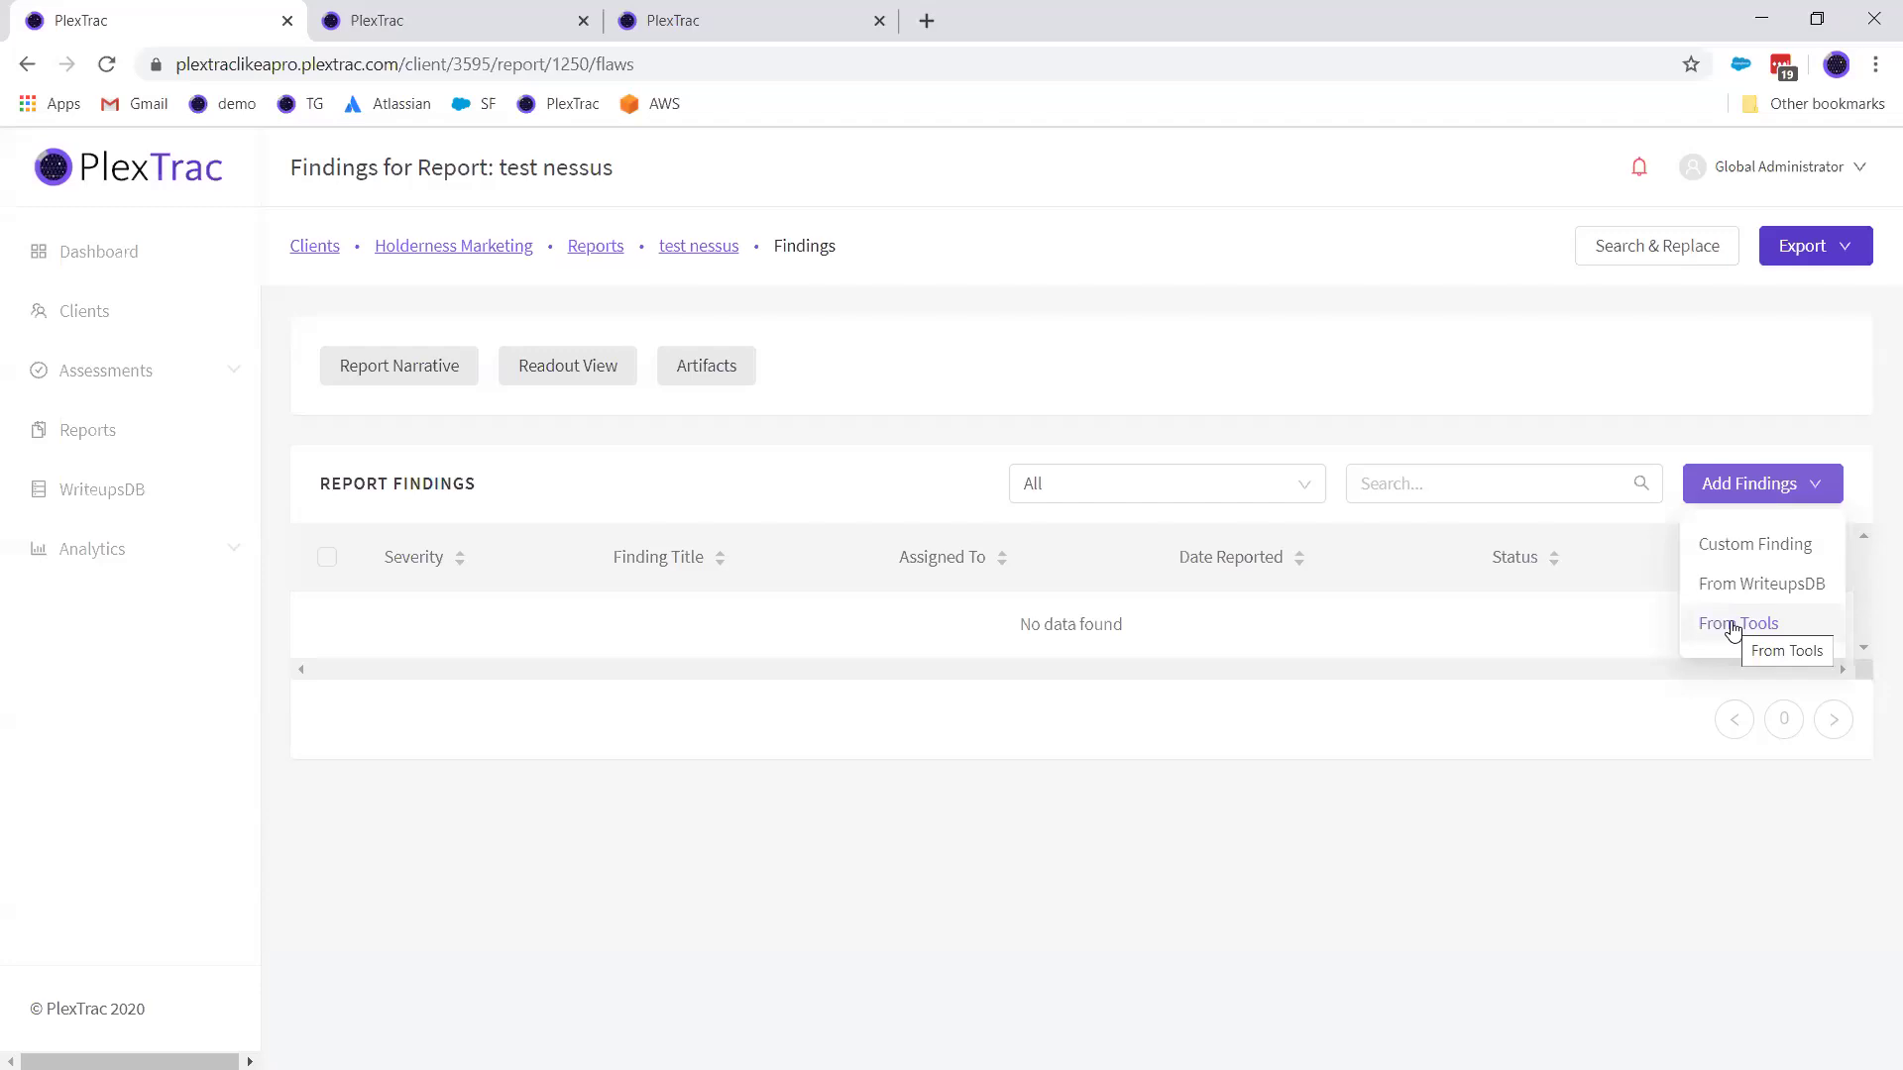
click(1732, 624)
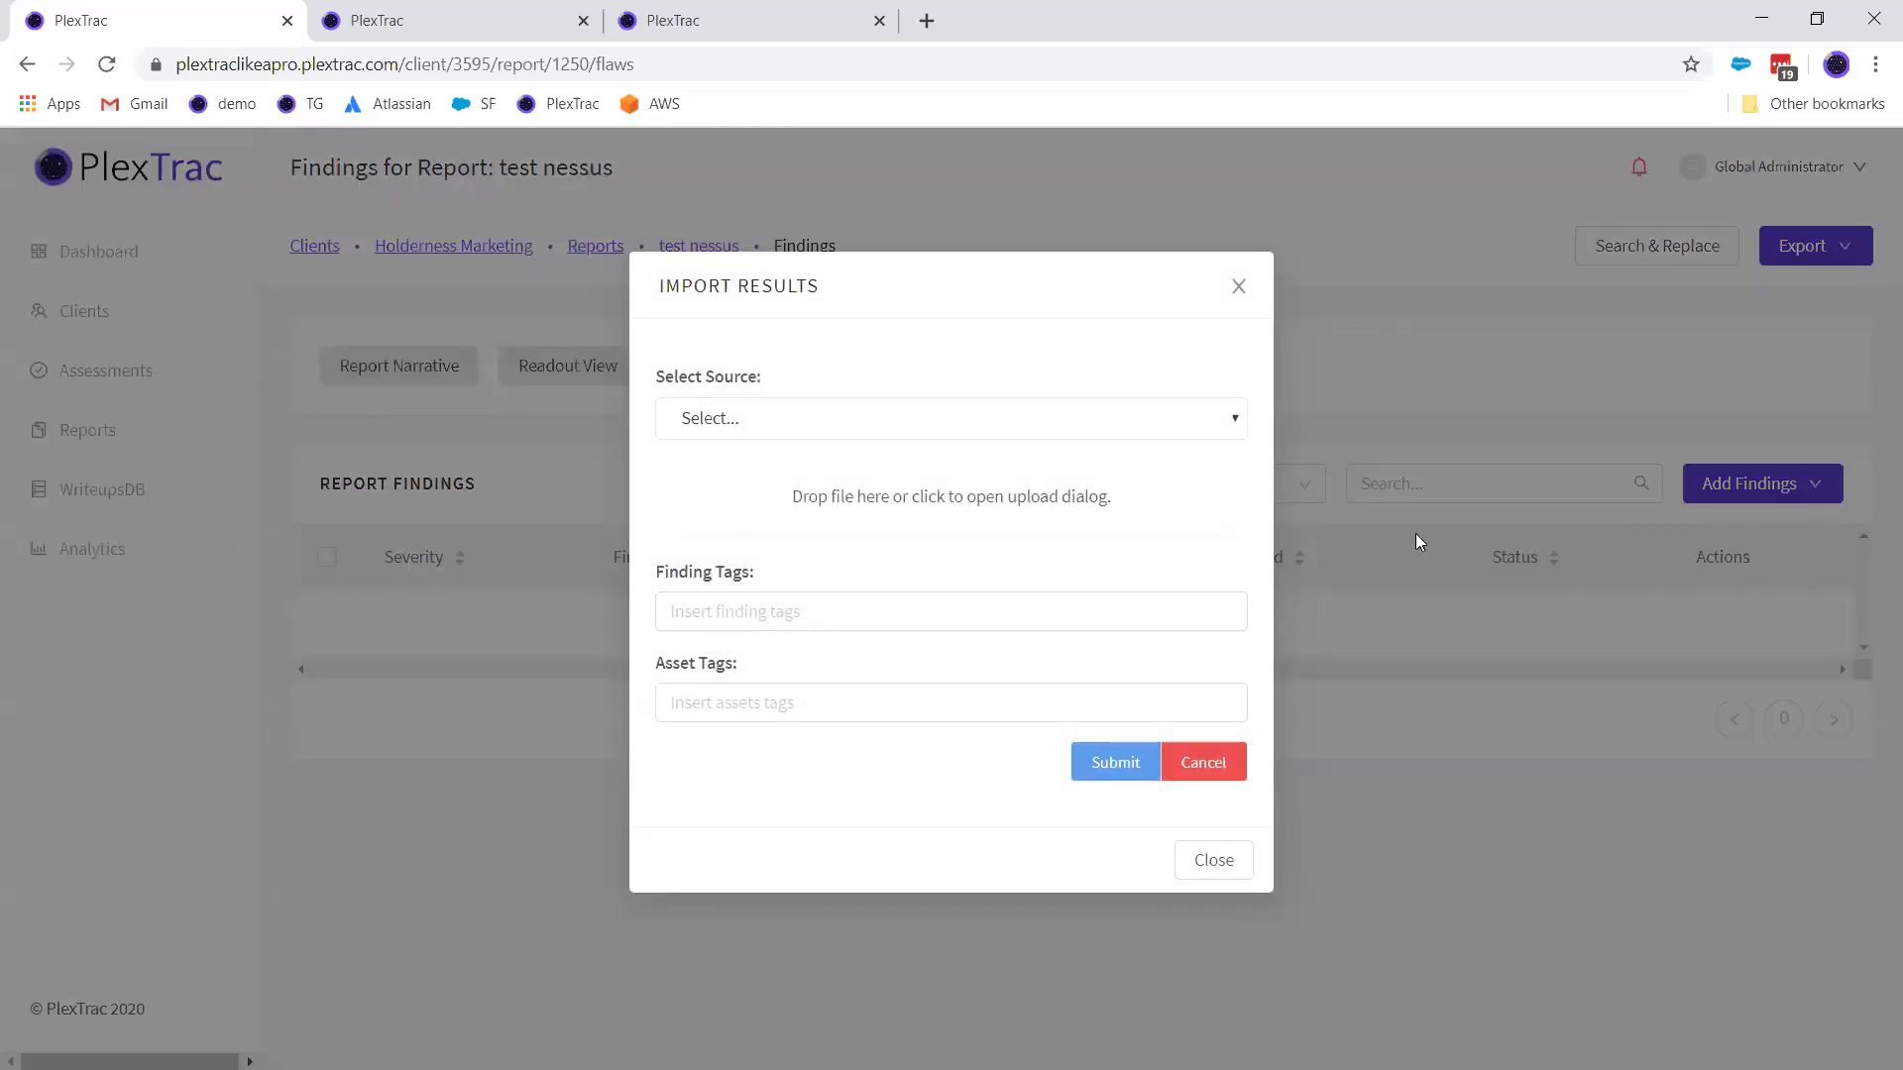
click(1043, 424)
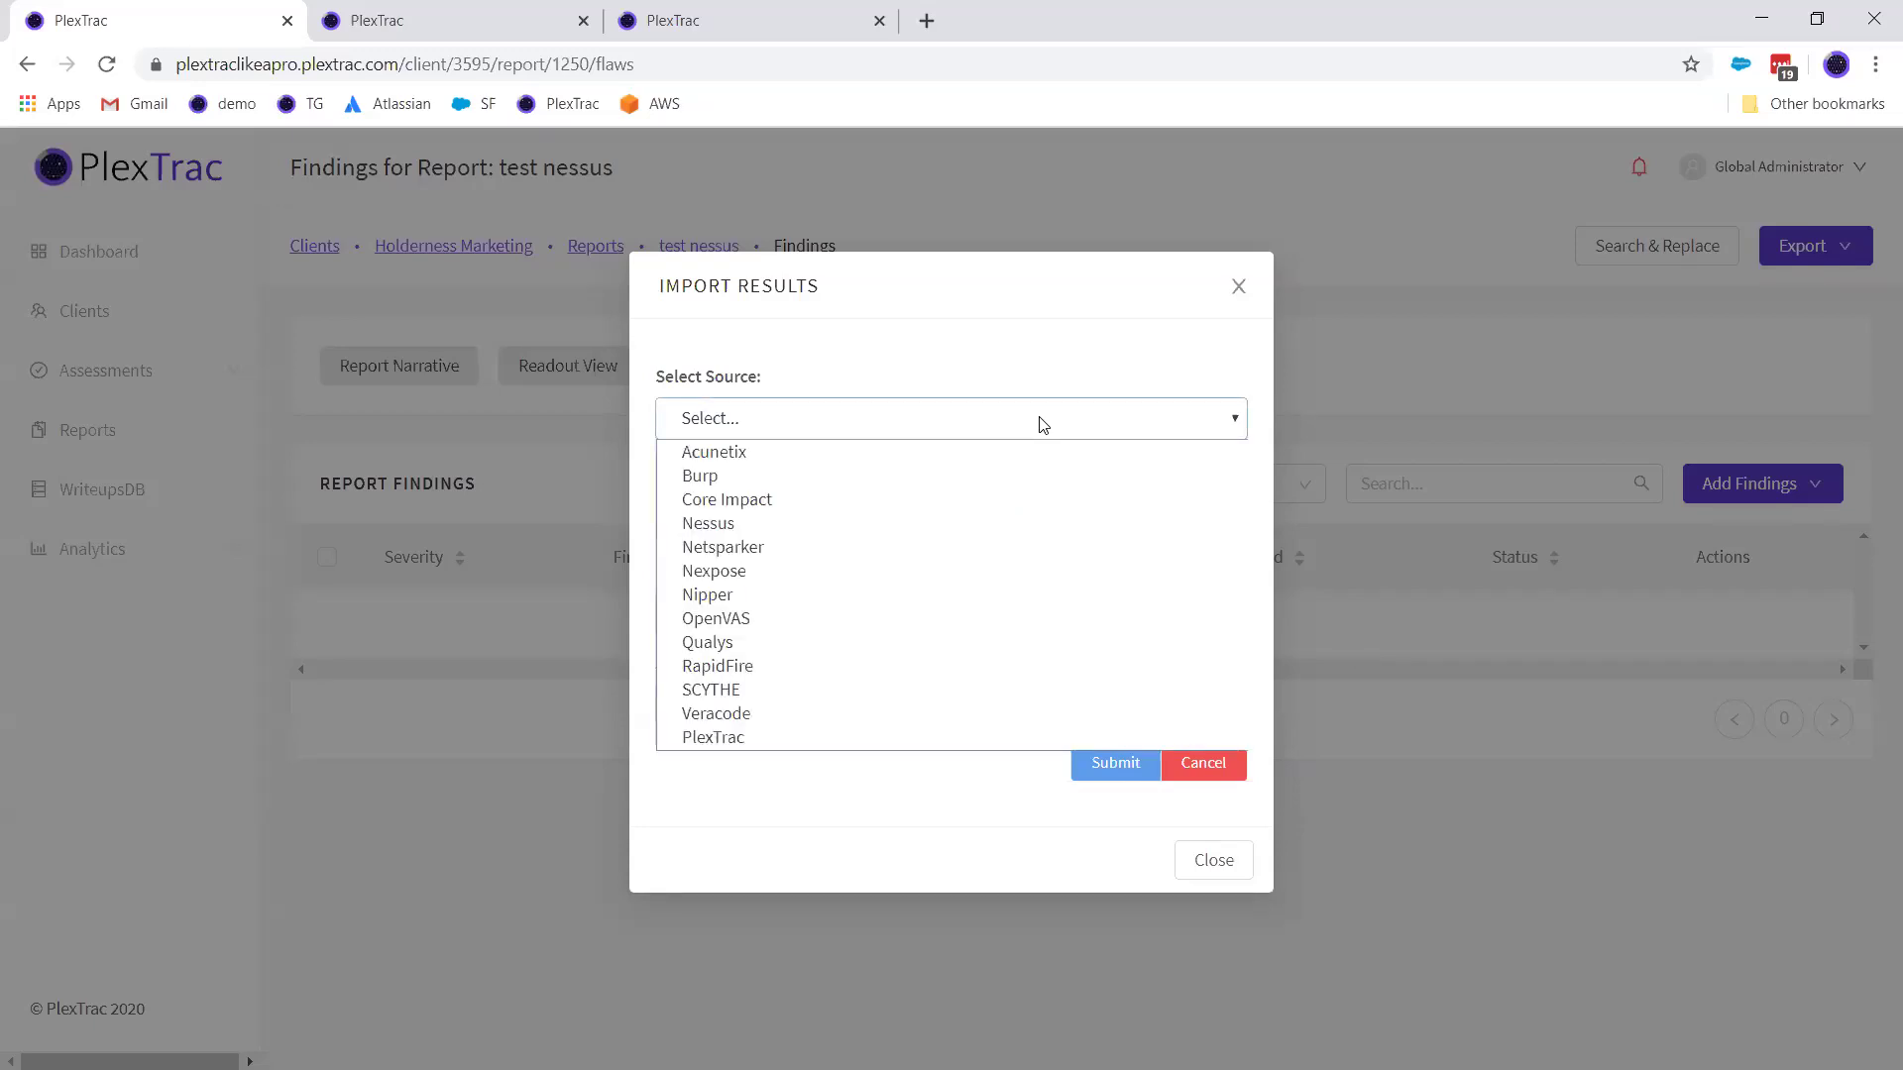
click(833, 534)
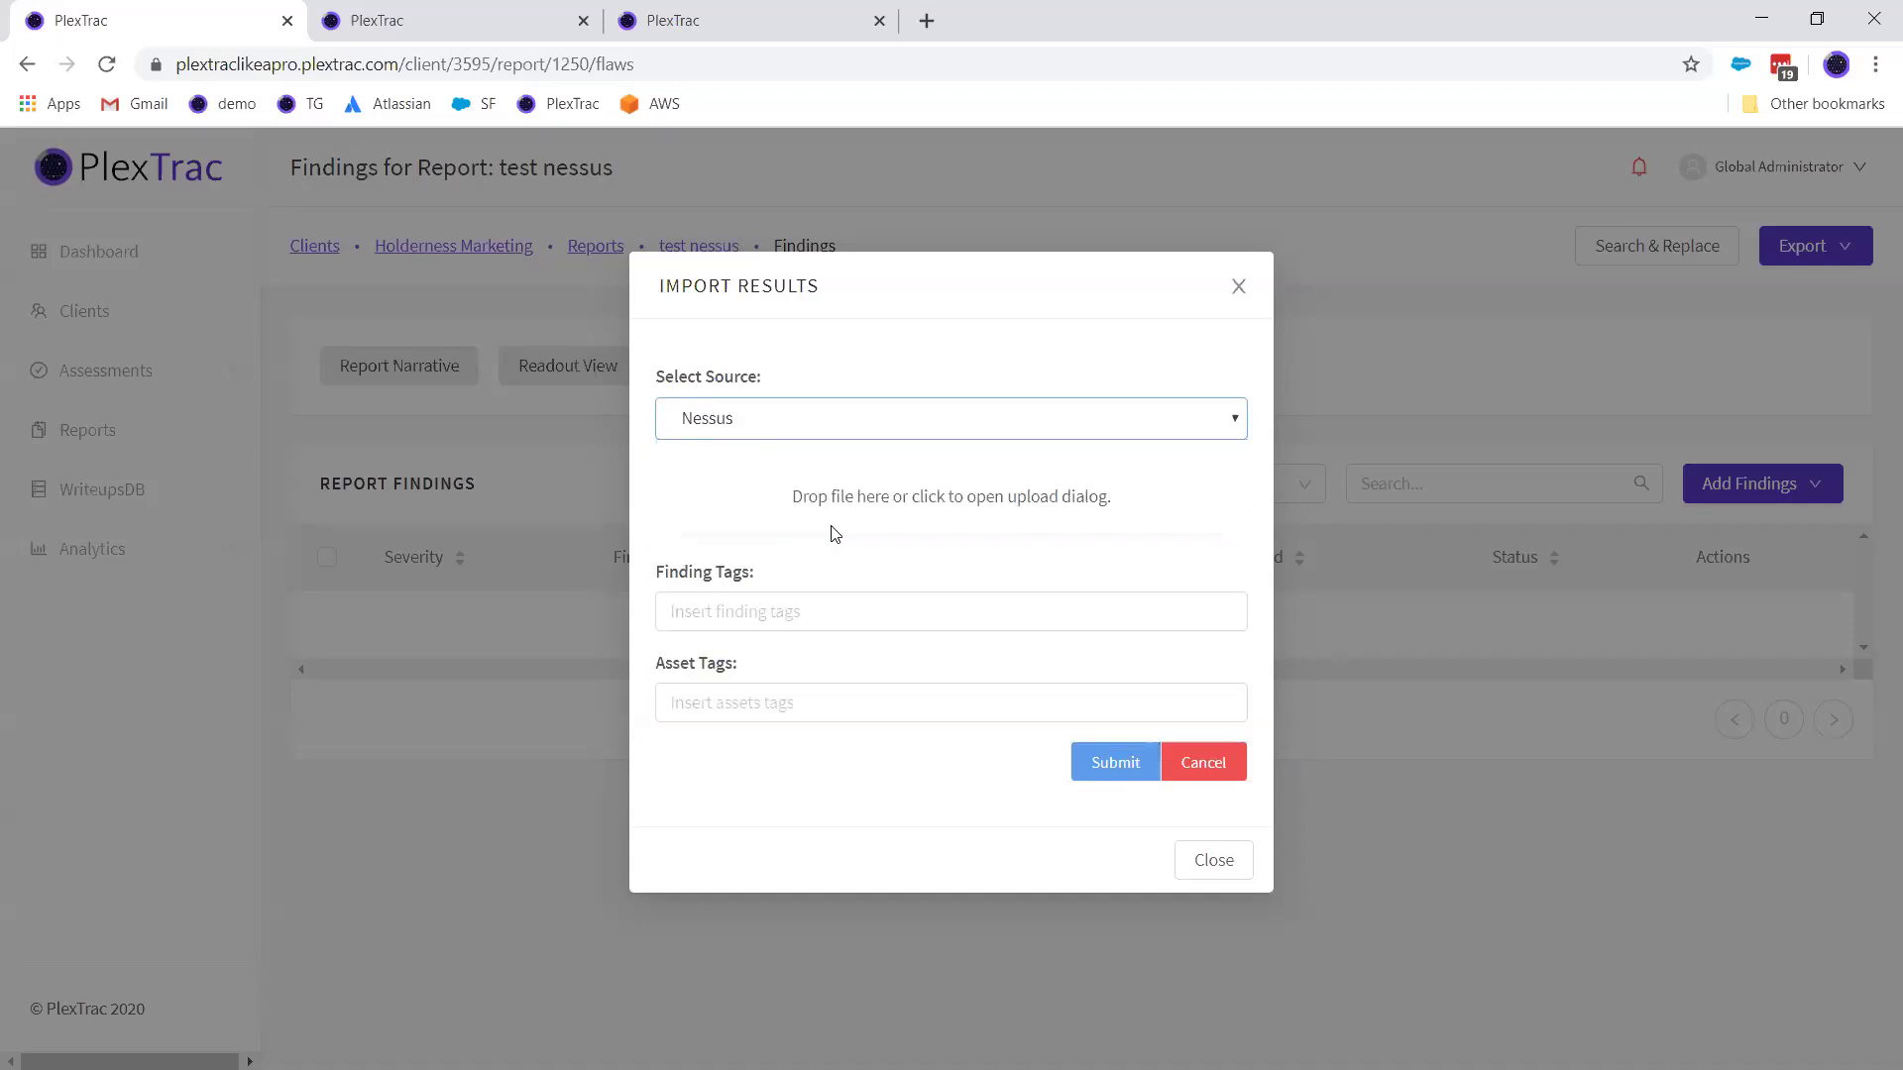
click(923, 491)
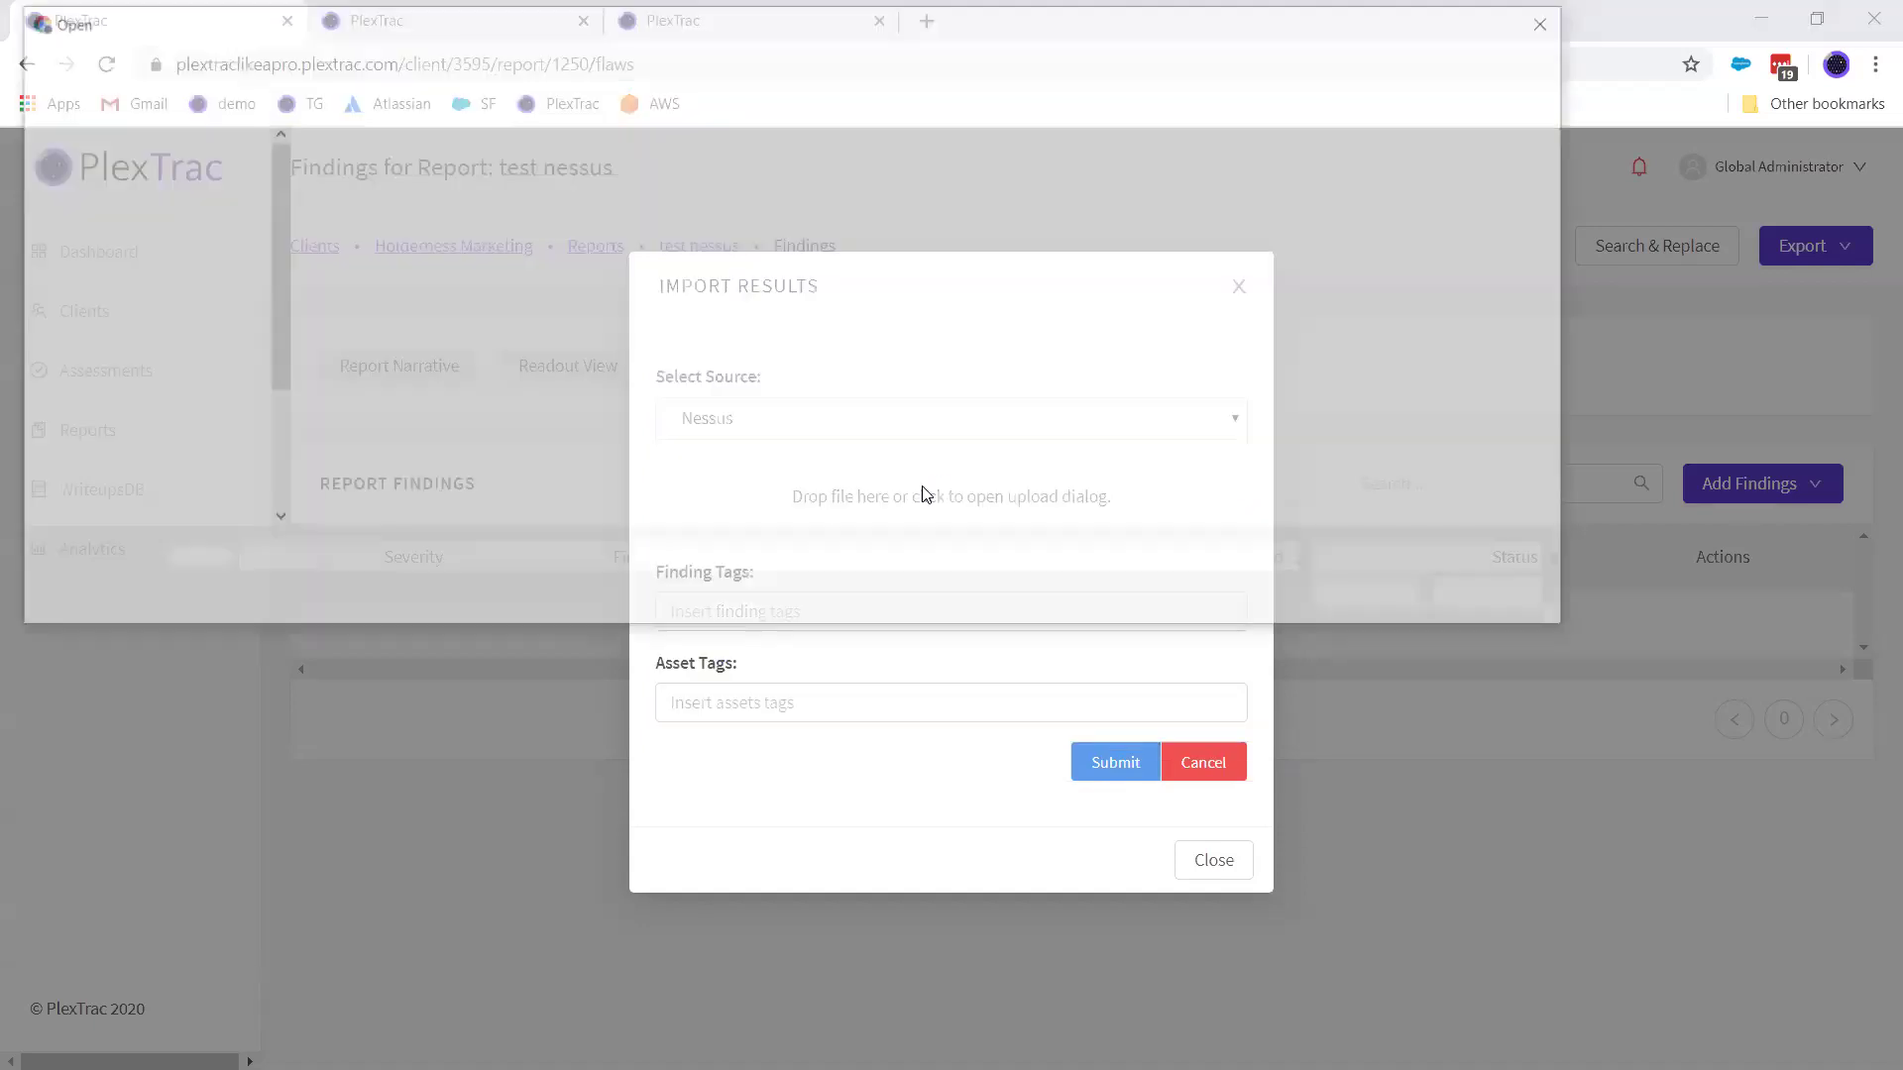
Select nessus.nessus from the Scanner Samples > Nessus folder as the upload file
click(619, 58)
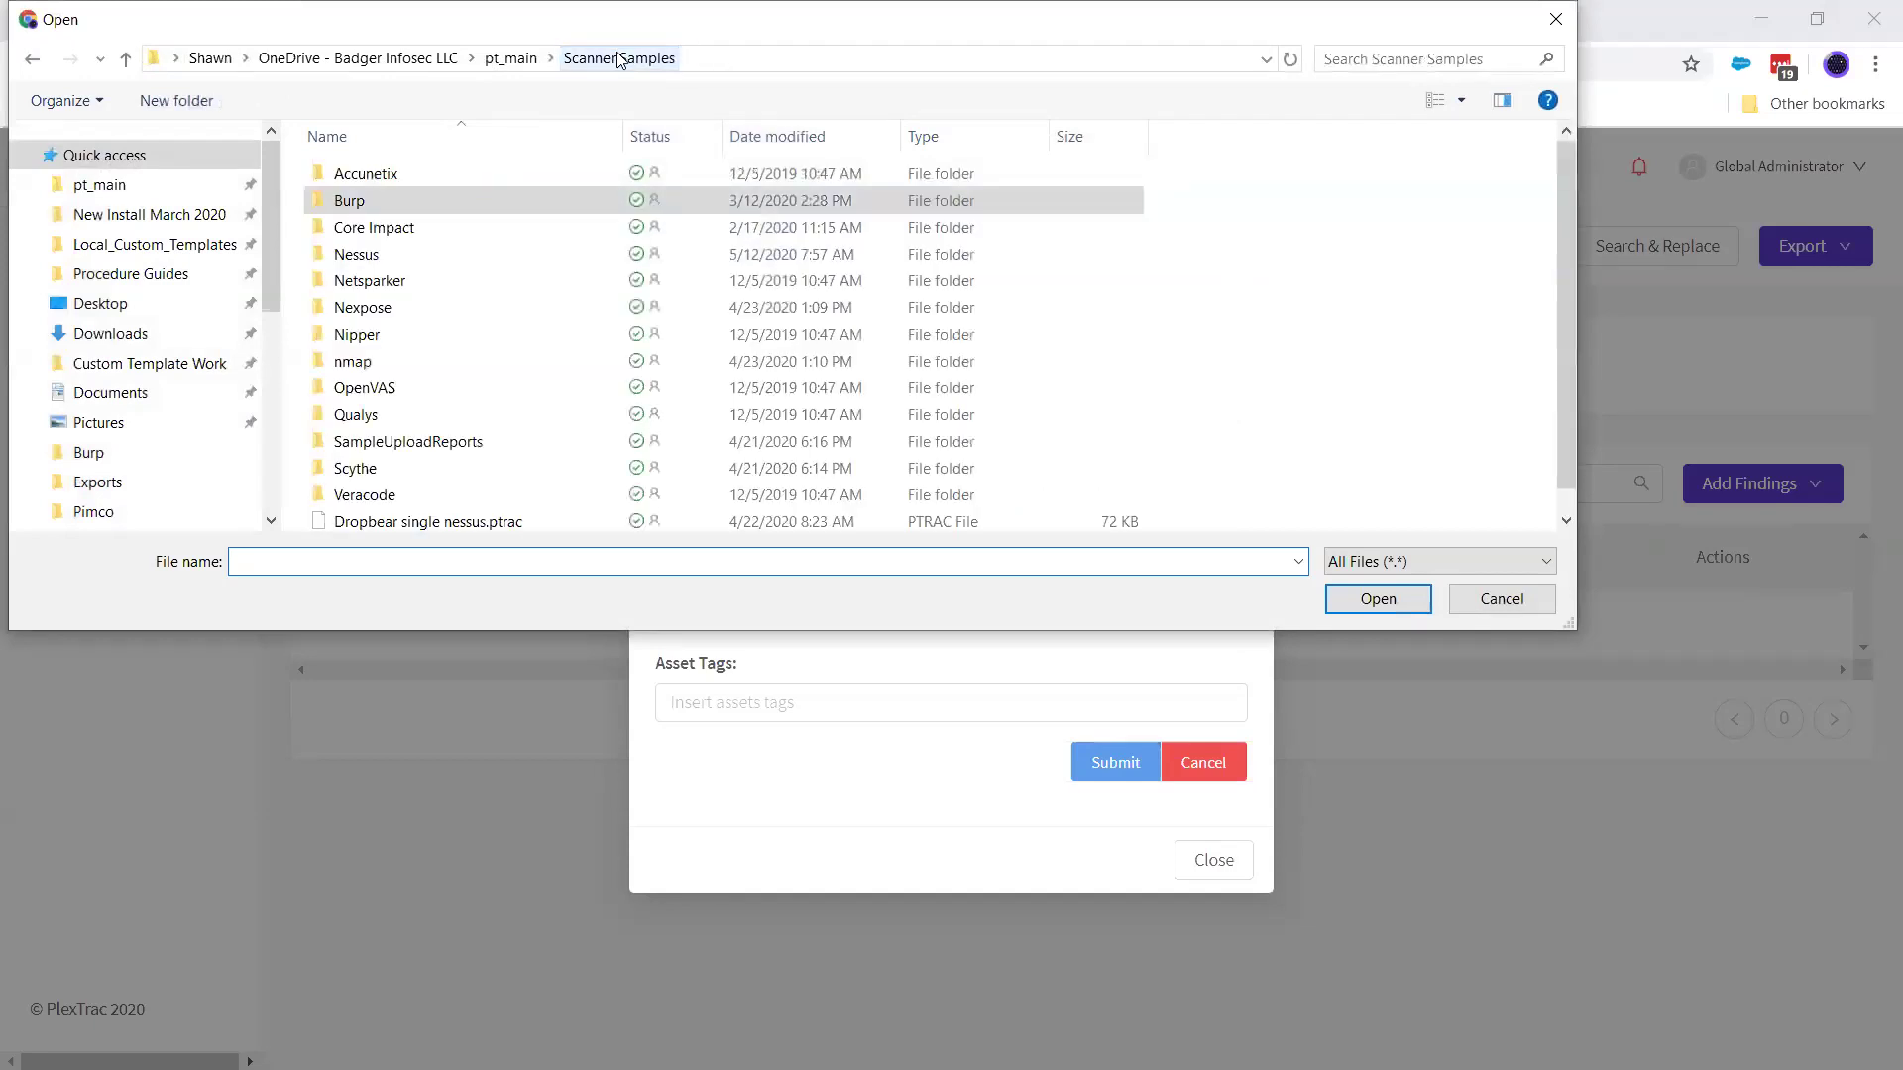
click(390, 260)
double_click(390, 260)
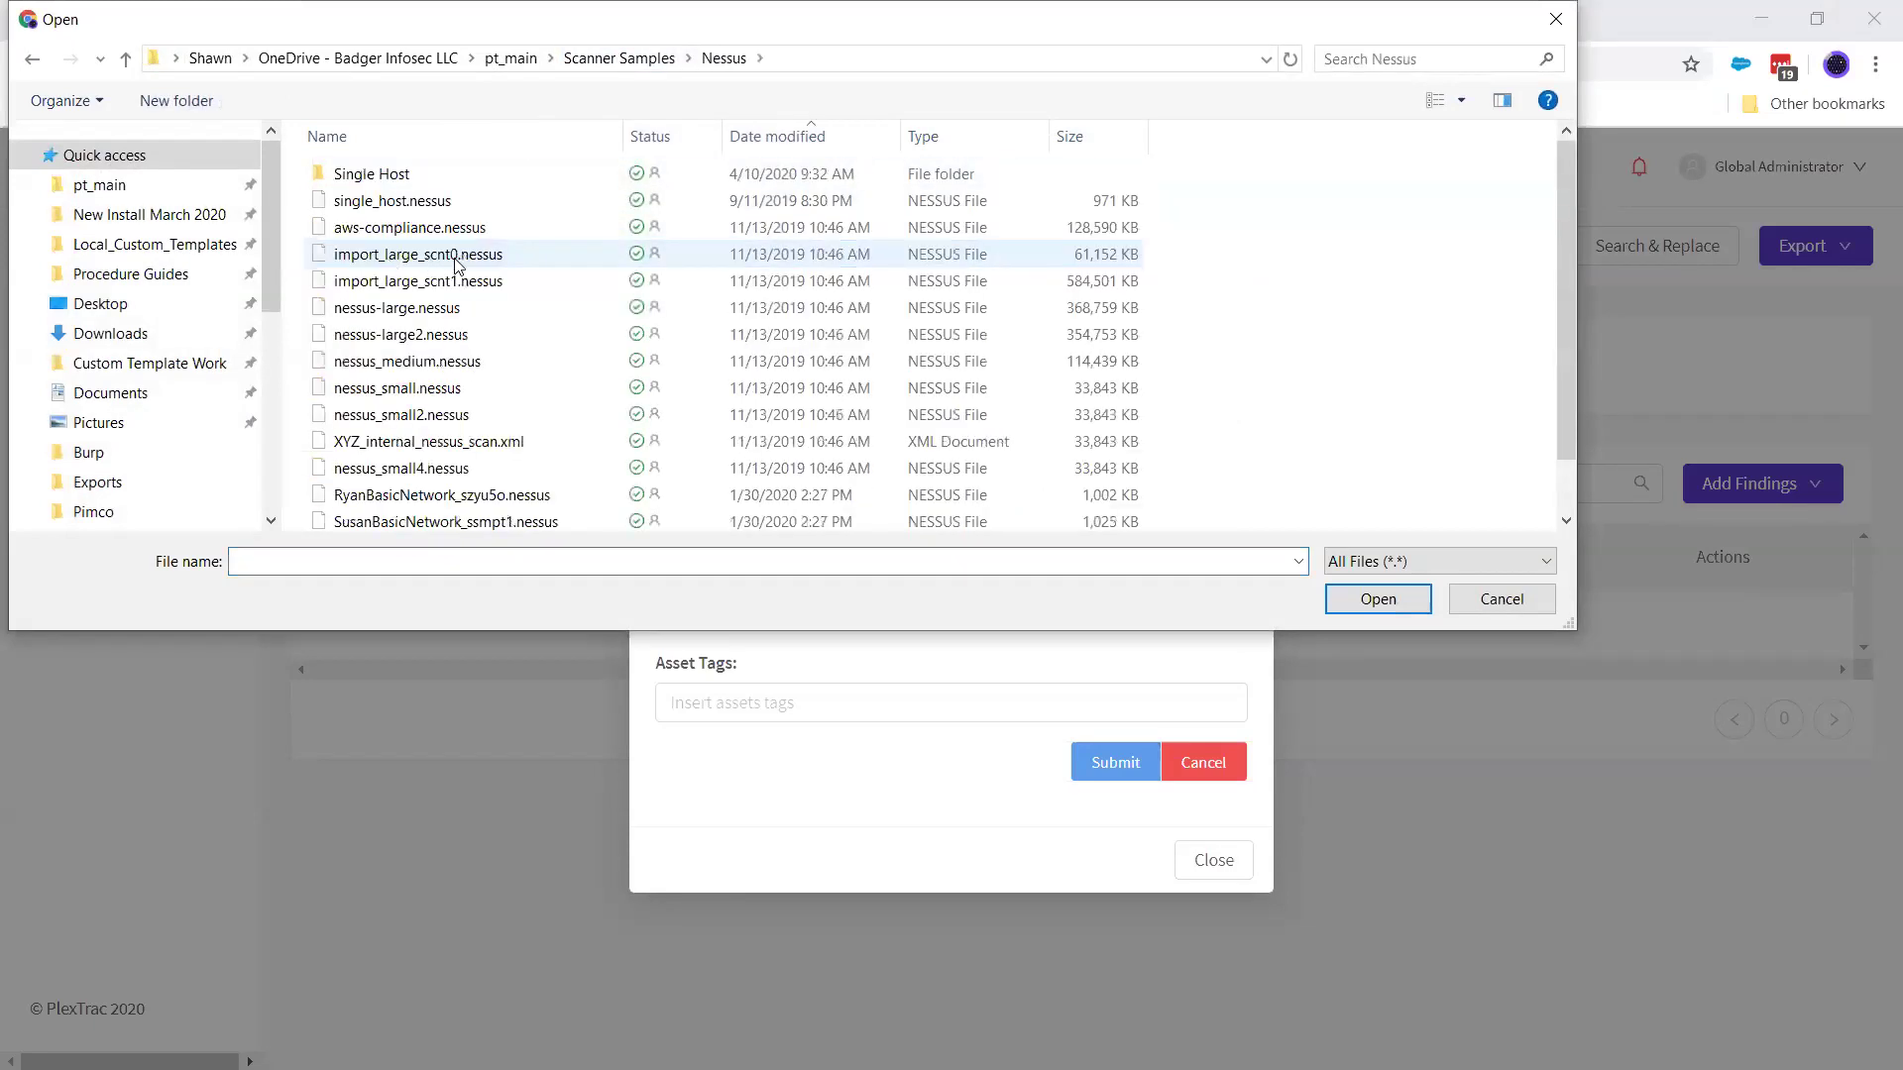
scroll(485, 396, down, 1)
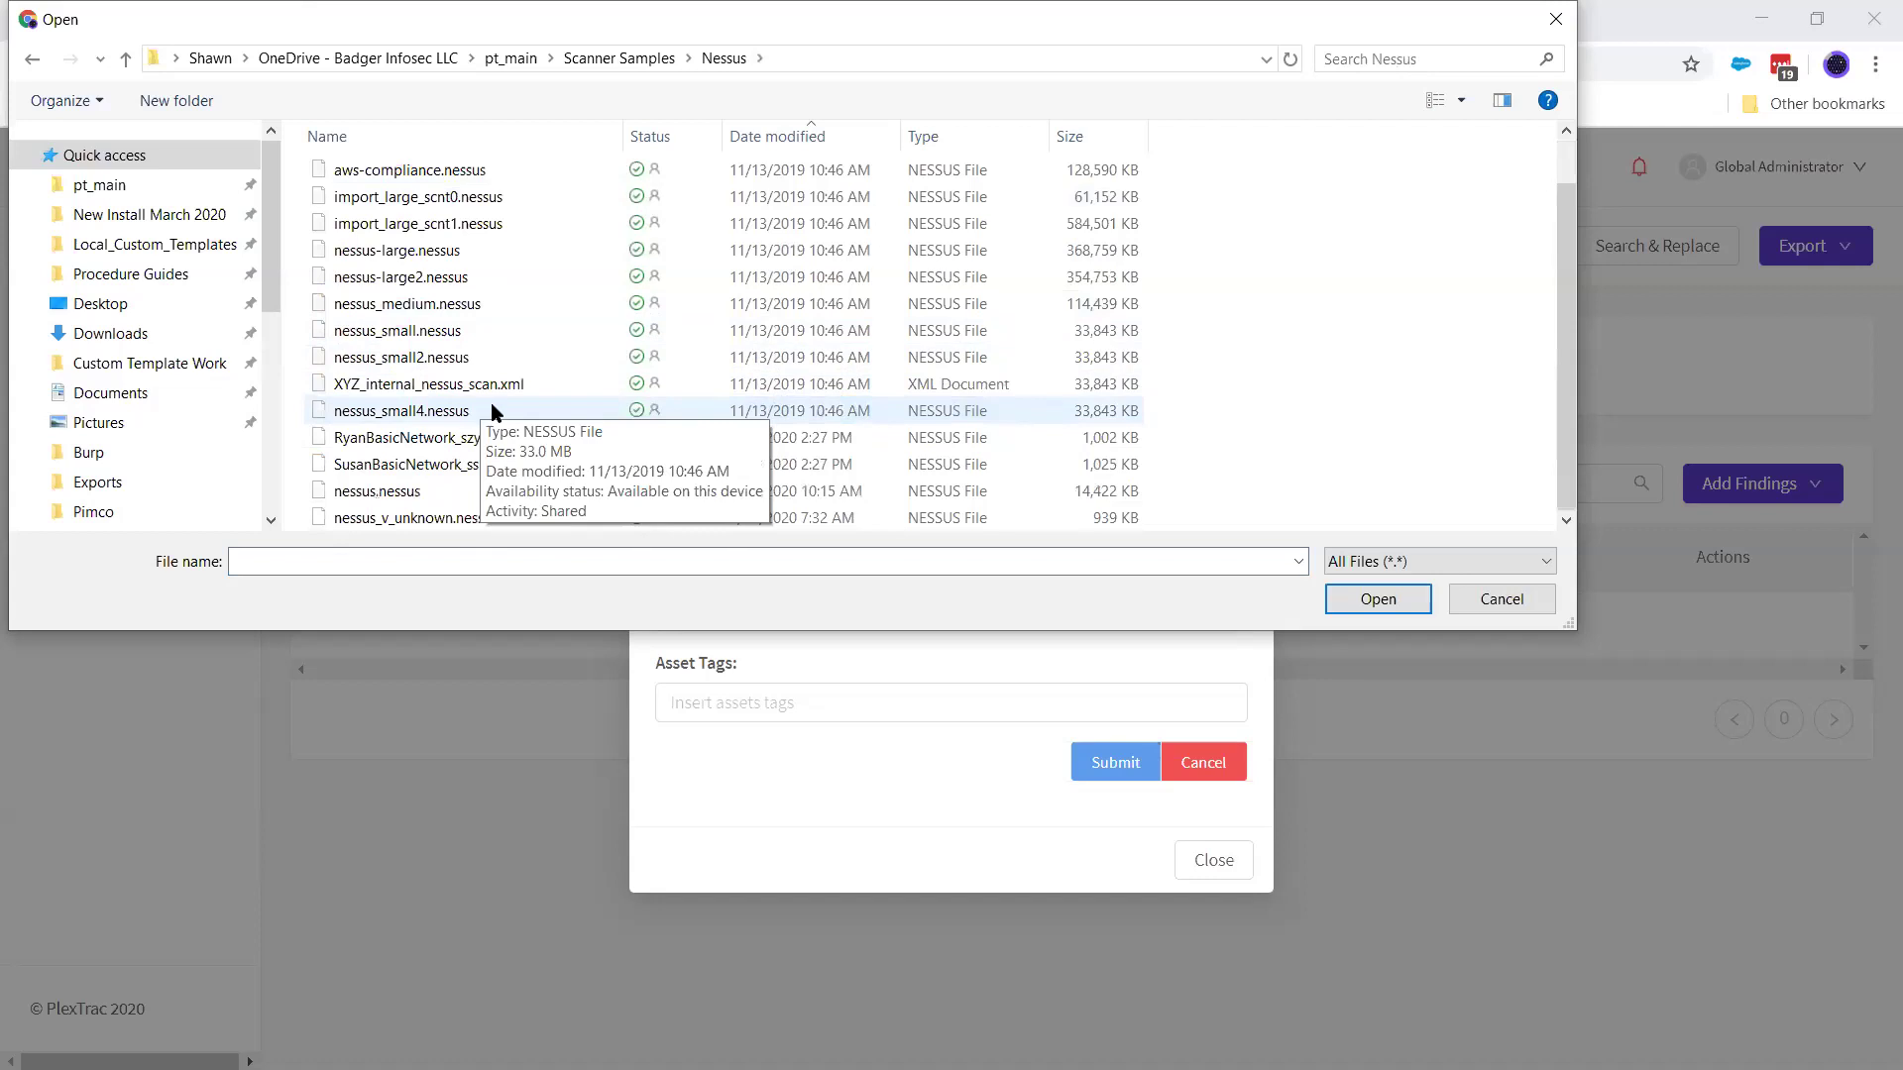
click(503, 492)
click(1379, 600)
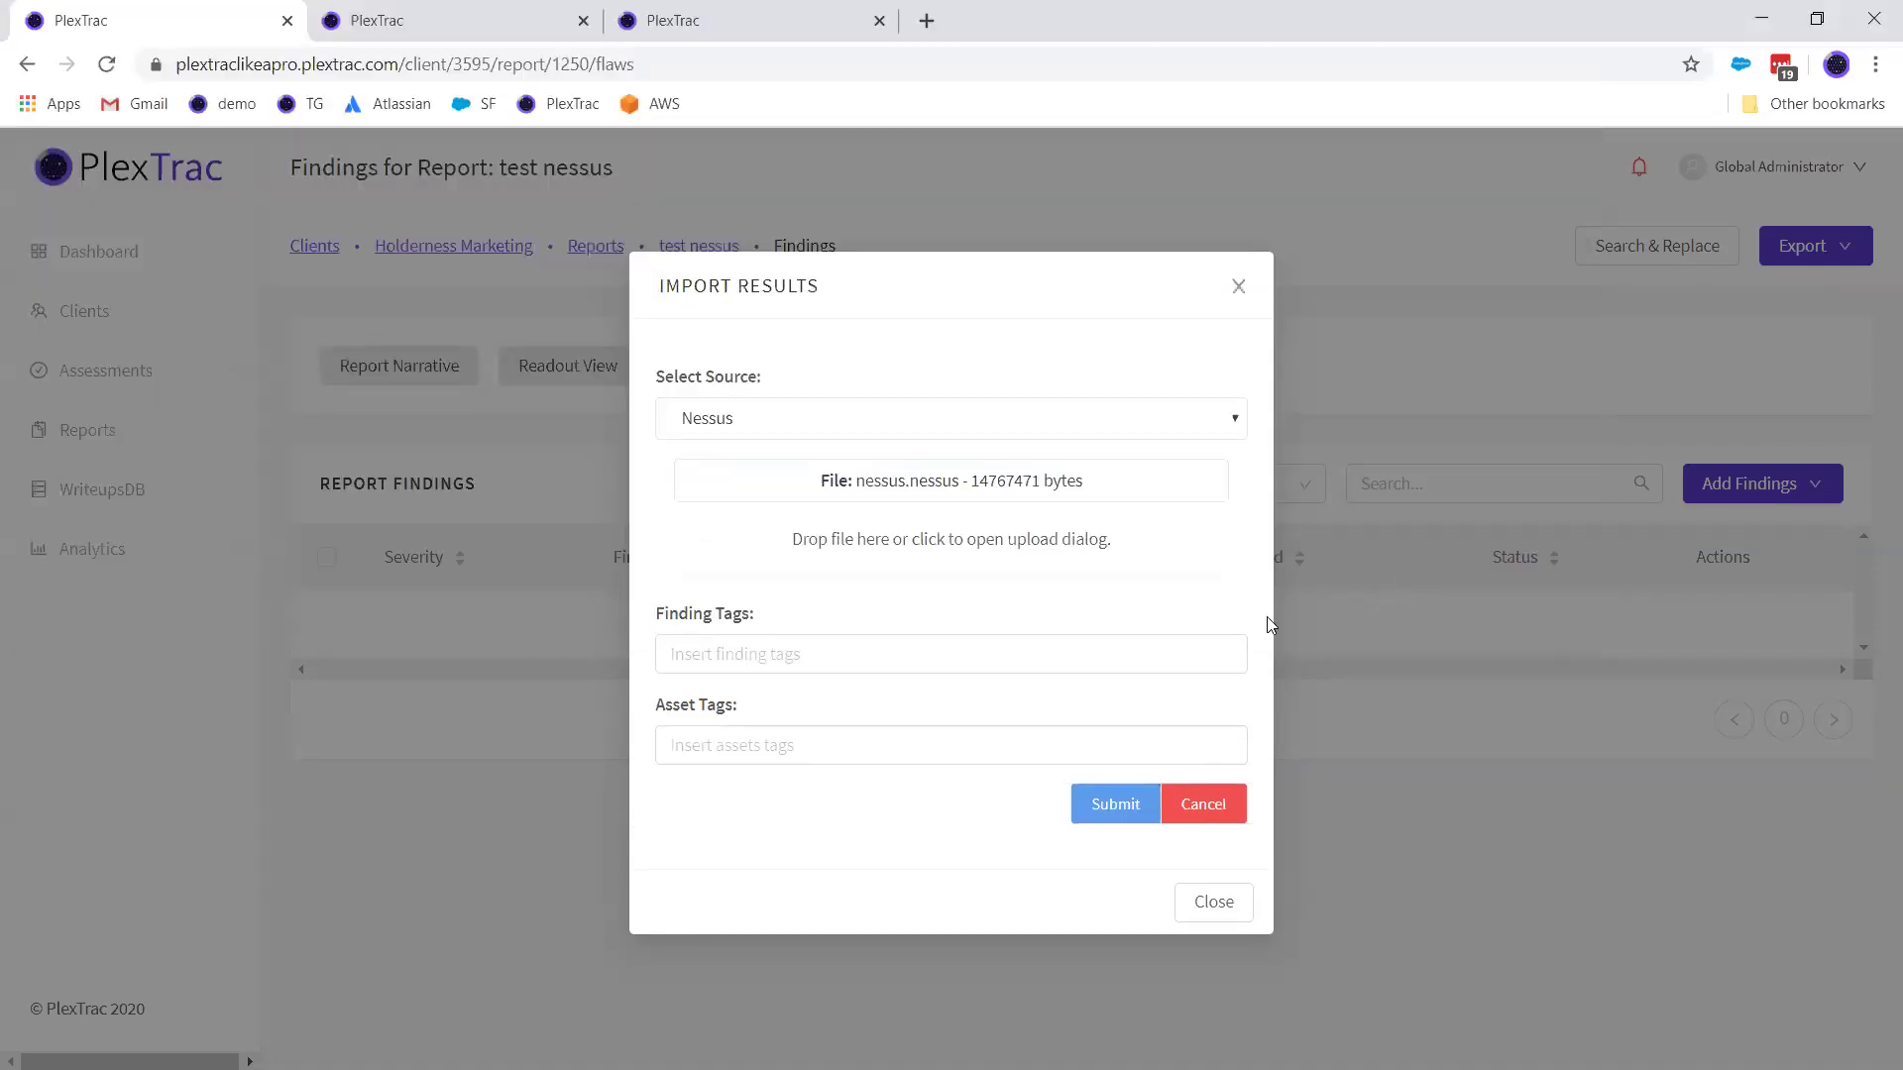
Tag the Nessus import enclave_2 for both findings and assets, submit it, and close the success message
click(1144, 654)
text(enclave_2)
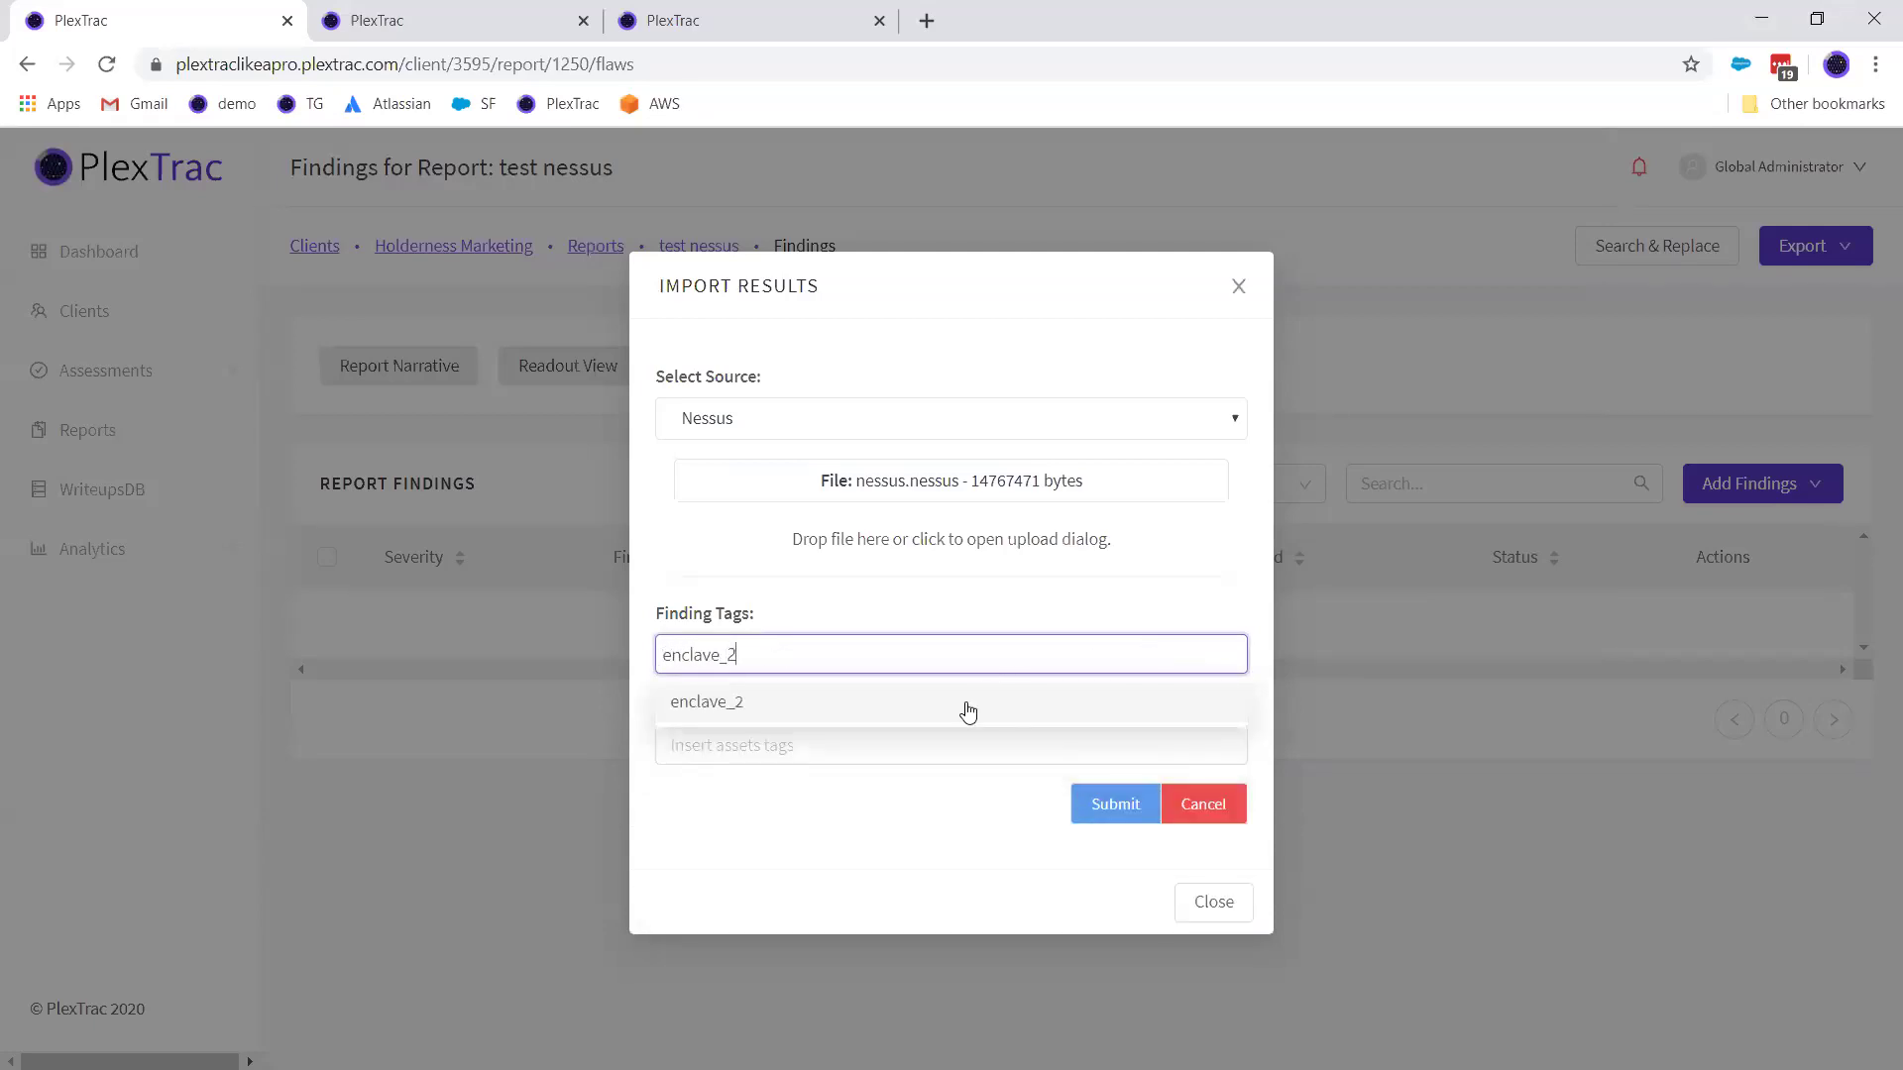
click(964, 708)
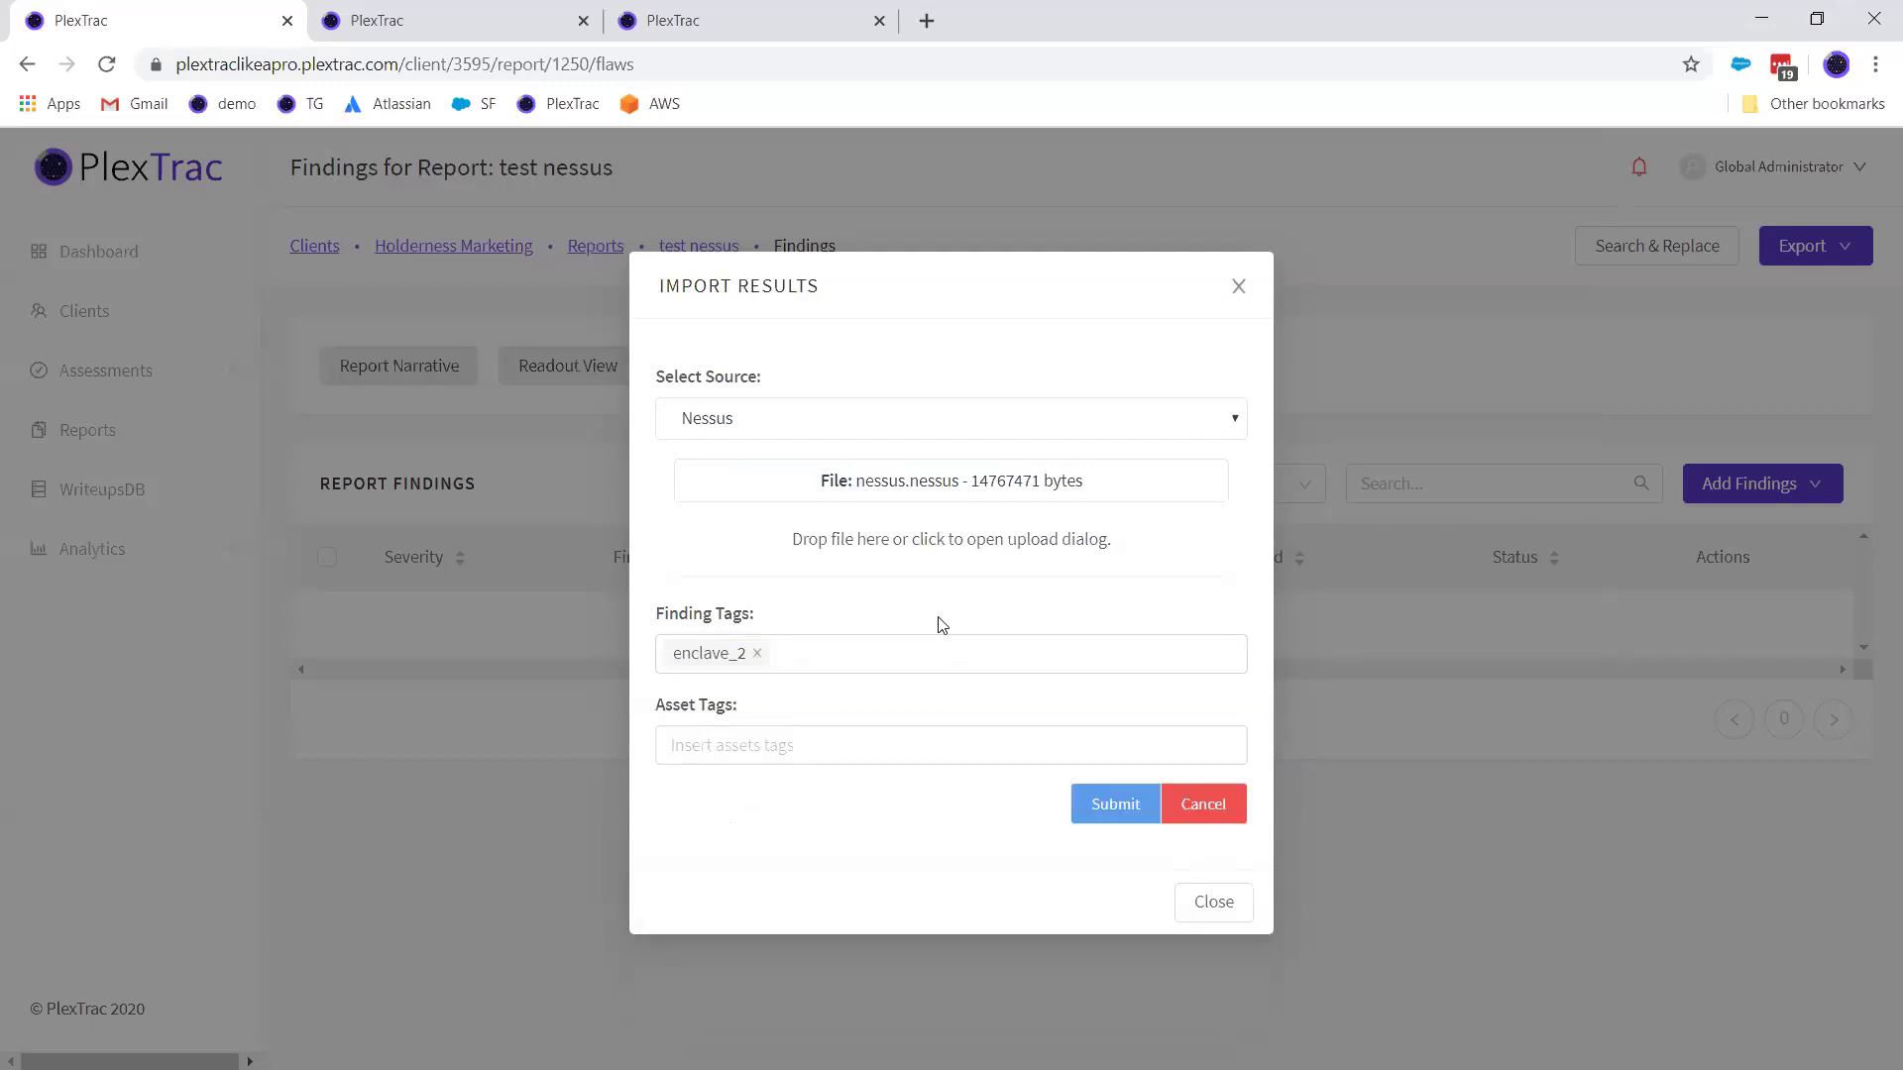
click(882, 744)
text(enclave_2)
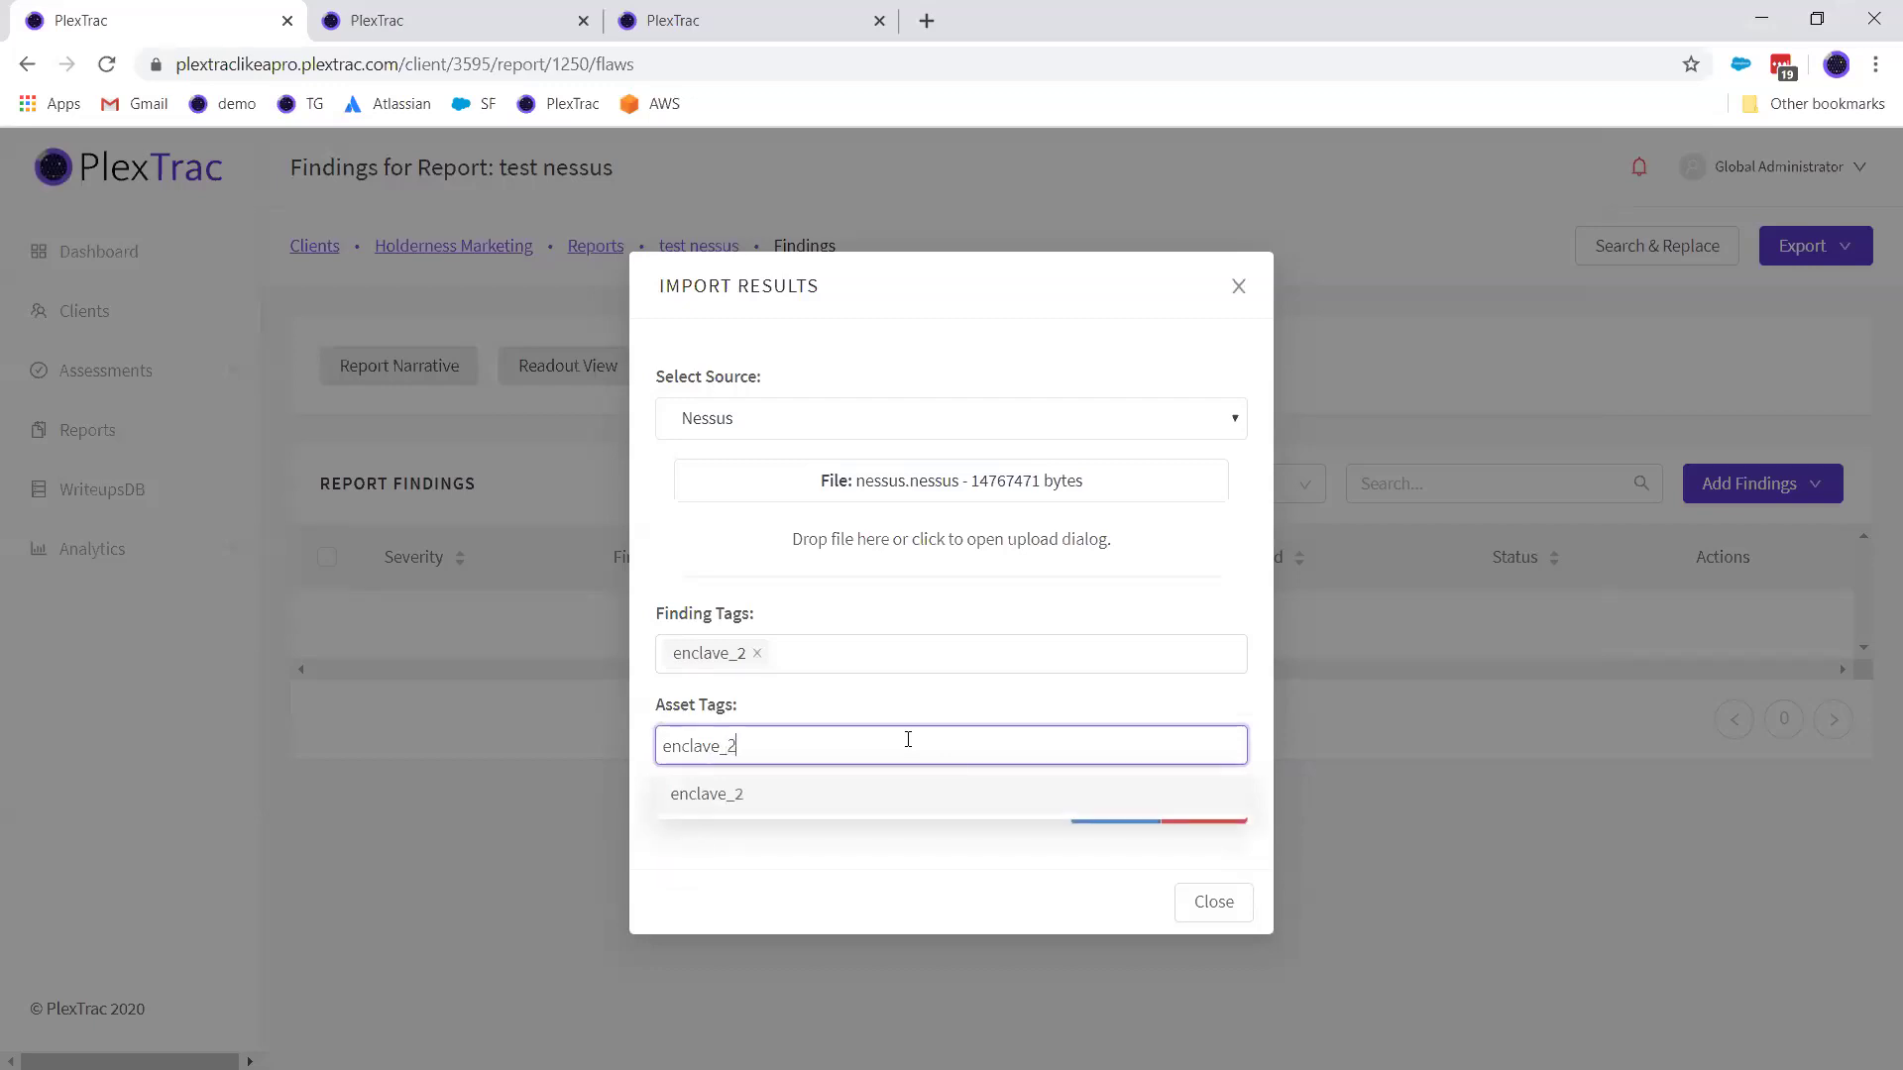
click(817, 801)
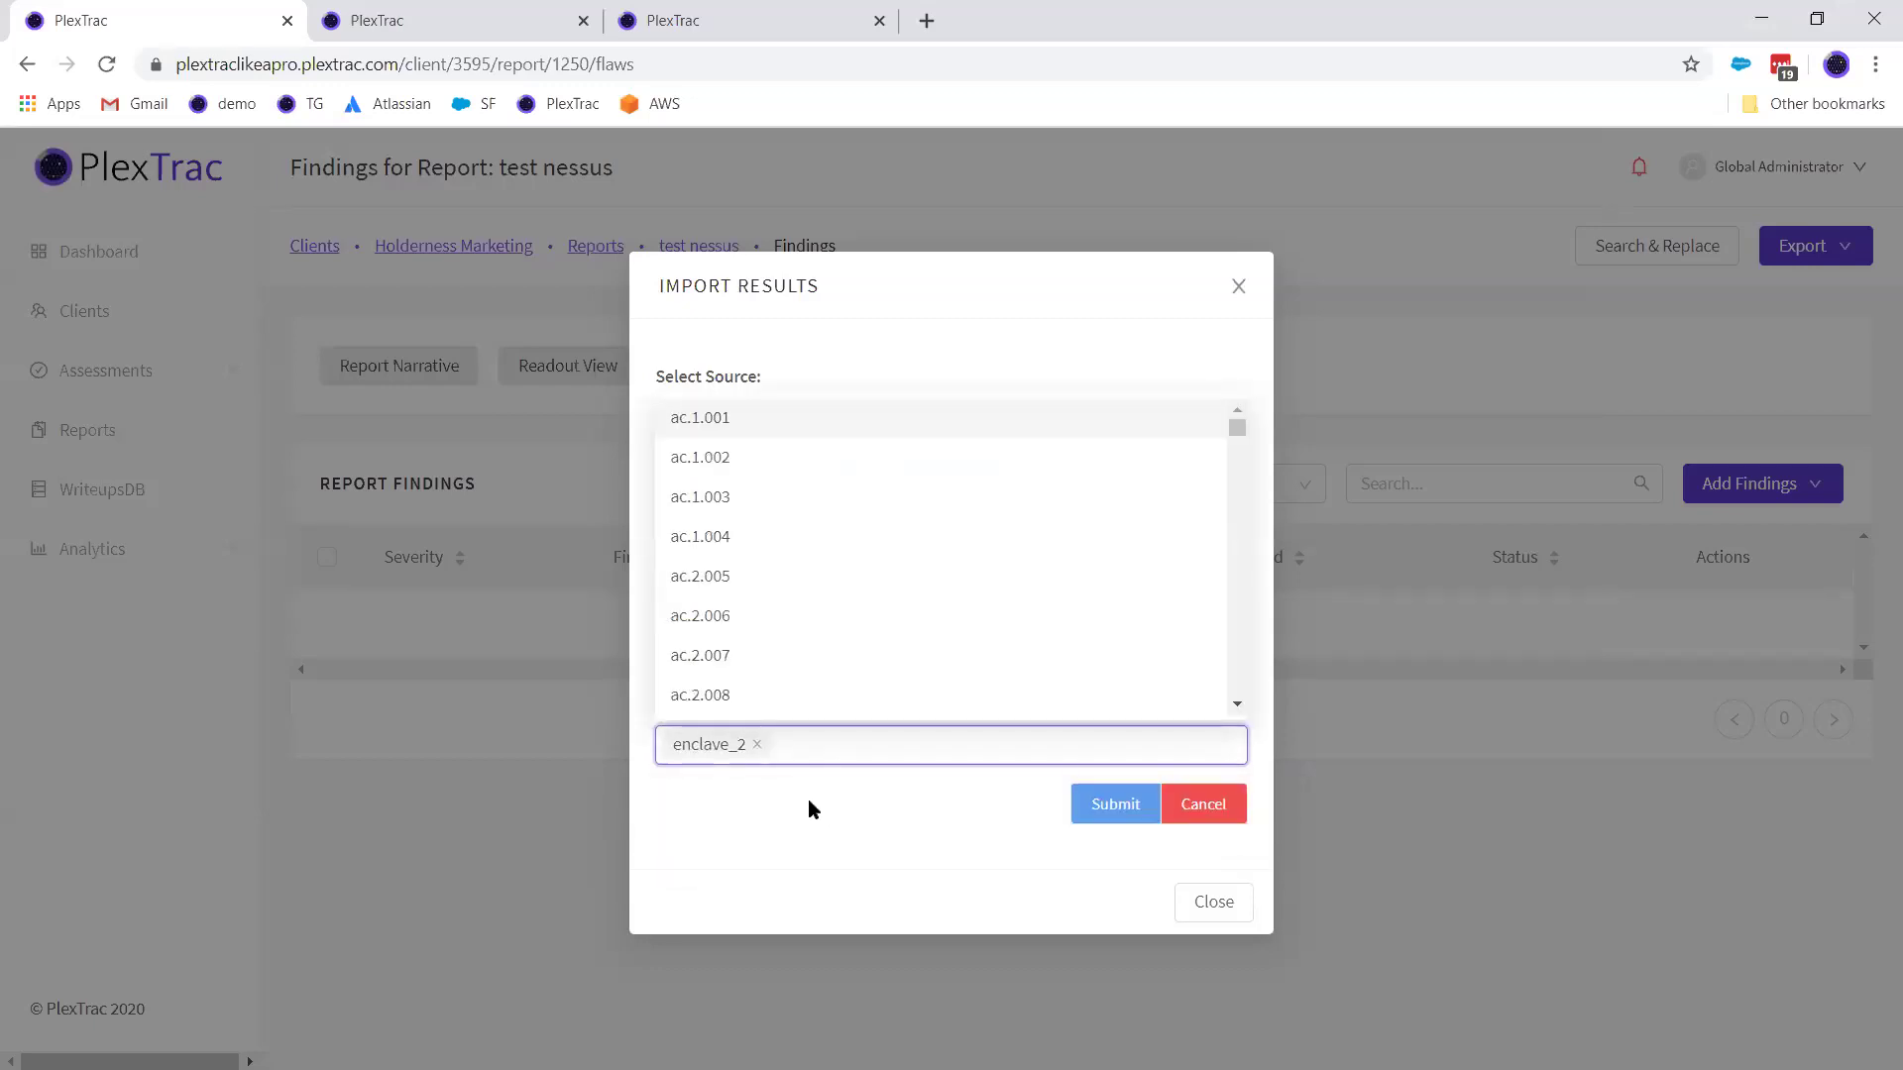
click(809, 801)
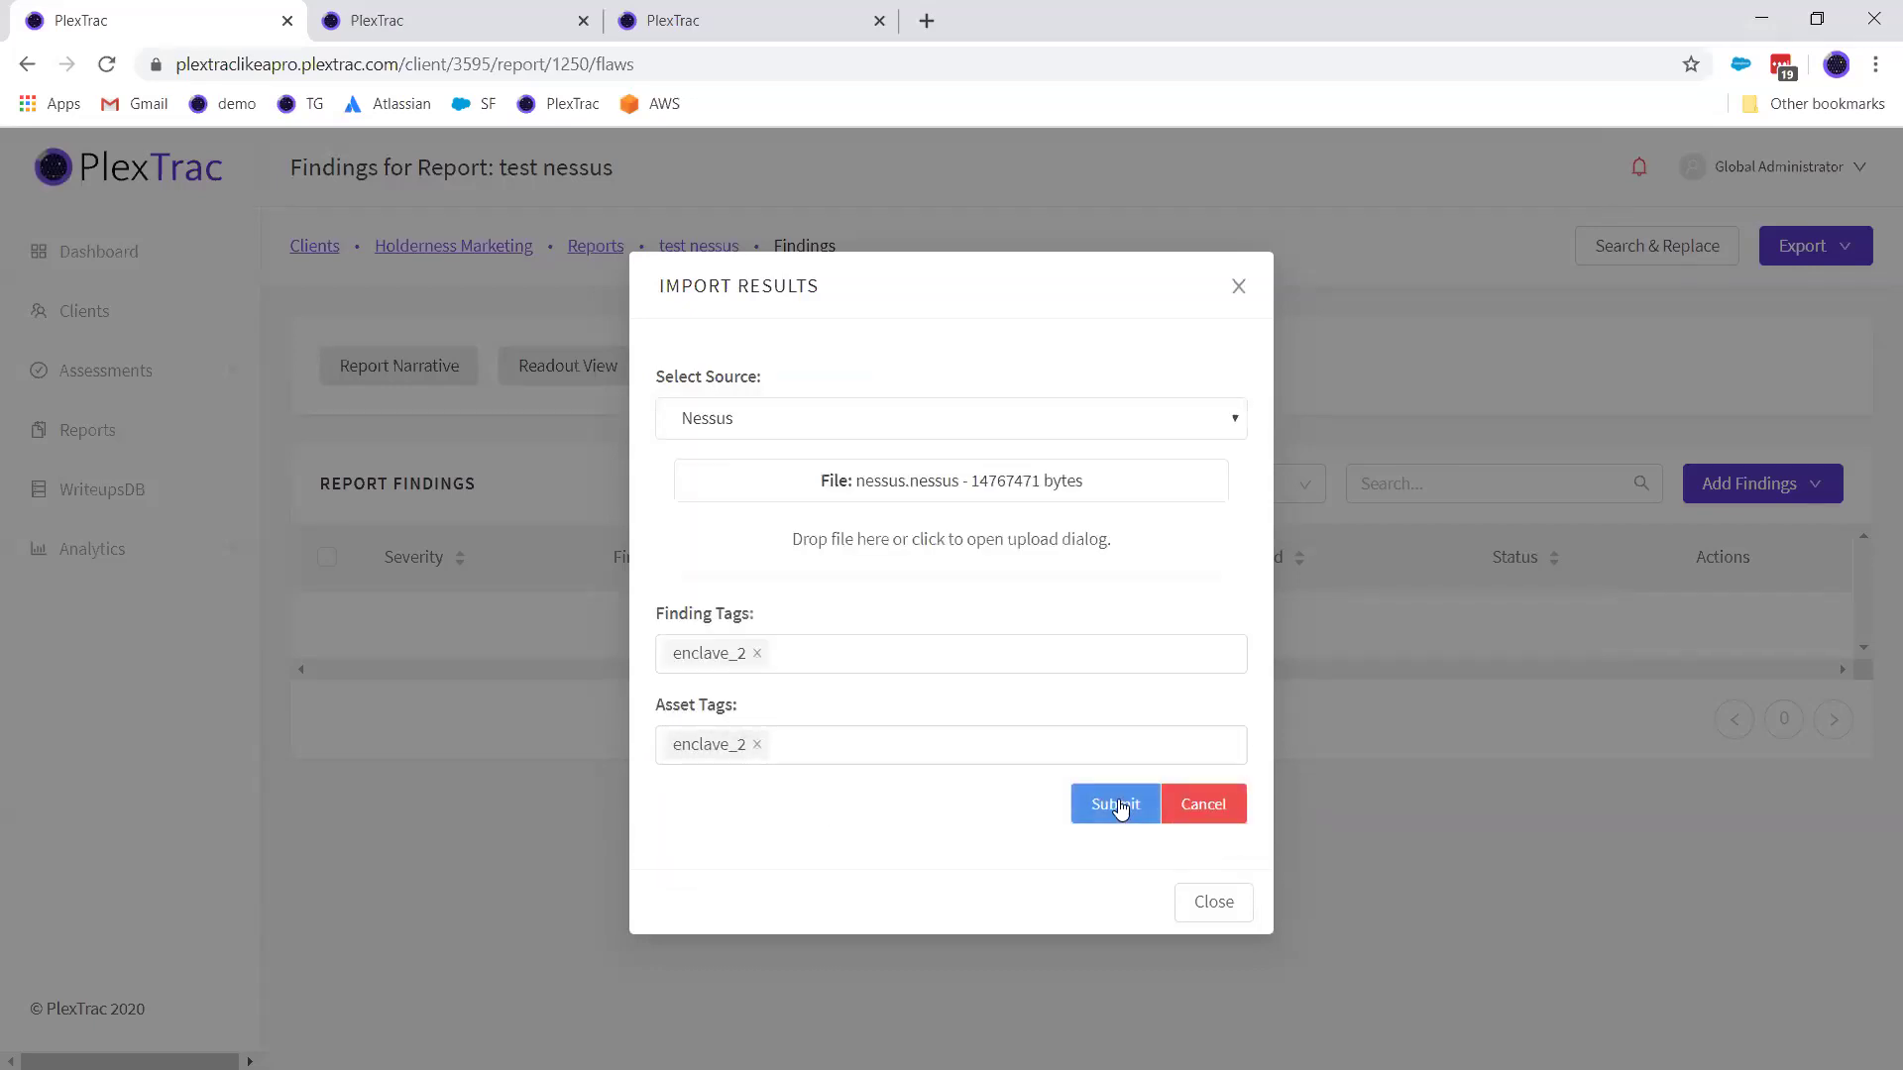
click(1116, 804)
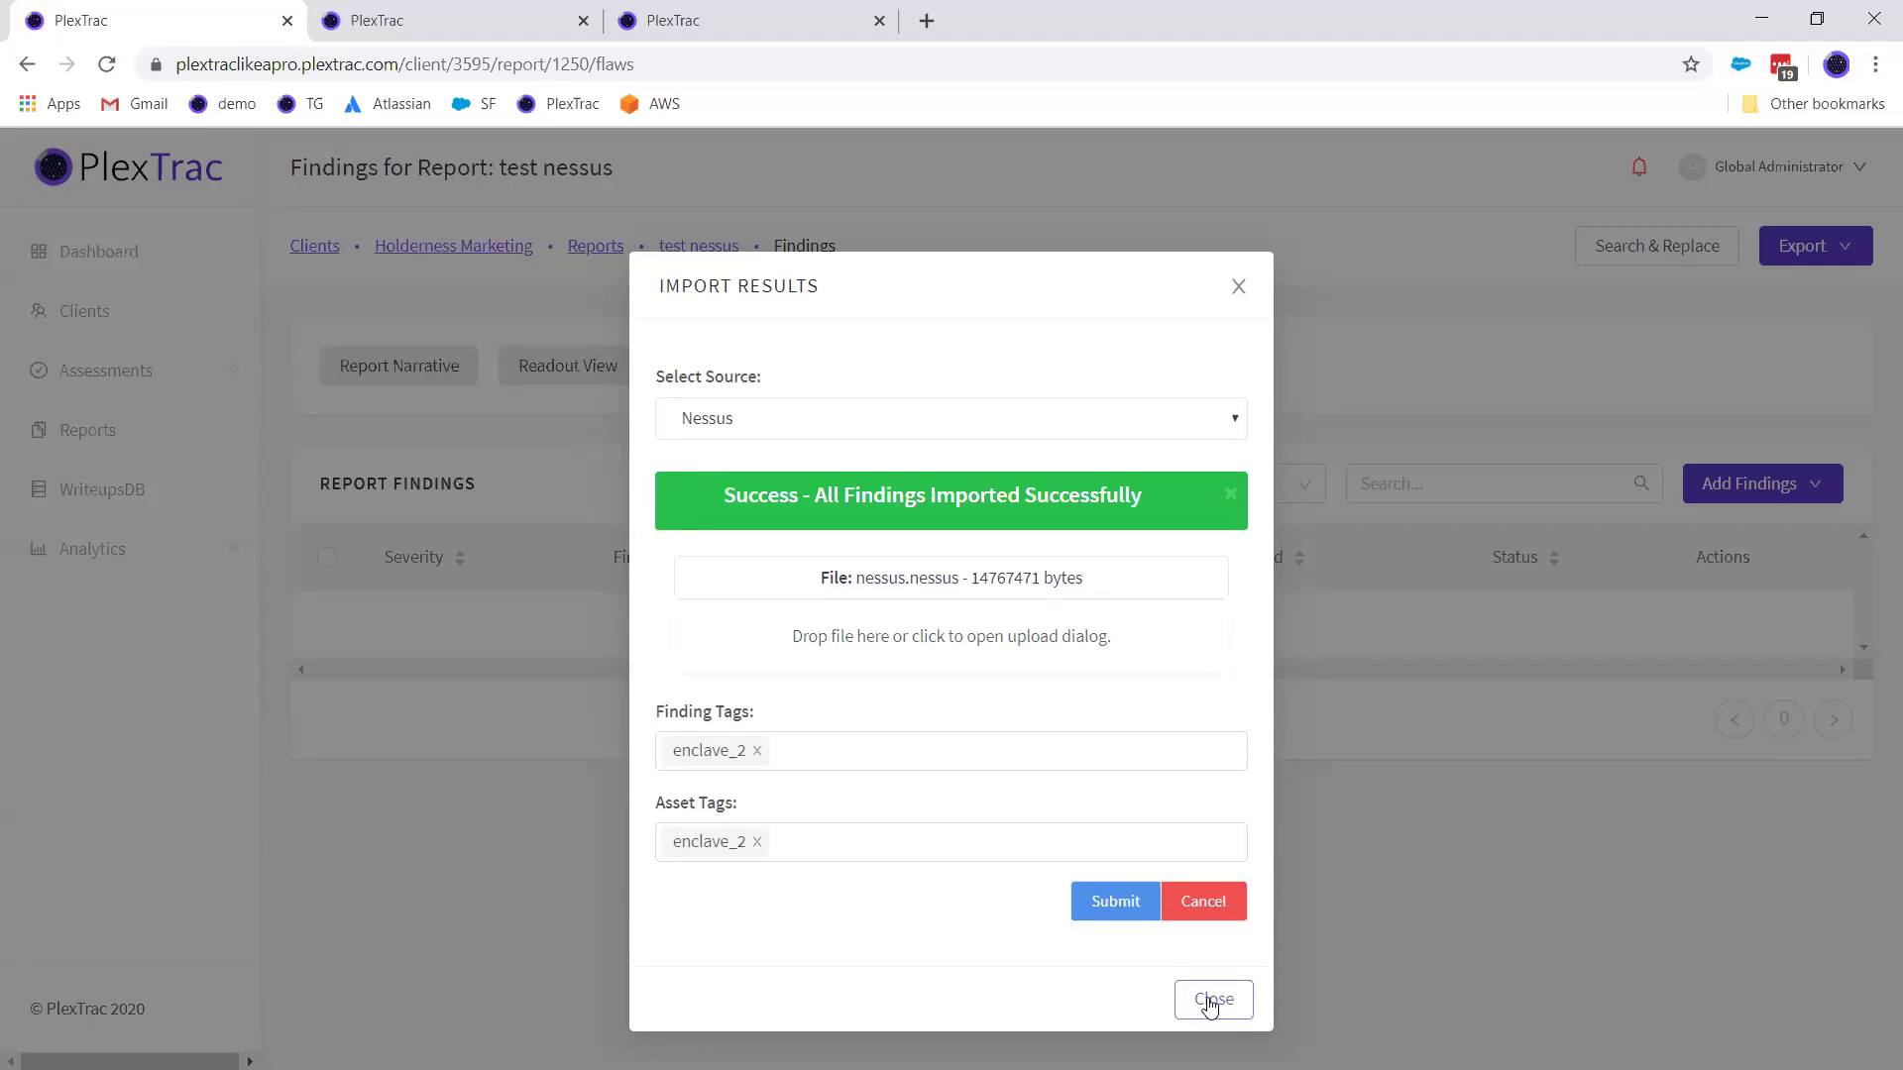
click(1225, 910)
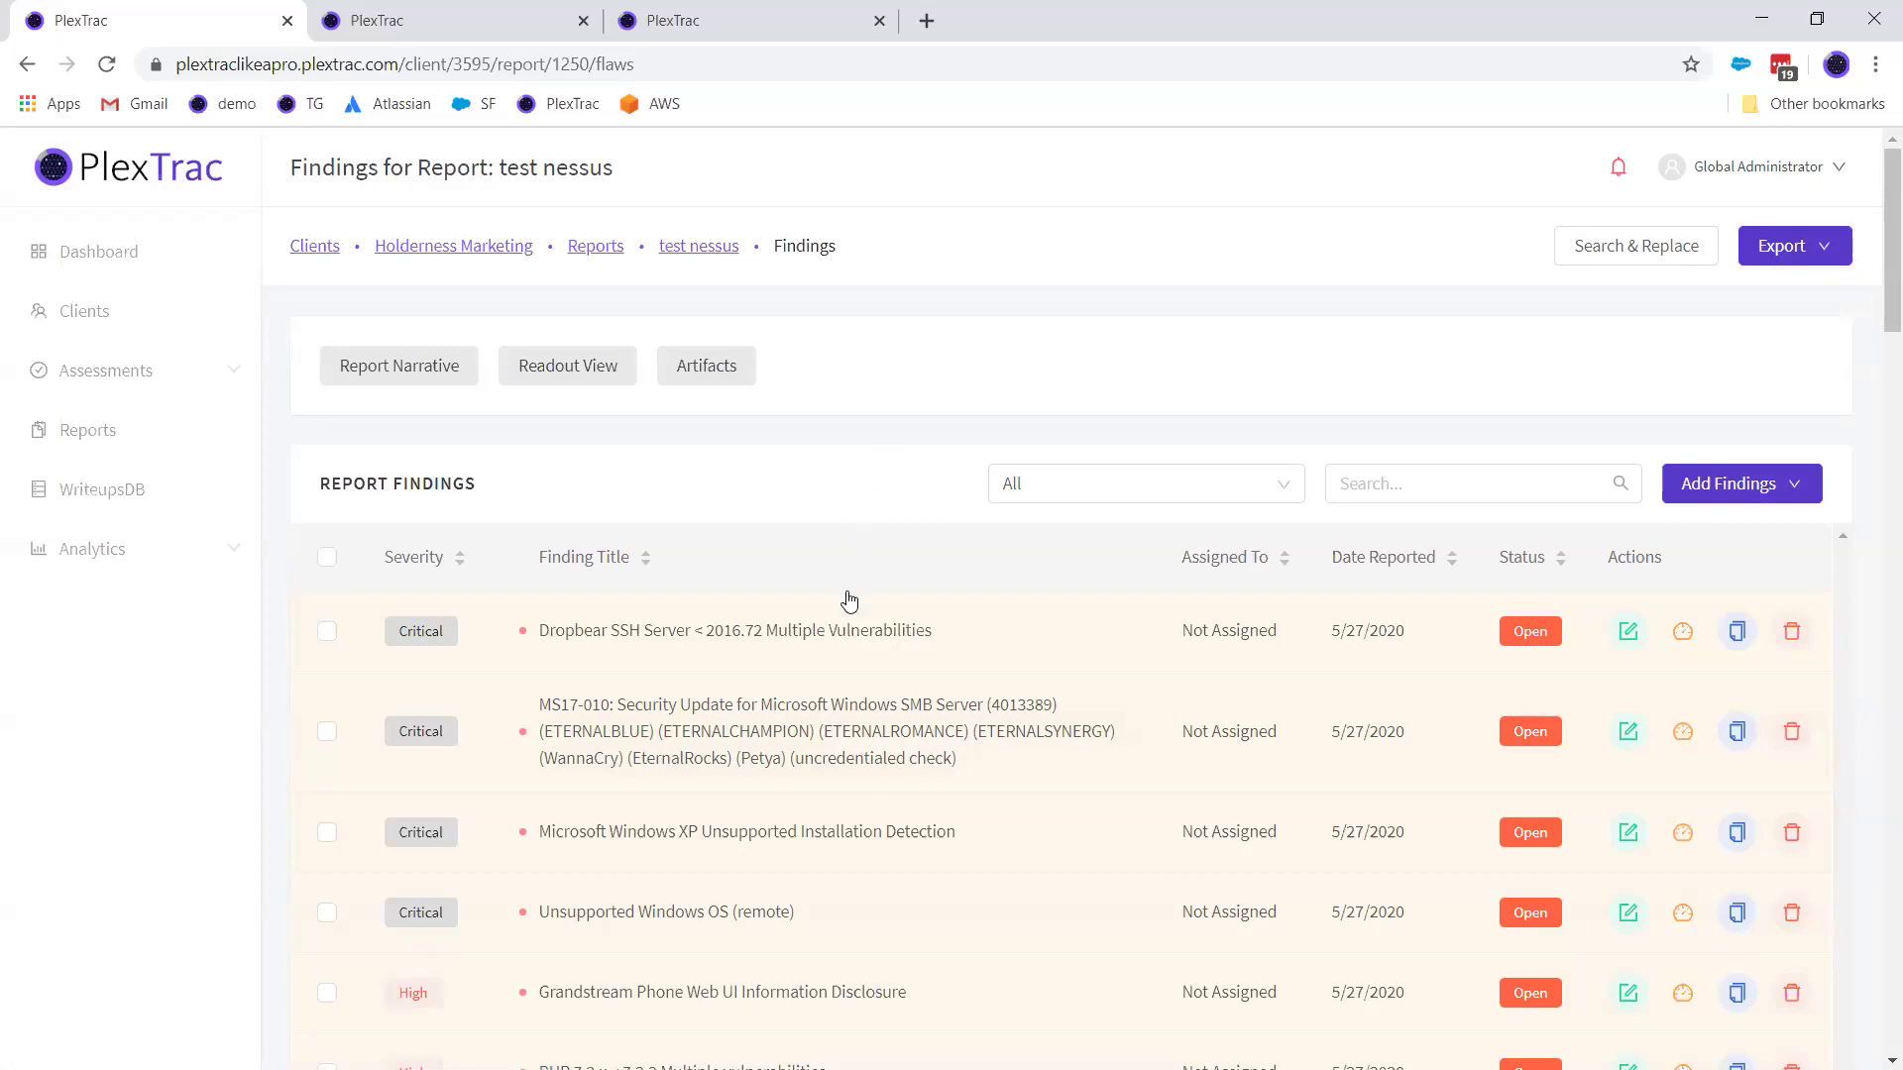
click(837, 636)
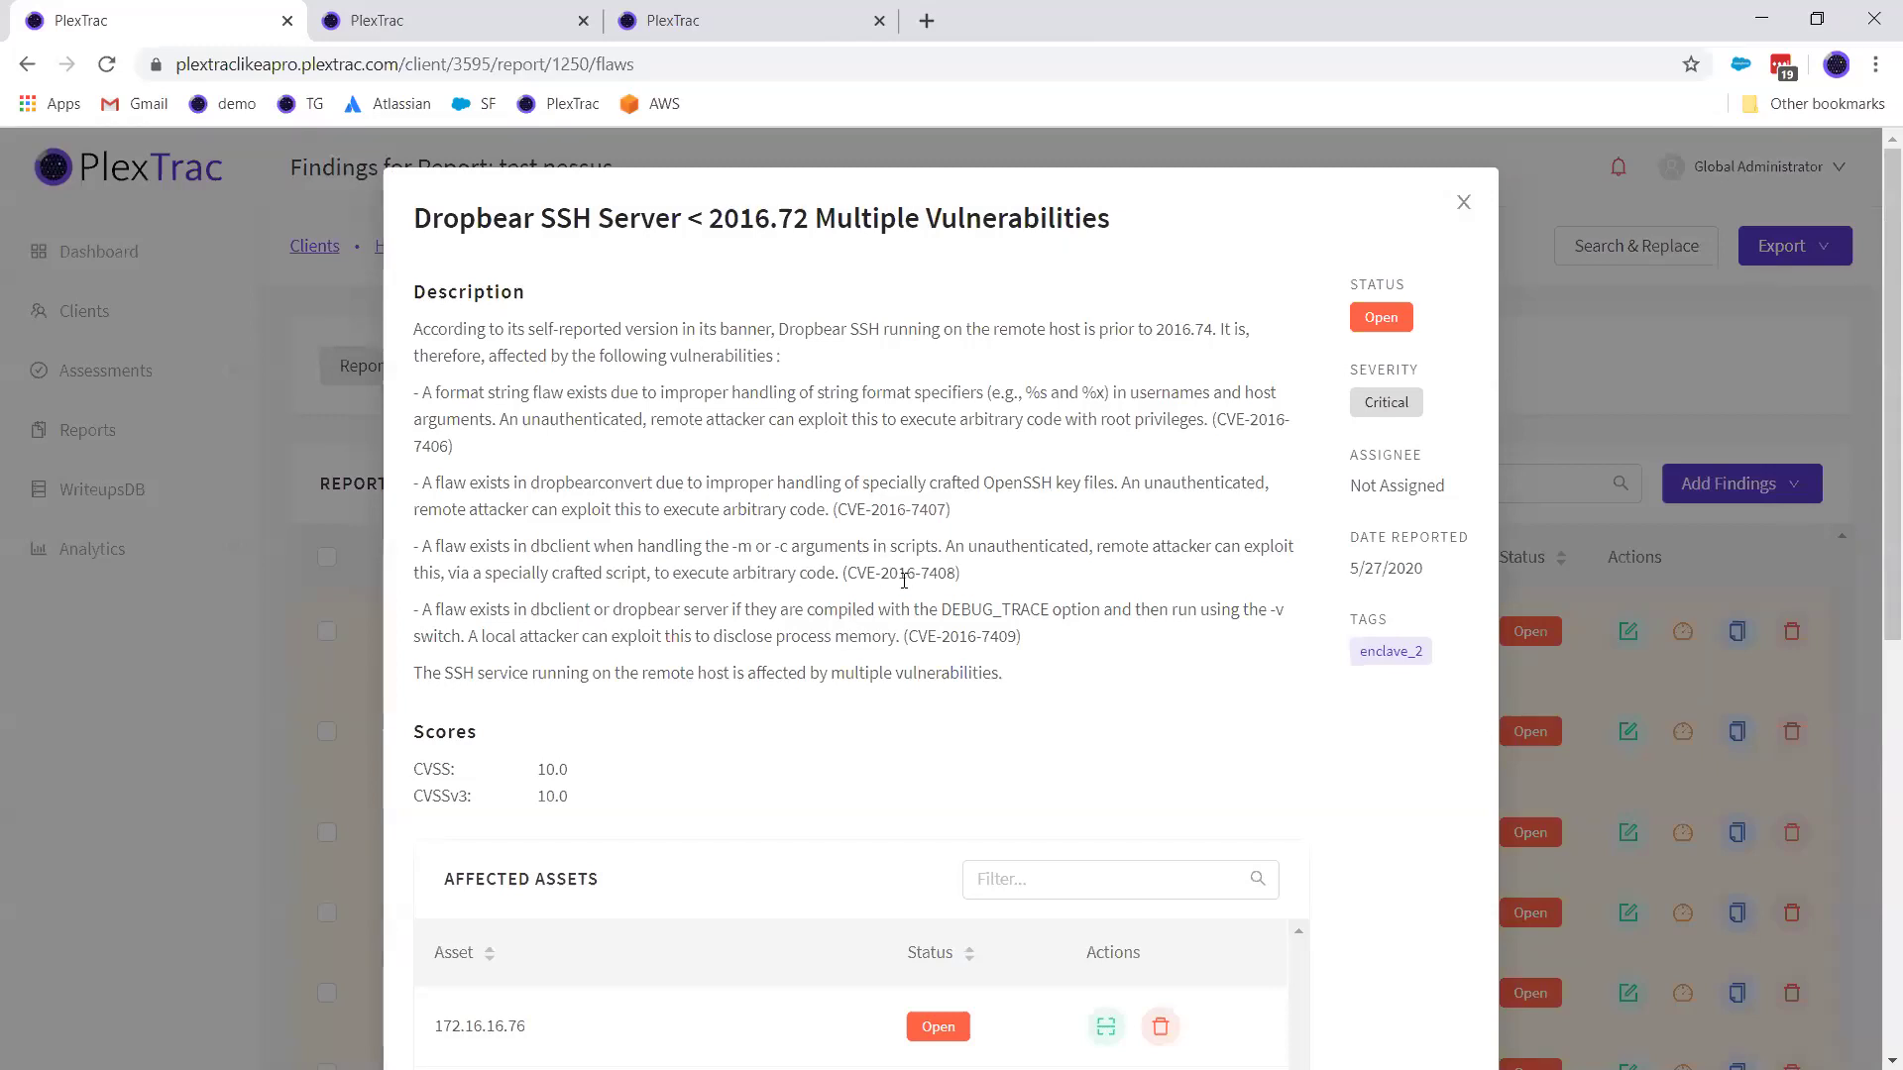
scroll(903, 581, down, 4)
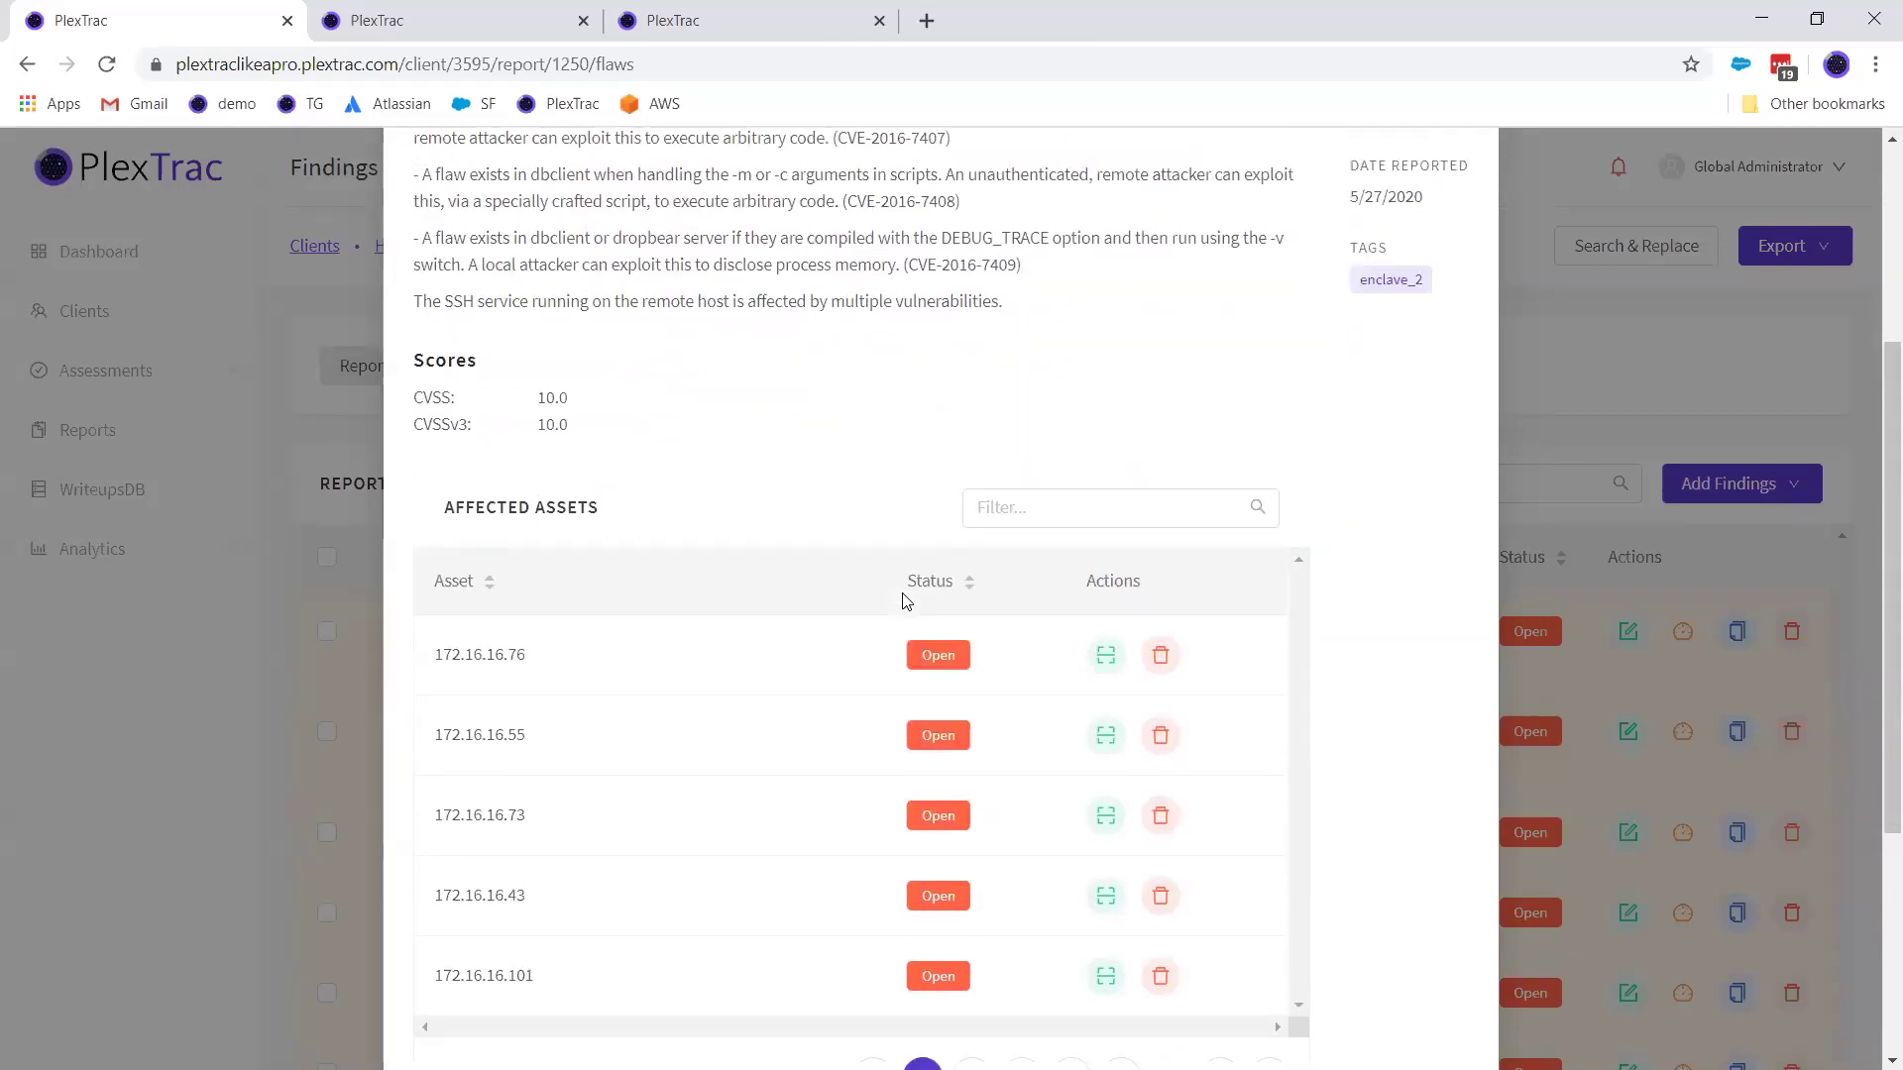
click(1105, 658)
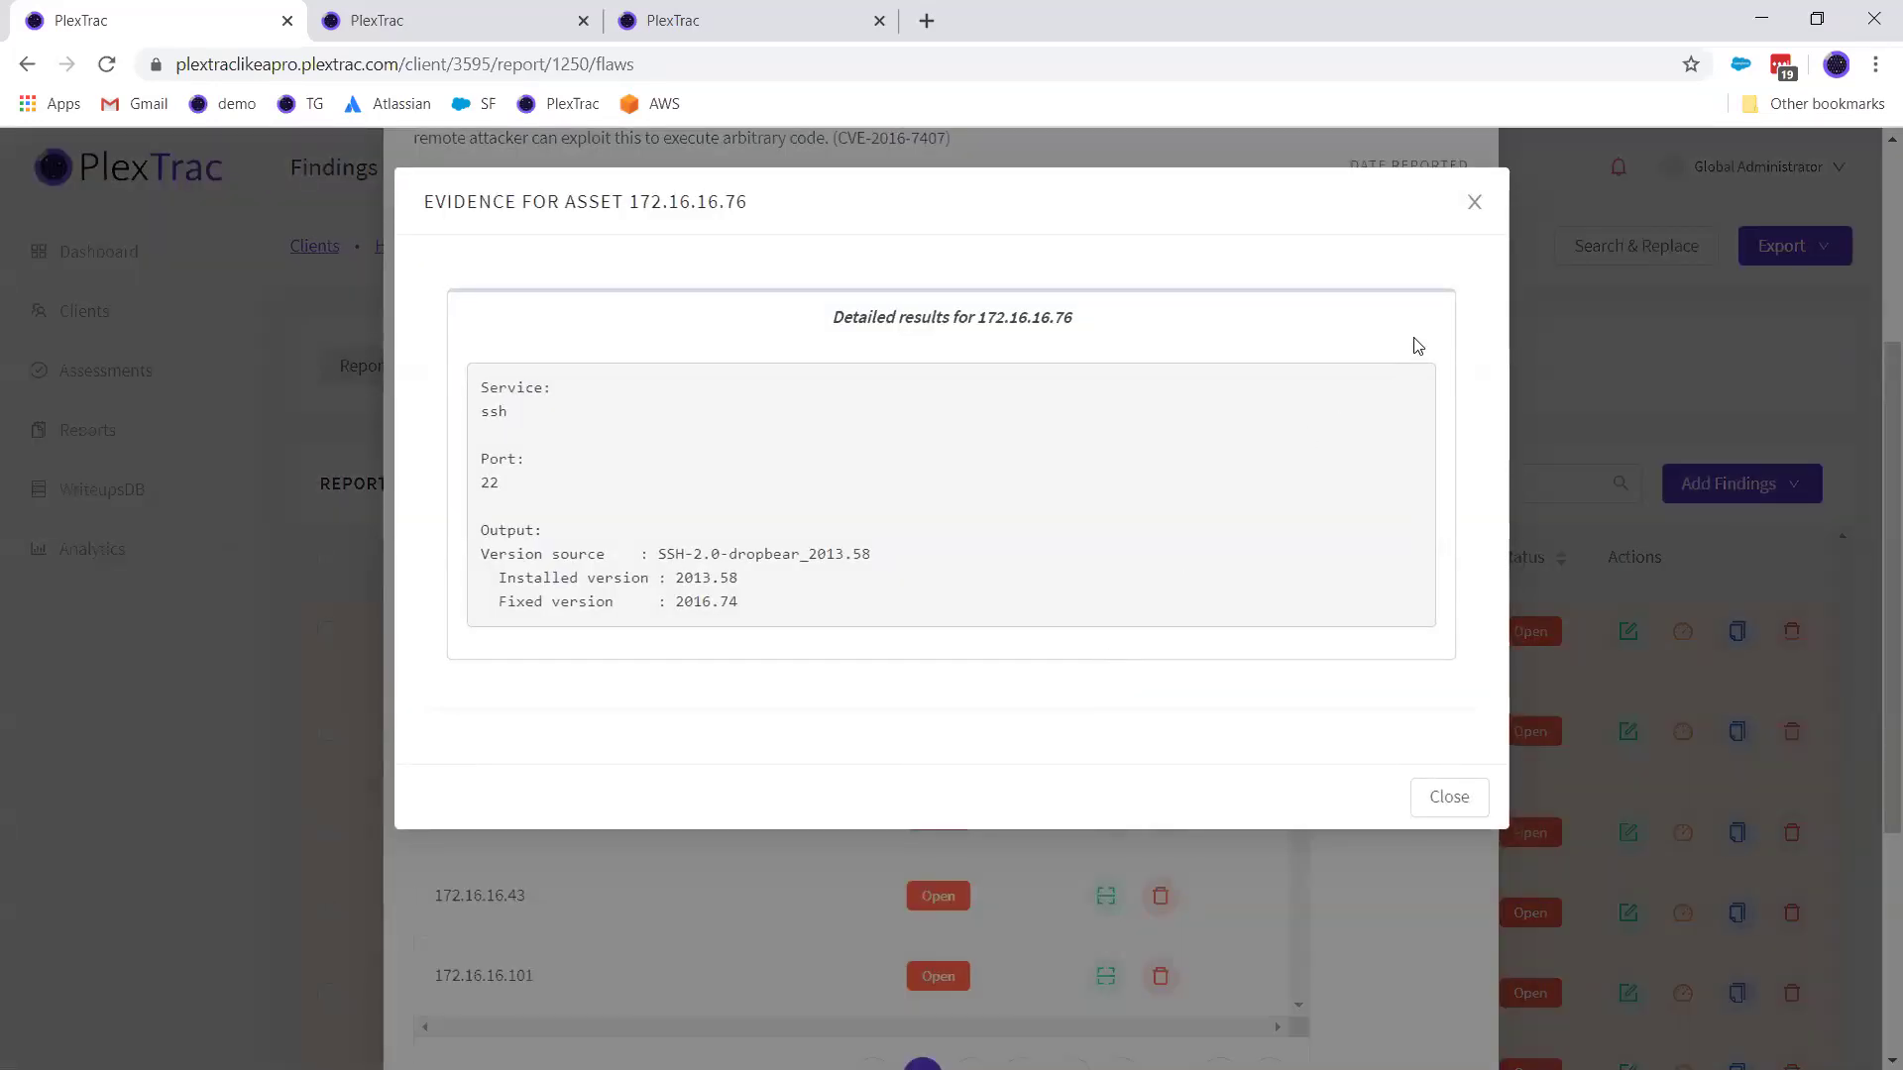
click(1481, 216)
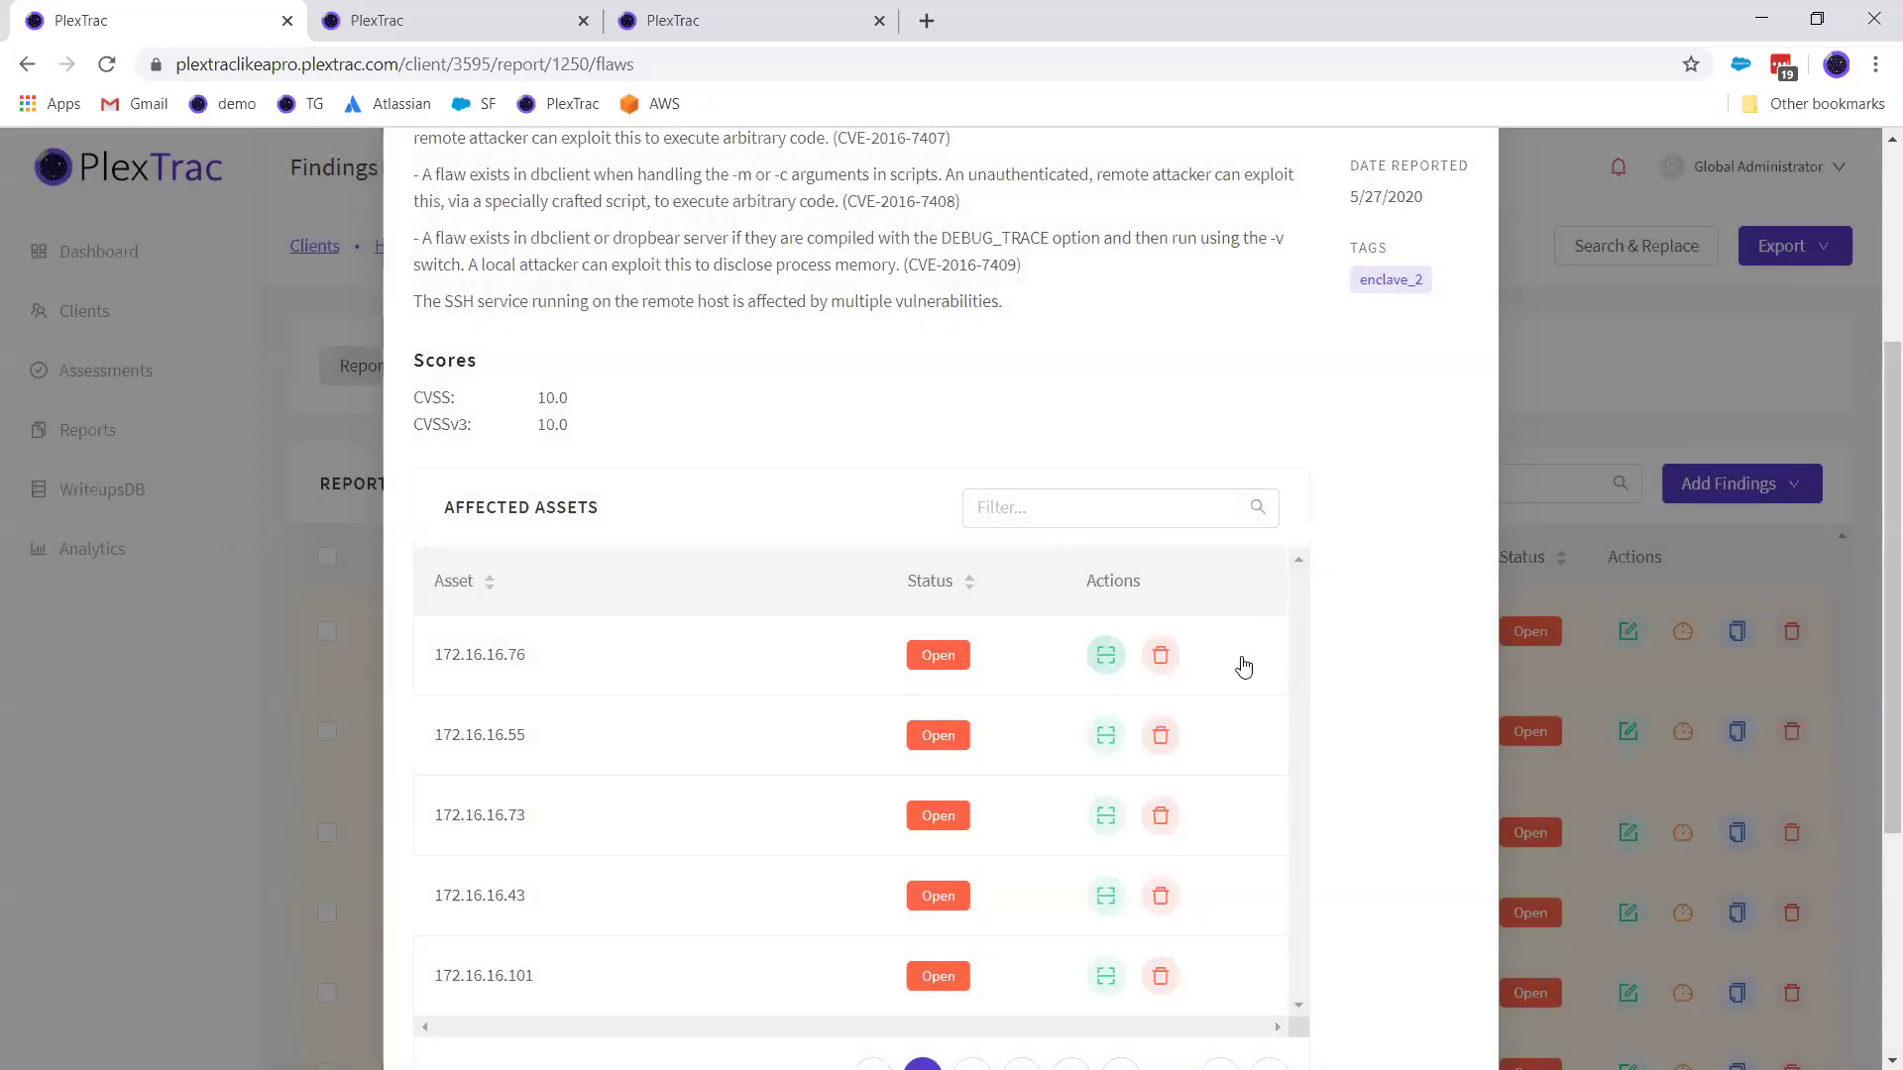
click(1111, 817)
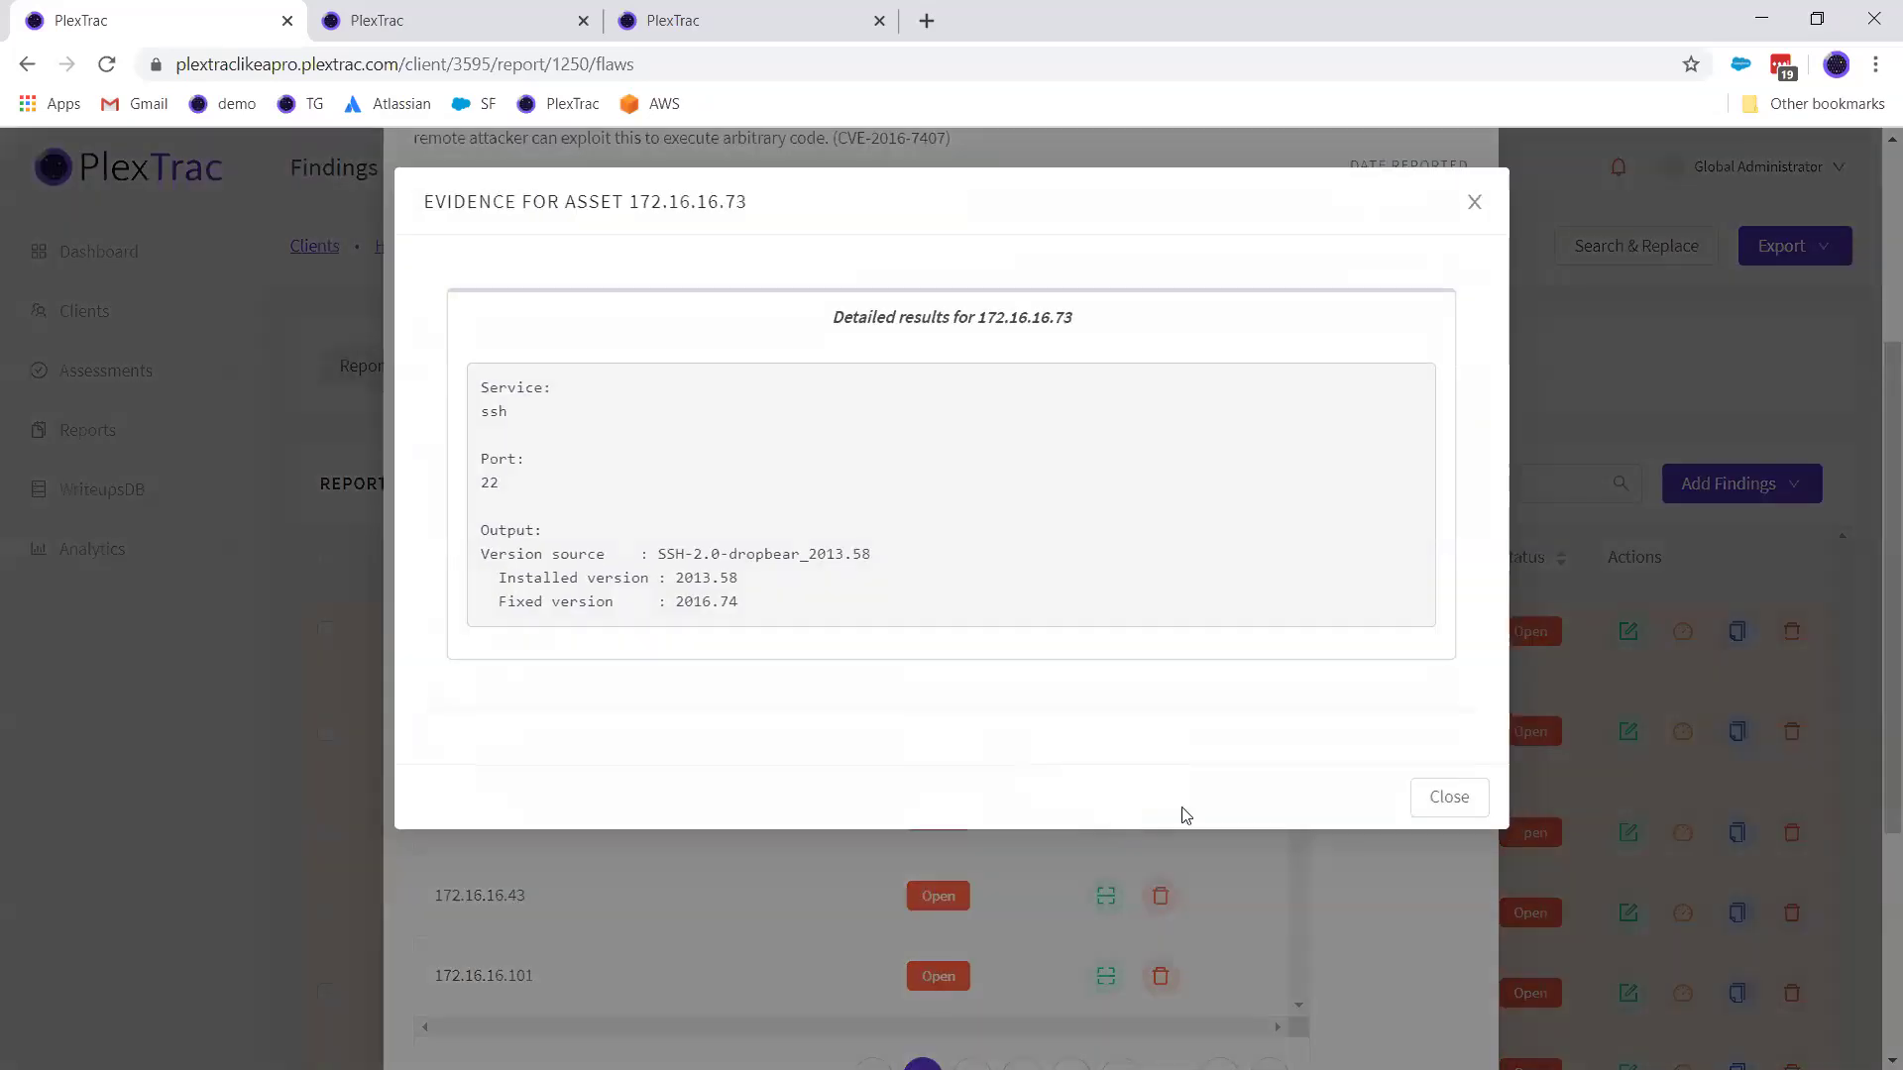
click(1447, 805)
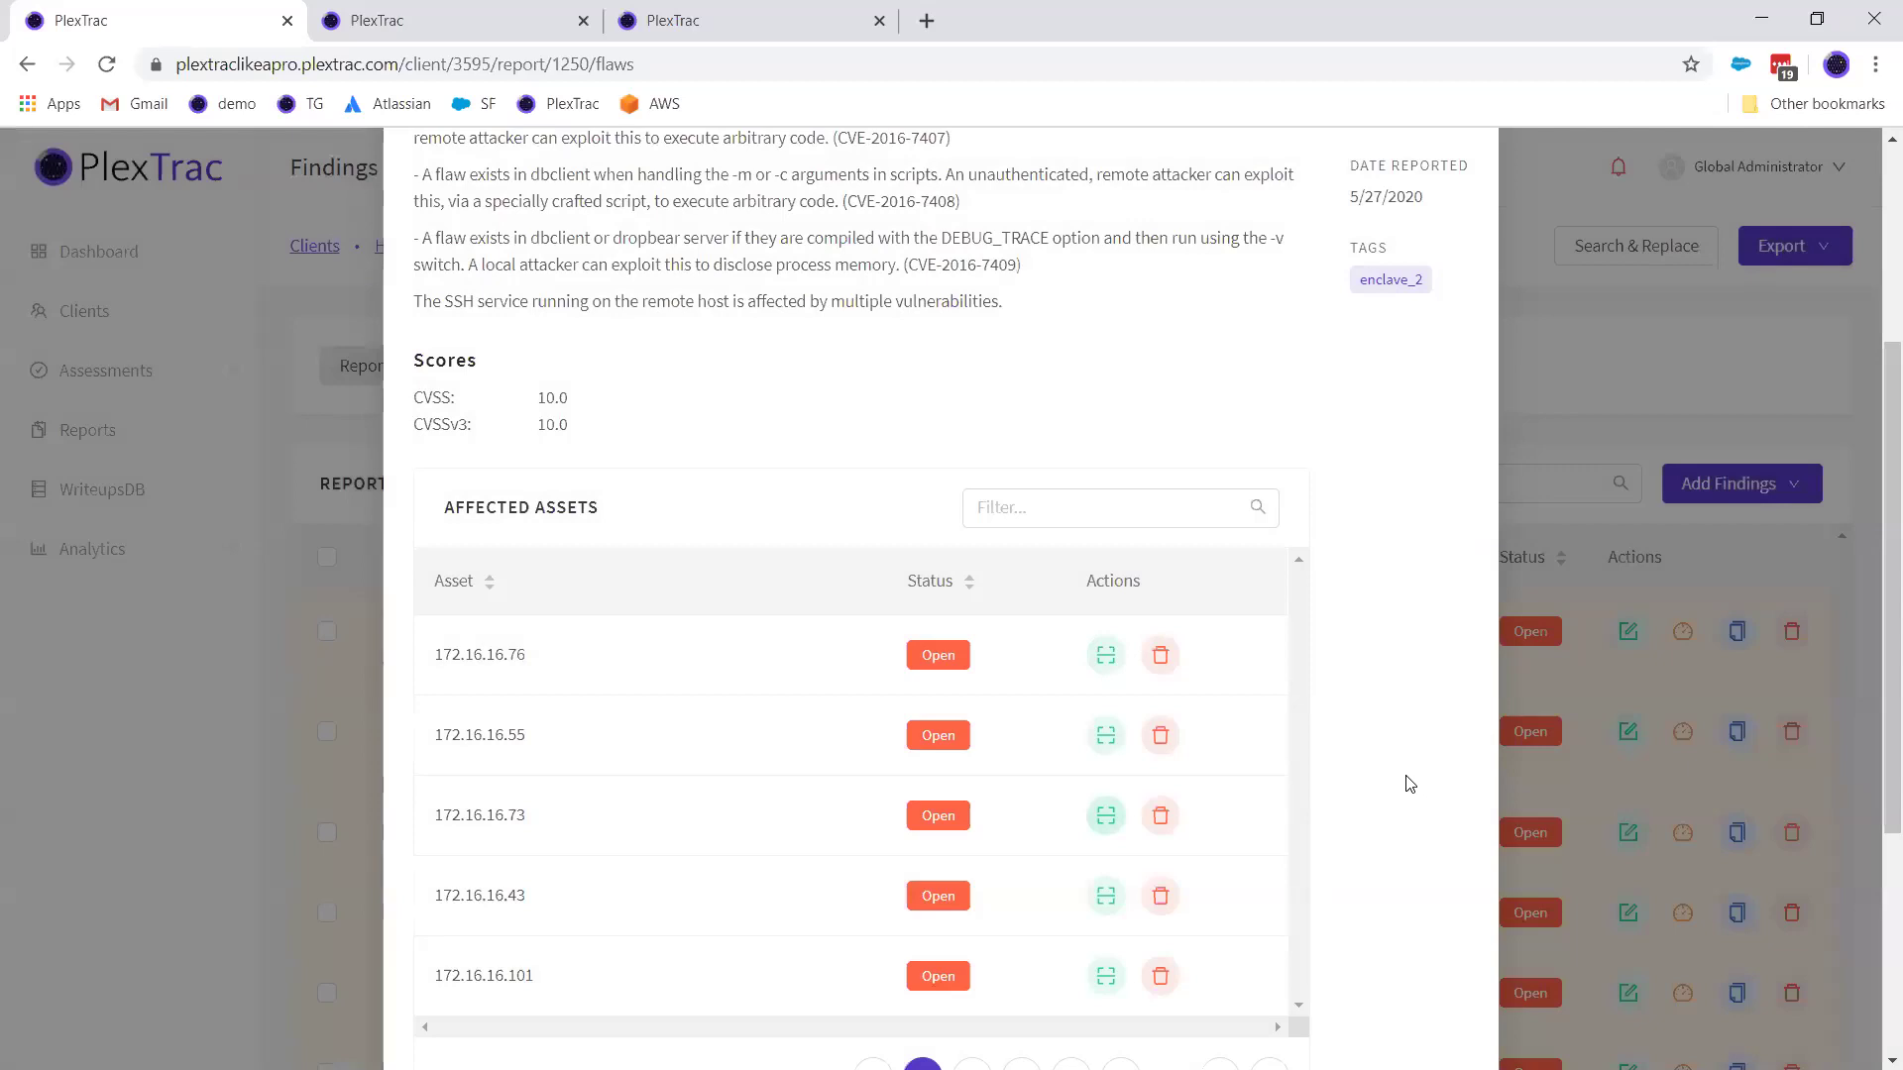
scroll(1368, 778, down, 4)
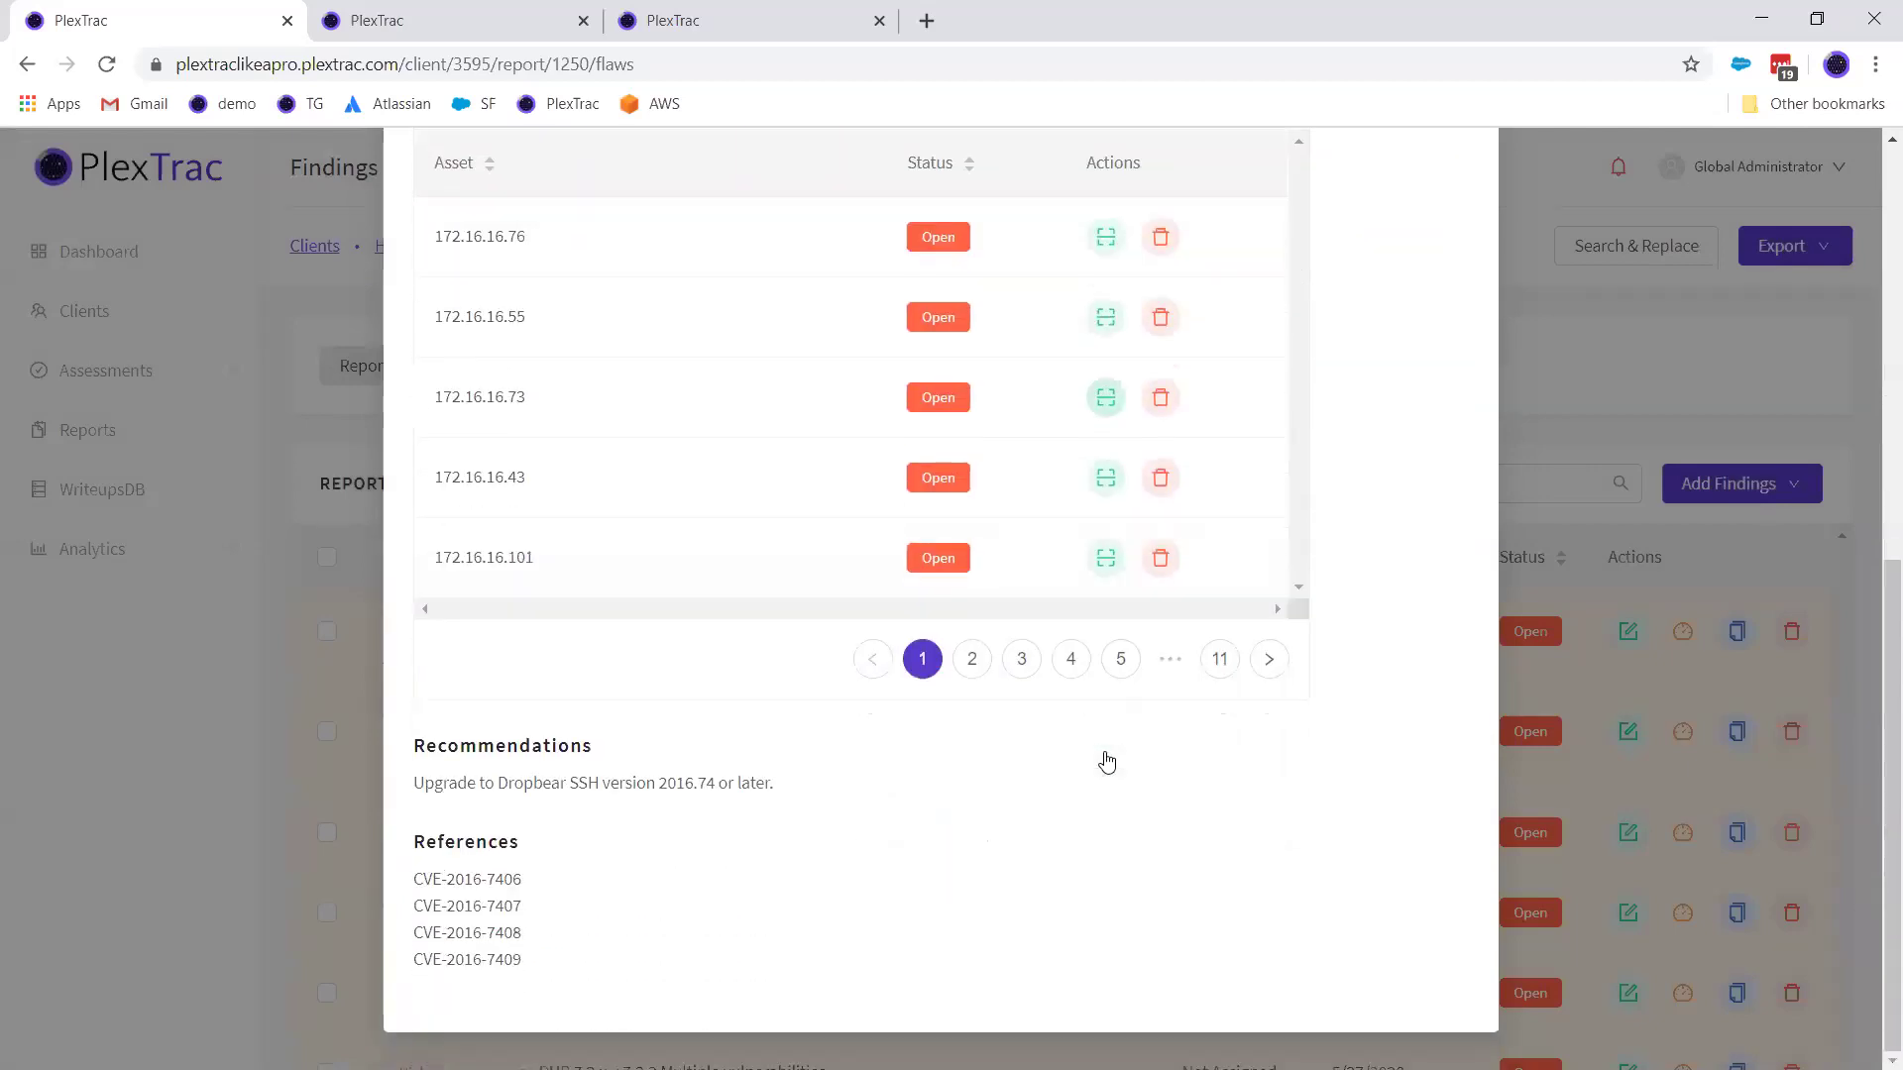
scroll(1120, 754, up, 8)
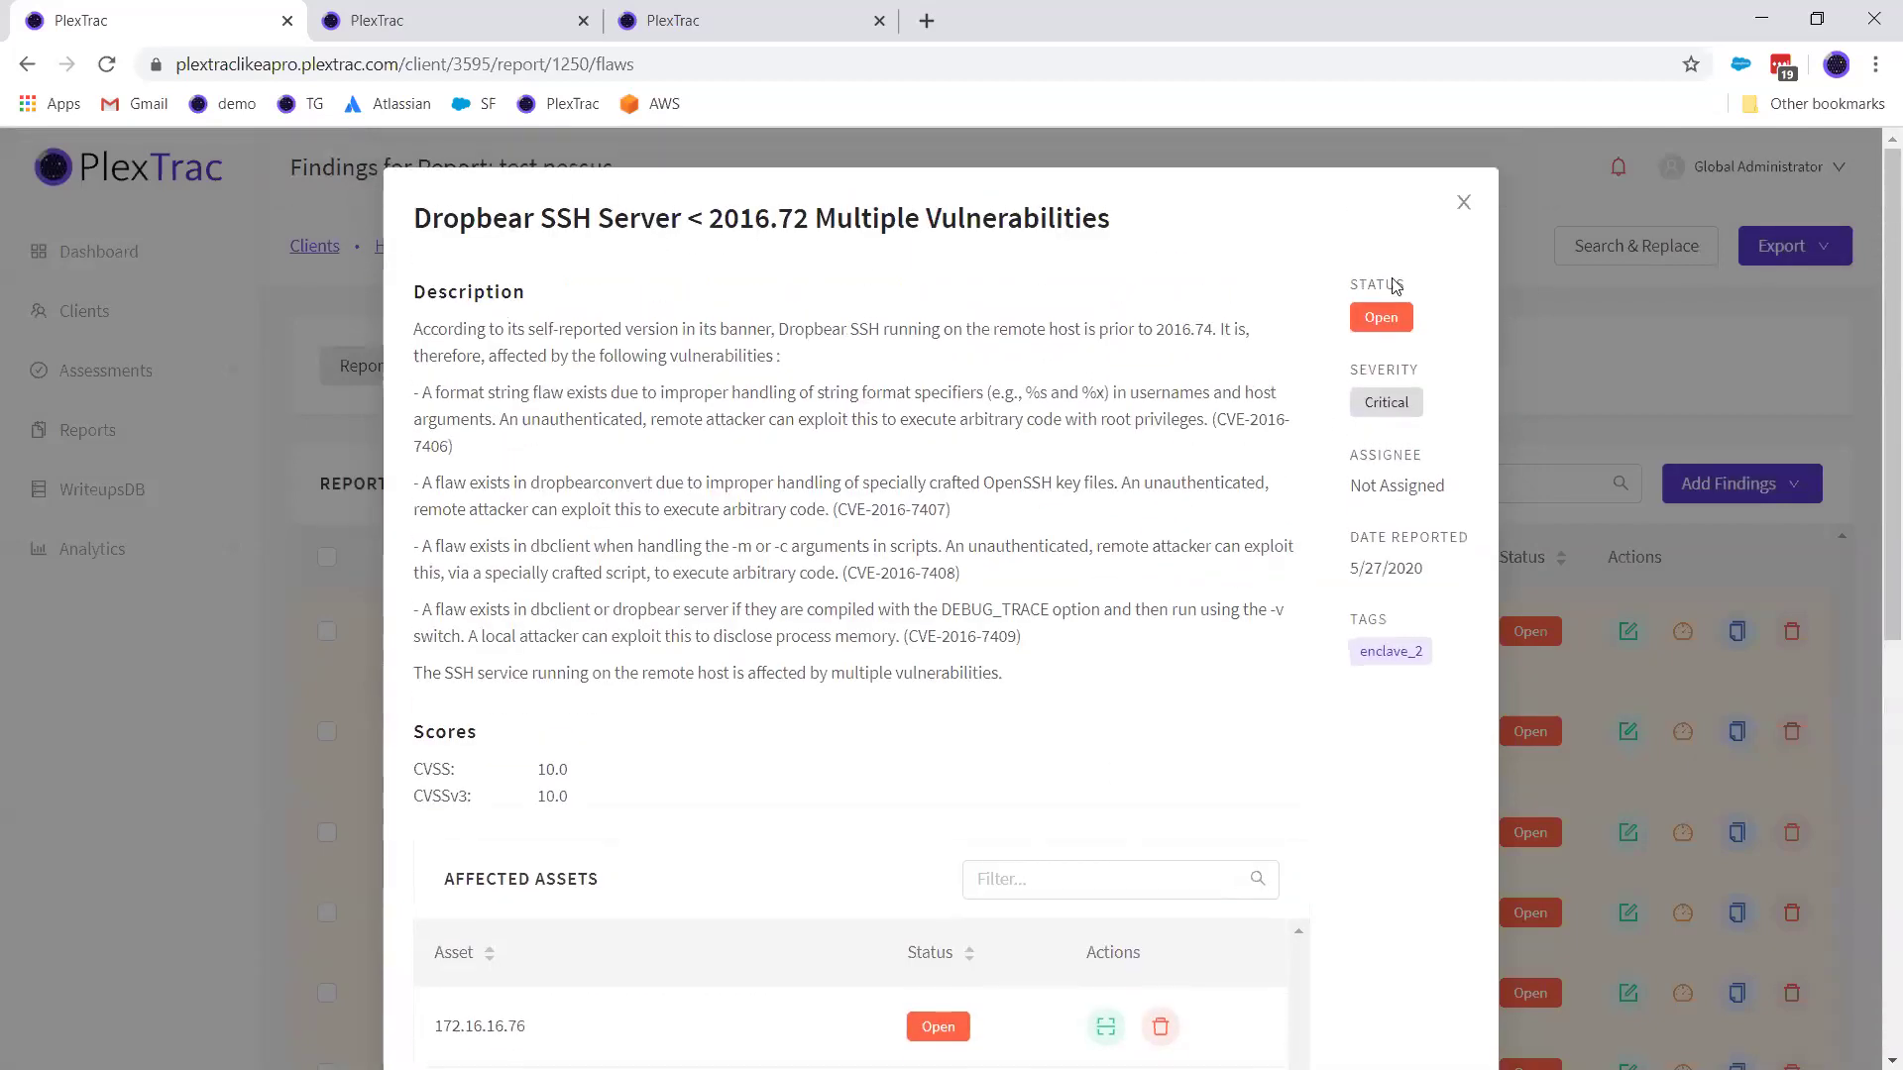
click(1574, 553)
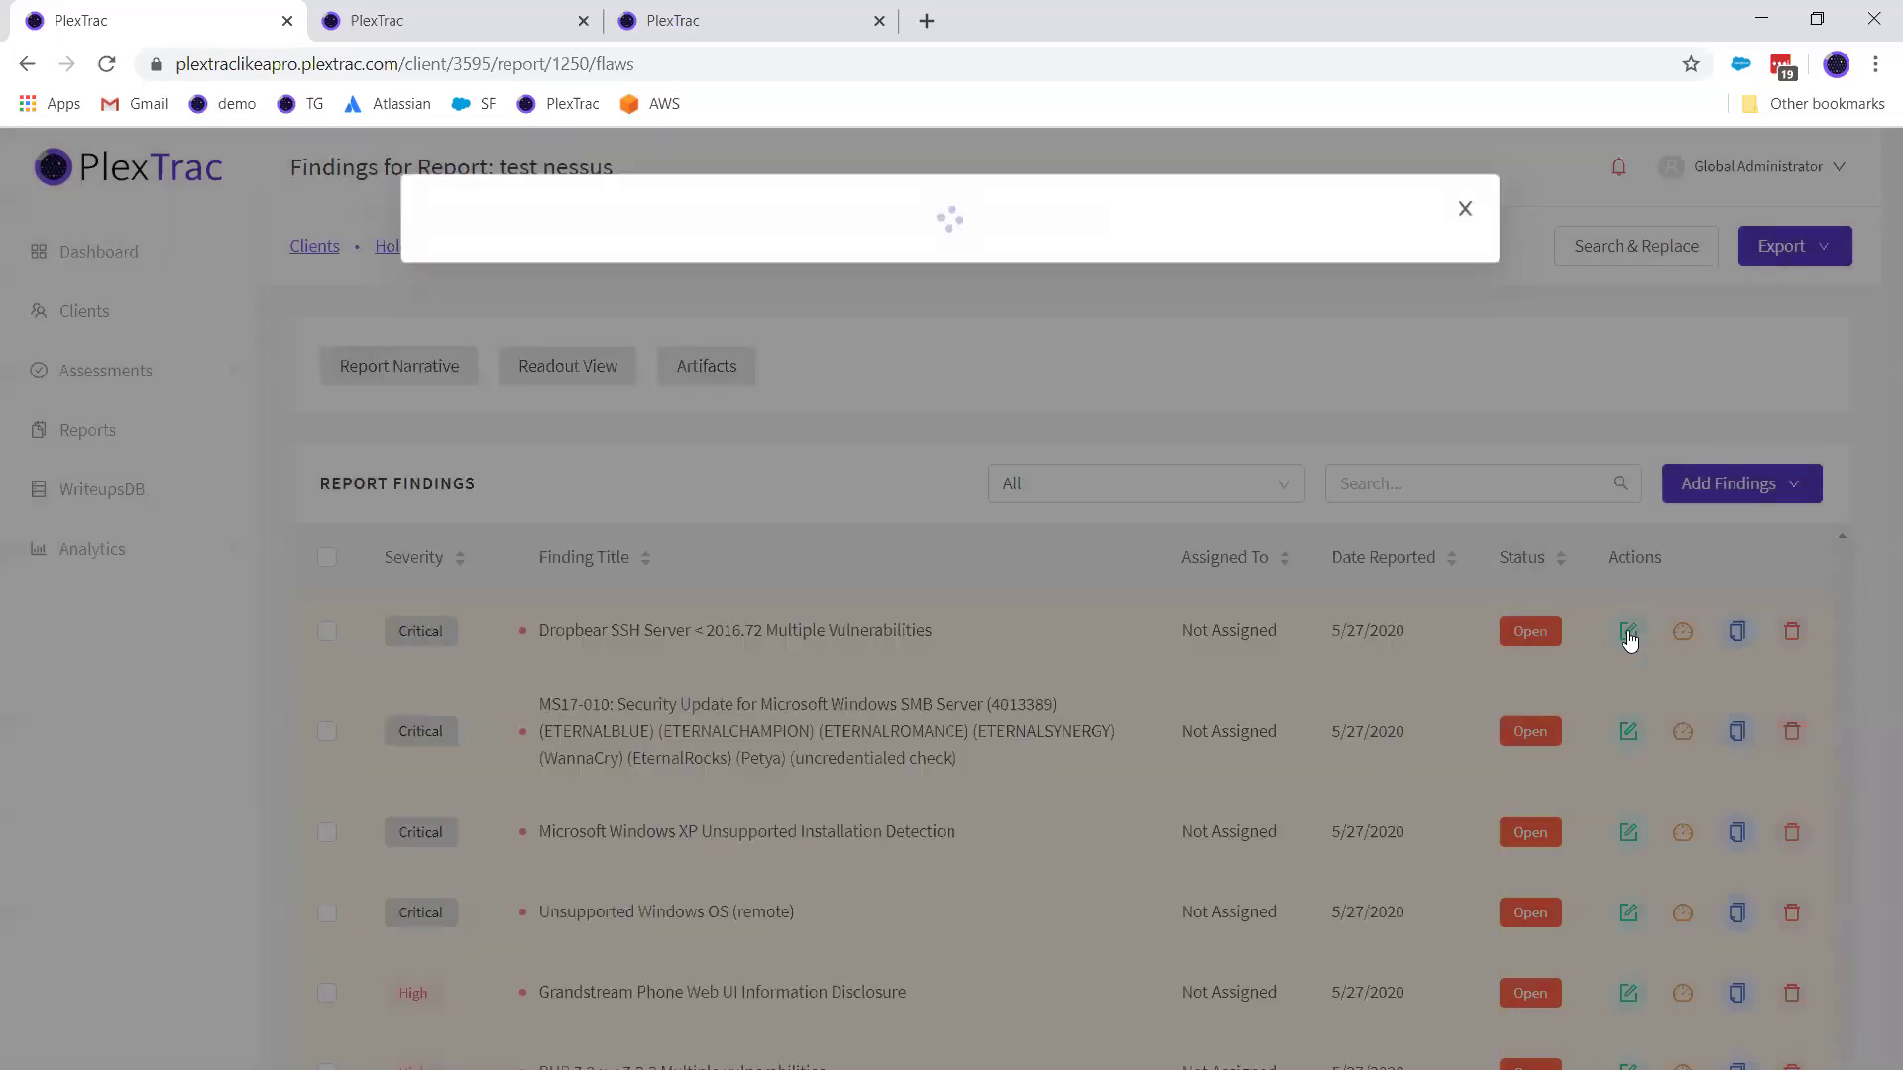
Open the Dropbear SSH Server finding's editor, then close it to return to the test nessus findings
click(1626, 634)
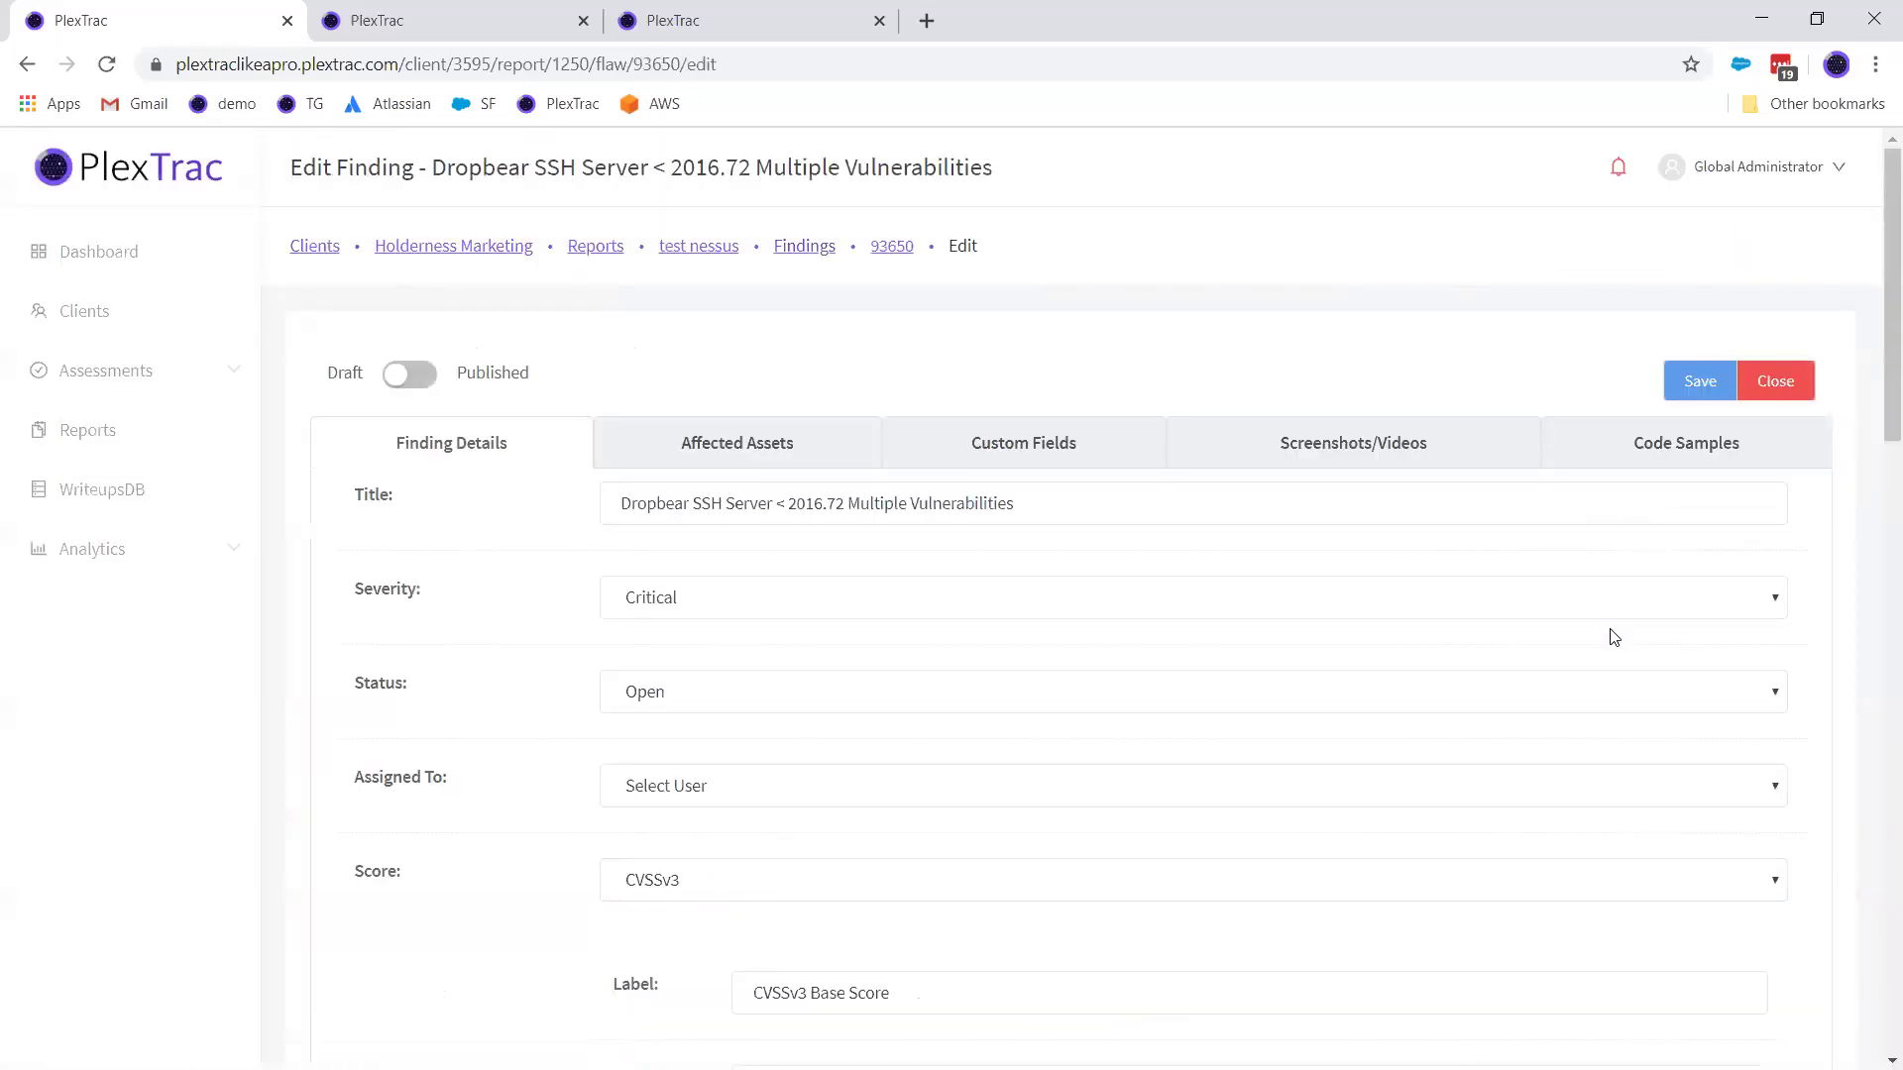
scroll(974, 606, down, 12)
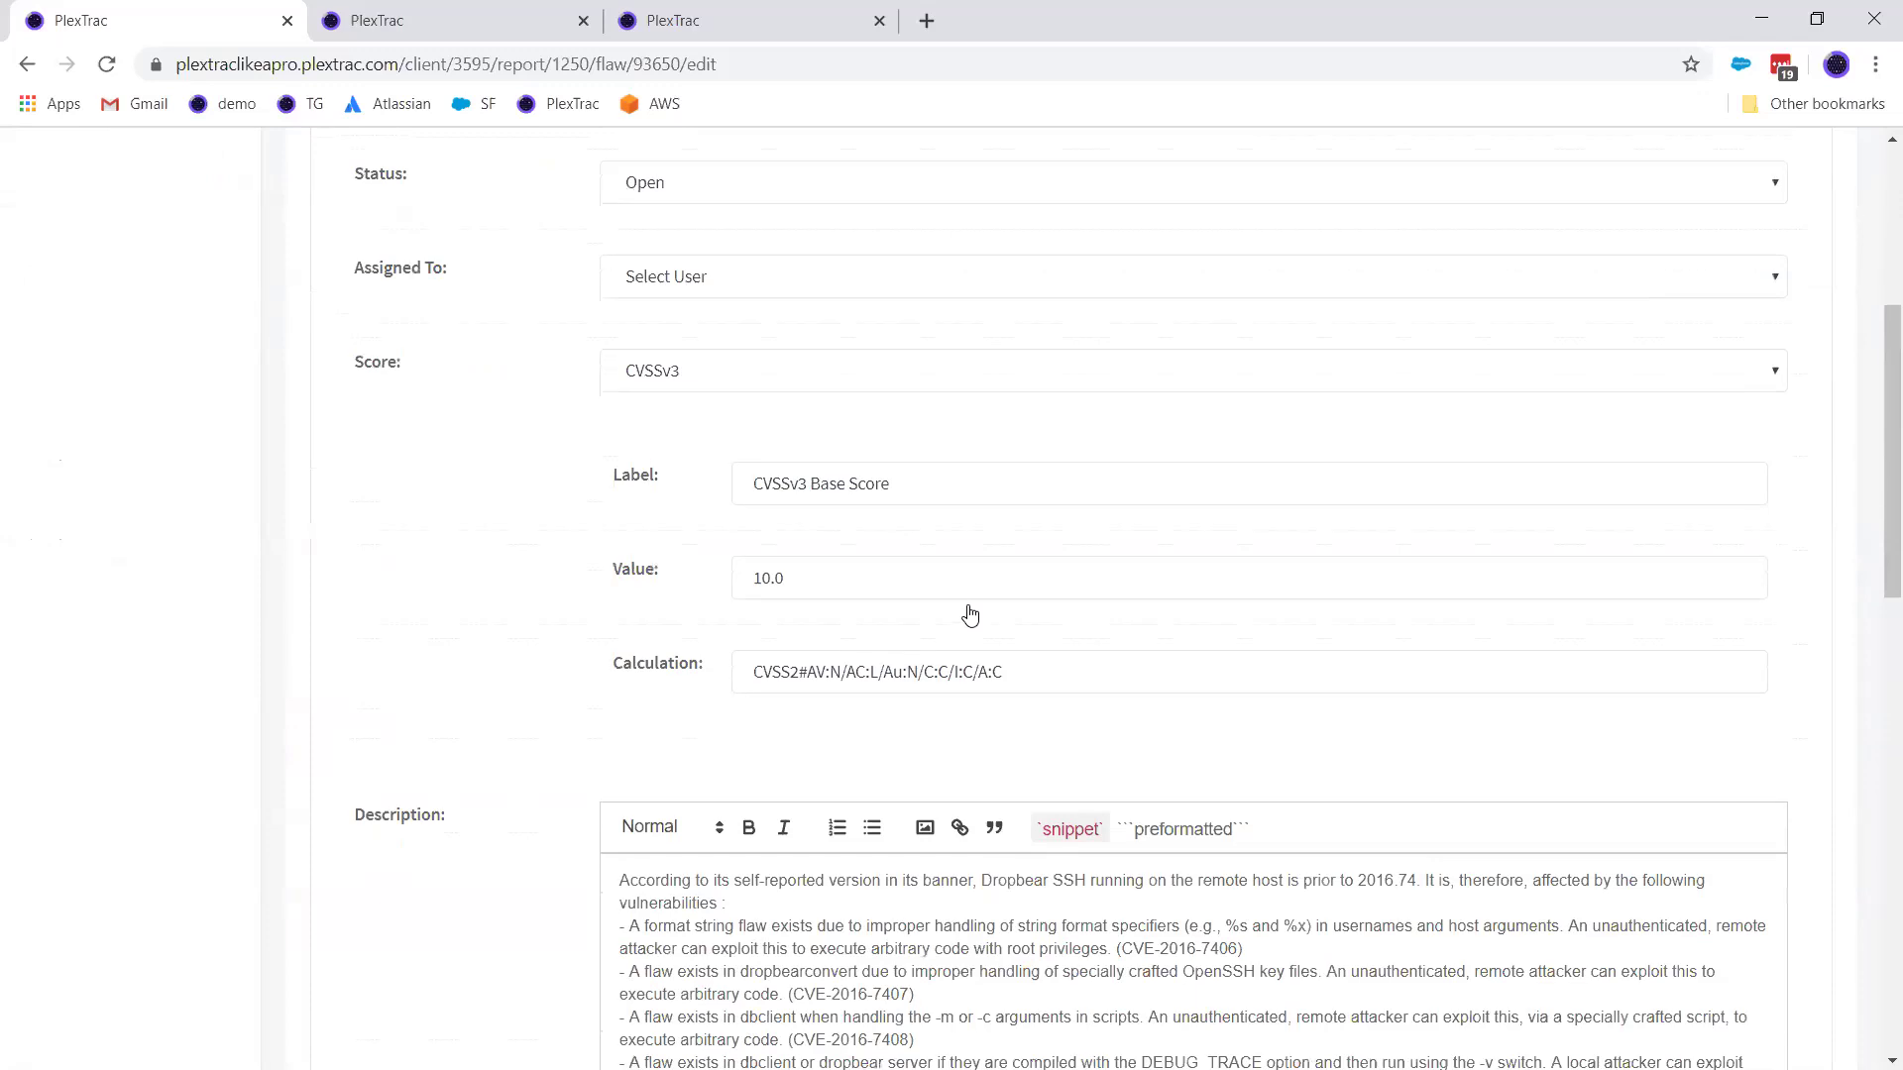
scroll(976, 620, up, 12)
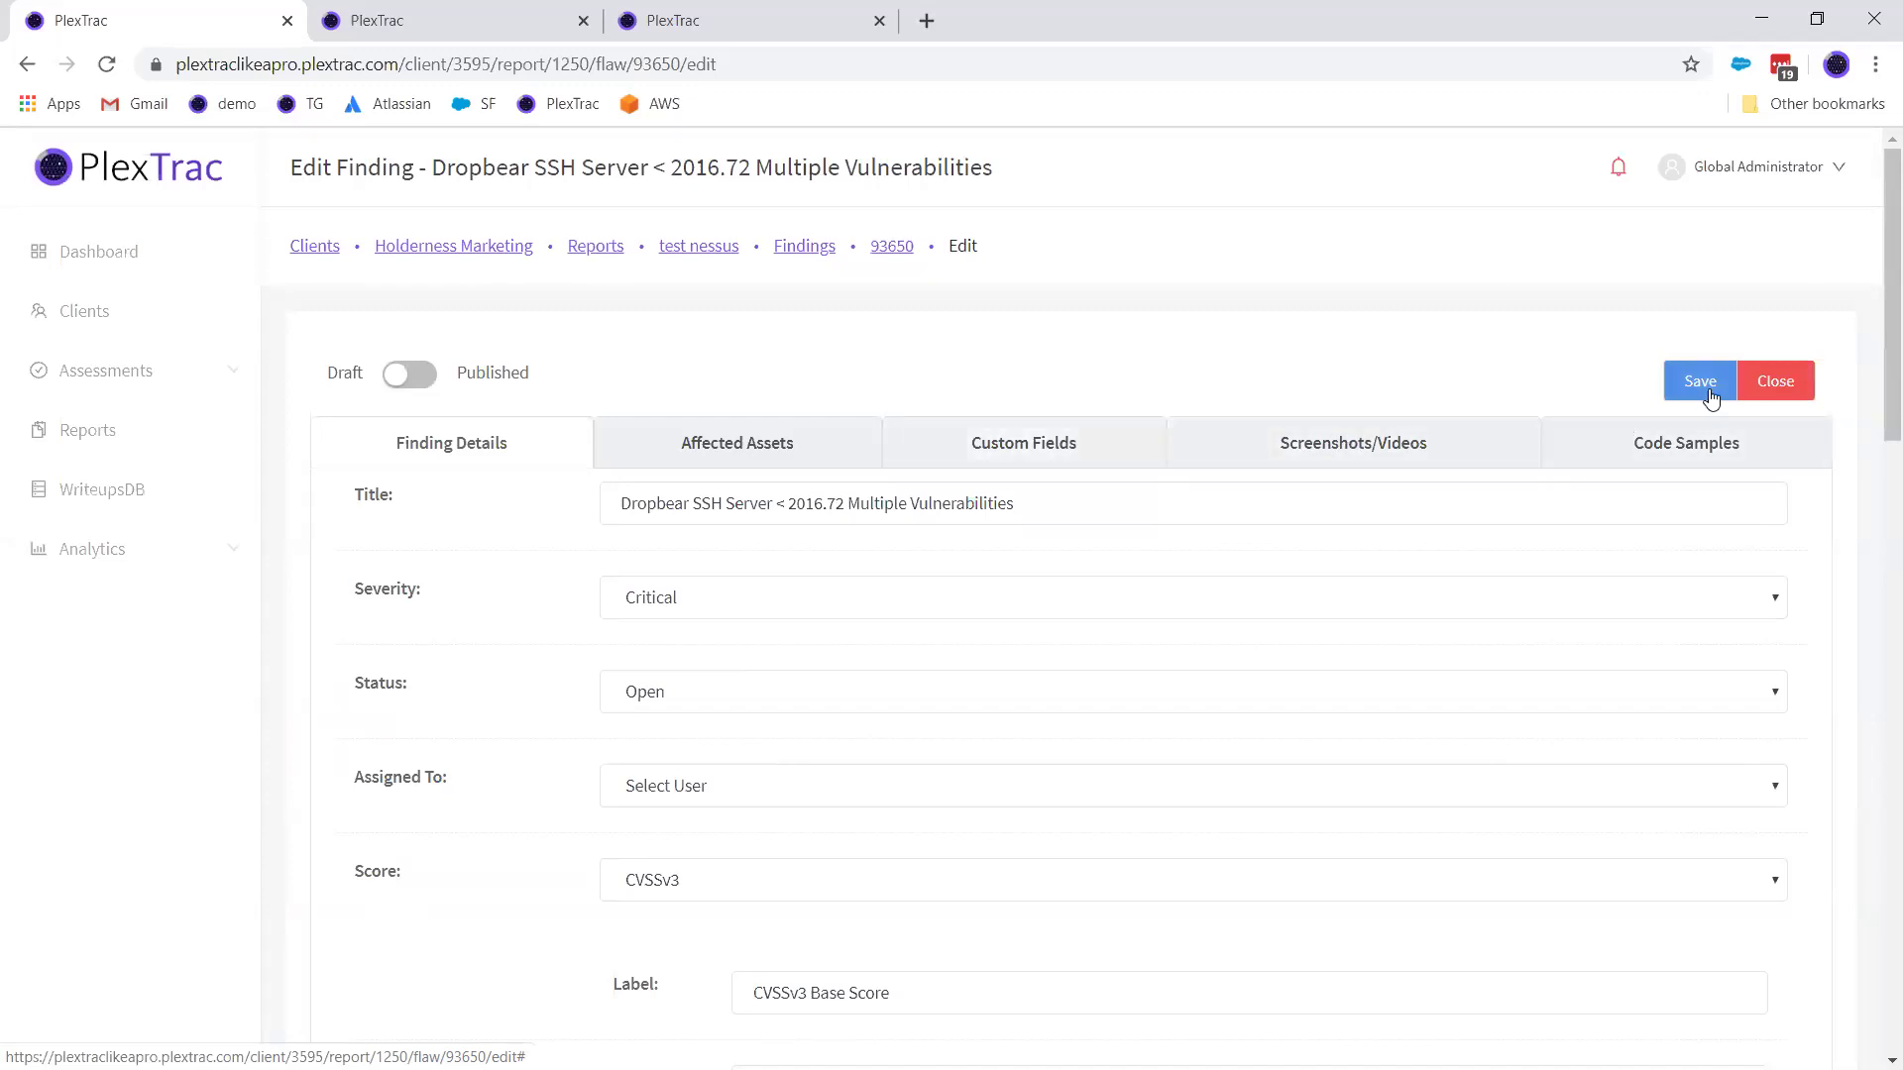
click(1769, 390)
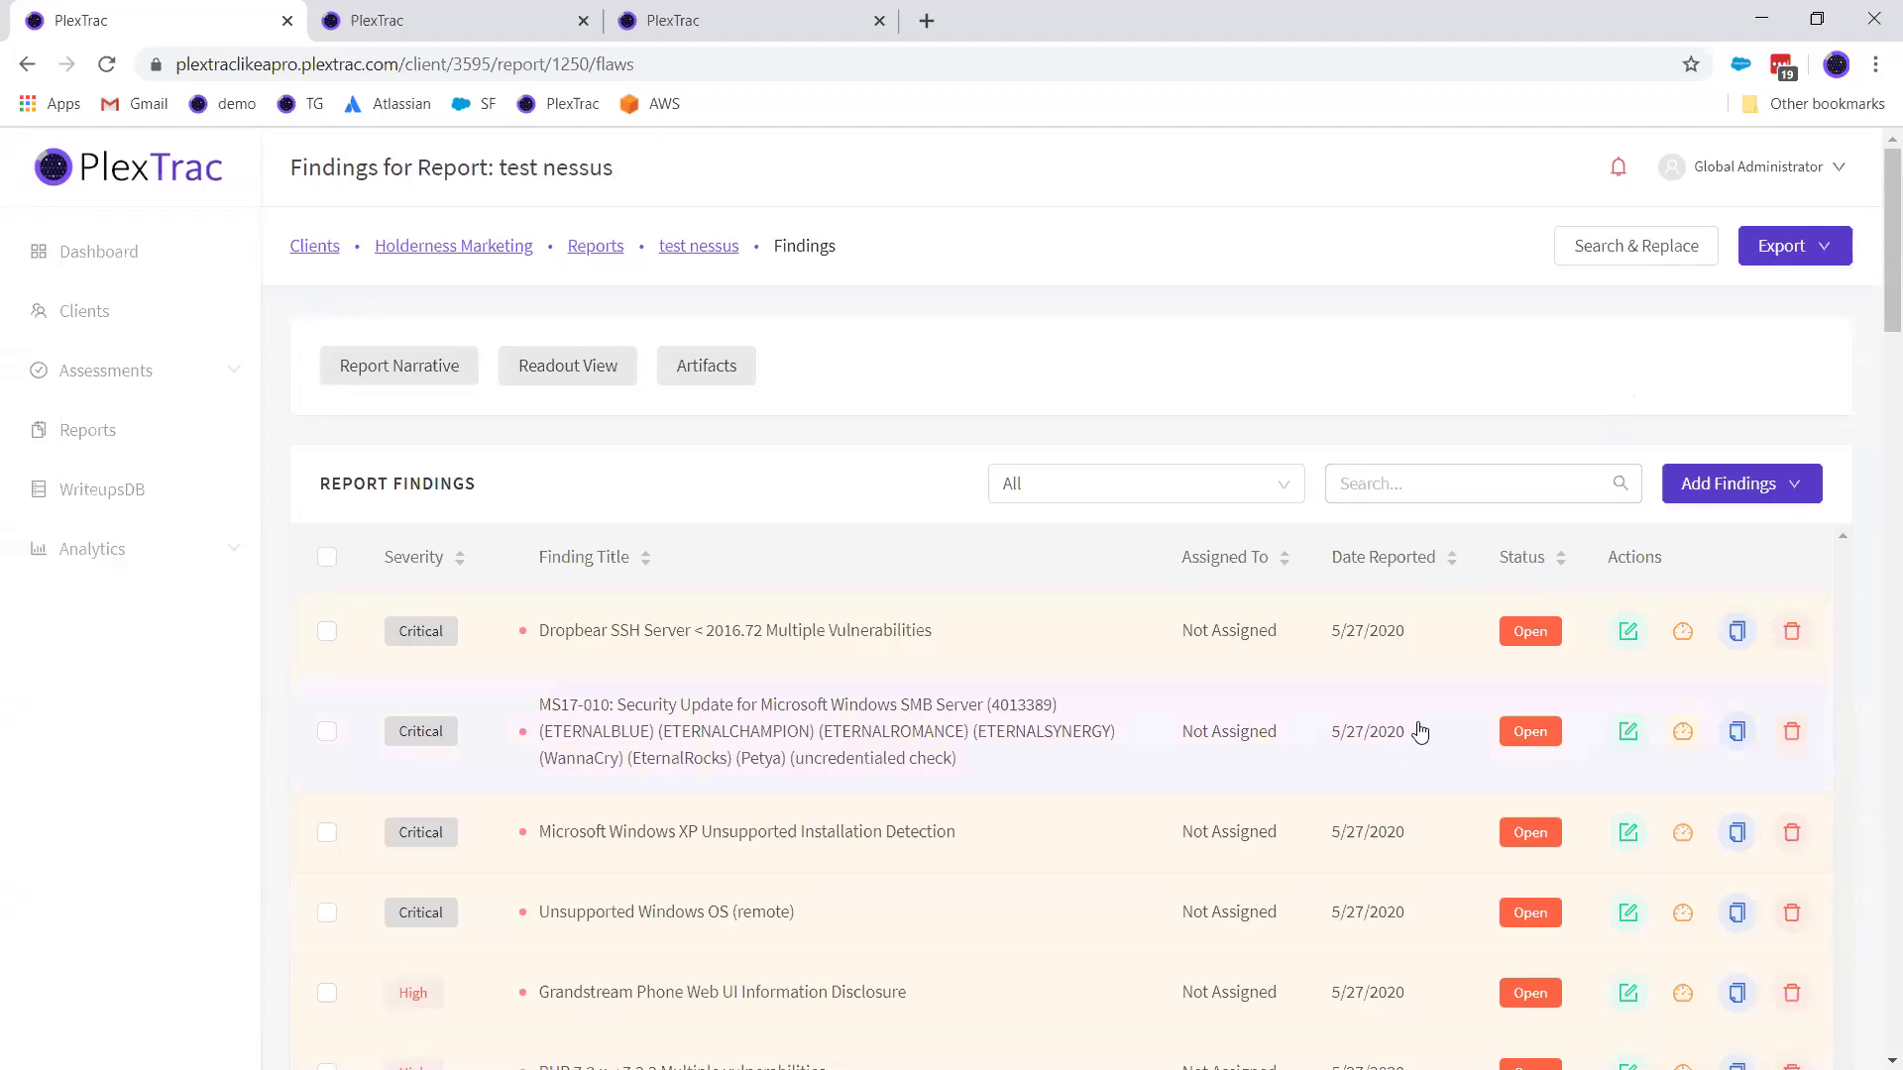
Preview a finding's details, then open the Holderness Marketing client's asset list
click(1041, 773)
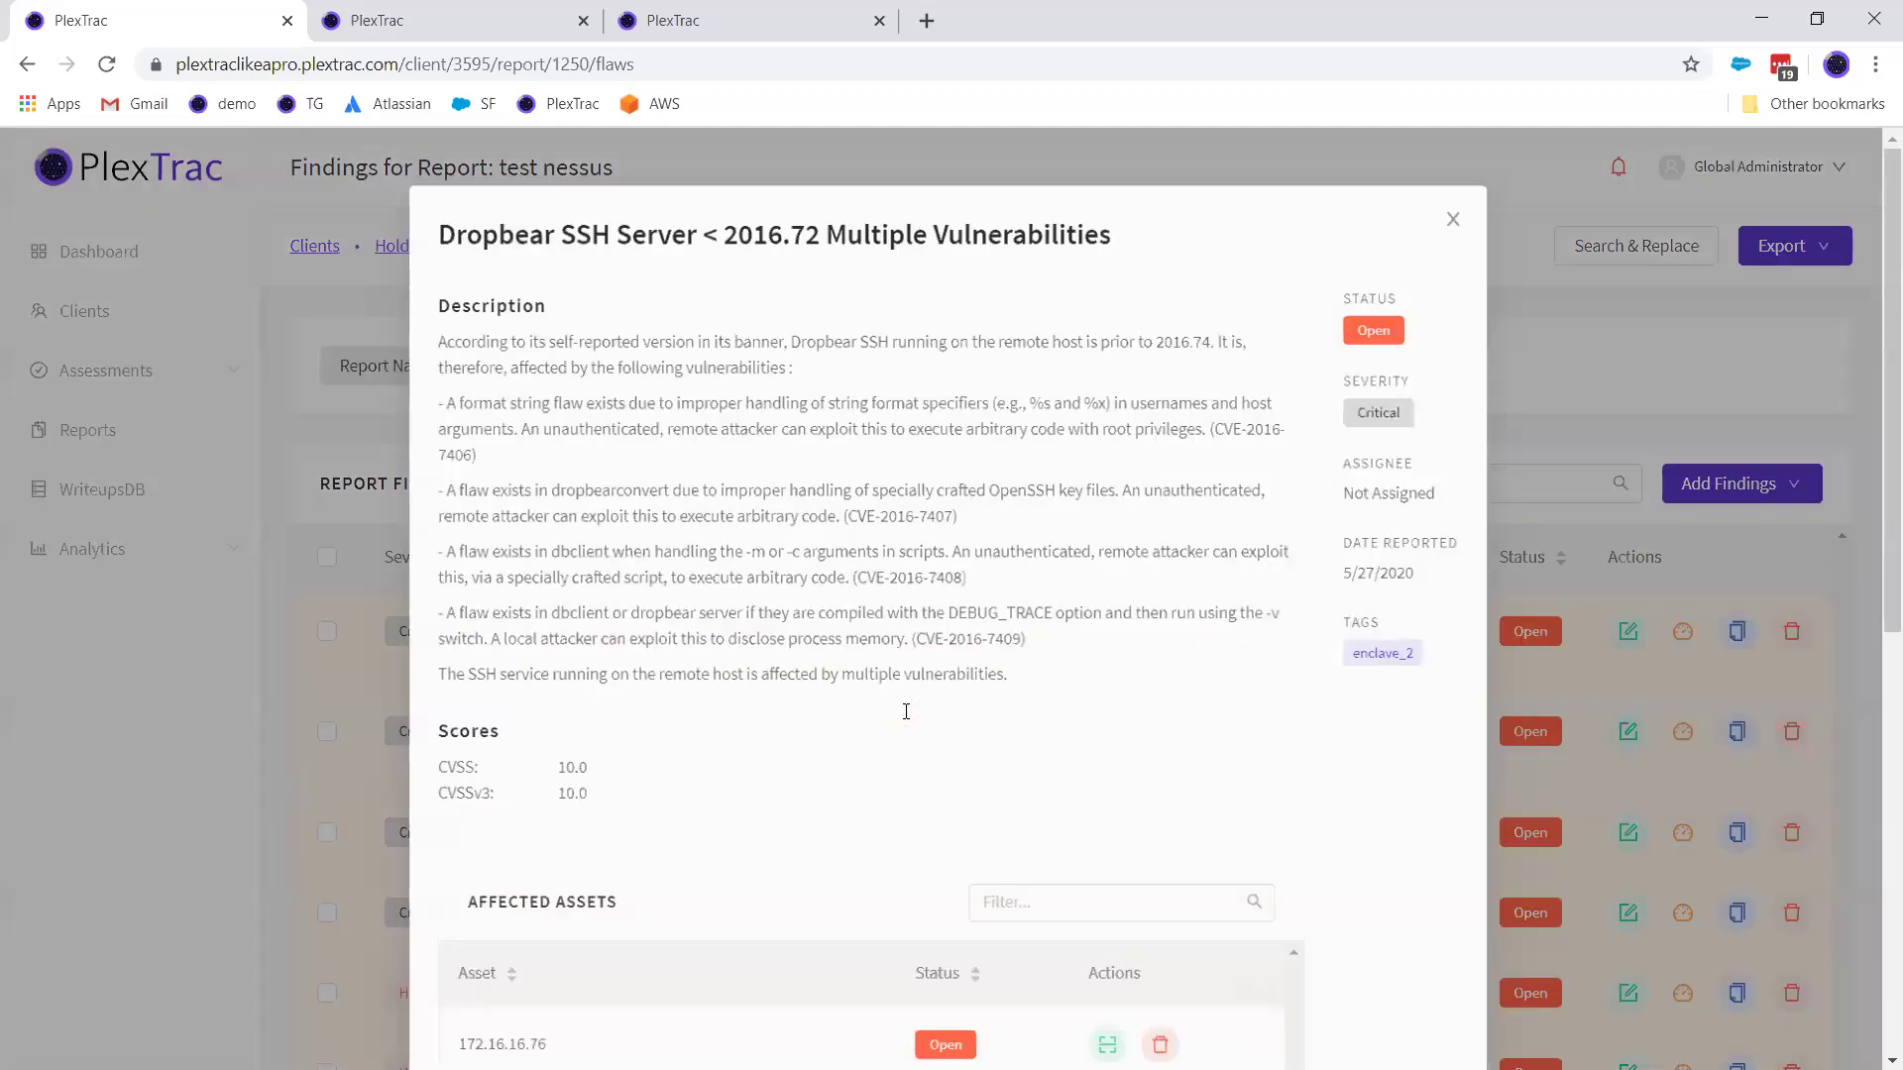
scroll(733, 783, down, 5)
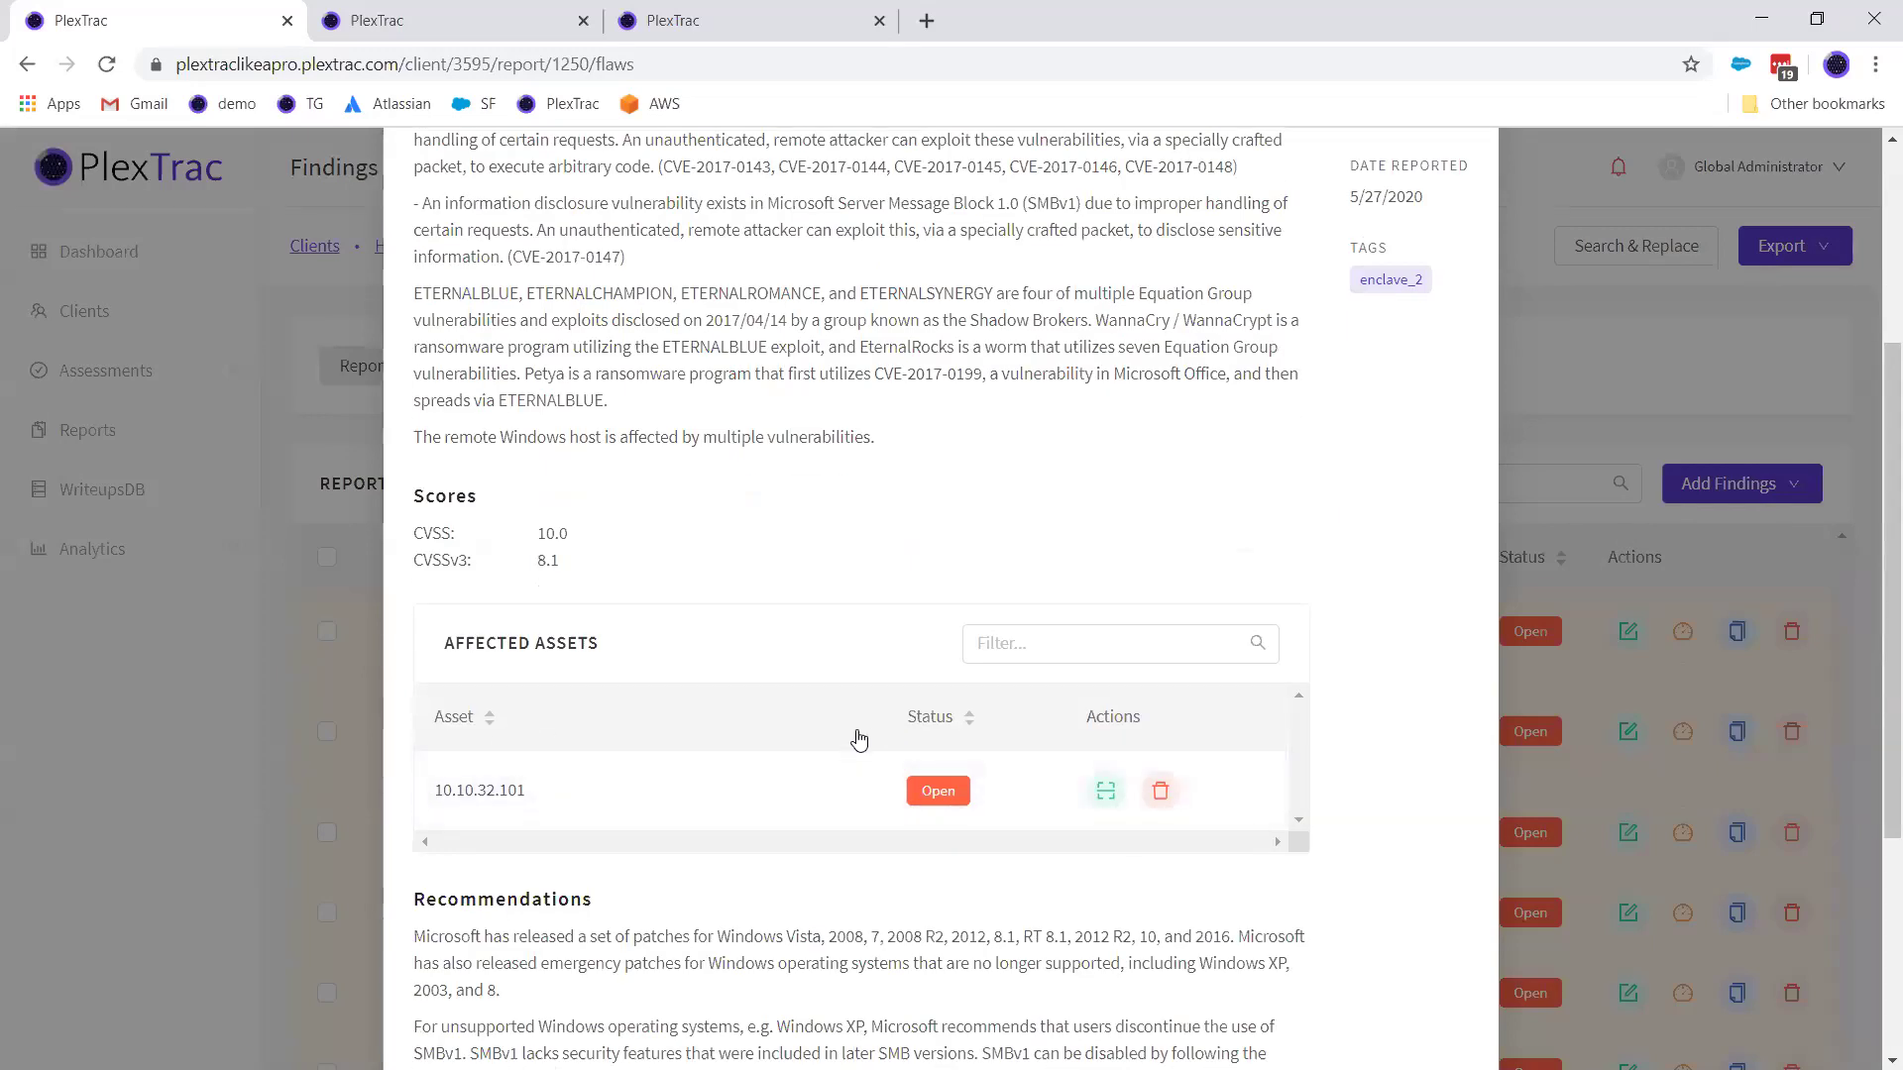
scroll(840, 706, up, 4)
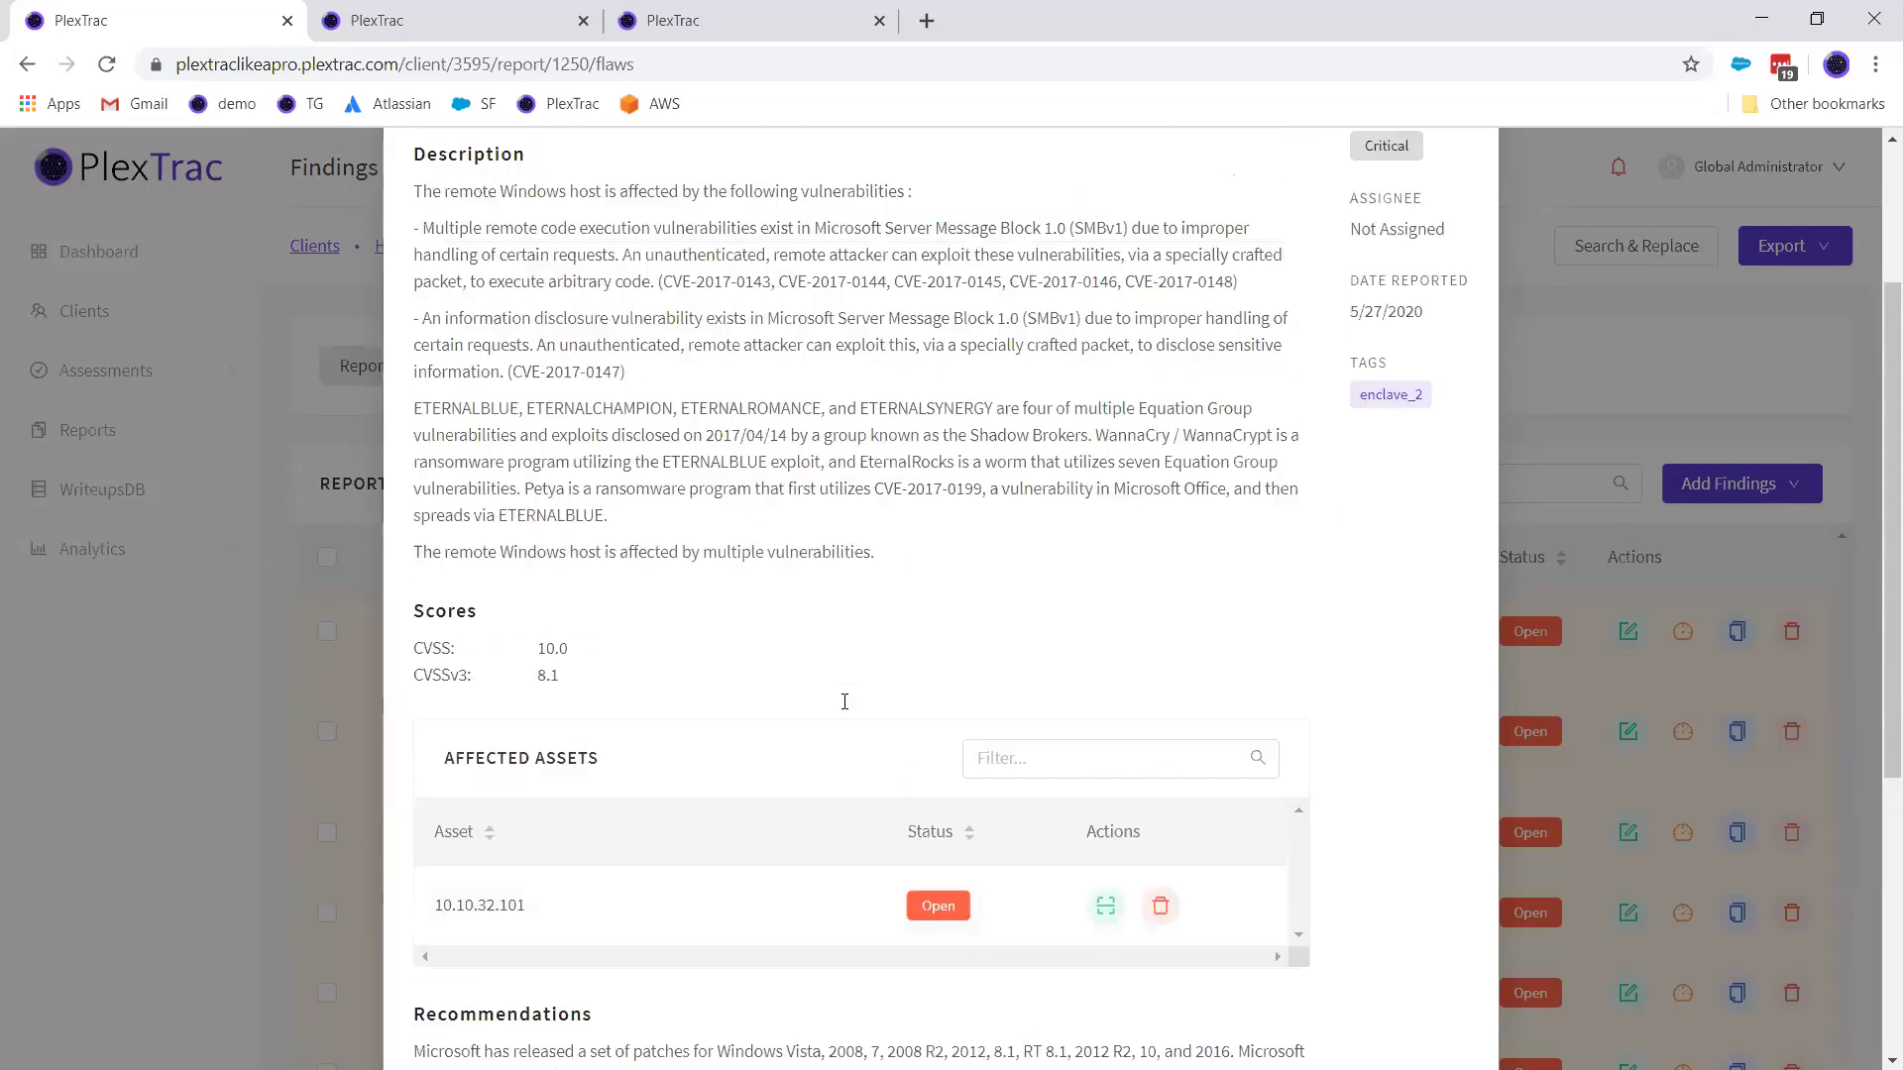
scroll(834, 699, down, 6)
scroll(832, 698, up, 6)
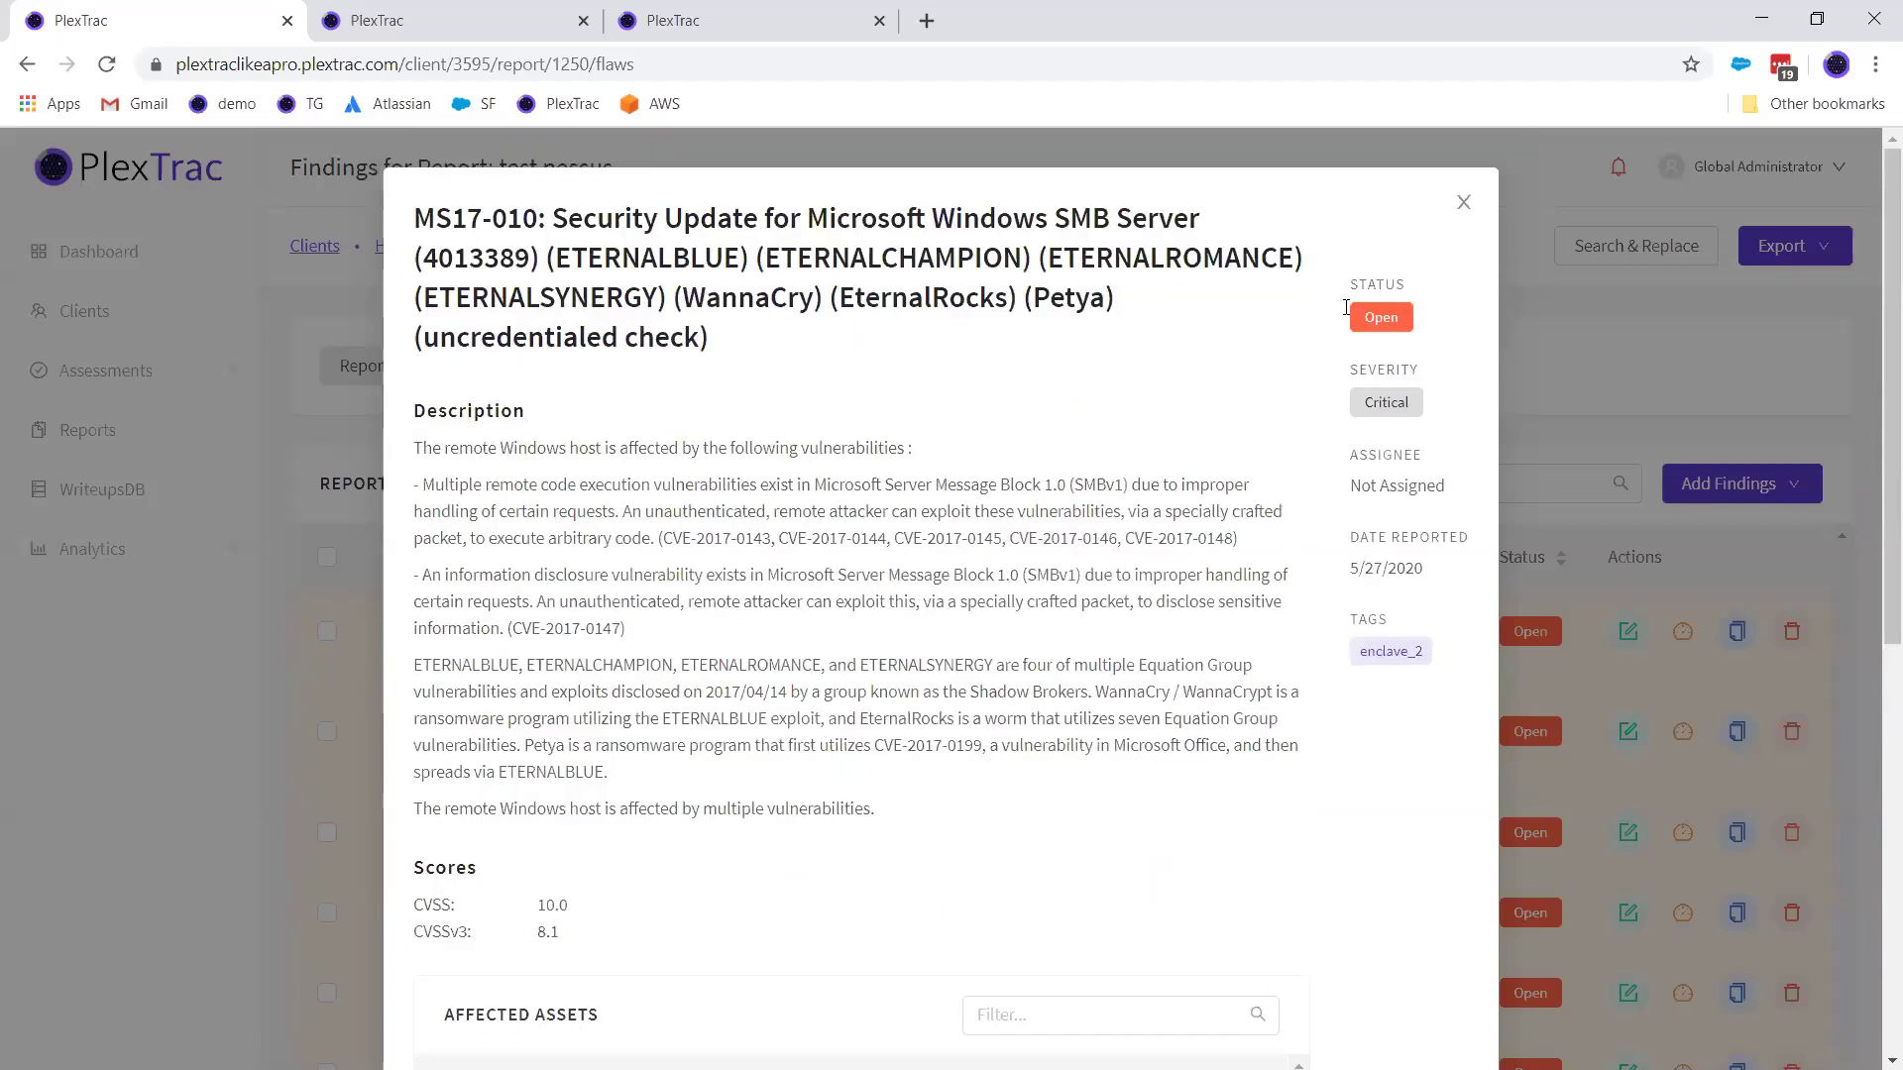
click(1474, 202)
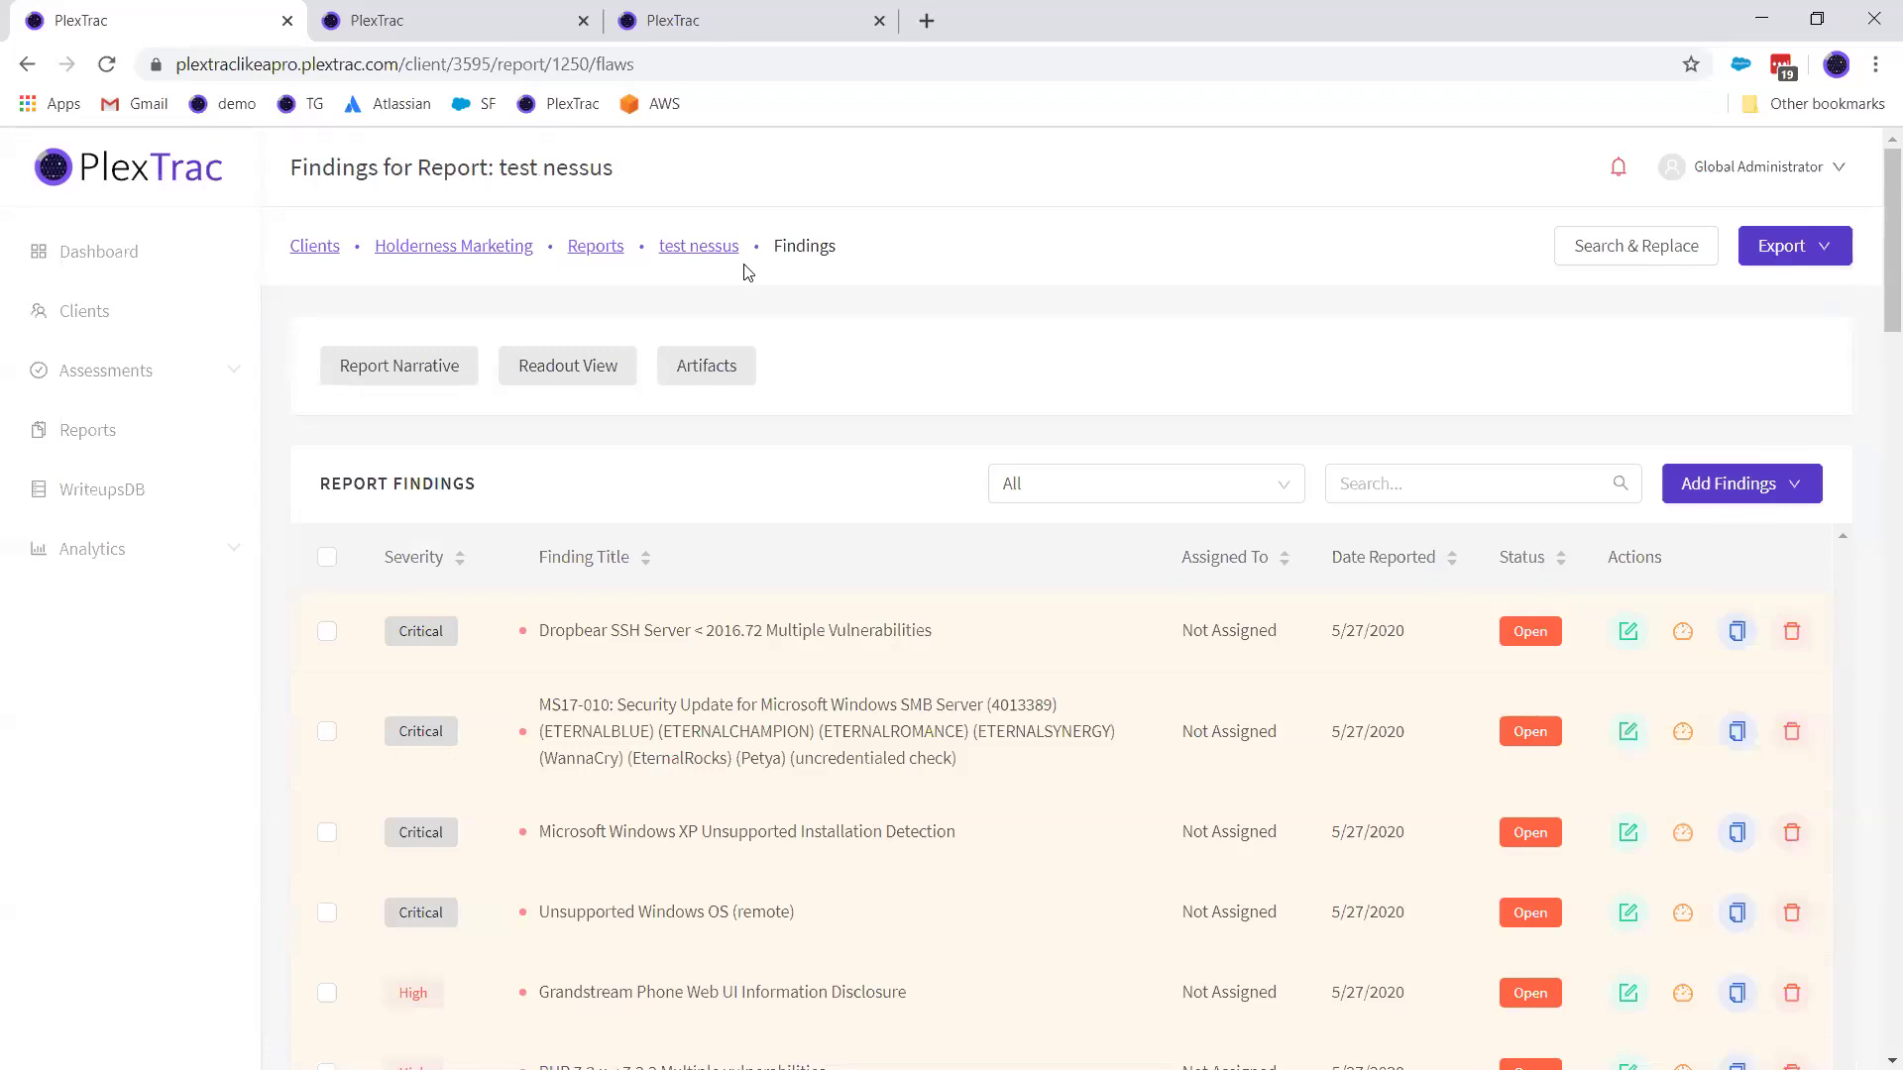
click(417, 252)
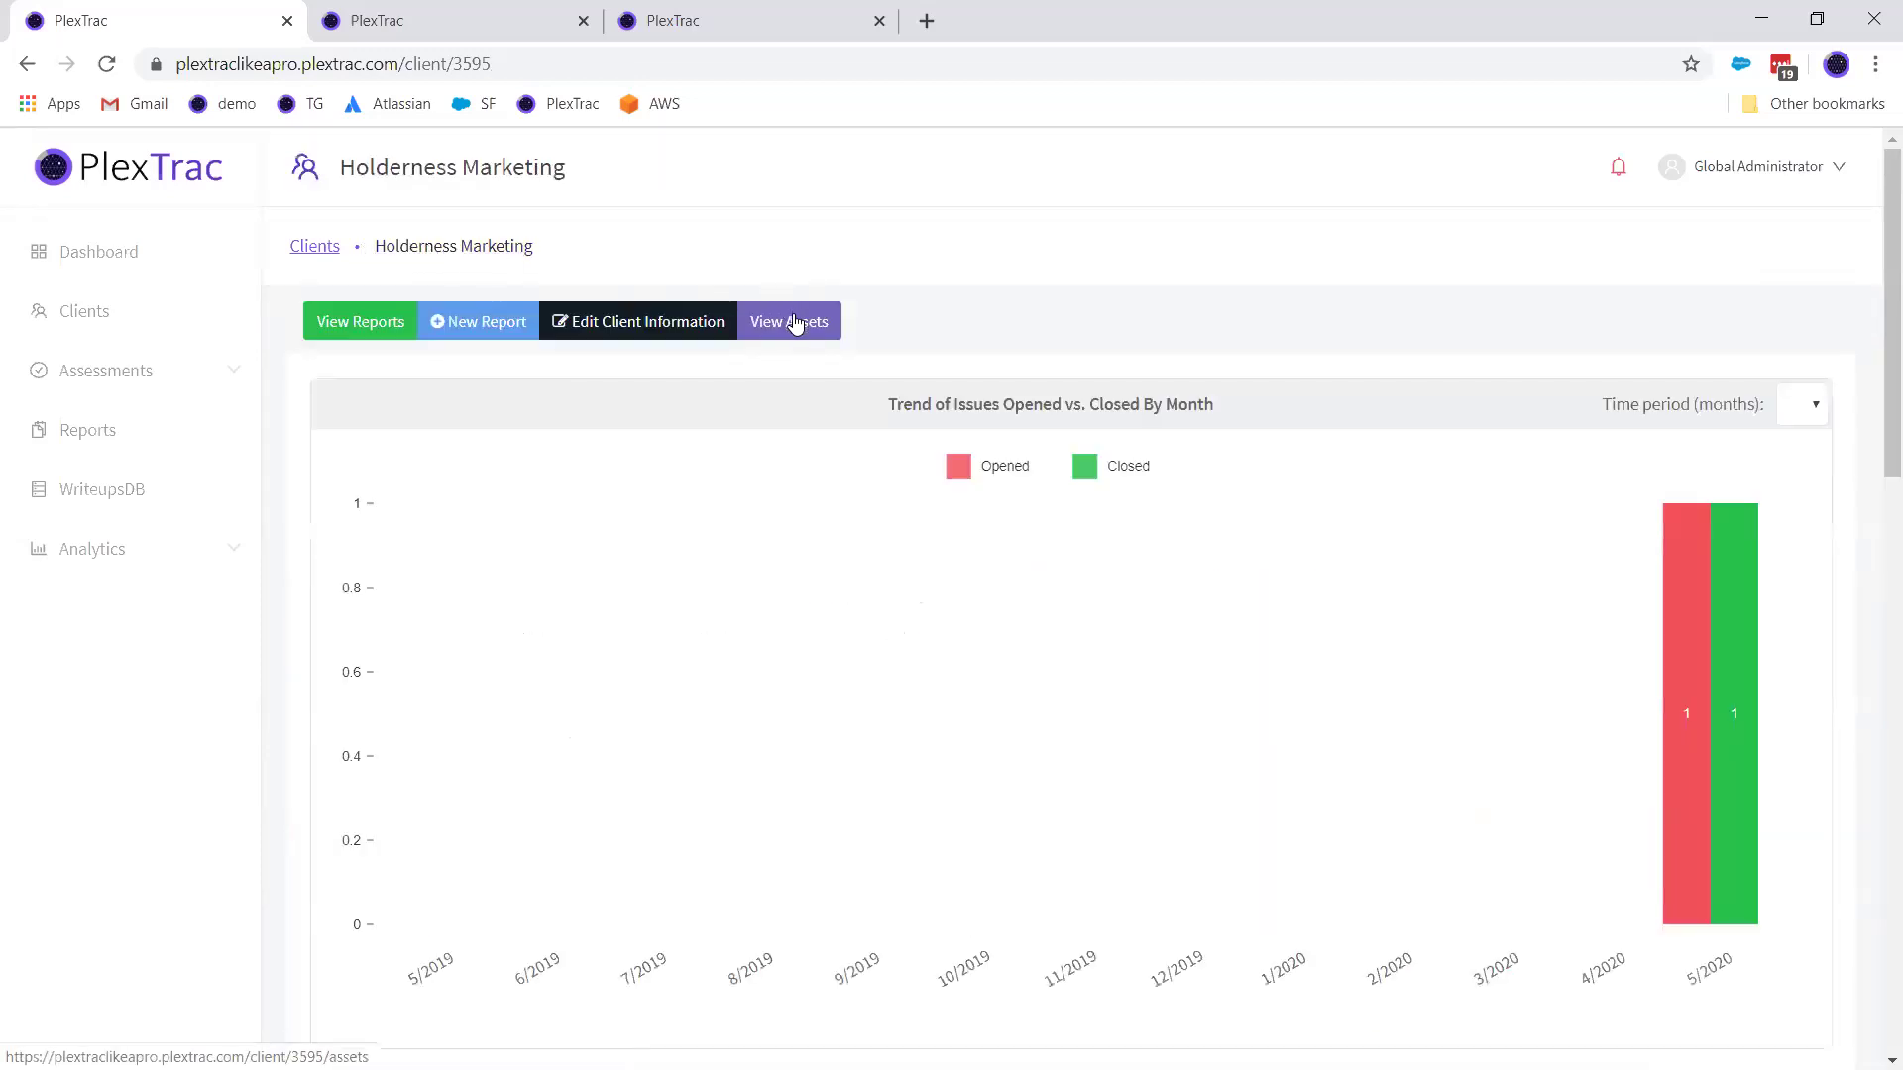
click(794, 323)
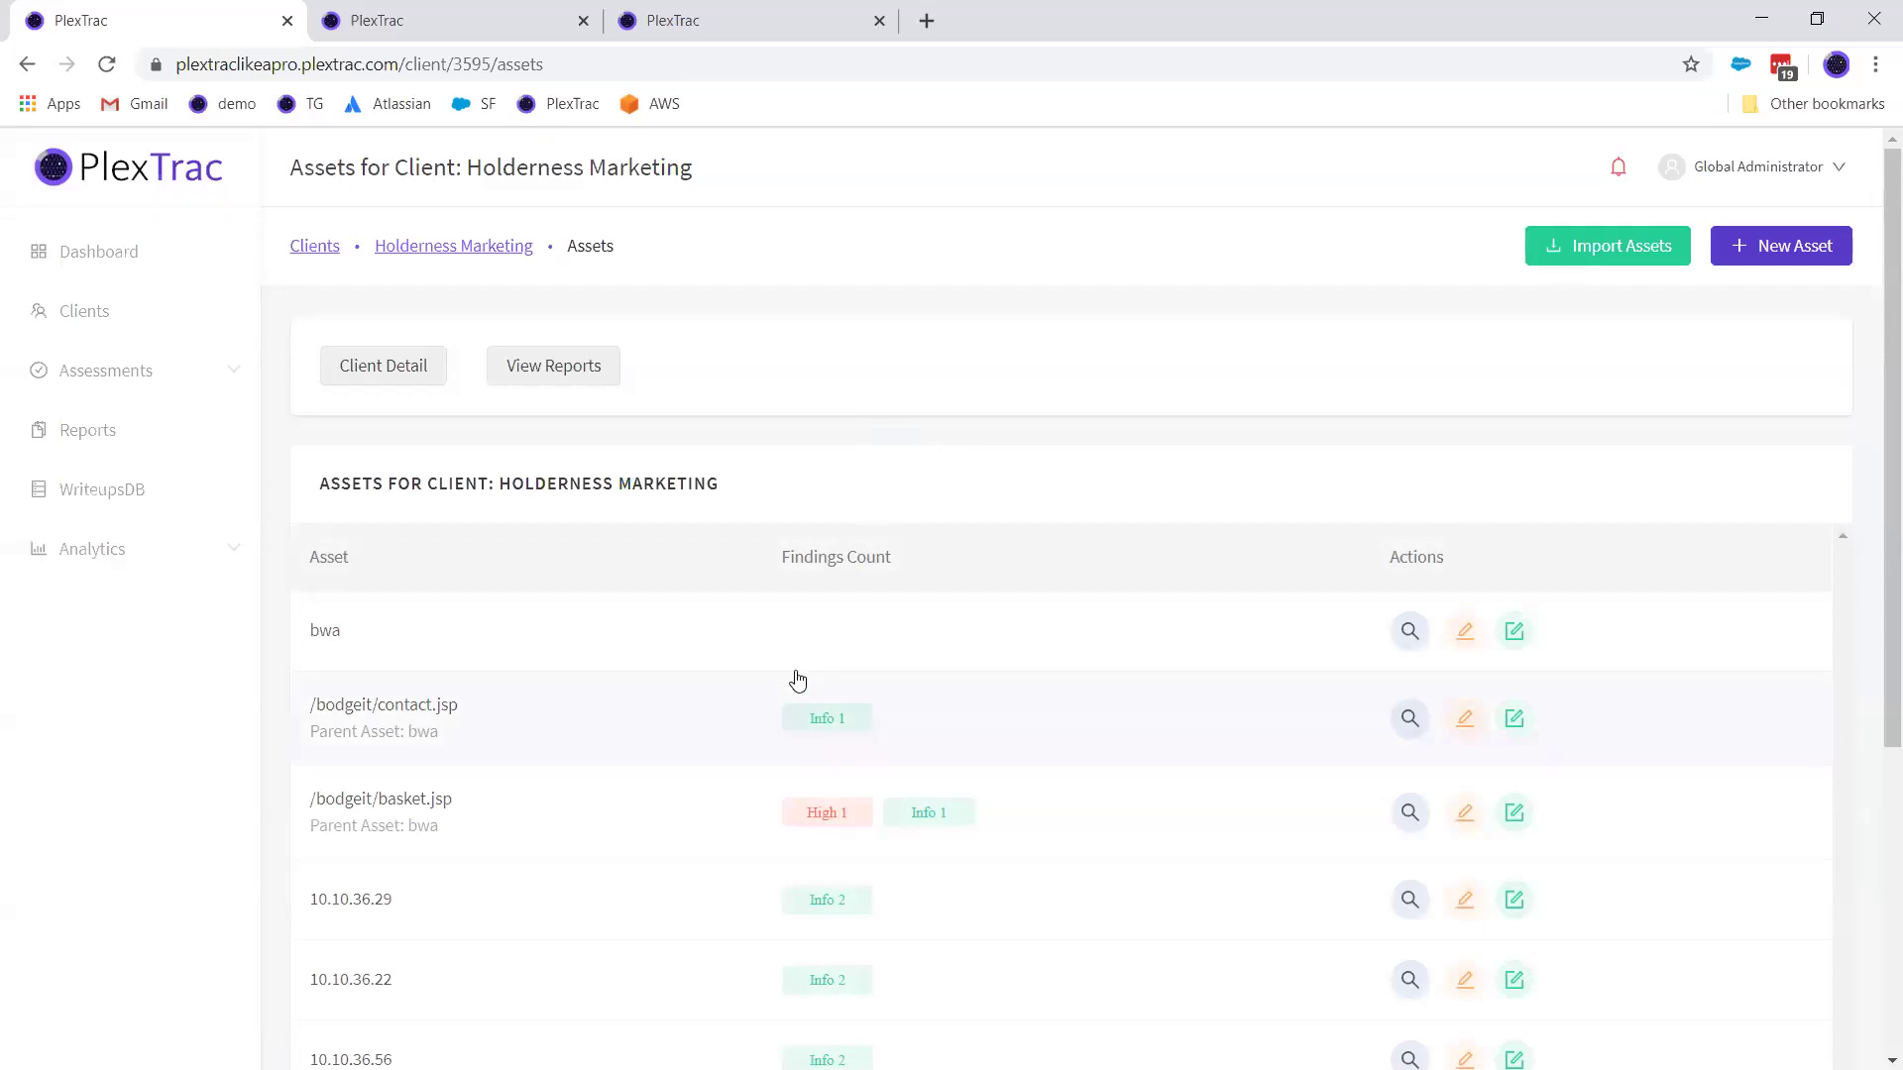
Review the /bodgeit/basket.jsp asset's SQL injection and charset findings, then return to Clients
scroll(634, 745, down, 2)
scroll(632, 751, down, 3)
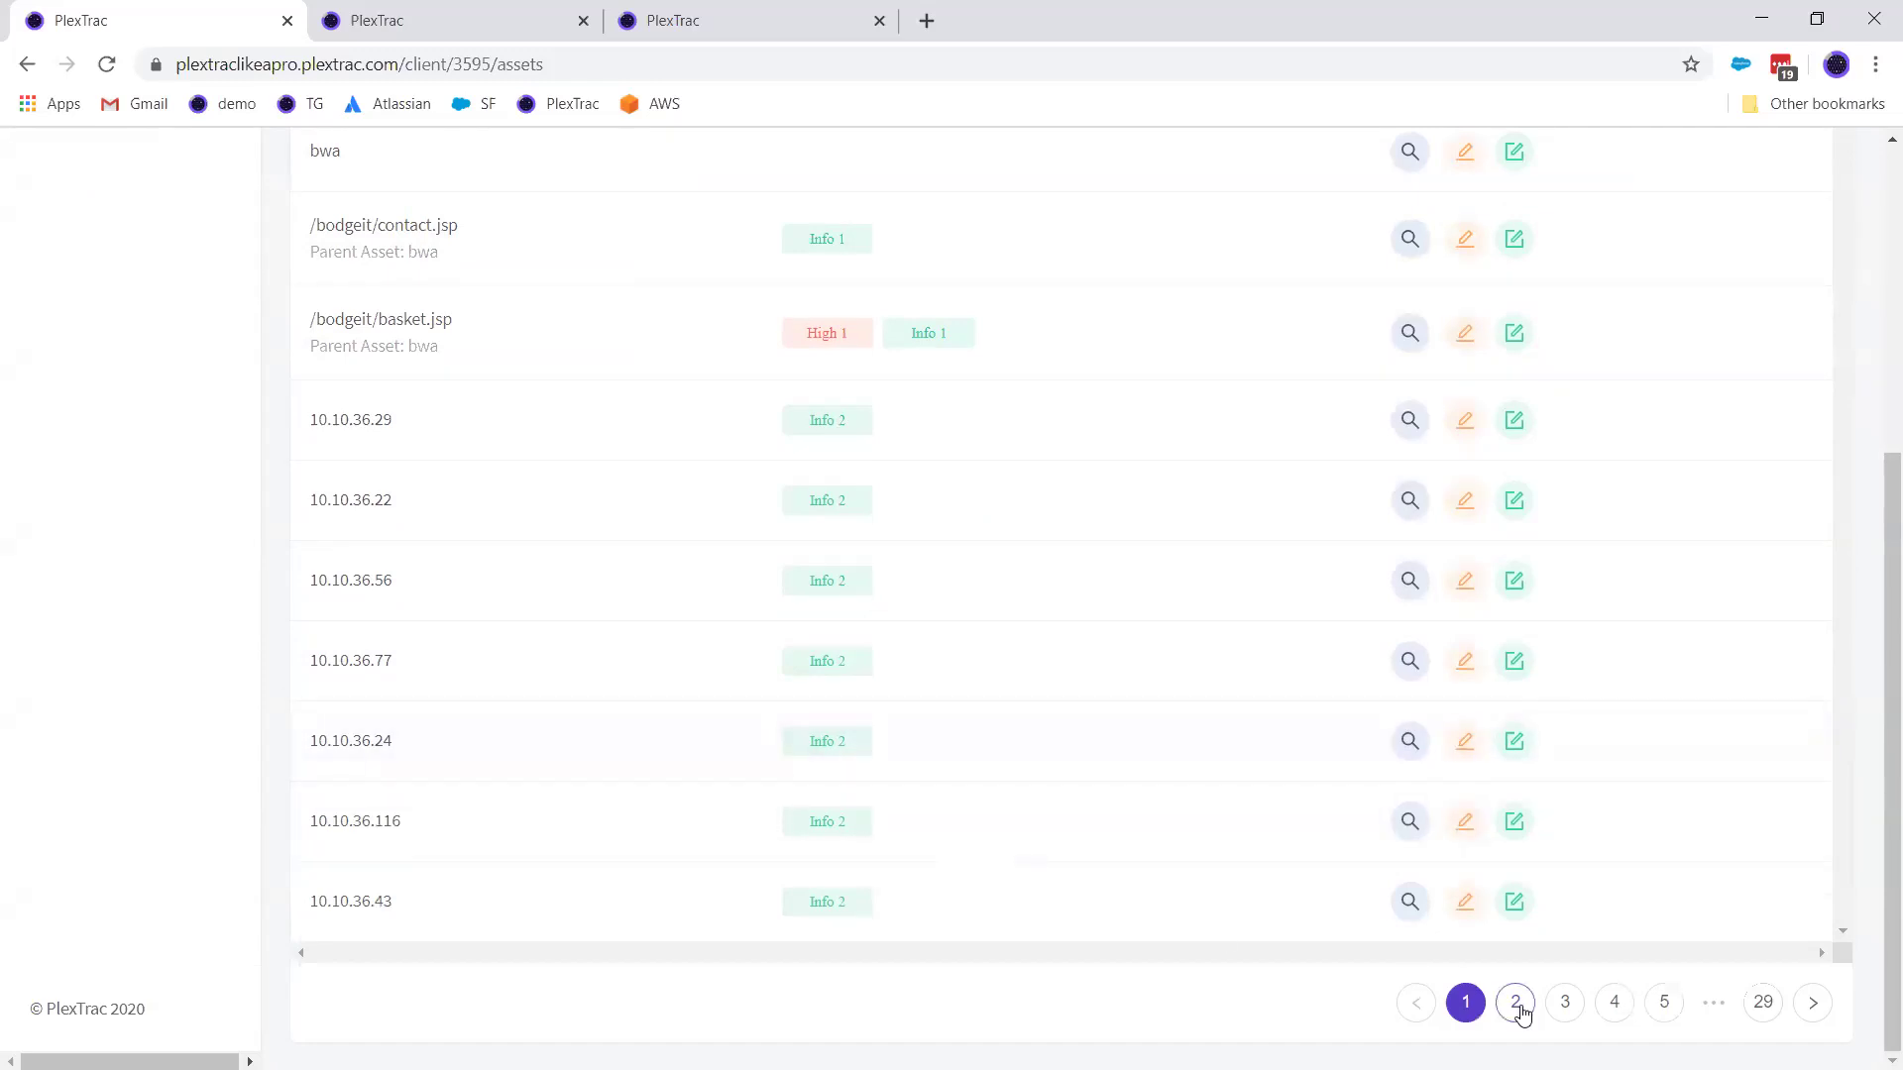
scroll(1011, 628, up, 5)
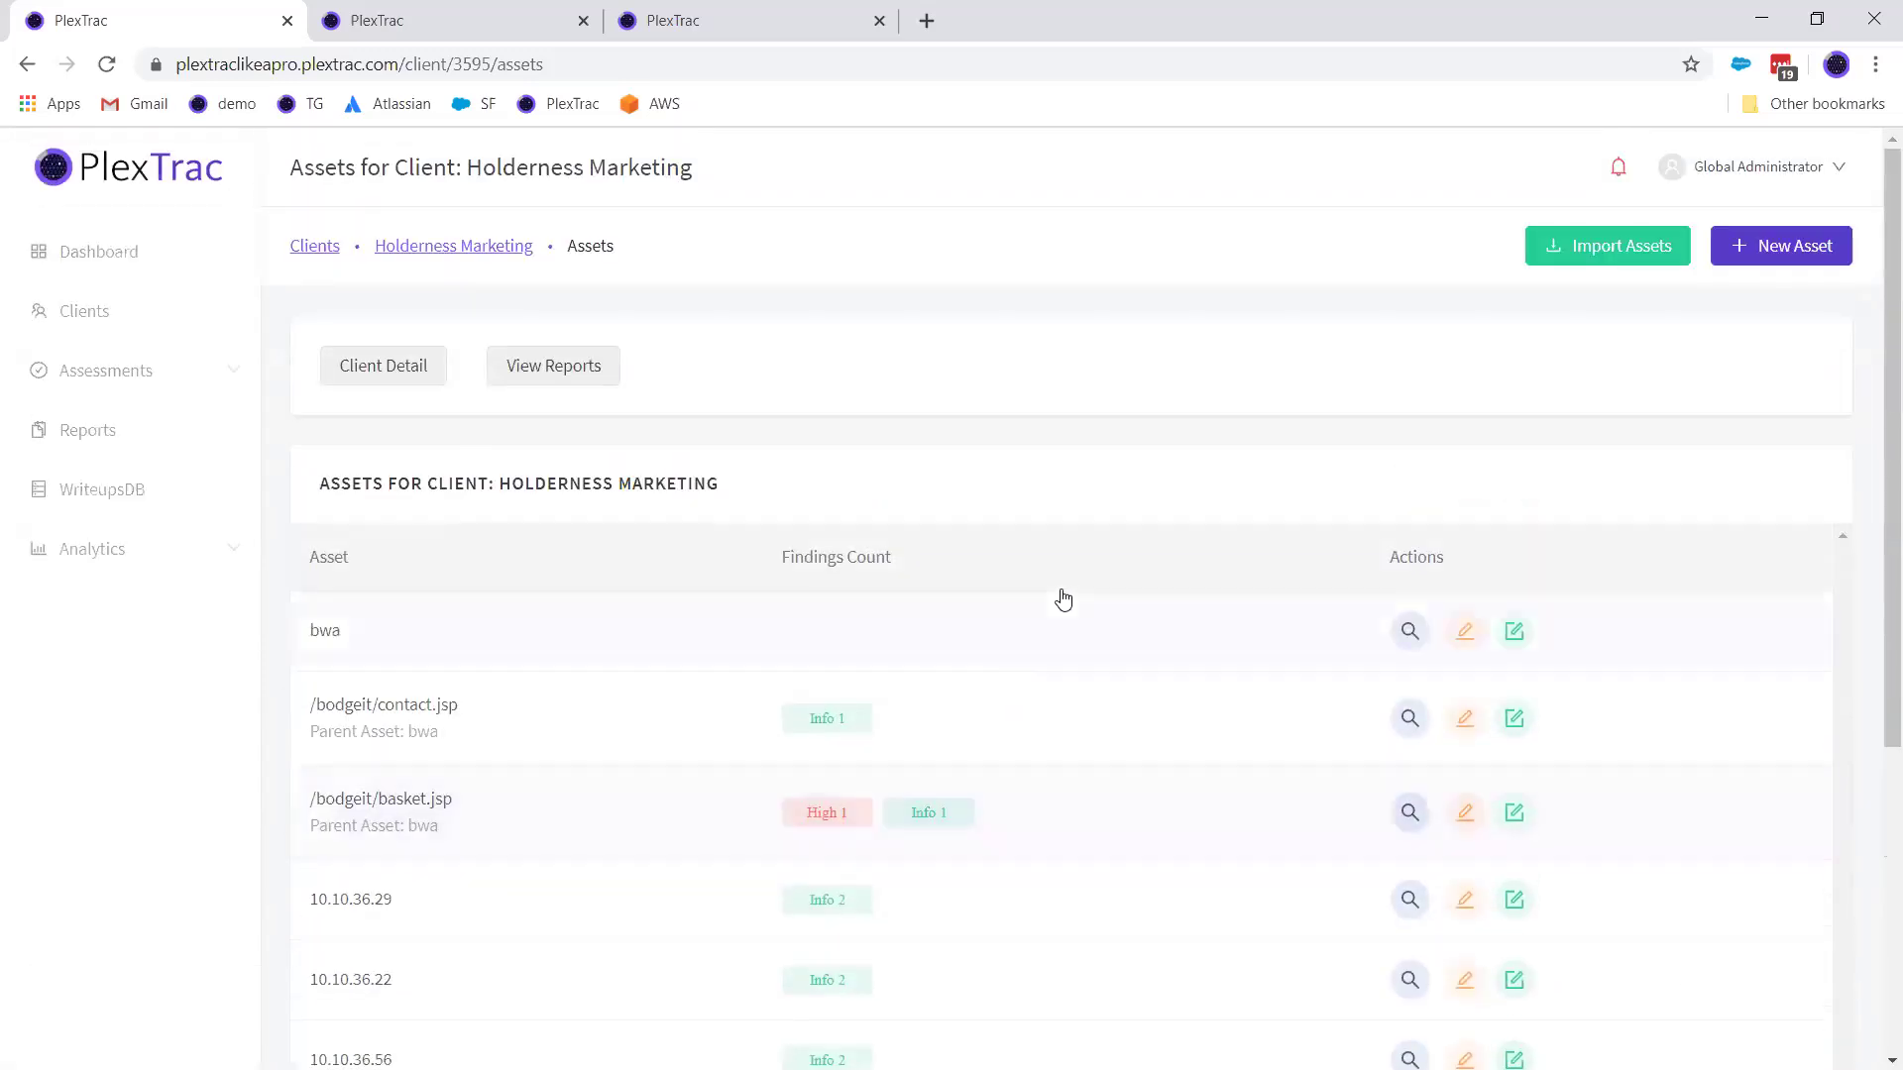
scroll(778, 593, down, 3)
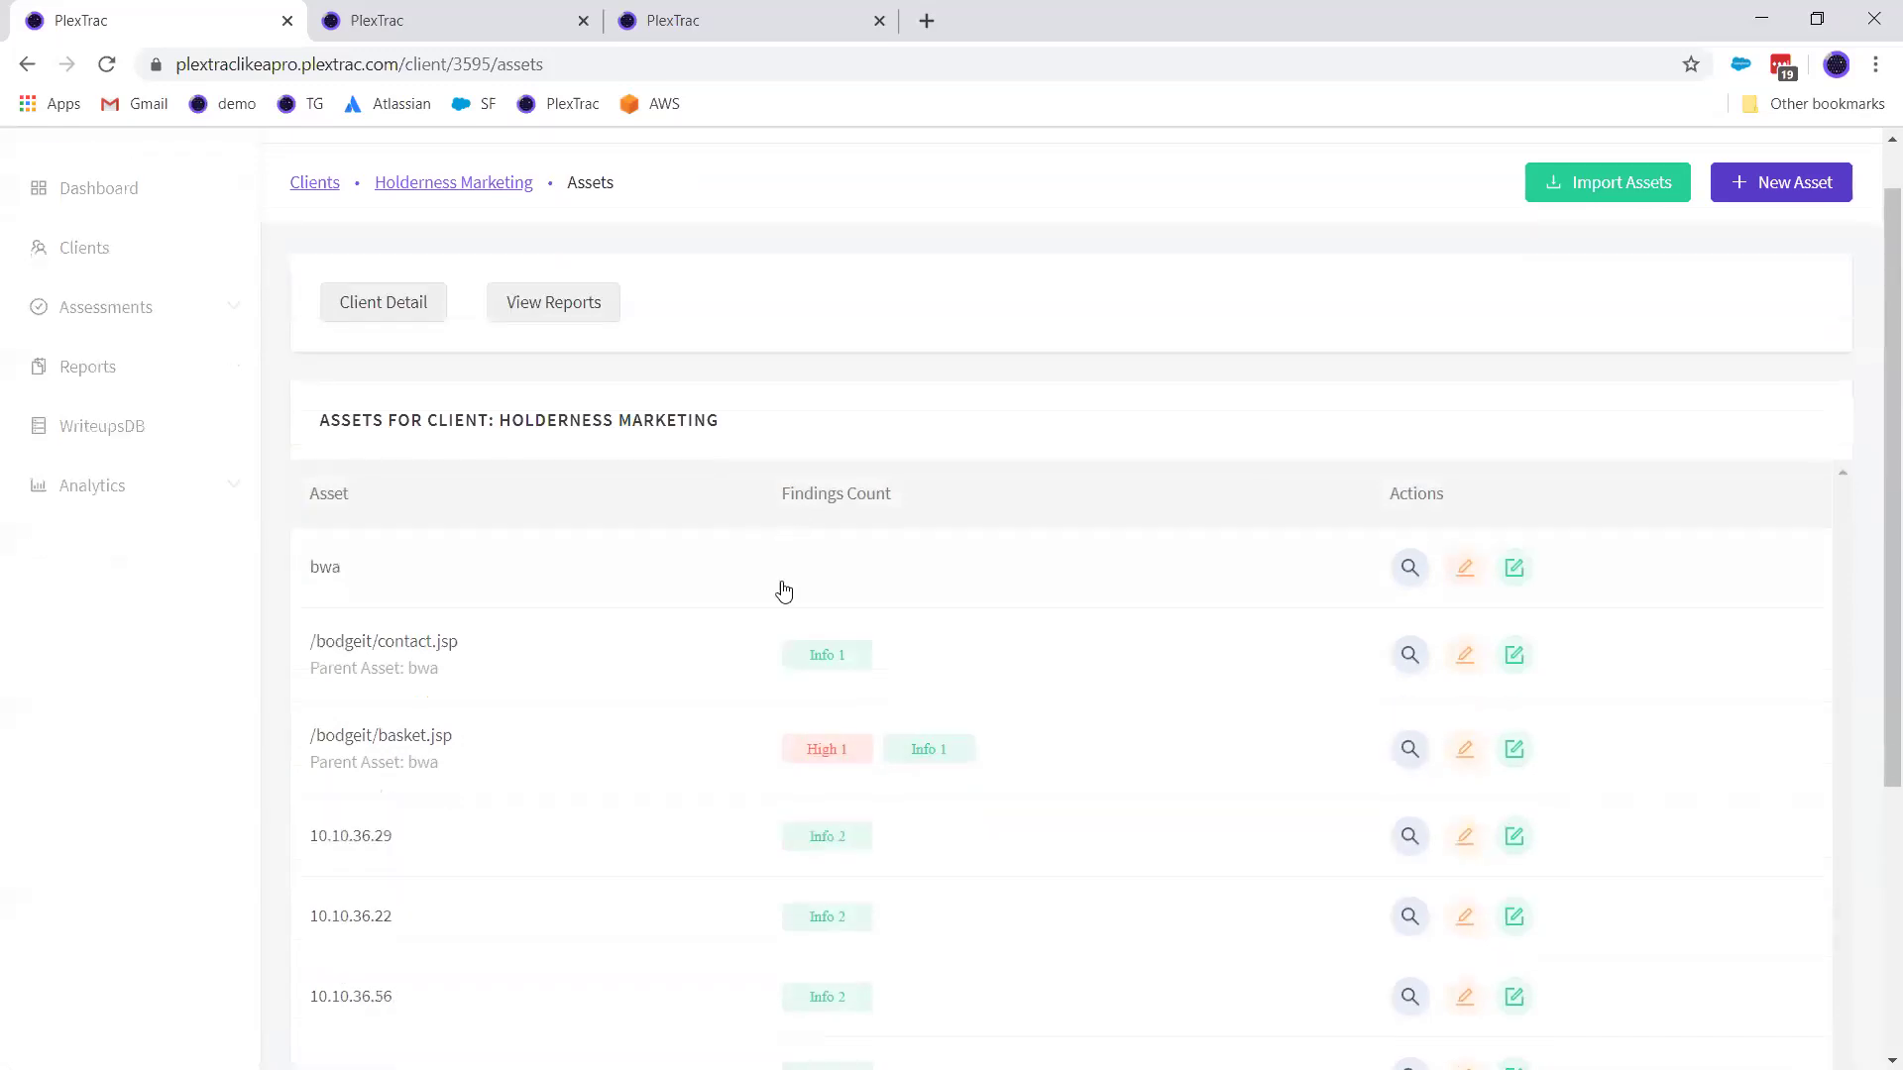
click(589, 591)
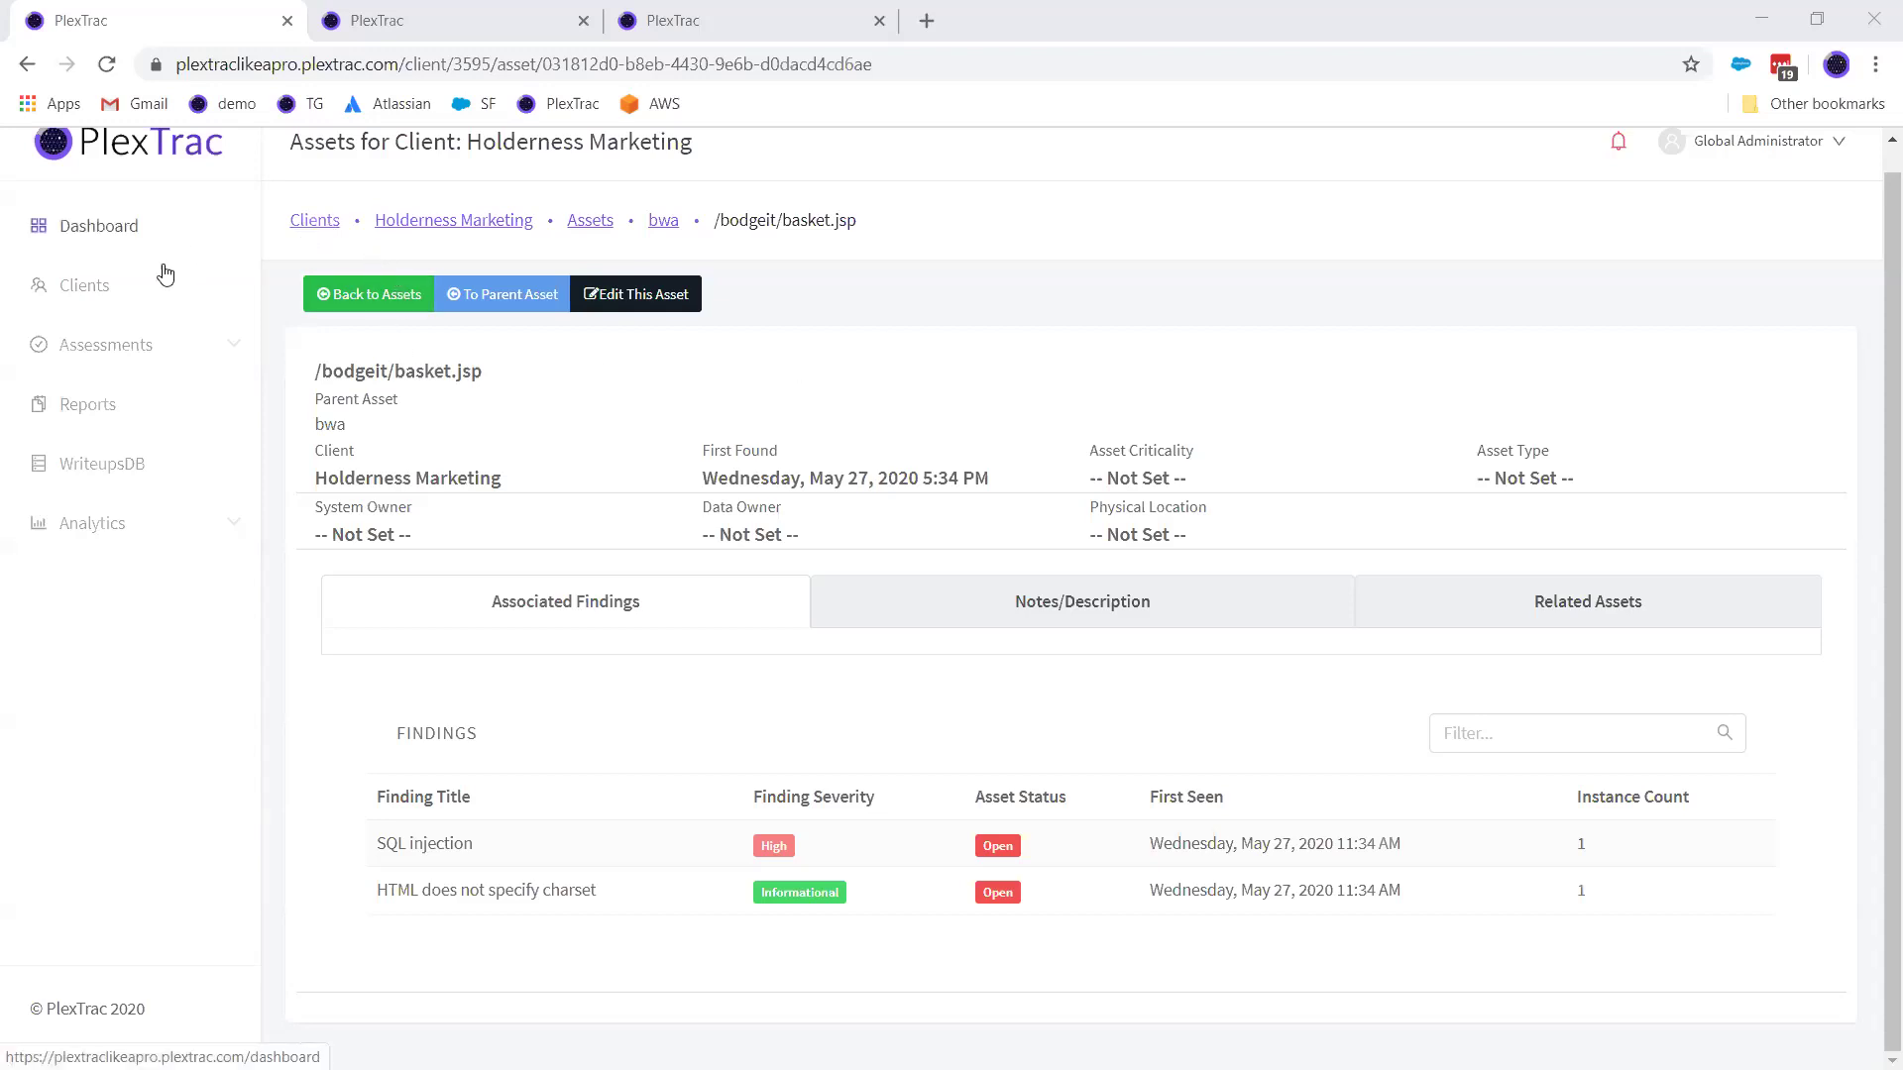
click(119, 294)
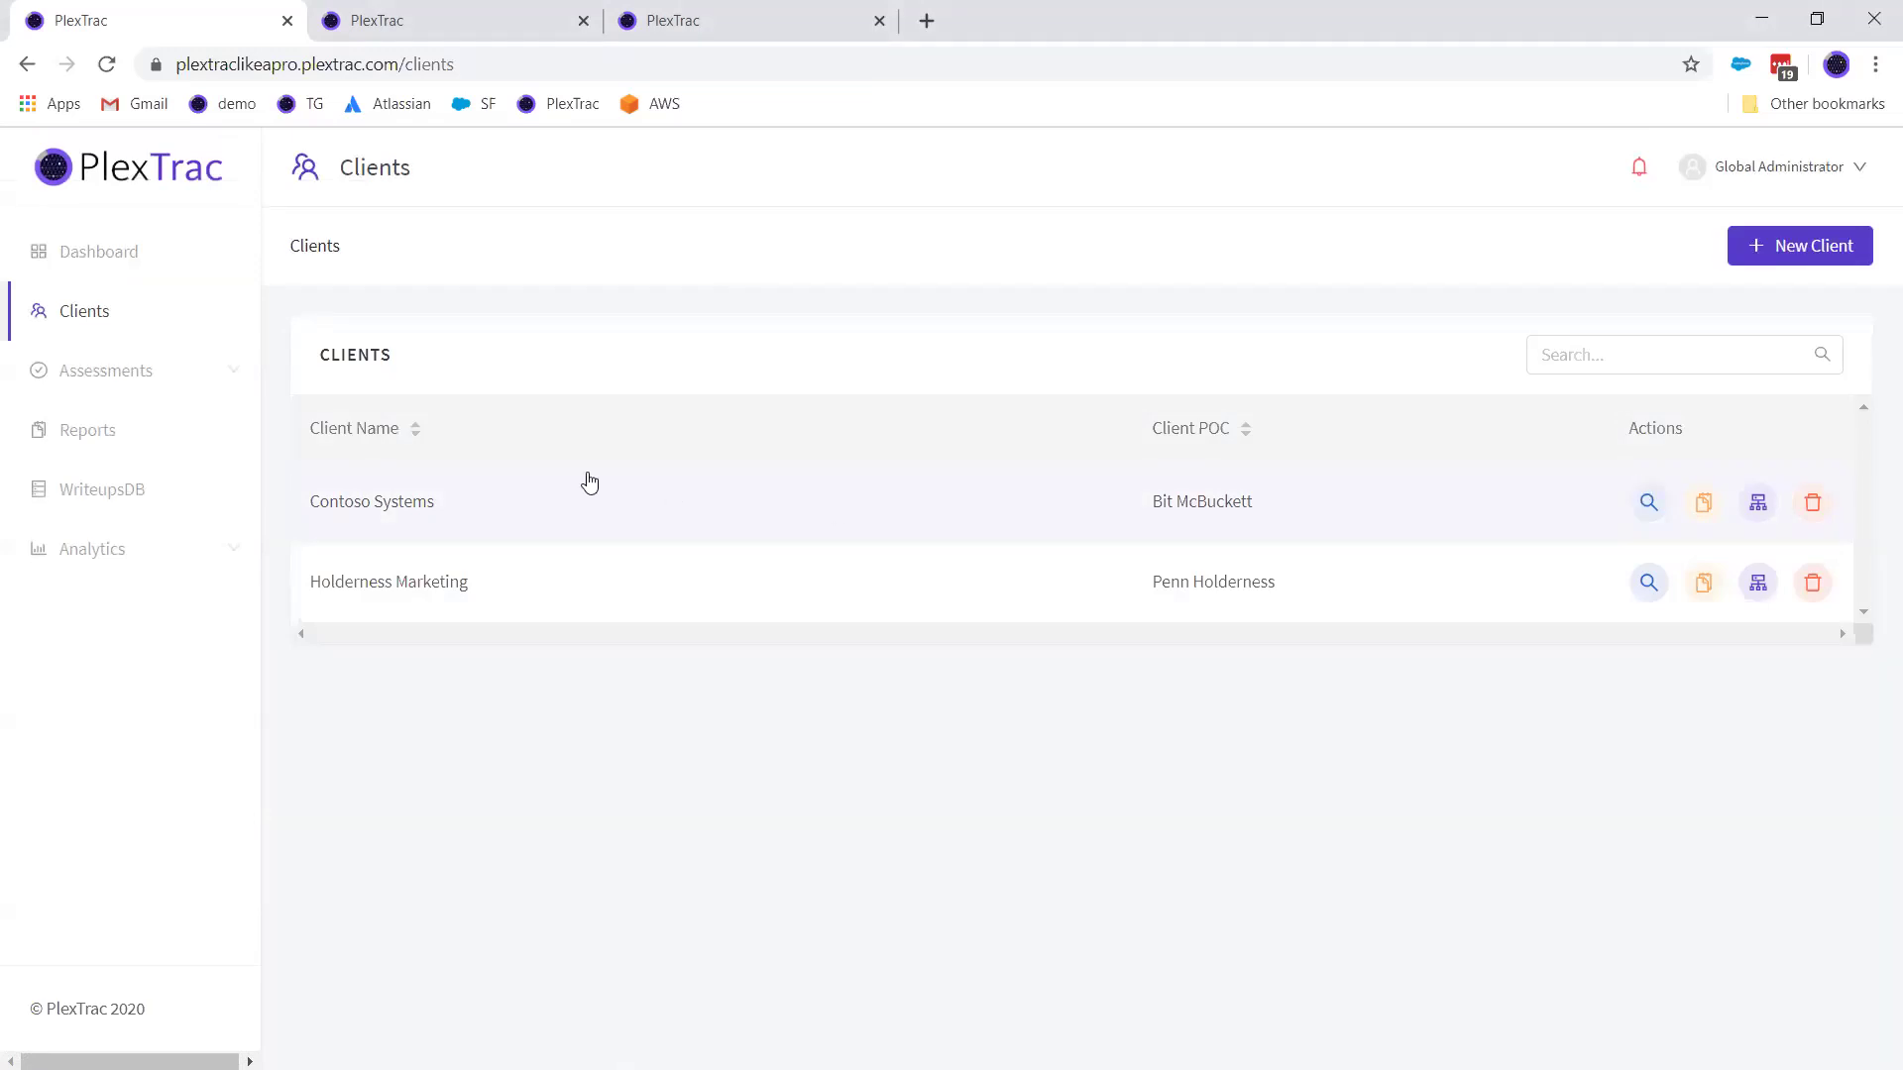
Open Contoso Systems' draft WebApp Triaged Automated Assessment - Morganzo report findings
click(523, 515)
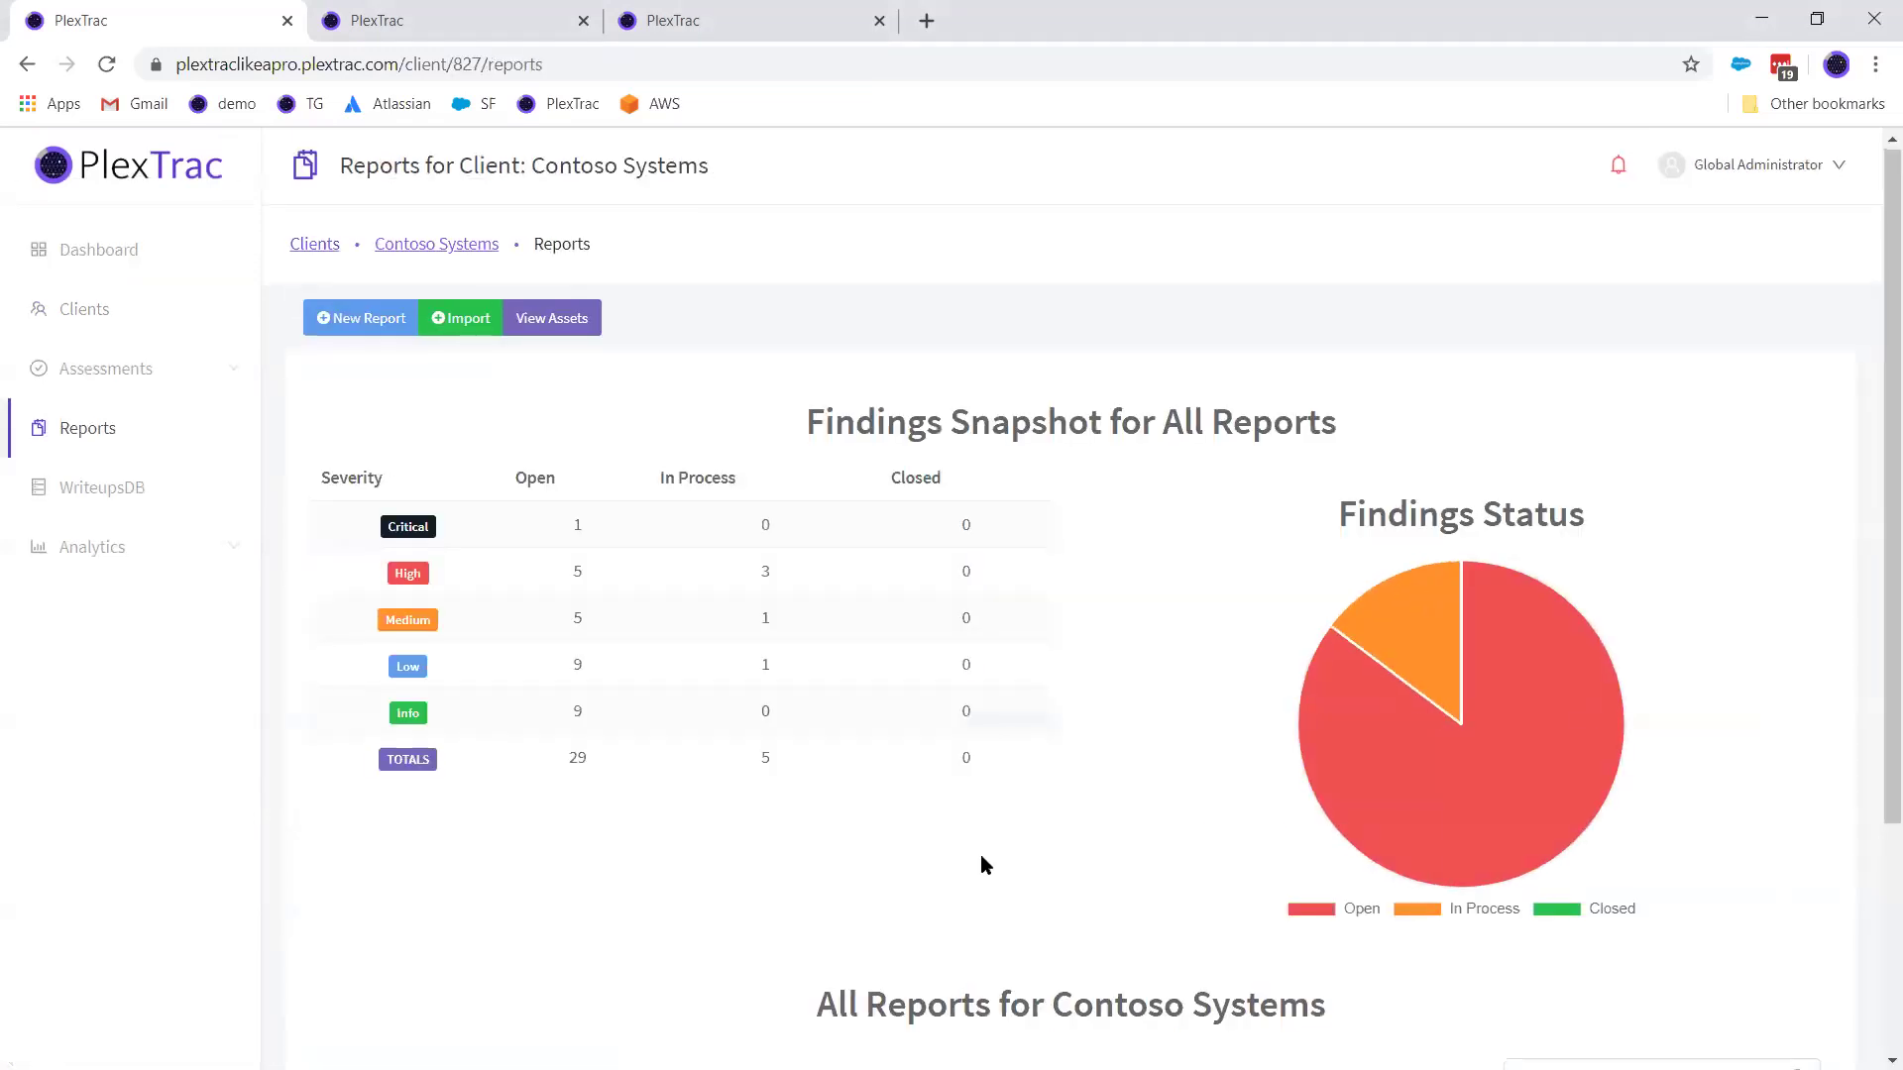
scroll(981, 860, down, 3)
click(1139, 887)
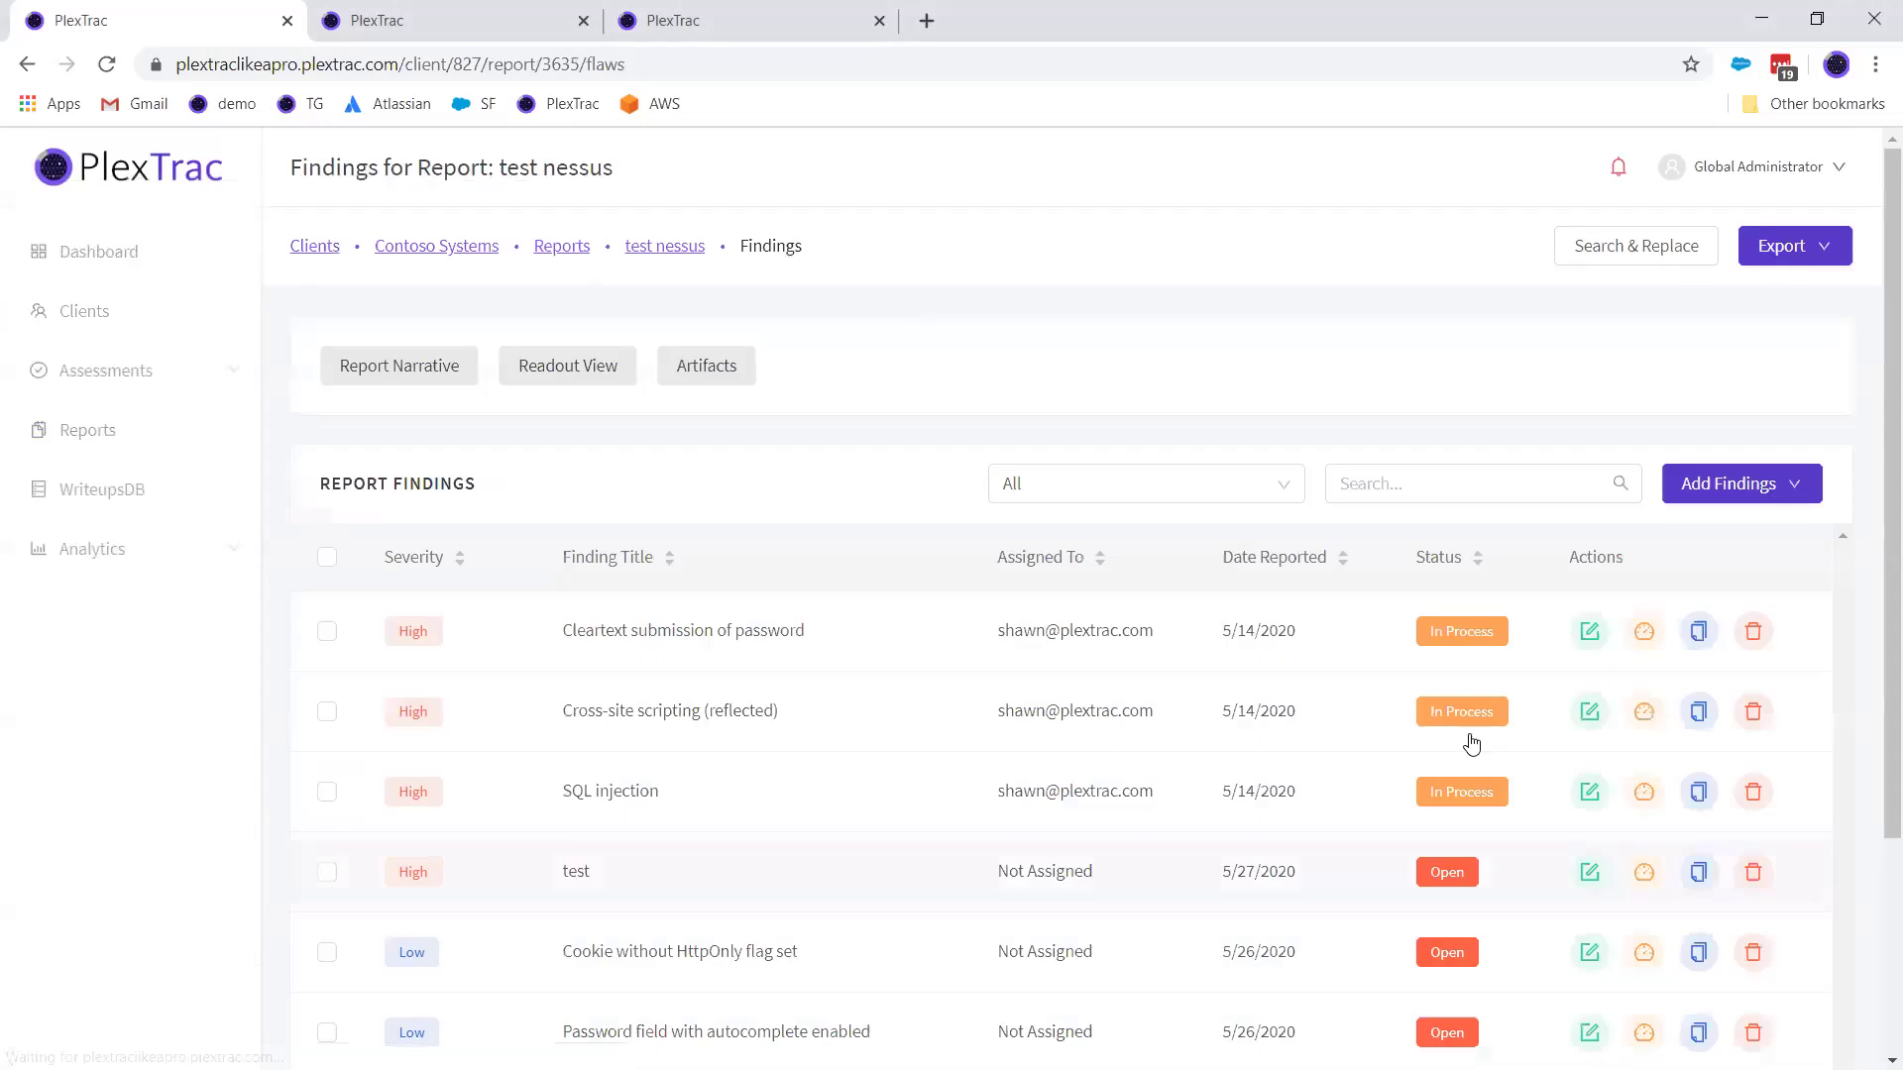
Browse the From Tools import sources, including Nessus, then close the dialog unused
click(1736, 490)
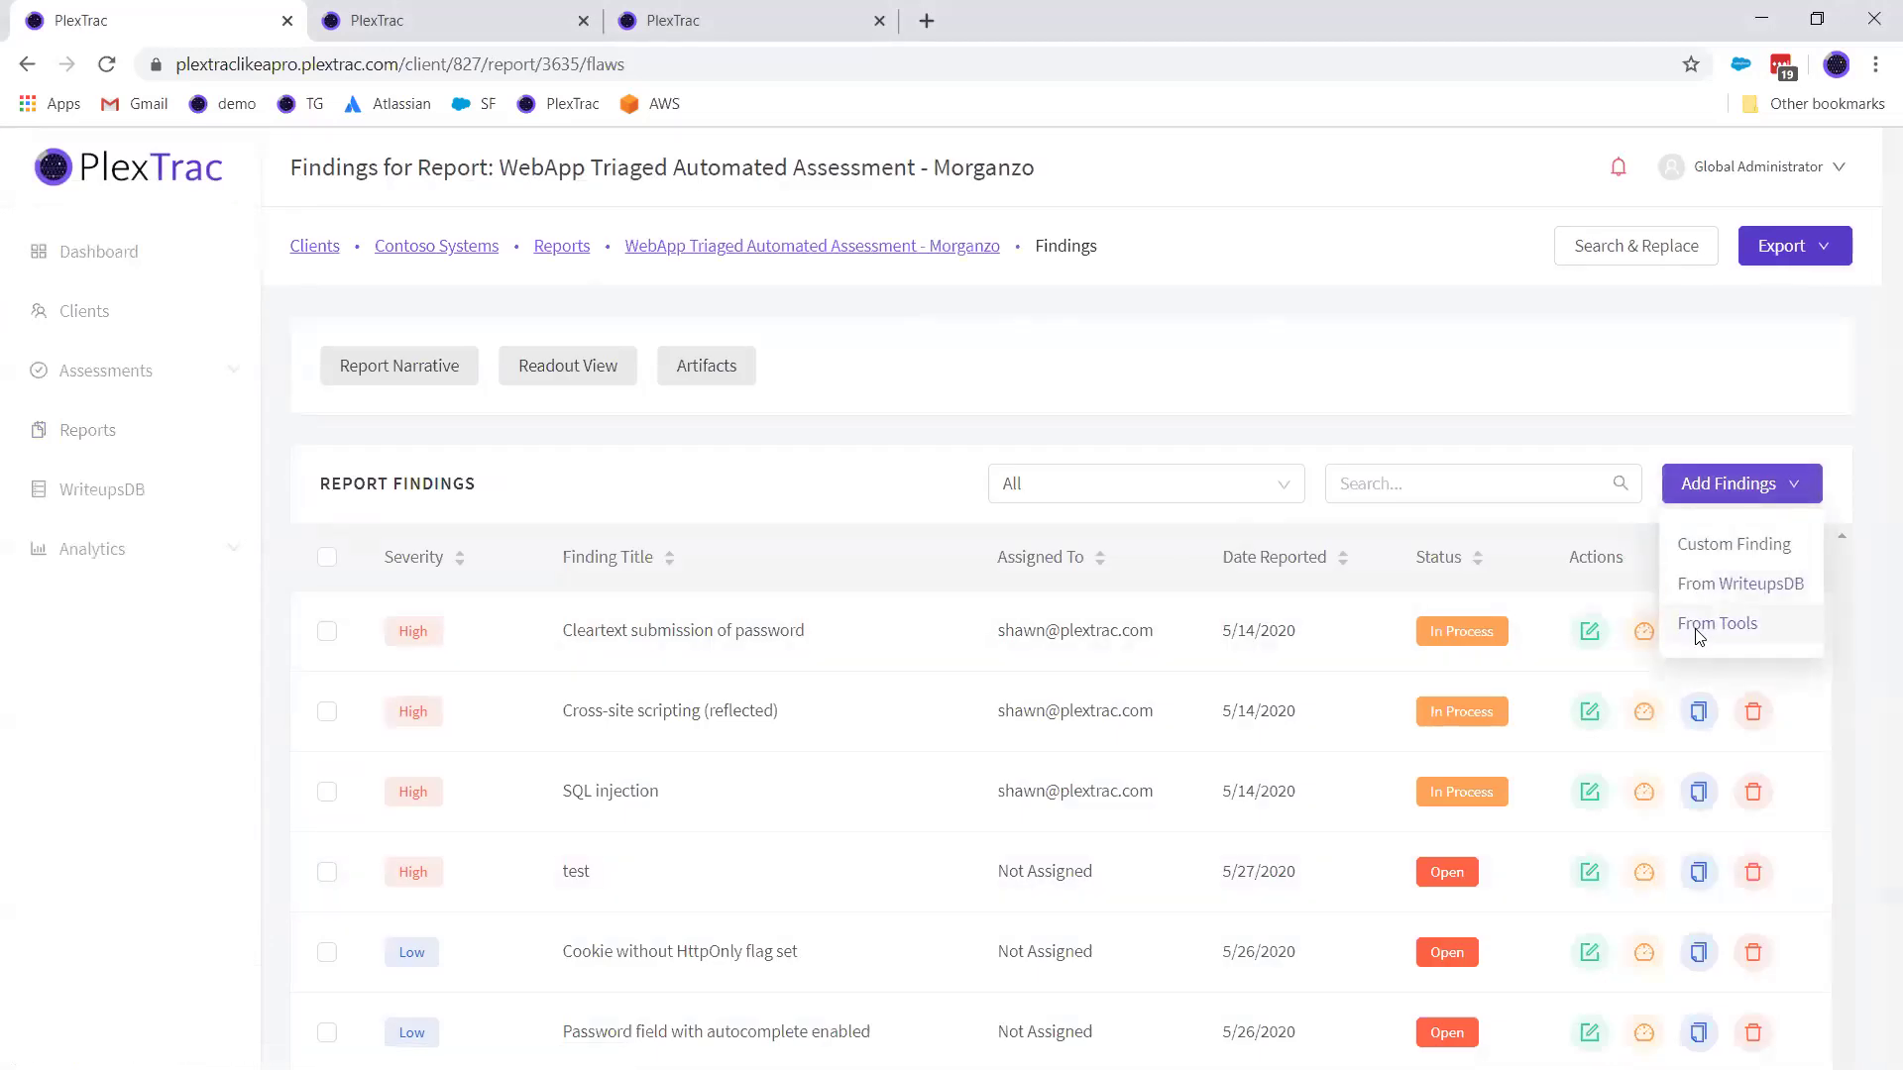
click(1701, 626)
click(914, 436)
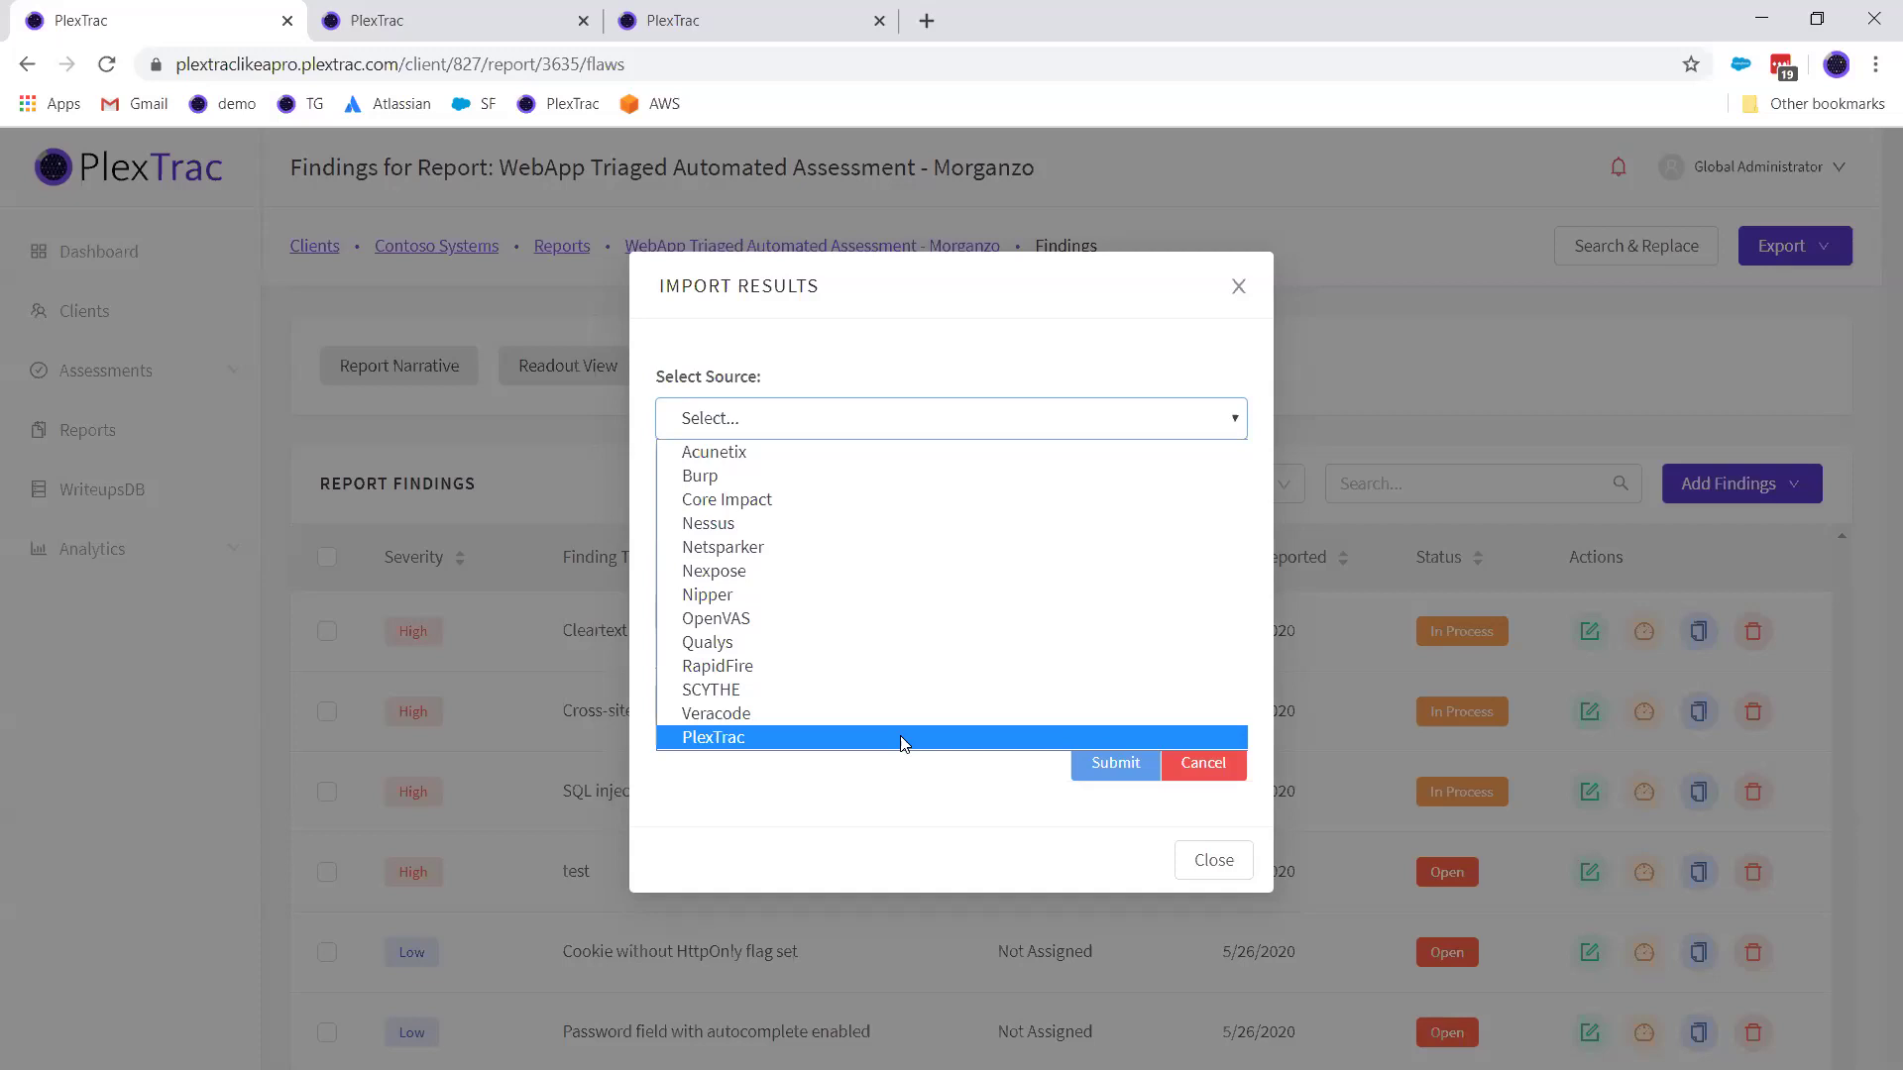
key(n)
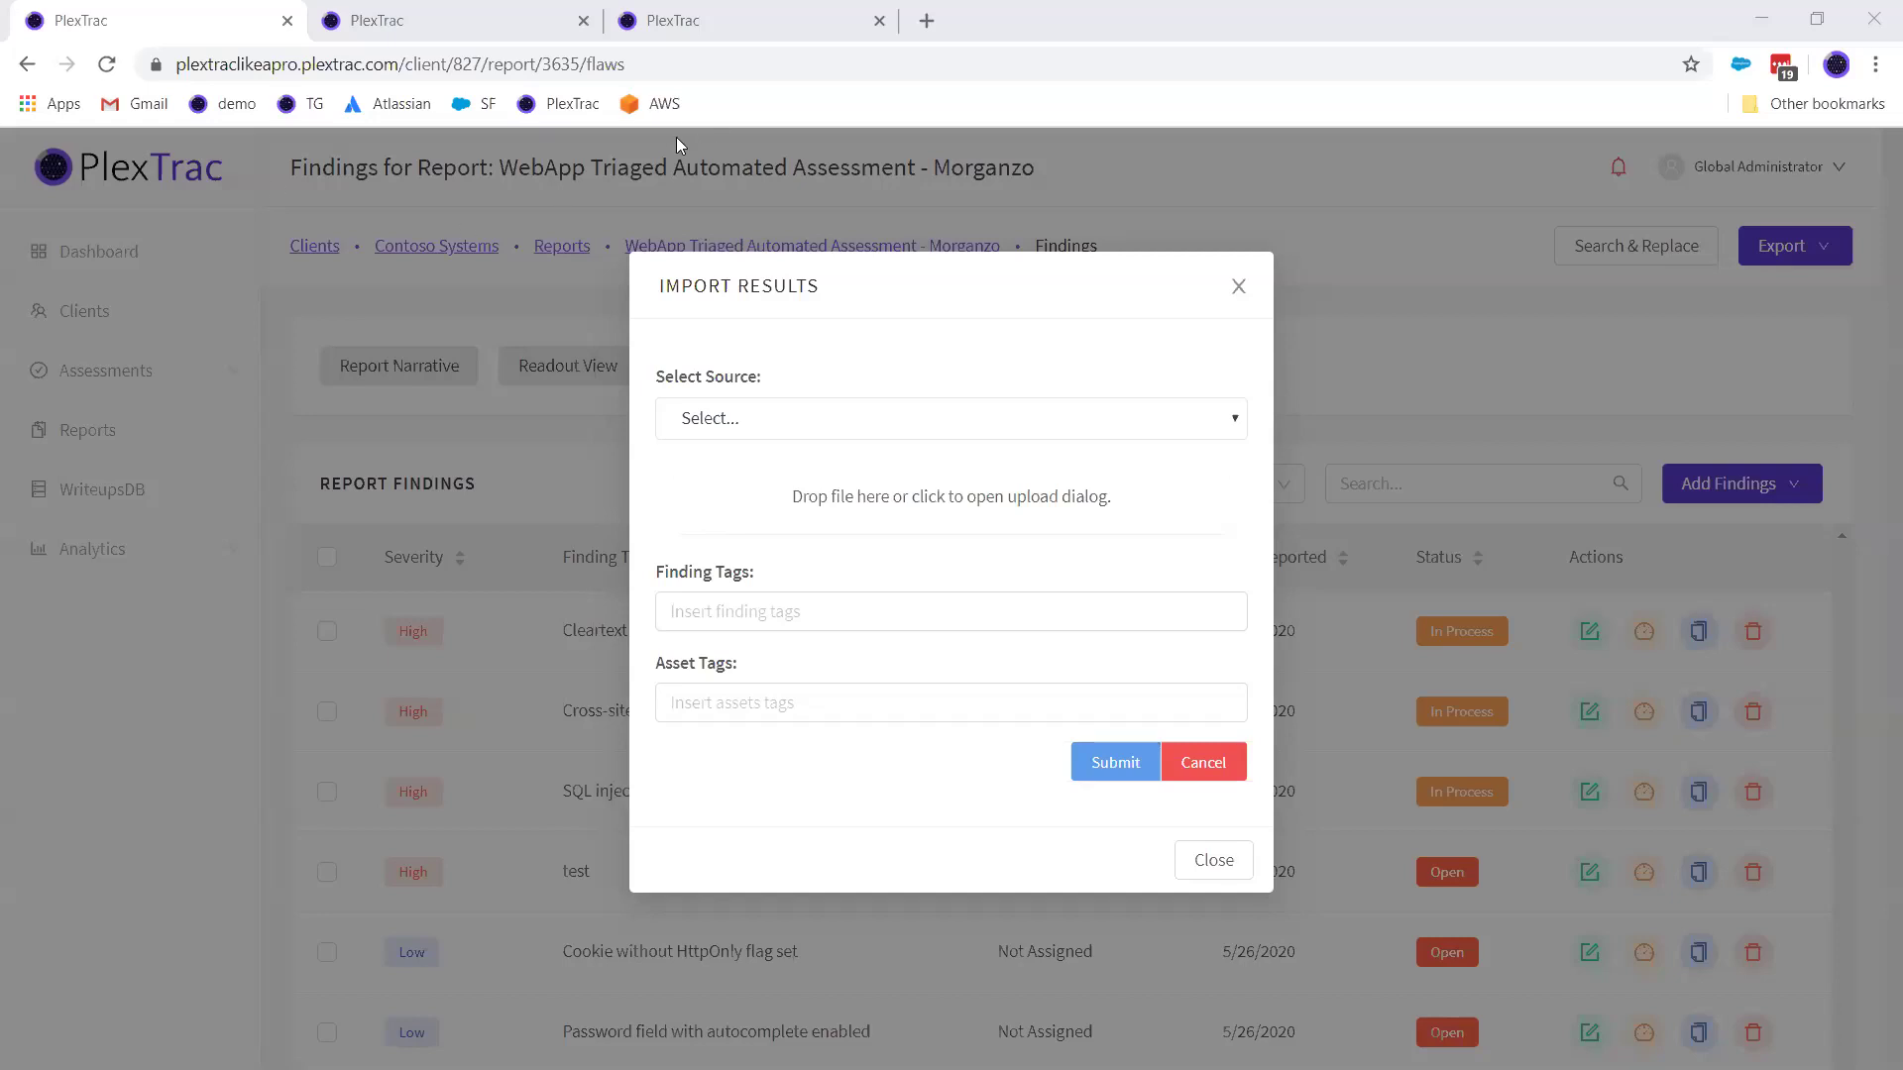
click(1211, 861)
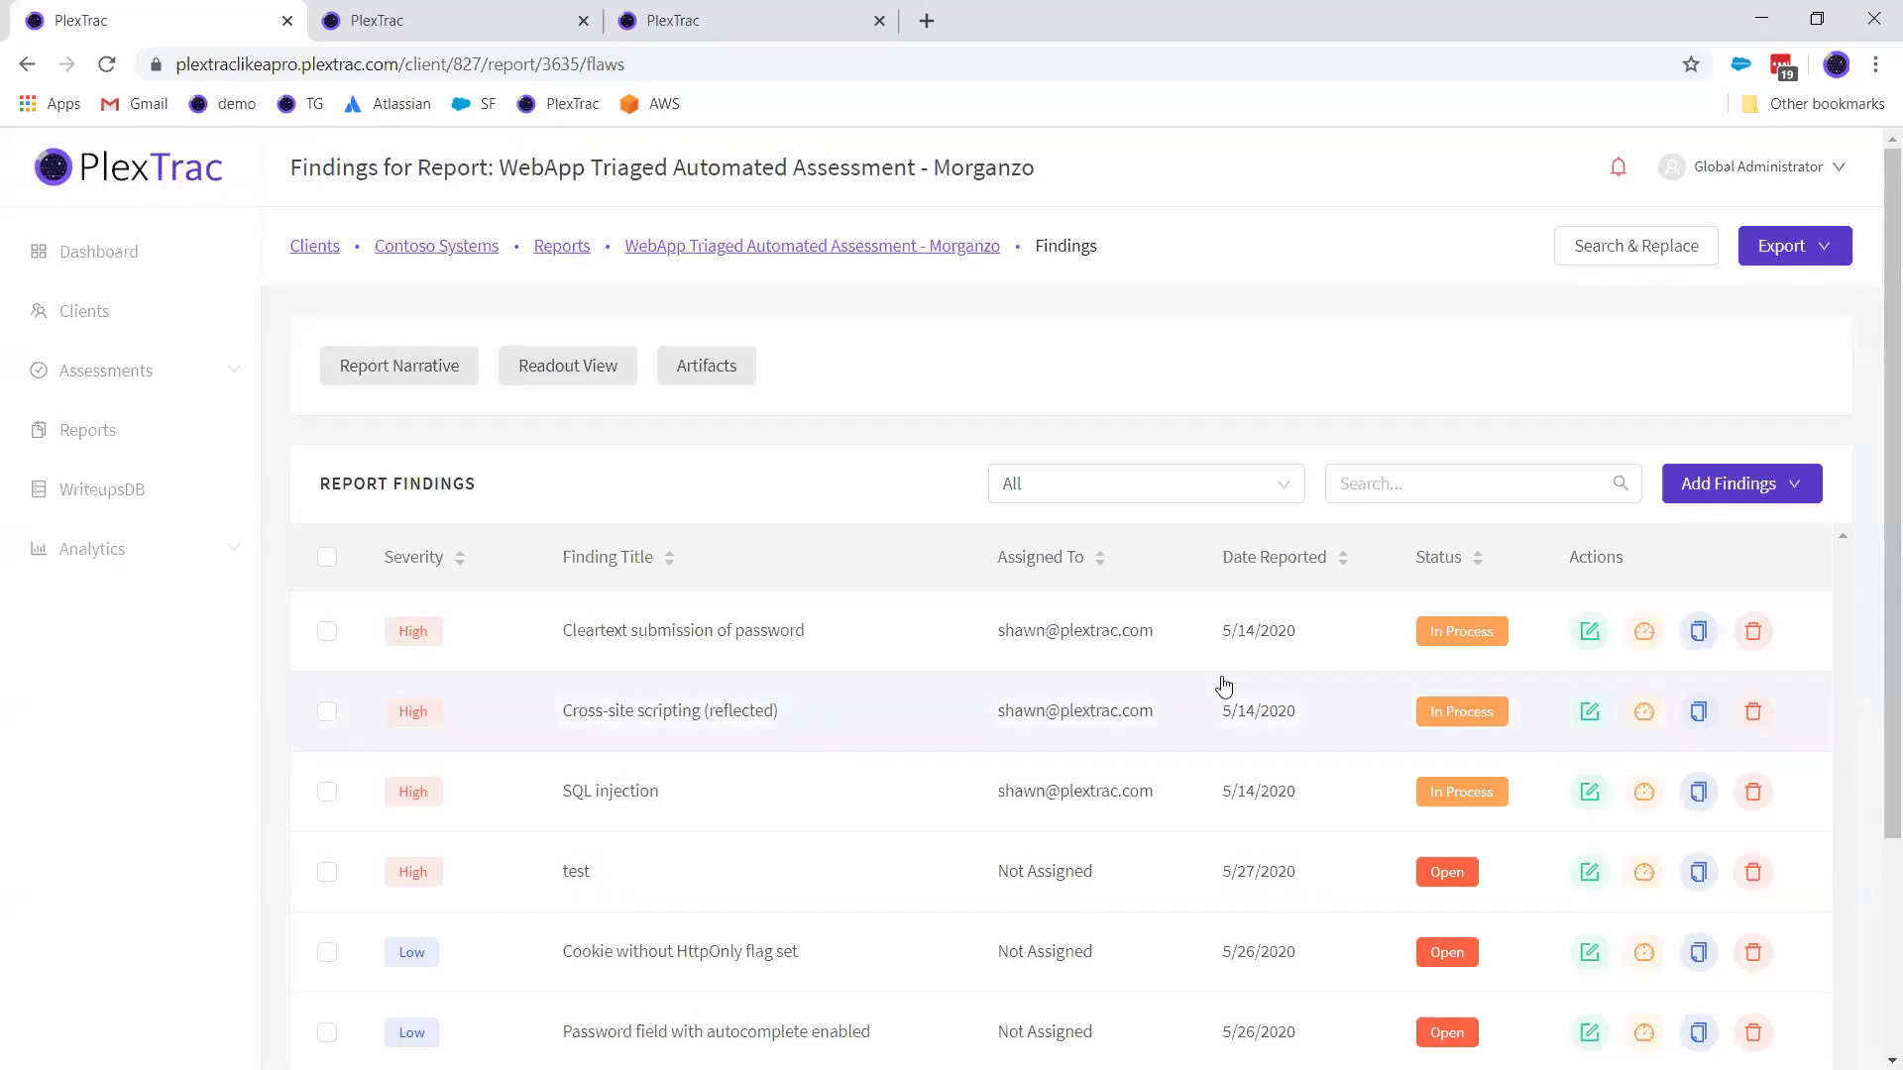
Look through the Contoso Systems client's reports list
click(453, 245)
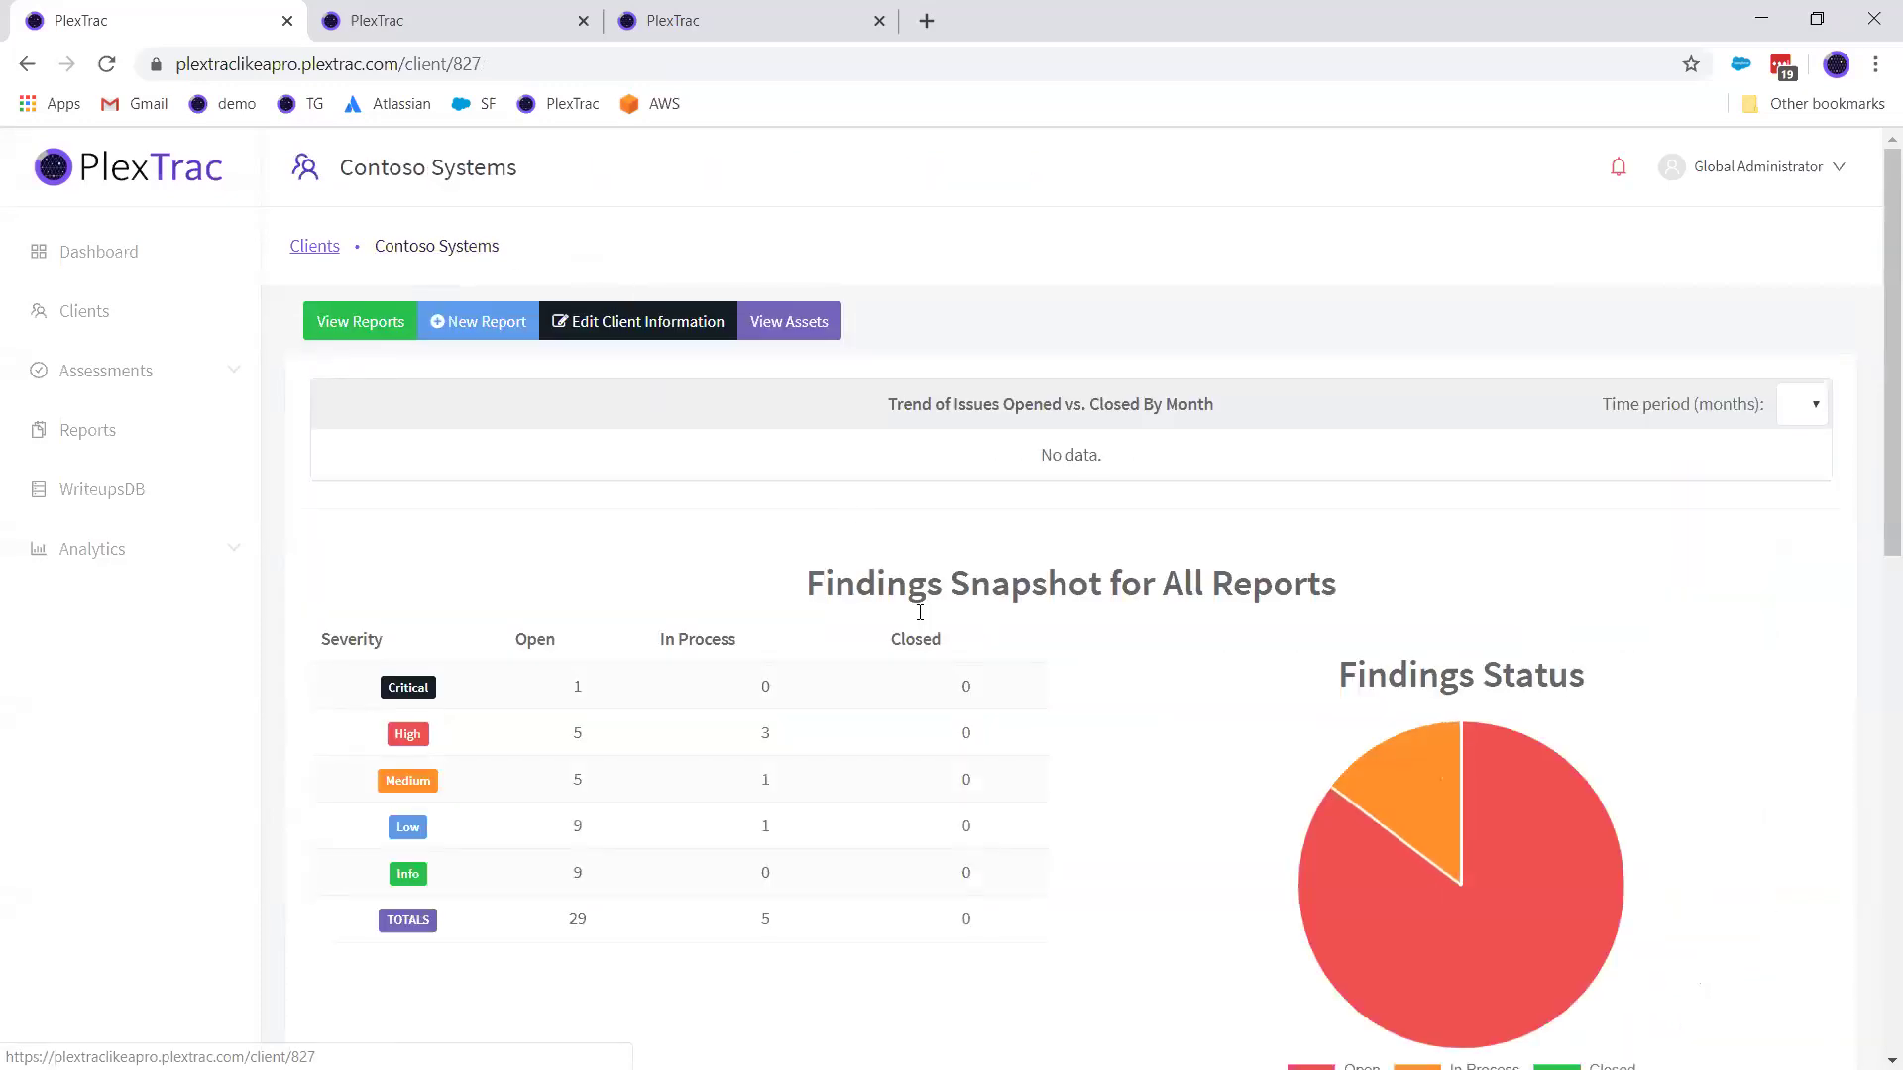
scroll(919, 612, down, 5)
scroll(823, 582, up, 5)
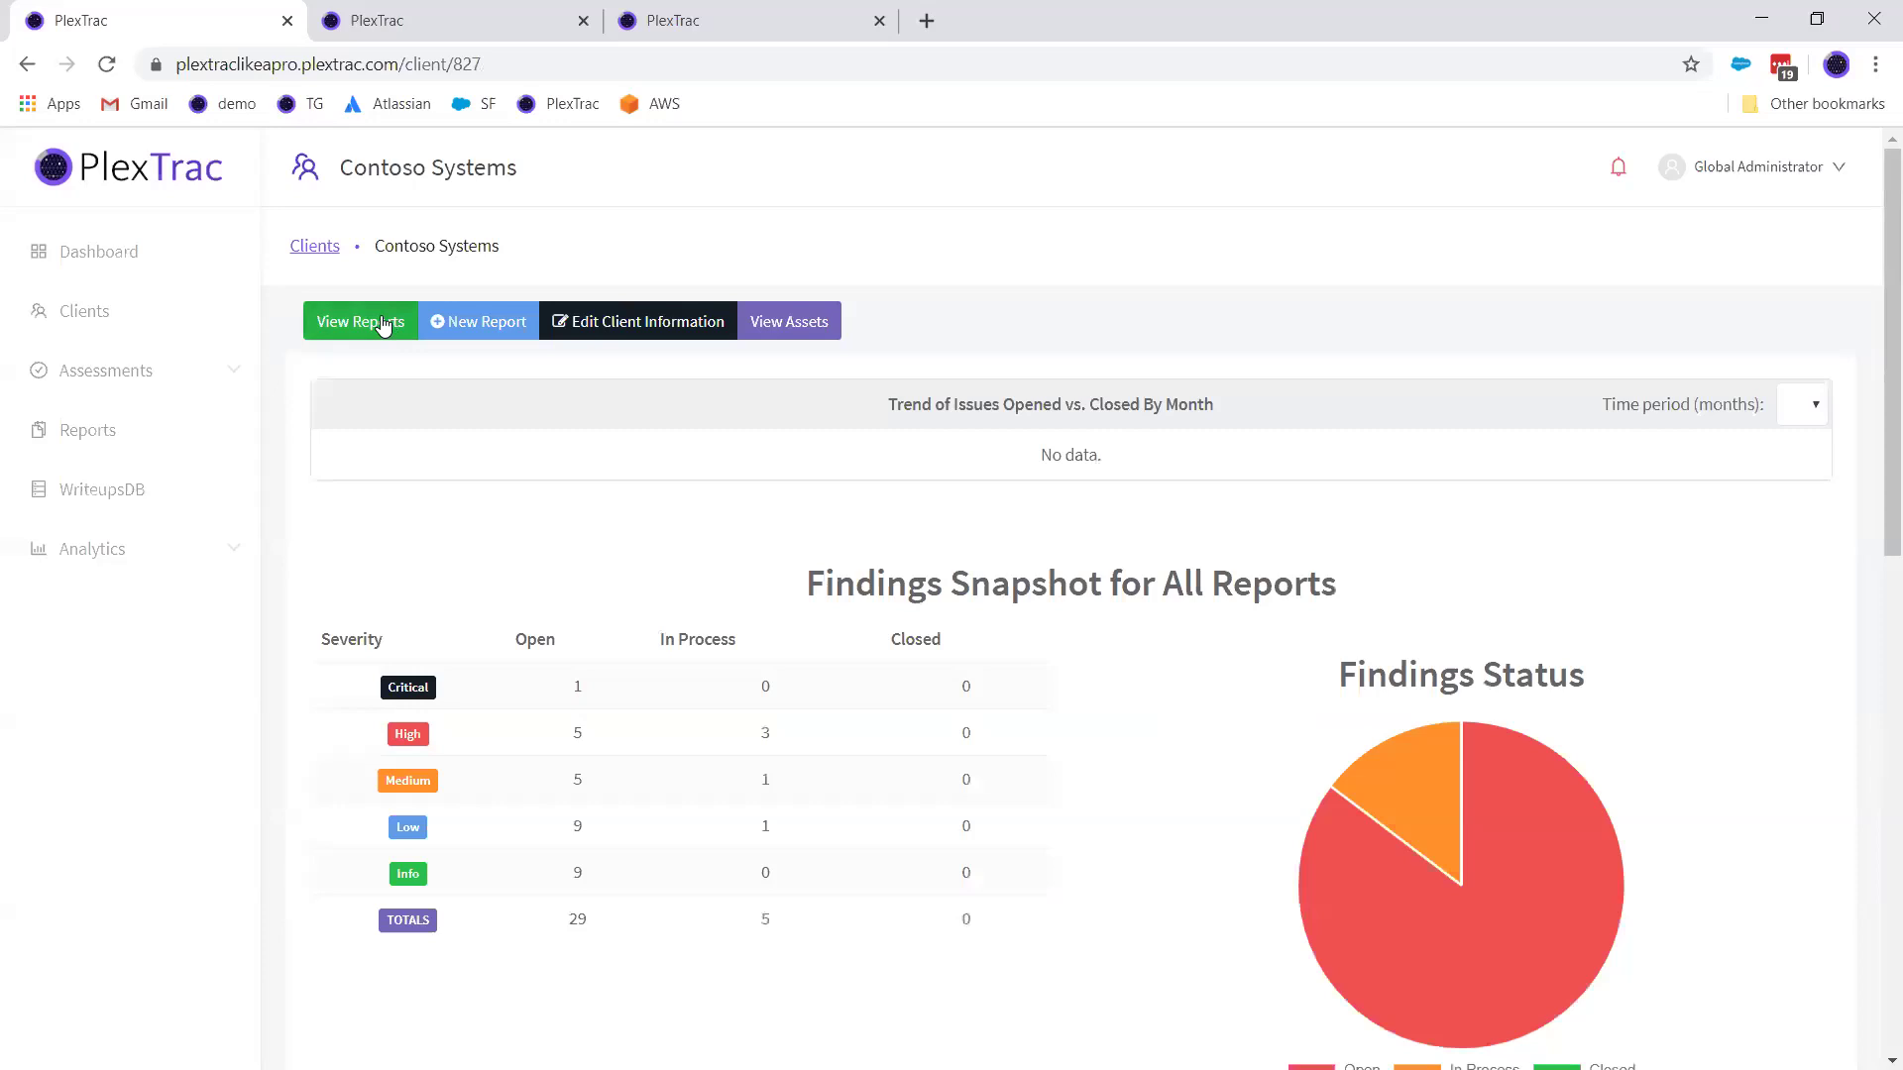
click(384, 326)
scroll(832, 738, down, 3)
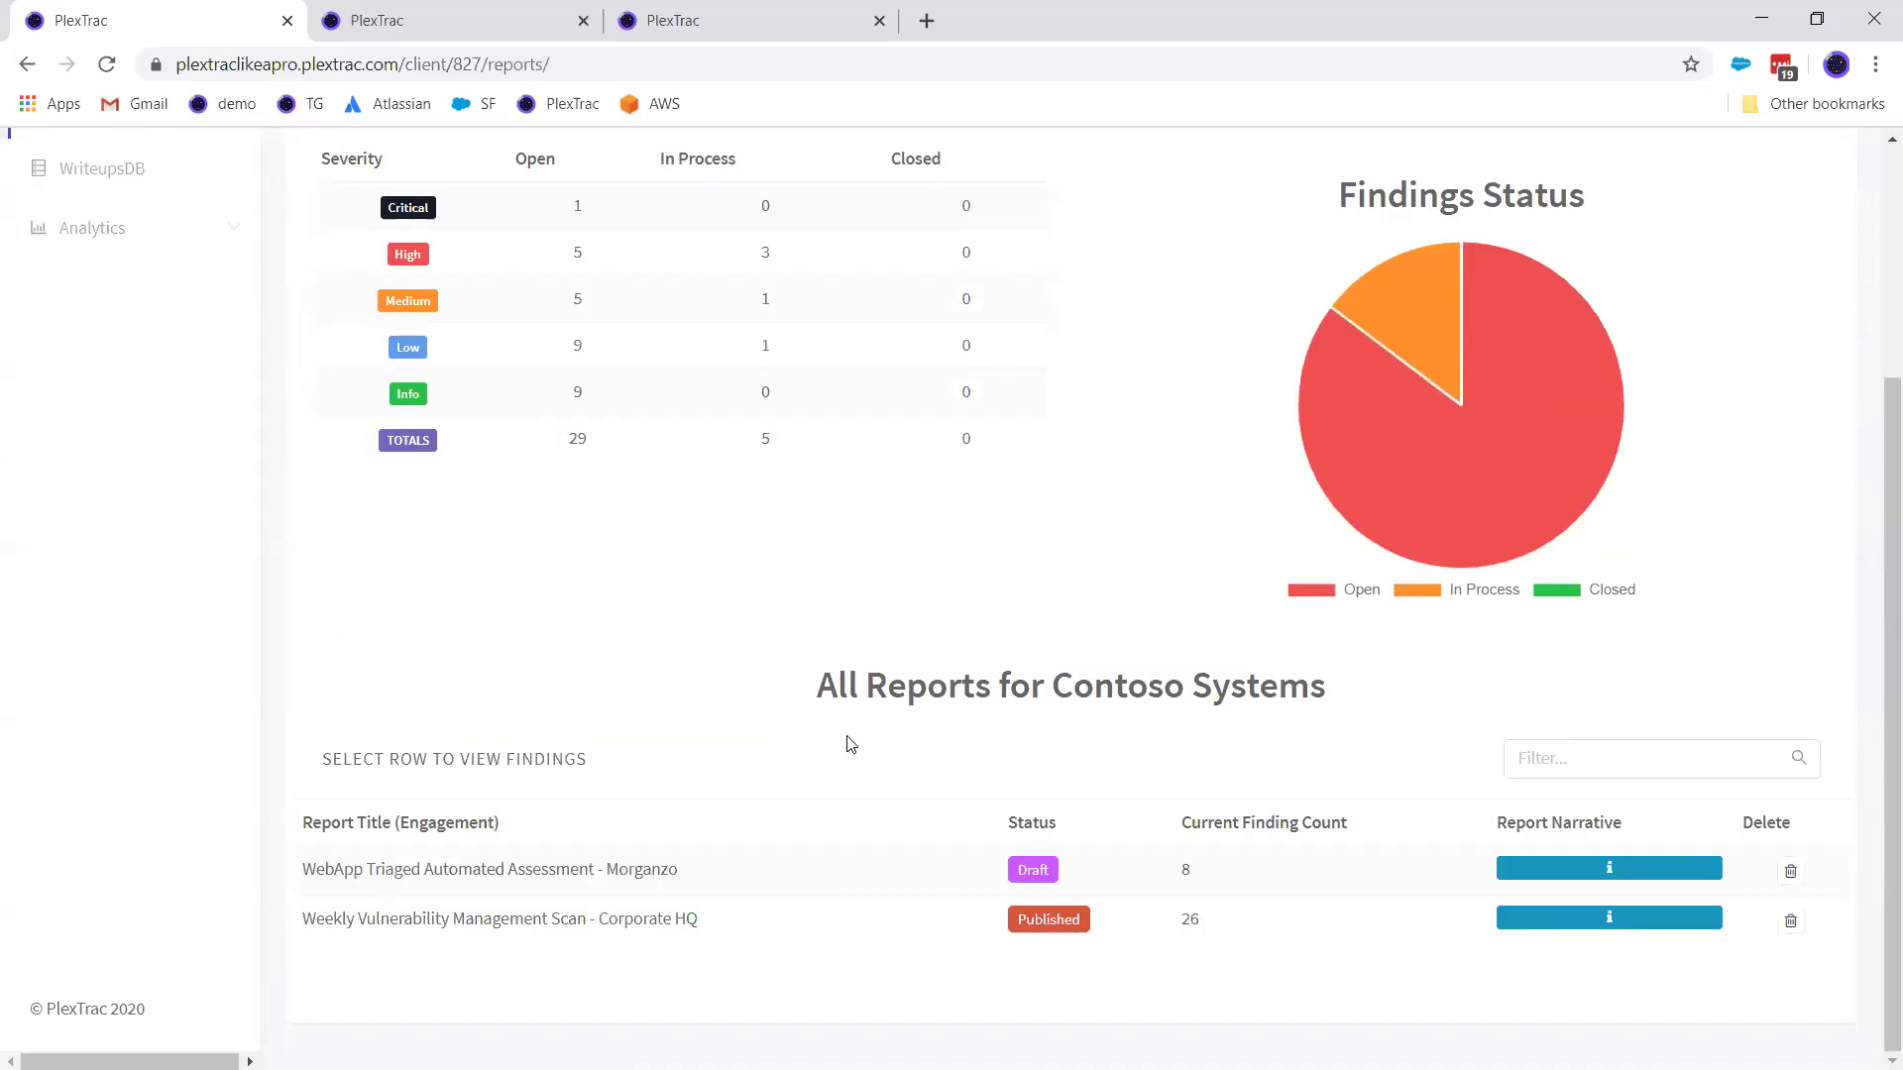
scroll(849, 743, up, 3)
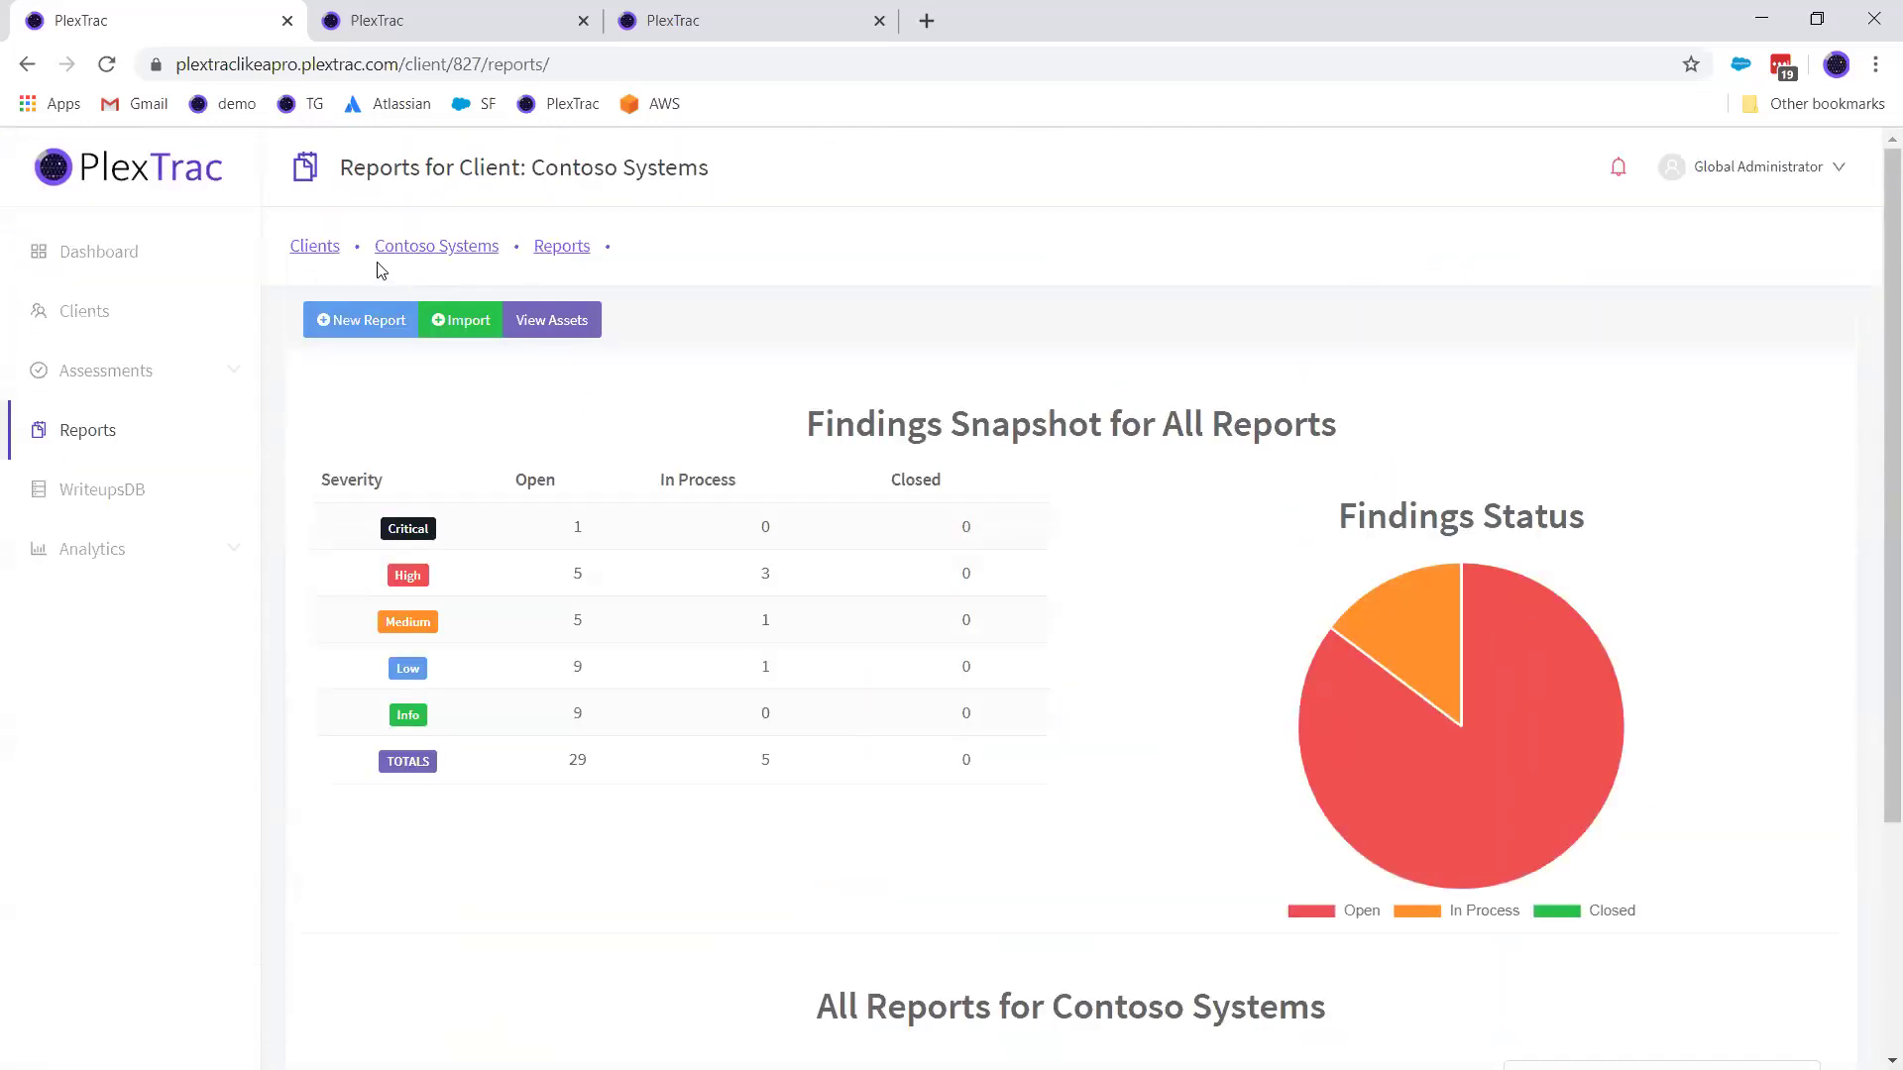
Delete the test nessus report from Holderness Marketing's reports and confirm
click(327, 249)
click(666, 598)
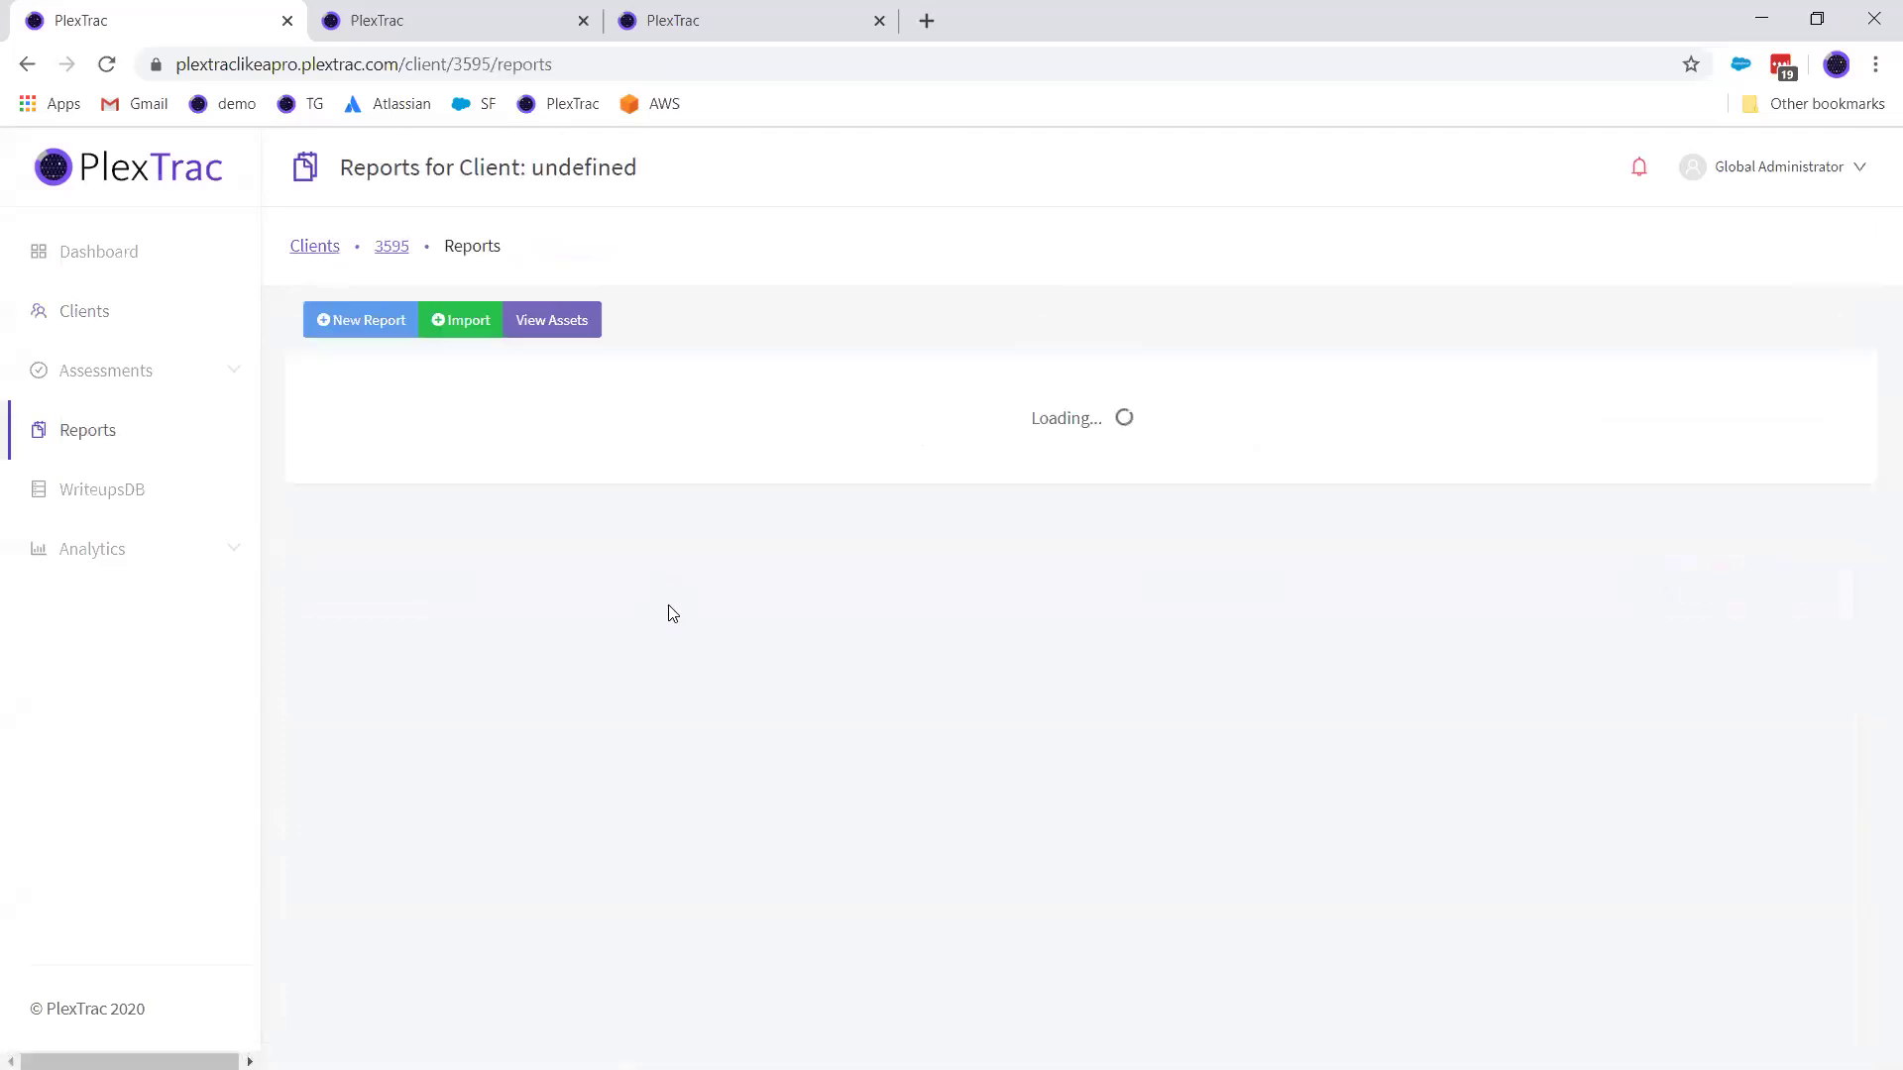
scroll(680, 629, down, 5)
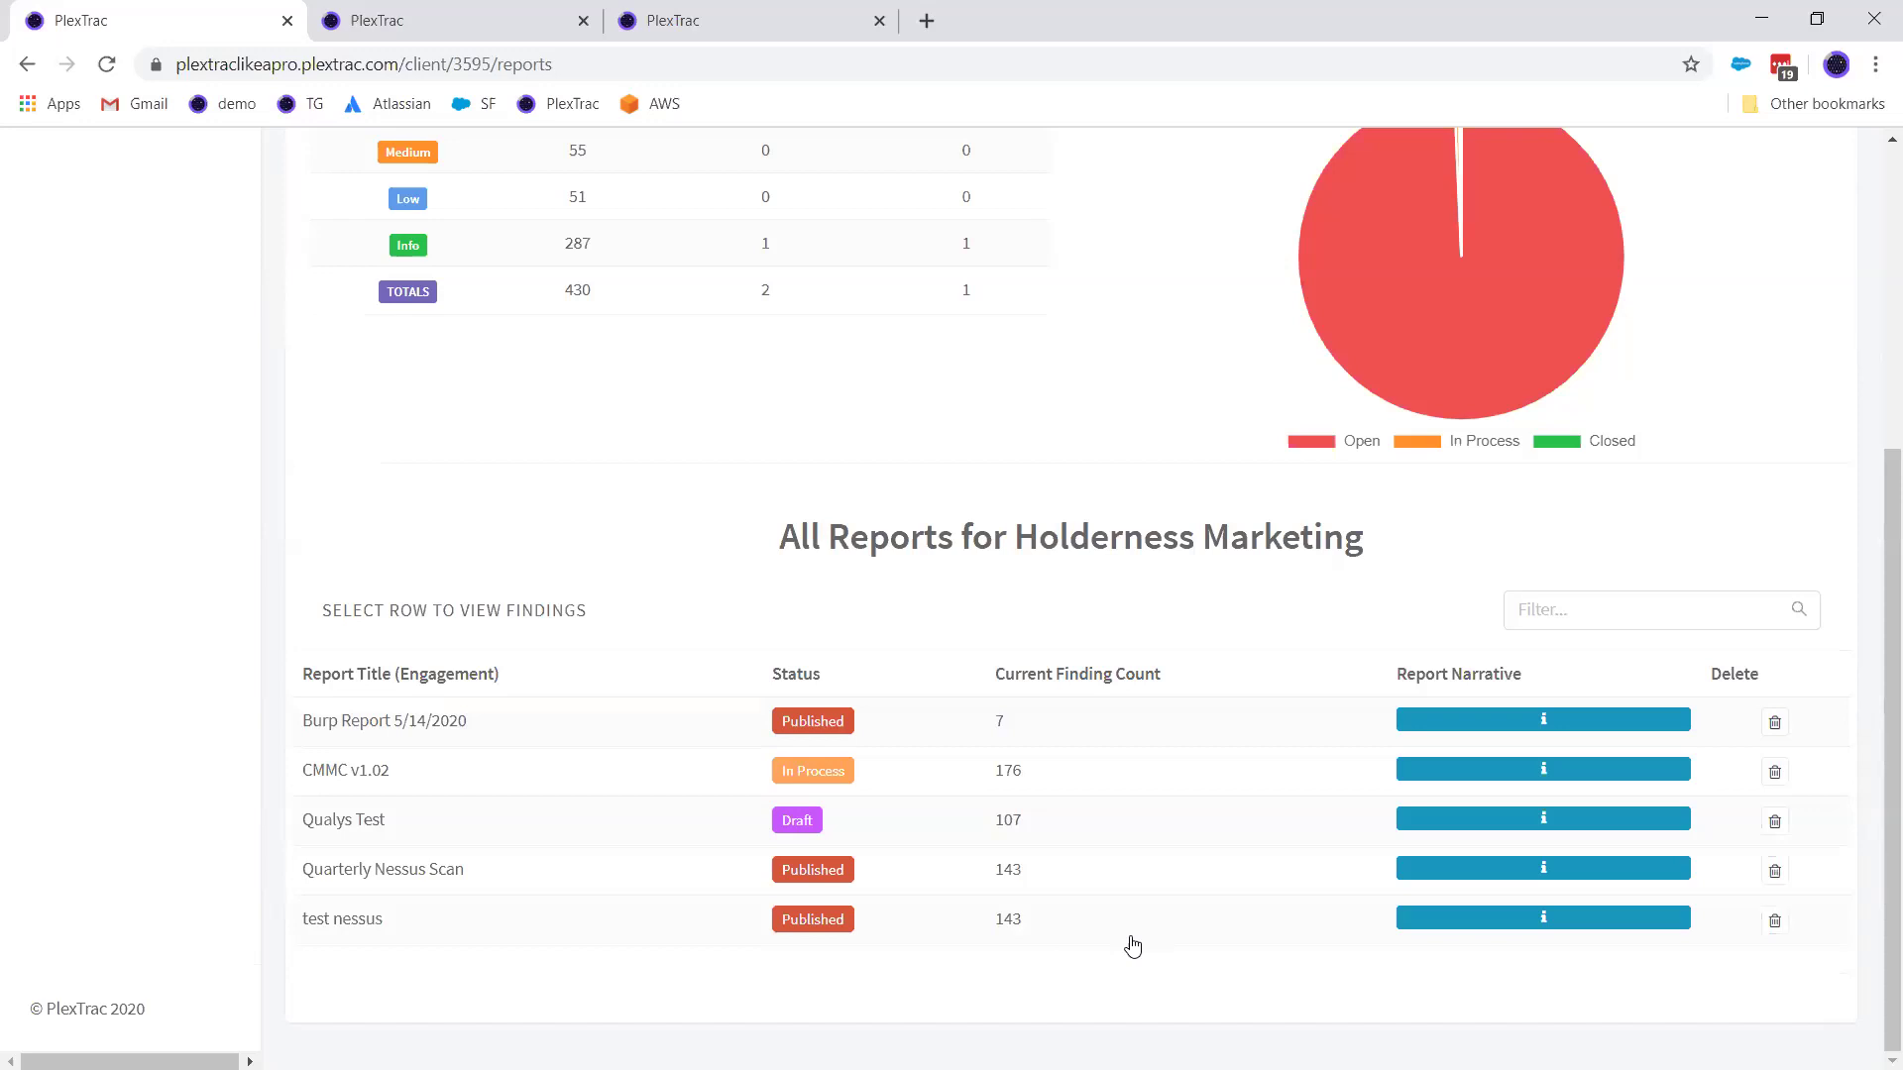
click(1775, 922)
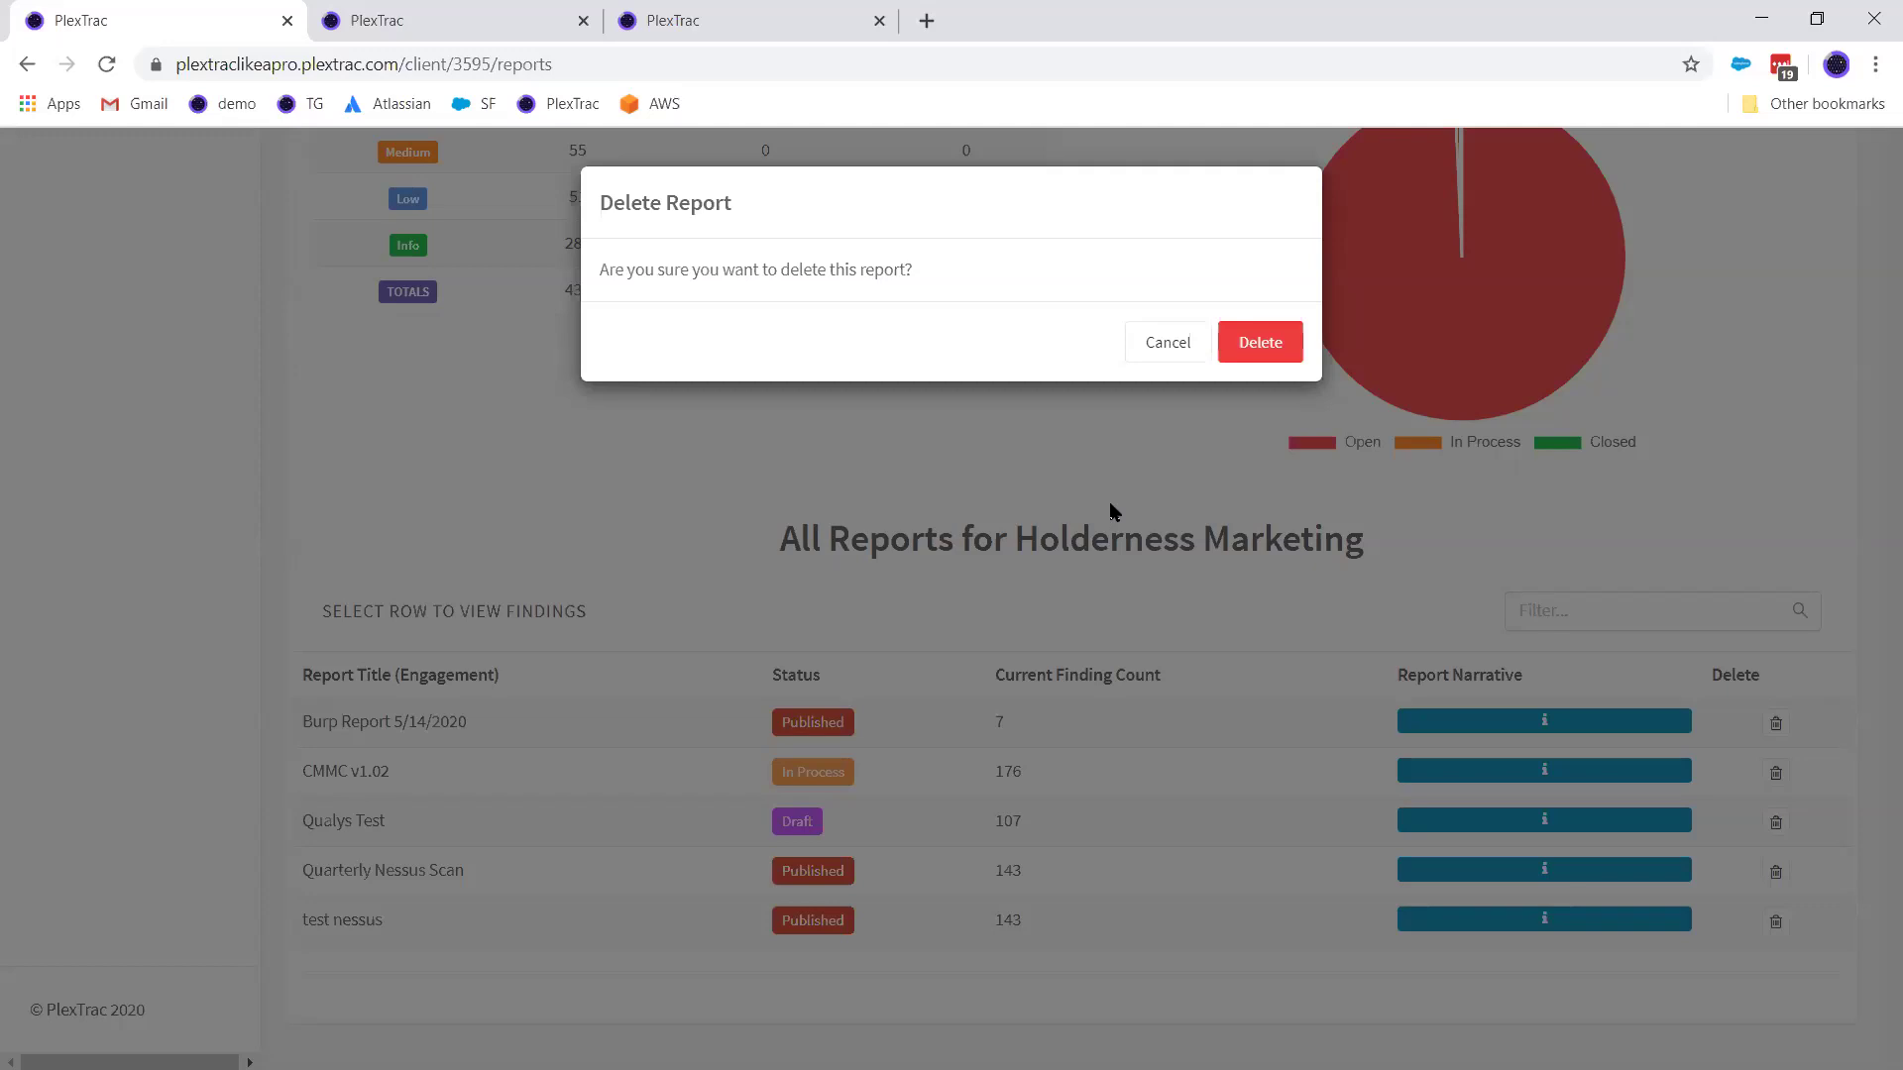
click(1111, 510)
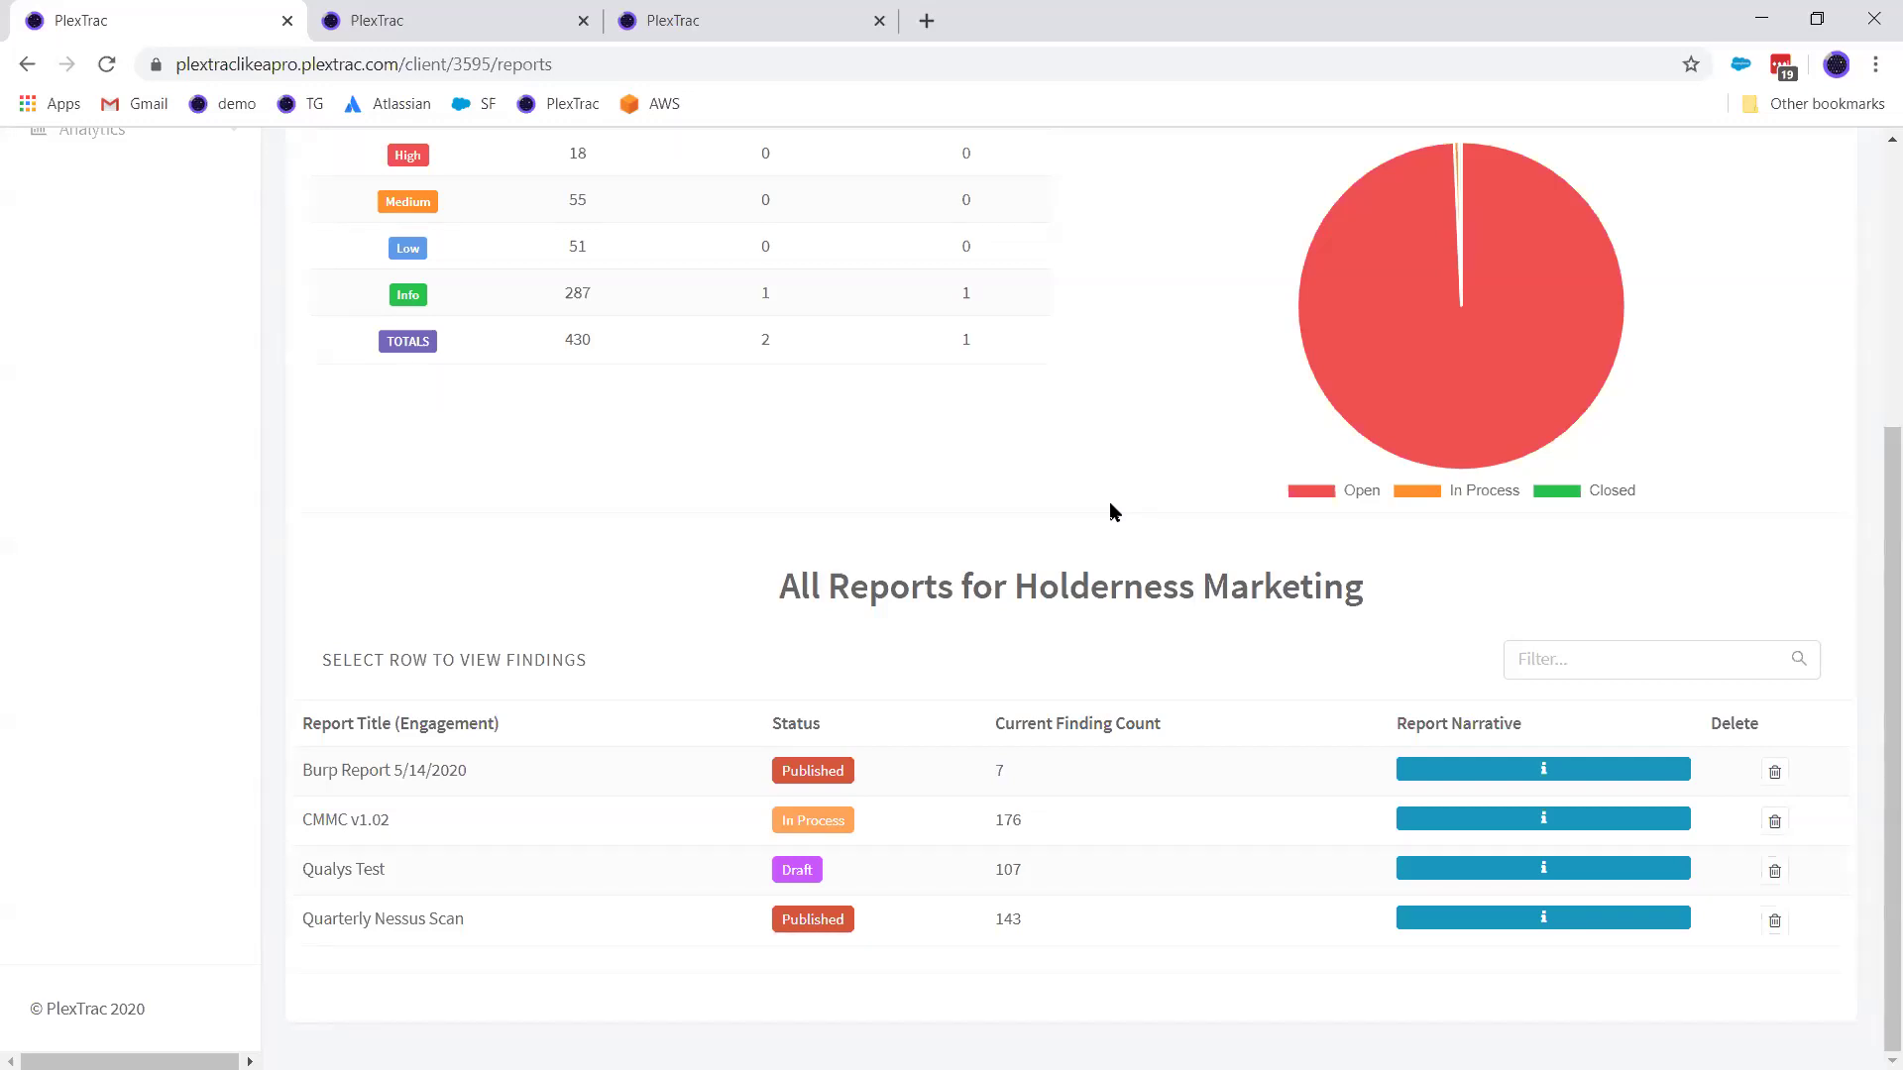
scroll(1110, 503, up, 3)
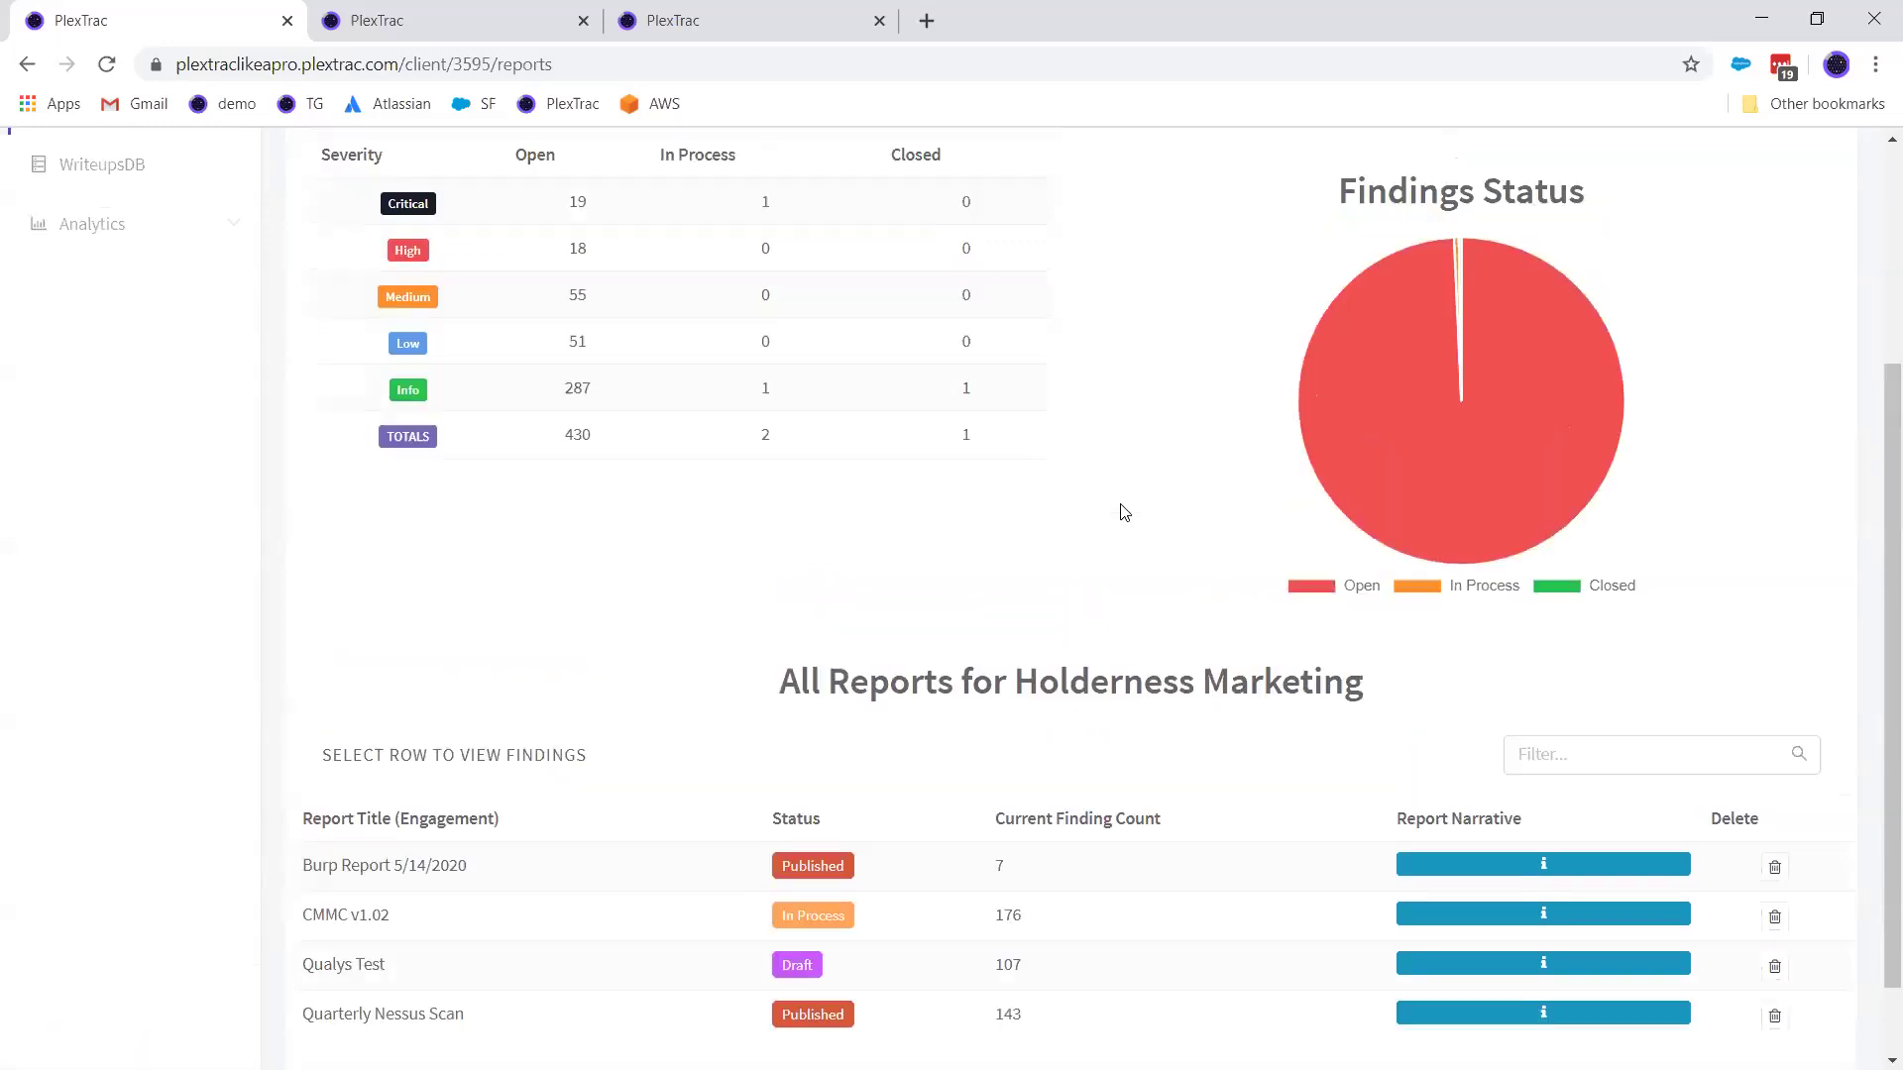
scroll(1123, 511, up, 2)
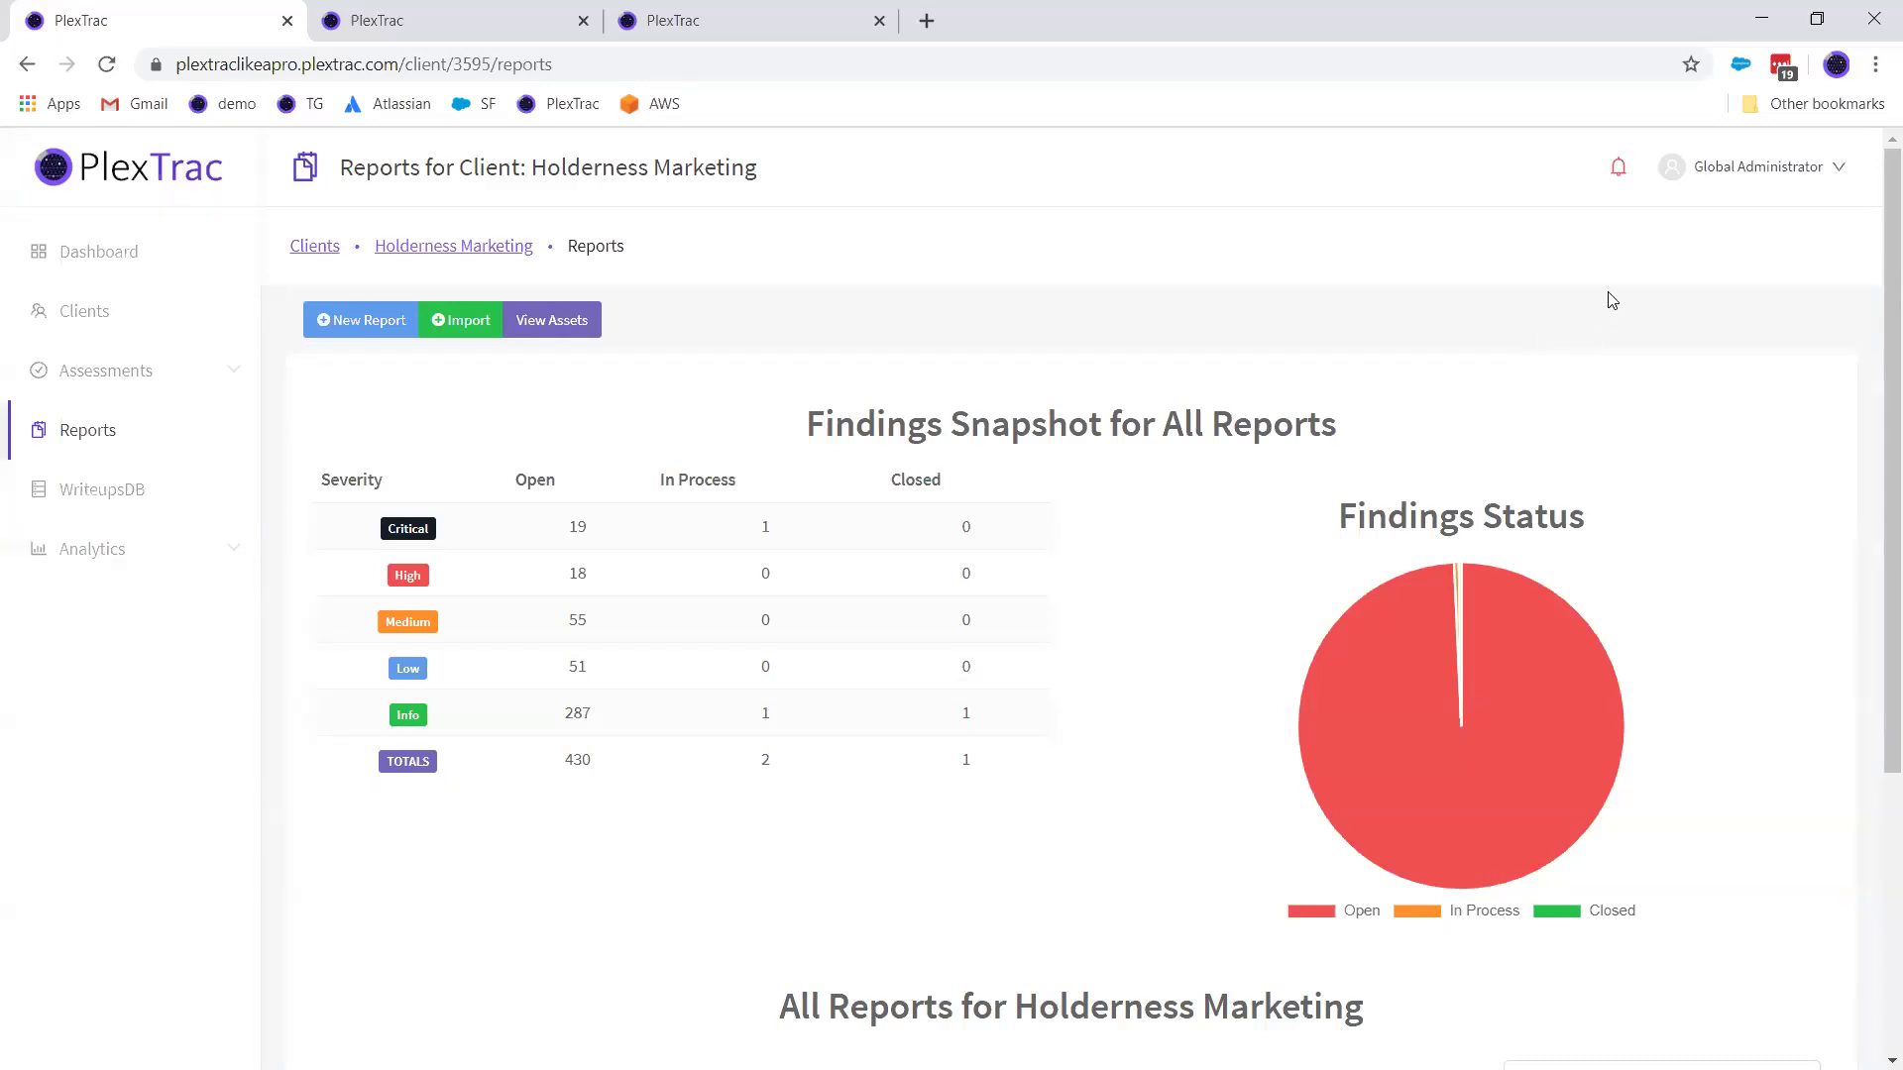
In Tenant Admin Parser Actions, enable parser plugin actions and select the Nessus parser
click(1729, 186)
click(1732, 260)
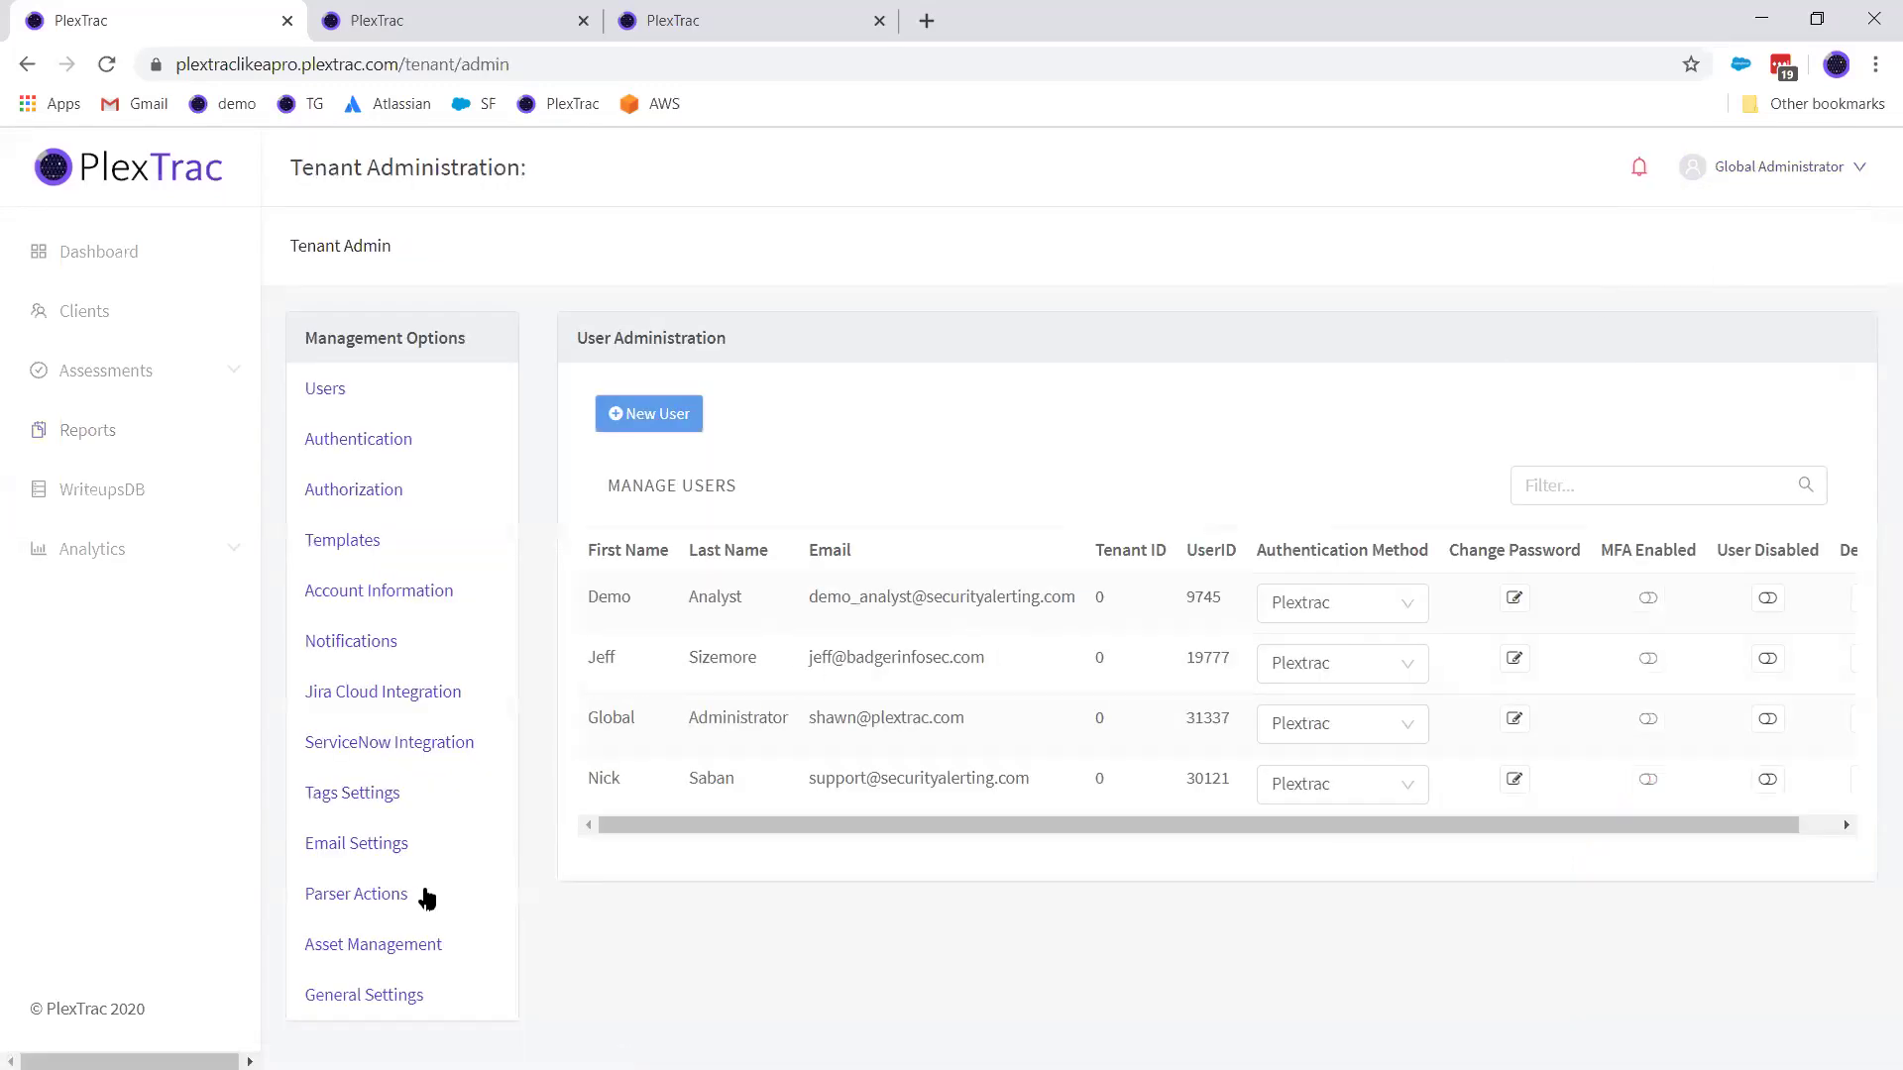
click(401, 897)
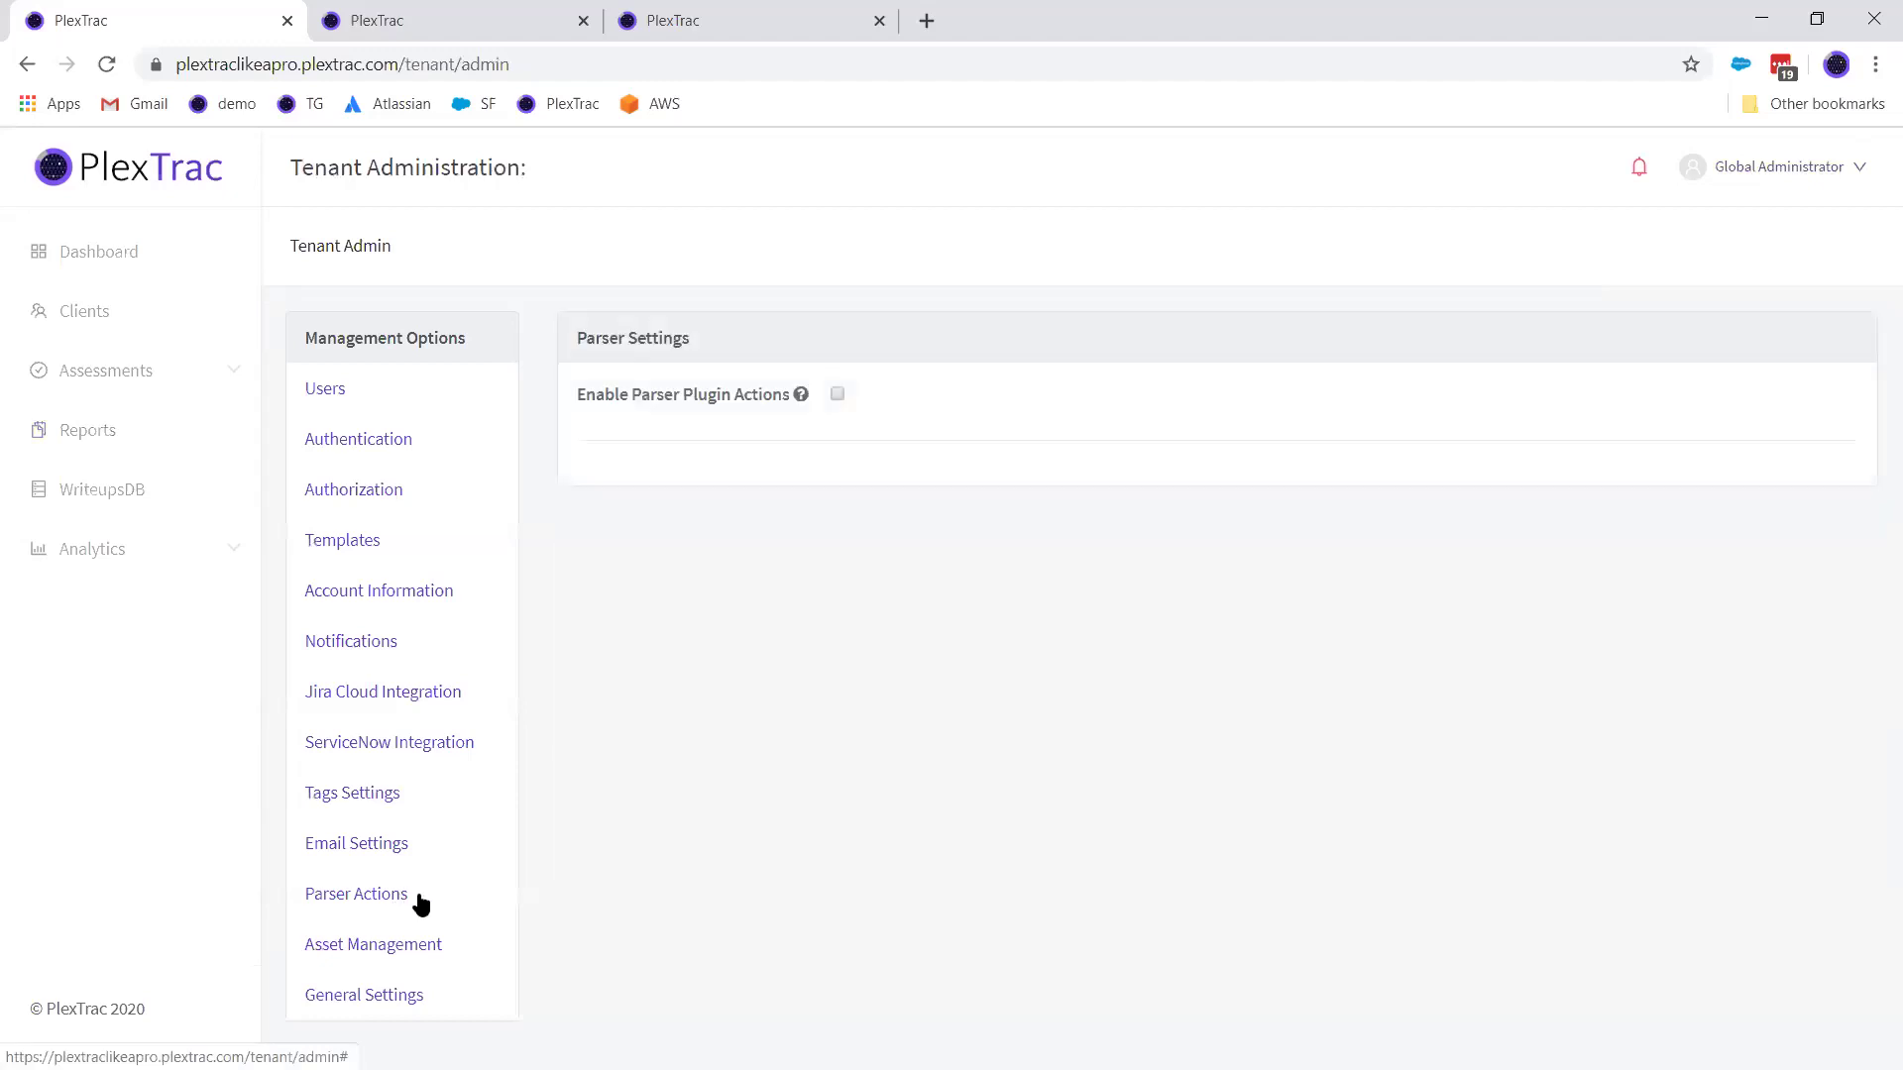
click(838, 395)
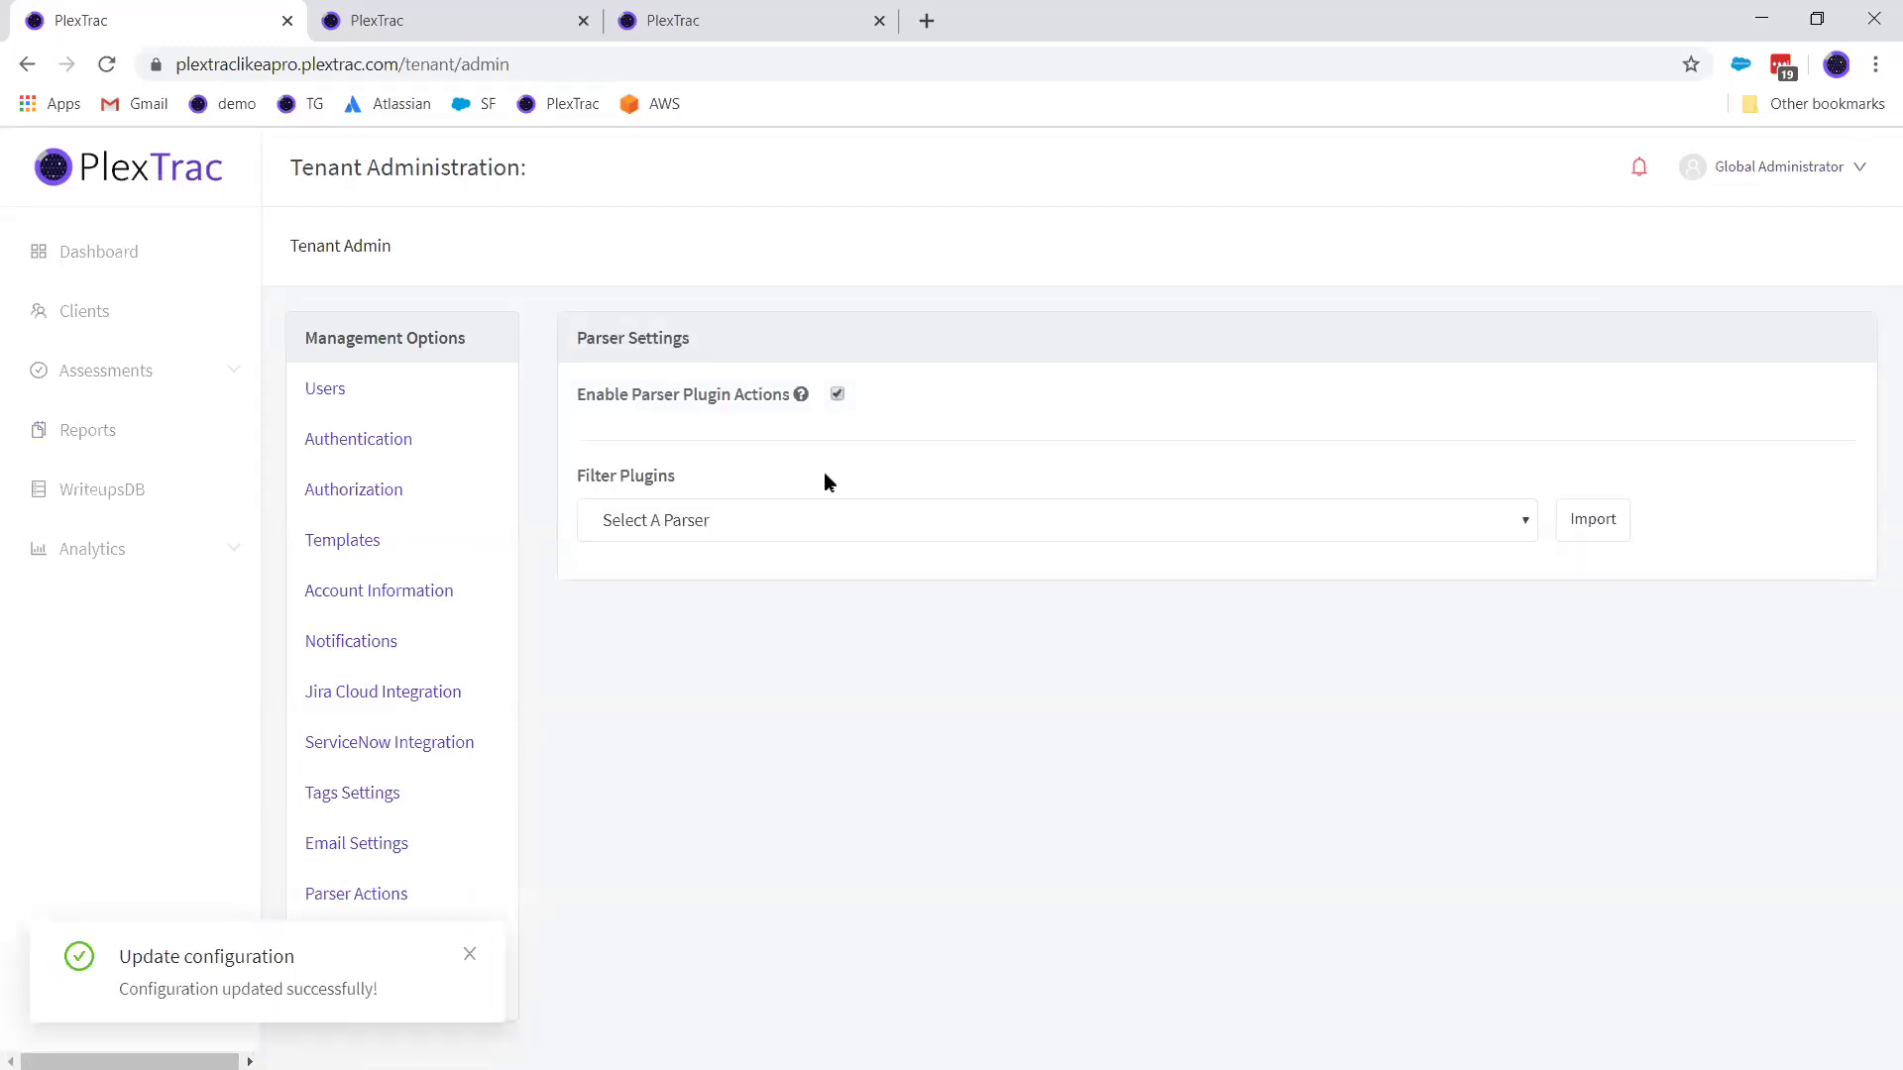
click(810, 523)
click(771, 601)
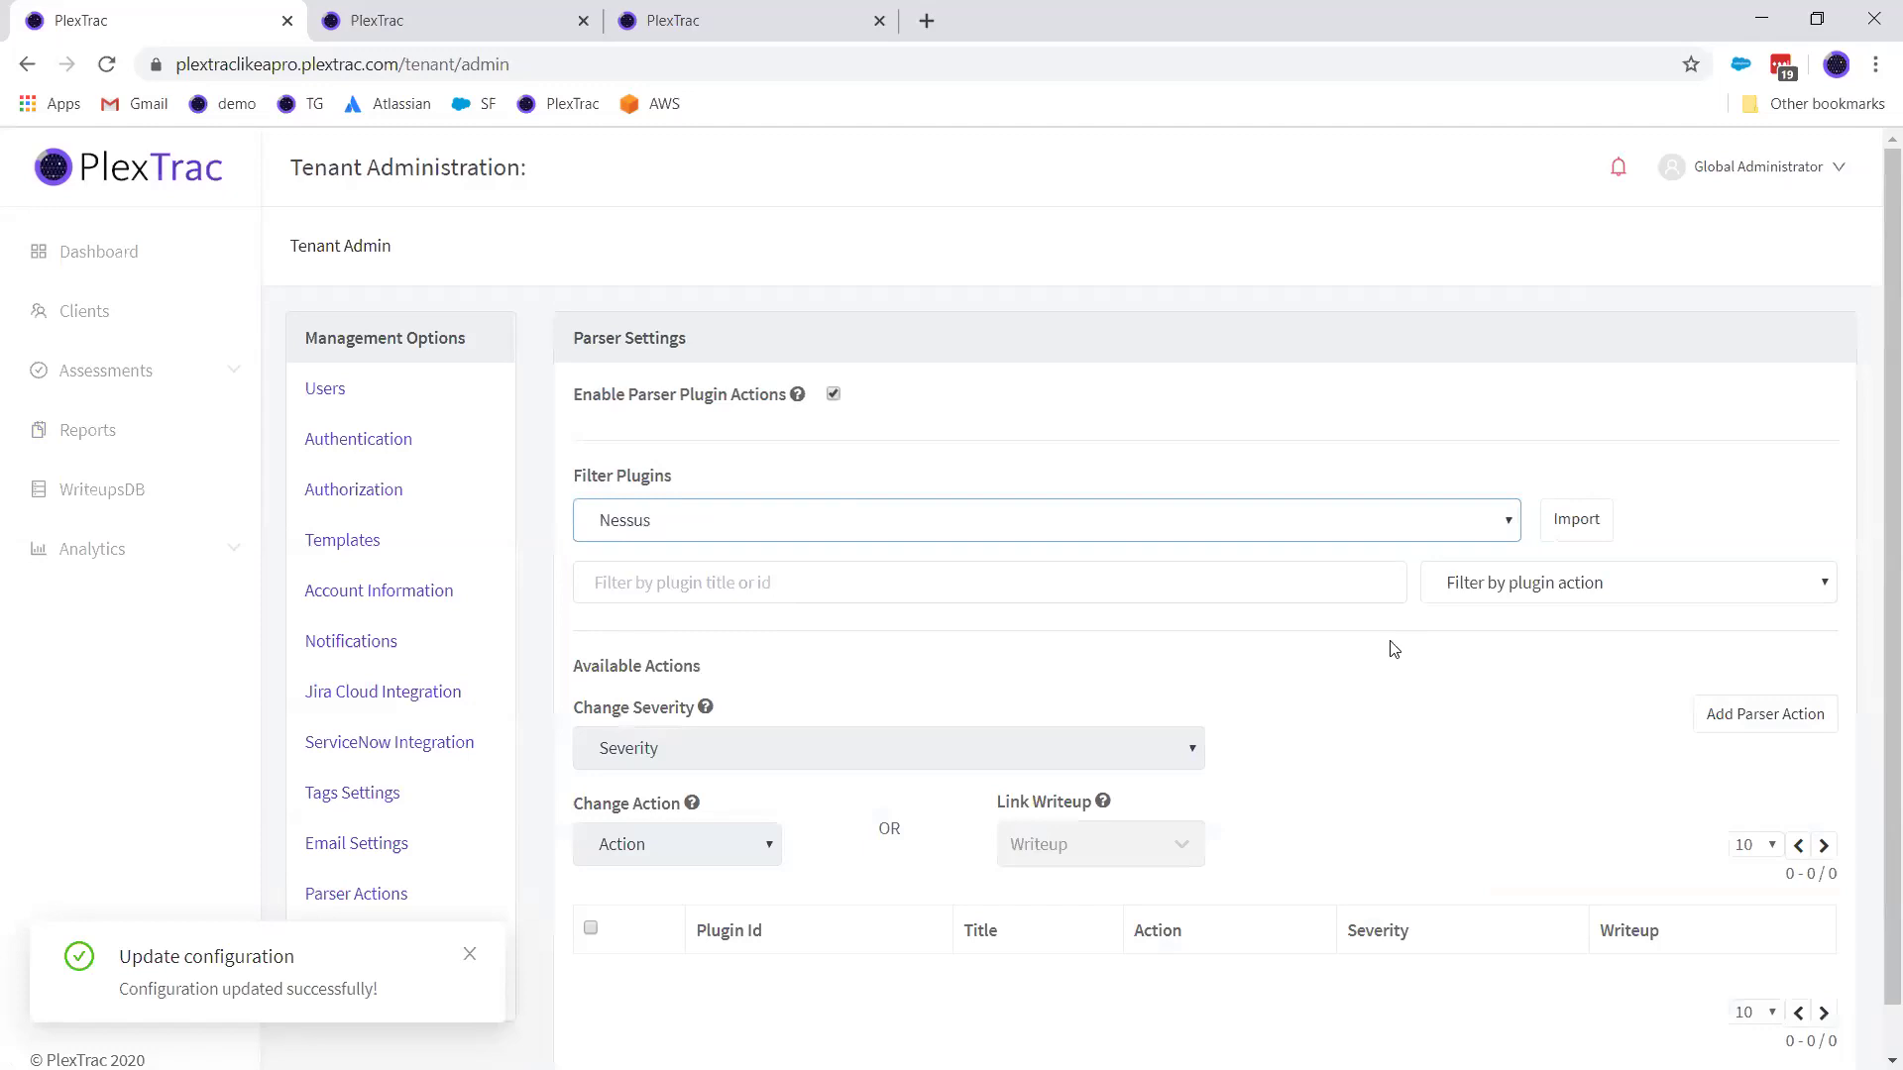
Filter the Nessus plugins by 'SMB' and start importing parser actions from scan results
scroll(1364, 637, down, 1)
click(1195, 531)
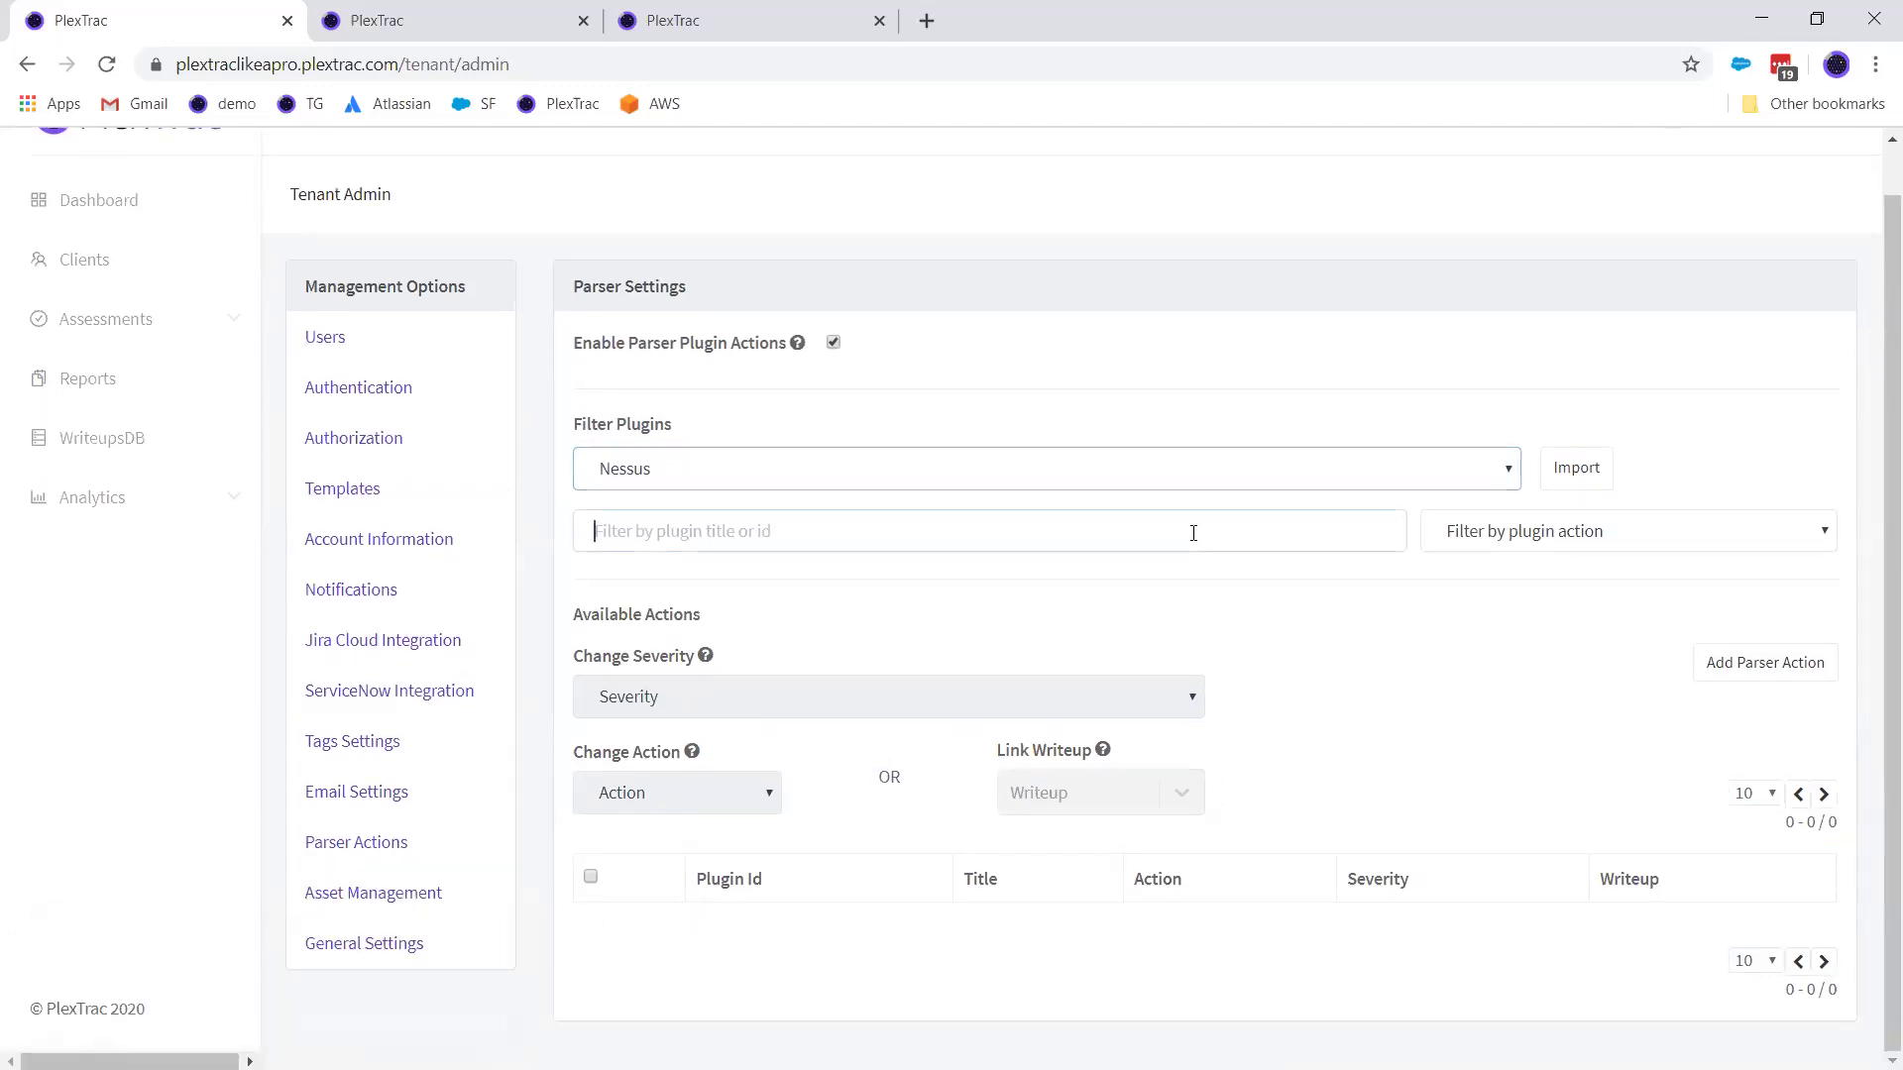
text(SMB)
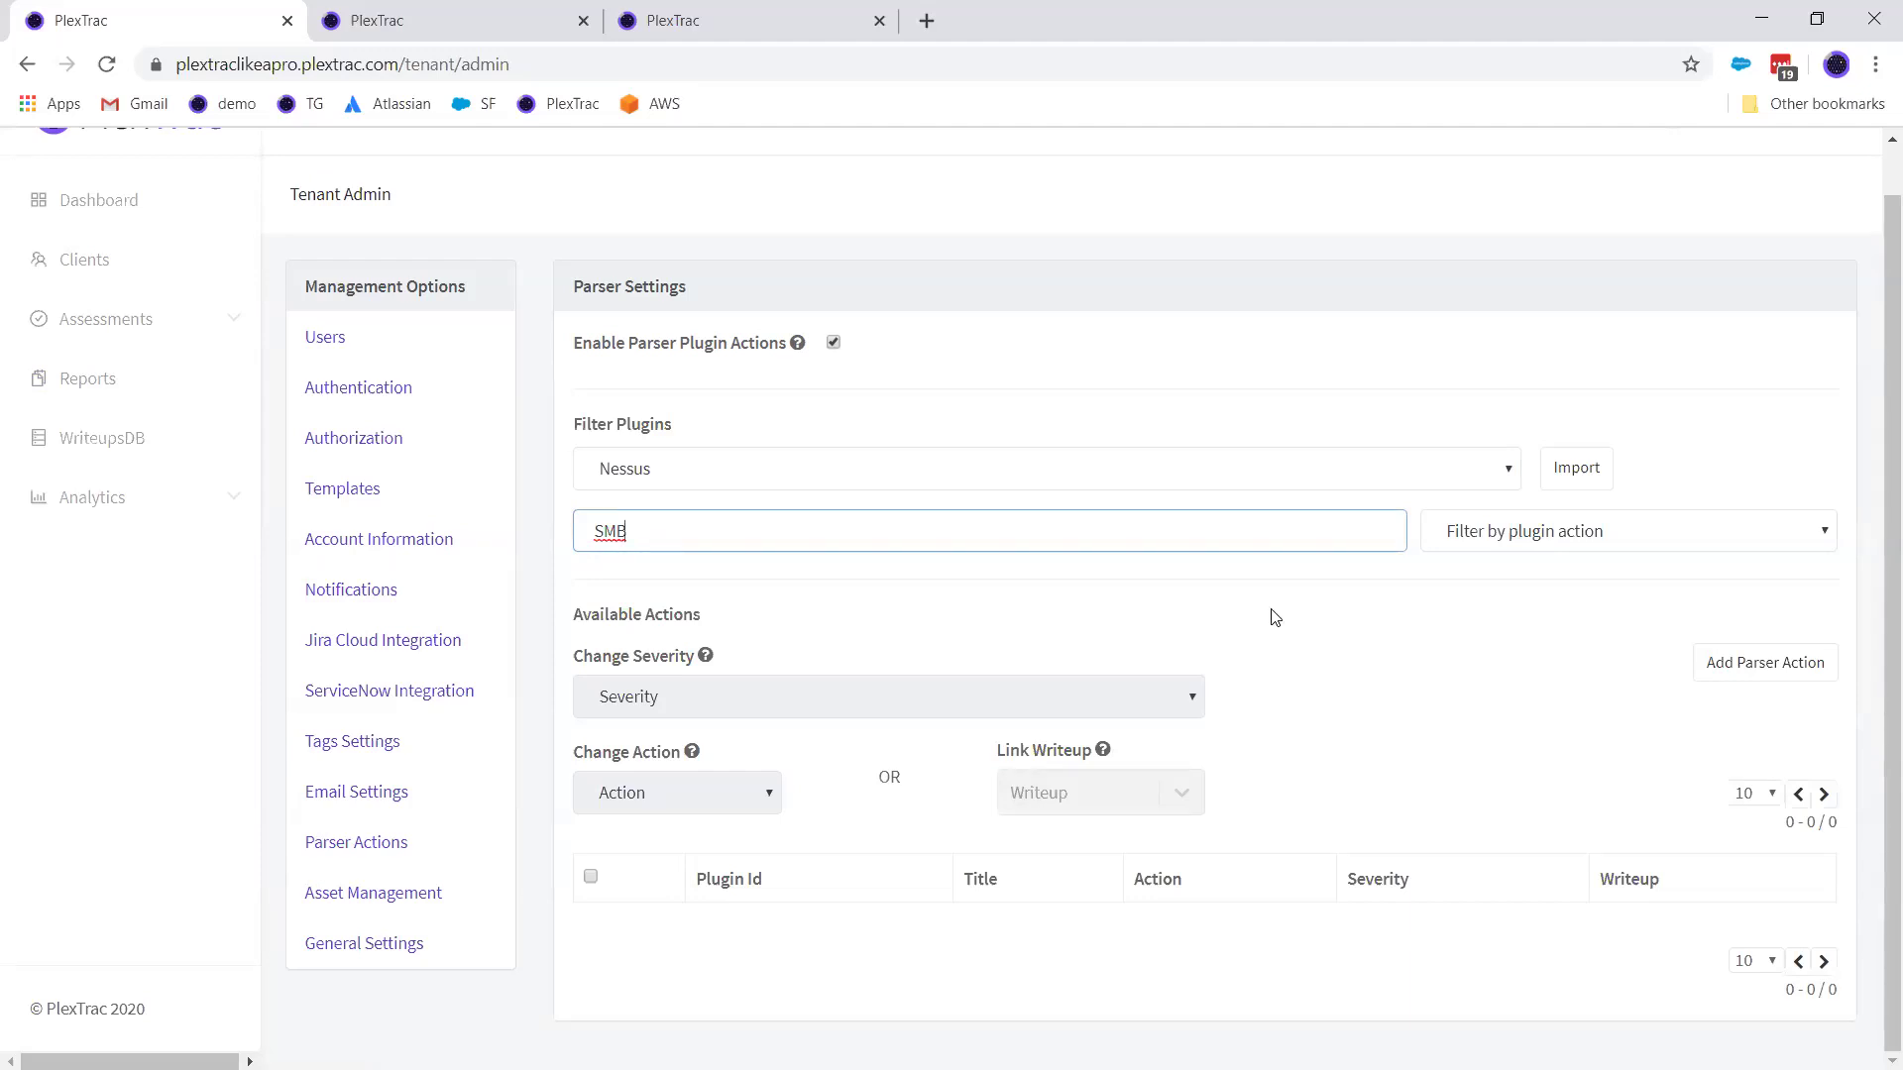
click(824, 556)
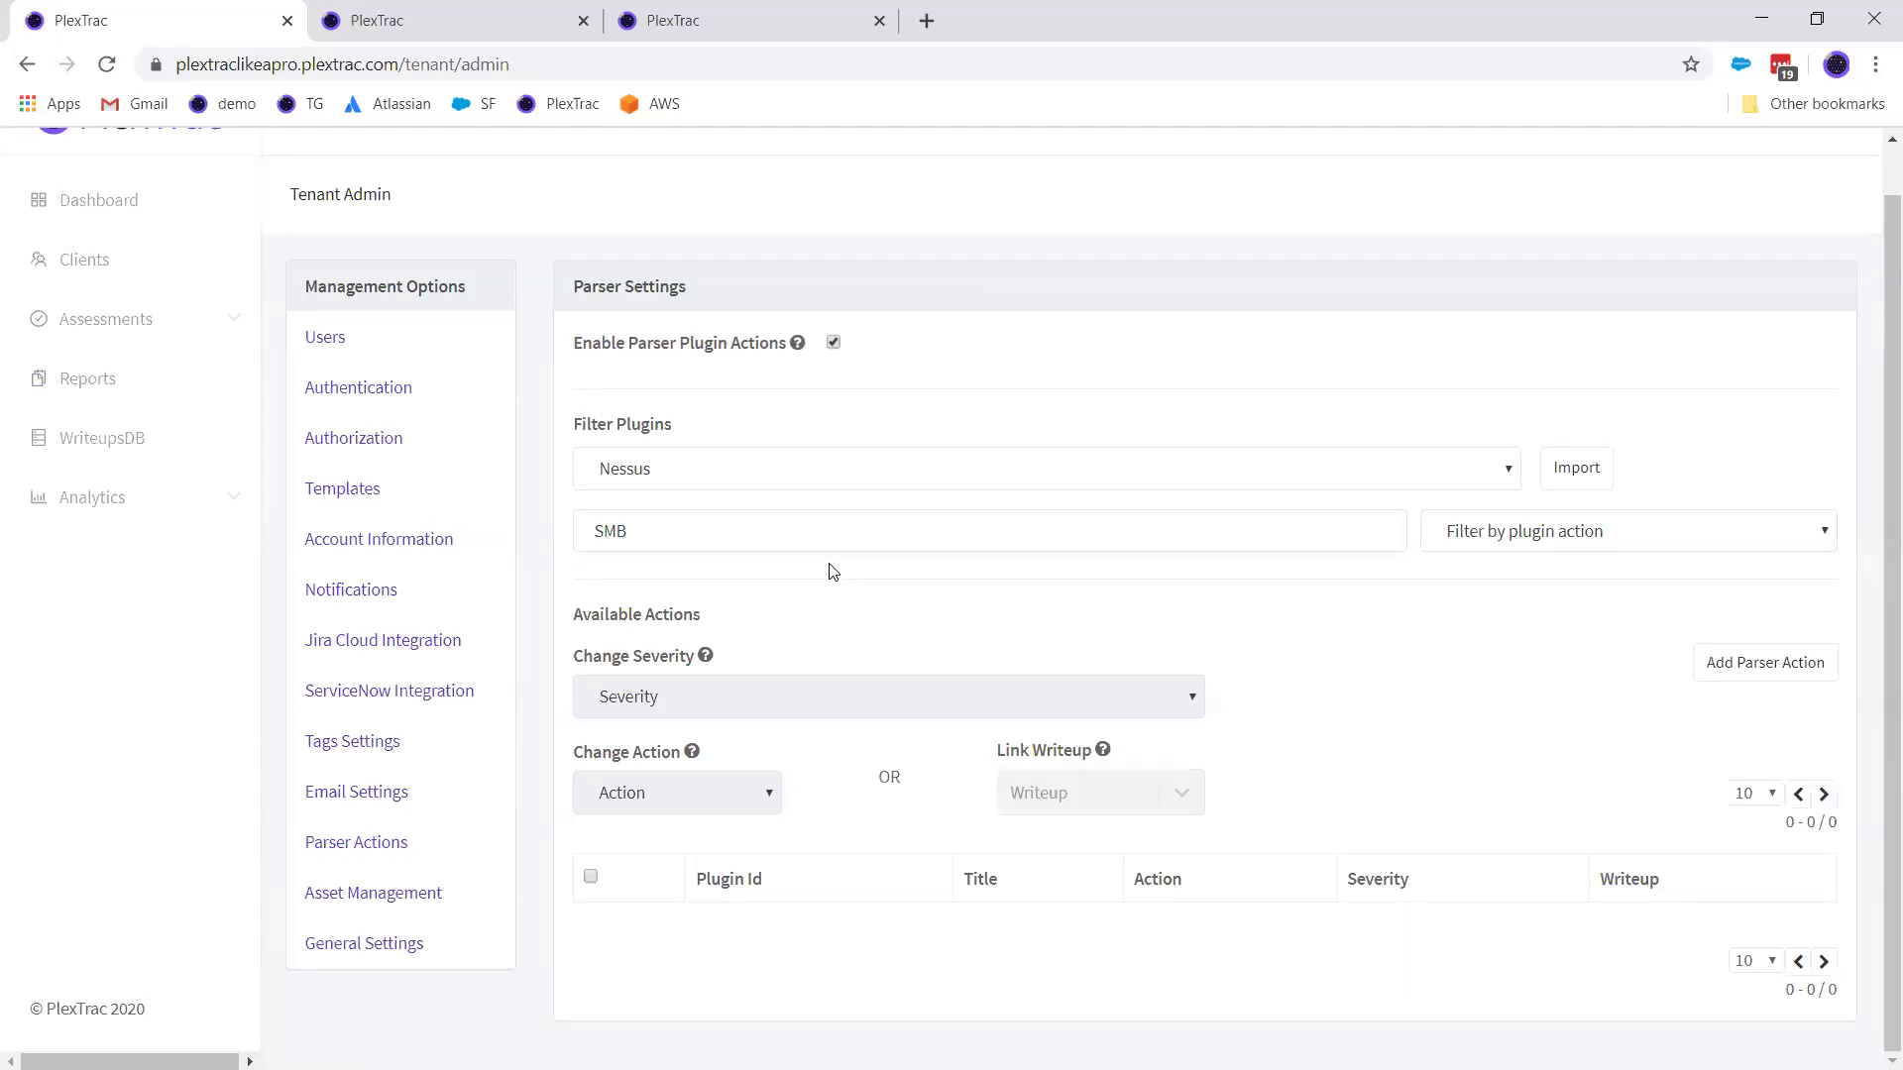
click(1575, 463)
click(969, 318)
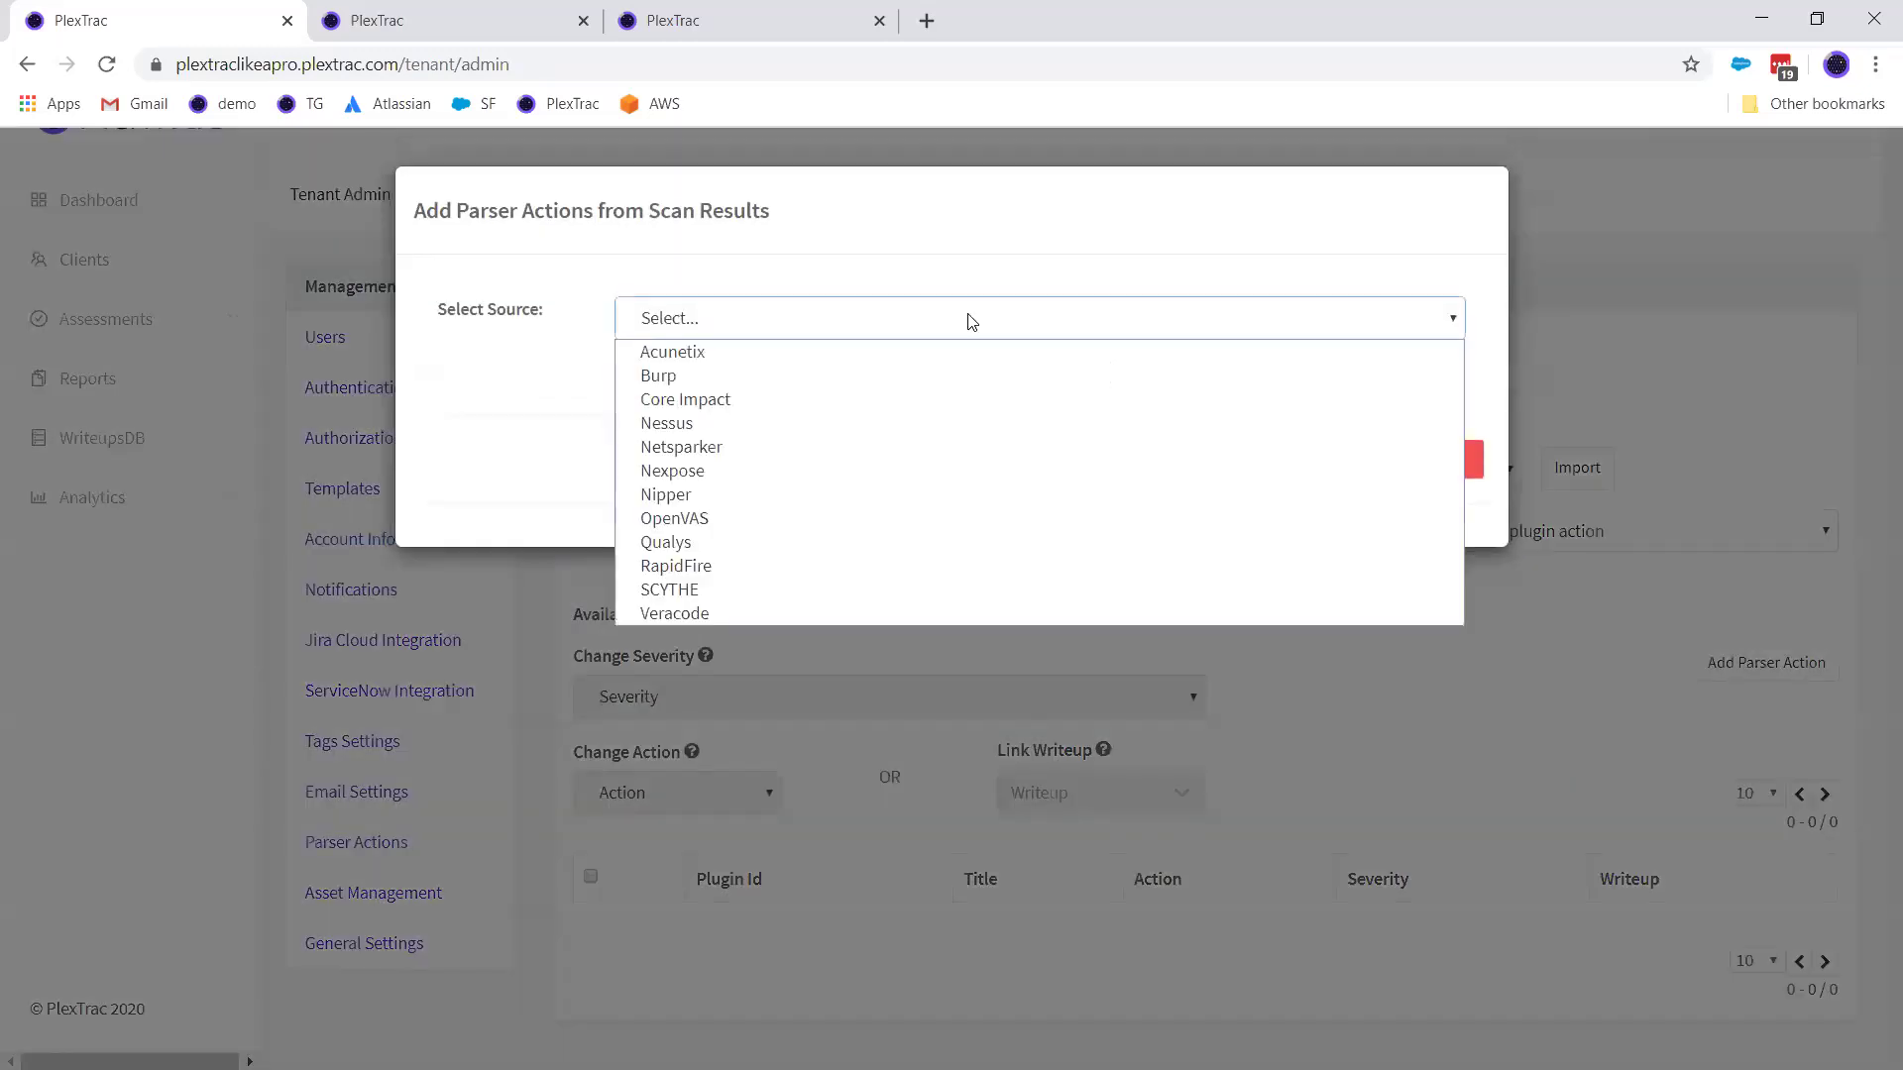
Upload nessus.nessus with Nessus as the source and close the import dialog
click(876, 421)
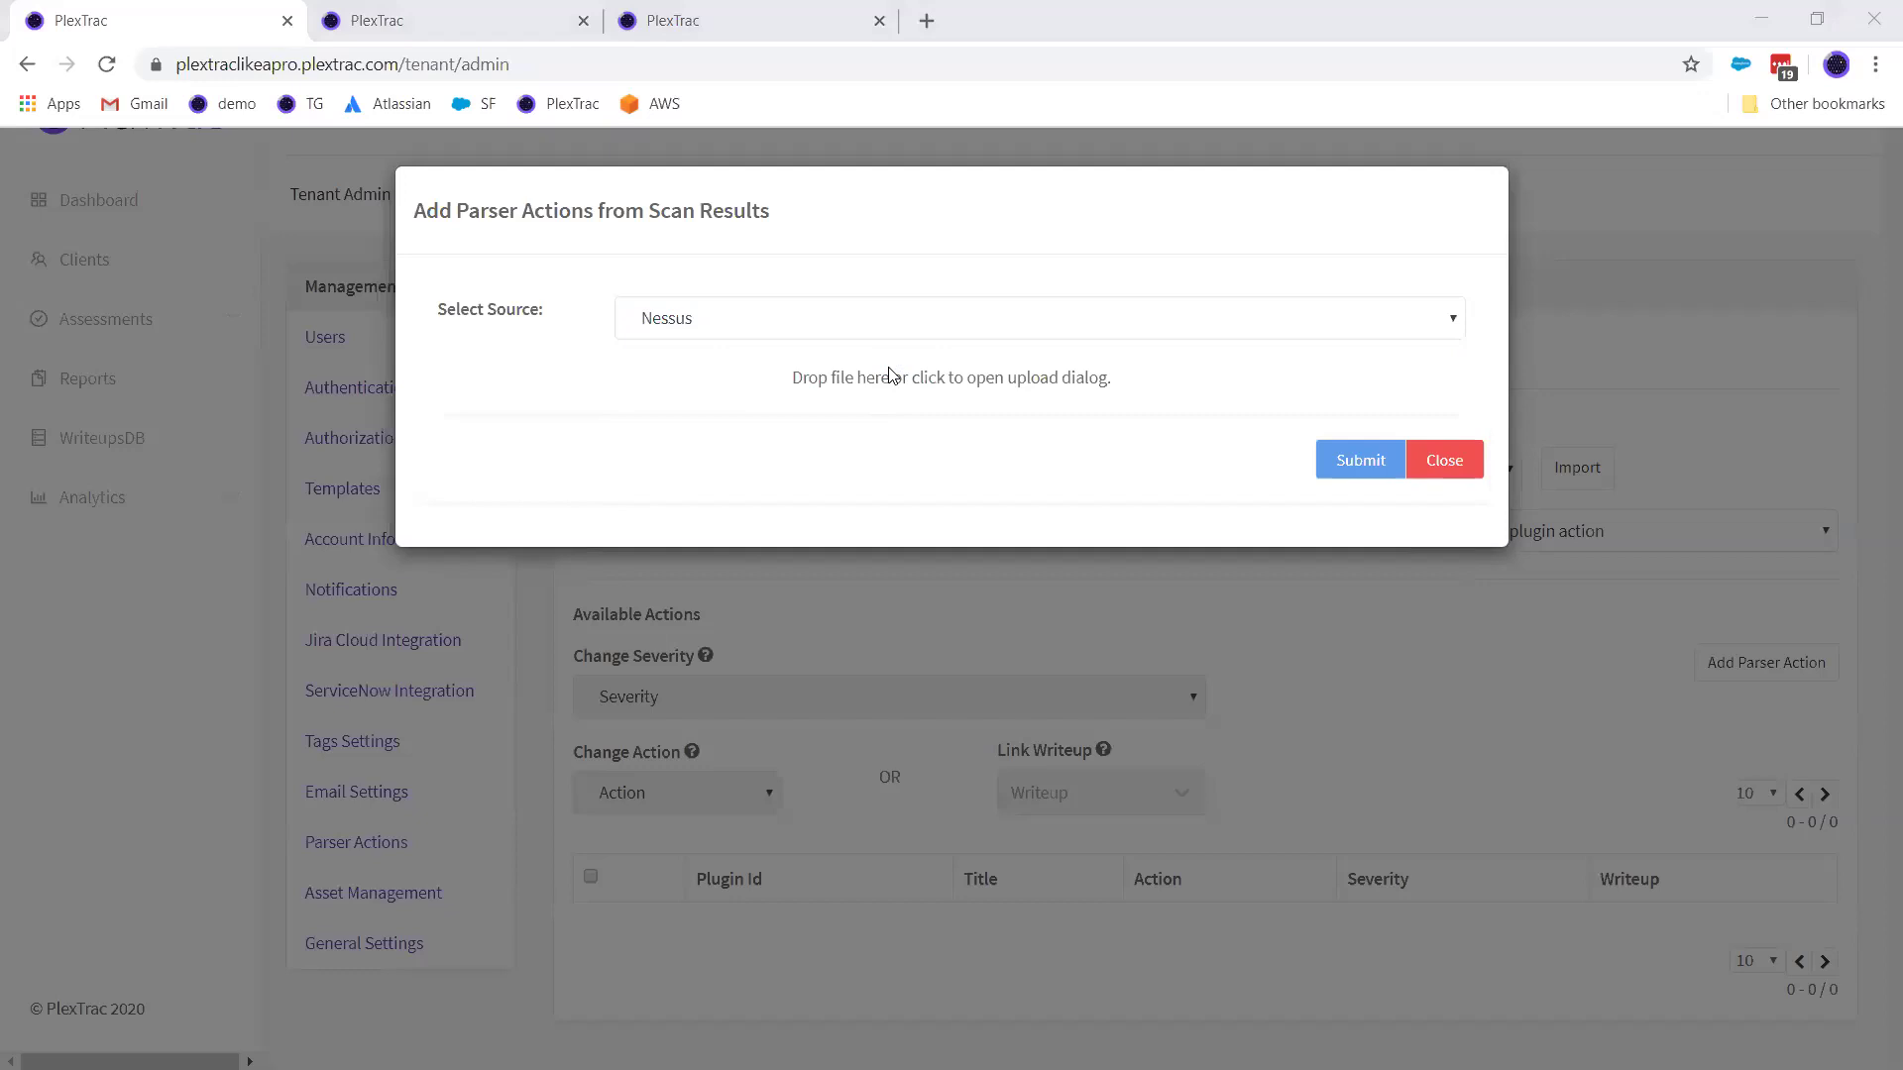
click(890, 377)
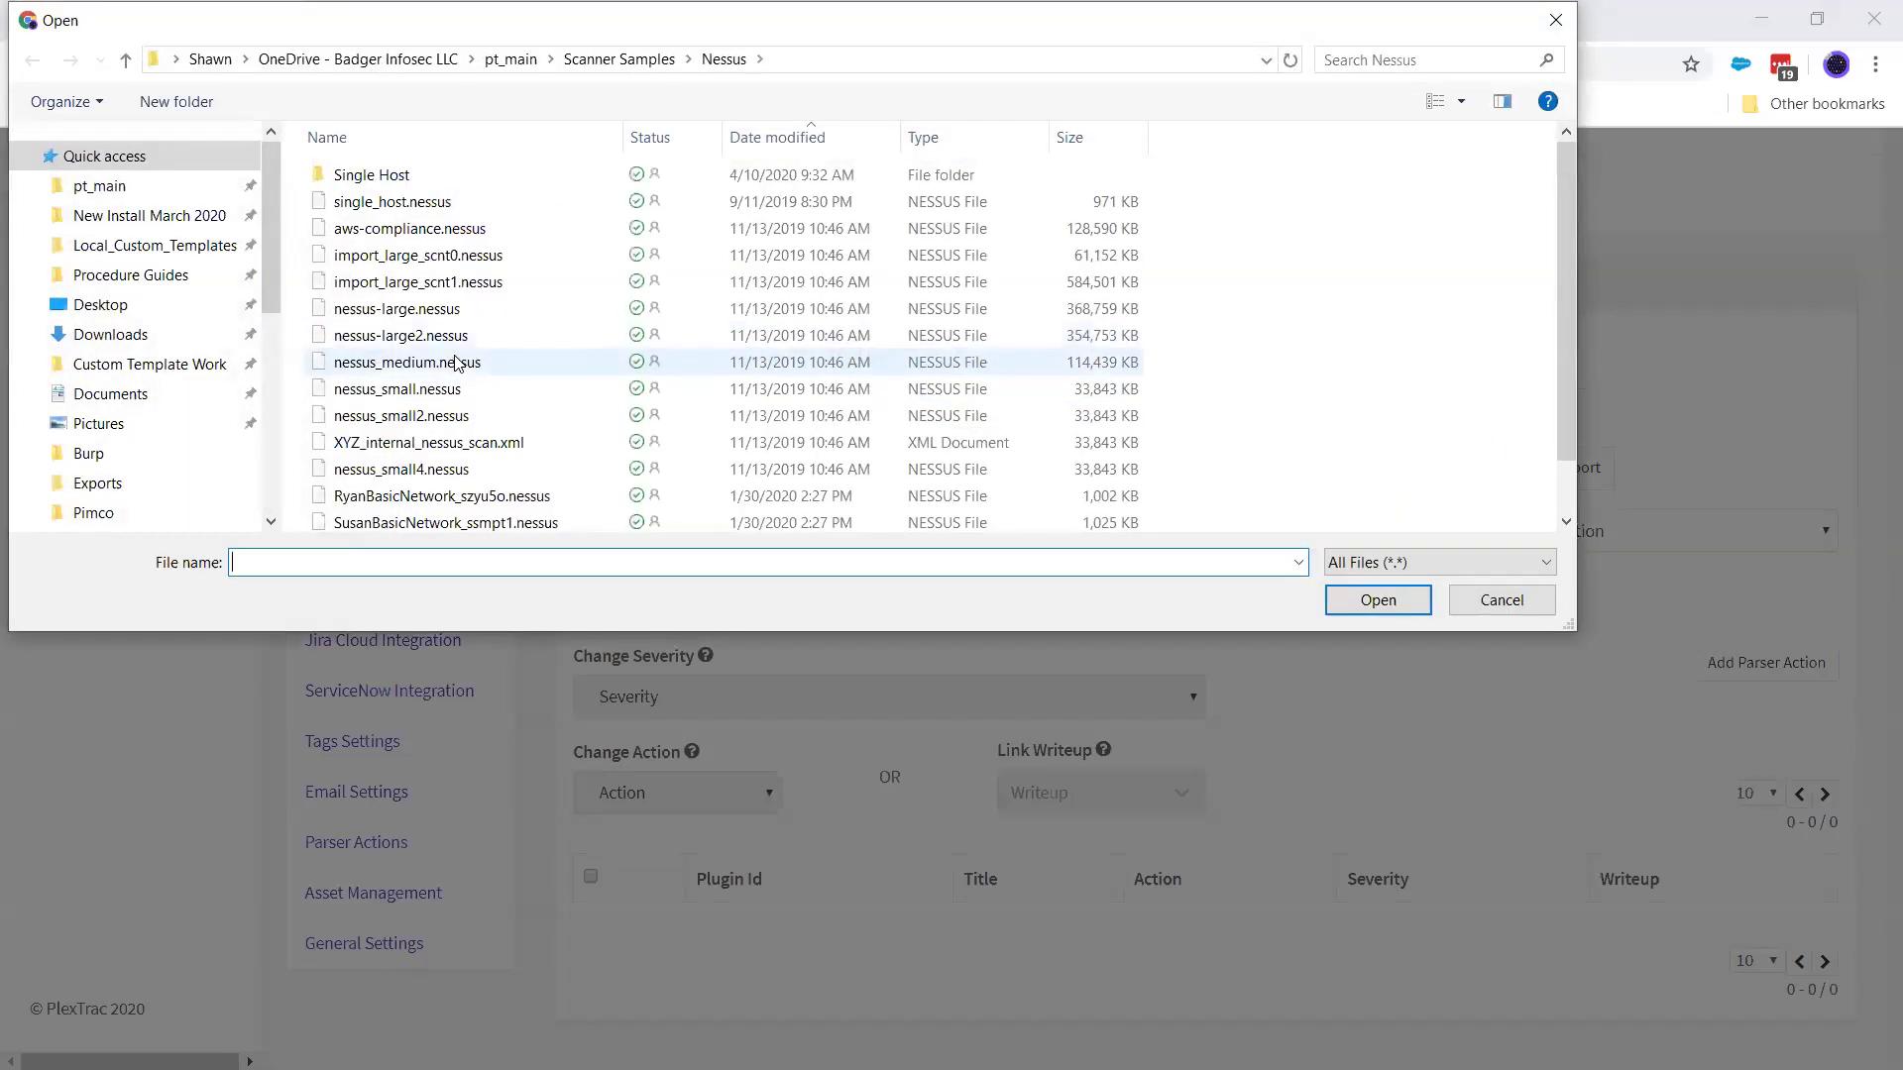
scroll(467, 461, down, 1)
click(386, 491)
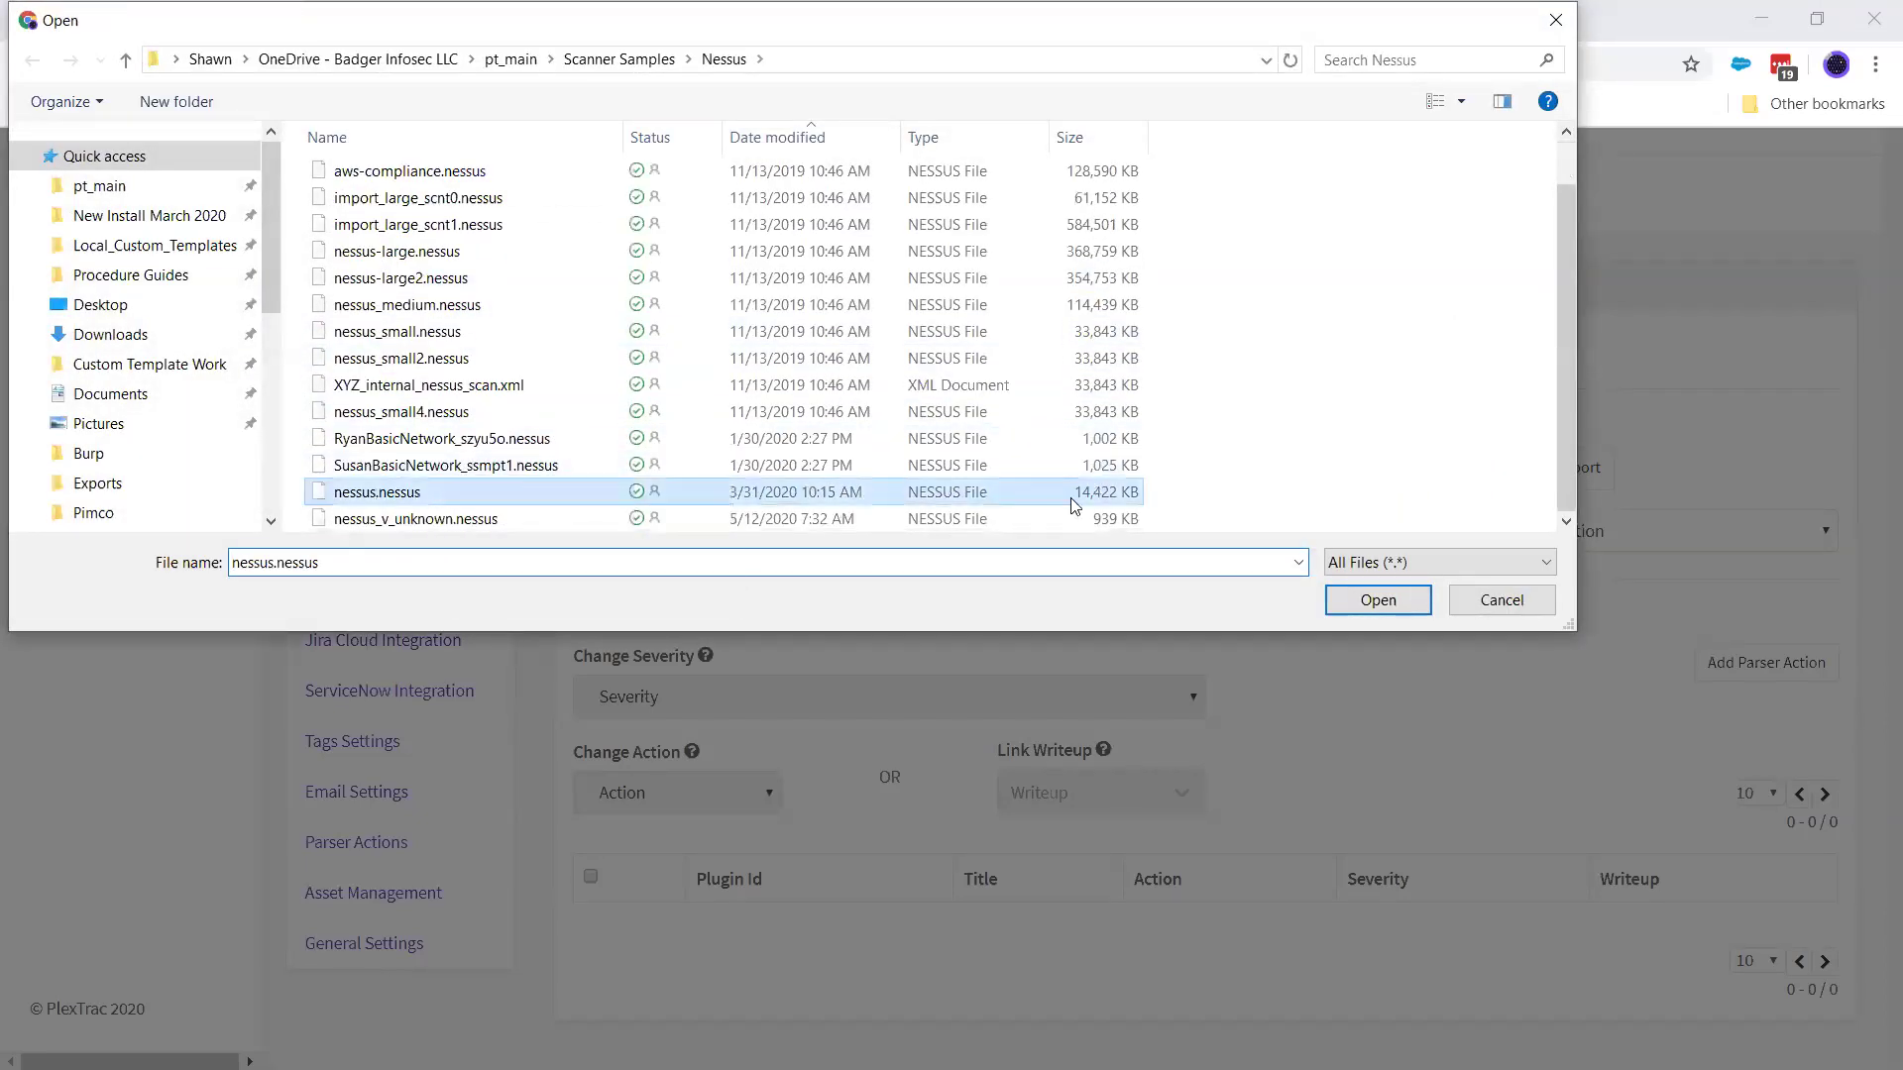
click(1335, 607)
click(1350, 506)
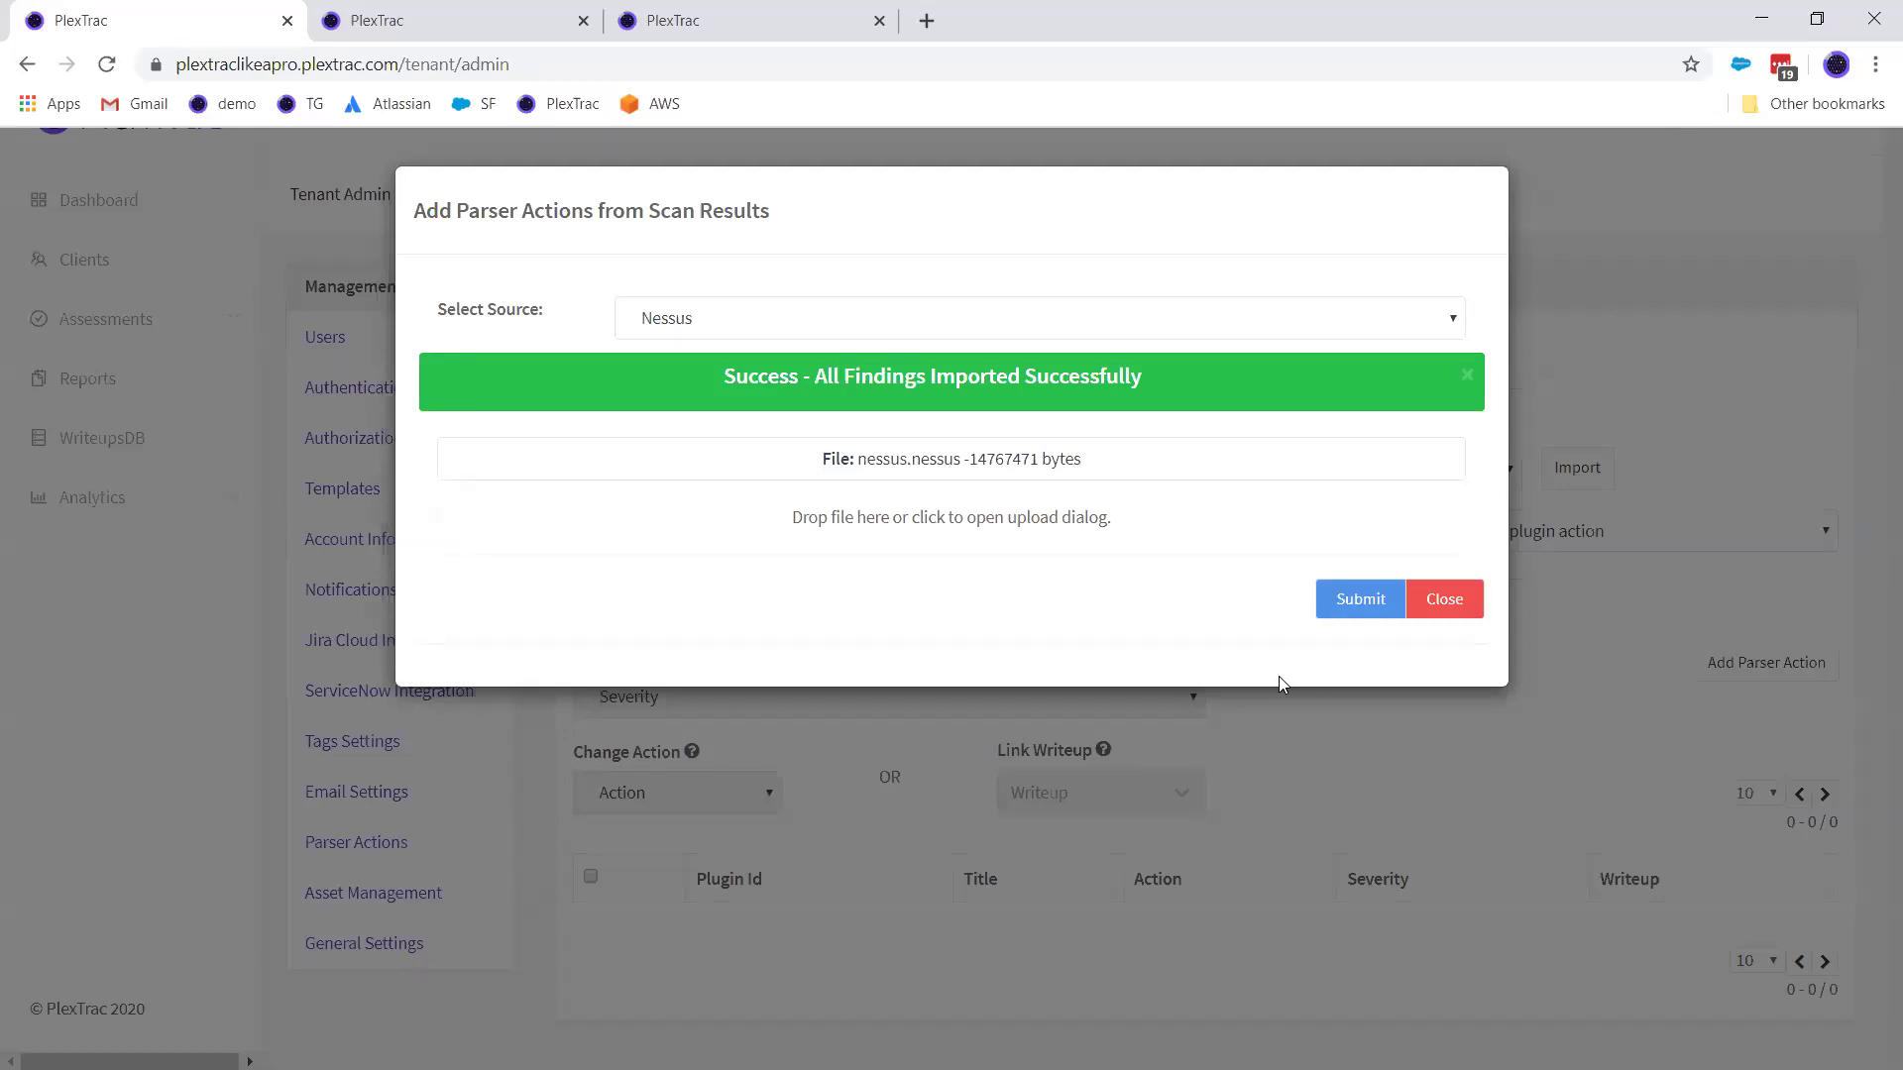
click(1438, 598)
Select only plugin 57608, SMB Signing not required, change its action to IGNORE, and minimize the browser
scroll(1115, 594, down, 3)
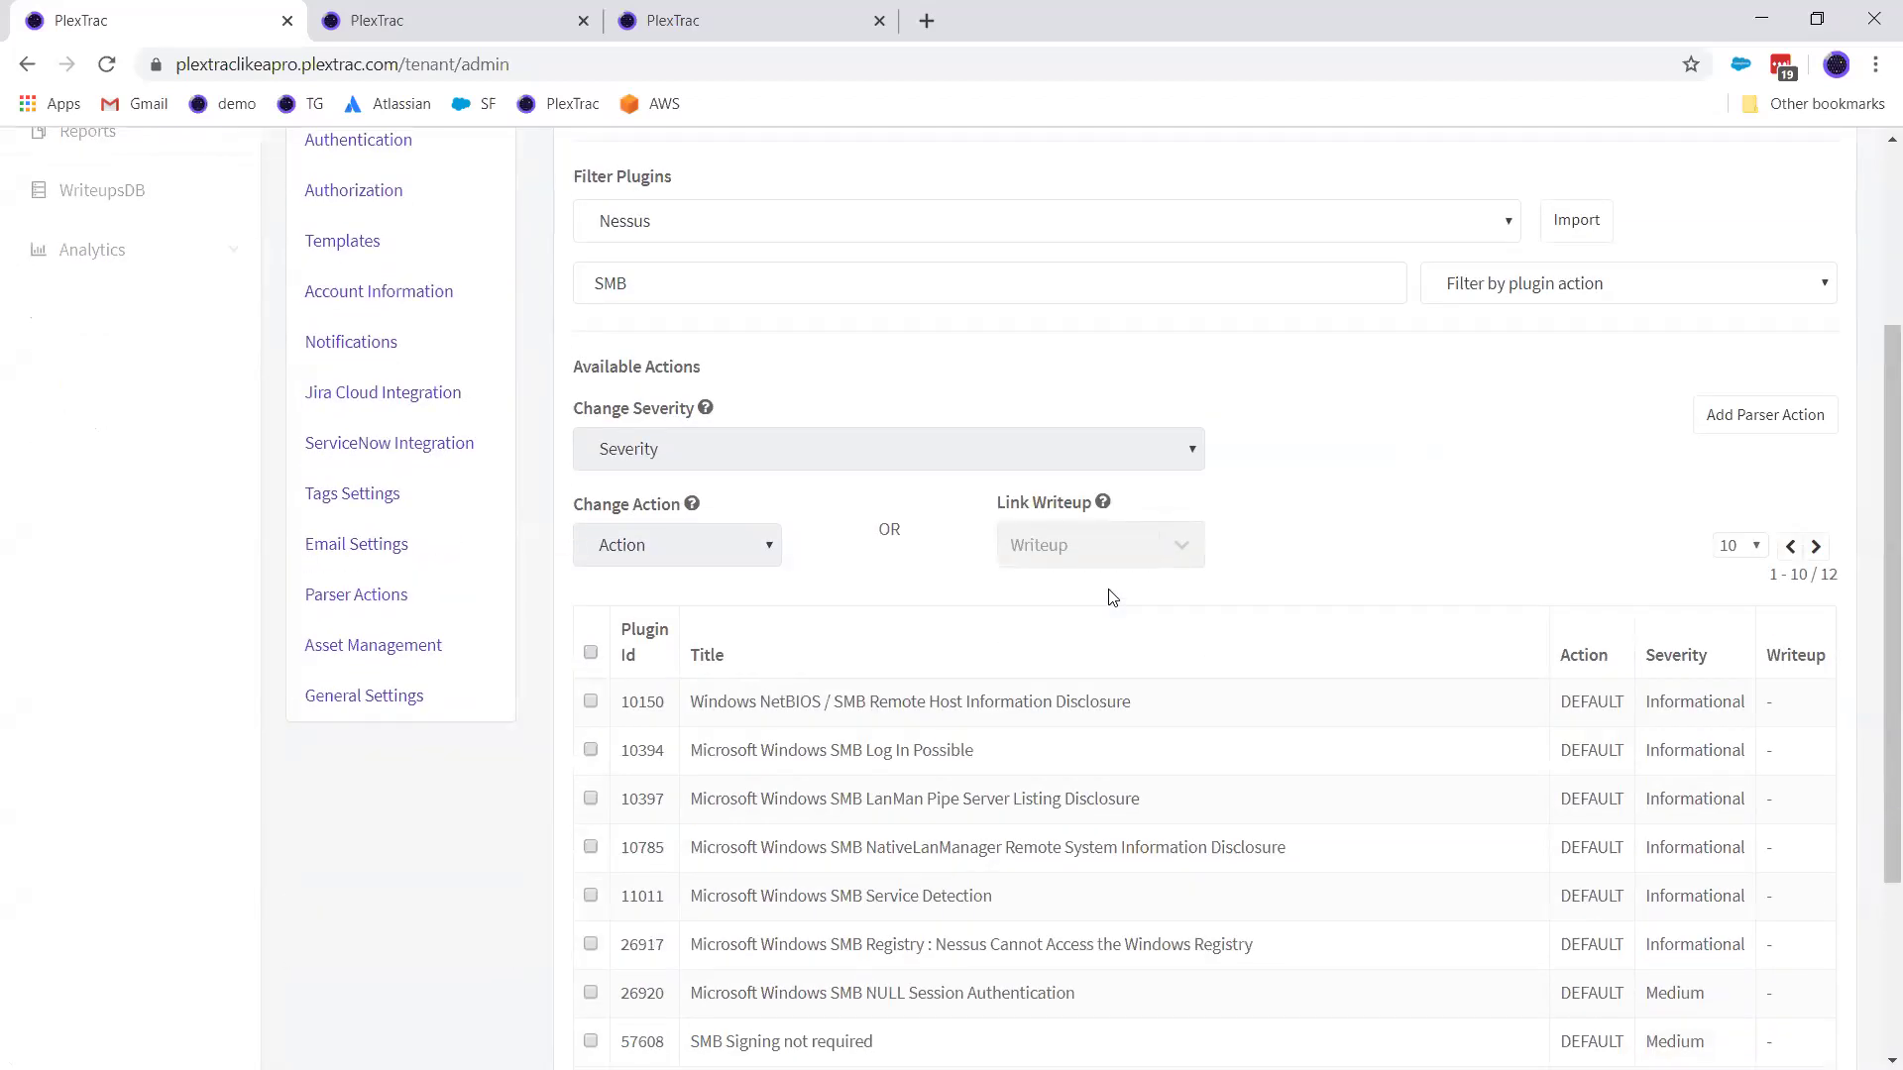
scroll(1055, 594, down, 1)
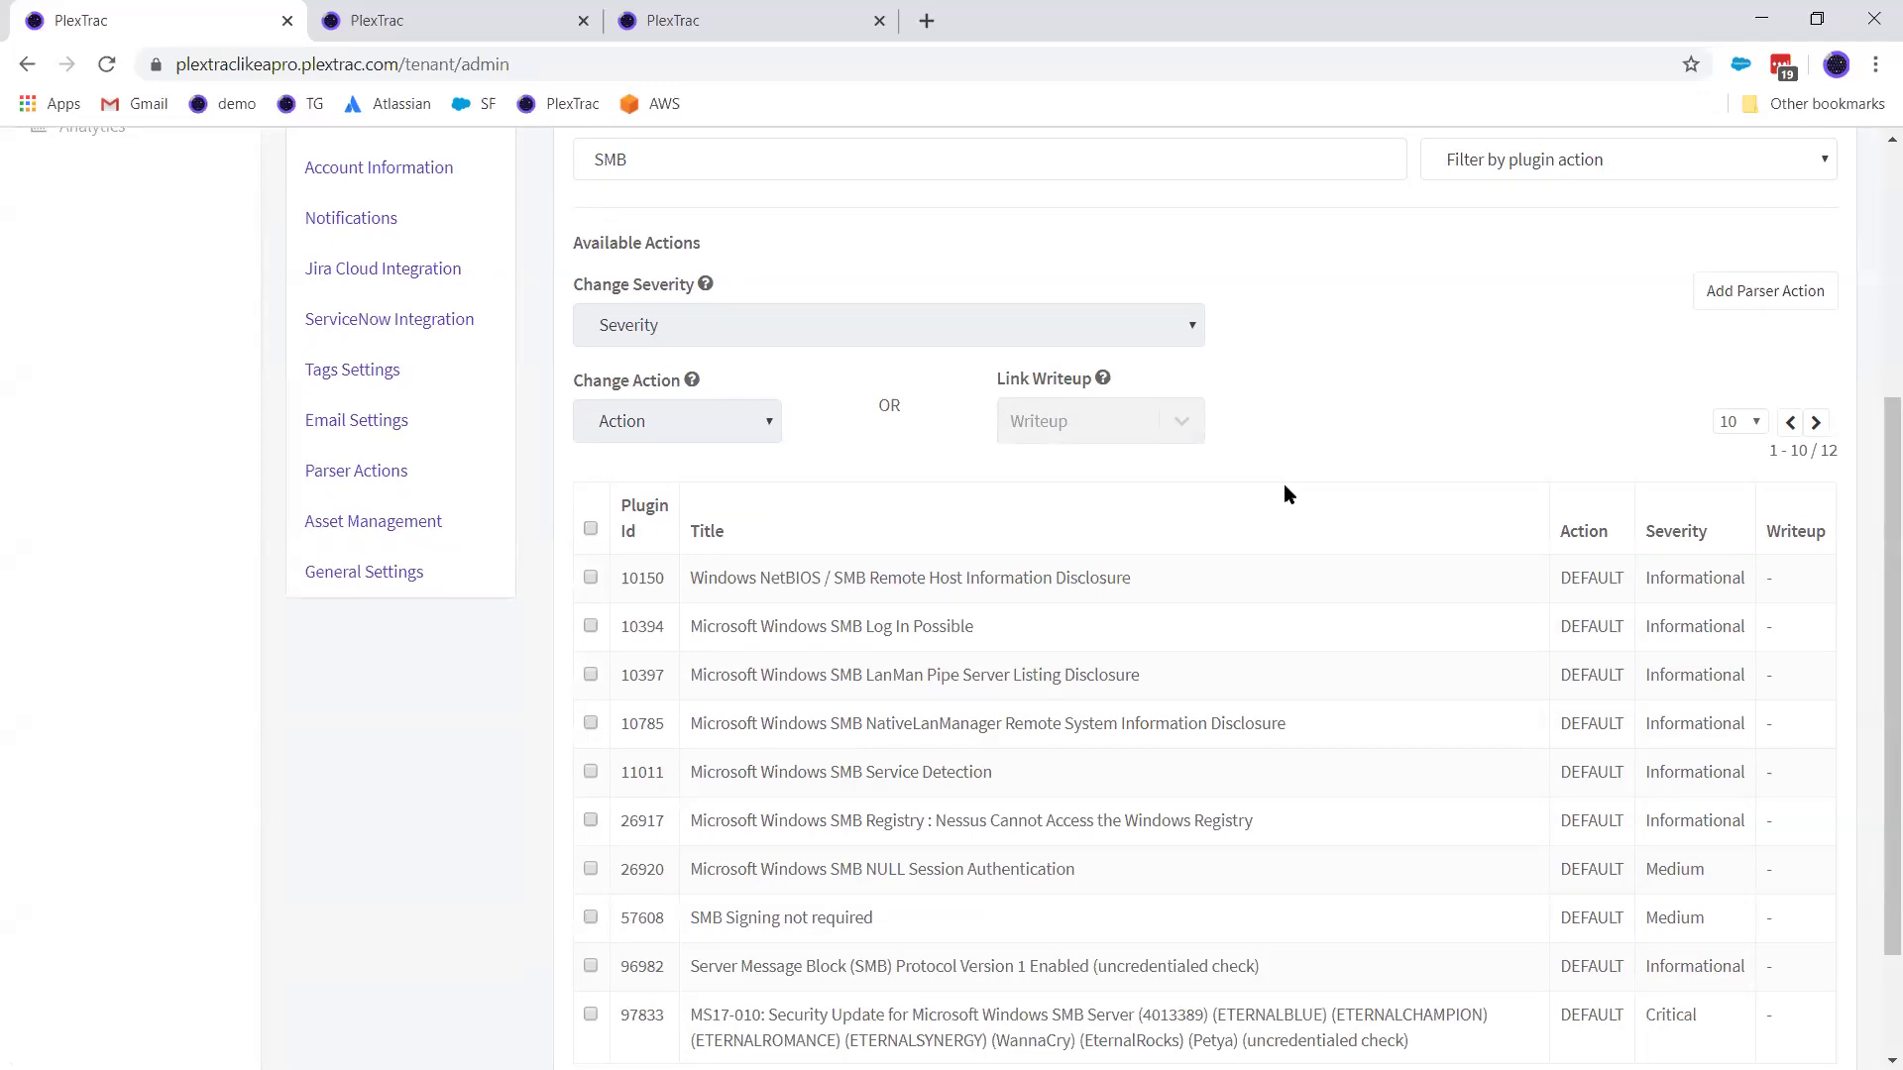
click(765, 162)
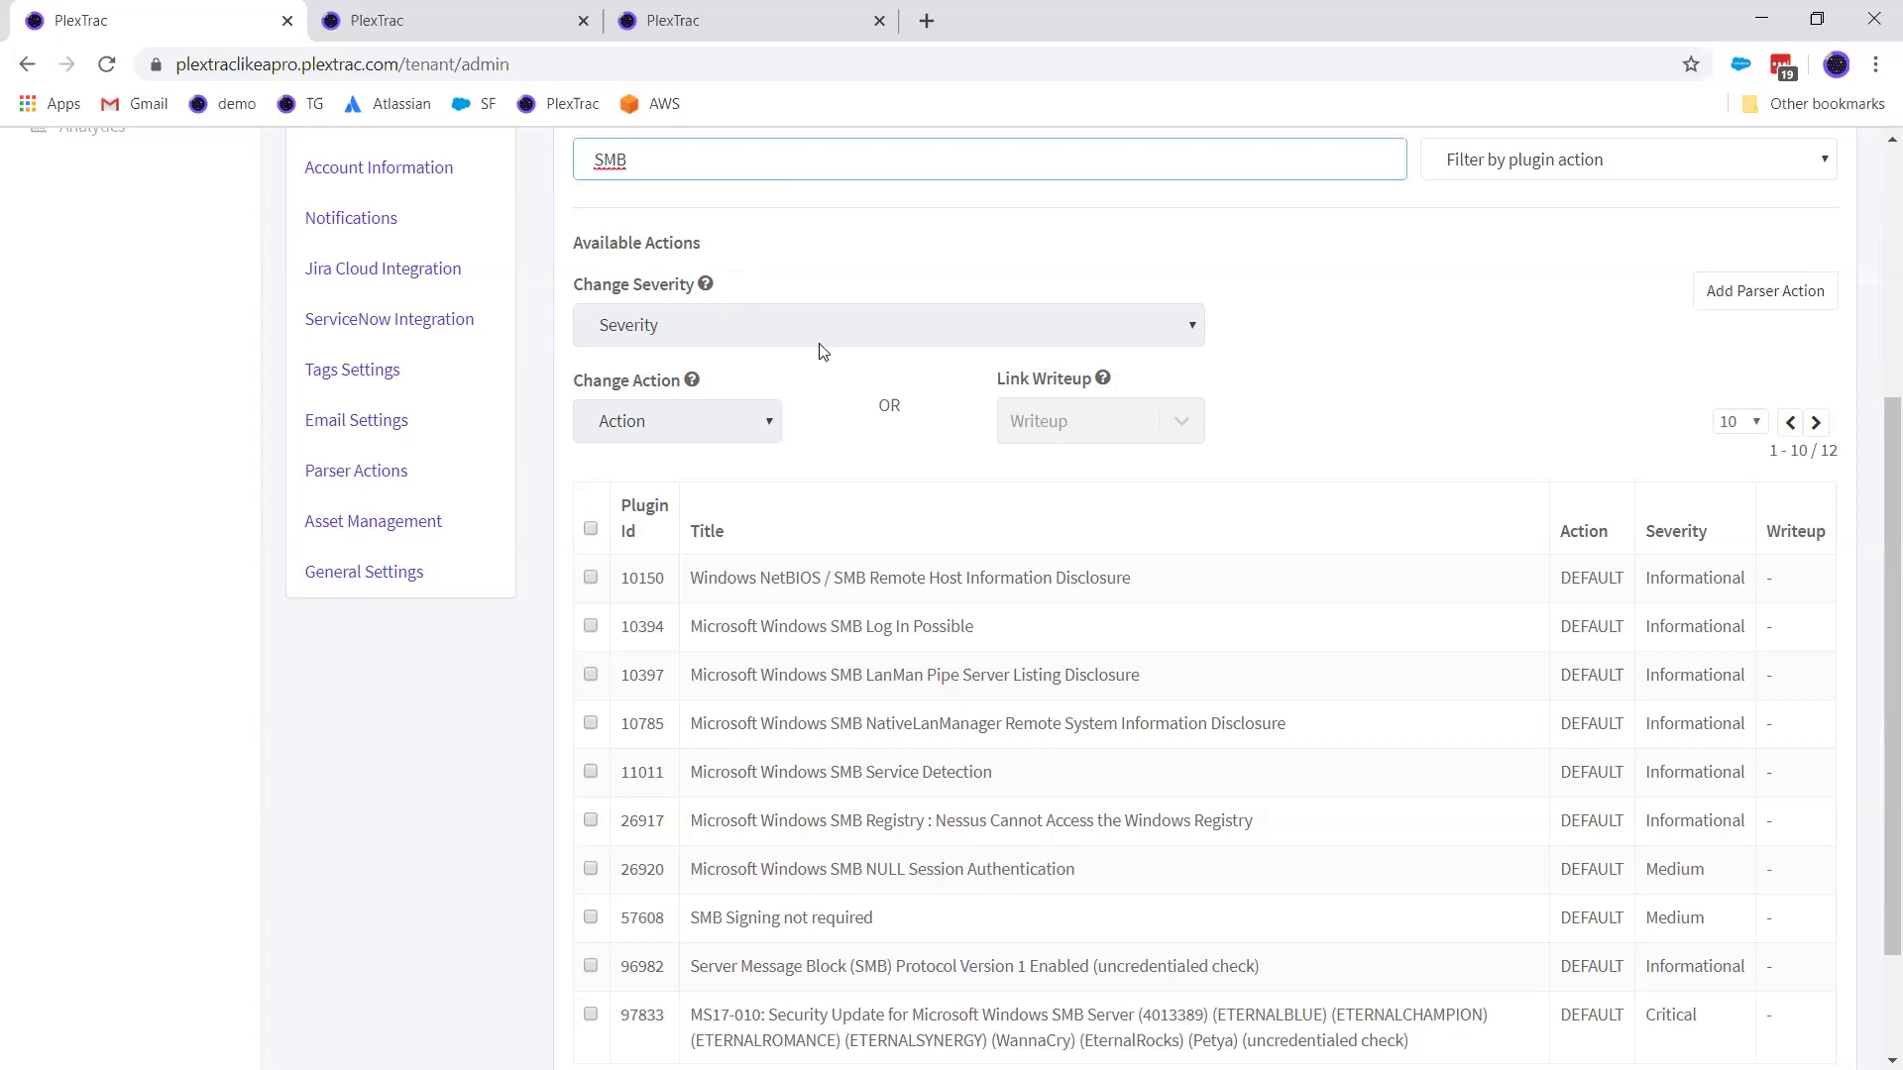
click(590, 578)
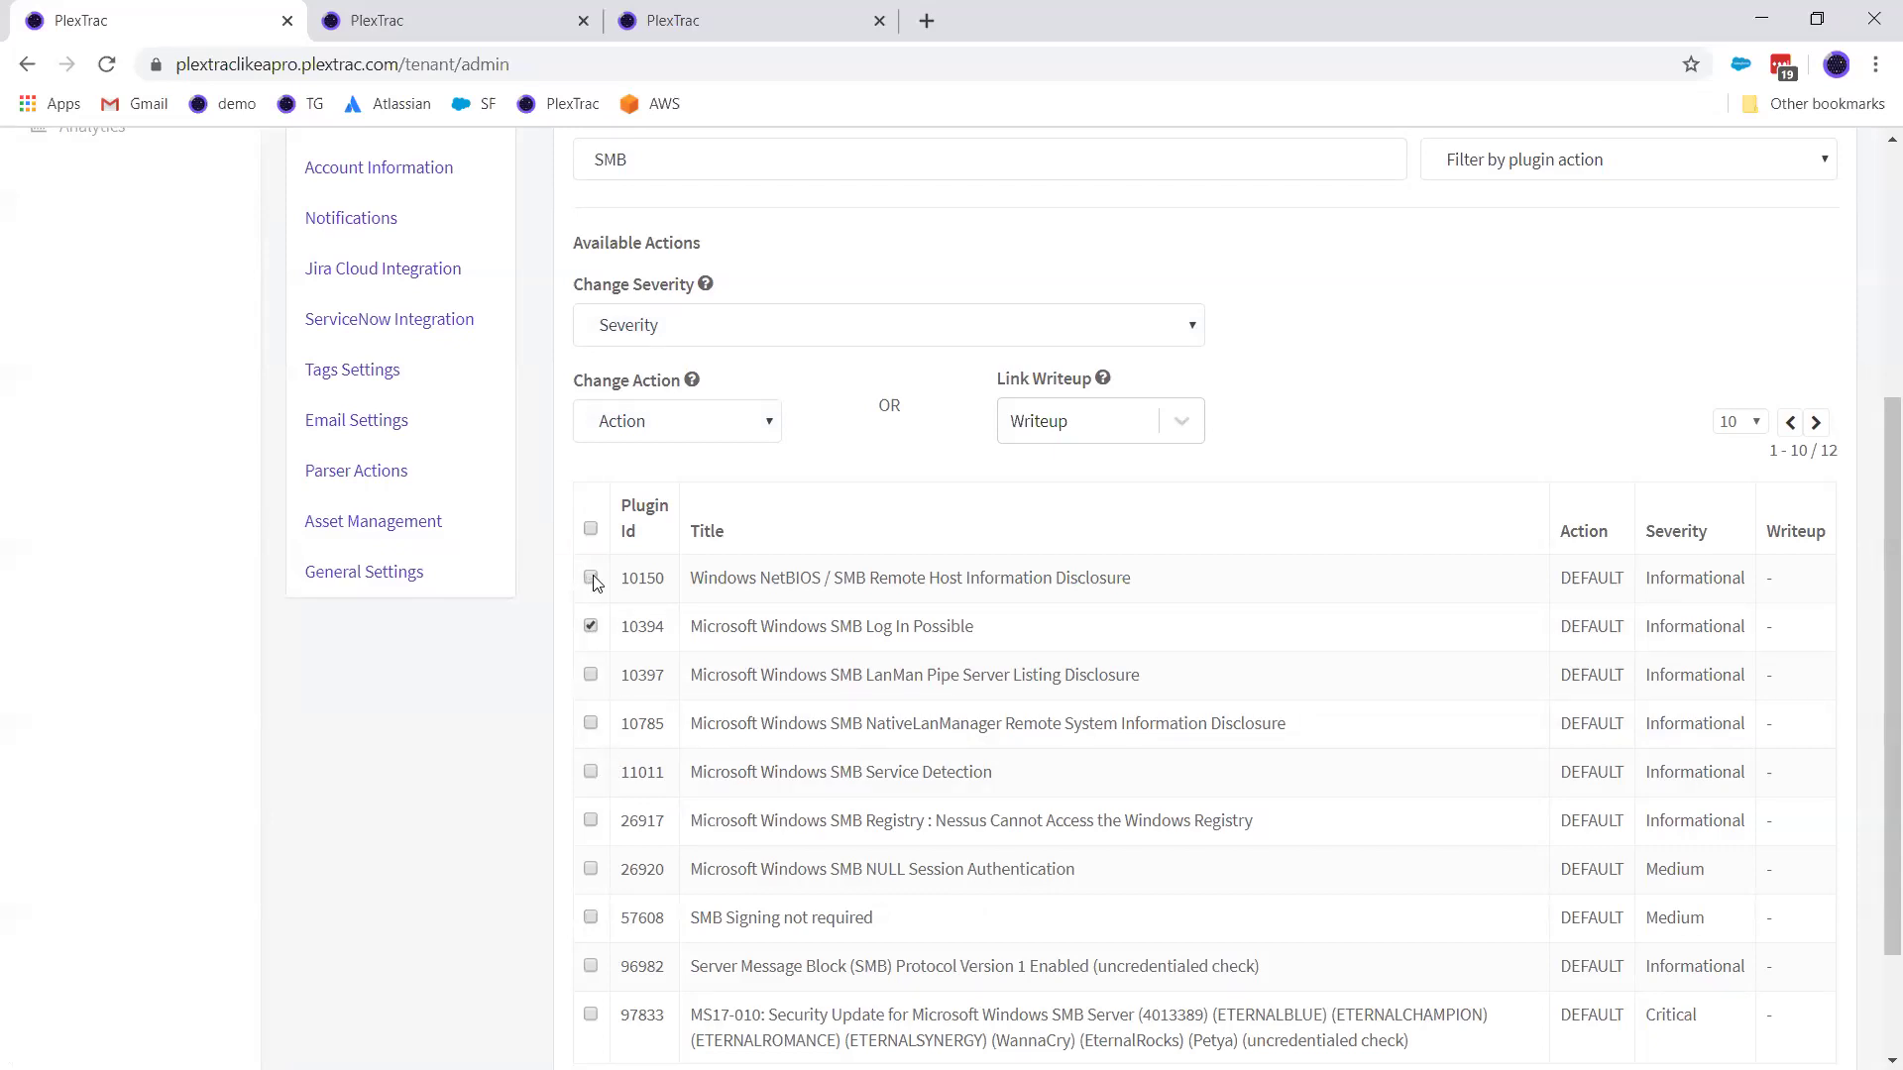
click(592, 917)
click(591, 626)
click(768, 424)
click(721, 503)
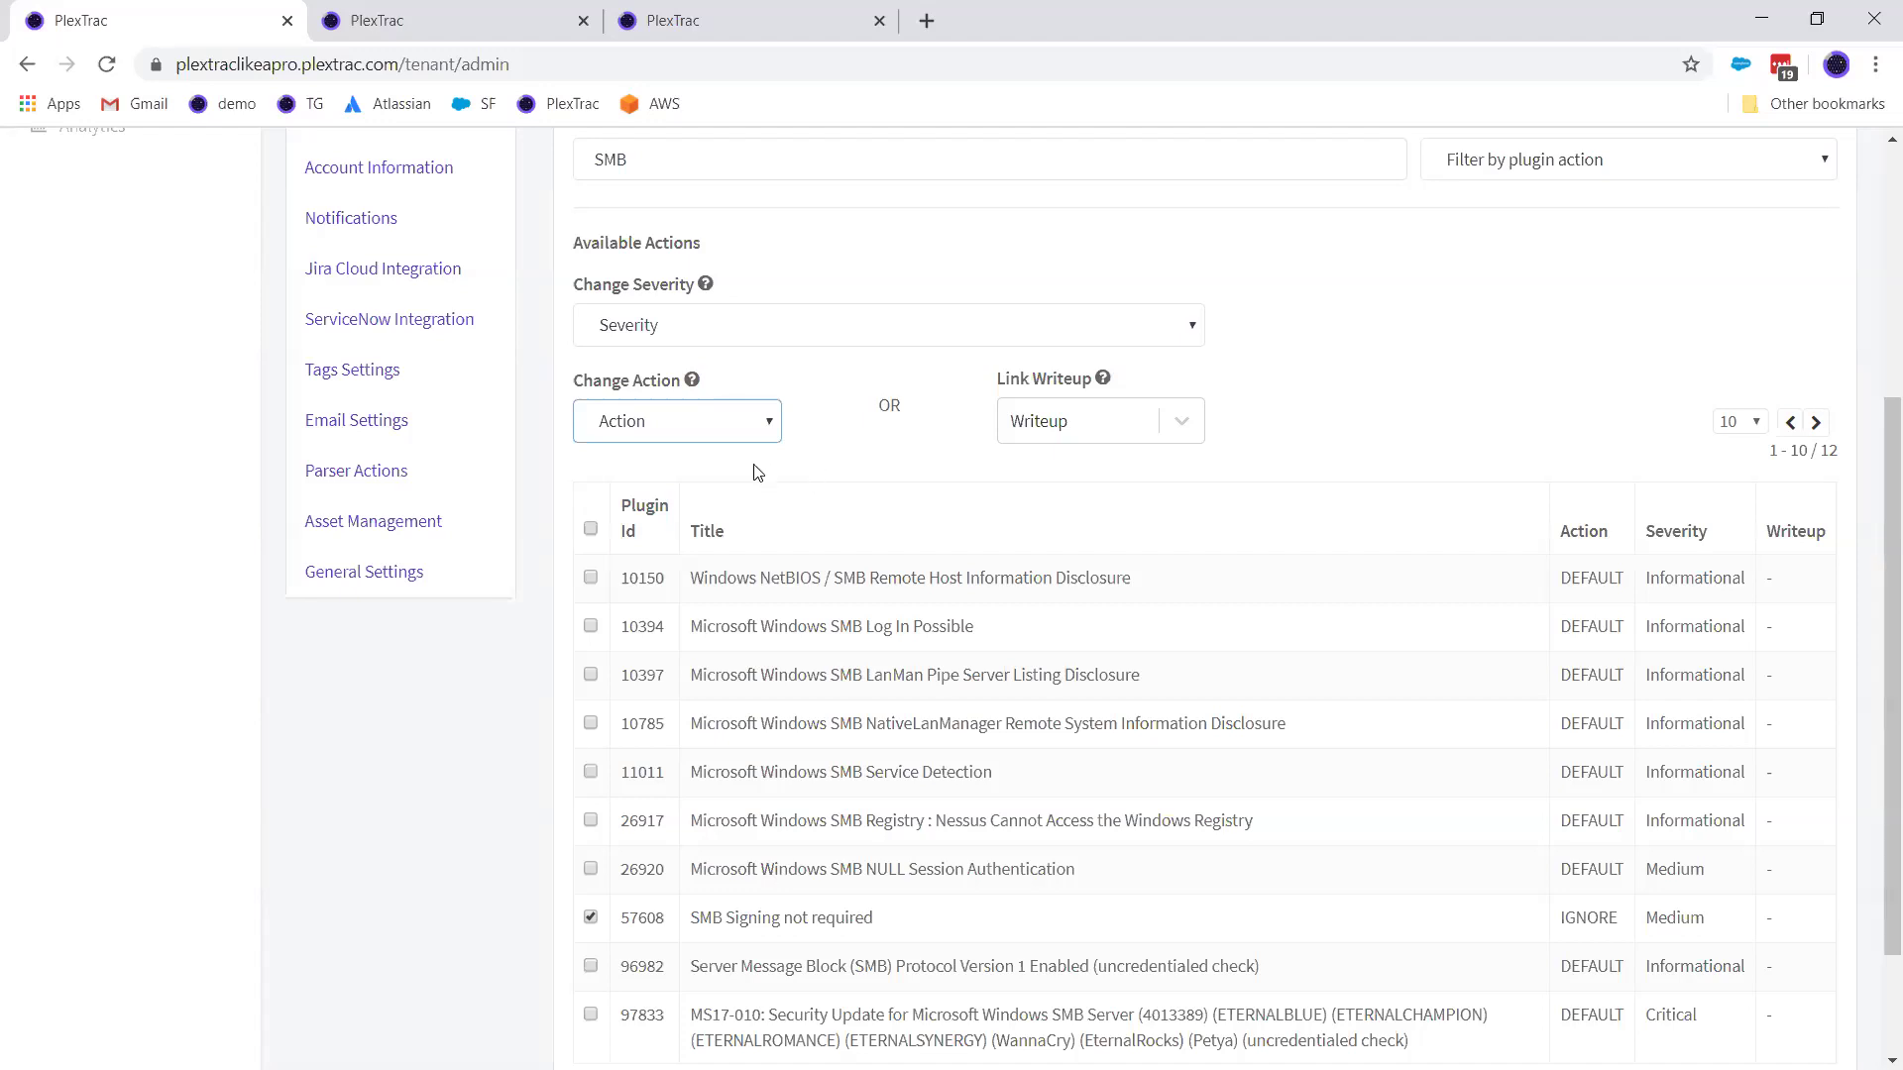
scroll(337, 674, up, 4)
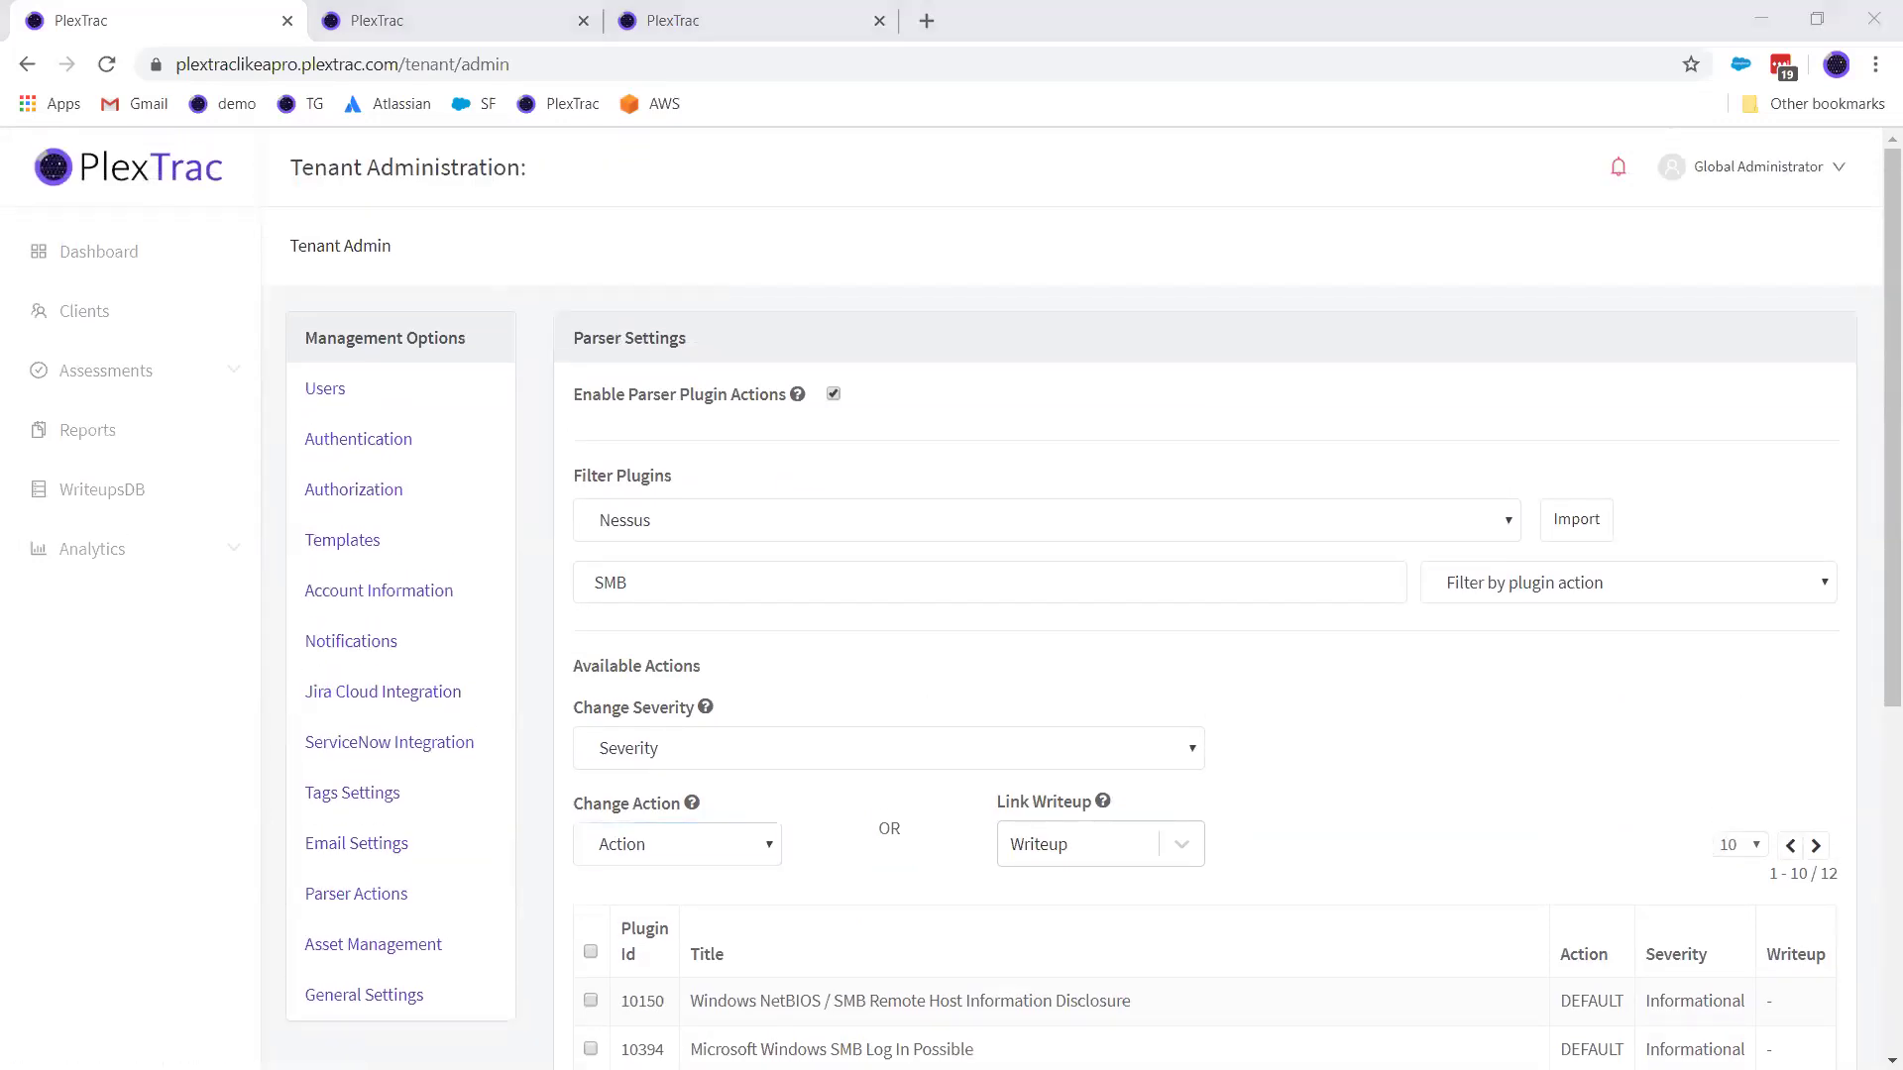
click(1760, 19)
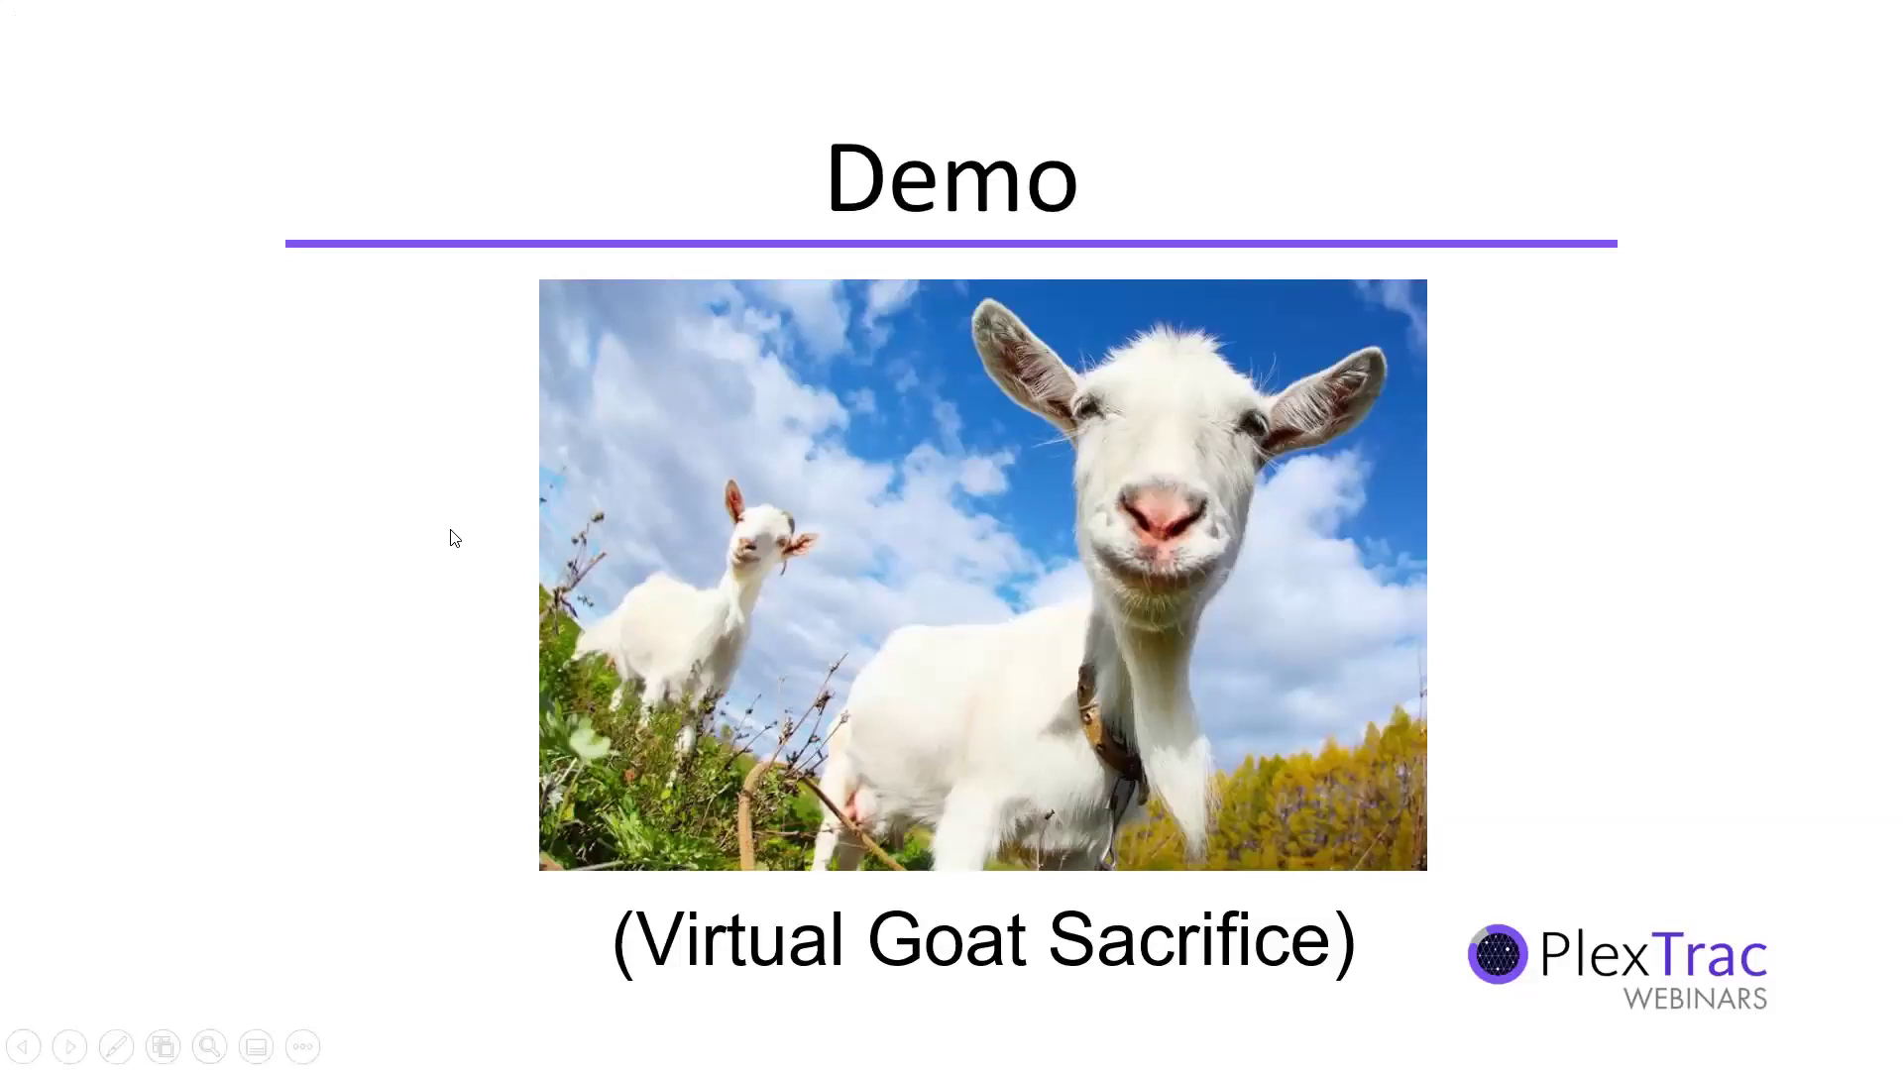
Advance to the Review slide and show its first point, Draft / Published Status
key(Right)
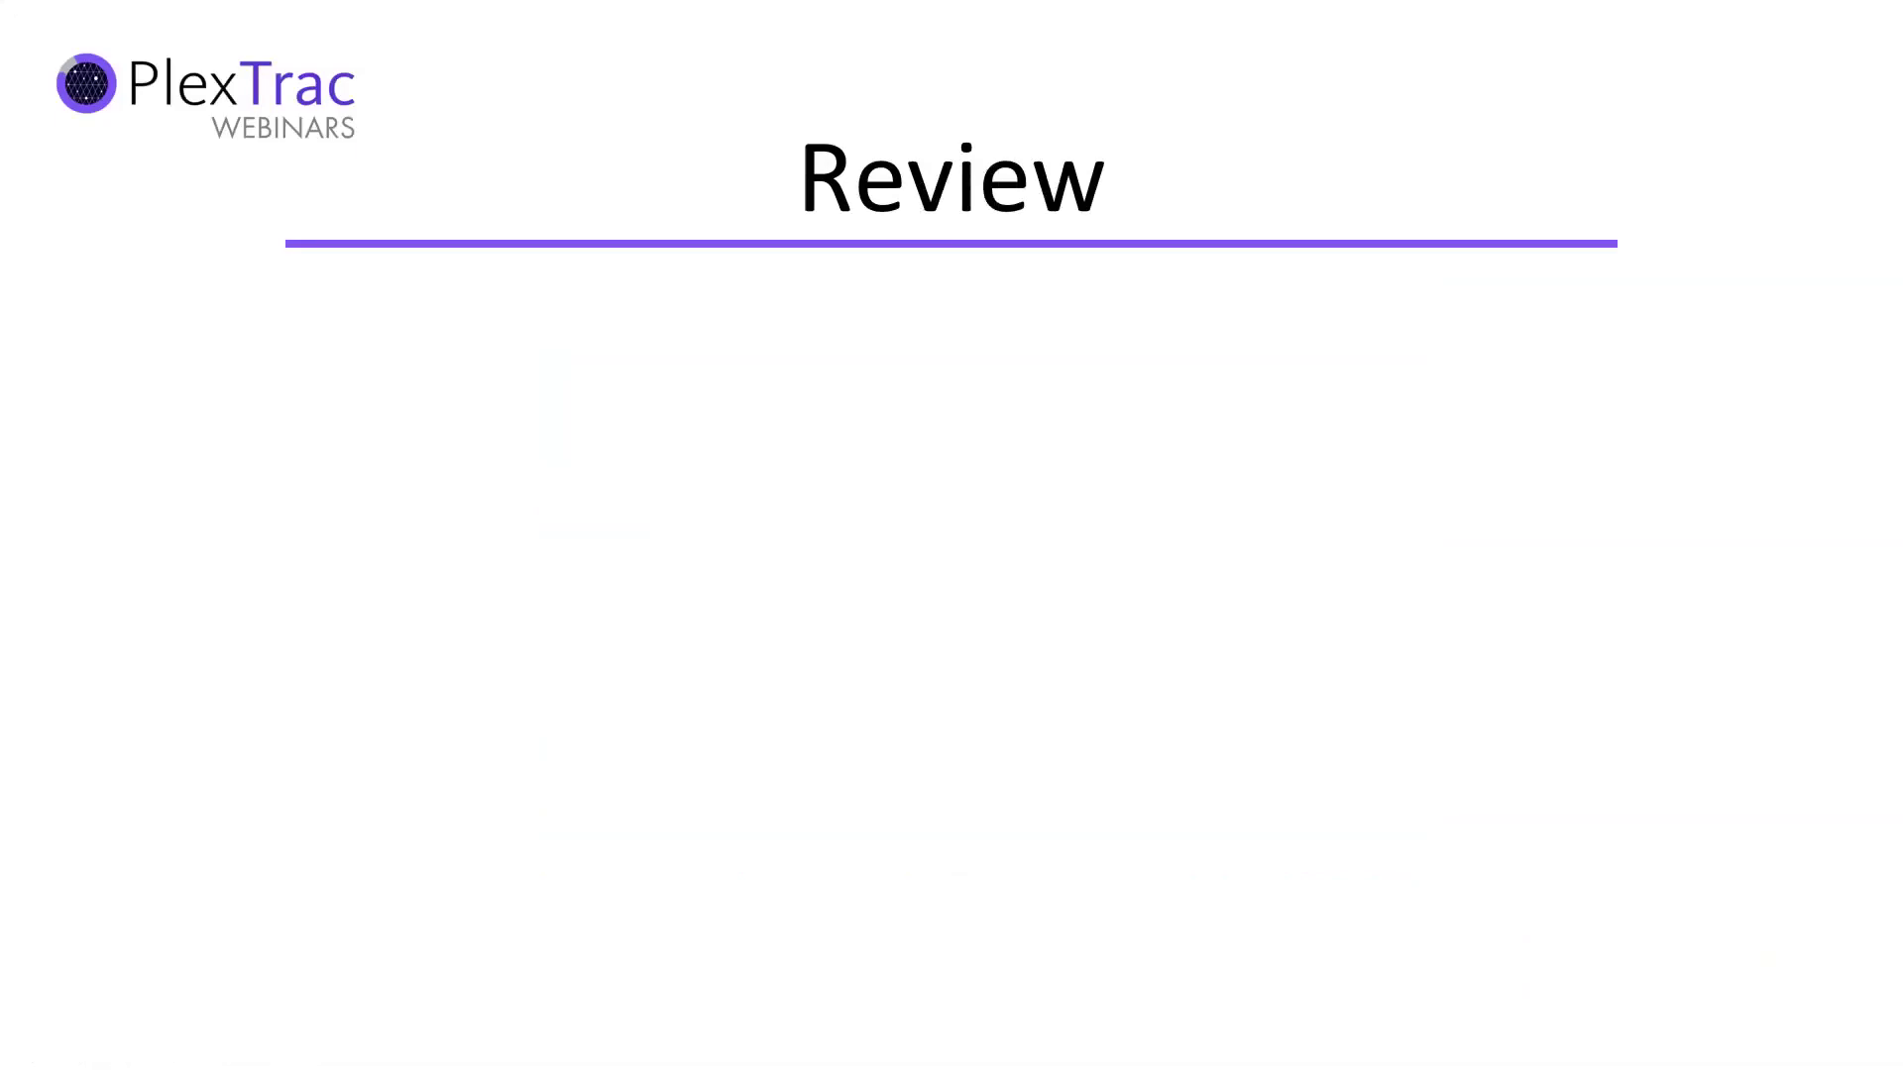
key(Right)
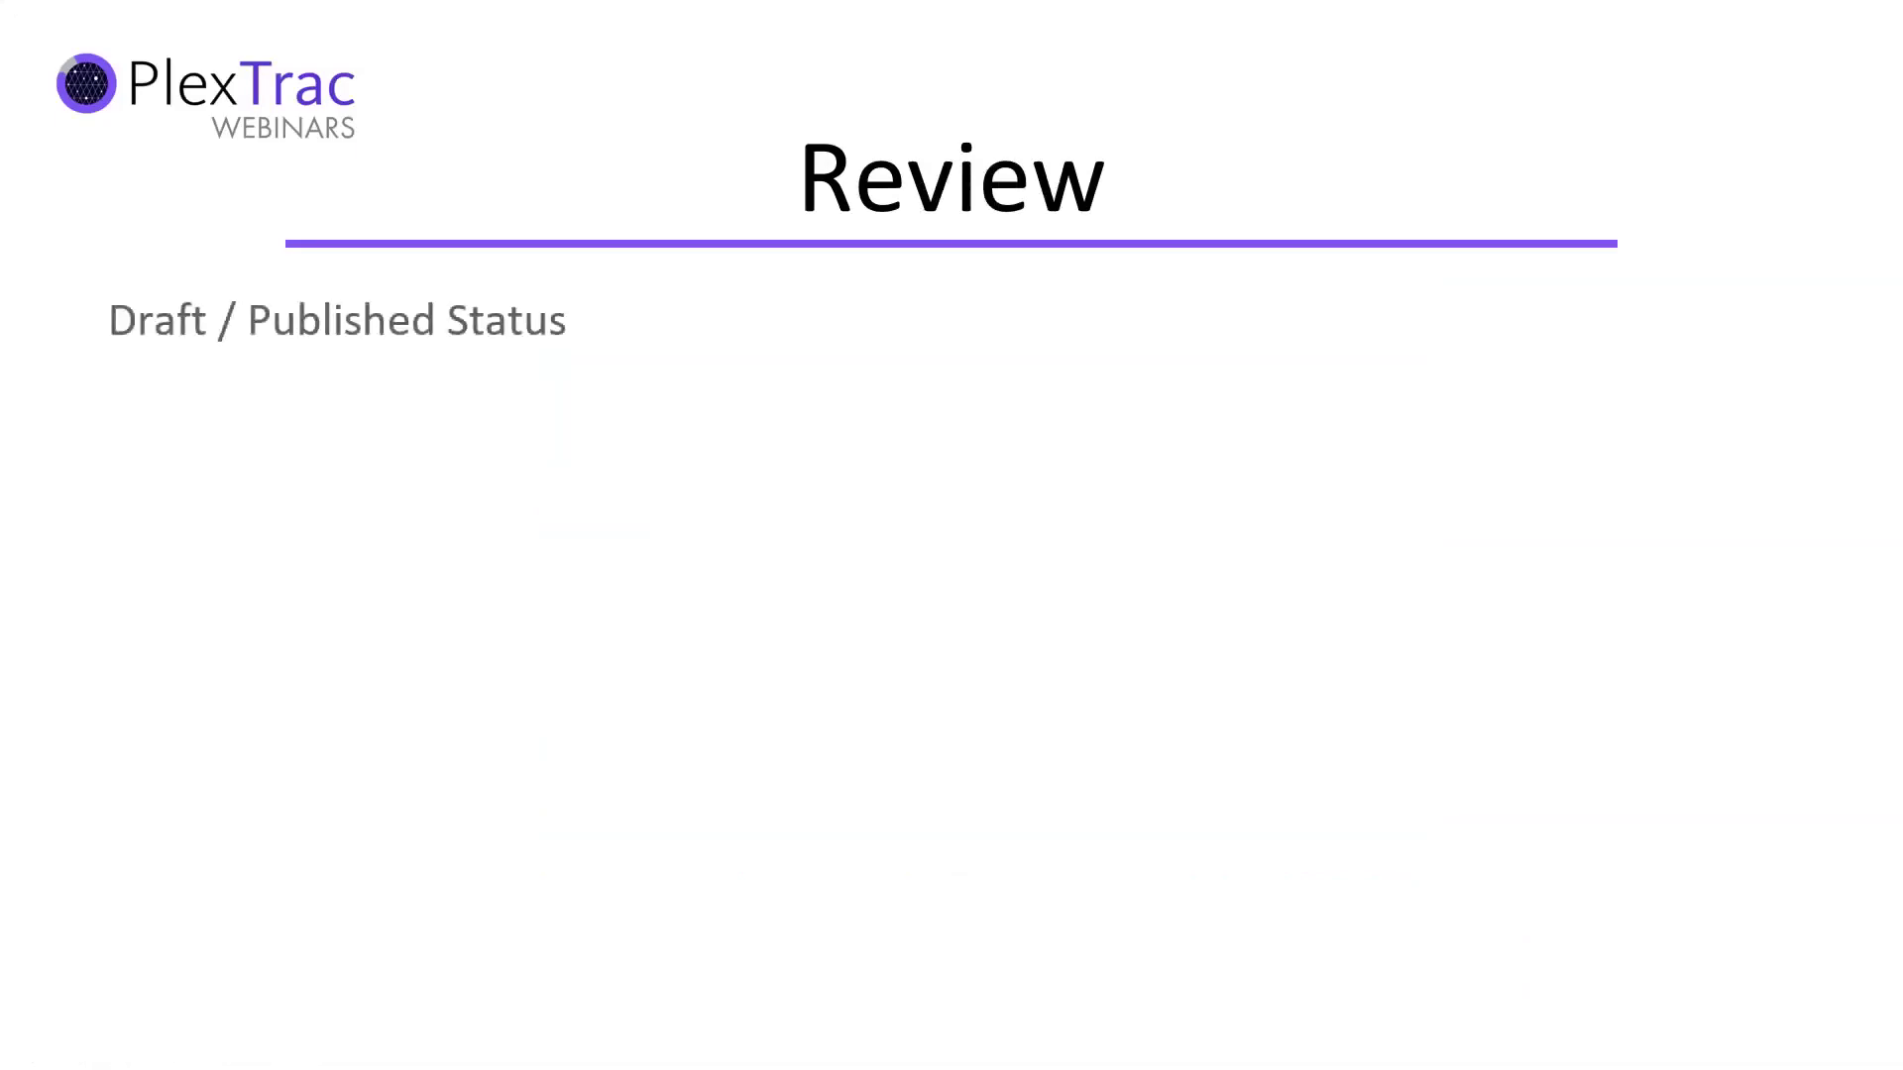